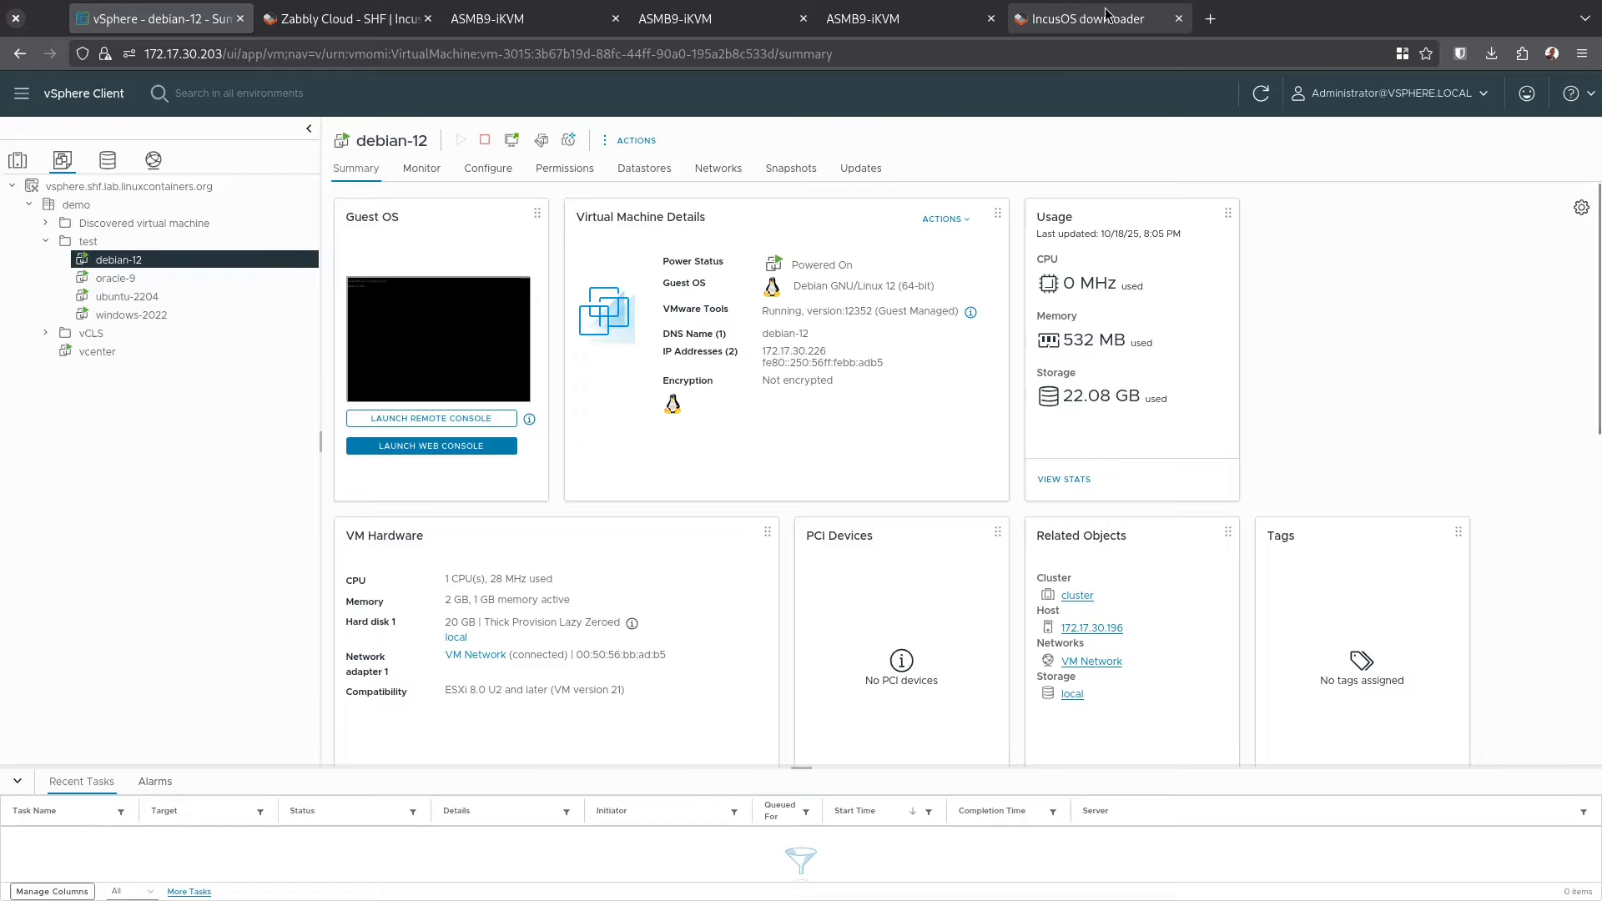
Switch from the debian-12 summary to the IncusOS image downloader page
left_click(1110, 18)
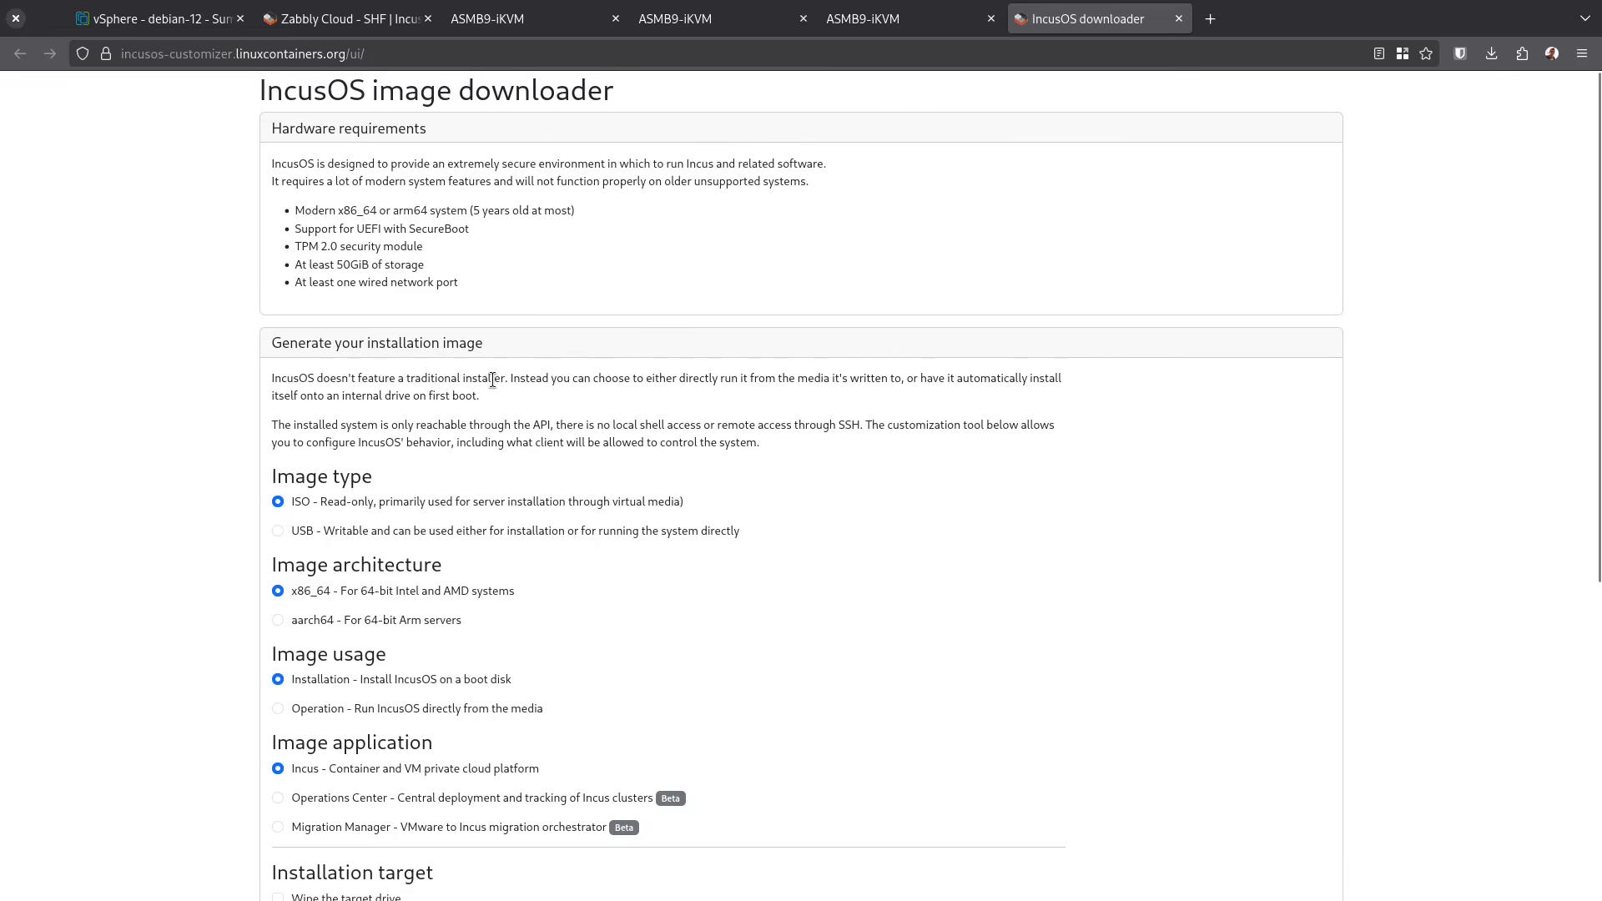
Select Operations Center as the image application and focus the TLS certificate box
scroll(493, 380, "down", 3)
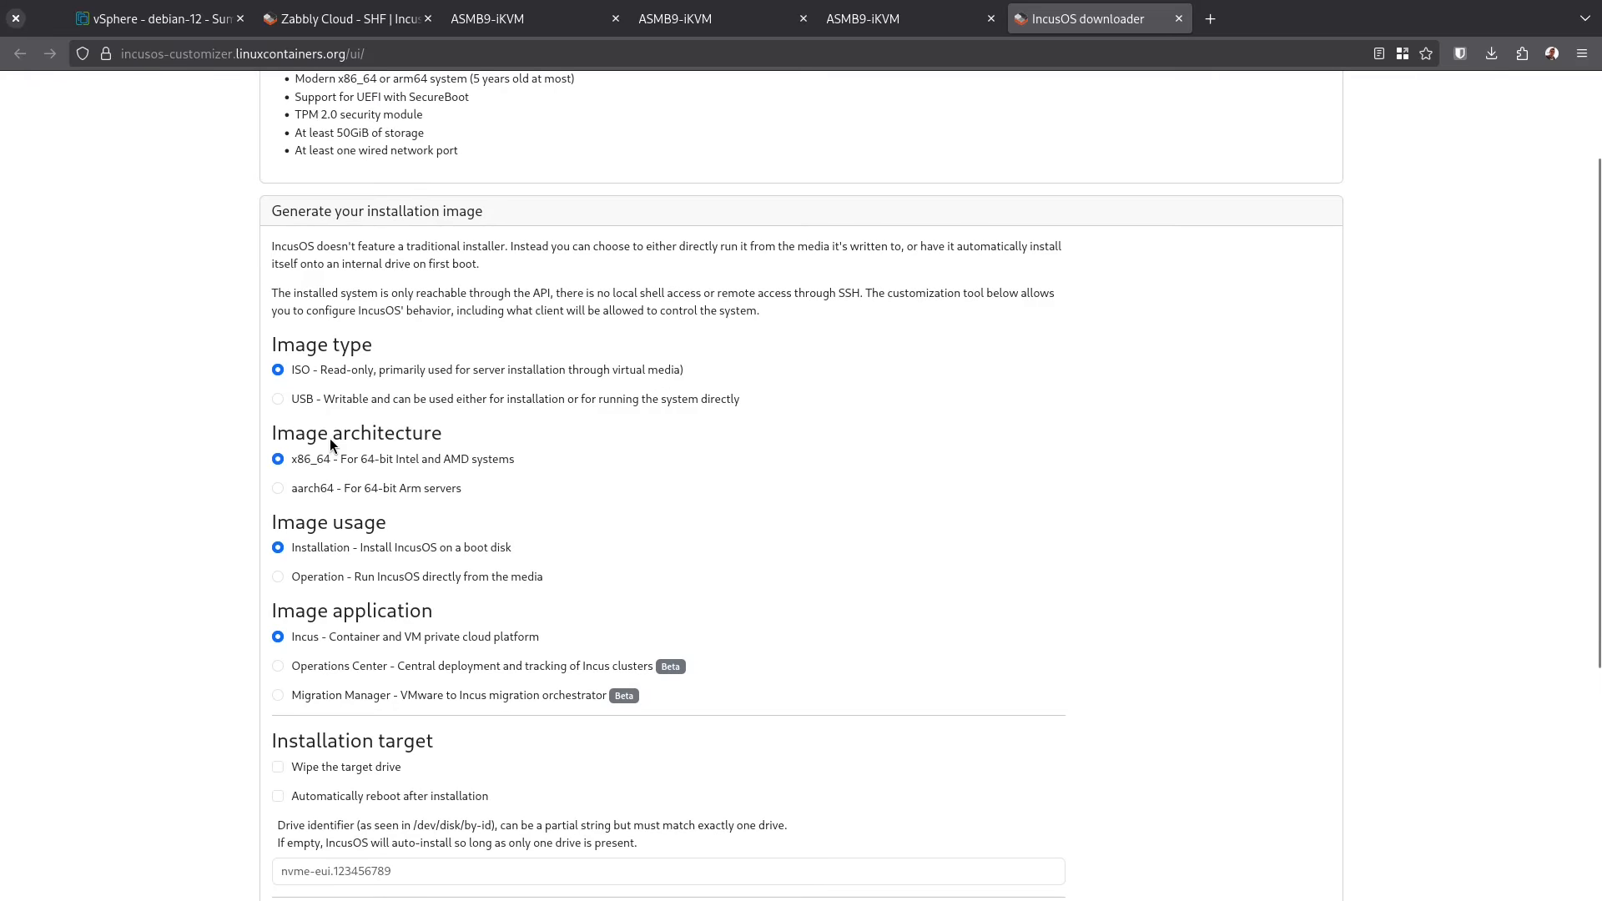
scroll(430, 535, "down", 3)
left_click(430, 529)
scroll(431, 532, "down", 5)
left_click(397, 660)
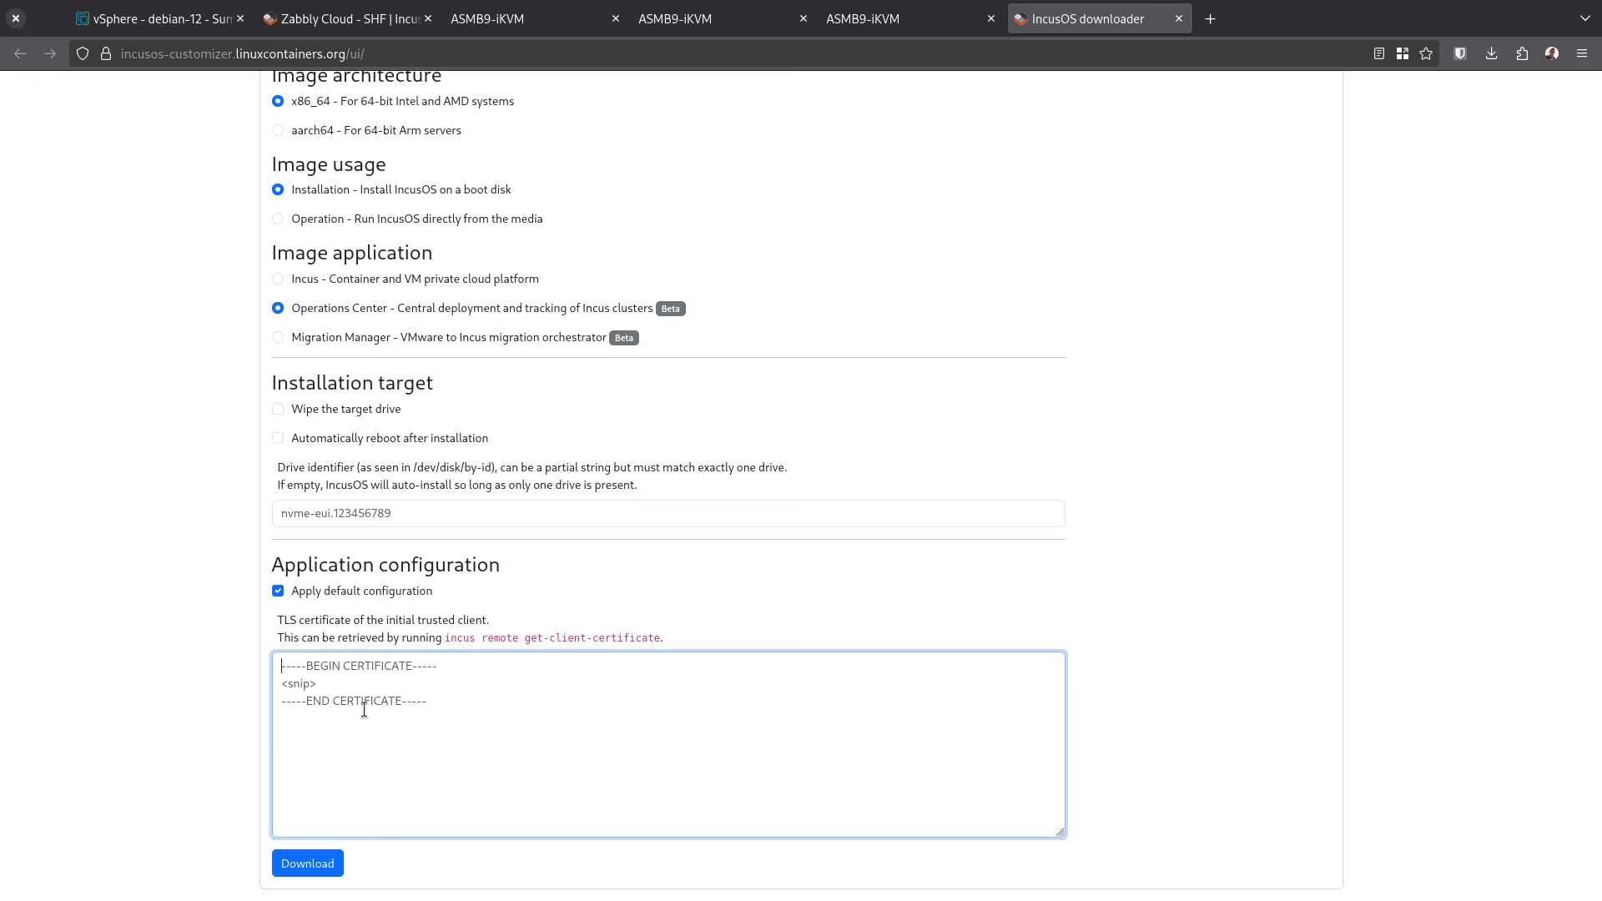
Paste the certs/client.crt certificate into the TLS field and download the Operations Center ISO
key("ctrl+o")
left_click(888, 200)
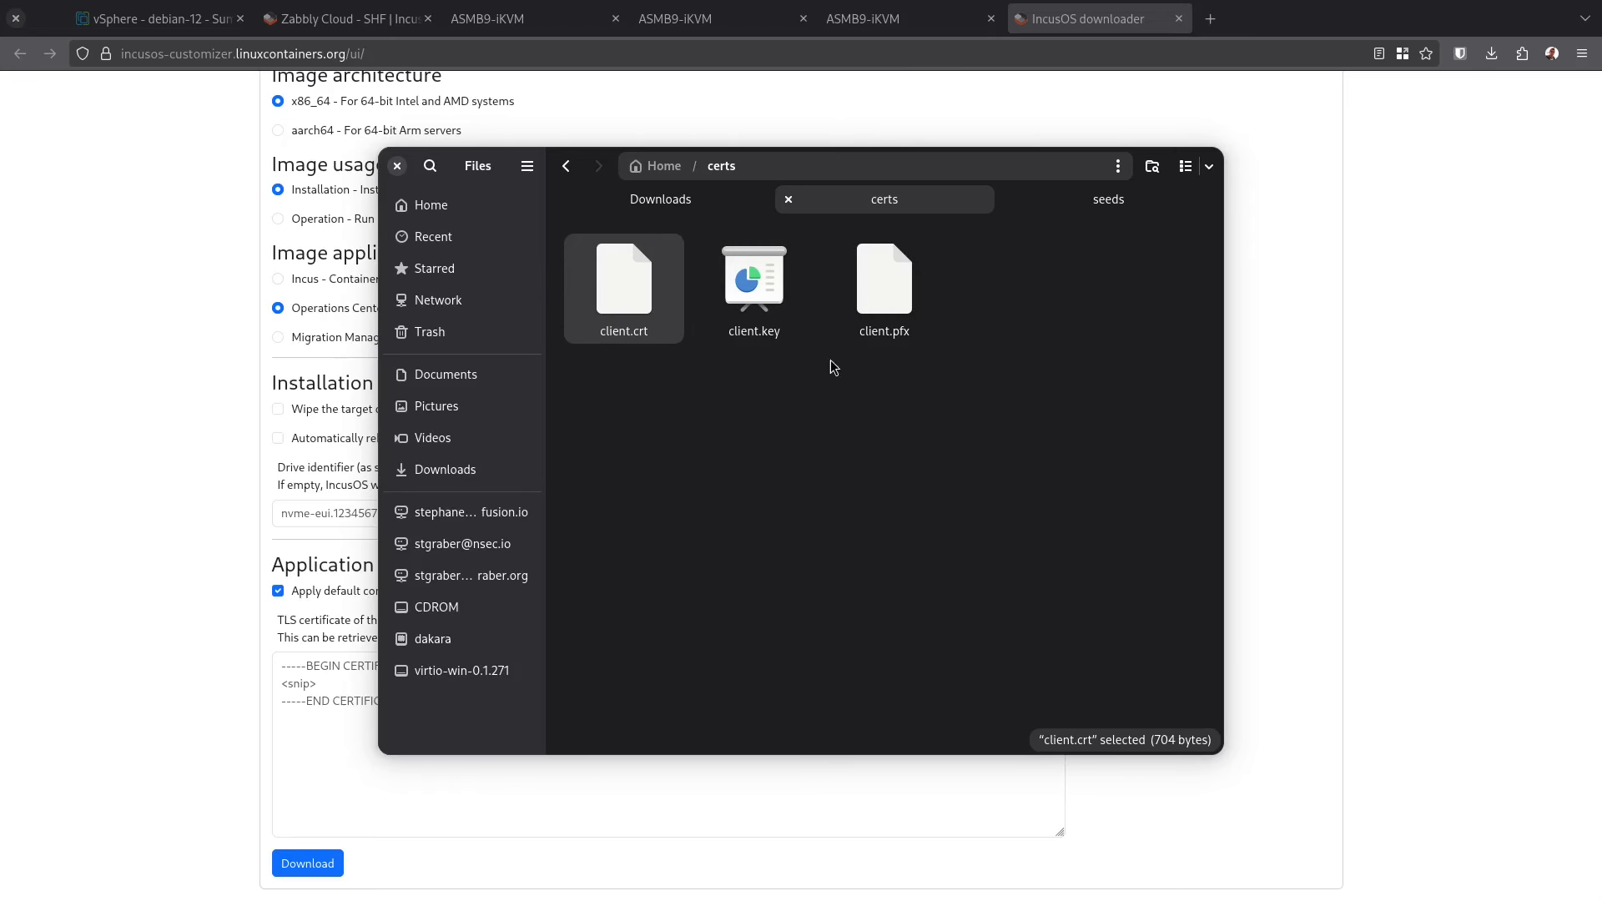
left_click(728, 292)
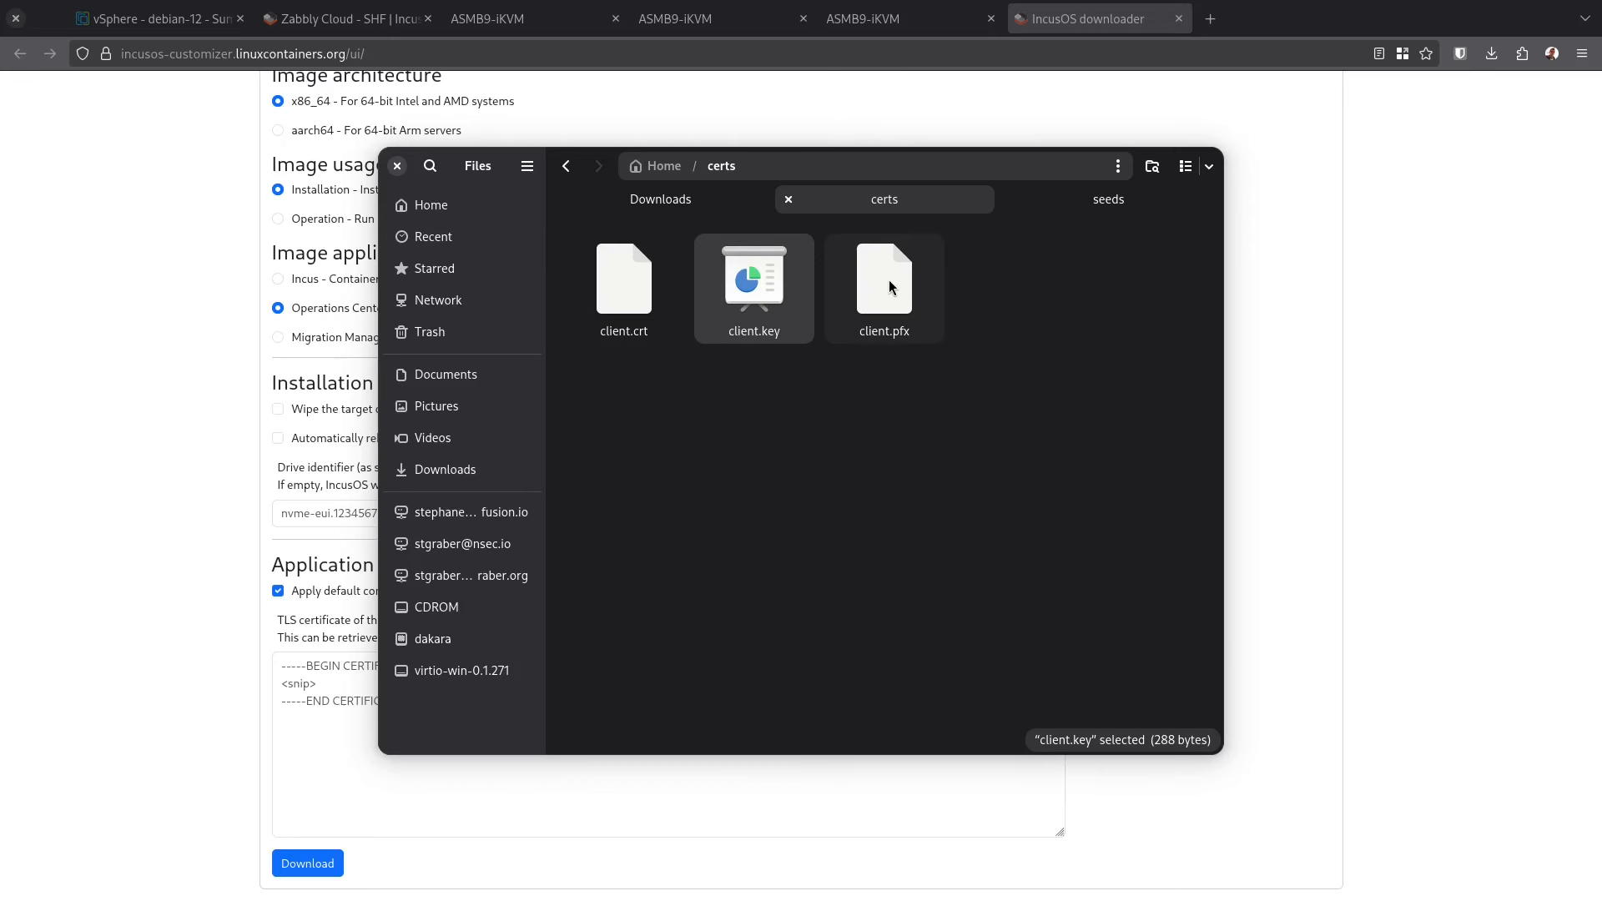
left_click(887, 283)
left_click(667, 784)
type("-----BEGIN CERTIFICATE----- MIIB2zCCAWGgAwIBAgIRAOAgdfagB1N6sQi0c/cuLtIwCgYIKoZIzj0EAwMwNTEZ MBcGA1UEChMQTGludXggQ29udGFpbmVyczEYMBYGA1UEAwwPc3RncmFiZXJAZGFr YXJhMB4XDTI1MDQxMTIxMzgxOFoXDTM1MDQwOTIxMzgxOFowNTEZMBcGA1UEChMQ TGludXggQ29udGFpbmVyczEYMBYGA1UEAwwPc3RncmFiZXJAZGFrYXJhMHYwEAYH KoZIzj0CAQYFK4EEACIDYgAEUXc4ZFDzlvLPv3WNMcnz0PDiqHJ3Tsqzy53bPPOV qUEiVfmphoXi98nhcoaCmU7bNRu8+cLq8yWm2gplpCE9HPN4WvtSzmrFFBv8IElo odjfhrHC8Me4aKji+v60JvebozUwMzAOBgNVHQ8BAf8EBAMCBaAwEwYDVR0lBAww CgYIKwYBBQUHAwIwDAYDVR0TAQH/BAIwADAKBggqhkjOPQQDAwNoADBlAjEA6l4f WSoJidnv2pCkcumjkB/KyNXbDDb0opMx/ndmhXJqKS9FJ+0Qu/Tre76760x8AjBO a6WsGr//+KACli3E1+XJ38YeCt2PQk14EOW00AY6Uz9GJ8m/FRrsg5QaifqcIP0= -----END CERTIFICATE-----")
left_click(311, 869)
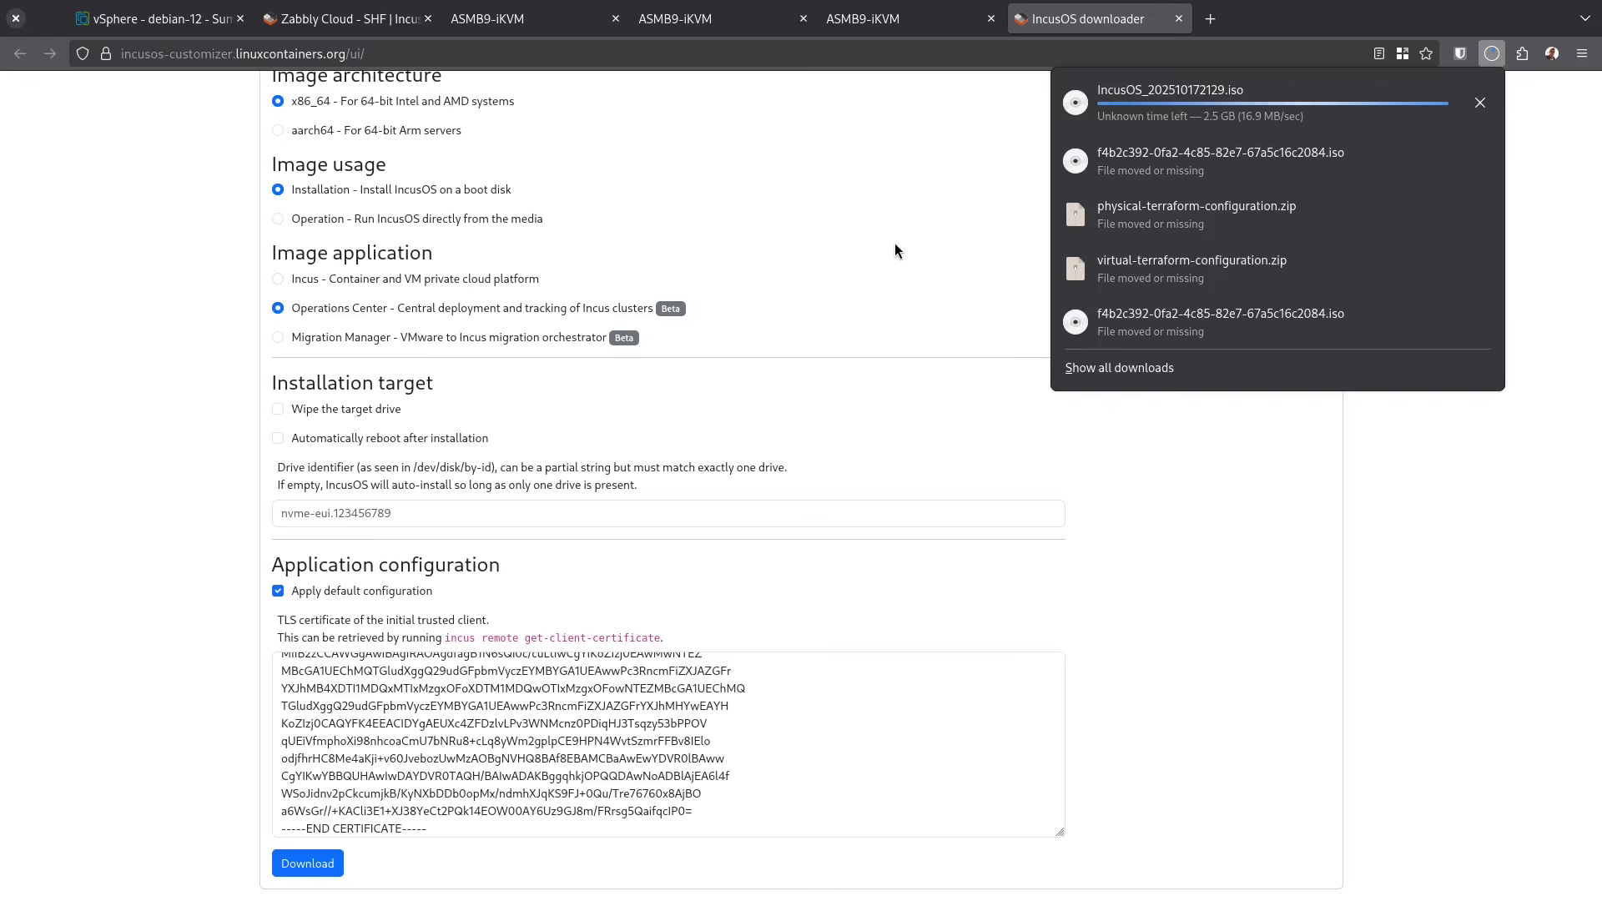
left_click(154, 19)
Check the local datastore's isos folder is empty, then bring up actions for the demo datacenter
left_click(108, 160)
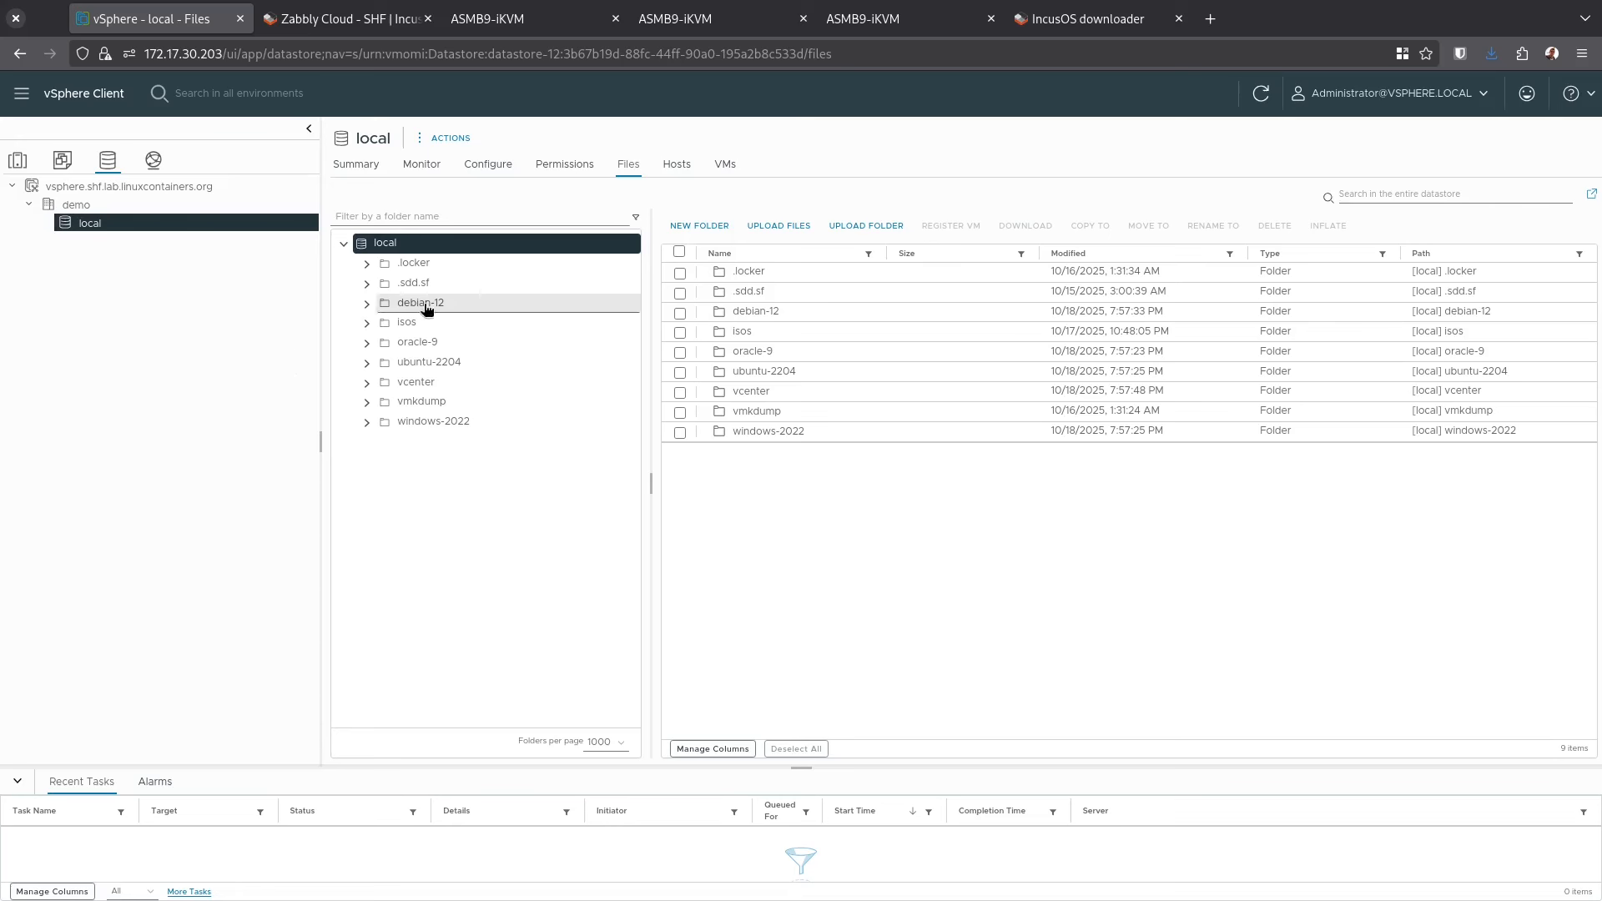
left_click(415, 325)
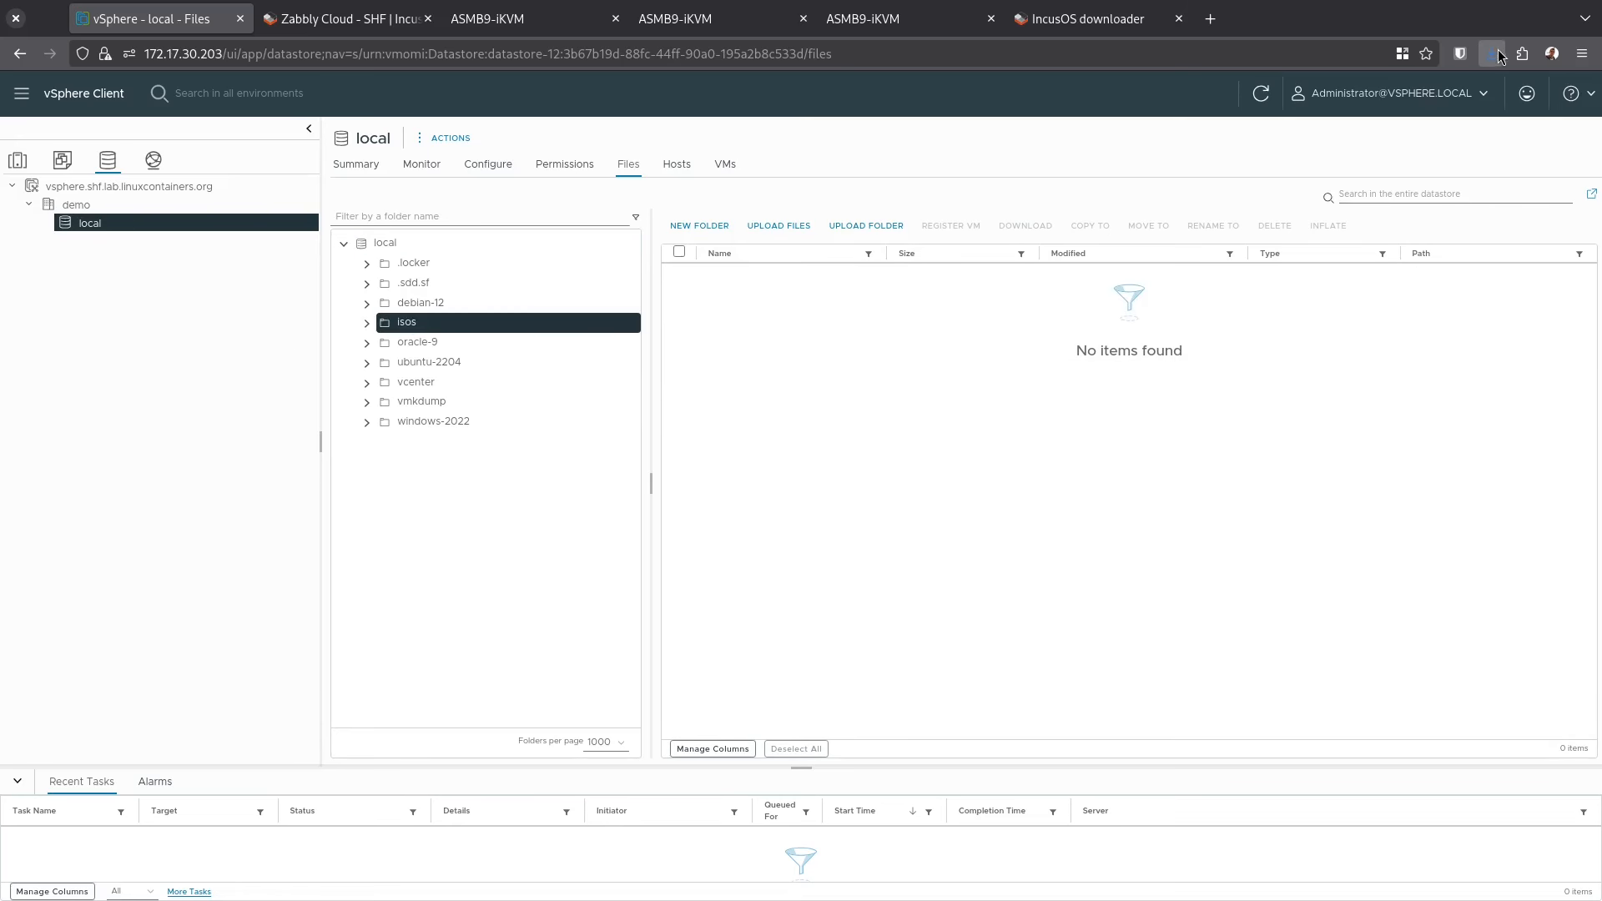
left_click(63, 160)
right_click(142, 208)
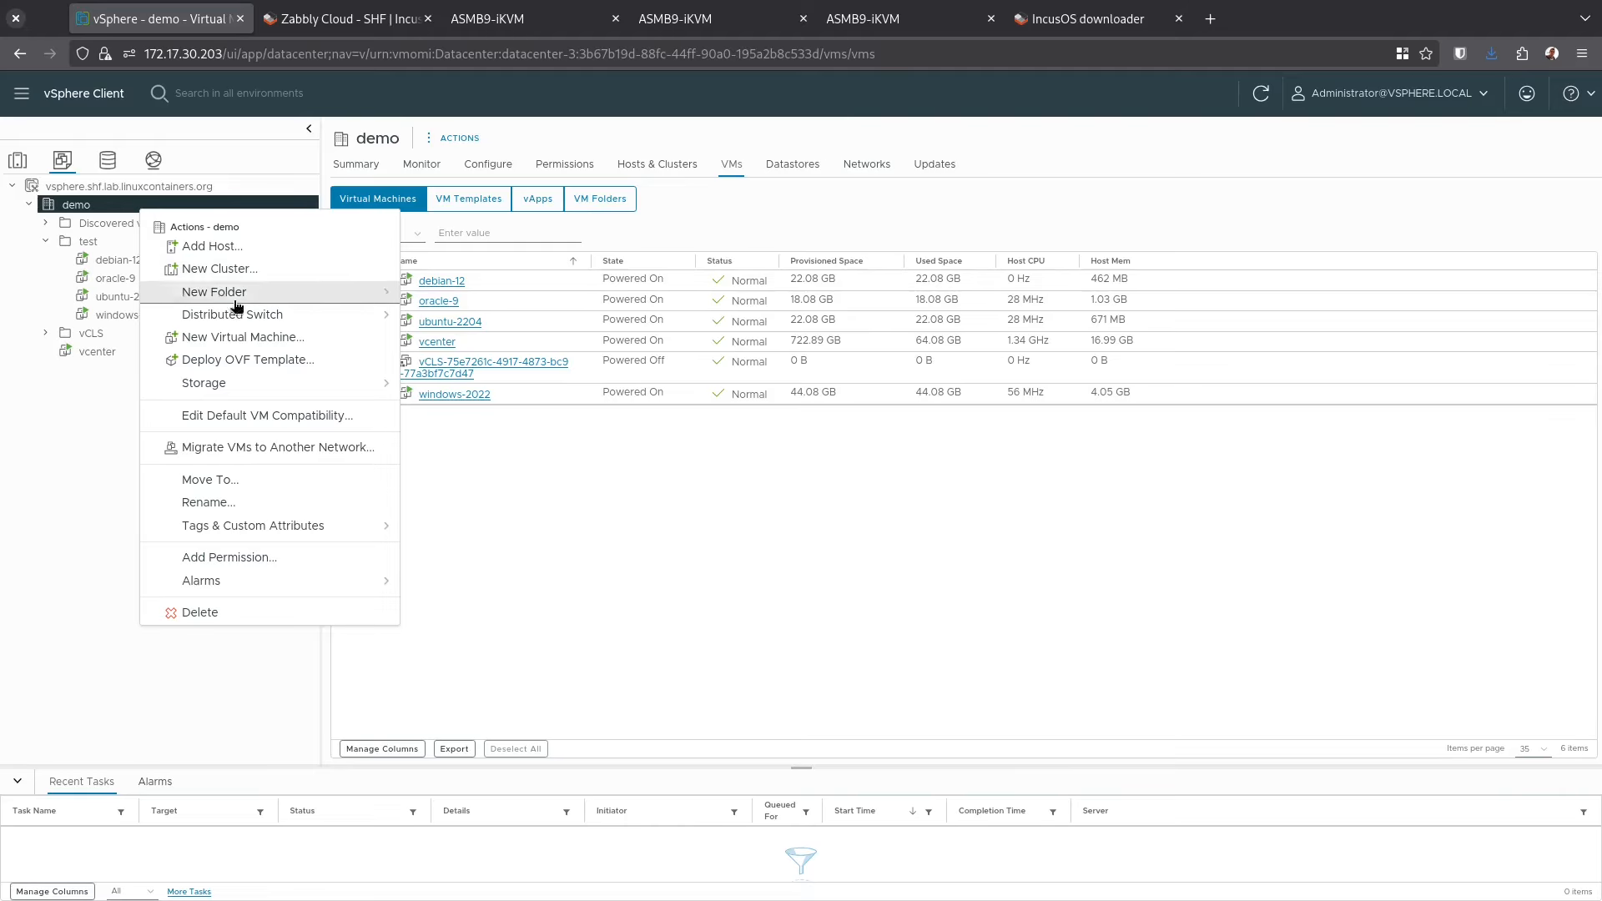
Start a New Virtual Machine on host 172.17.30.196 with its files on the local datastore
left_click(272, 338)
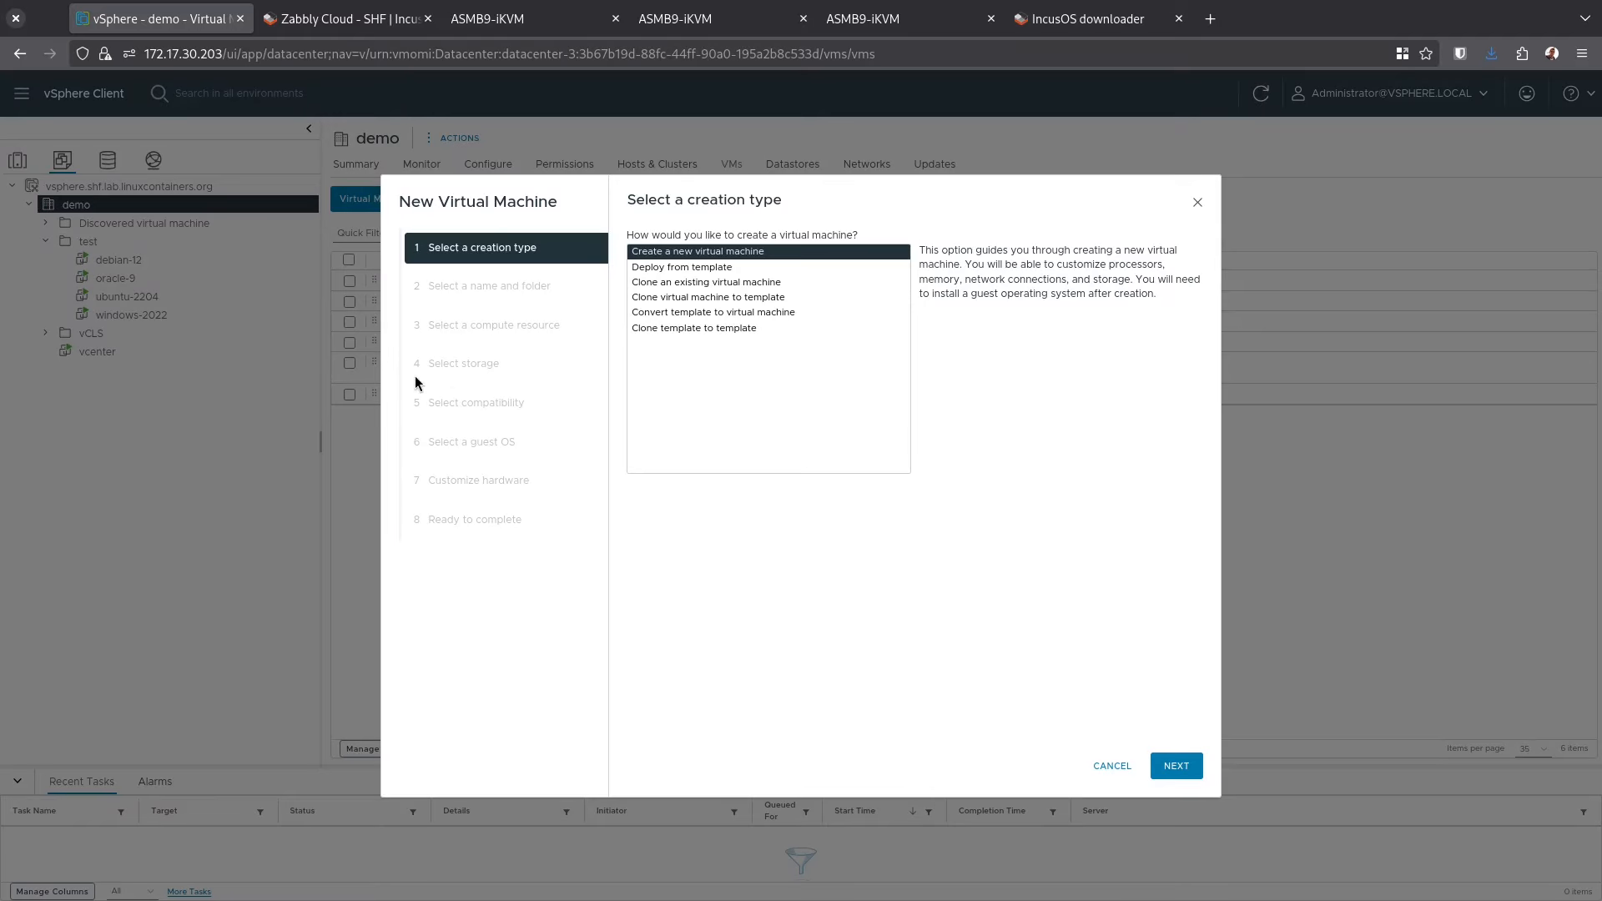
left_click(1172, 766)
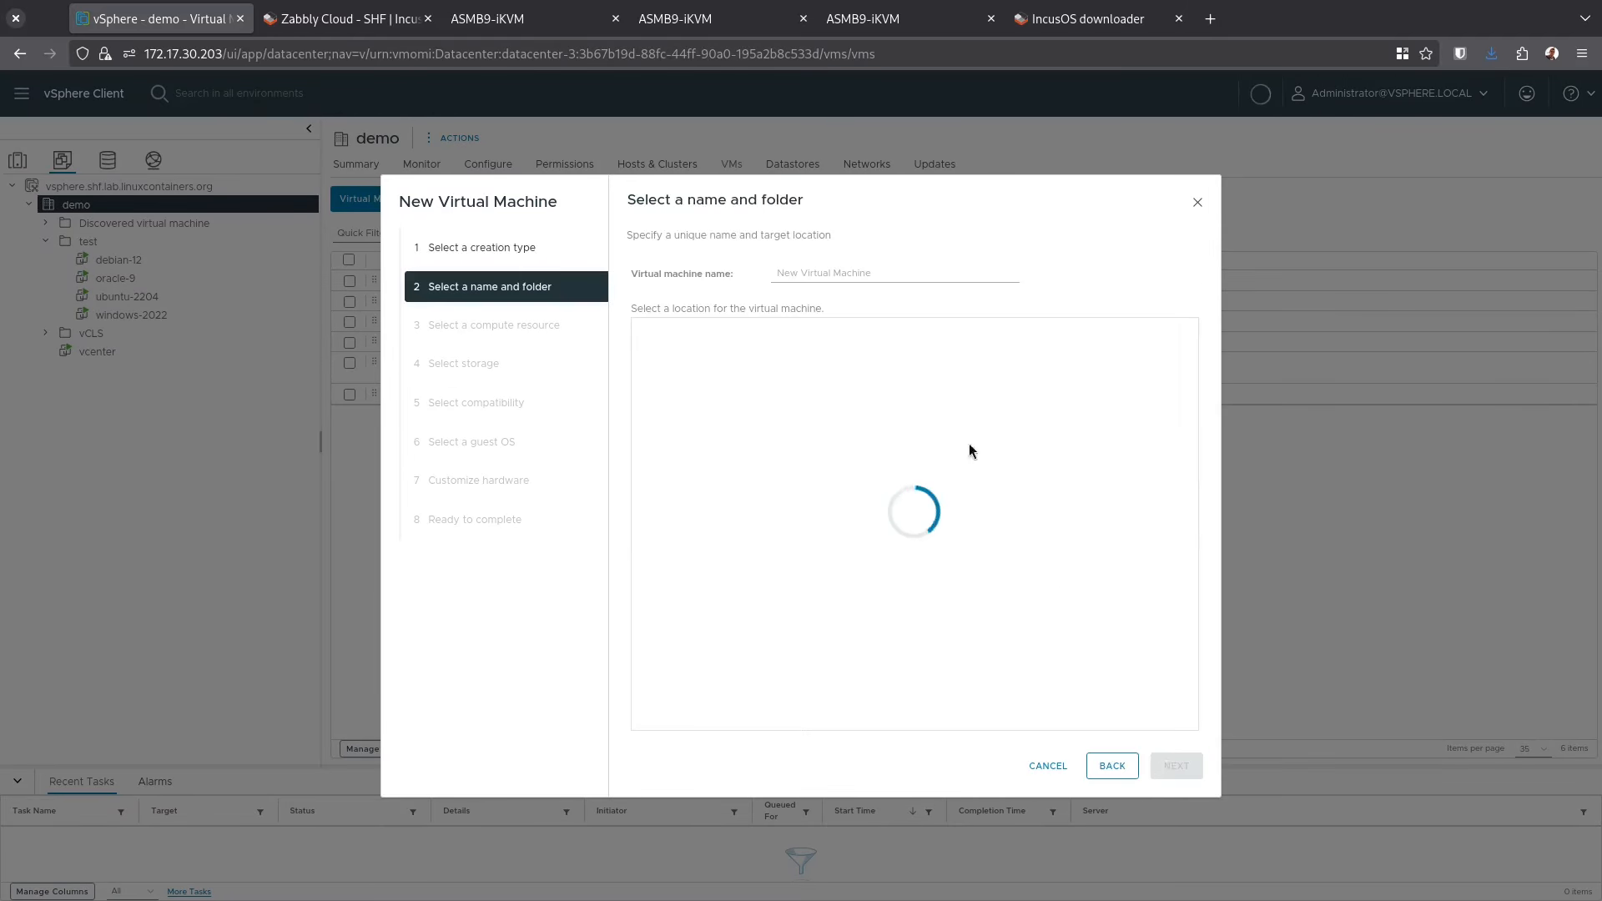
left_click(1177, 765)
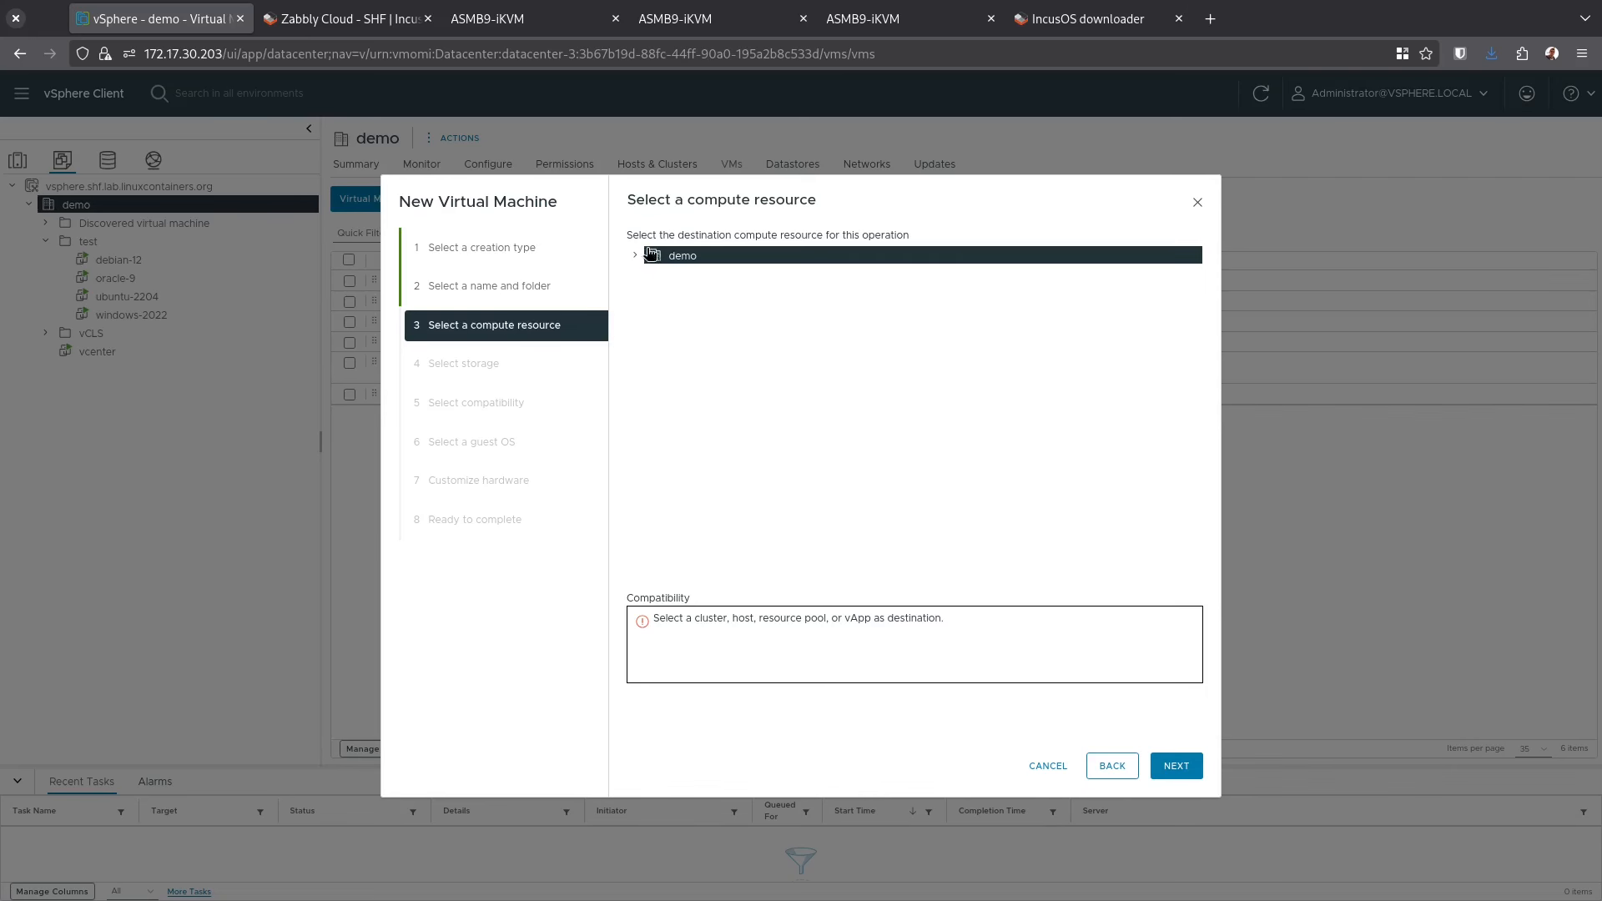
left_click(636, 256)
left_click(652, 273)
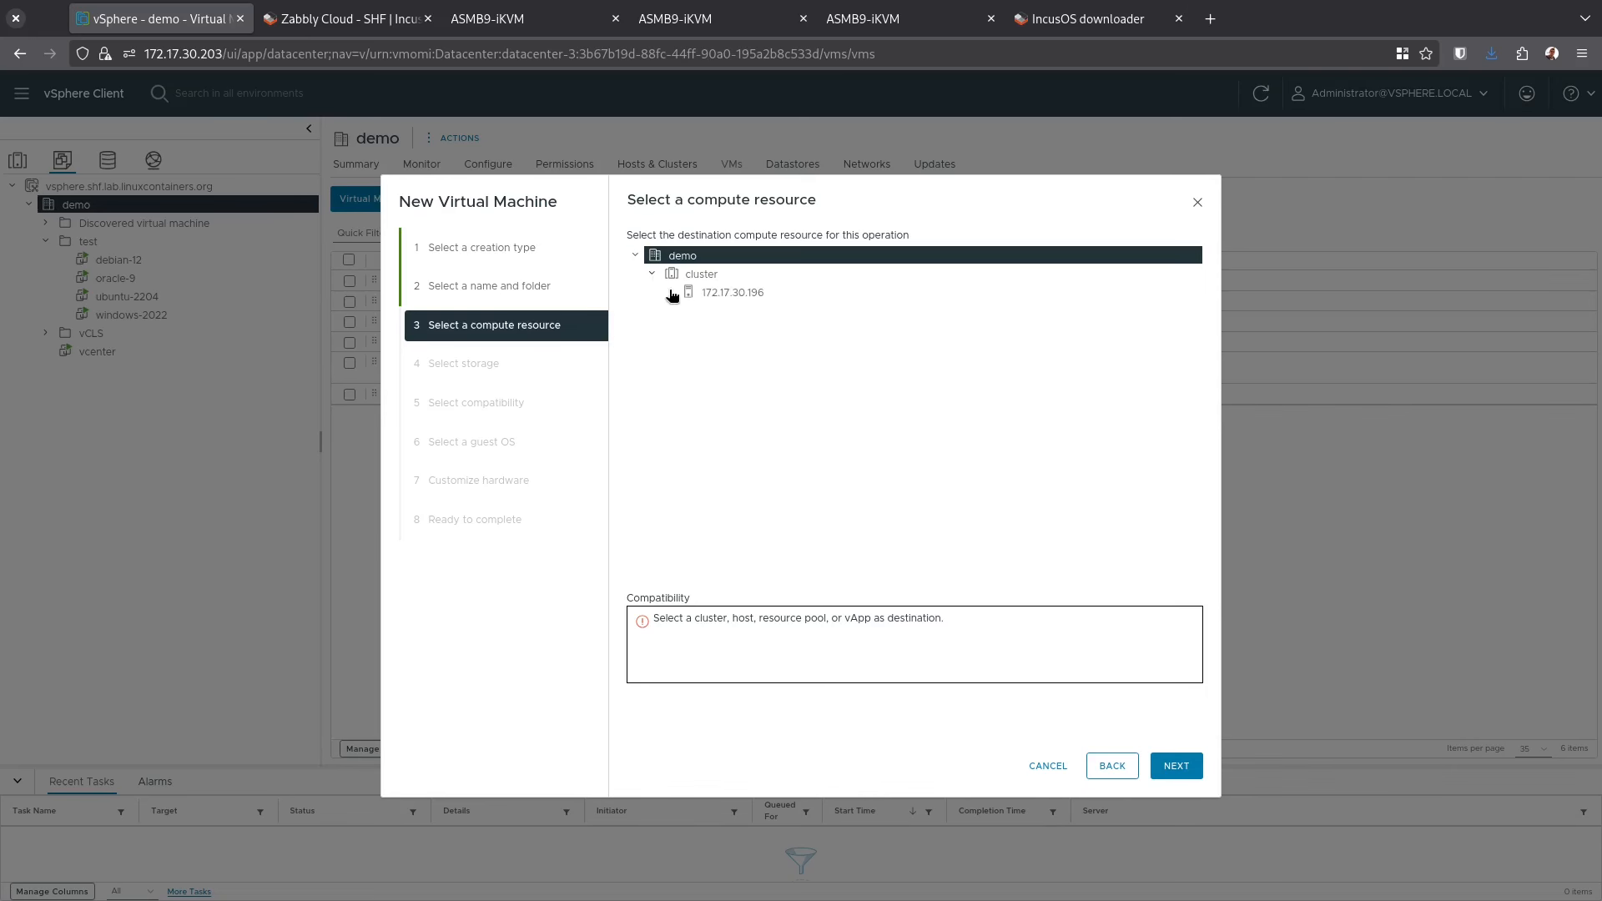
left_click(721, 292)
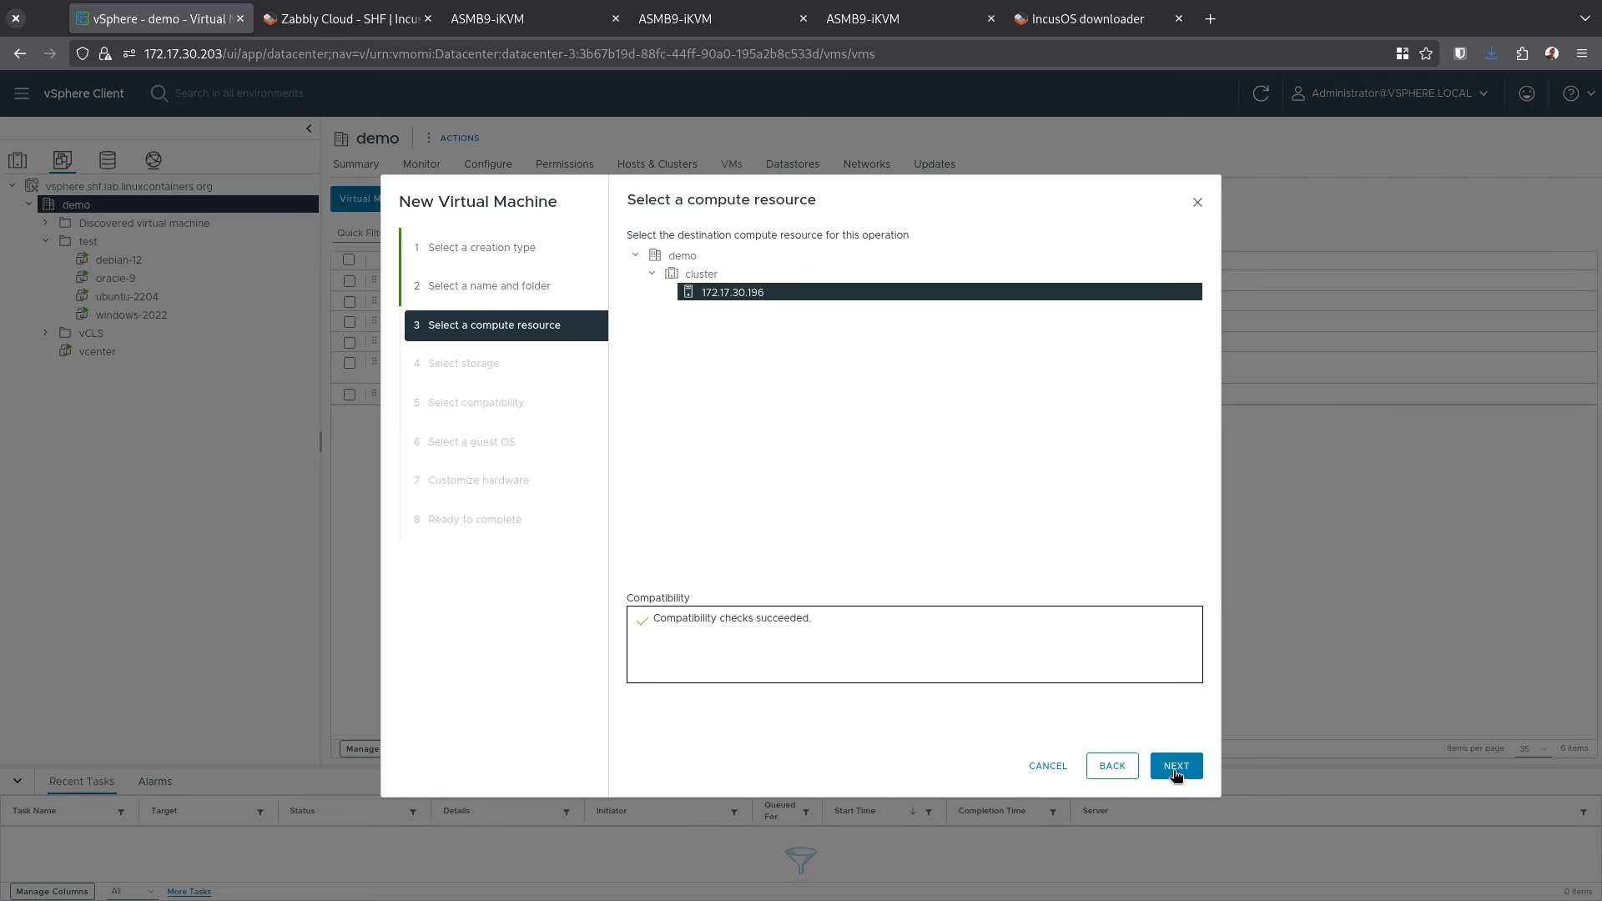
left_click(1176, 766)
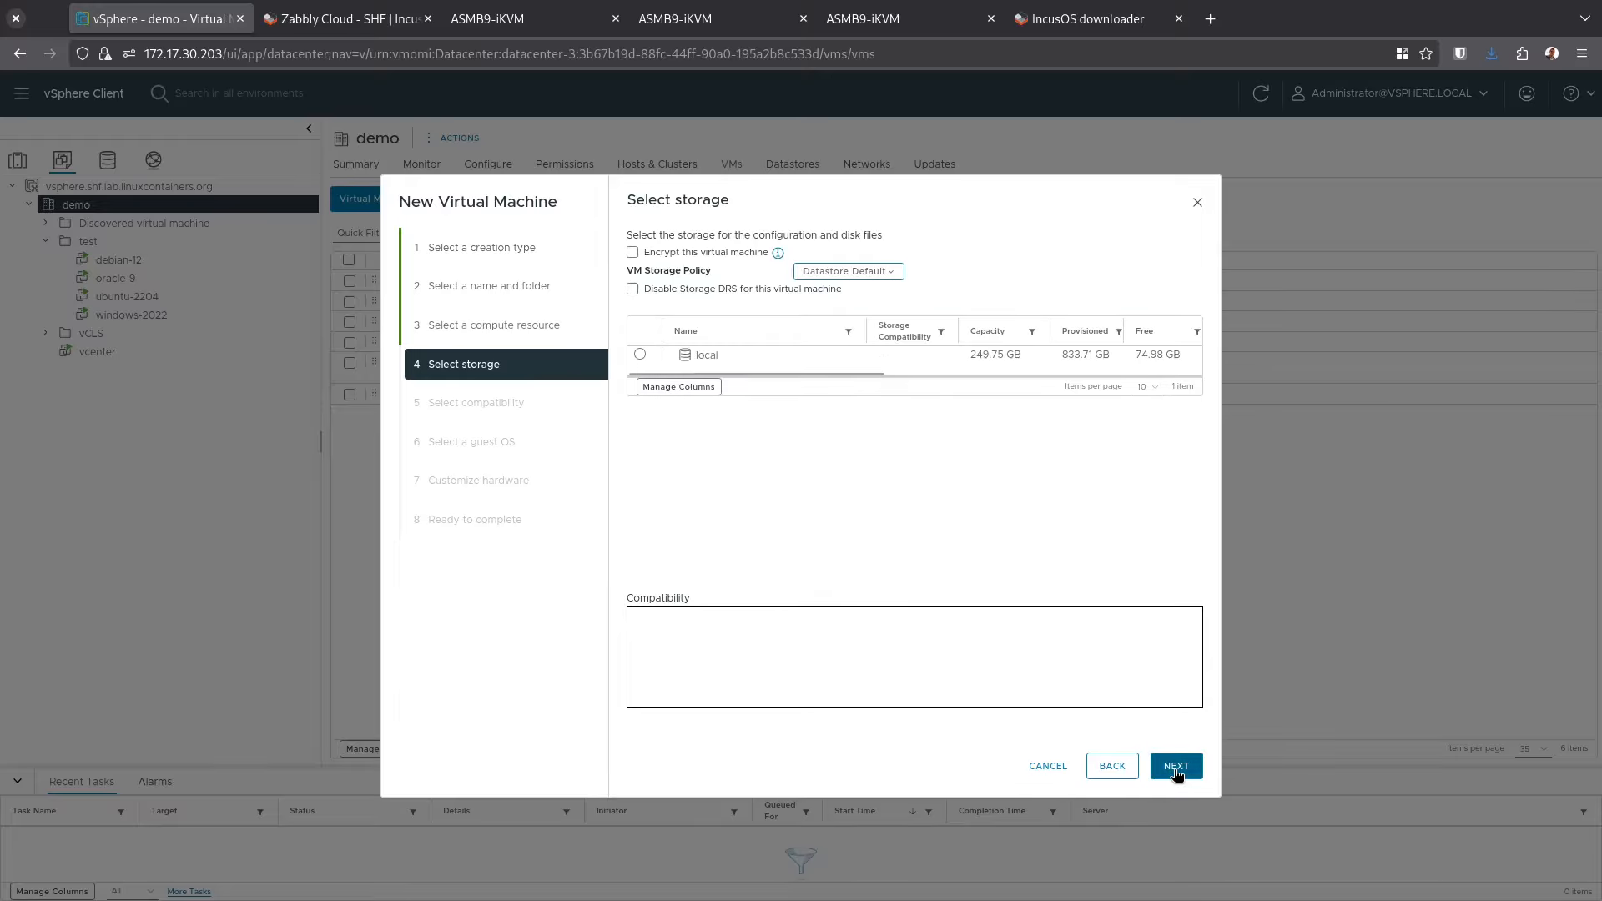
left_click(639, 355)
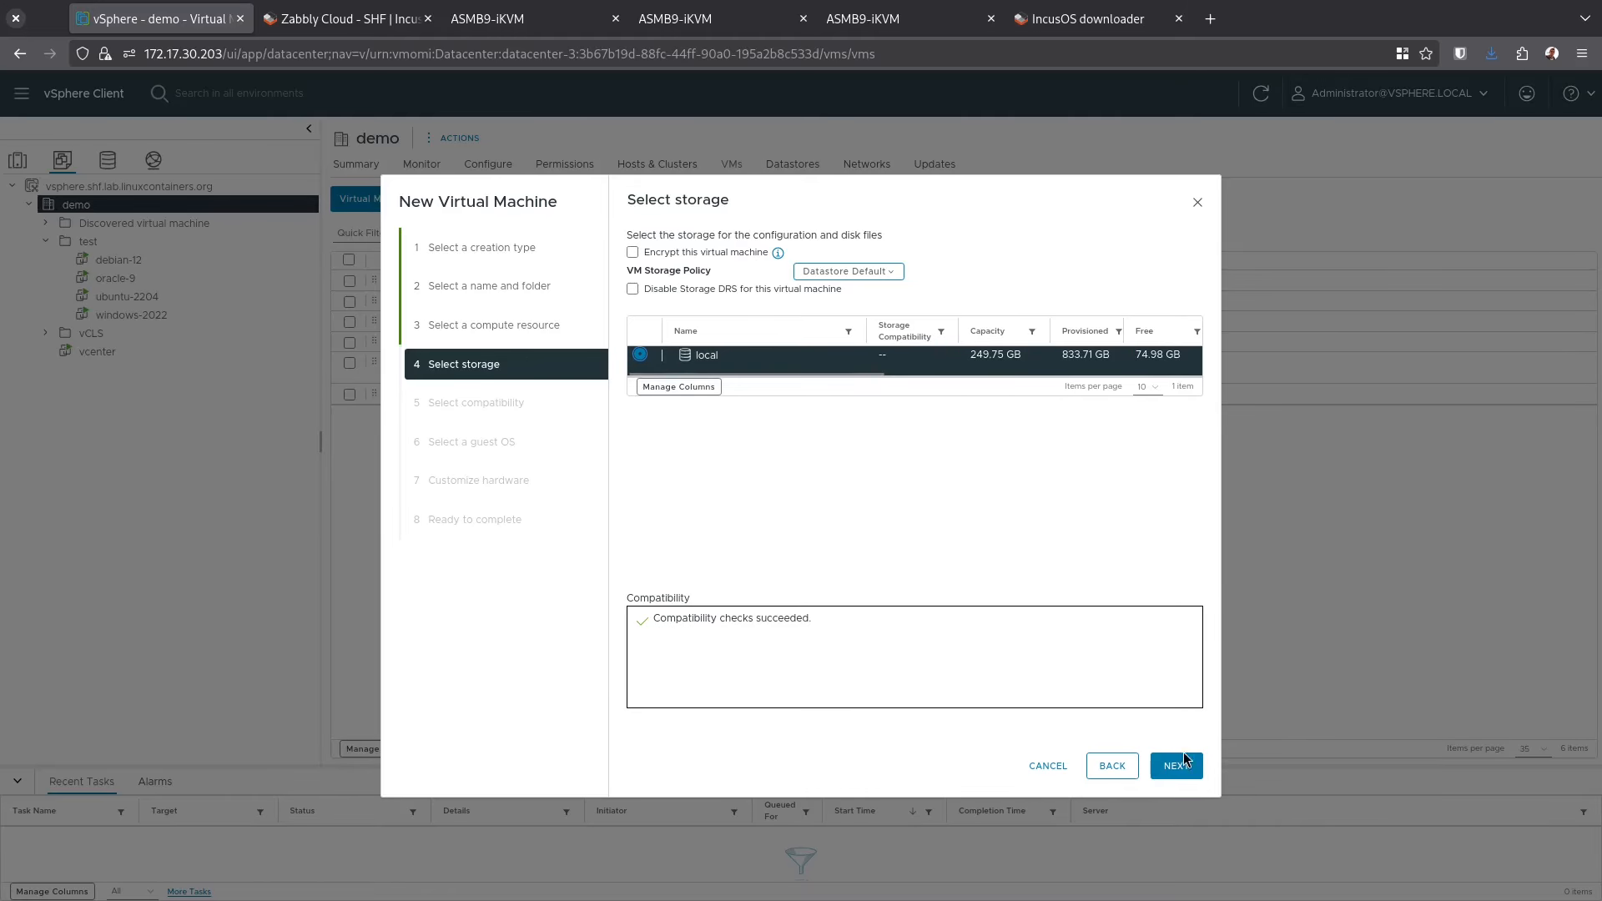
left_click(1176, 766)
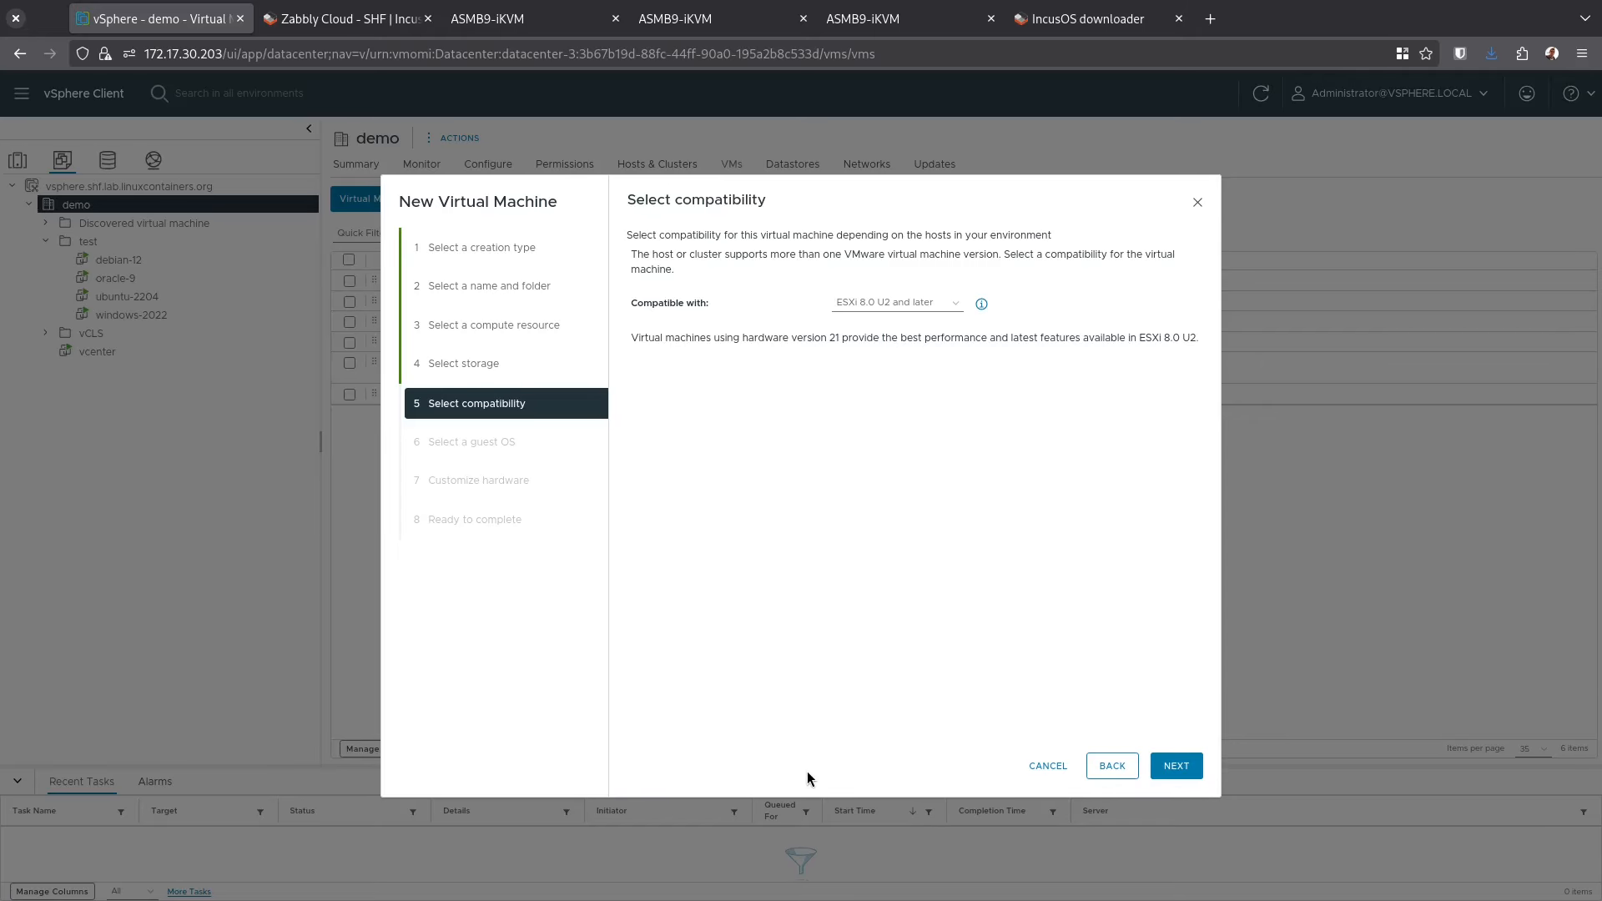
Accept ESXi 8.0 U2 compatibility and choose Linux with a generic version as the guest OS
left_click(1177, 766)
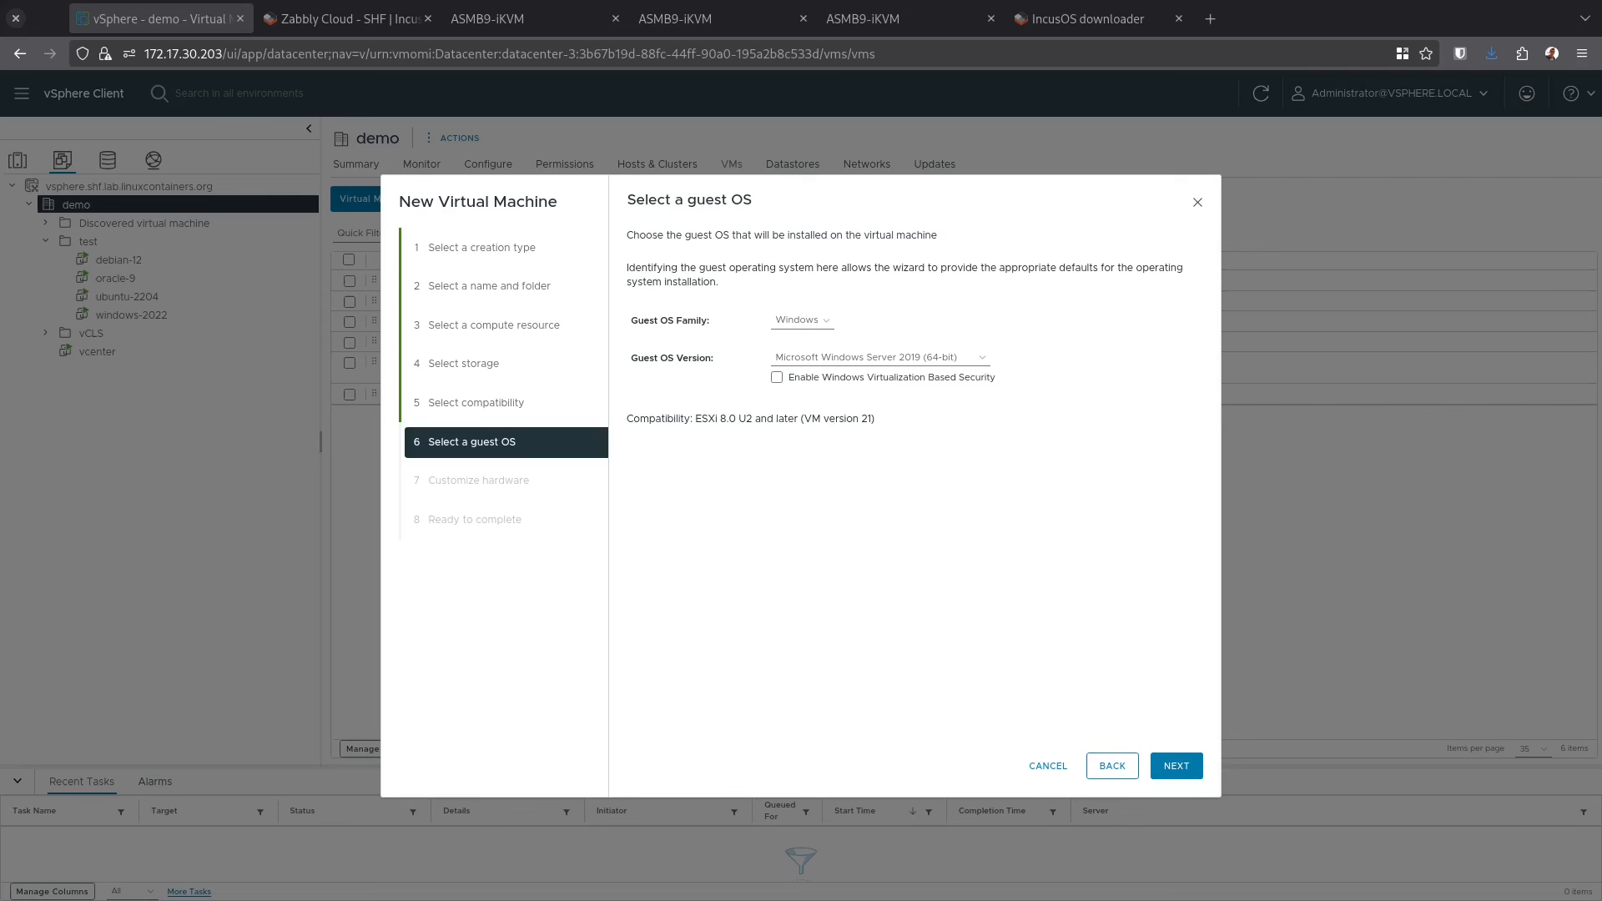
left_click(804, 322)
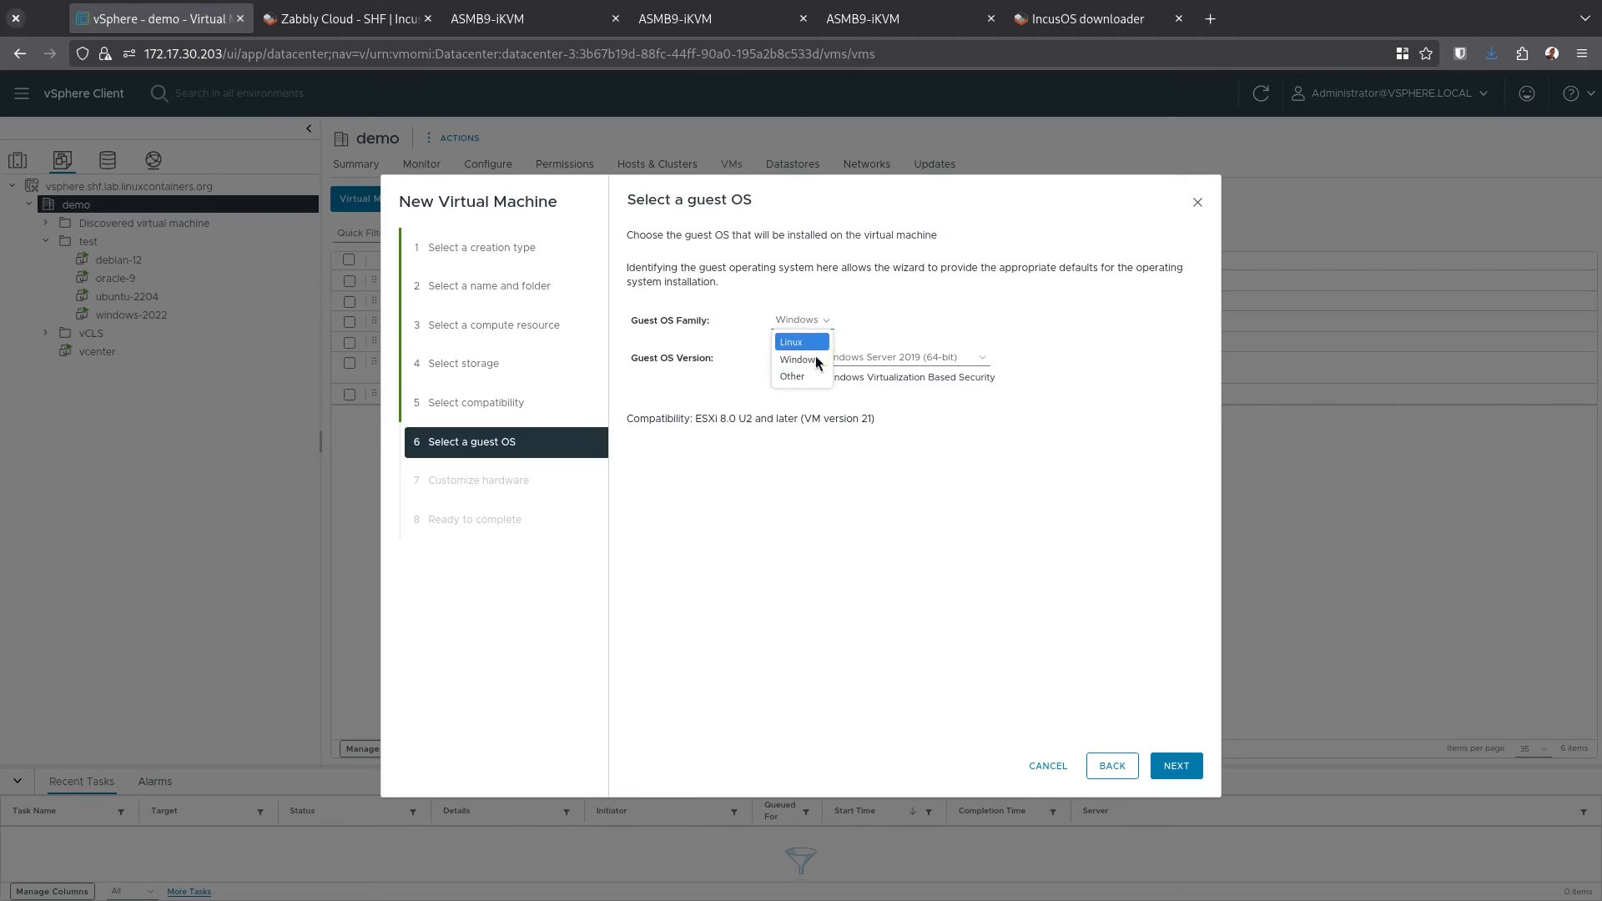
left_click(813, 377)
left_click(801, 322)
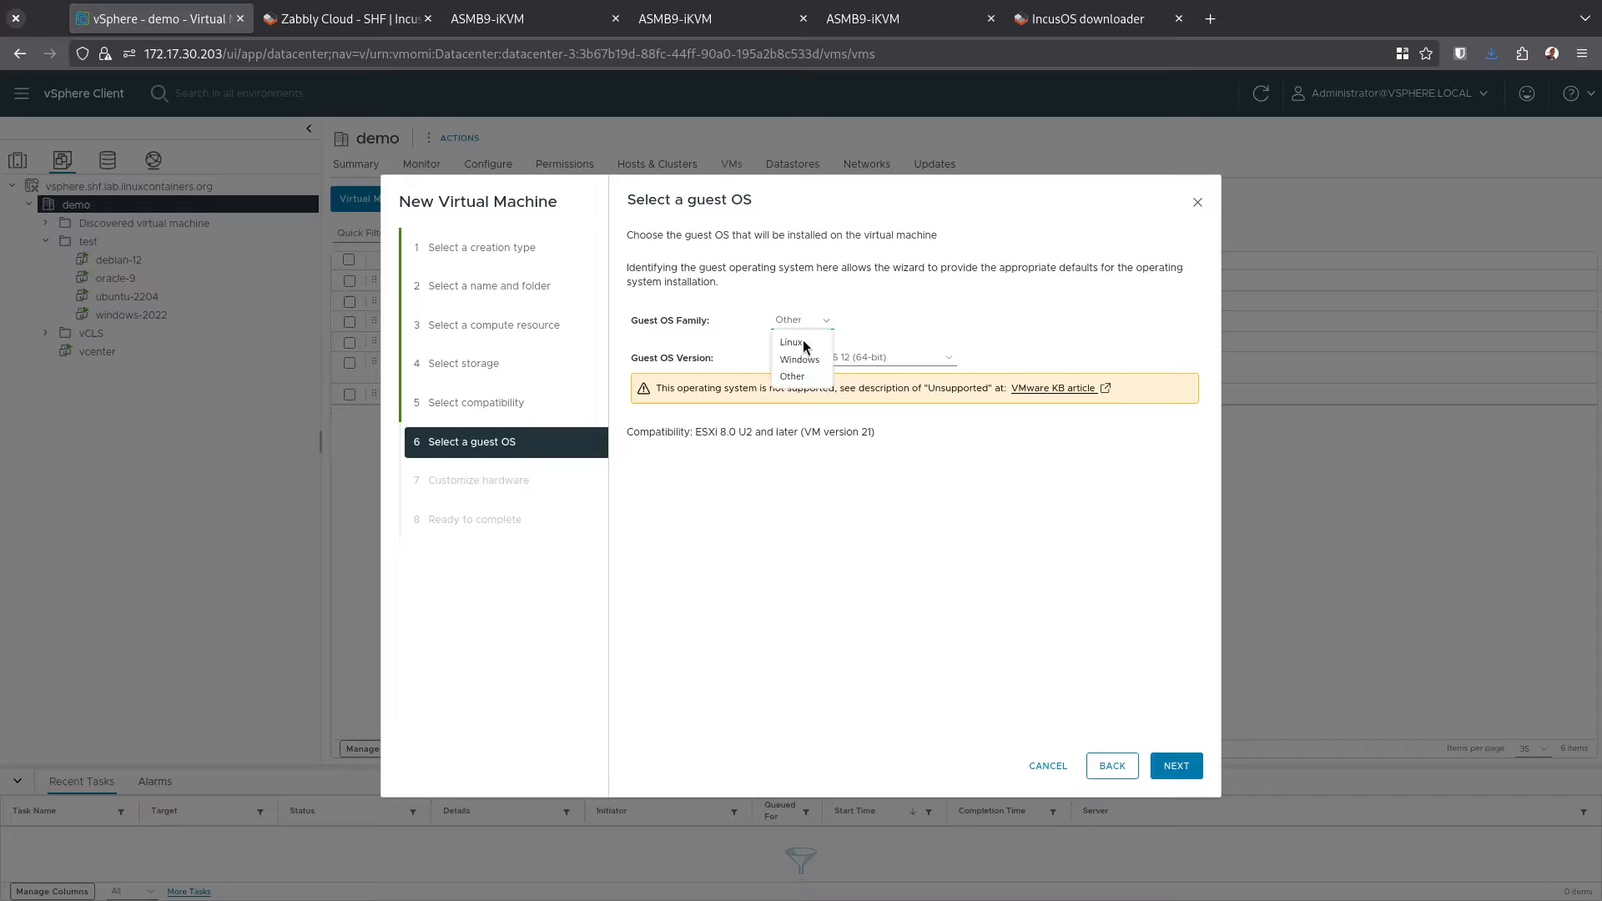
left_click(803, 342)
left_click(821, 357)
scroll(842, 501, "down", 8)
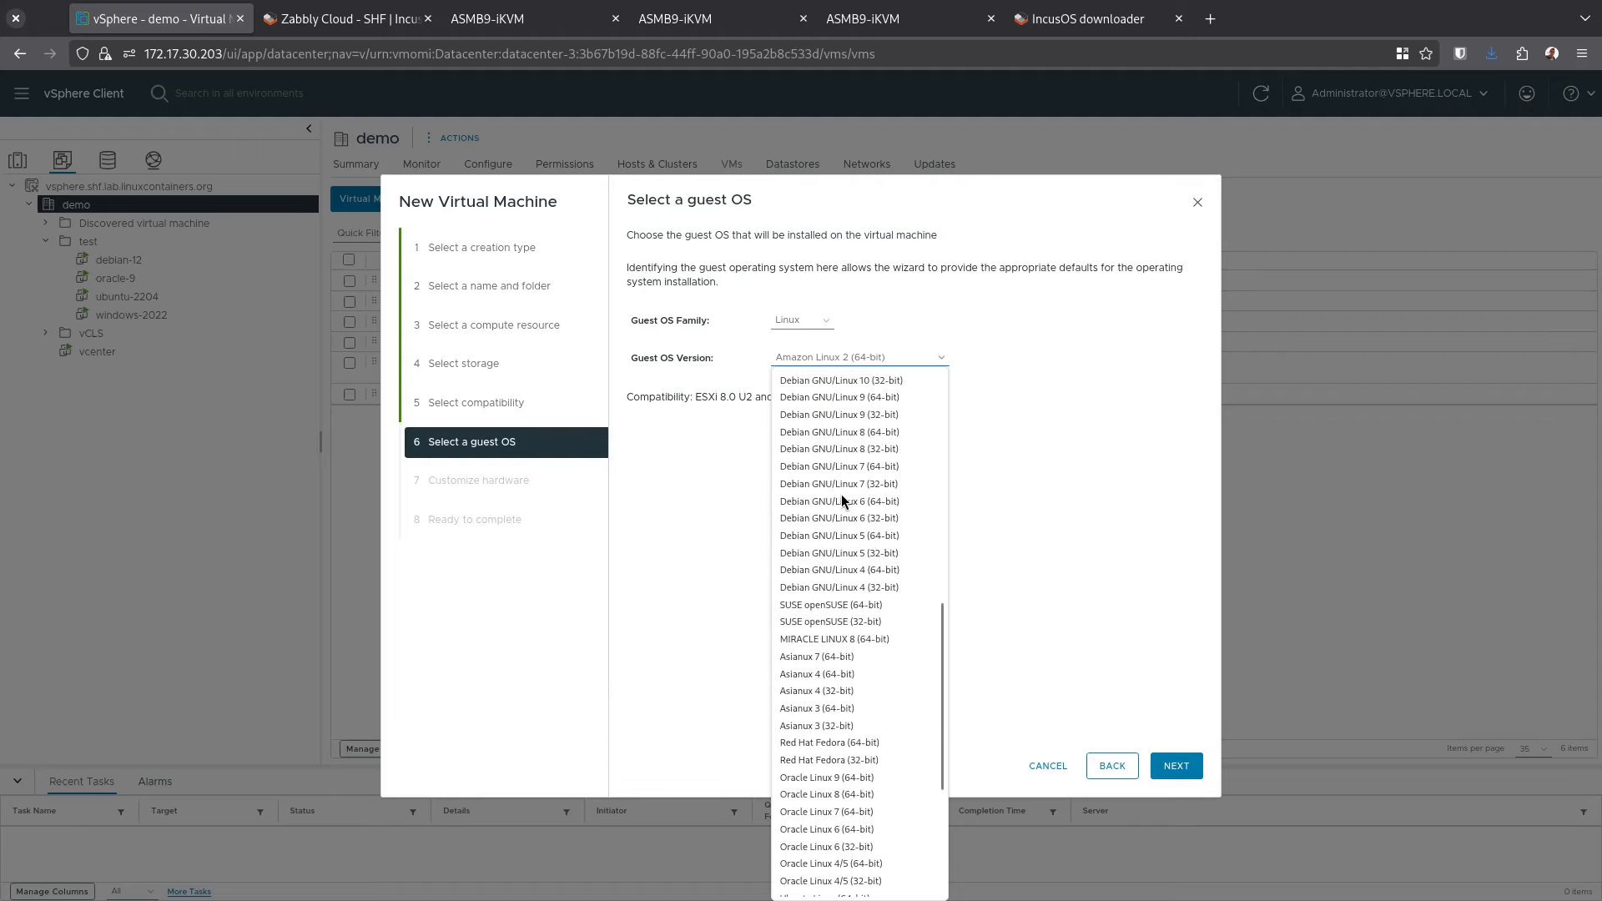
scroll(830, 829, "down", 5)
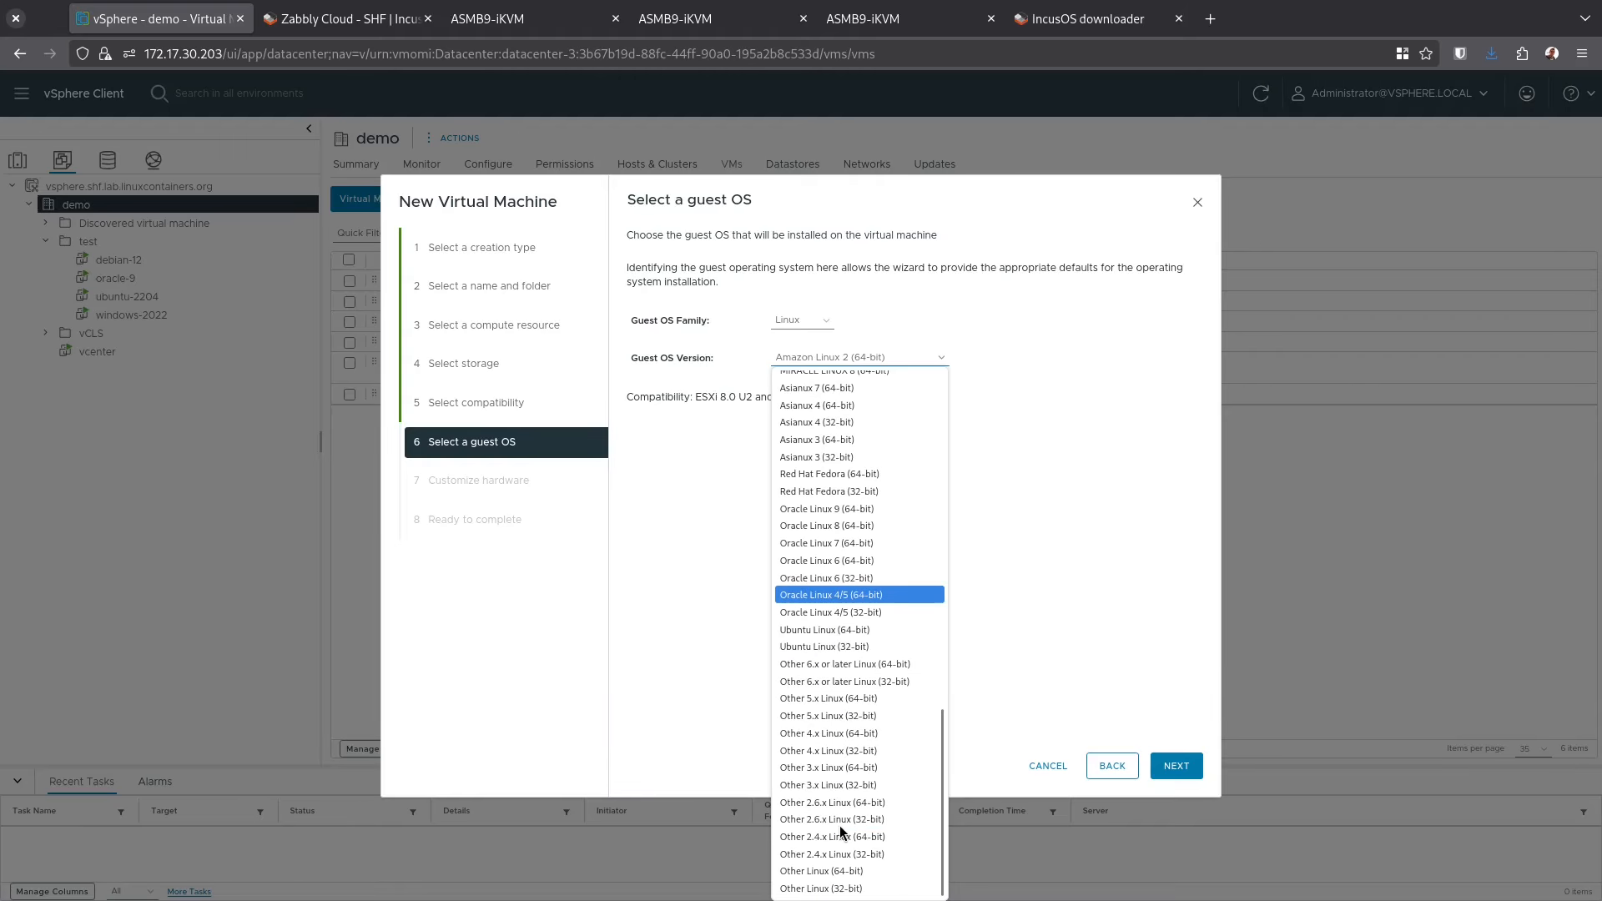
left_click(845, 665)
Give the VM 2 CPUs, 4 GB memory and a 50 GB disk, and add an NVMe controller
left_click(1176, 766)
type("450")
left_click(1144, 281)
left_click(1122, 434)
Attach the new hard disk to the New NVMe Controller device node
left_click(641, 389)
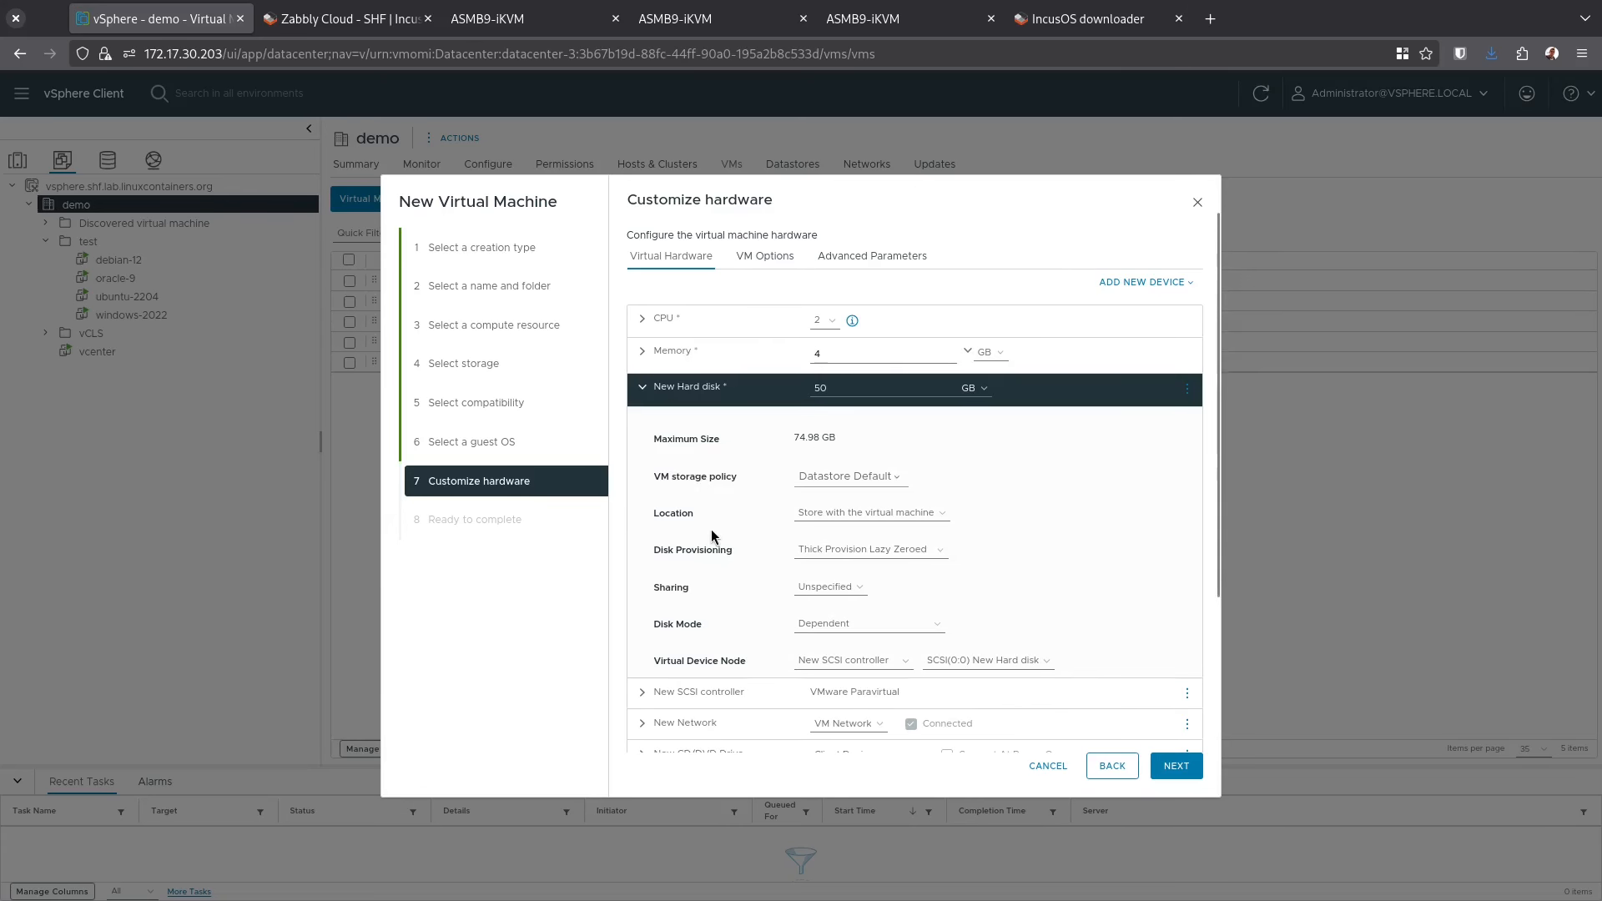
scroll(712, 536, "down", 2)
left_click(1037, 555)
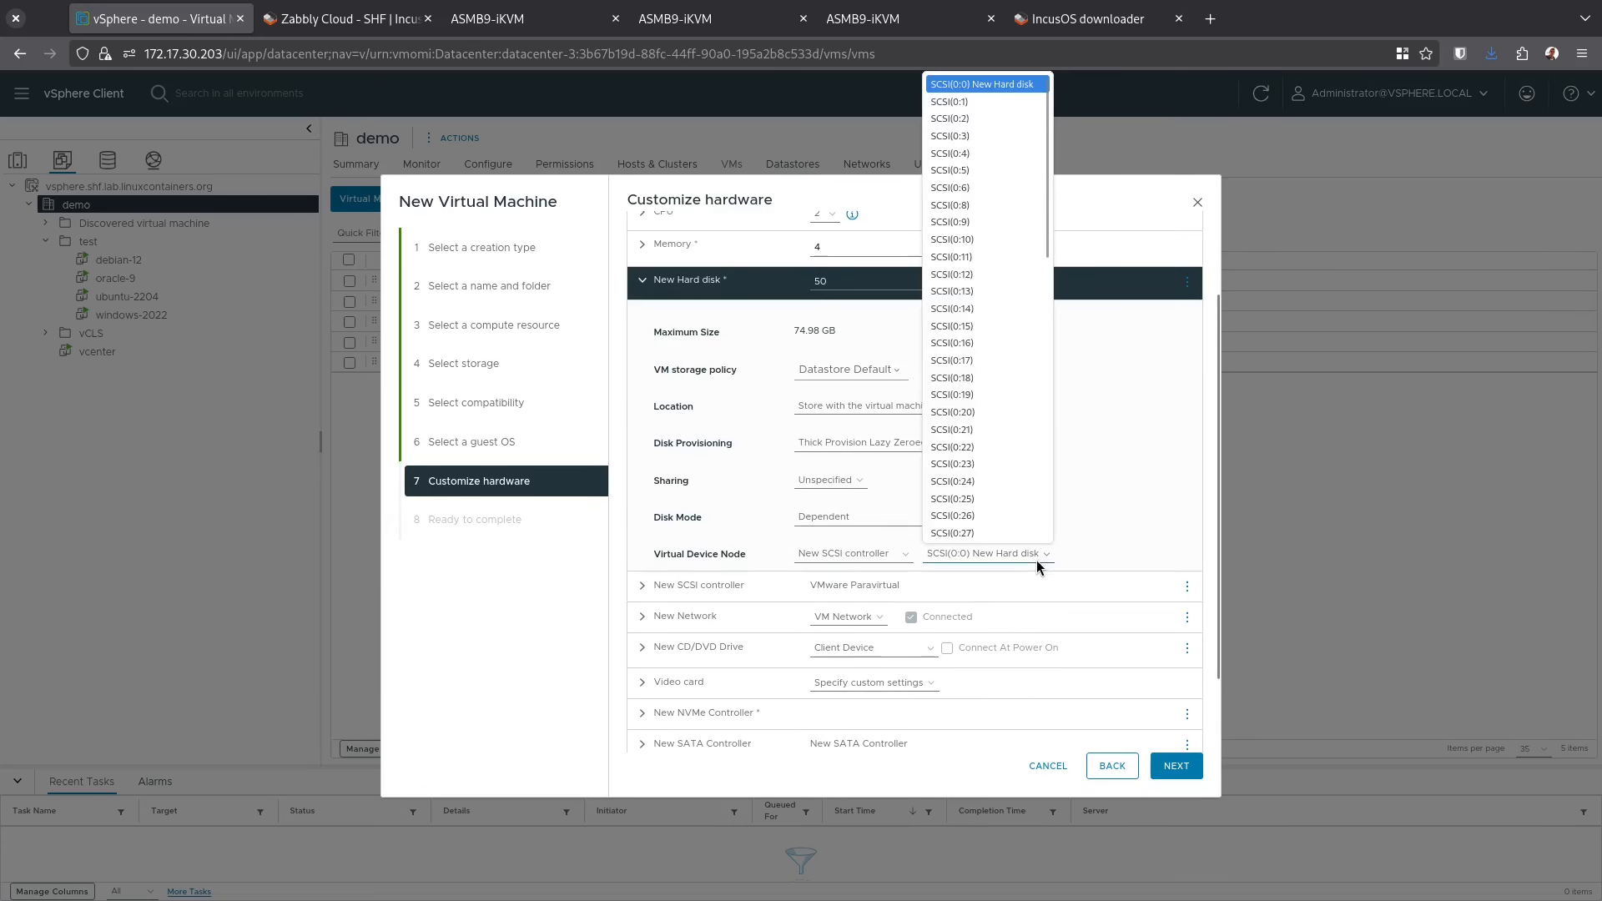
left_click(876, 559)
left_click(876, 555)
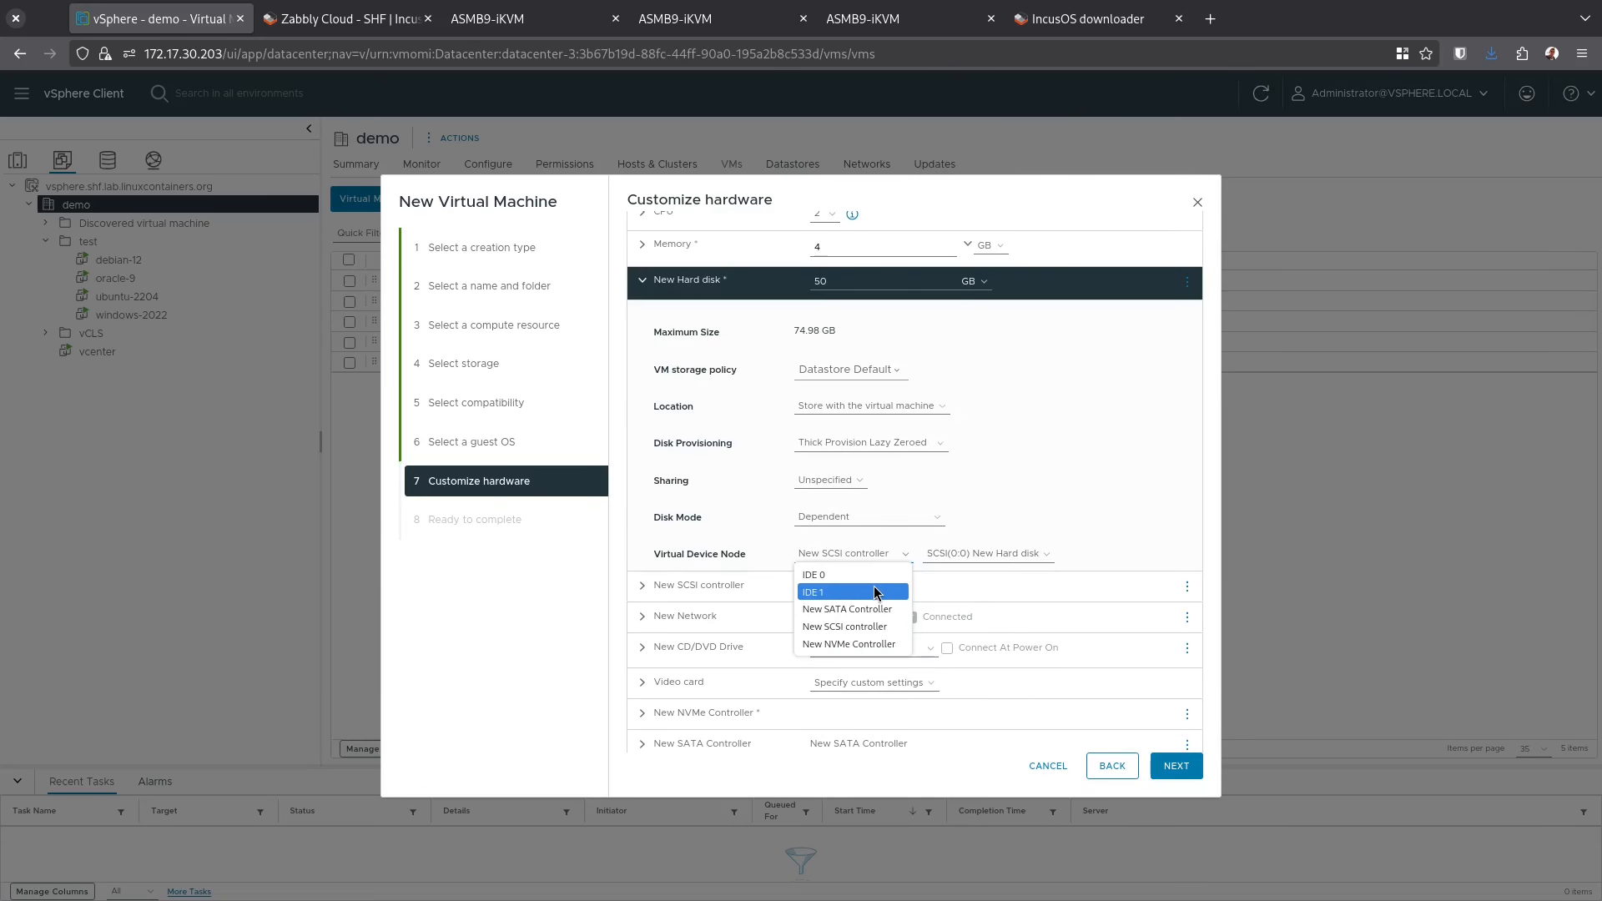
left_click(845, 645)
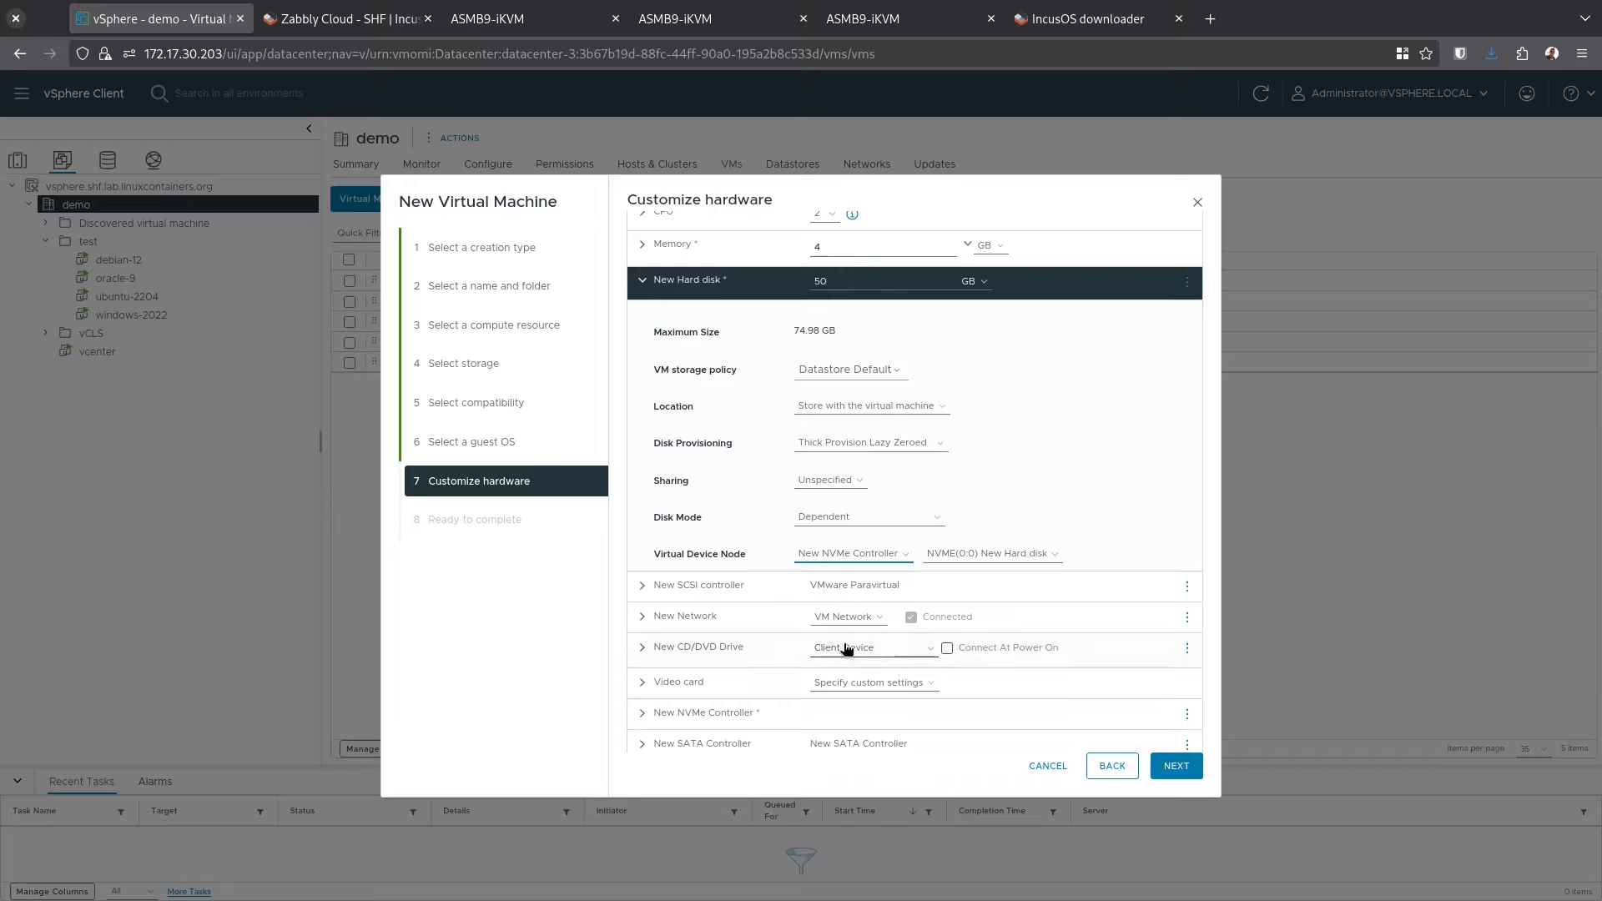
left_click(645, 284)
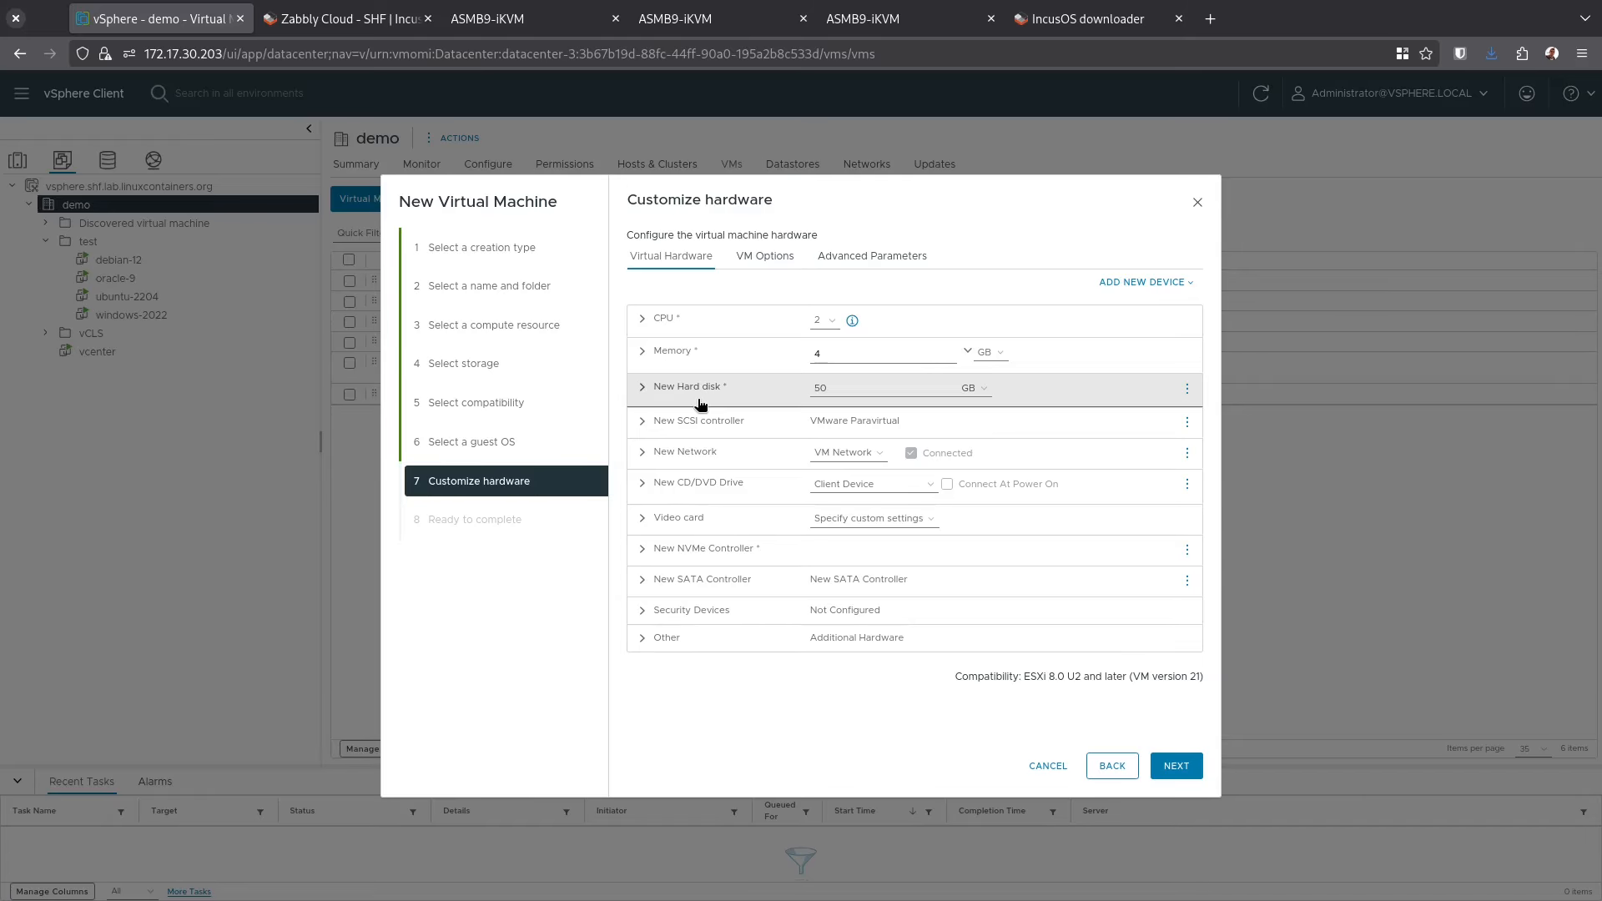
Remove the SCSI controller and add a Trusted Platform Module to the VM
left_click(1186, 422)
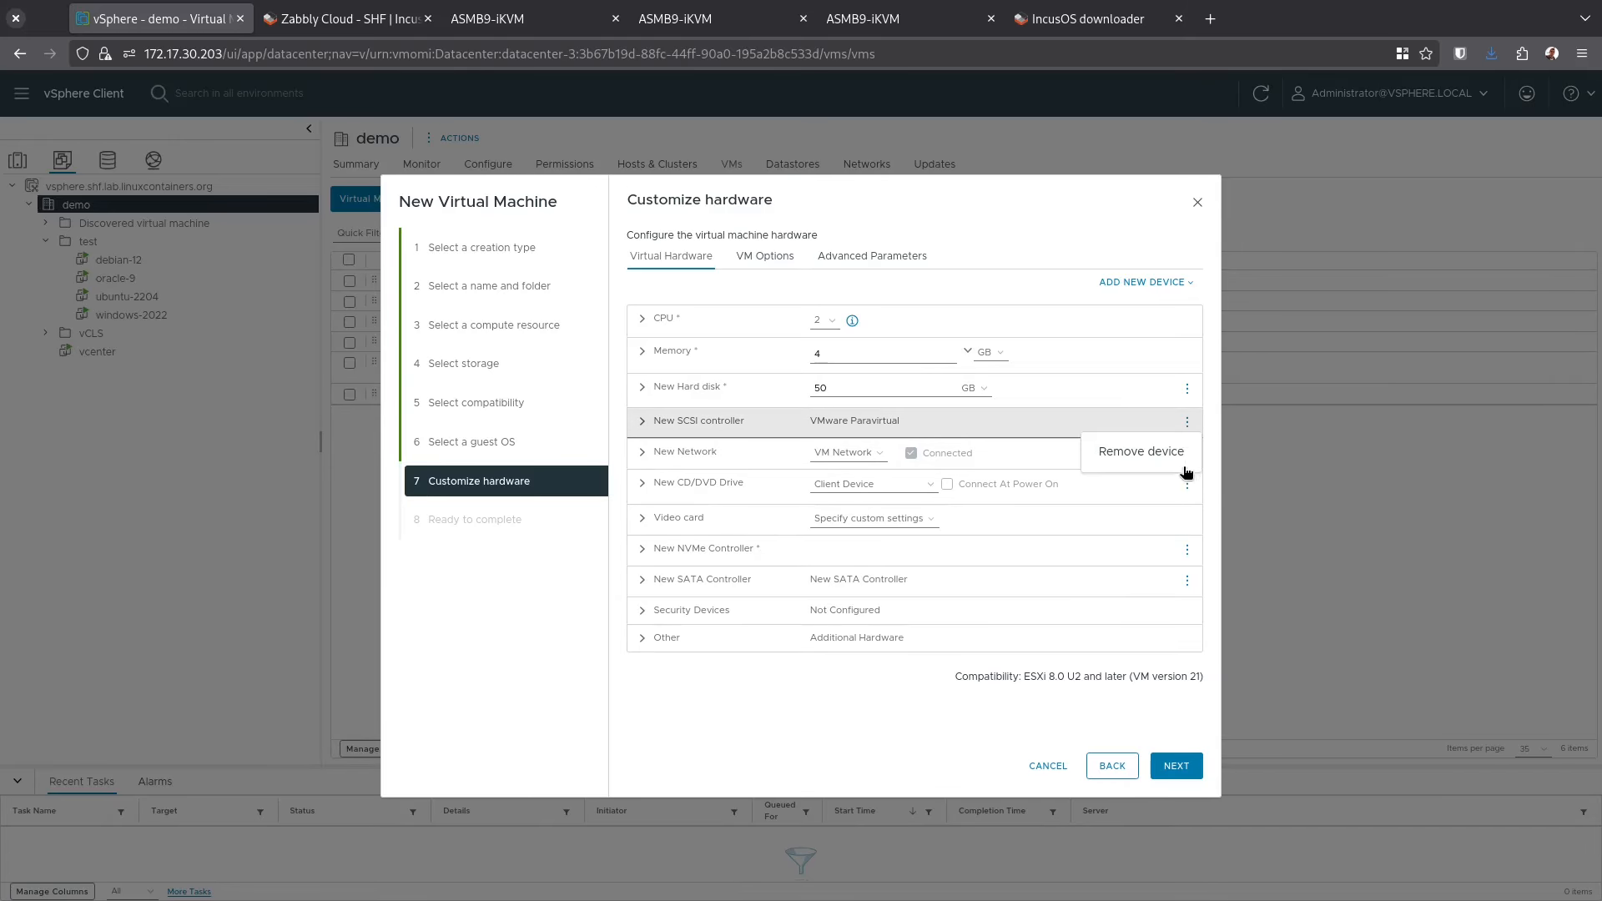
left_click(1139, 452)
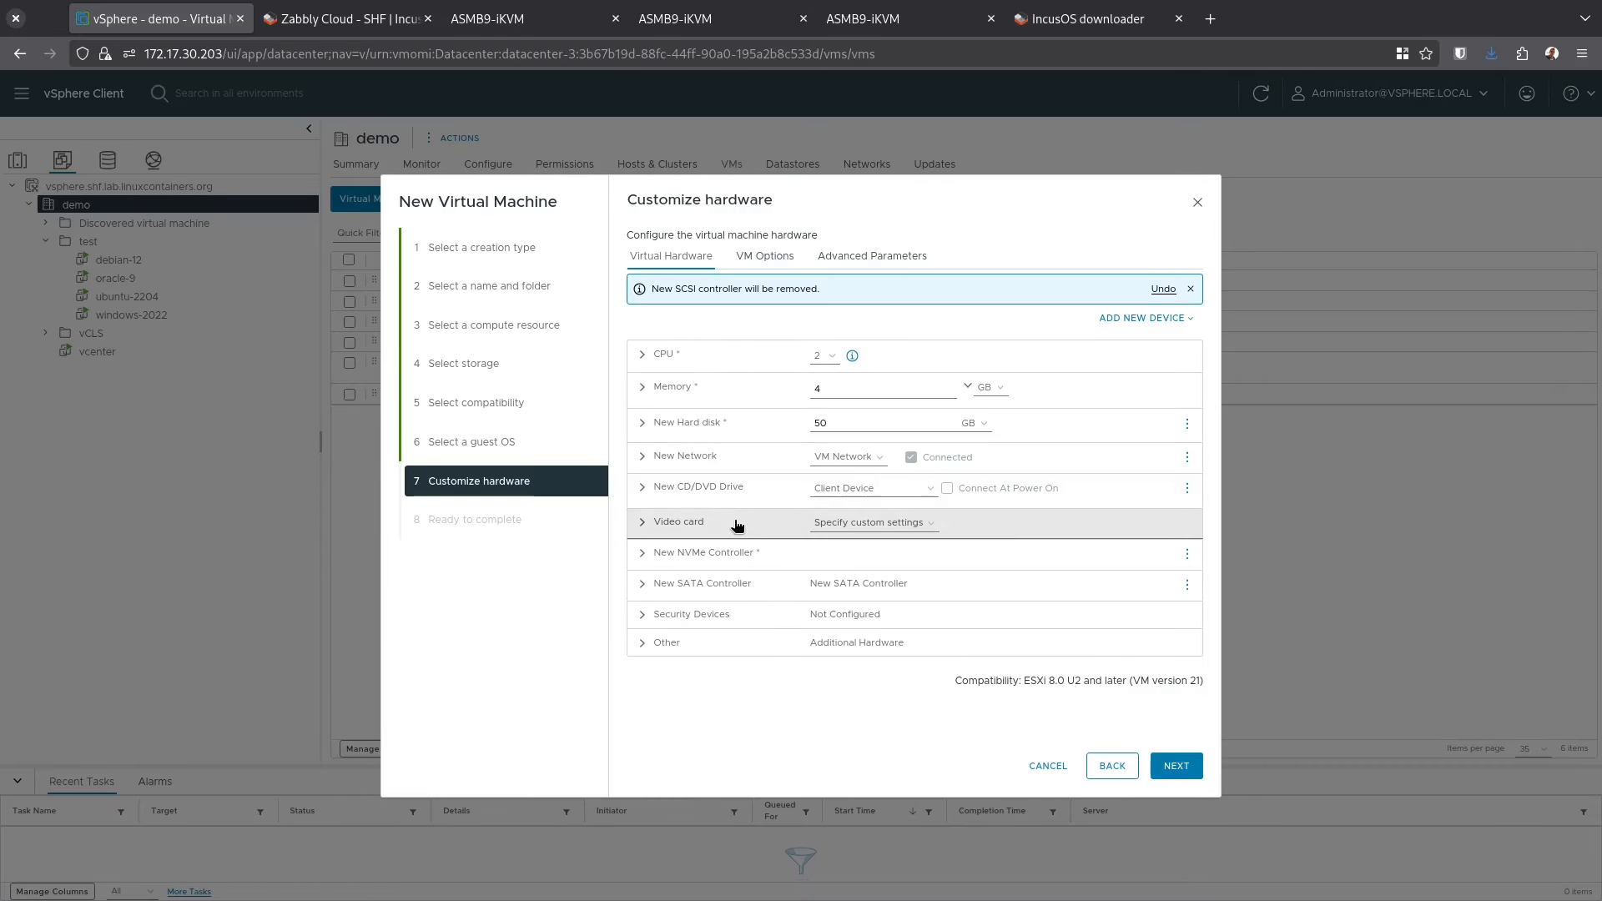
left_click(1144, 321)
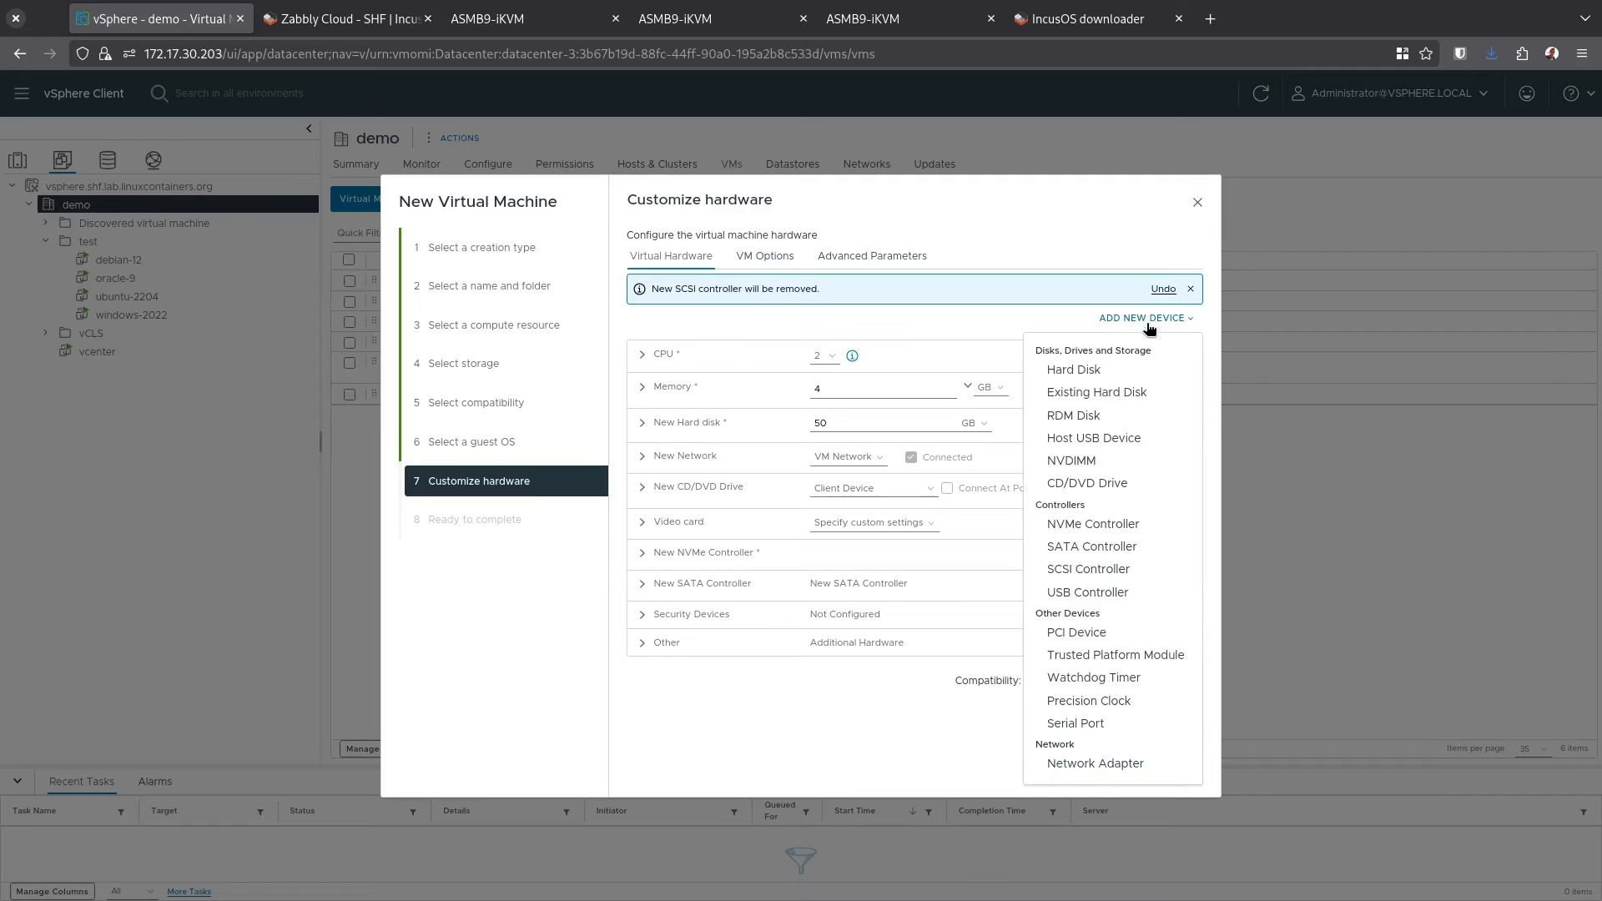
left_click(1154, 664)
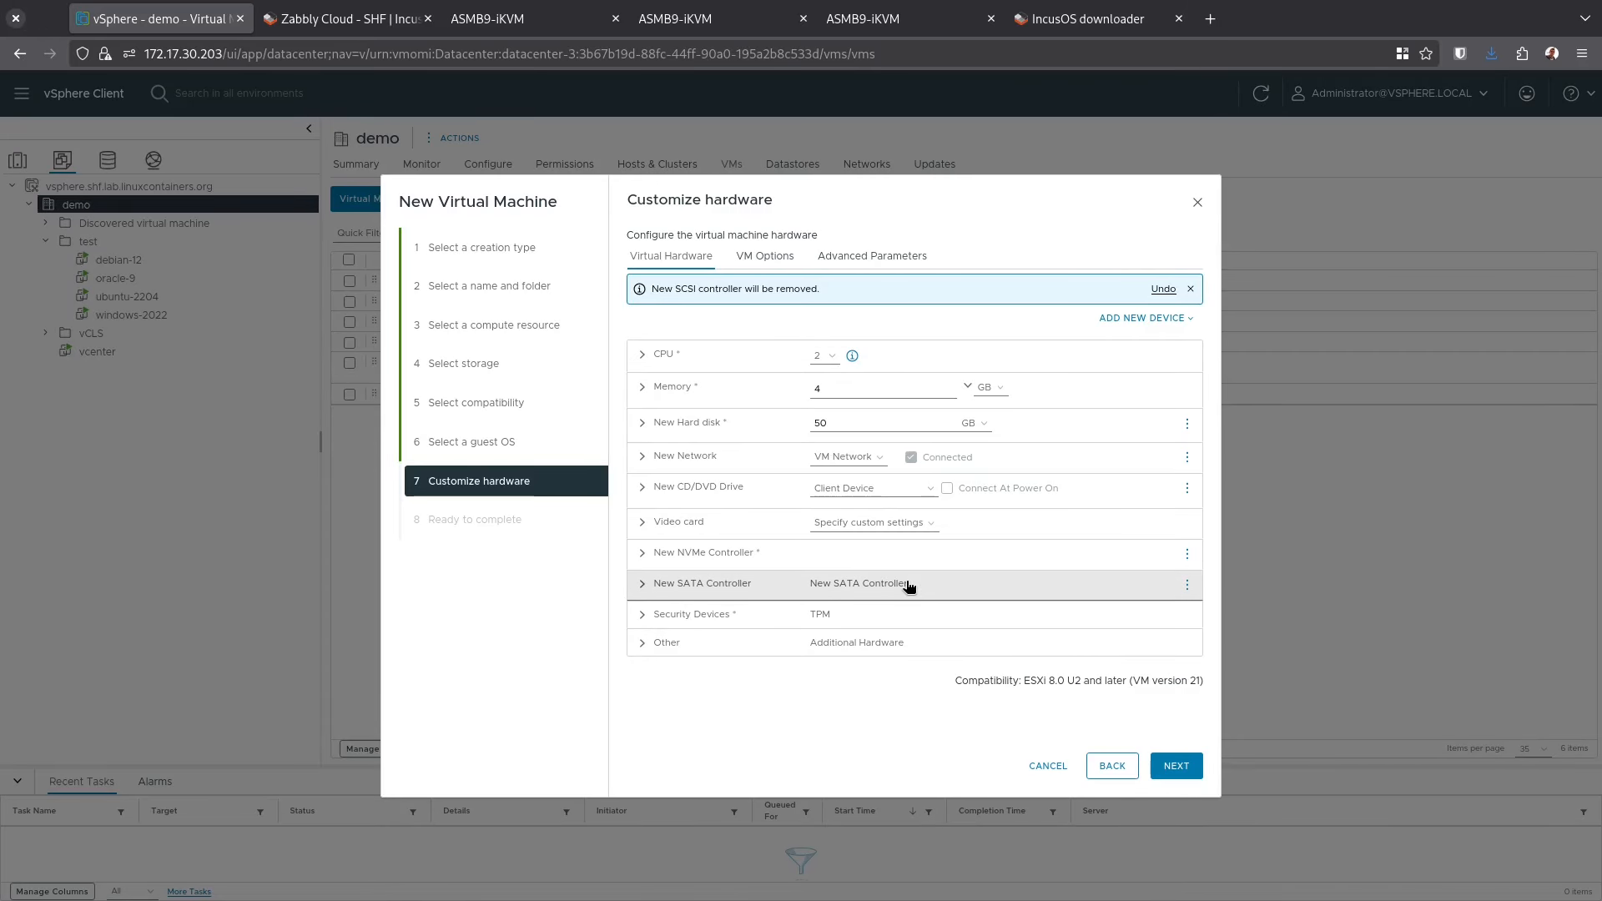
left_click(766, 259)
Add advanced parameter uefi.secureBoot.kekDefault.file0 with value secureboot-KEK-R1.der
left_click(699, 418)
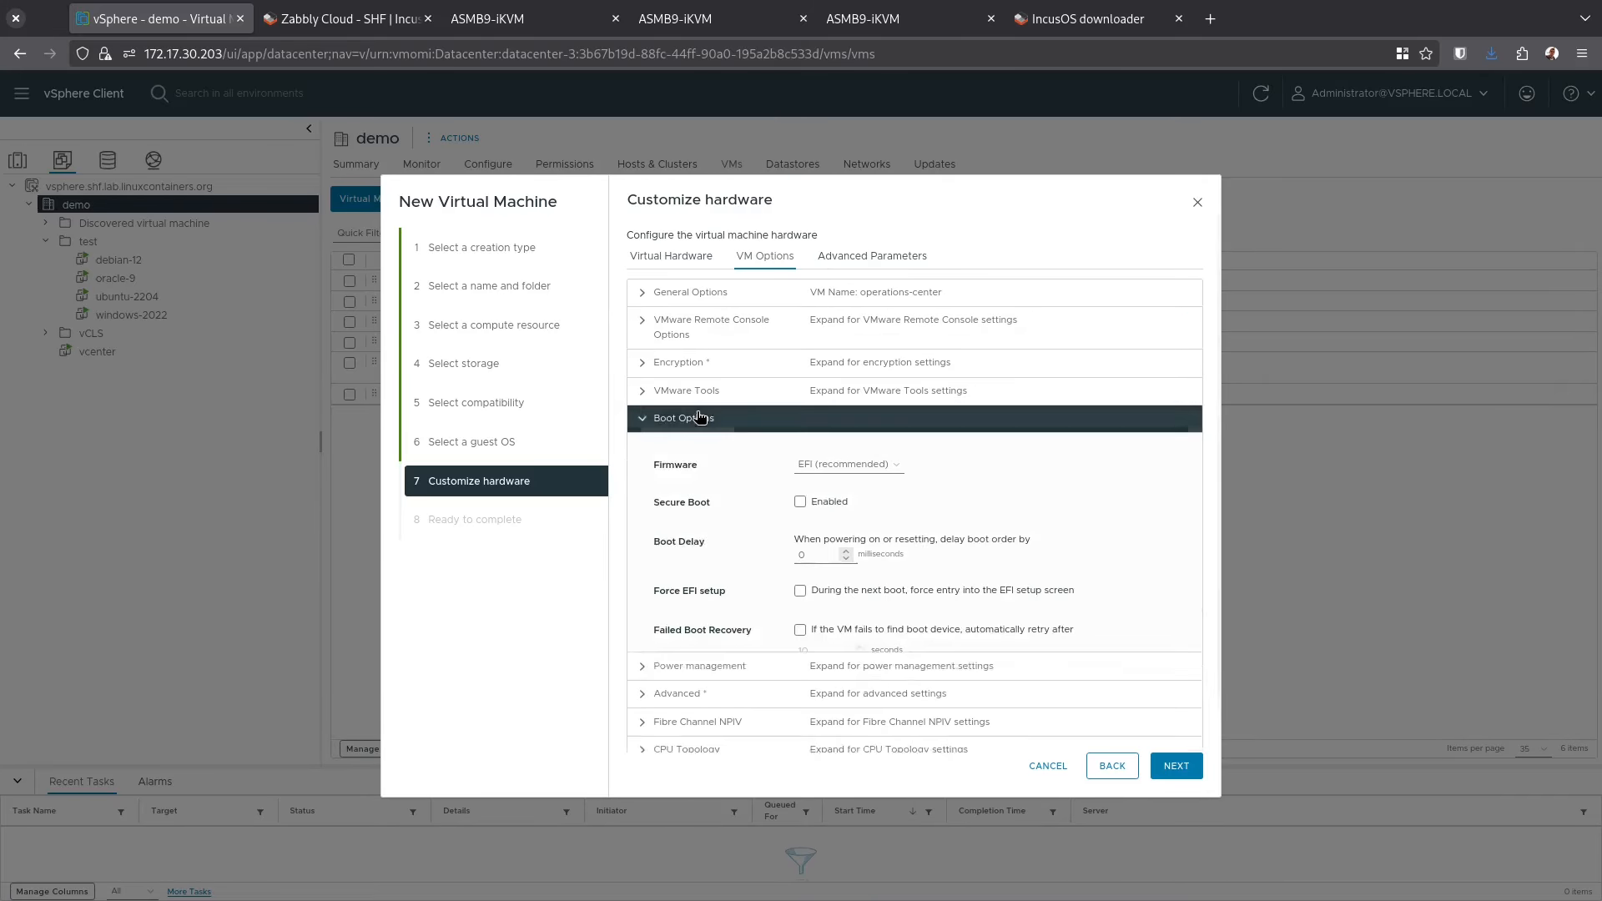
left_click(872, 256)
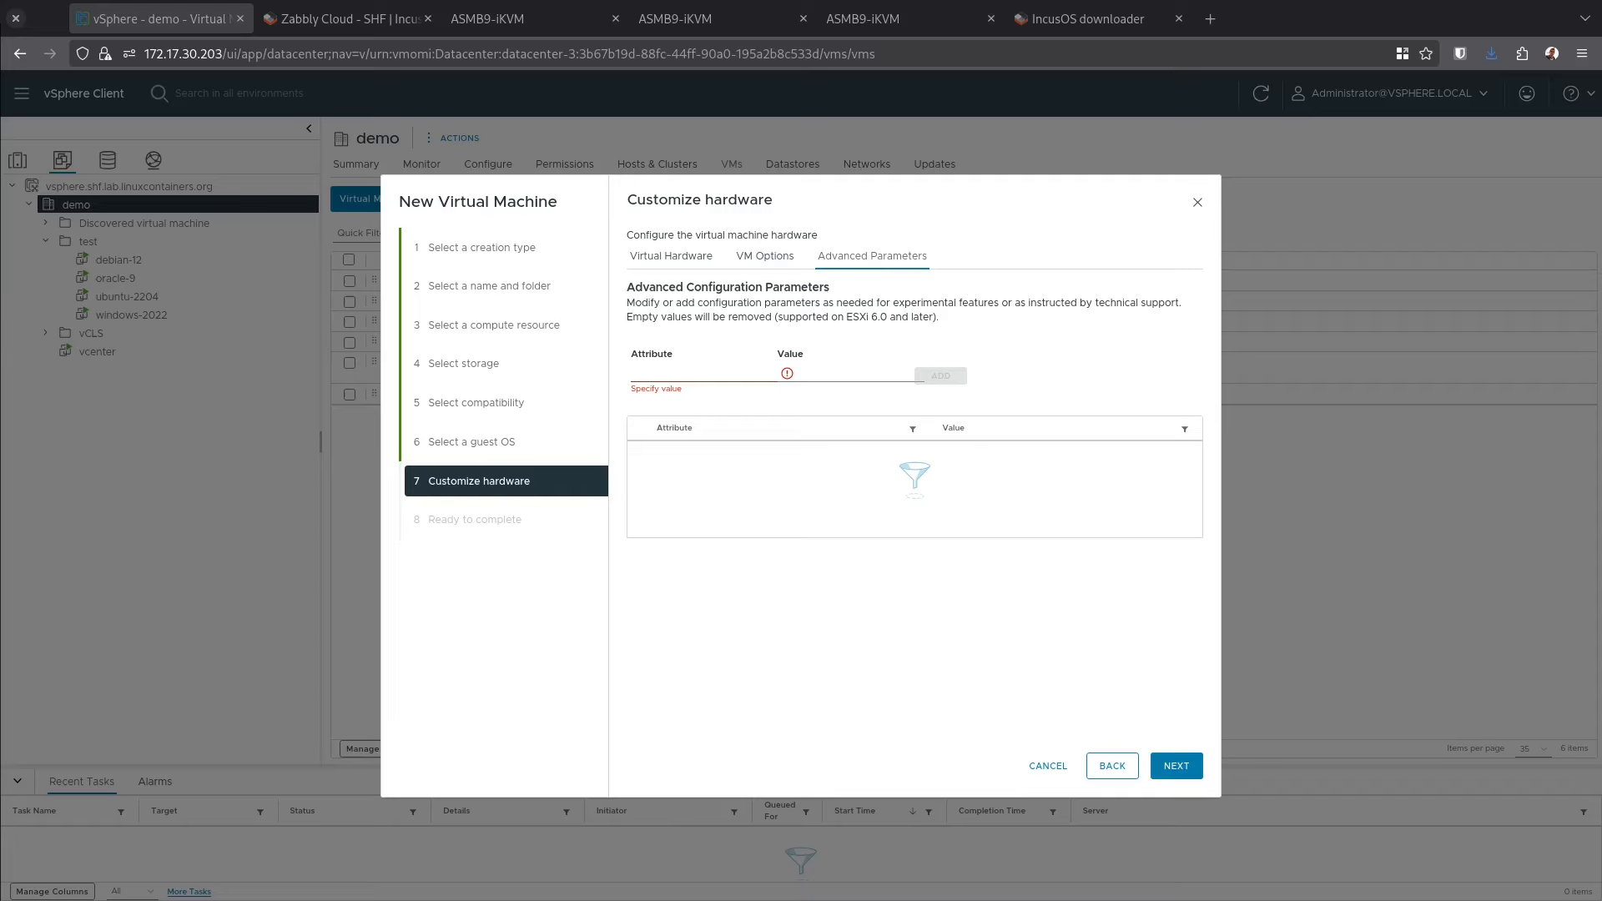
left_click(662, 374)
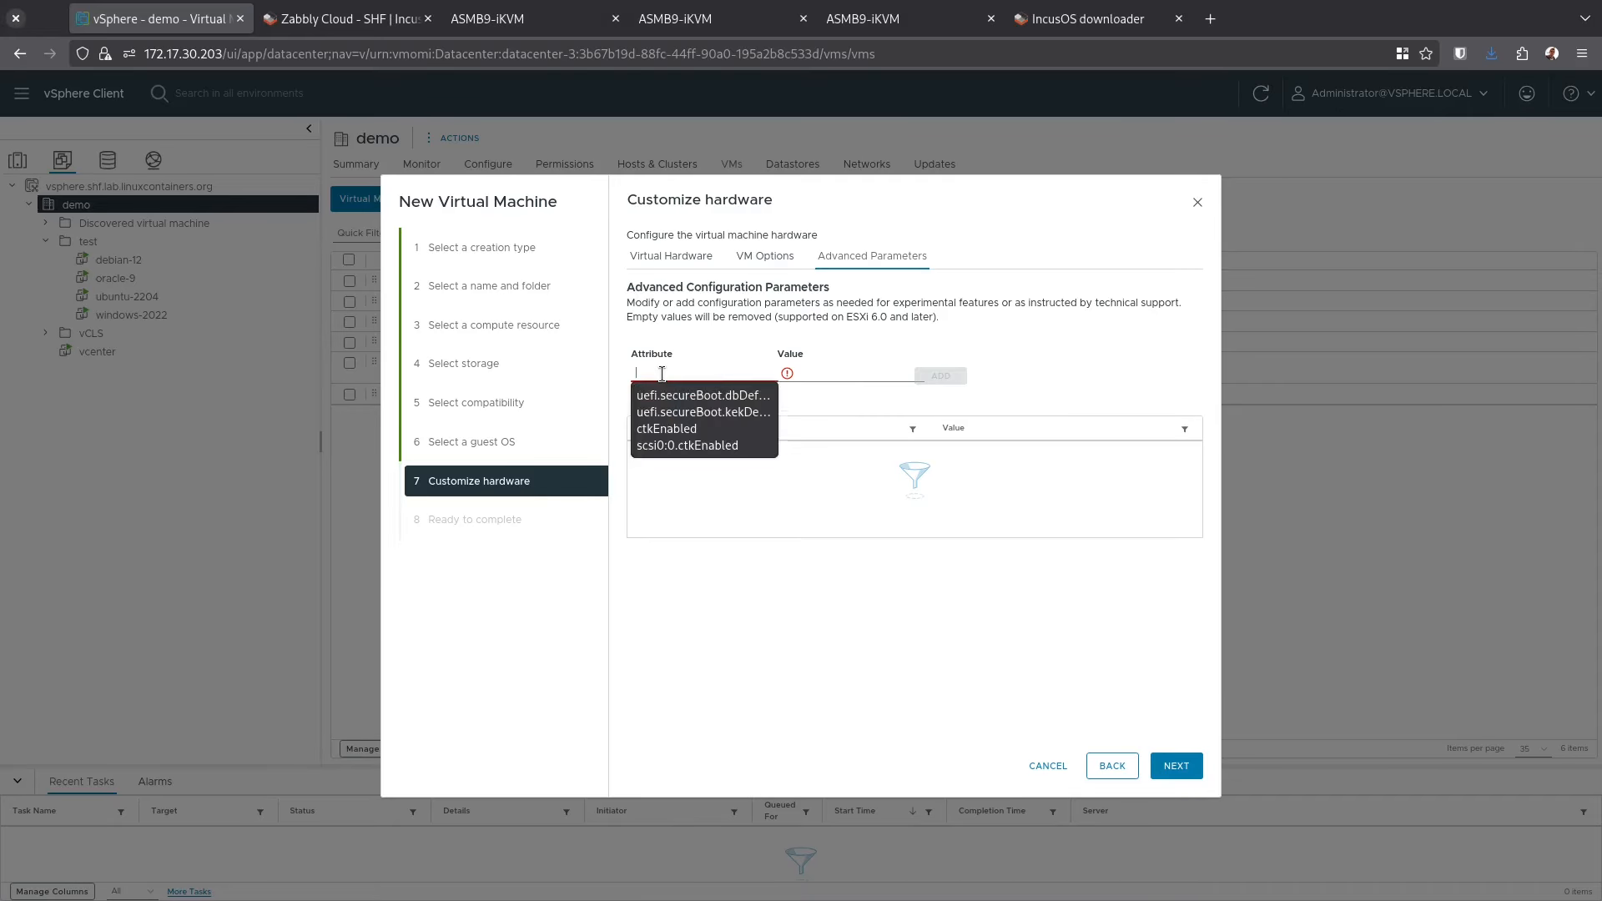
type("uefi.secureBoot.kekDefault.file0")
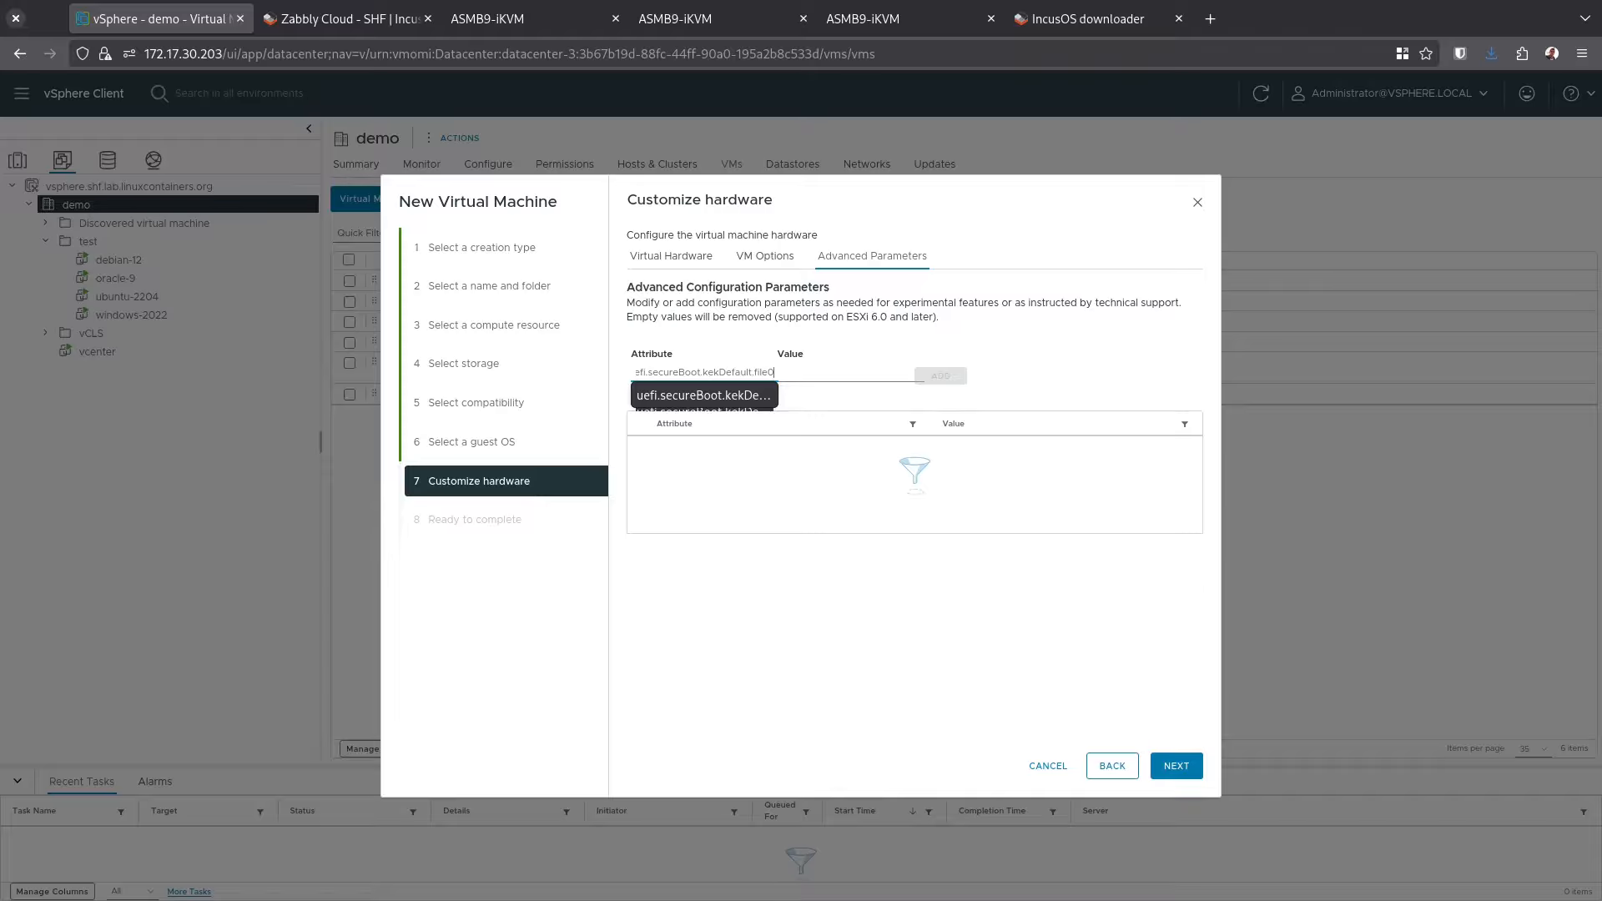
key("Tab")
type("secureboot-KEK-R1.der")
key("Tab")
key("Return")
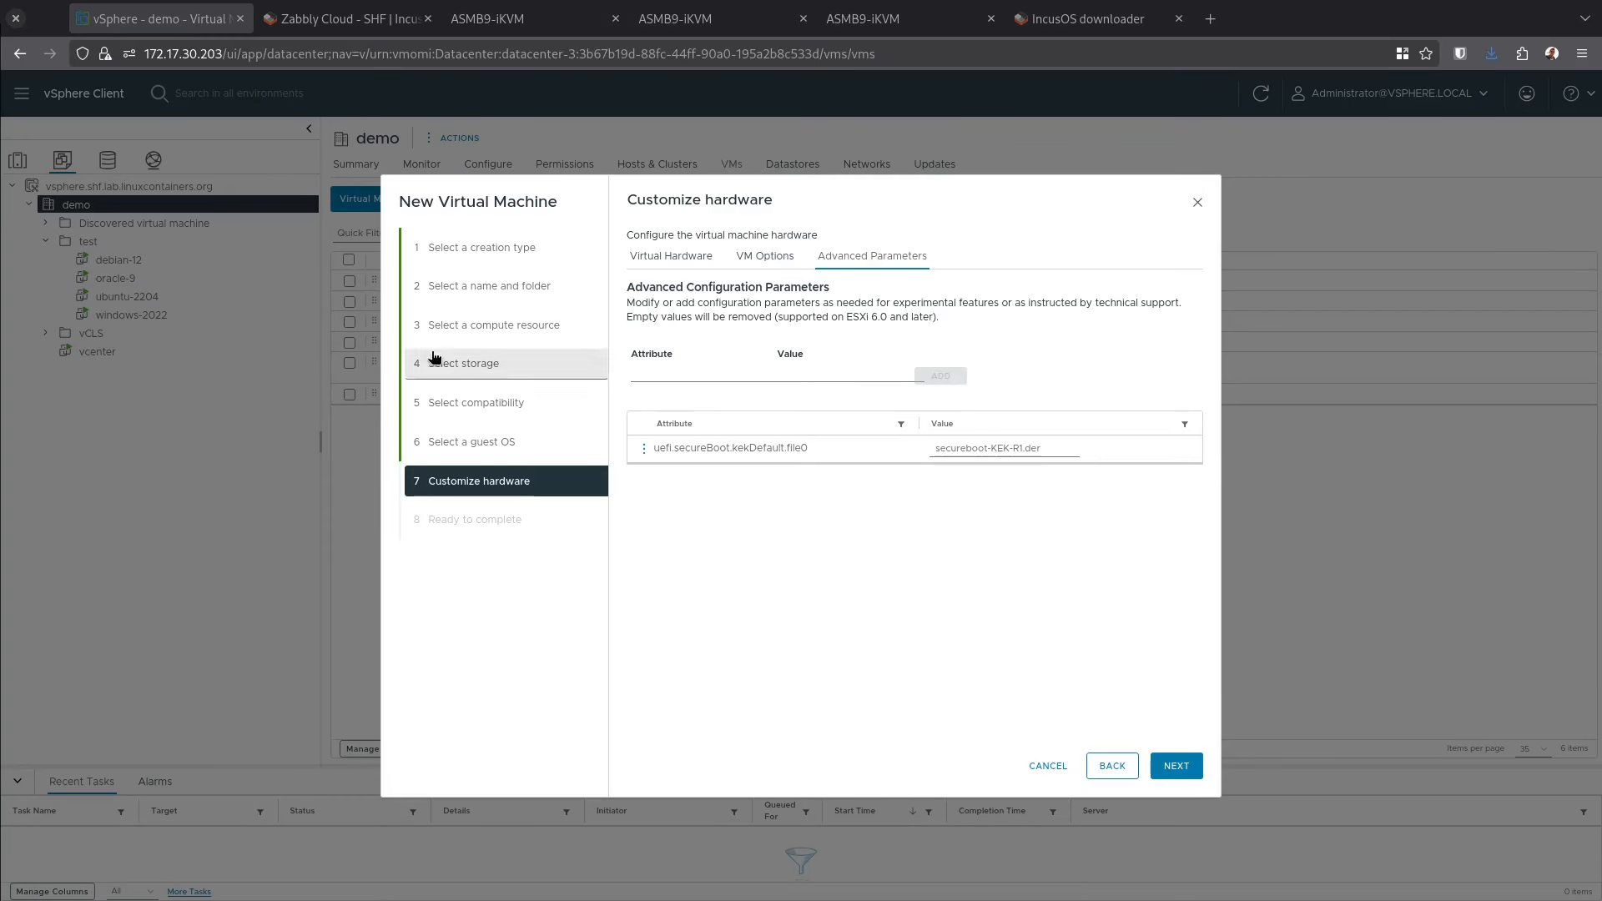
Return to the virtual hardware list and advance to the Ready to complete summary
left_click(644, 372)
left_click(671, 255)
left_click(1177, 766)
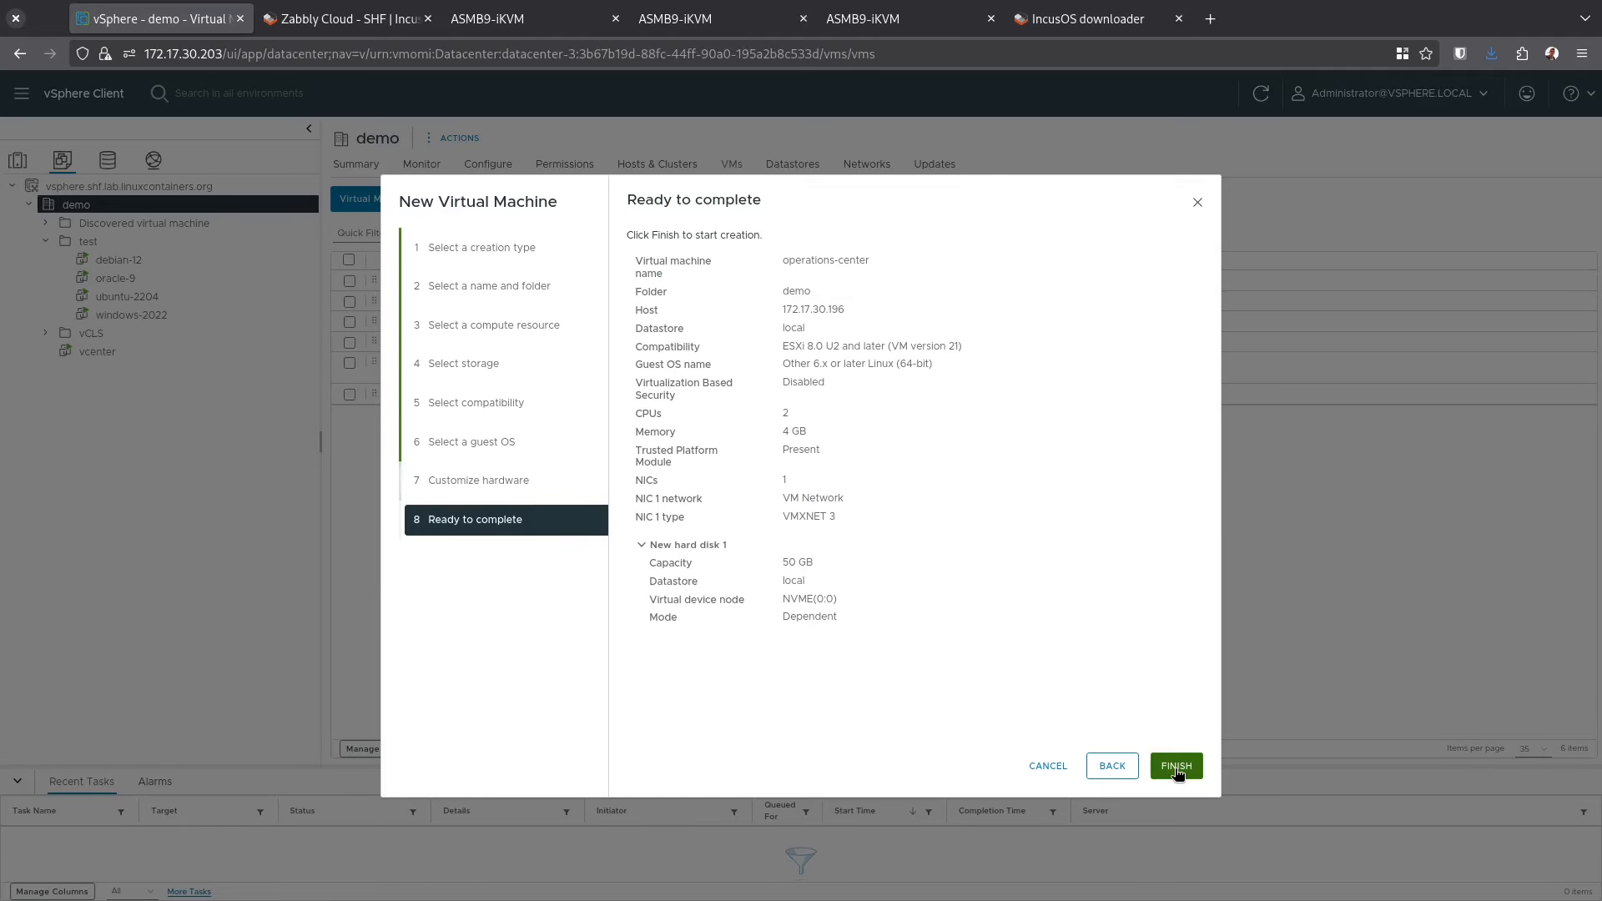
Finish creating the operations-center VM and browse its folder on the local datastore
left_click(1177, 766)
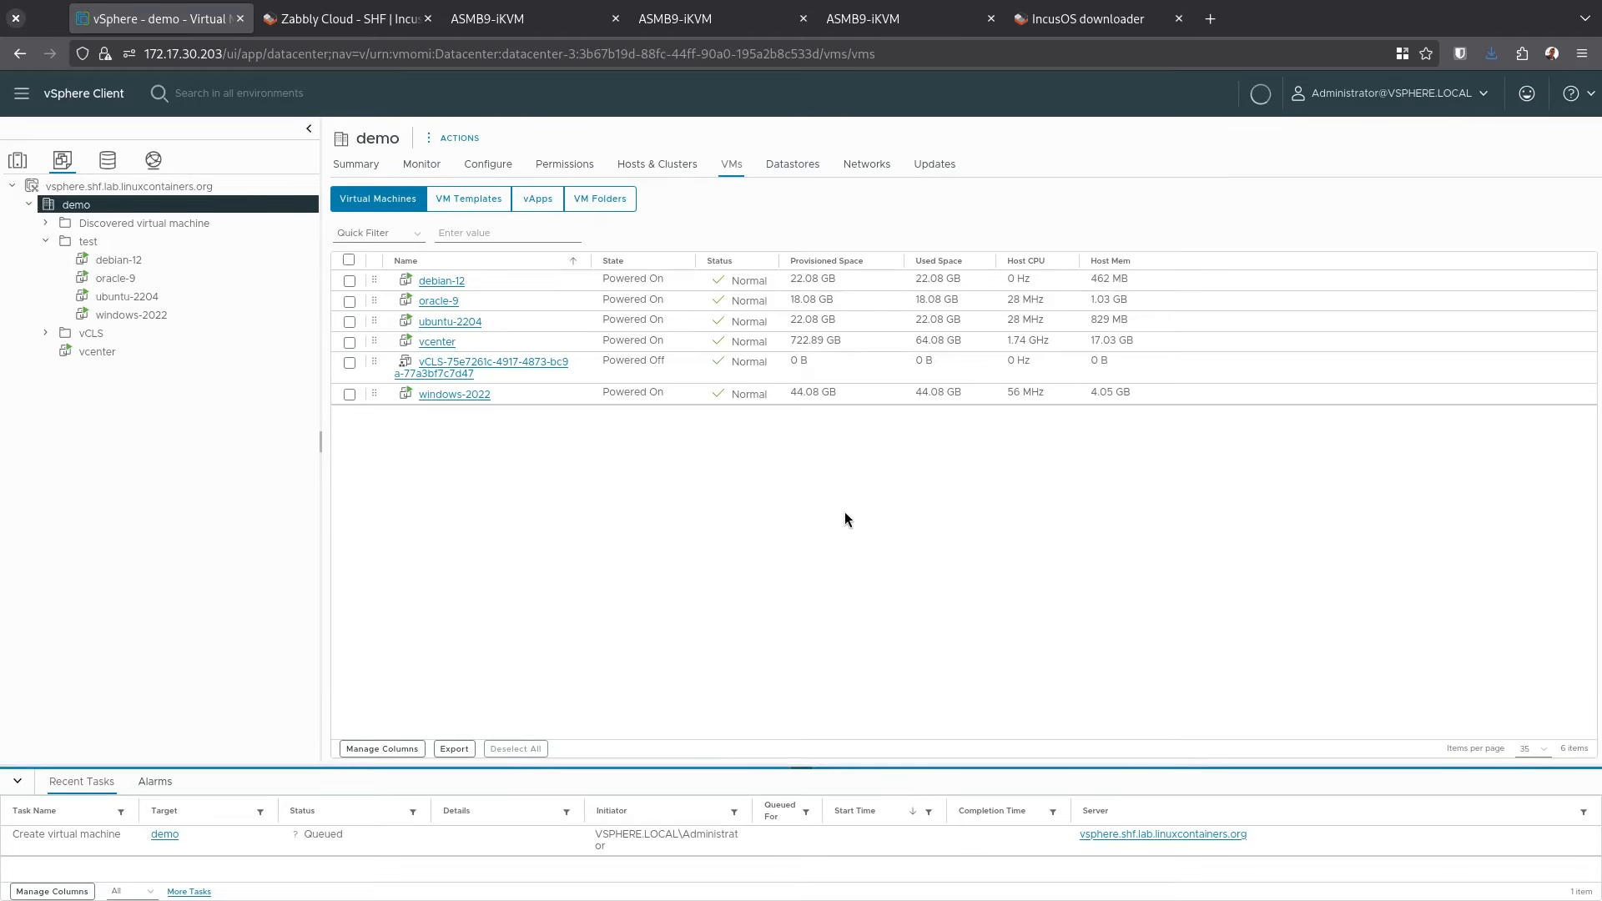
left_click(108, 160)
left_click(441, 342)
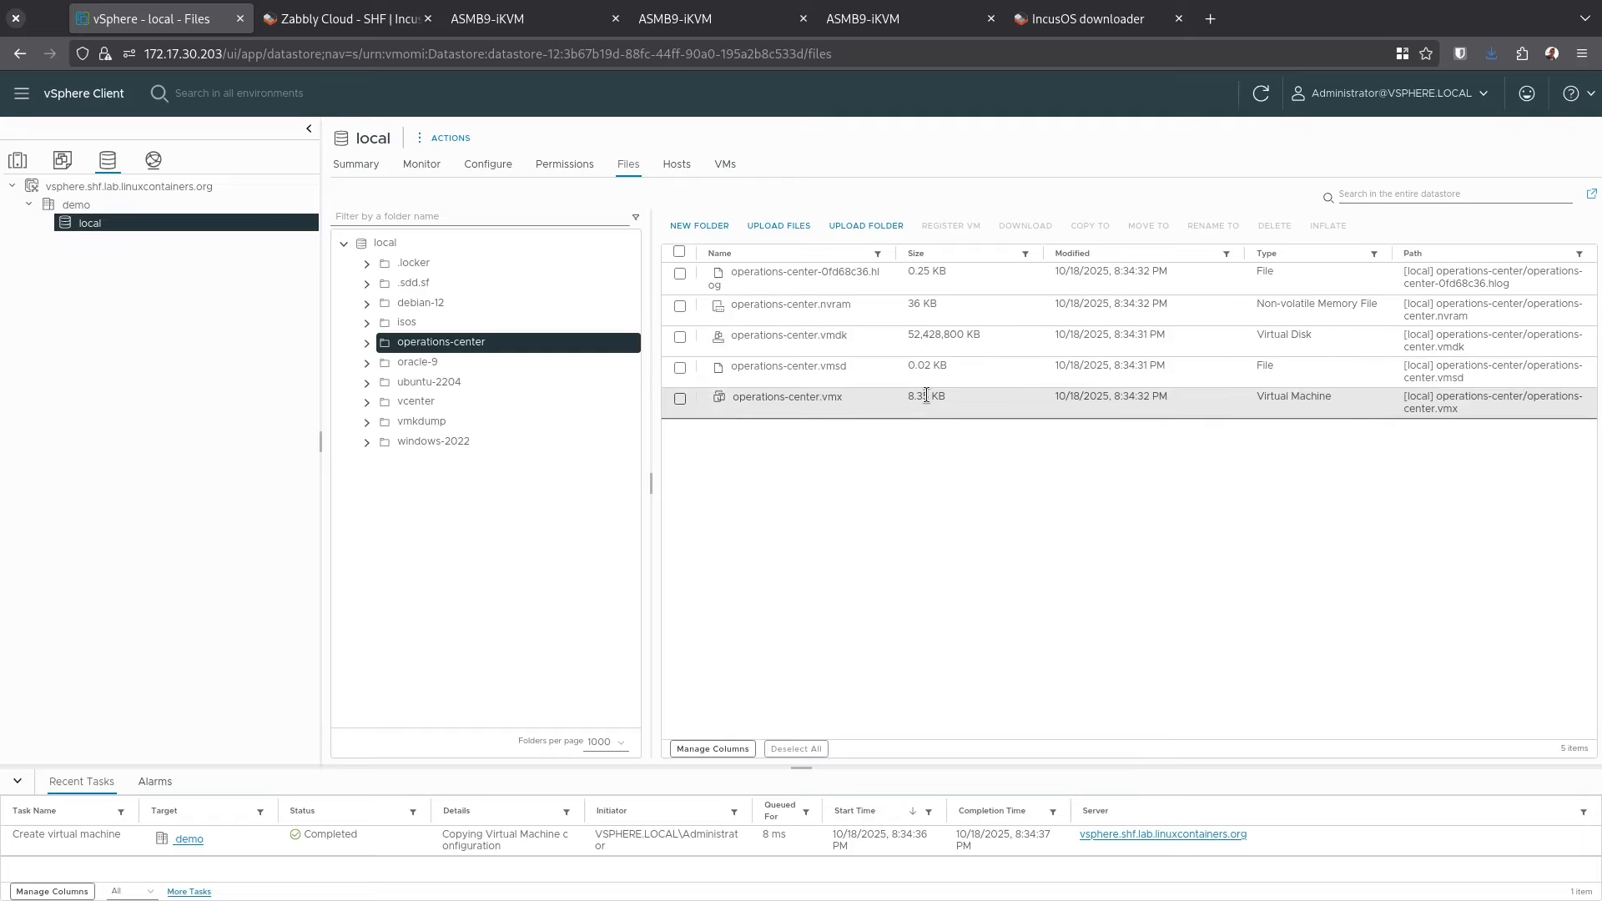
Download secureboot-2025-R1.der and secureboot-KEK-R1.der from images.linuxcontainers.org/os/keys/, then return to the downloader
key("ctrl+t")
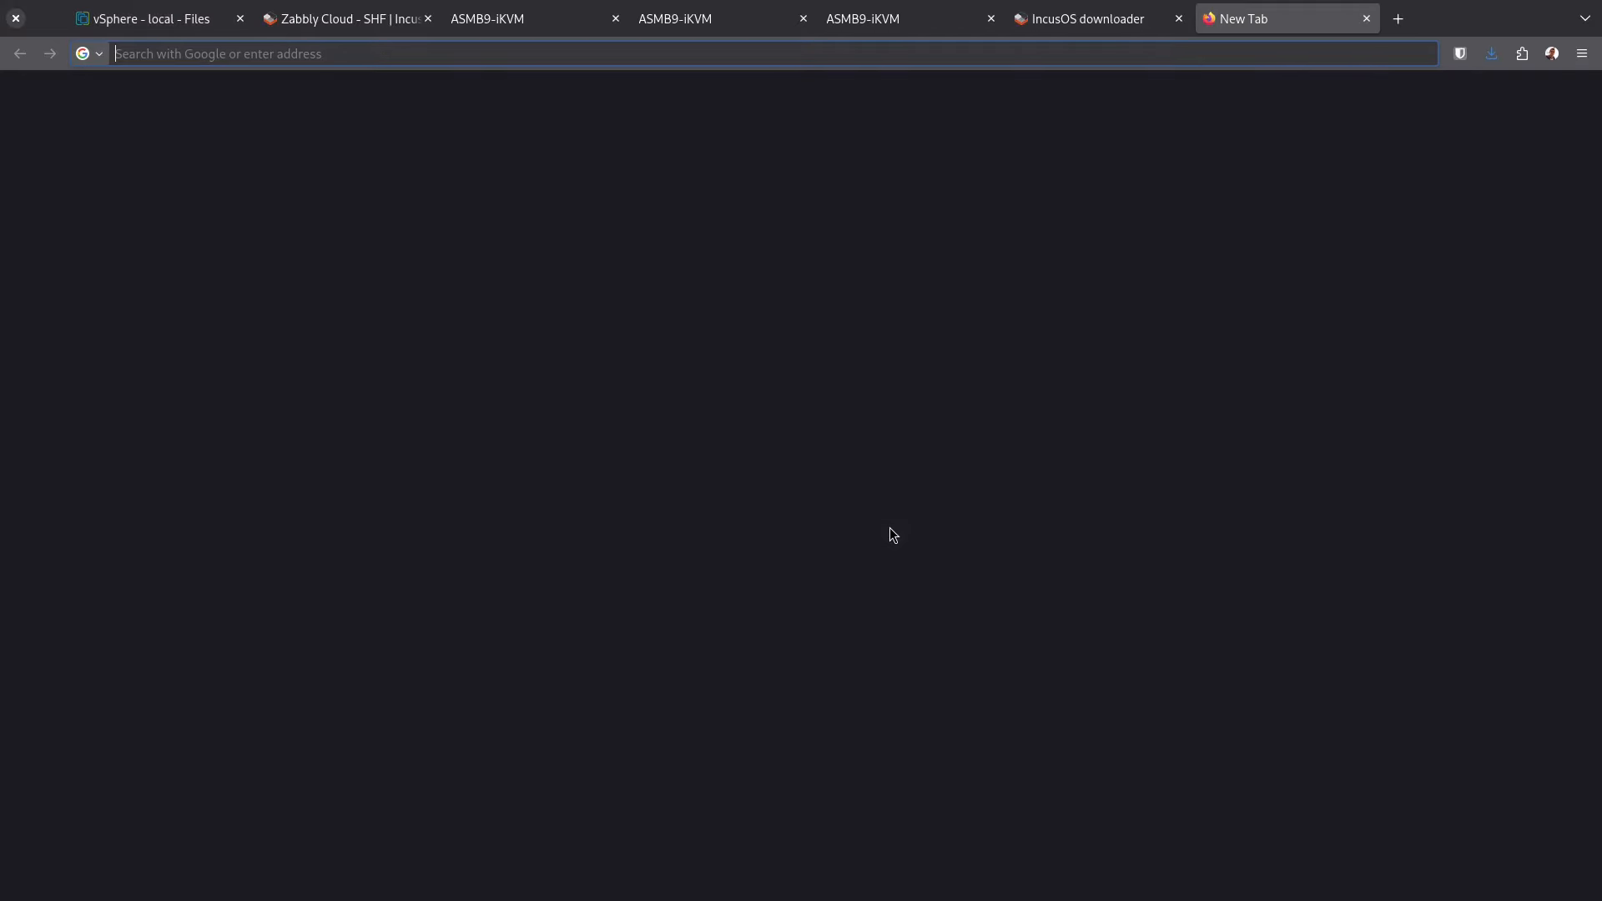
type("imag")
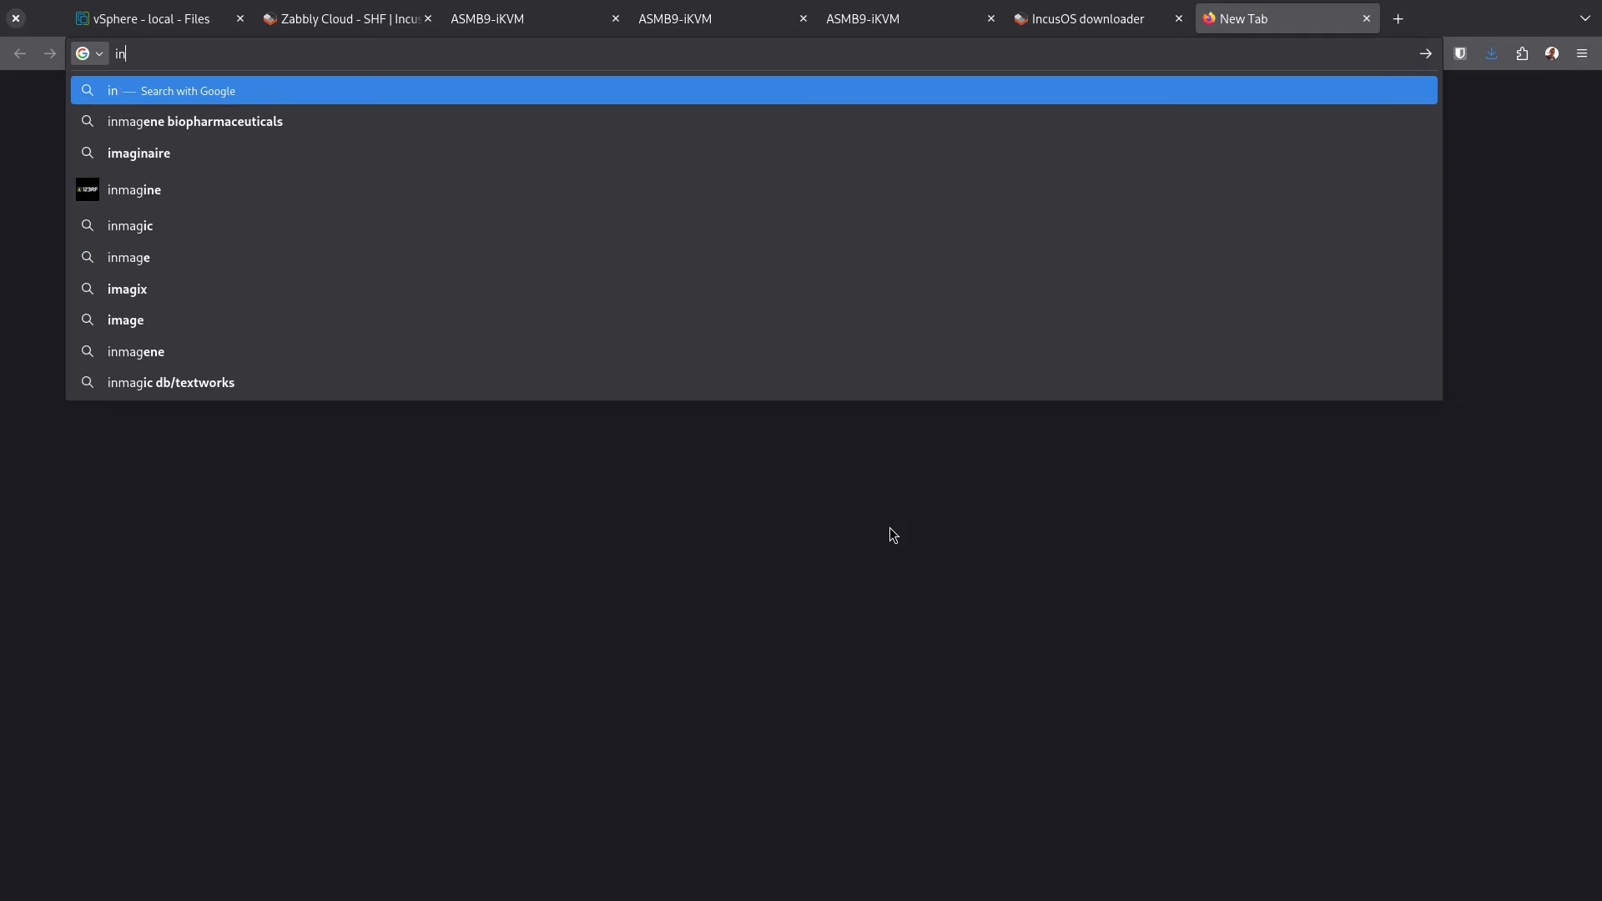
type("es.linuxcontainers.org/os/keys/")
key("Return")
left_click(100, 178)
left_click(123, 217)
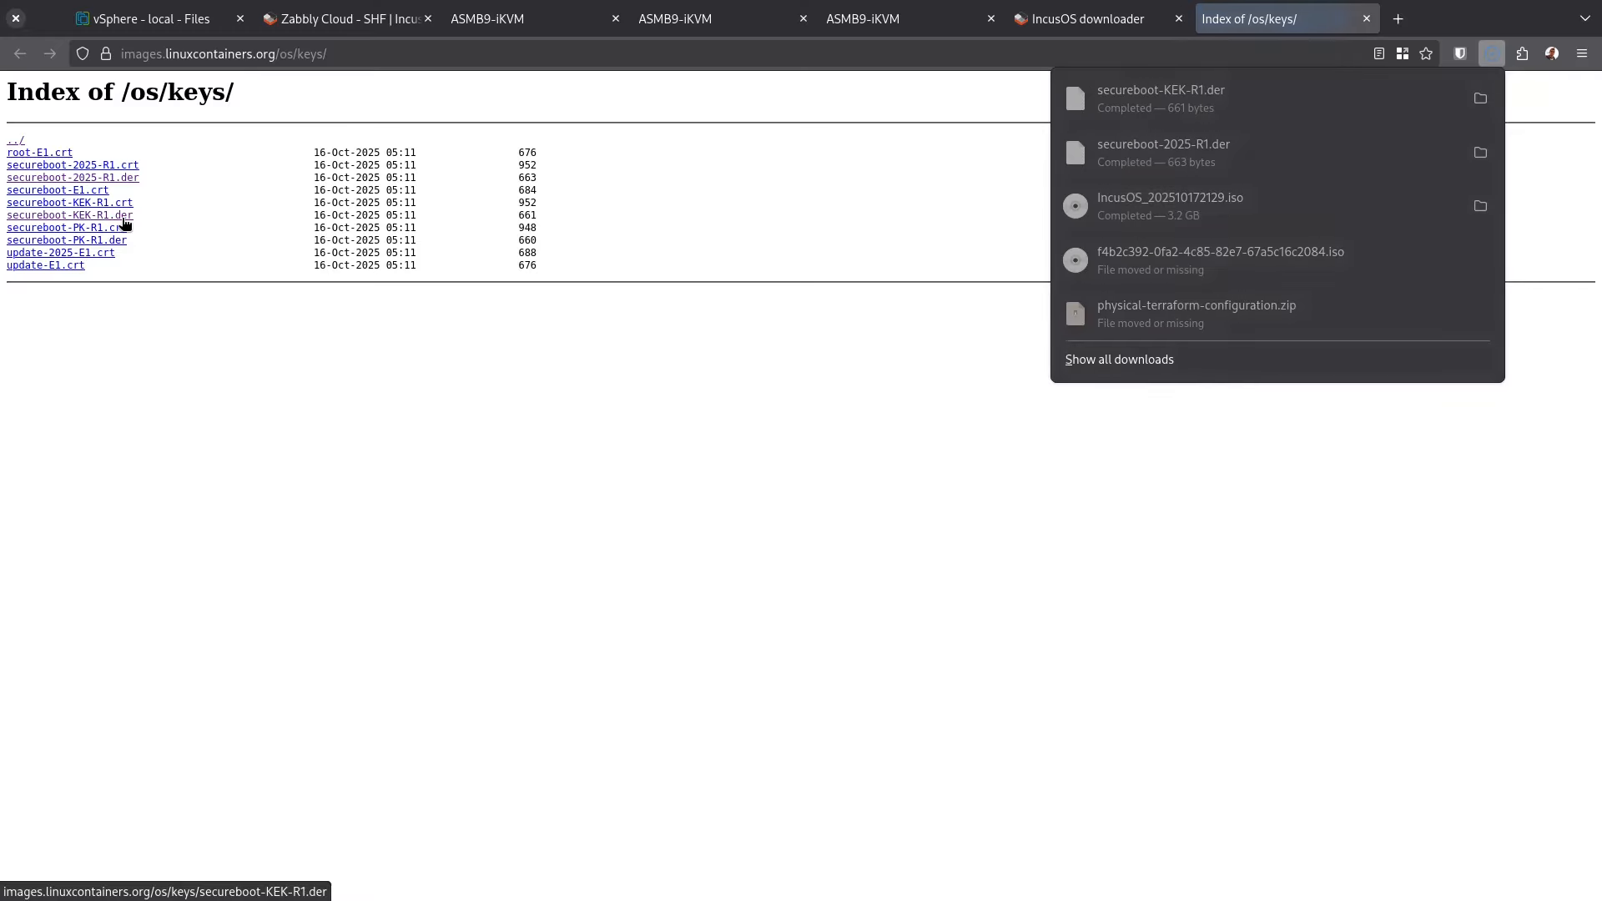
left_click(471, 236)
left_click(1100, 25)
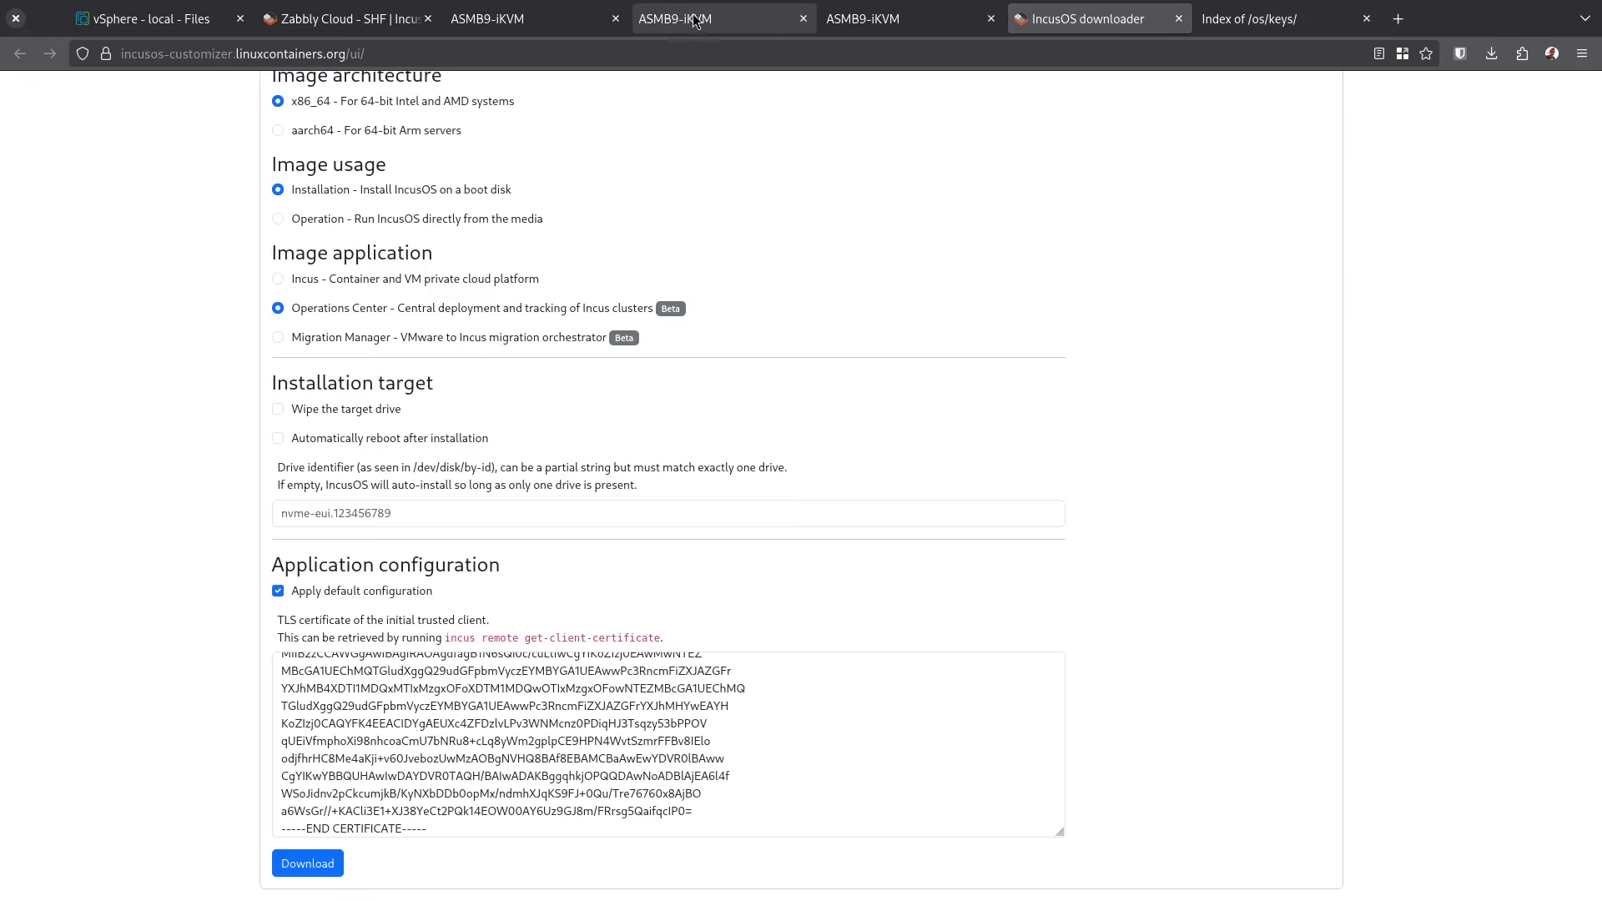
Upload both secureboot .der key files to the operations-center folder, then power on the operations-center VM
left_click(183, 25)
left_click(1269, 75)
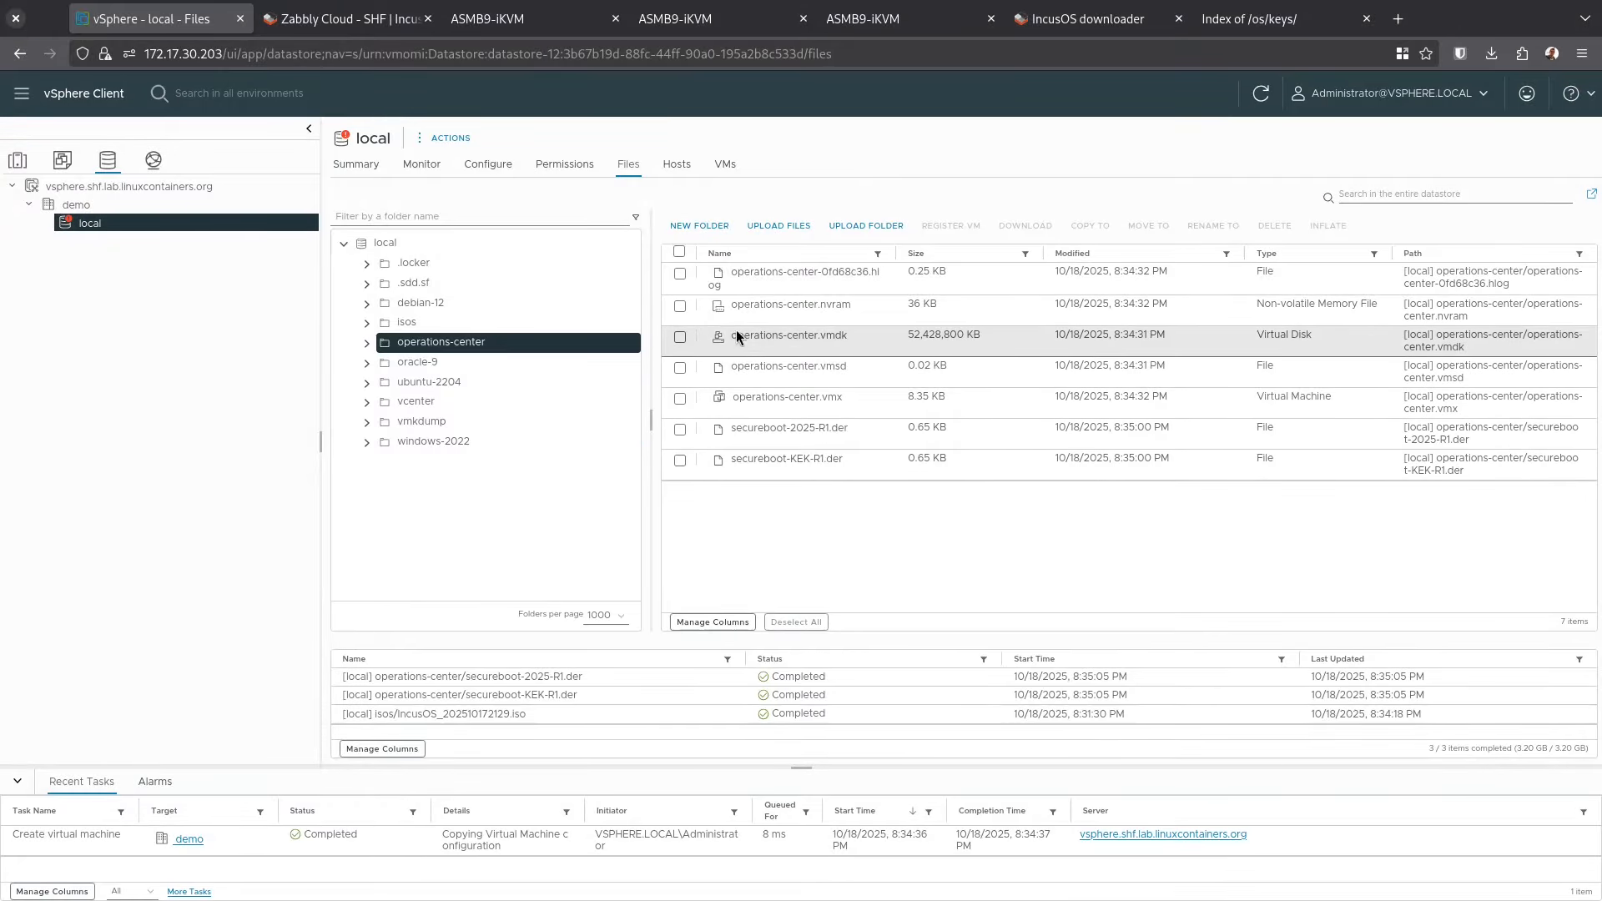
left_click(58, 163)
left_click(121, 352)
left_click(522, 140)
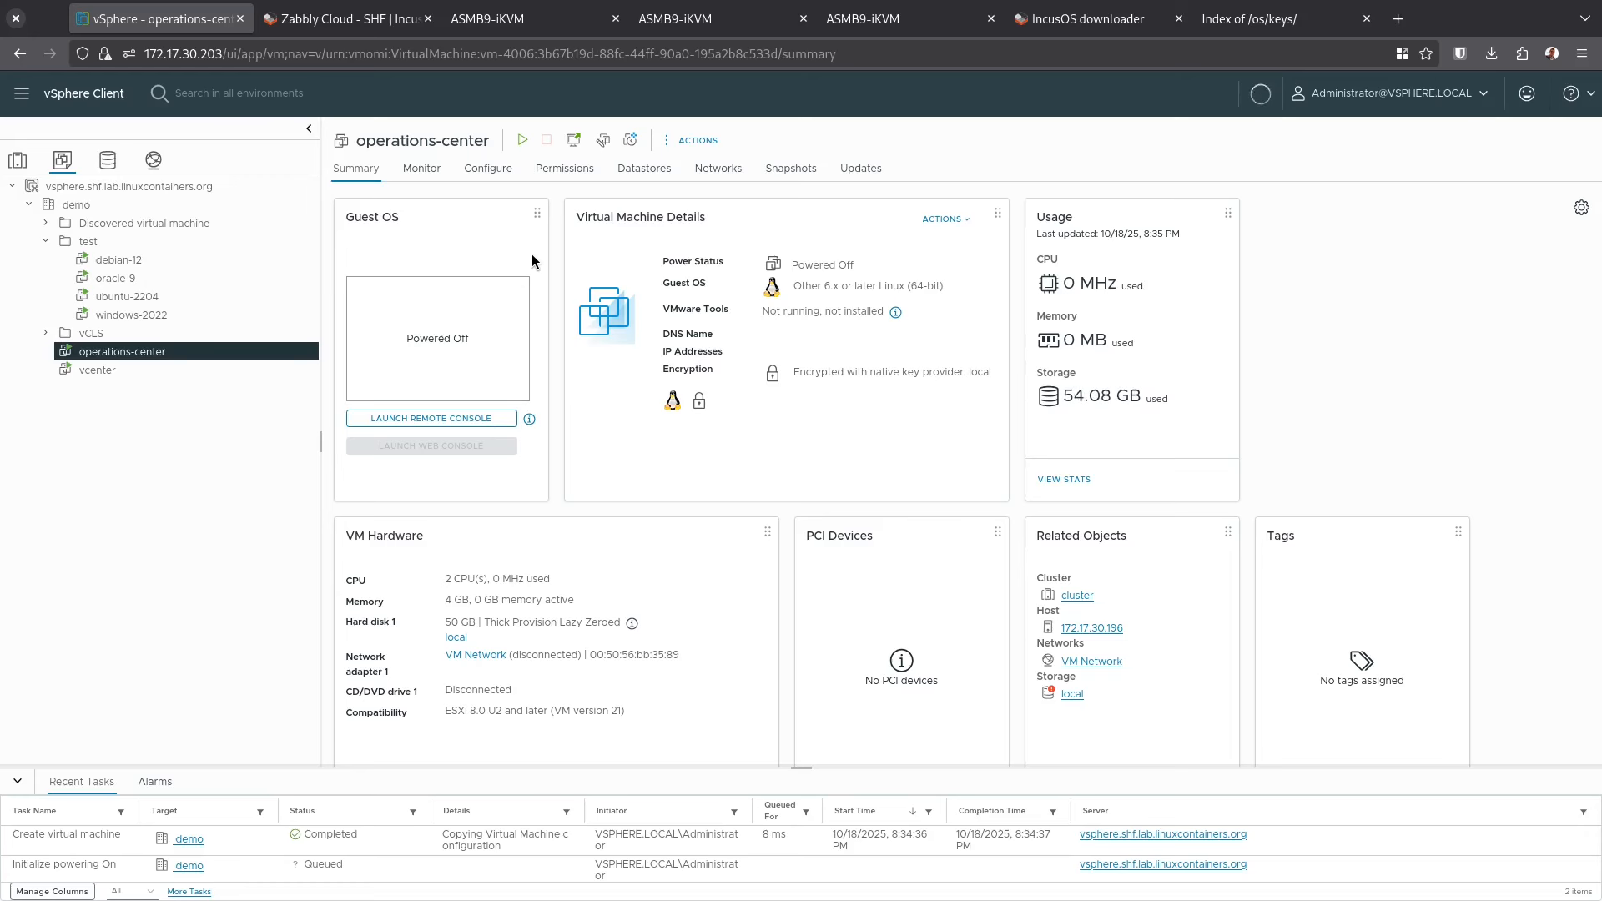
left_click(440, 532)
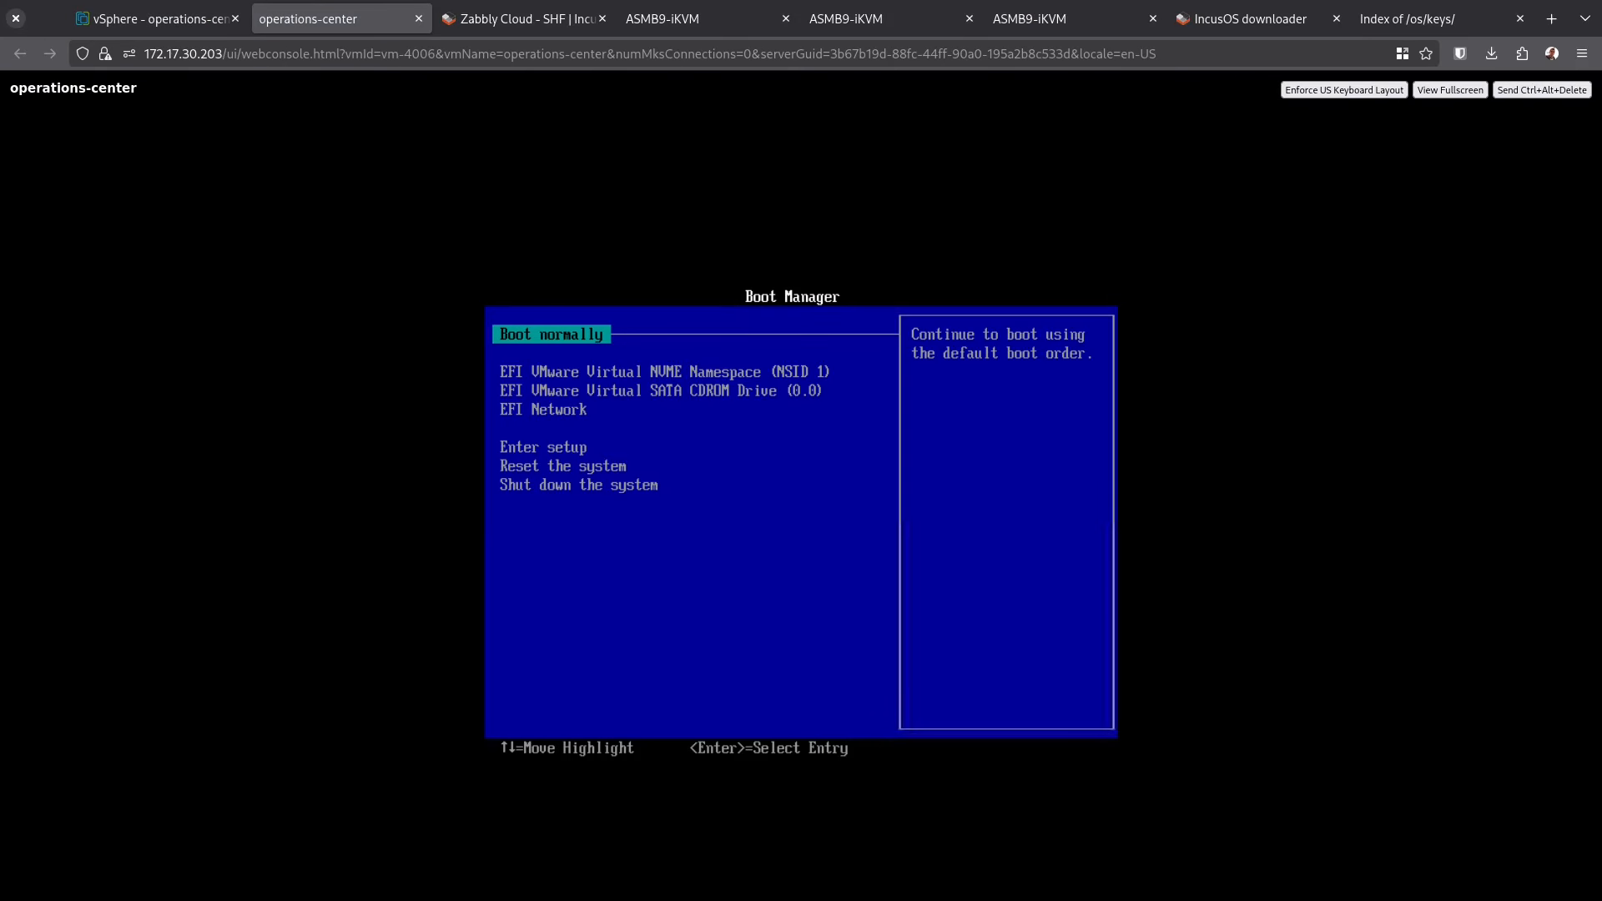
key("Return")
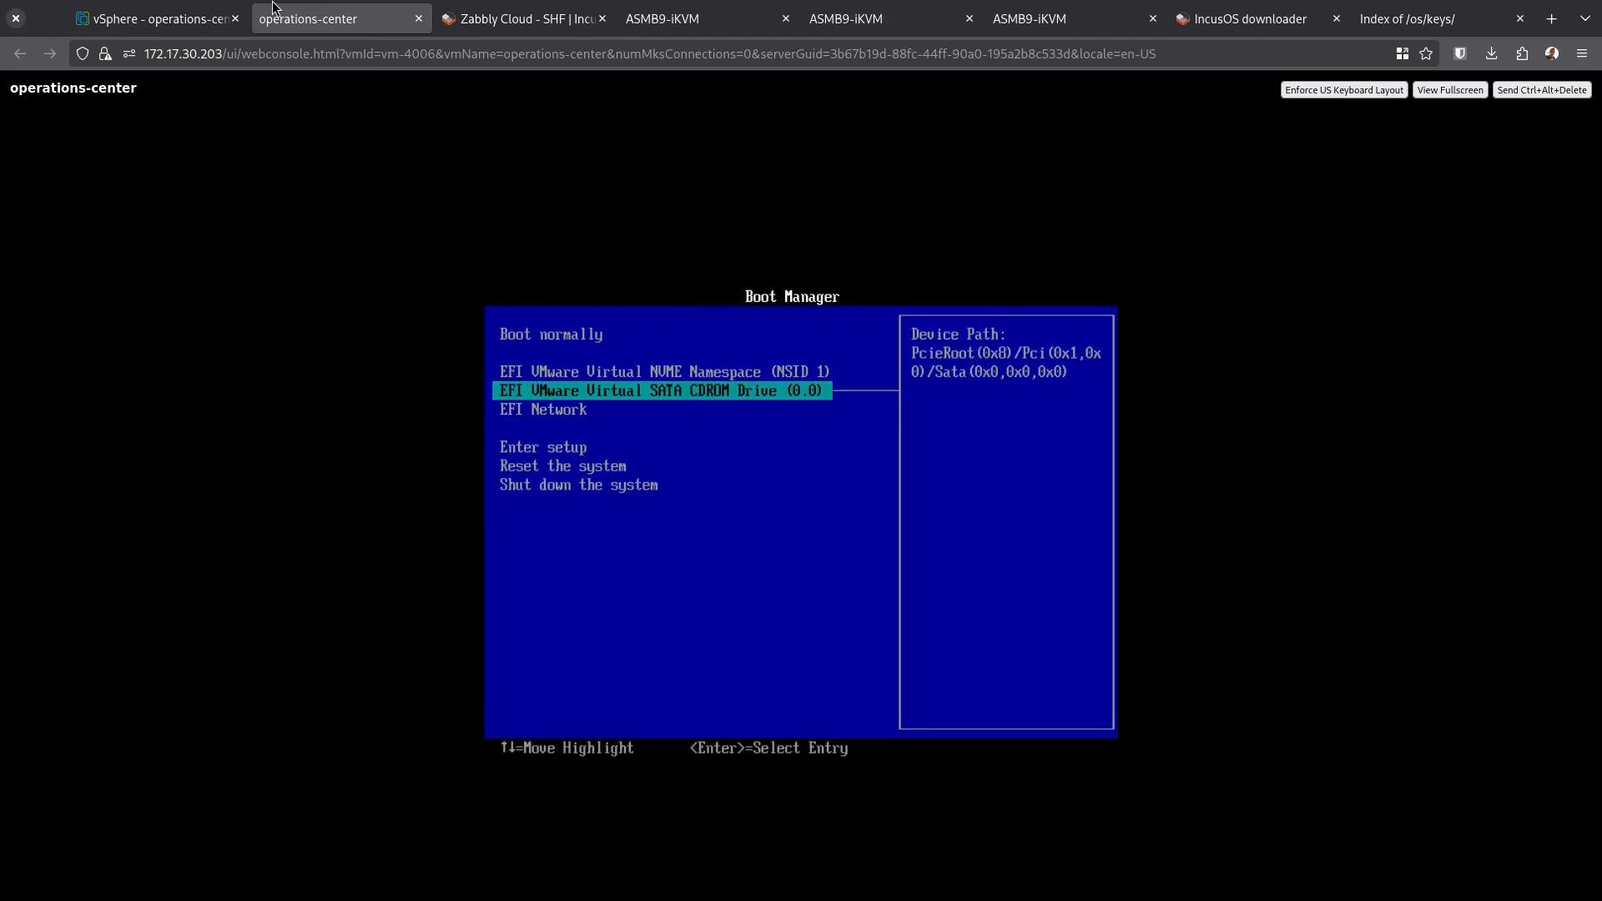
left_click(196, 14)
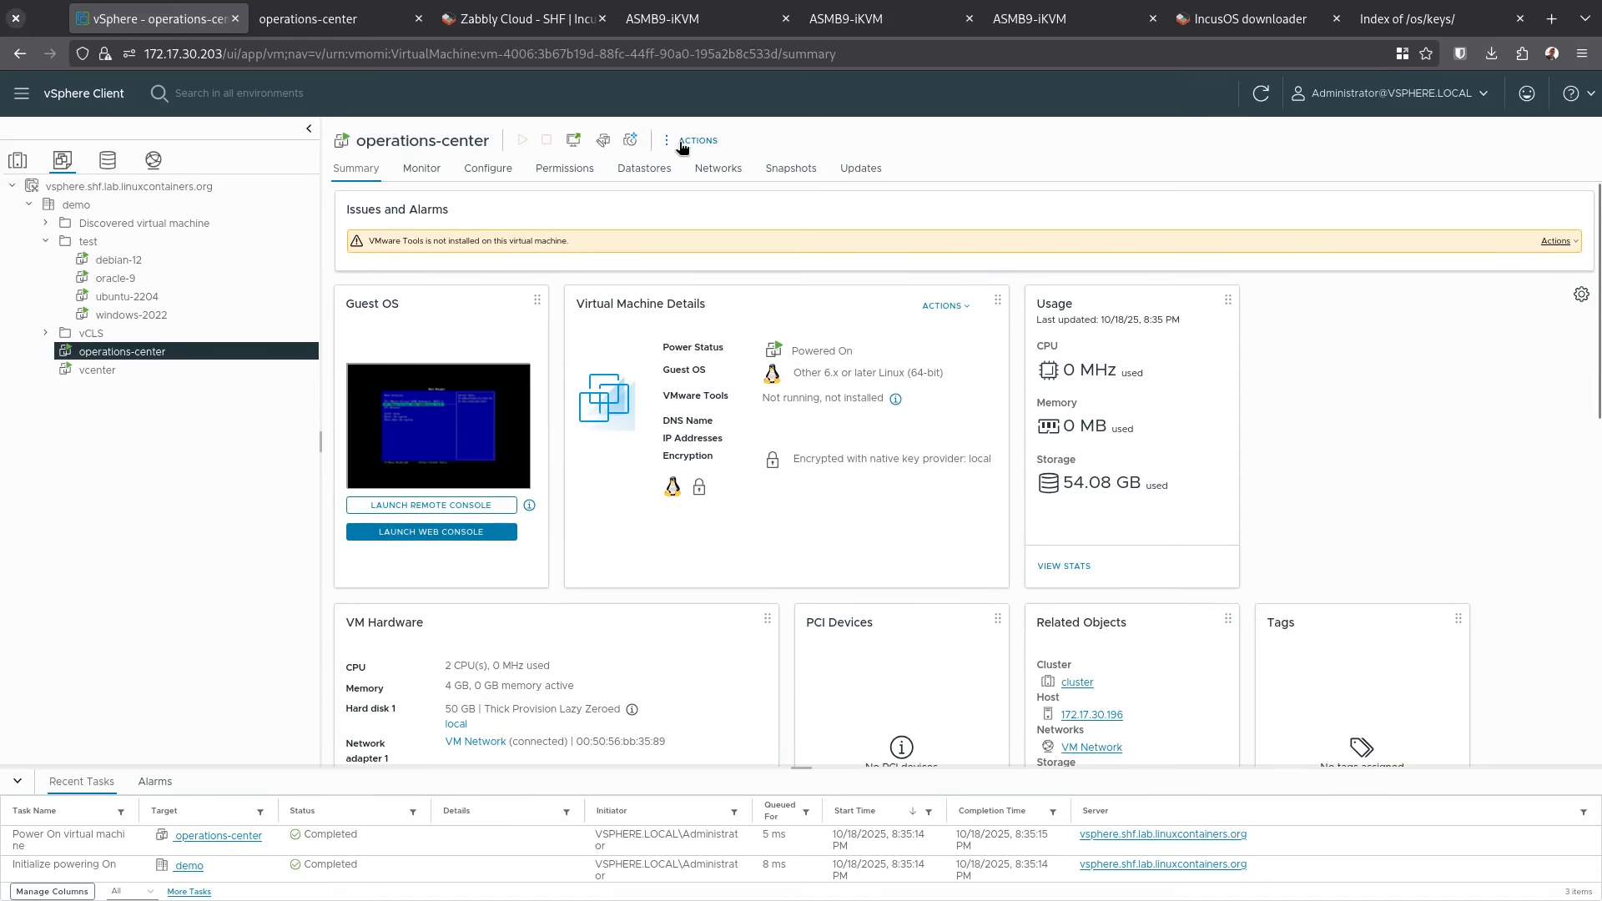
left_click(334, 18)
key("Return")
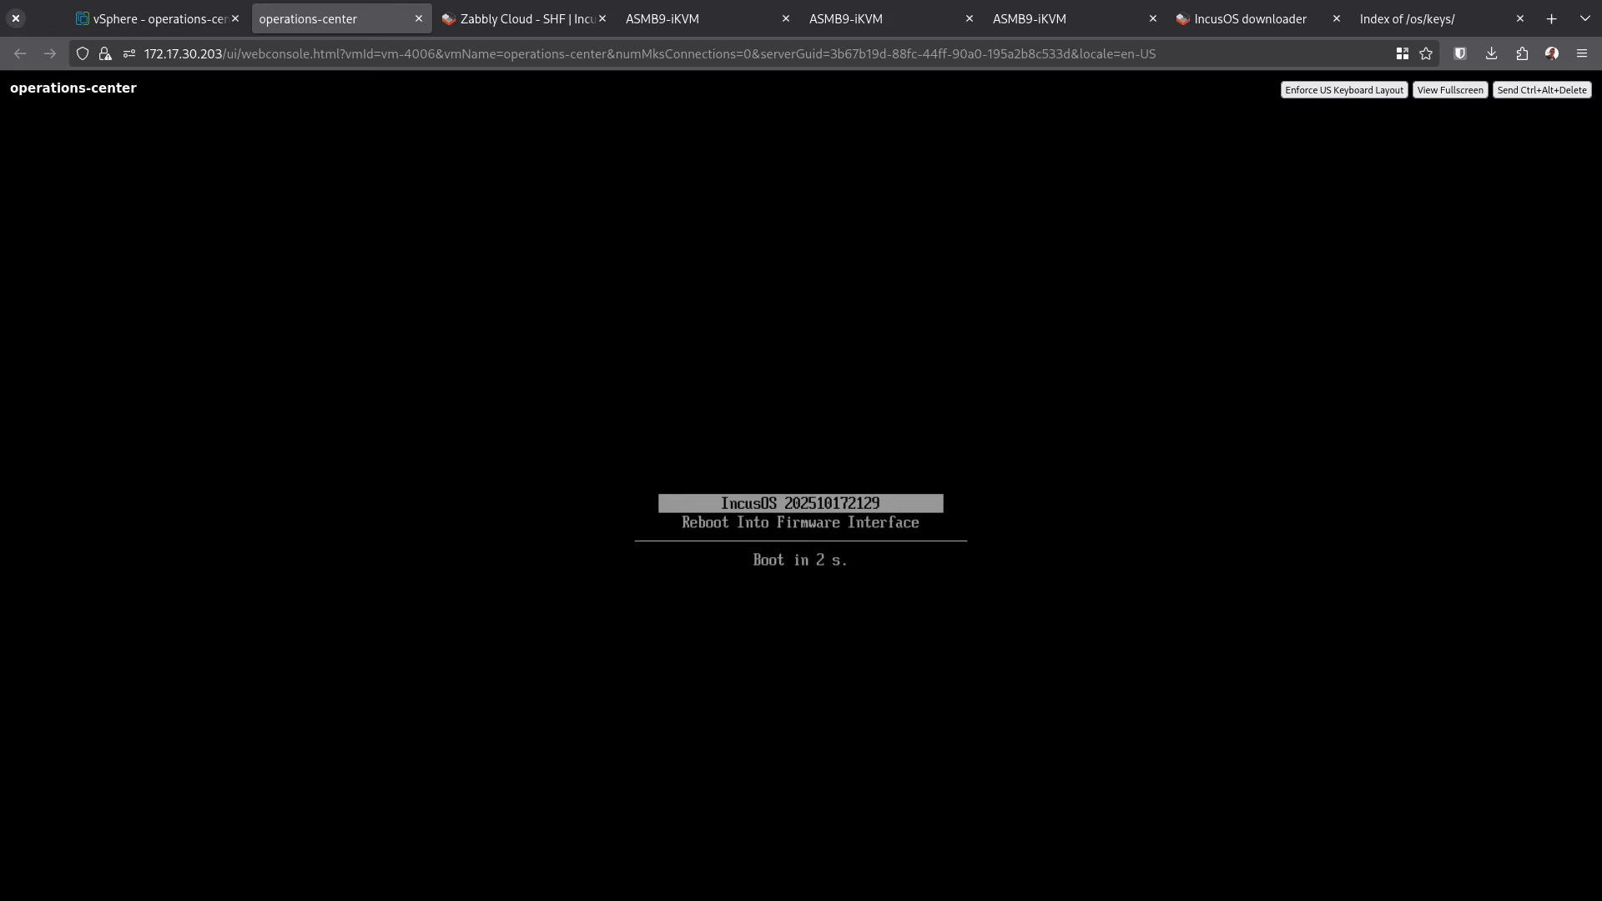
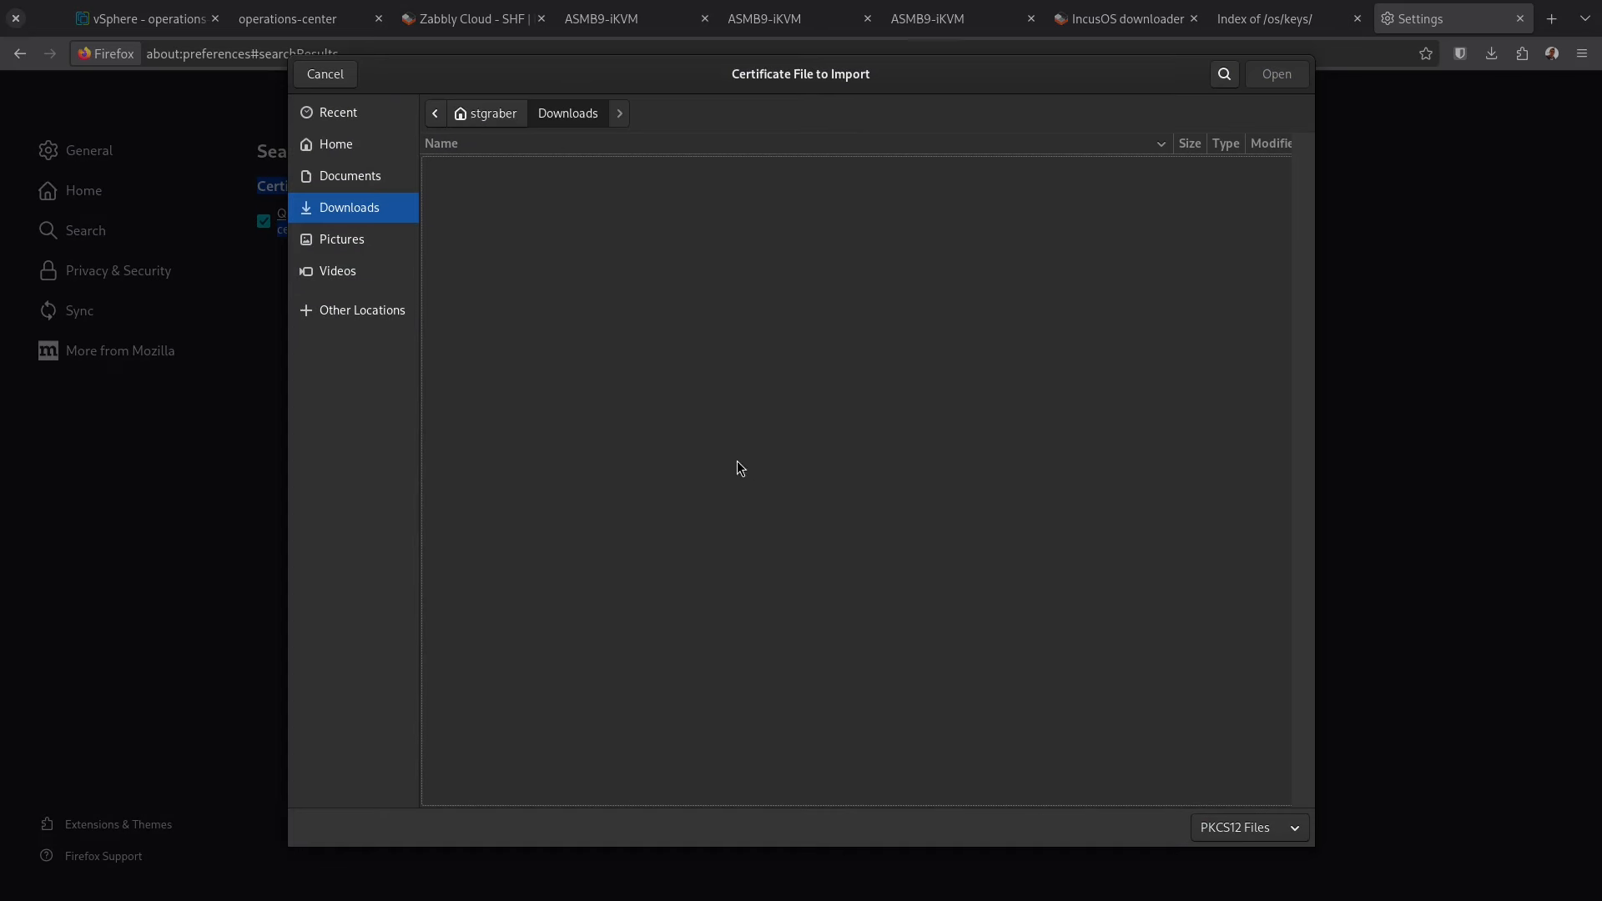
Import client.pfx from the home certs folder into Firefox with its password, then close Settings
left_click(491, 114)
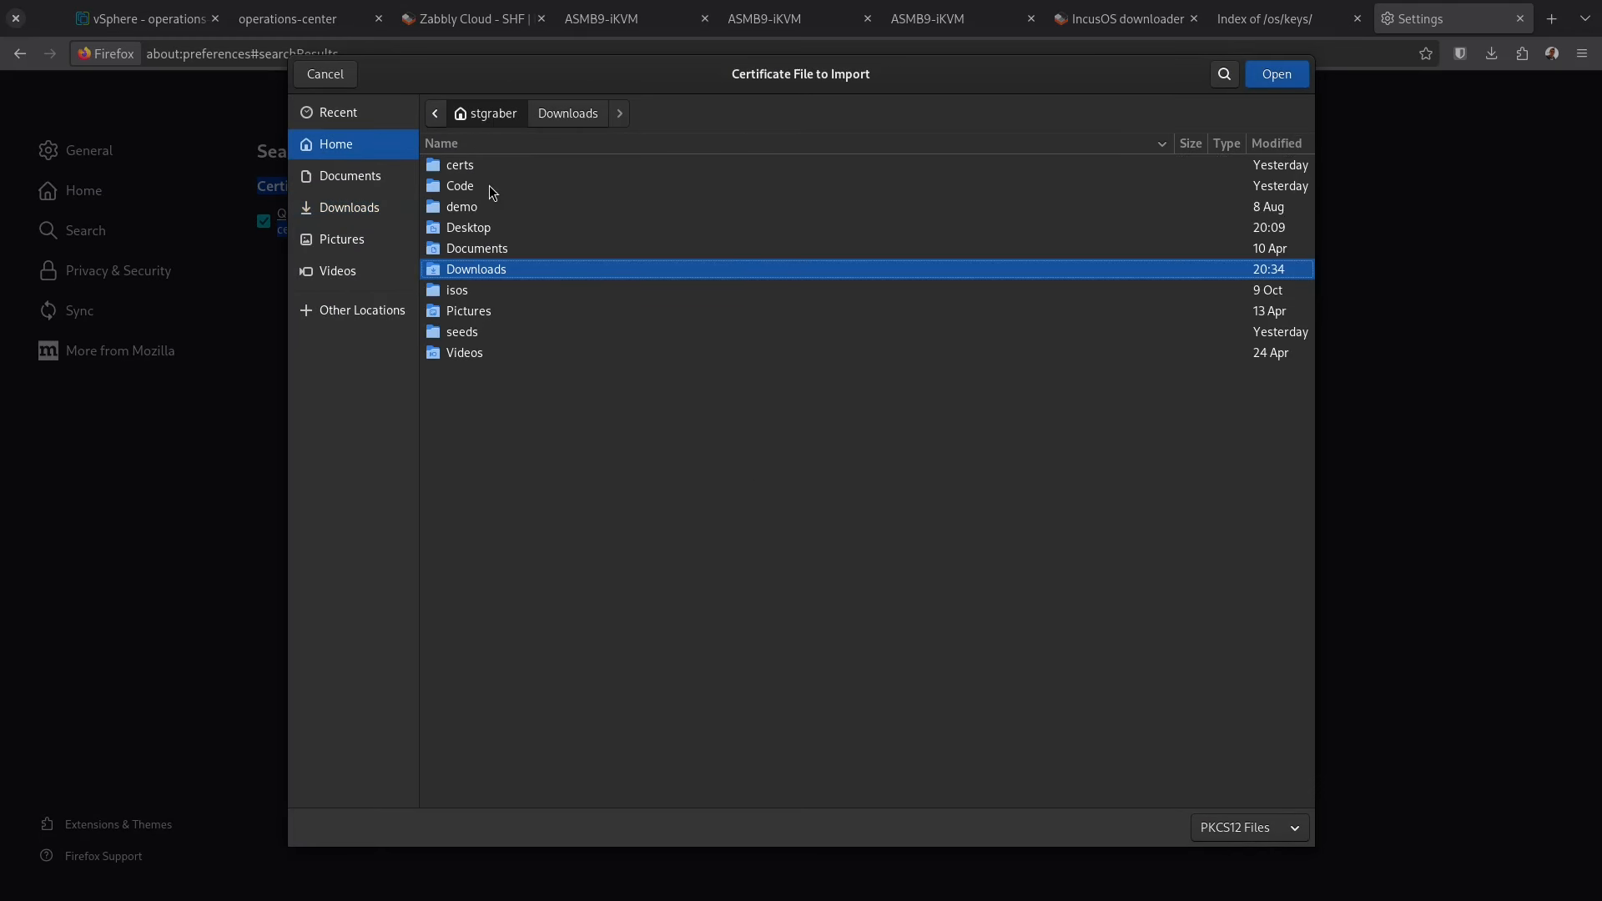
double_click(494, 171)
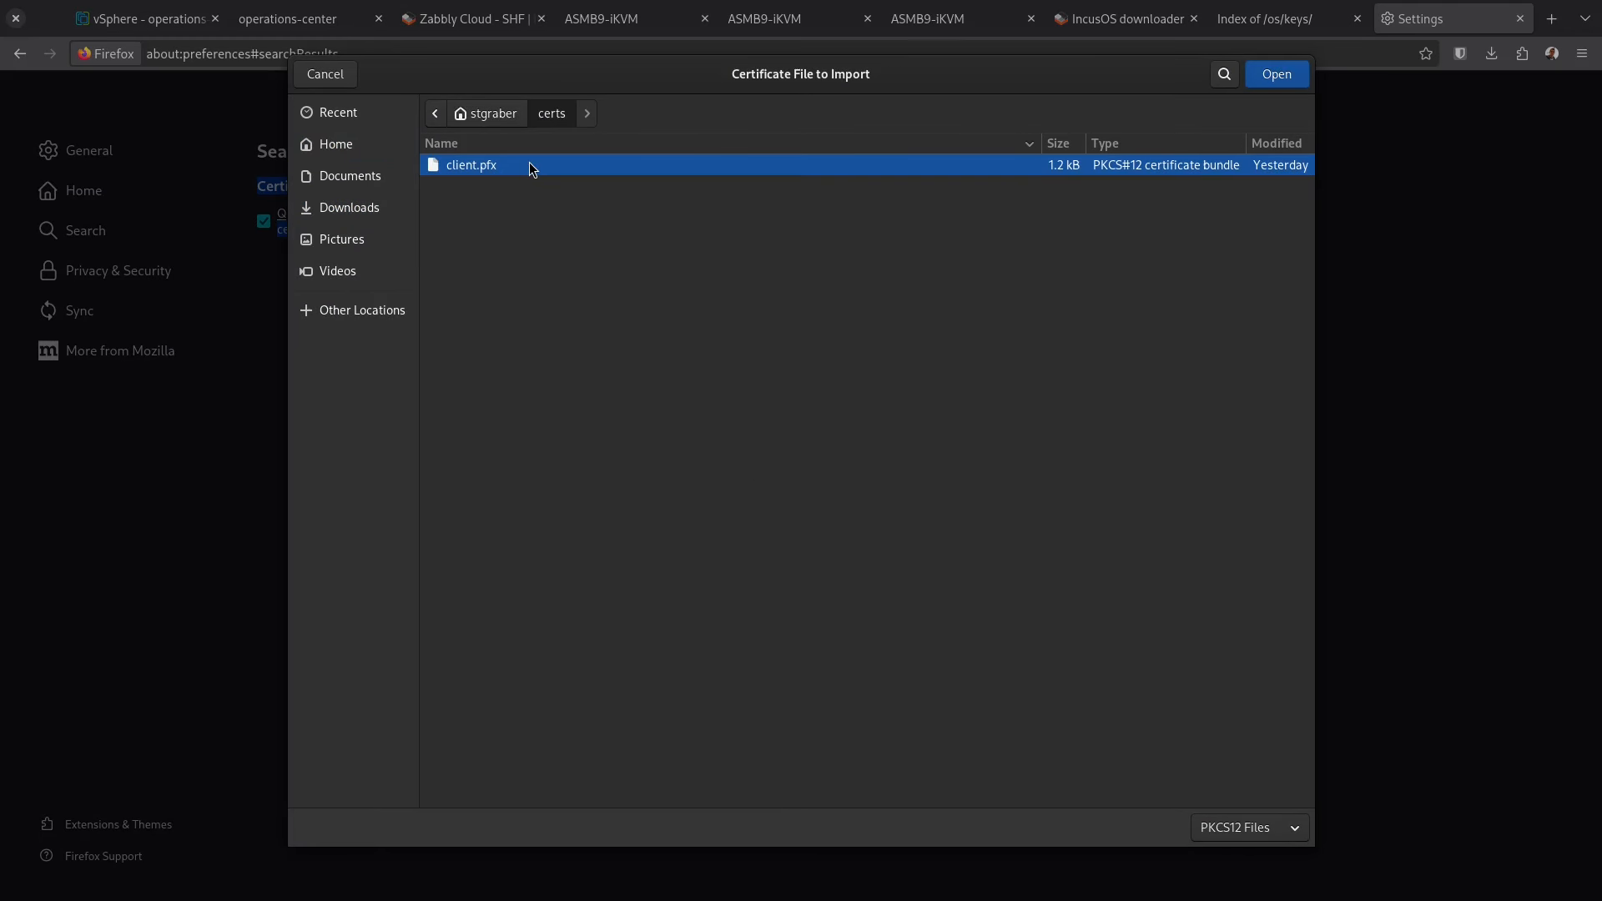
double_click(529, 164)
type("•••••••")
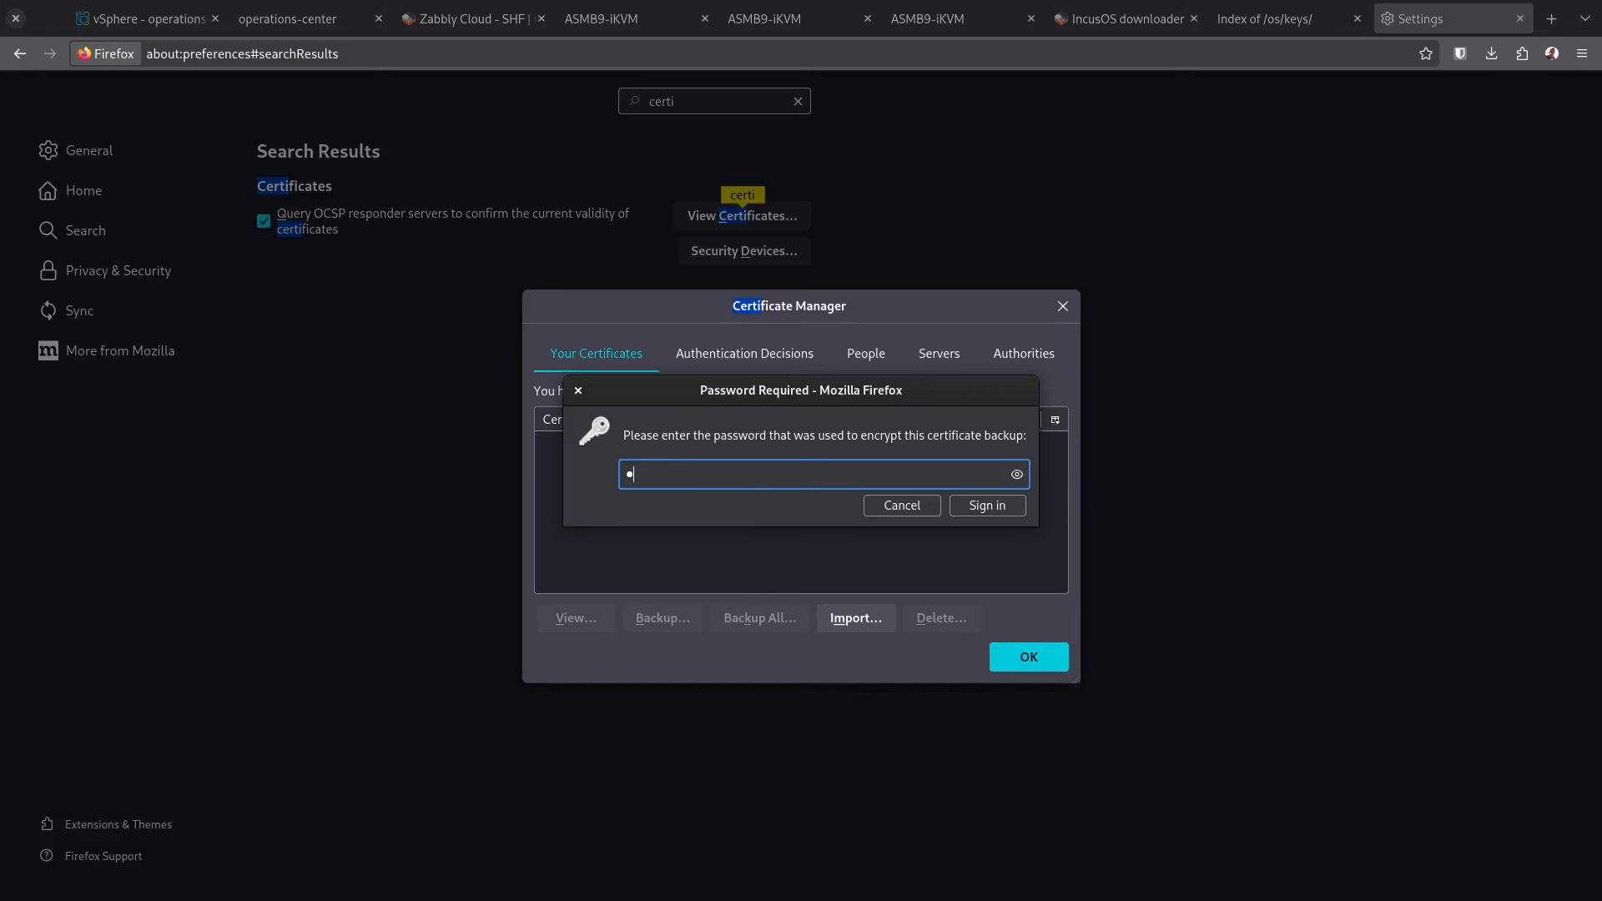
key("Return")
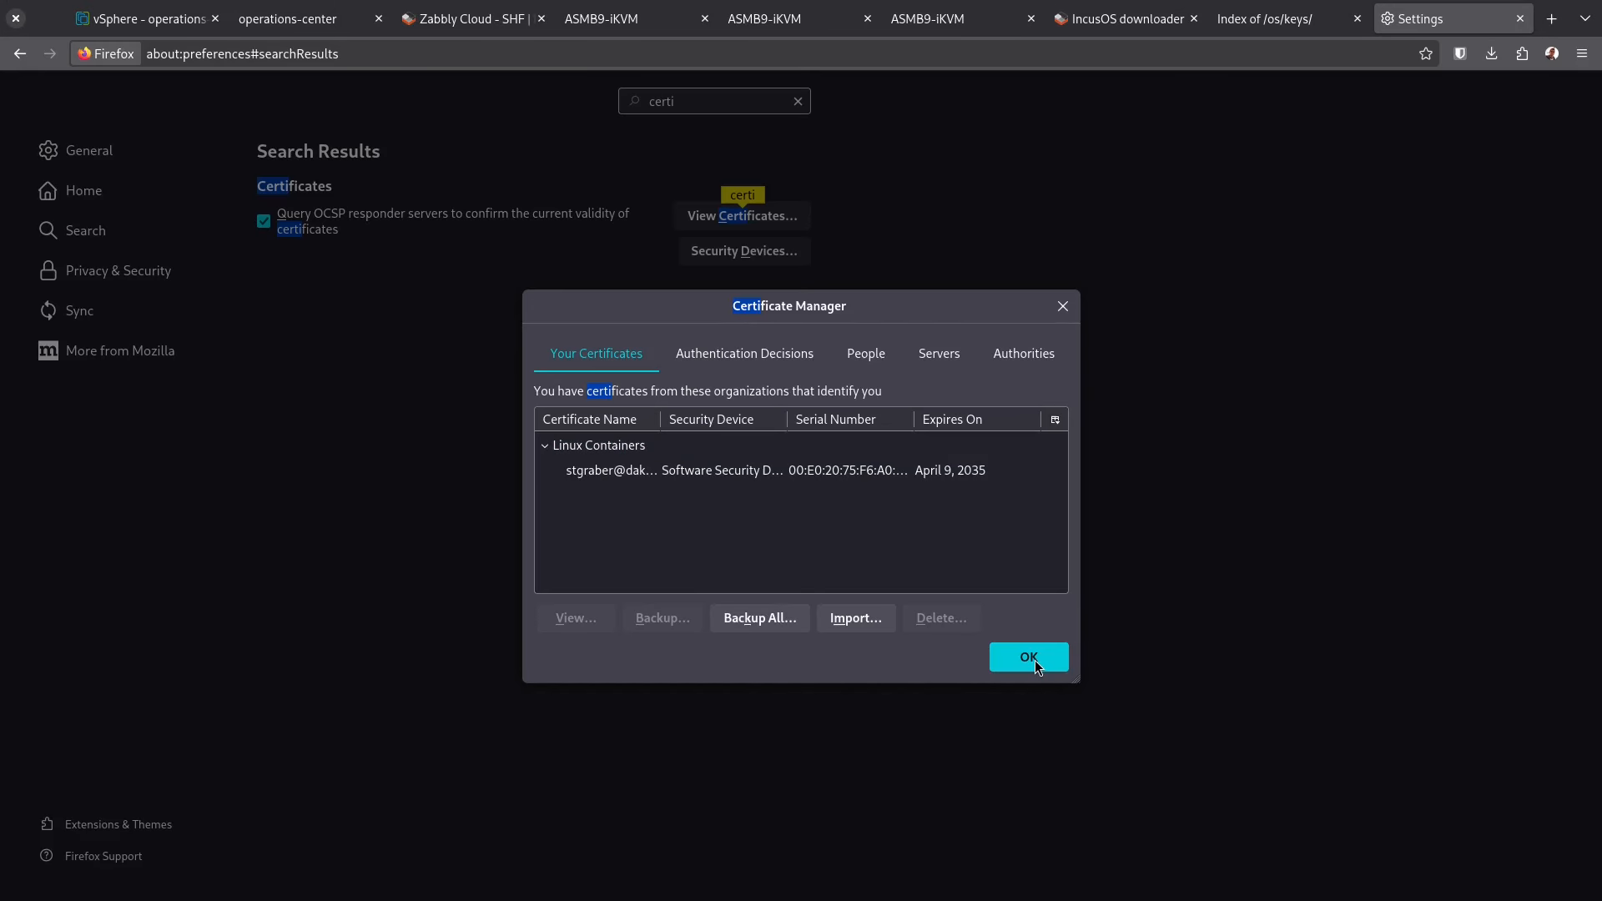
key("ctrl+w")
left_click(150, 18)
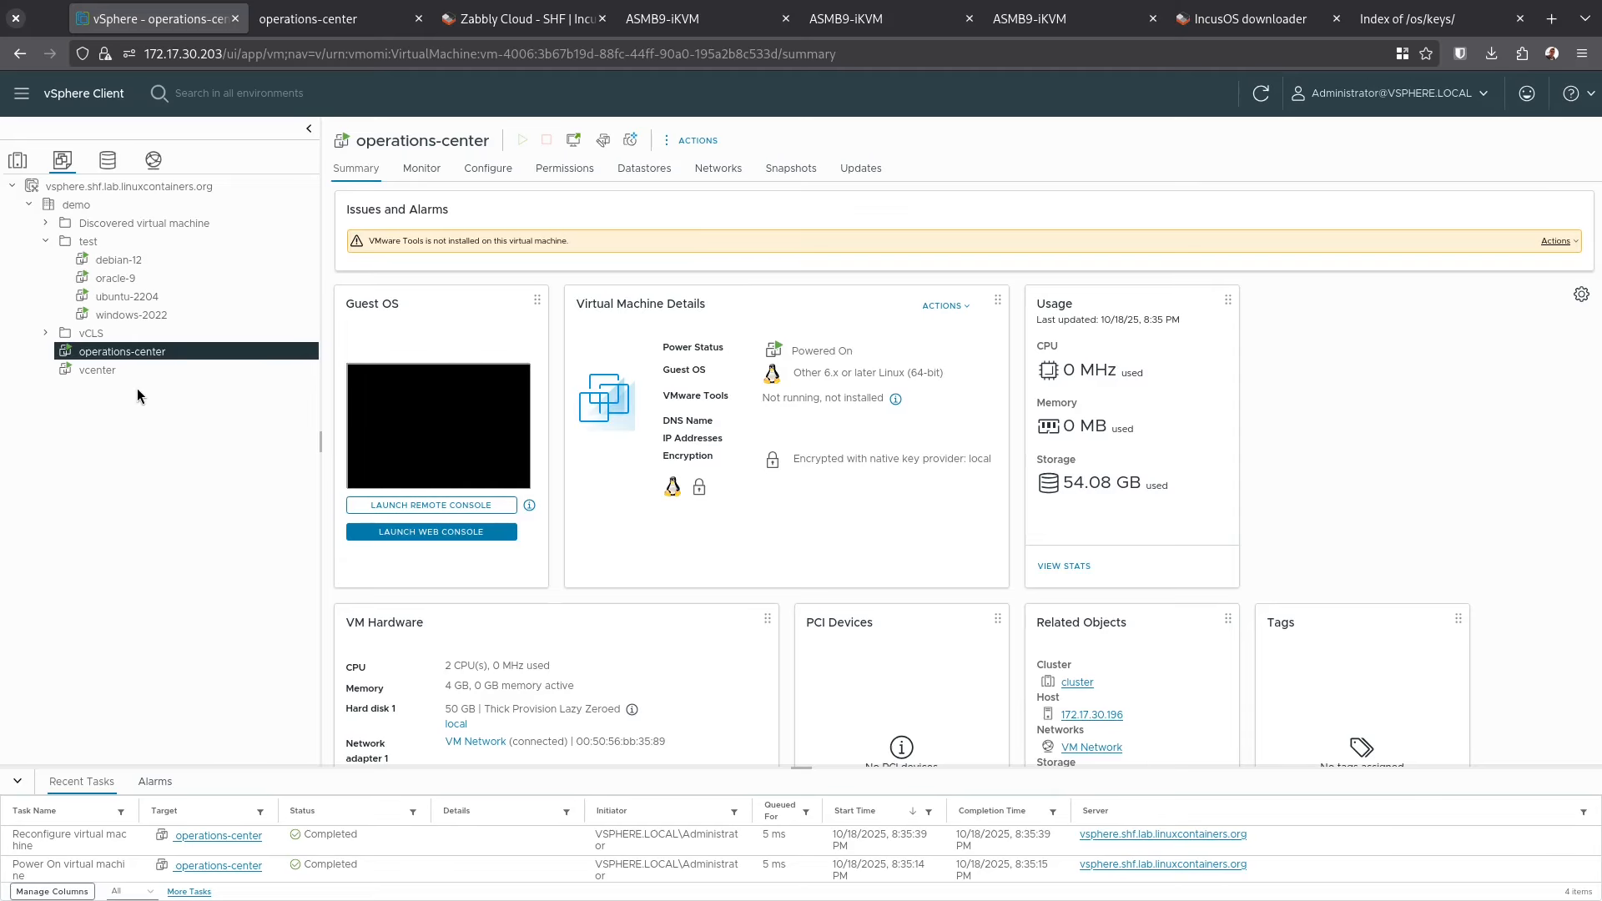
Review the vcenter, windows-2022, ubuntu-2204 and debian-12 VM summaries, then go to the Zabbly Cloud tab
left_click(136, 373)
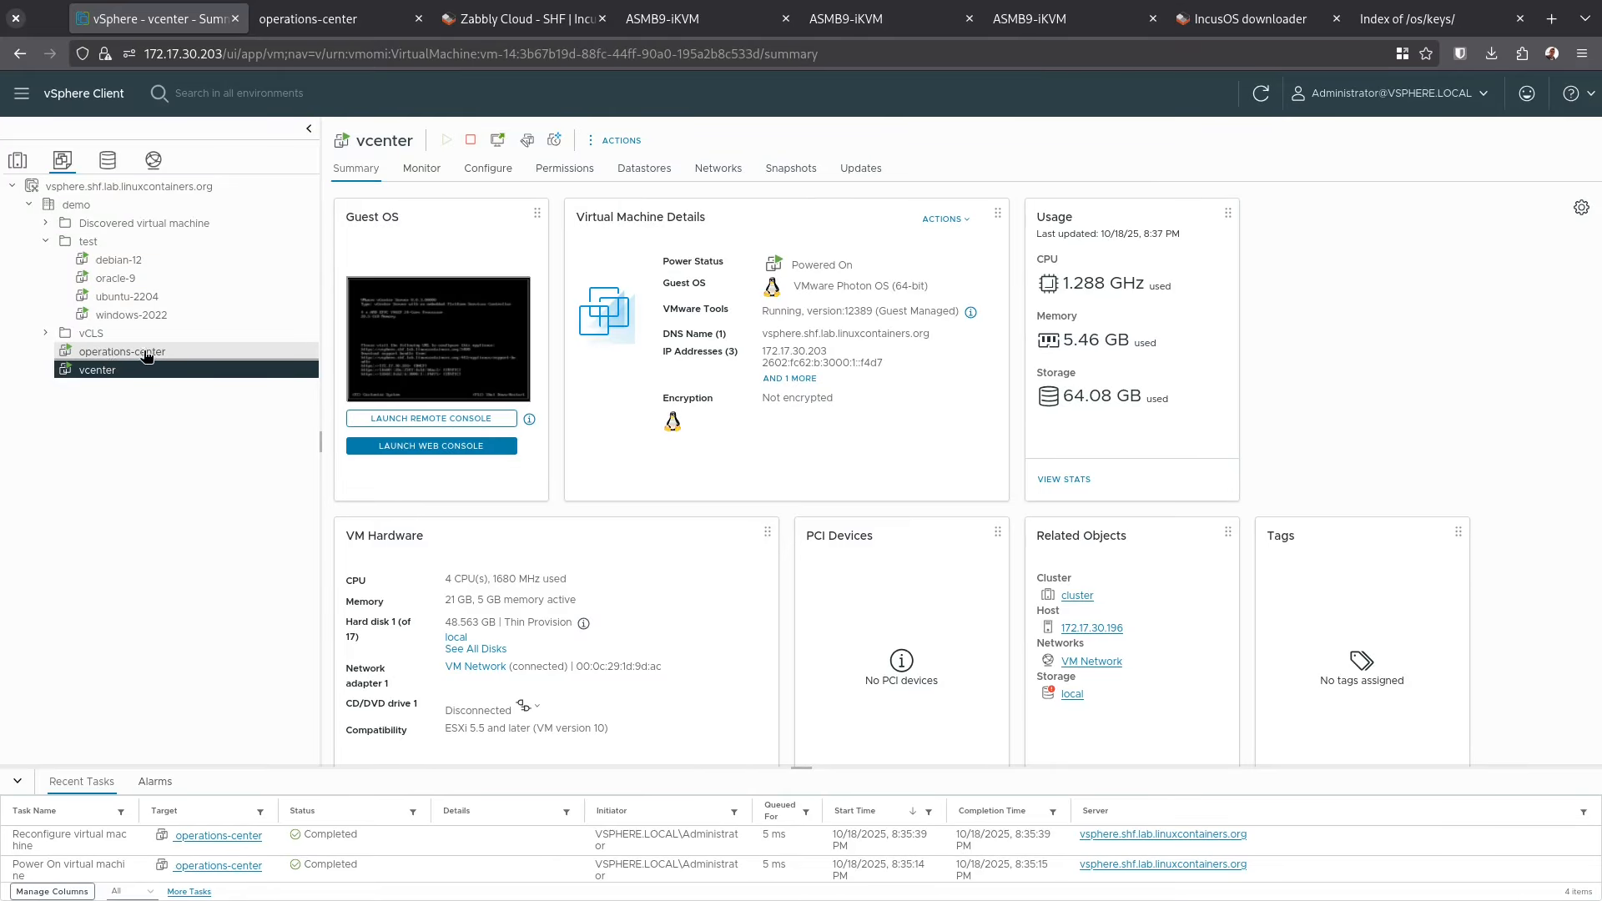
left_click(129, 315)
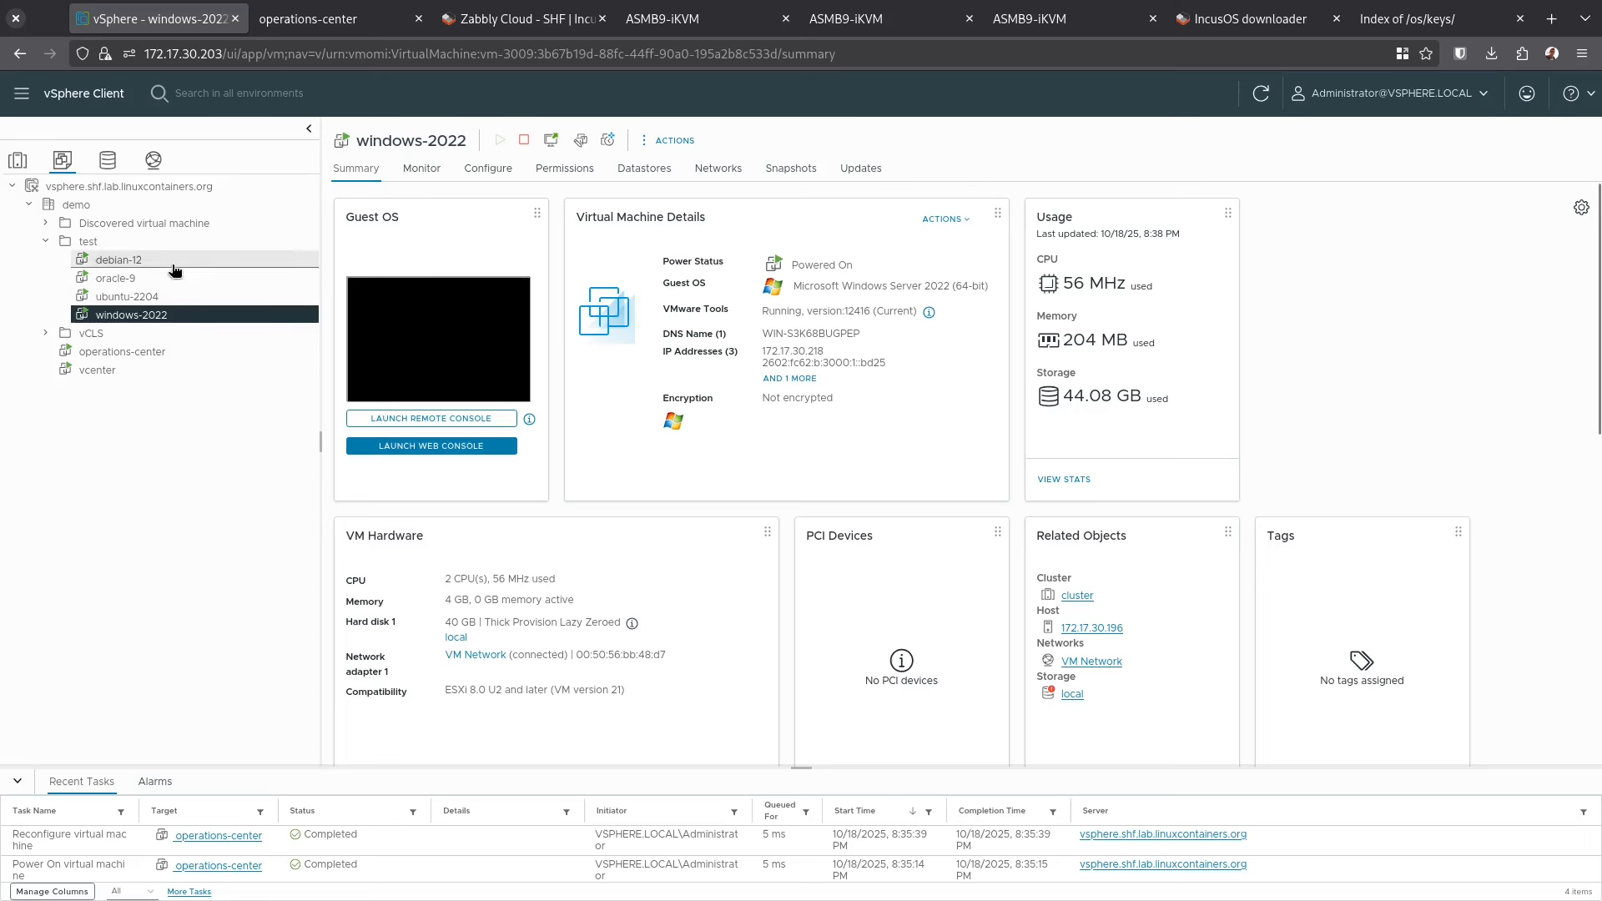
double_click(804, 350)
left_click(832, 359)
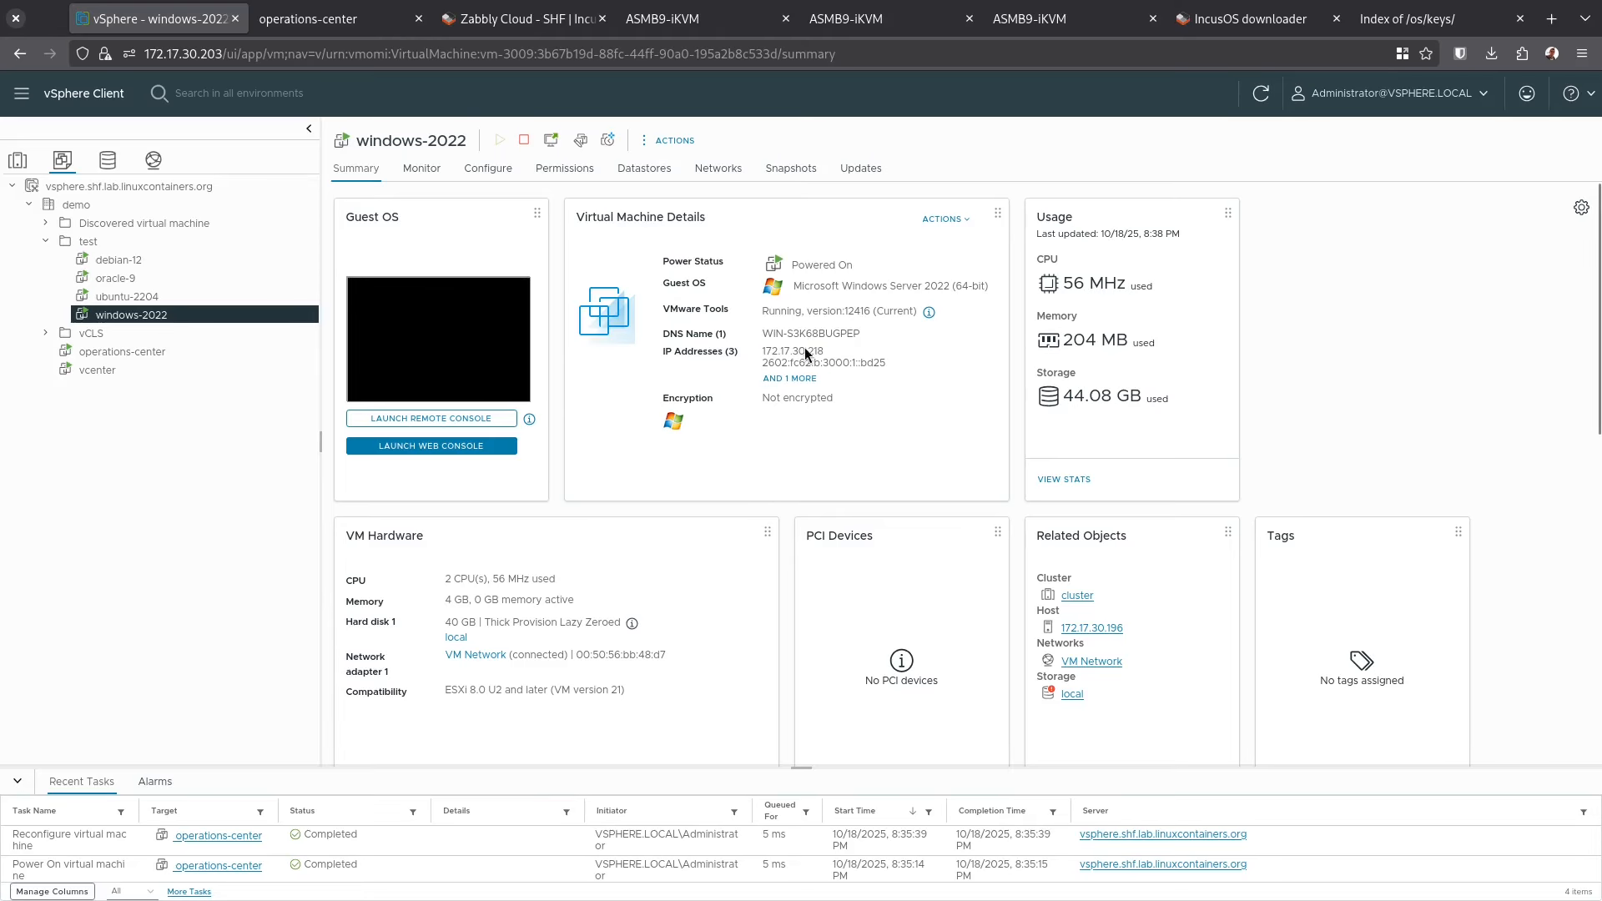
left_click(179, 300)
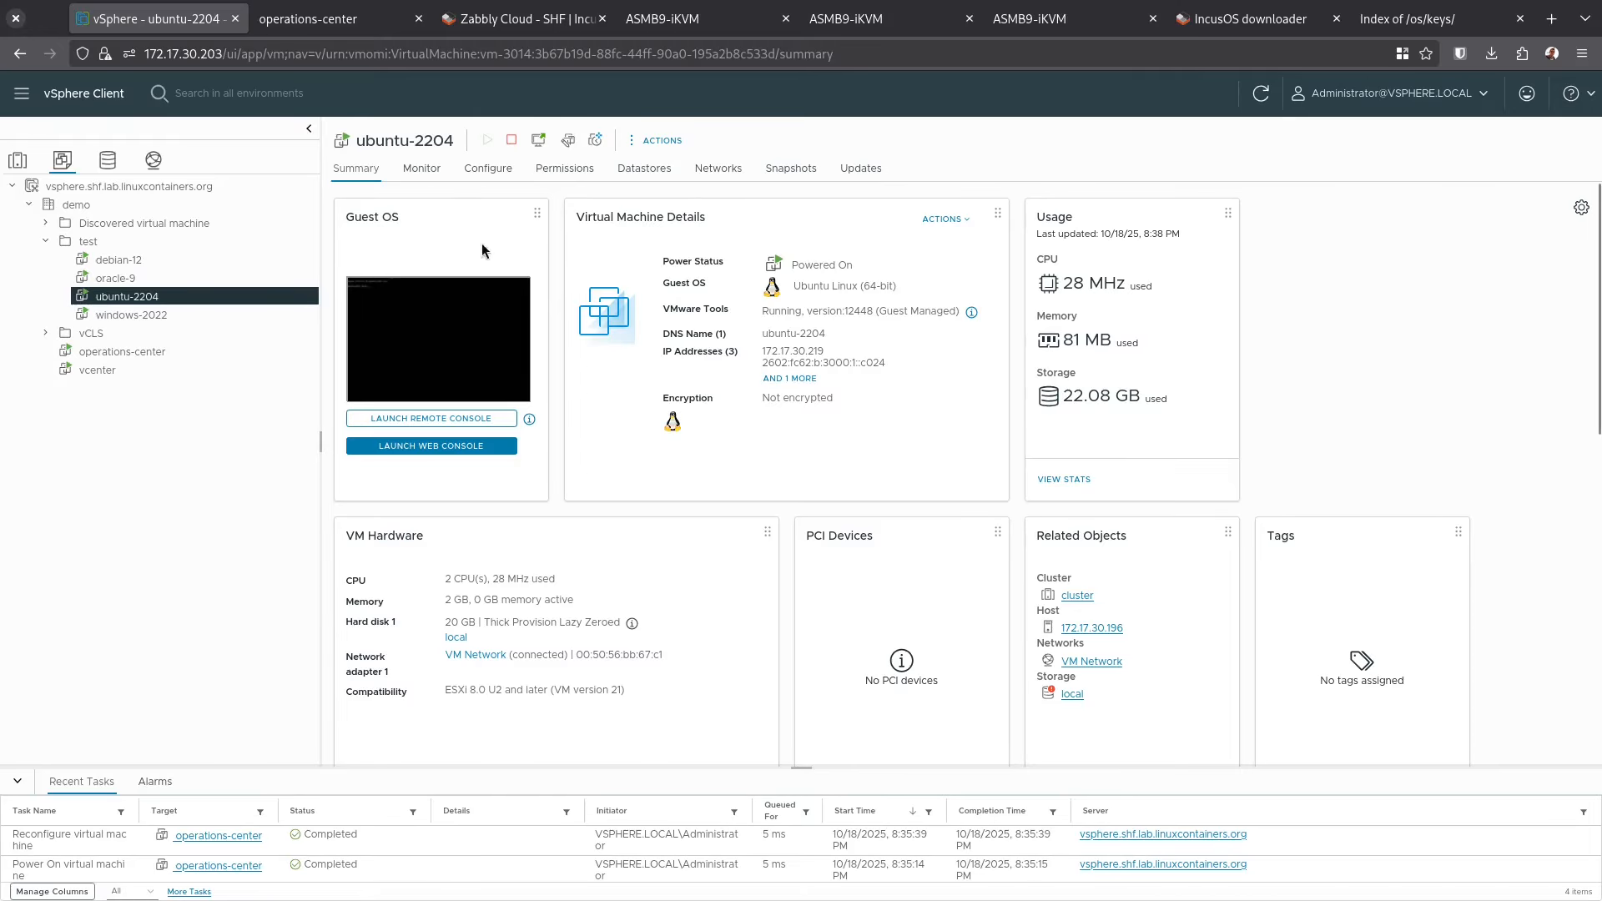
left_click(235, 262)
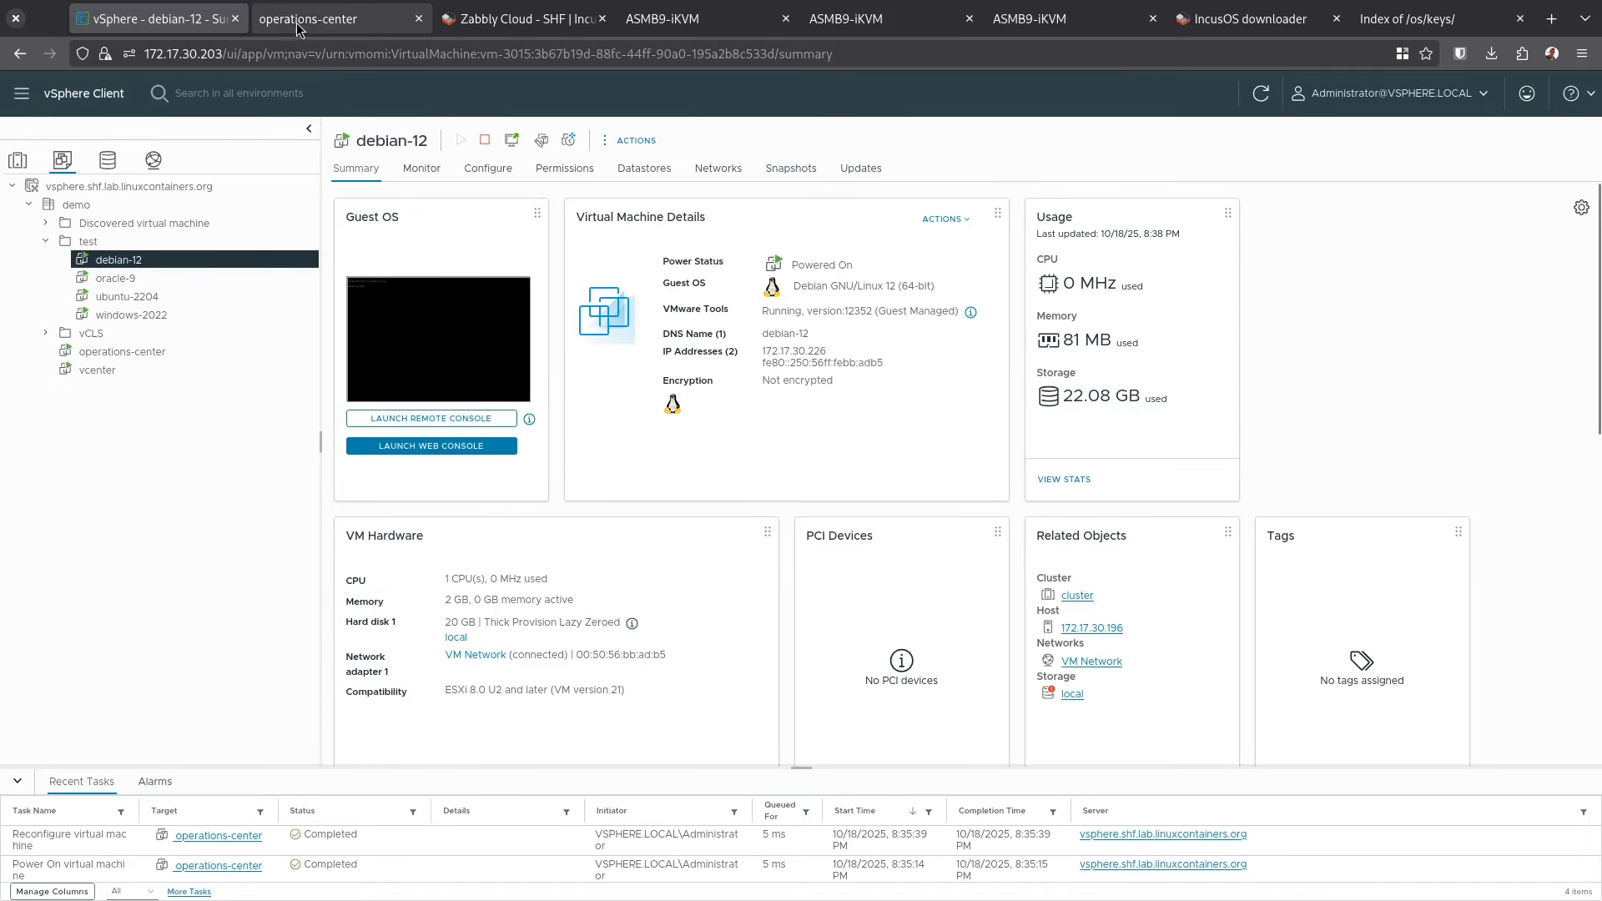
left_click(521, 18)
Accept the client certificate prompt, inspect the esxi instance's overview, then go to the operations-center console
left_click(1058, 364)
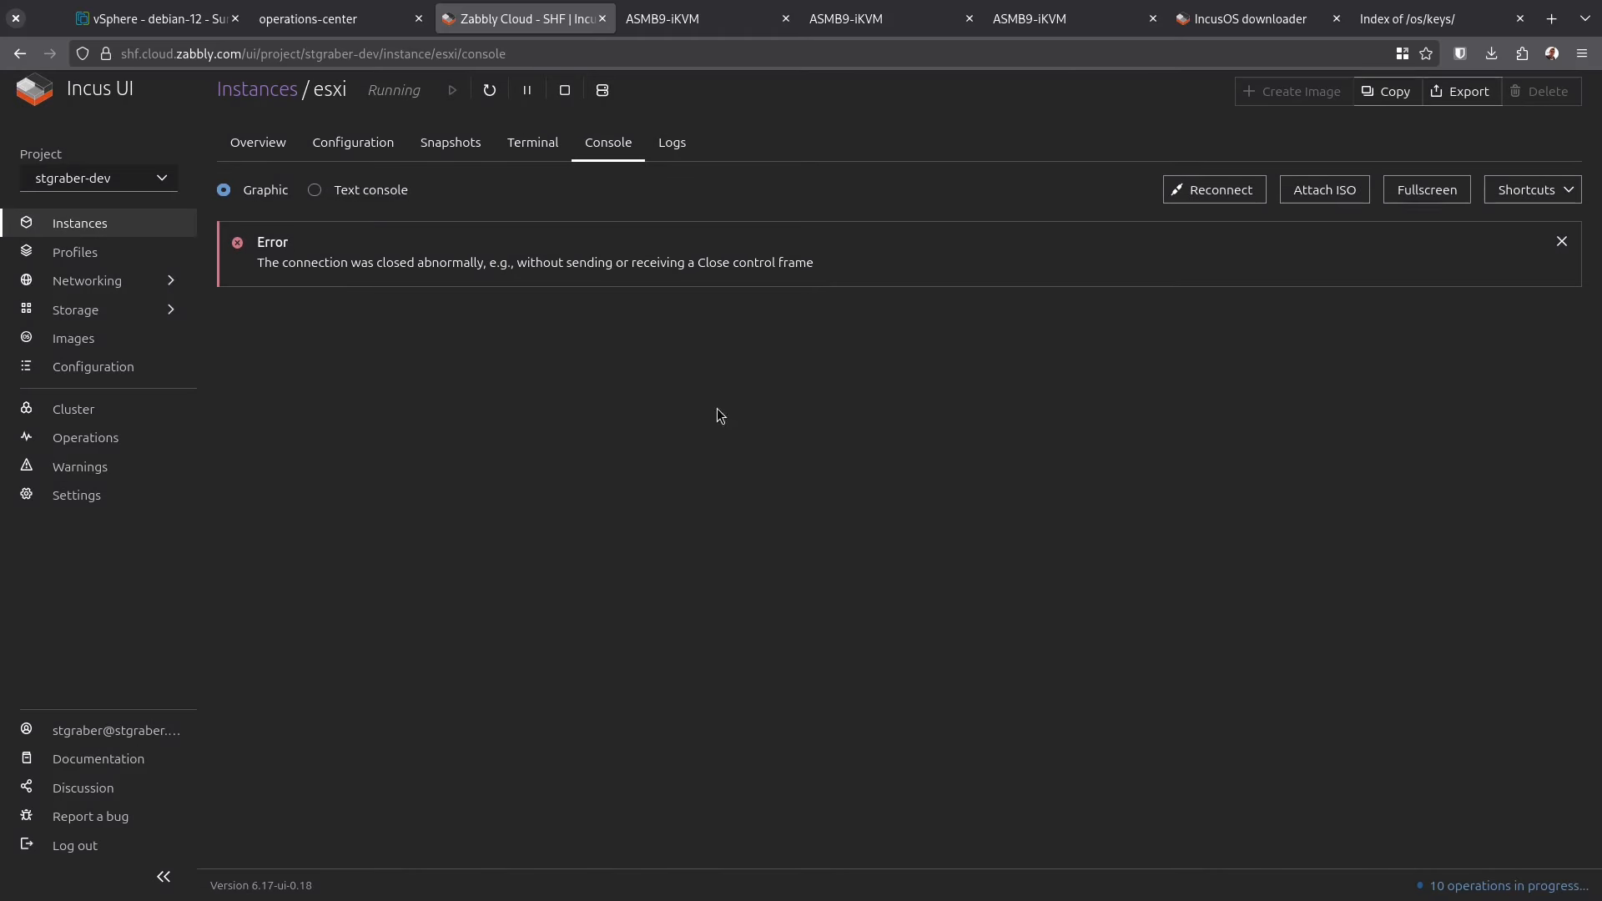
left_click(106, 224)
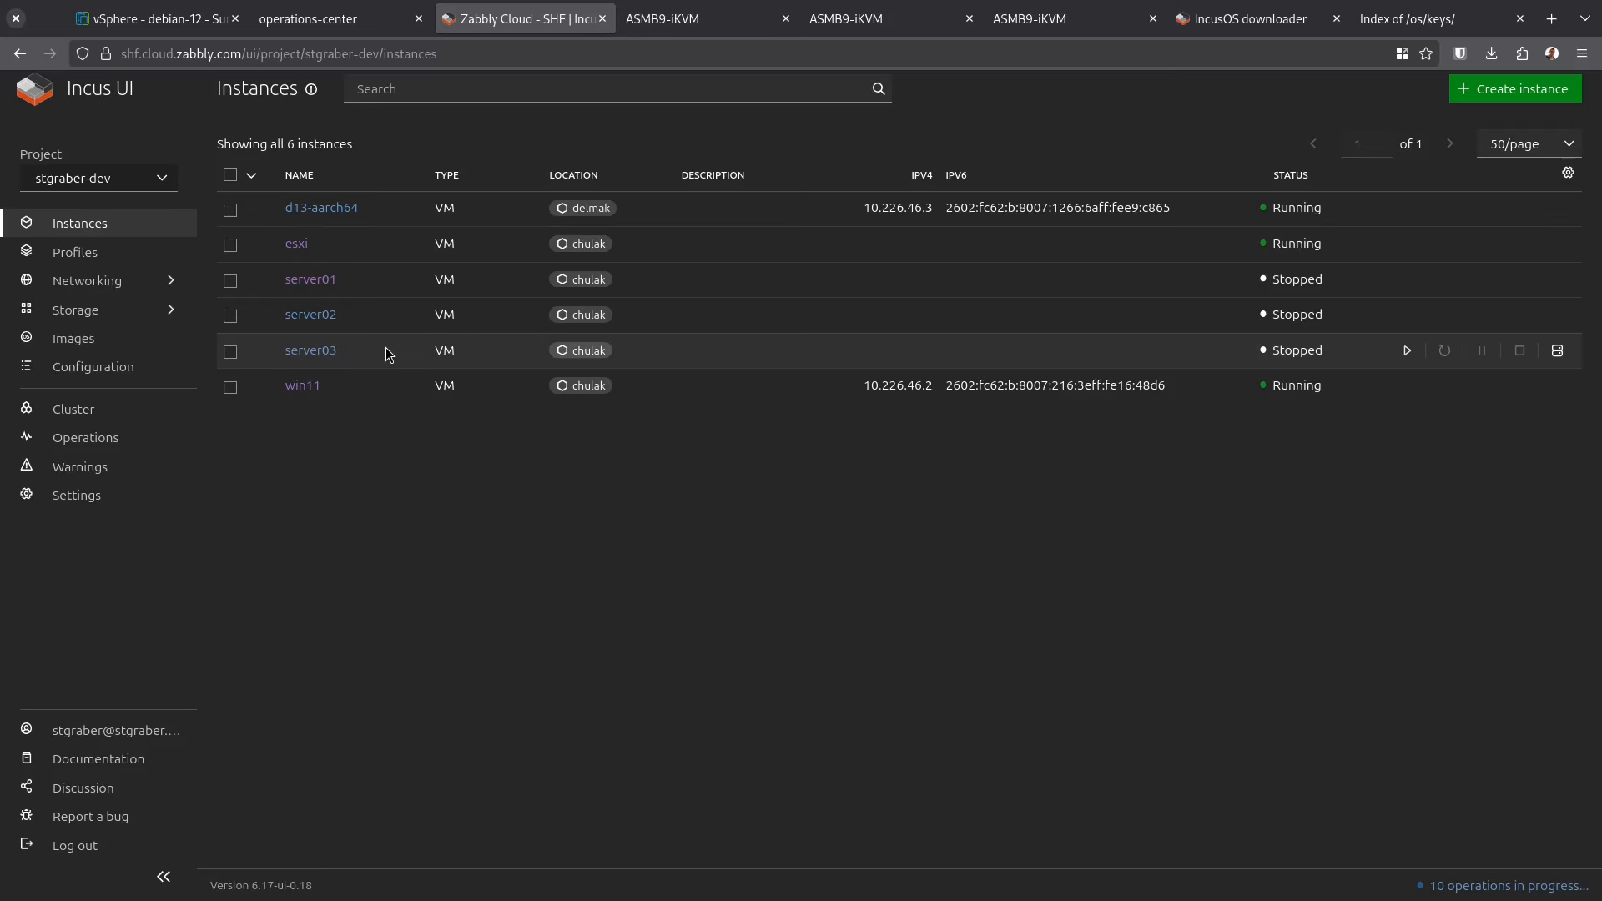
left_click(297, 244)
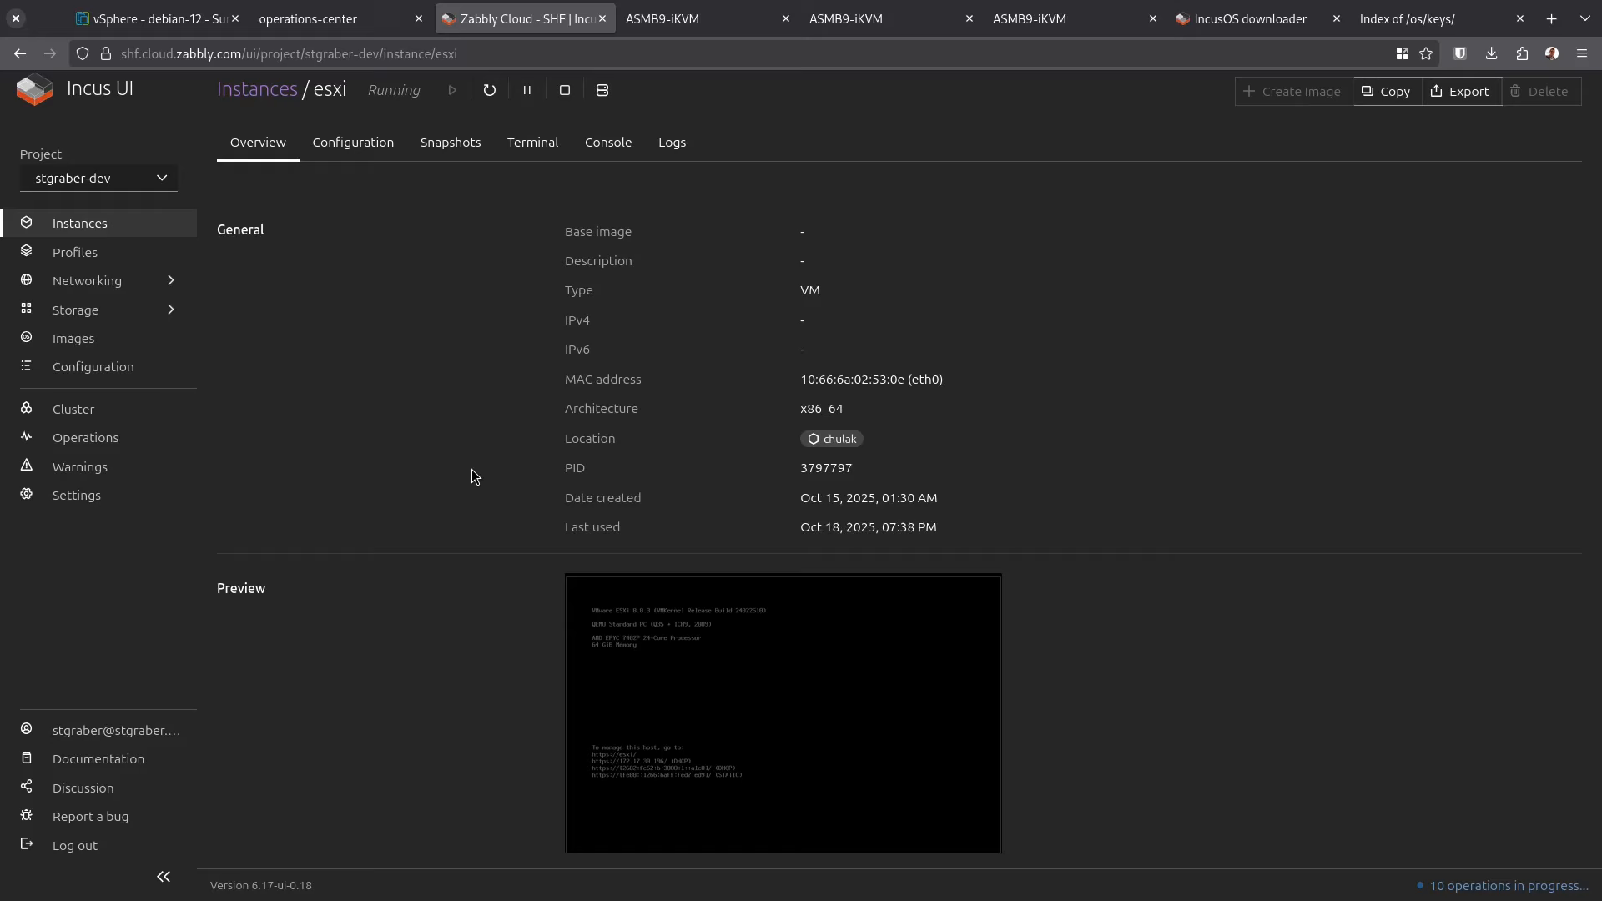
left_click(277, 104)
left_click(306, 17)
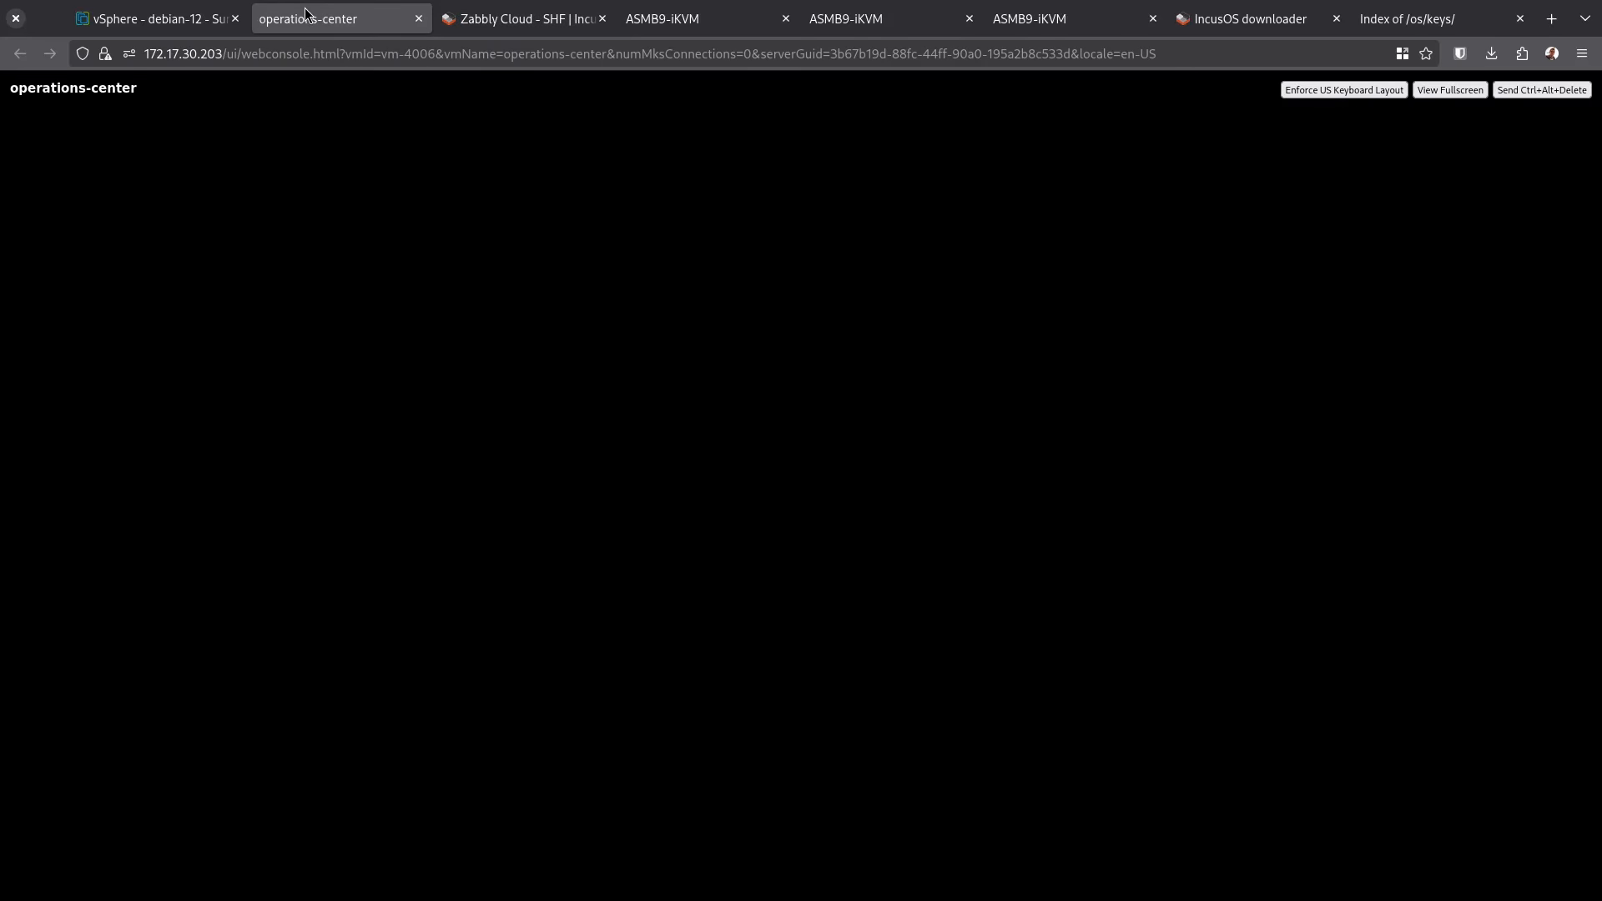
Switch back to the Zabbly Cloud tab to view the stgraber-dev instance list
left_click(496, 15)
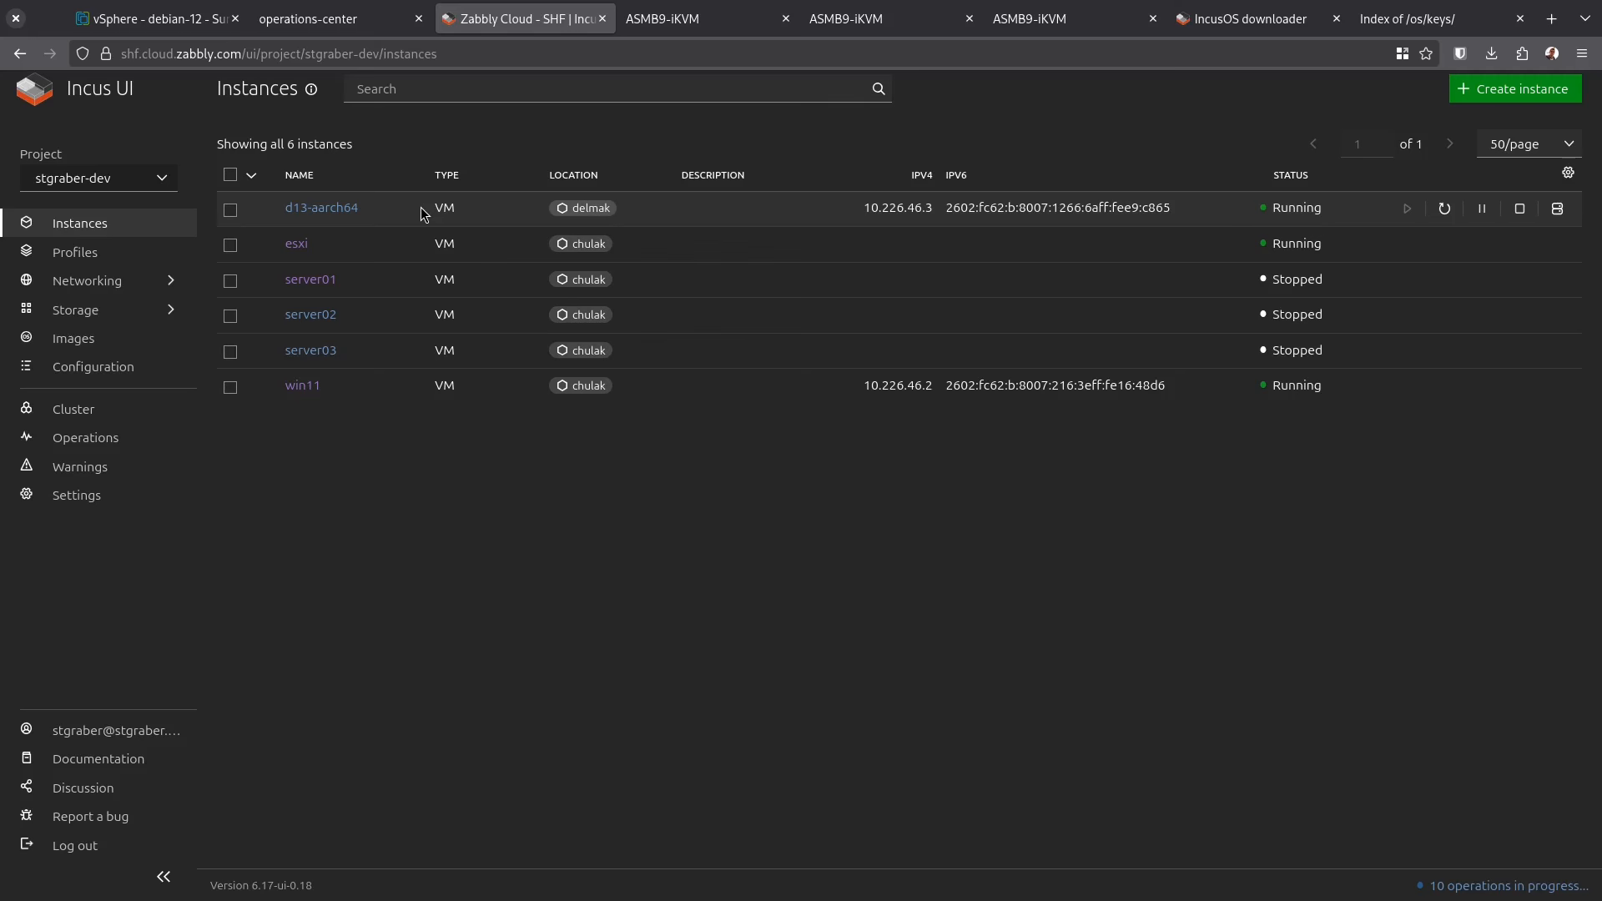
View d13-aarch64's console and overview, check the three cluster members, then return to the operations-center console
left_click(327, 208)
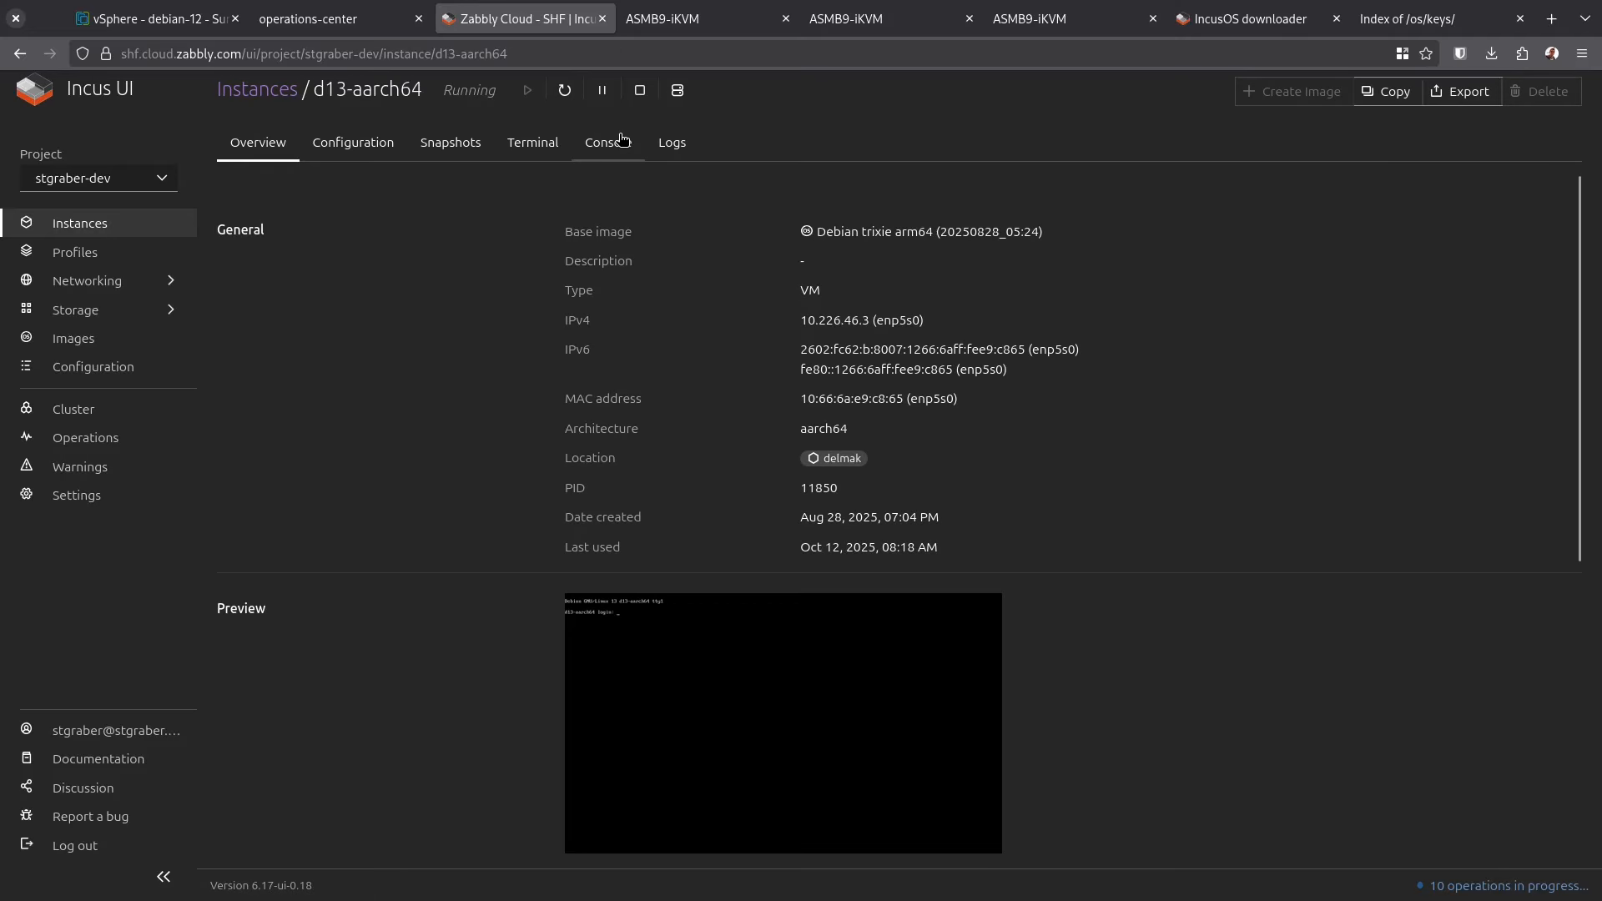
left_click(622, 139)
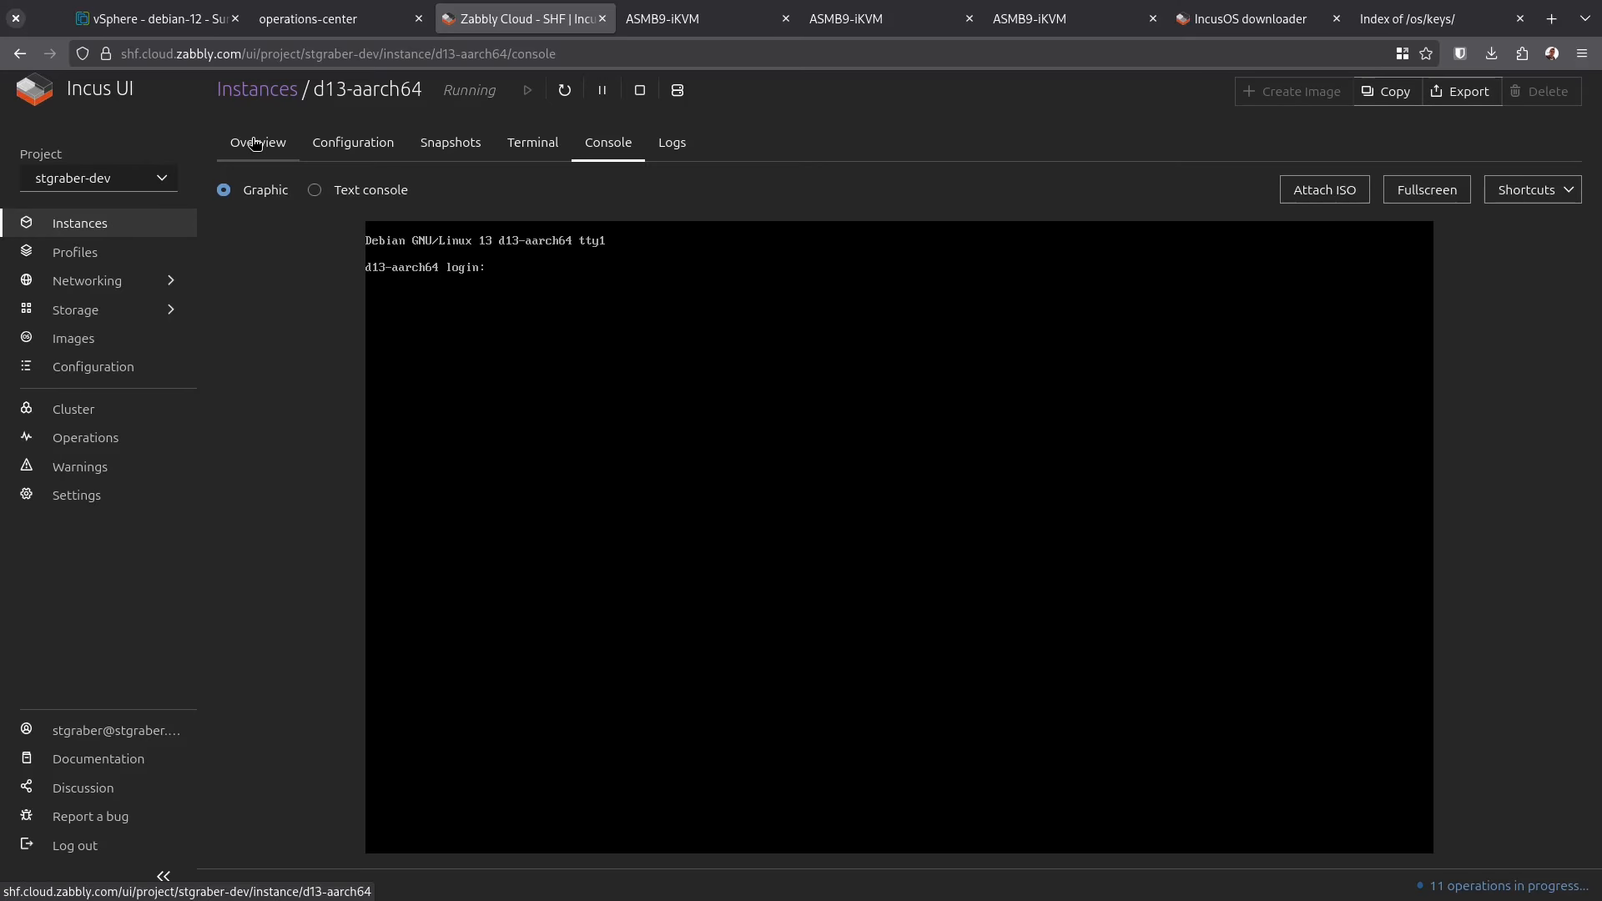
left_click(250, 143)
left_click(249, 93)
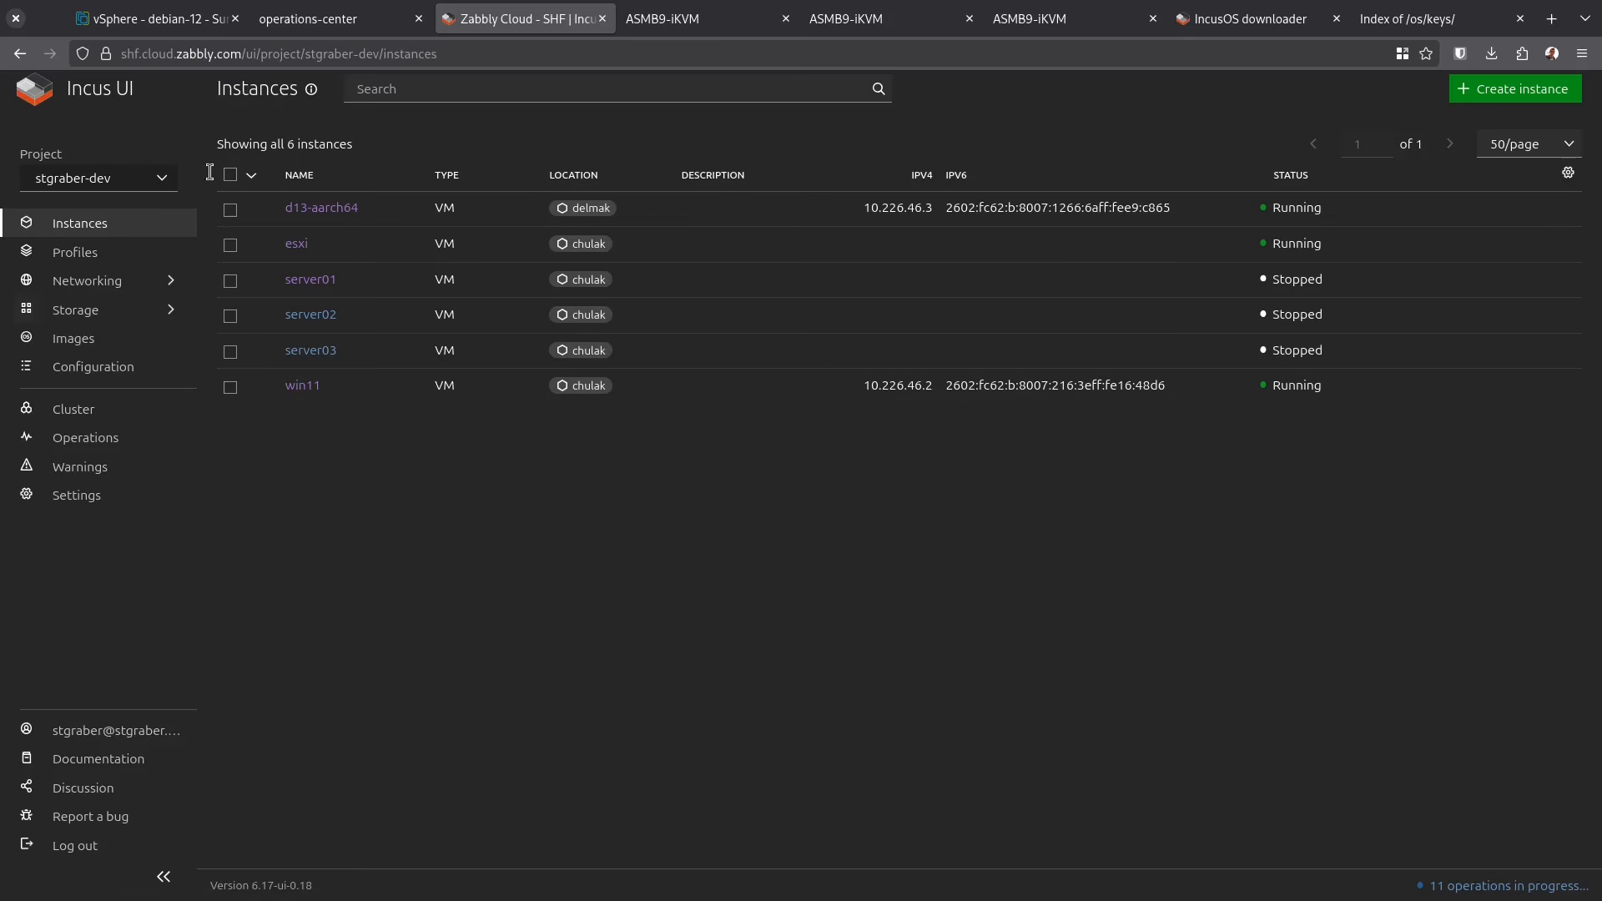
left_click(95, 417)
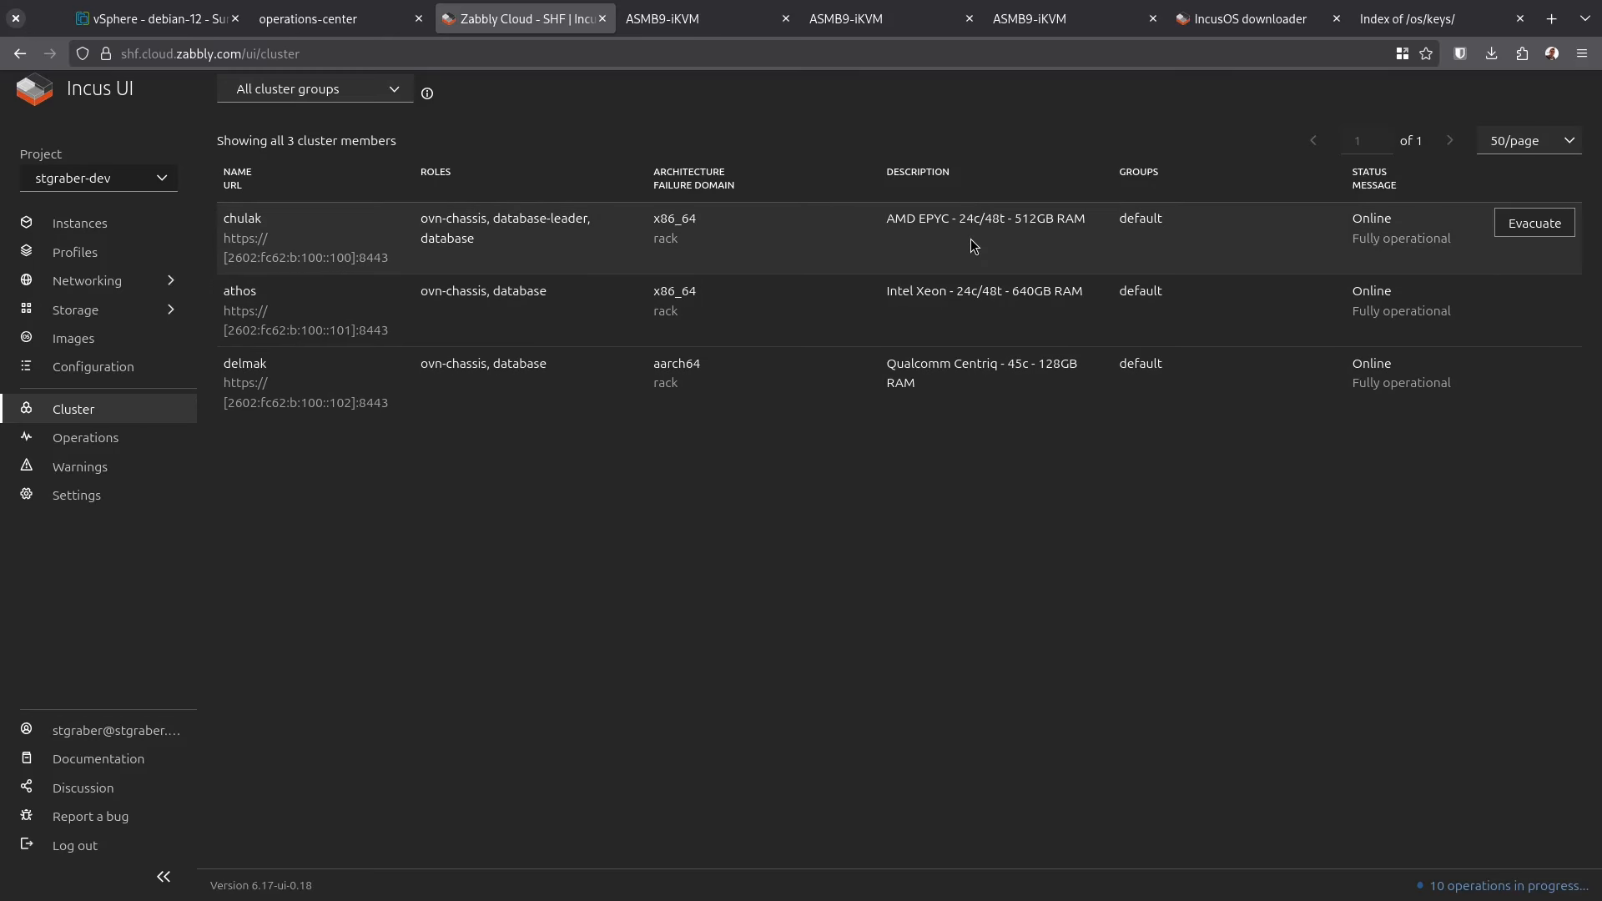
left_click(308, 19)
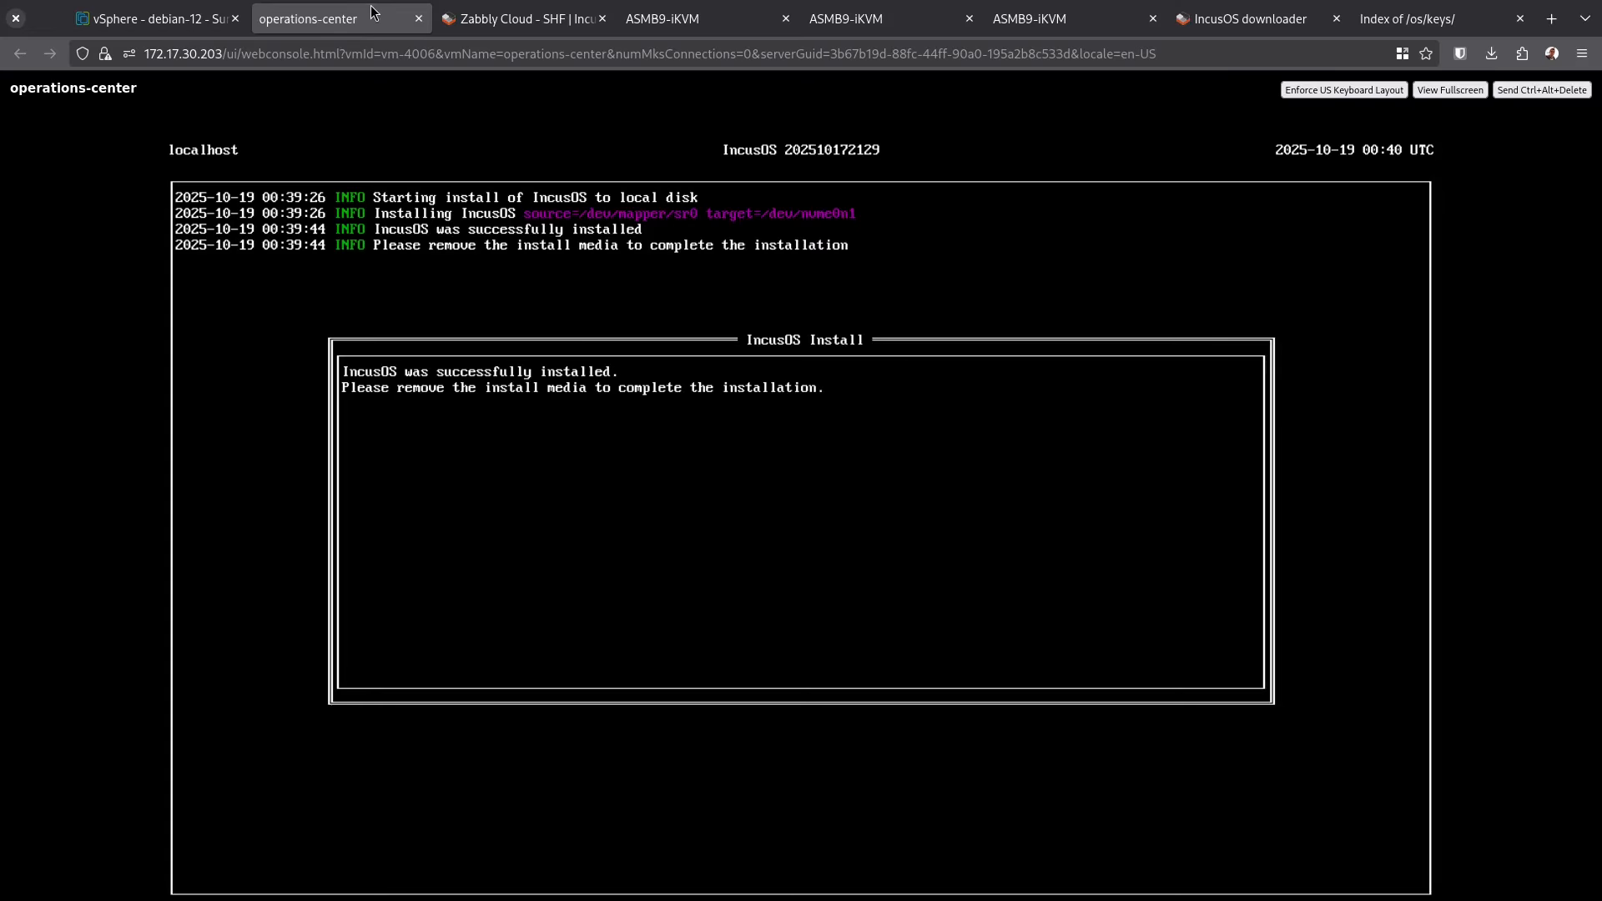
Return to the vSphere Client tab showing the debian-12 summary
left_click(181, 25)
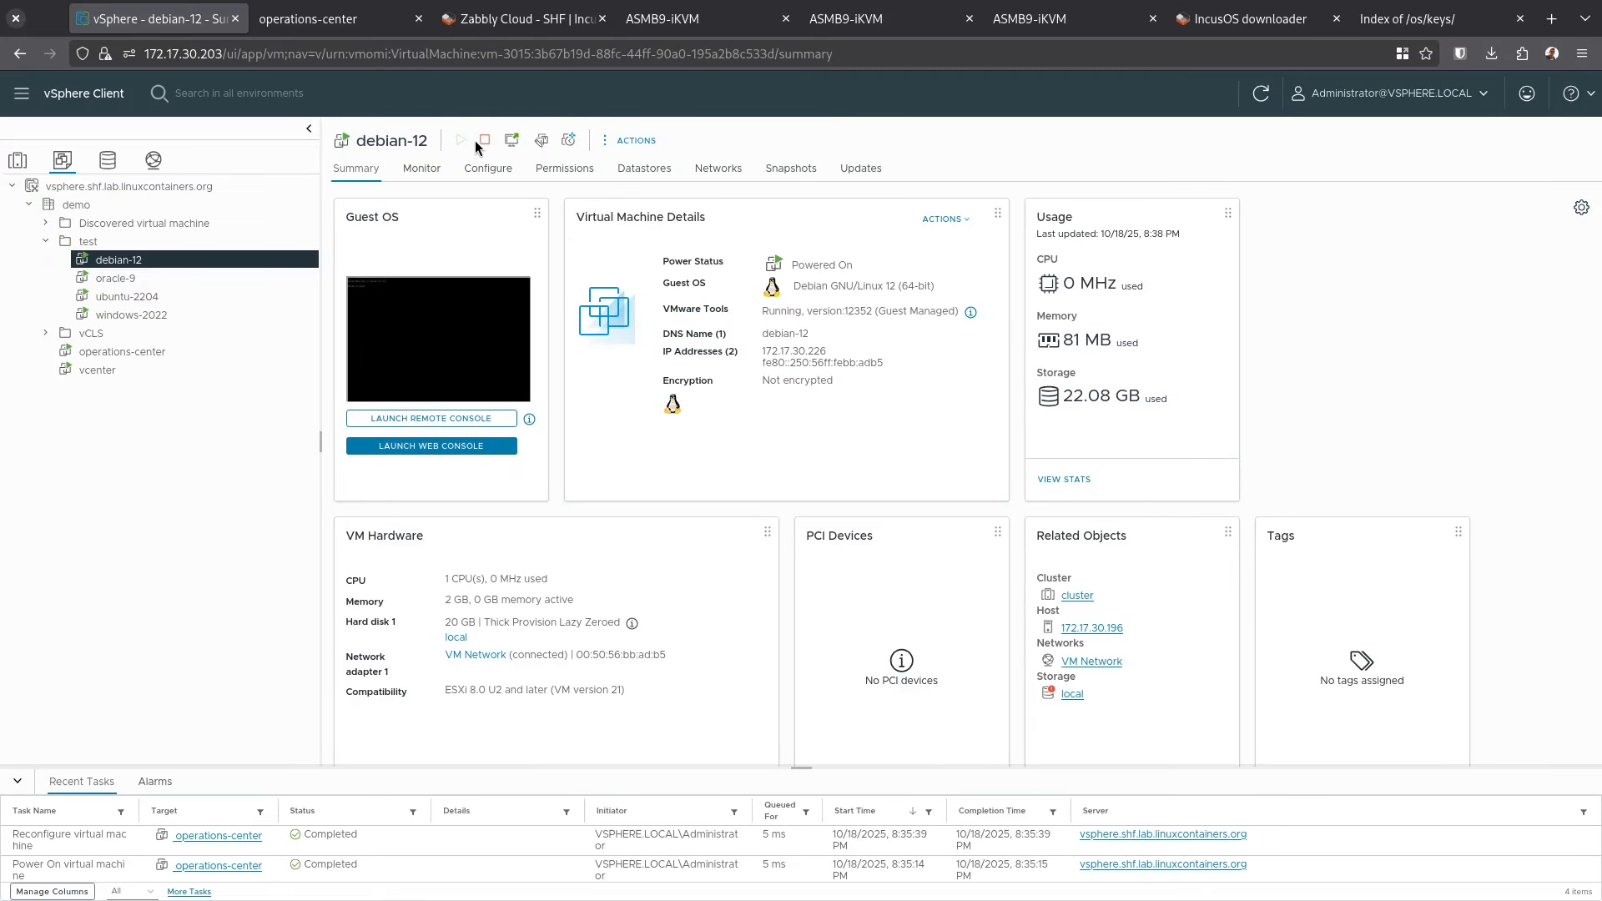
Open debian-12's Edit Settings, dismiss it unchanged, and power the VM back on
left_click(632, 140)
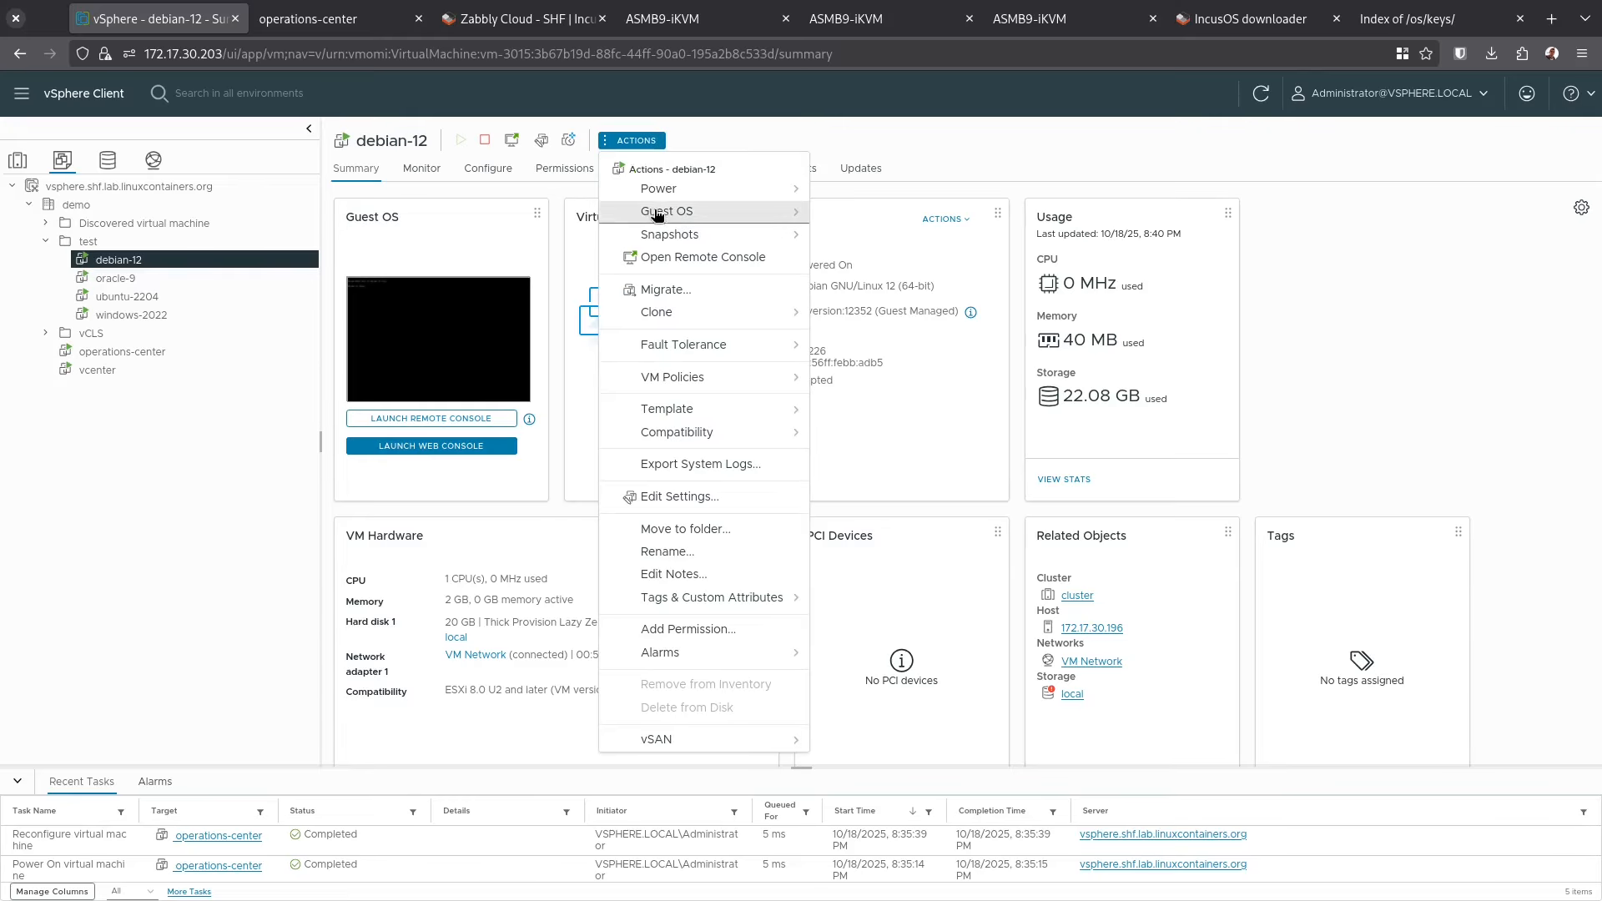
left_click(665, 498)
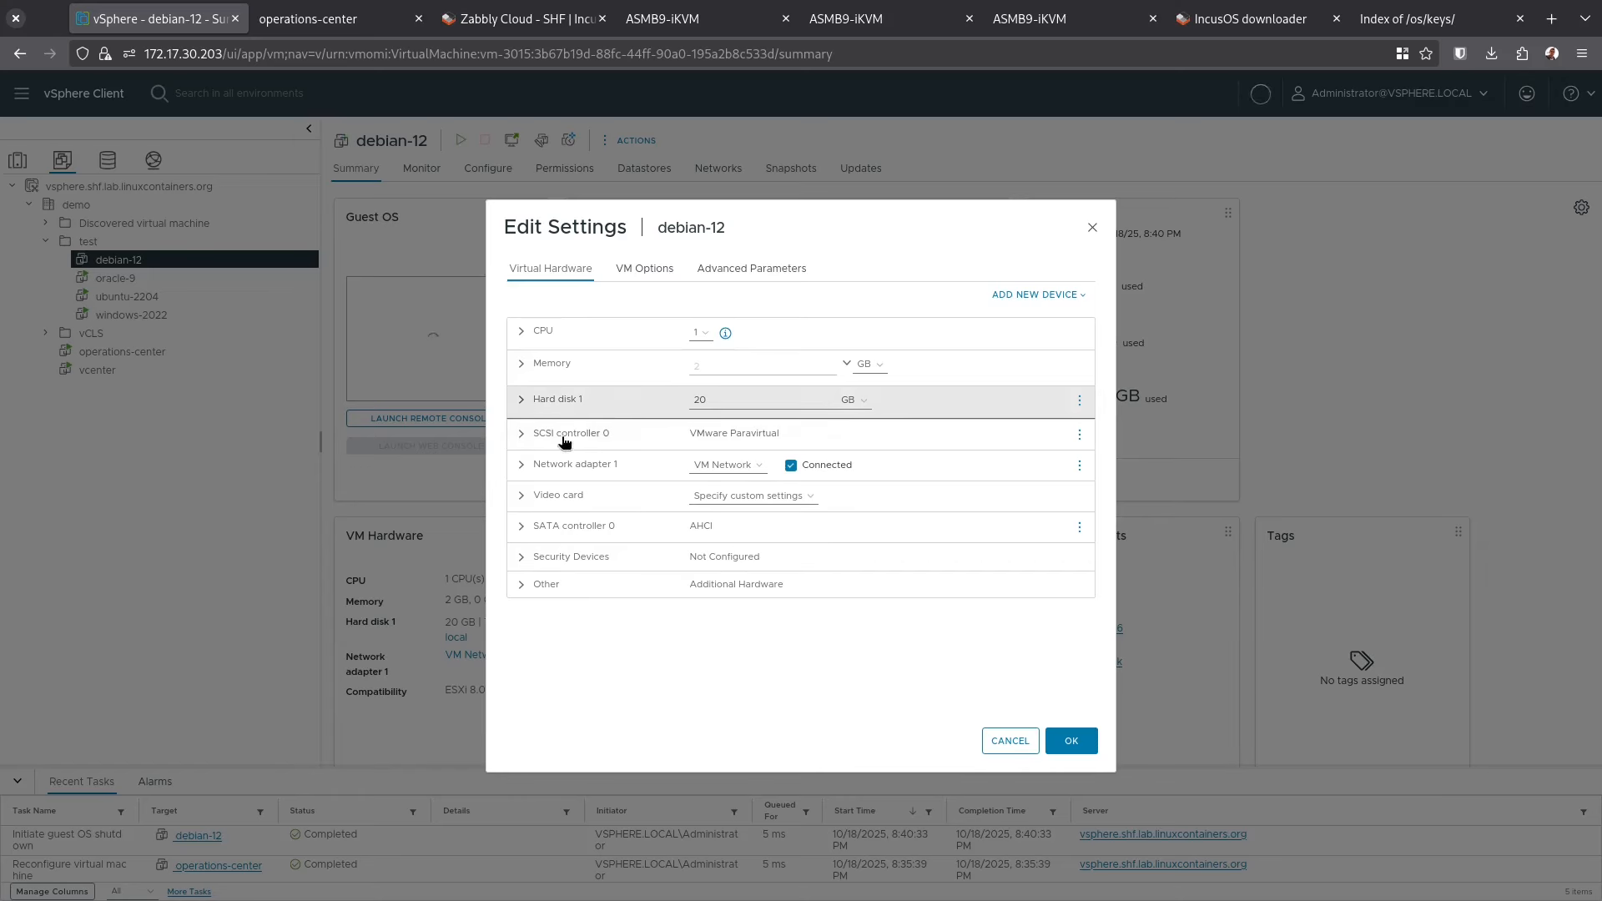
left_click(1010, 741)
left_click(460, 140)
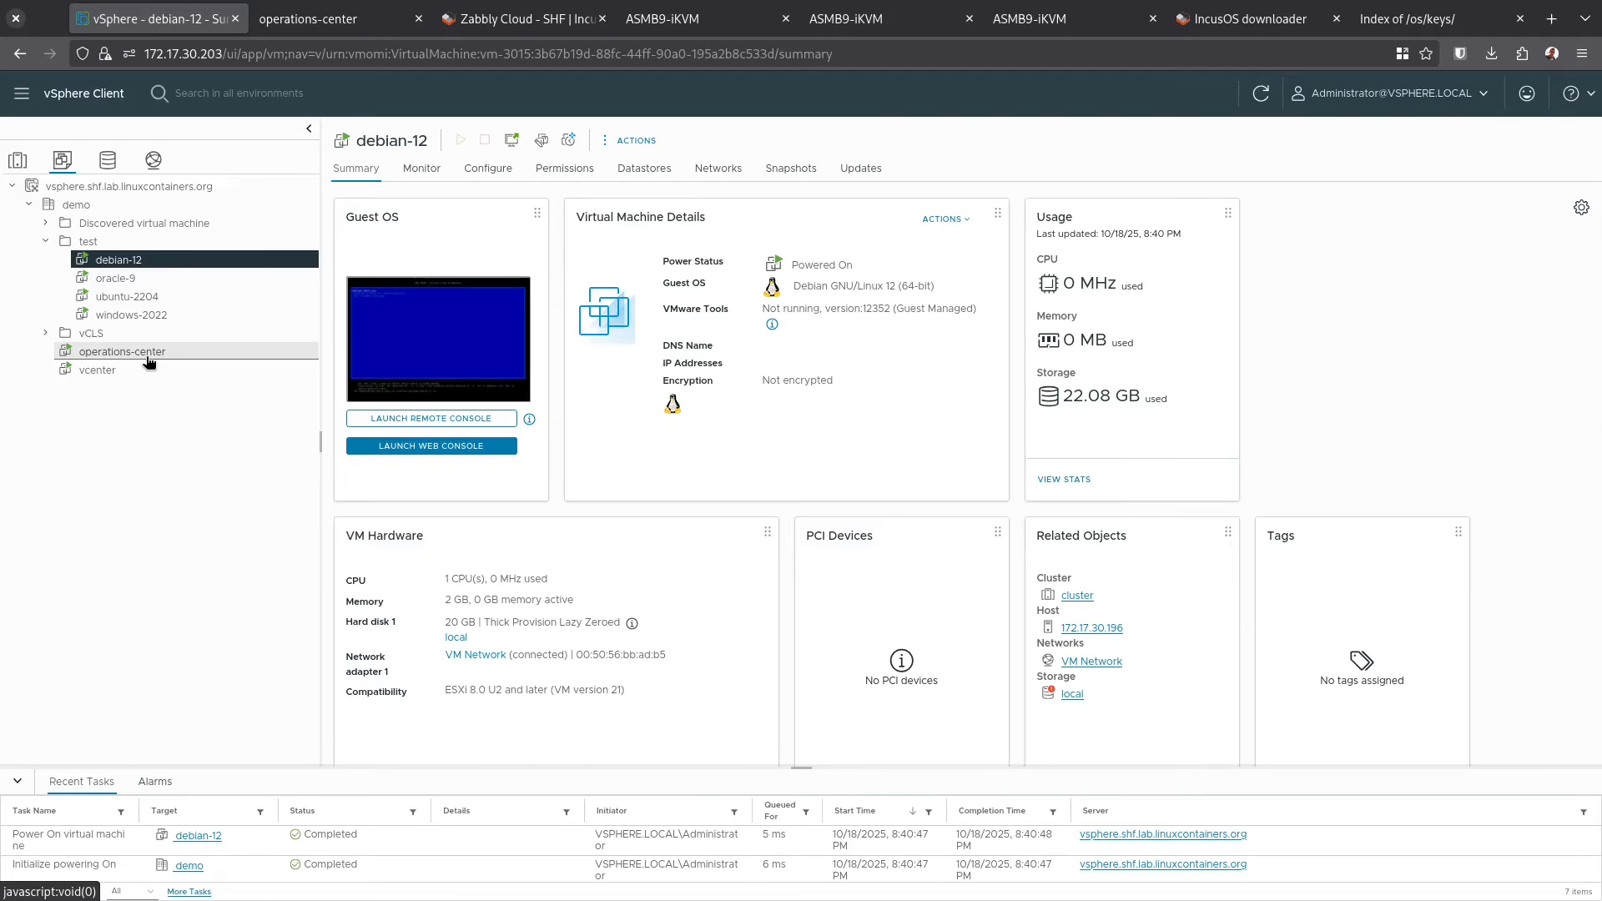
left_click(197, 351)
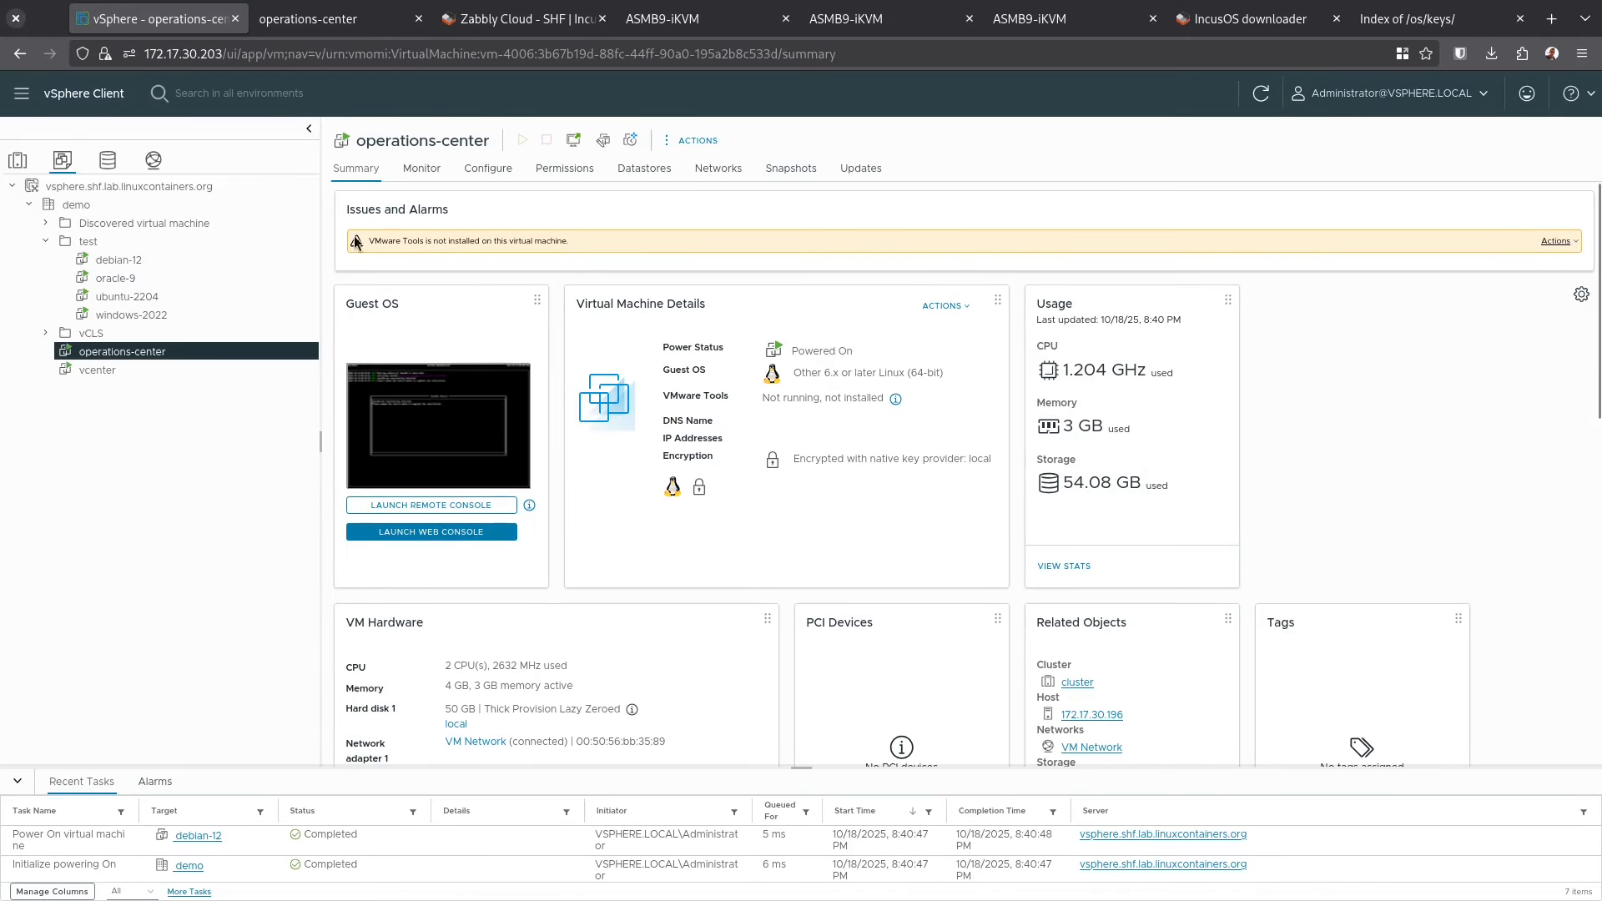
Power off the operations-center VM and open its Edit Settings hardware dialog
left_click(692, 140)
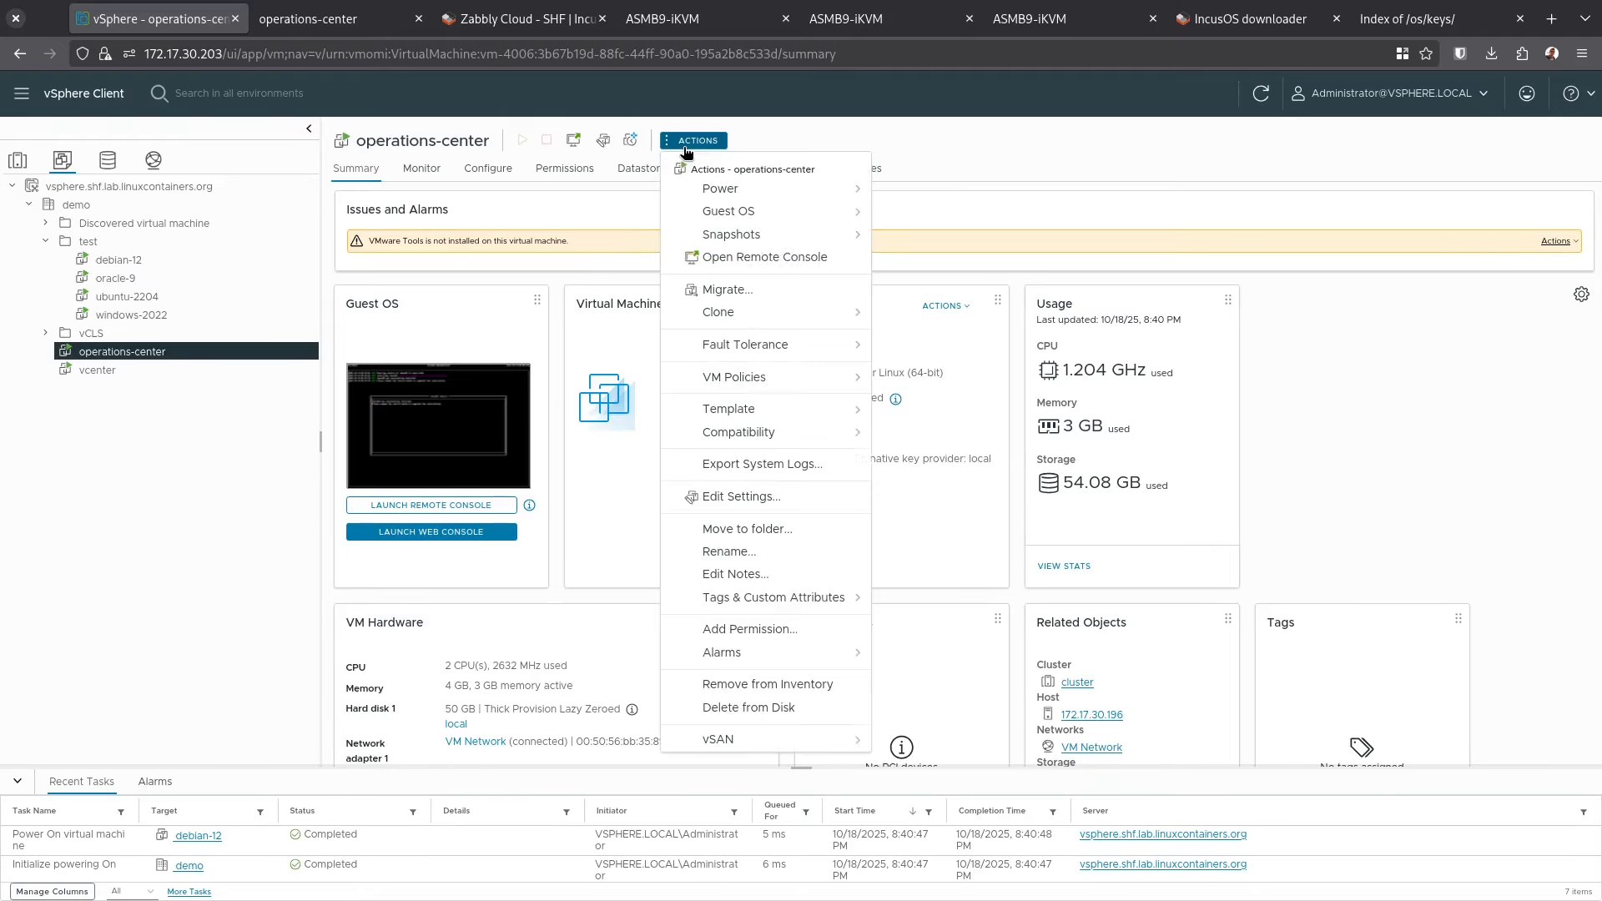
mouse_move(742, 190)
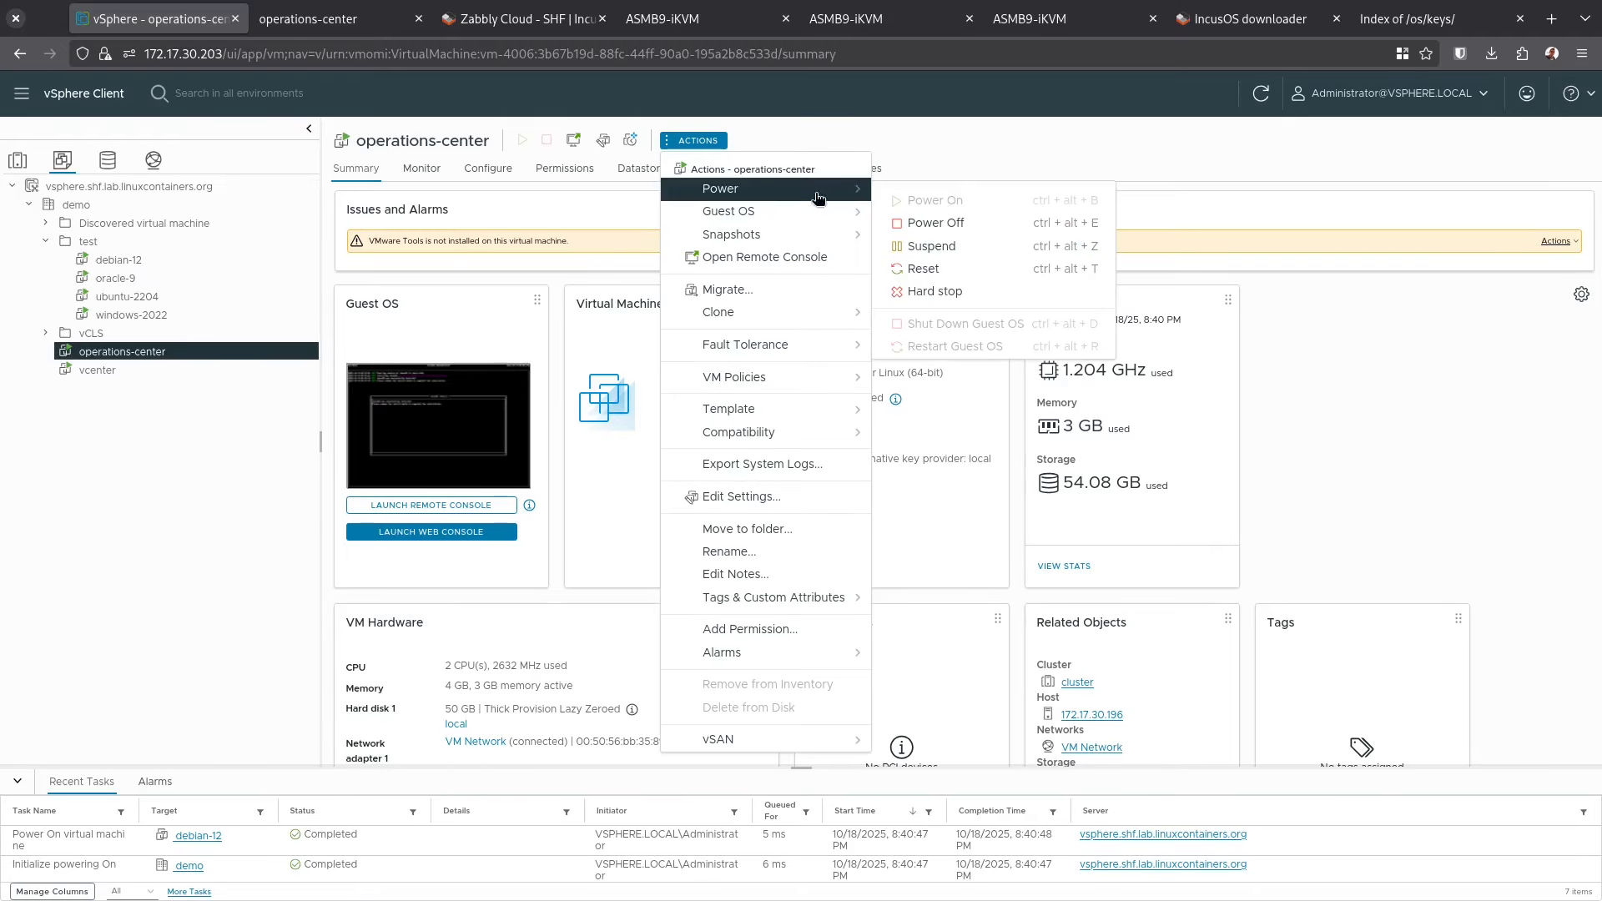
left_click(959, 224)
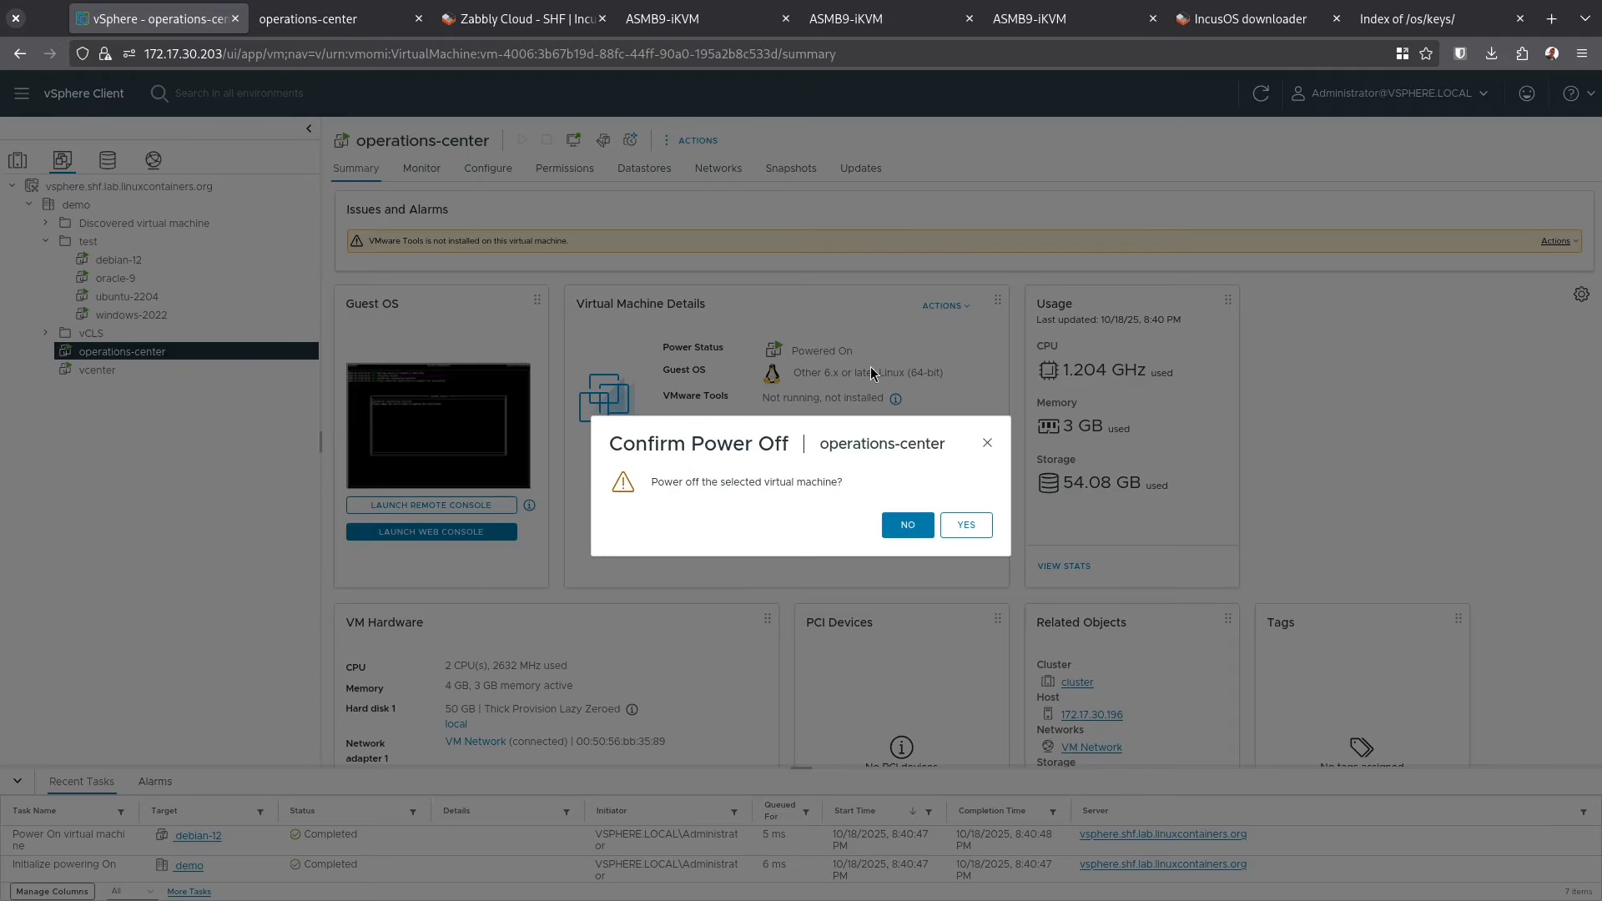
left_click(968, 524)
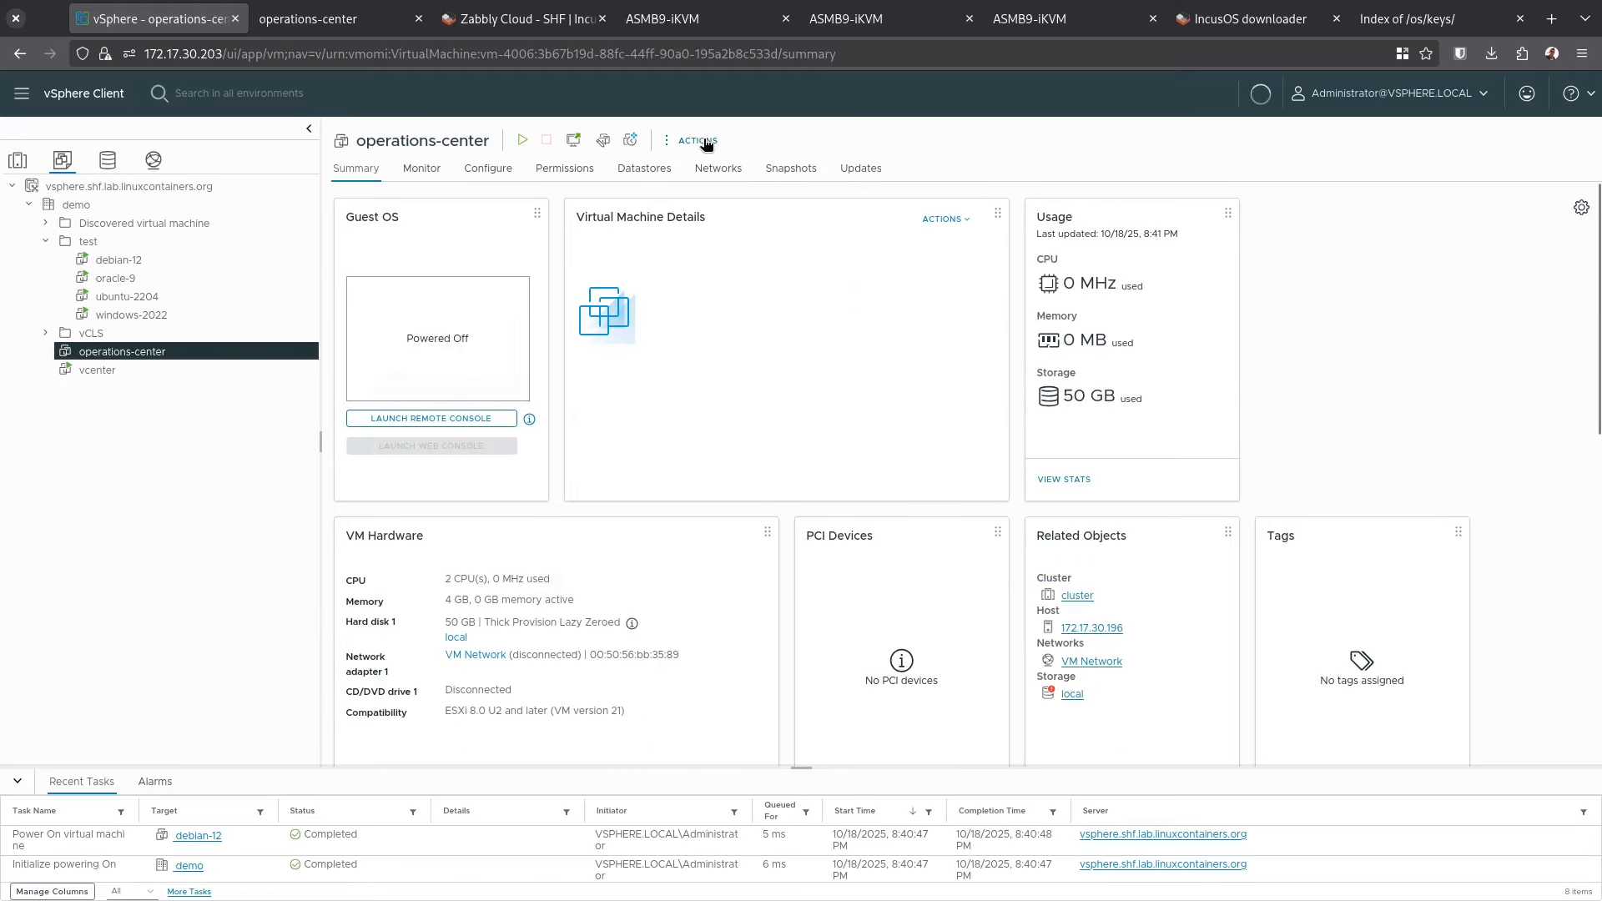
left_click(705, 140)
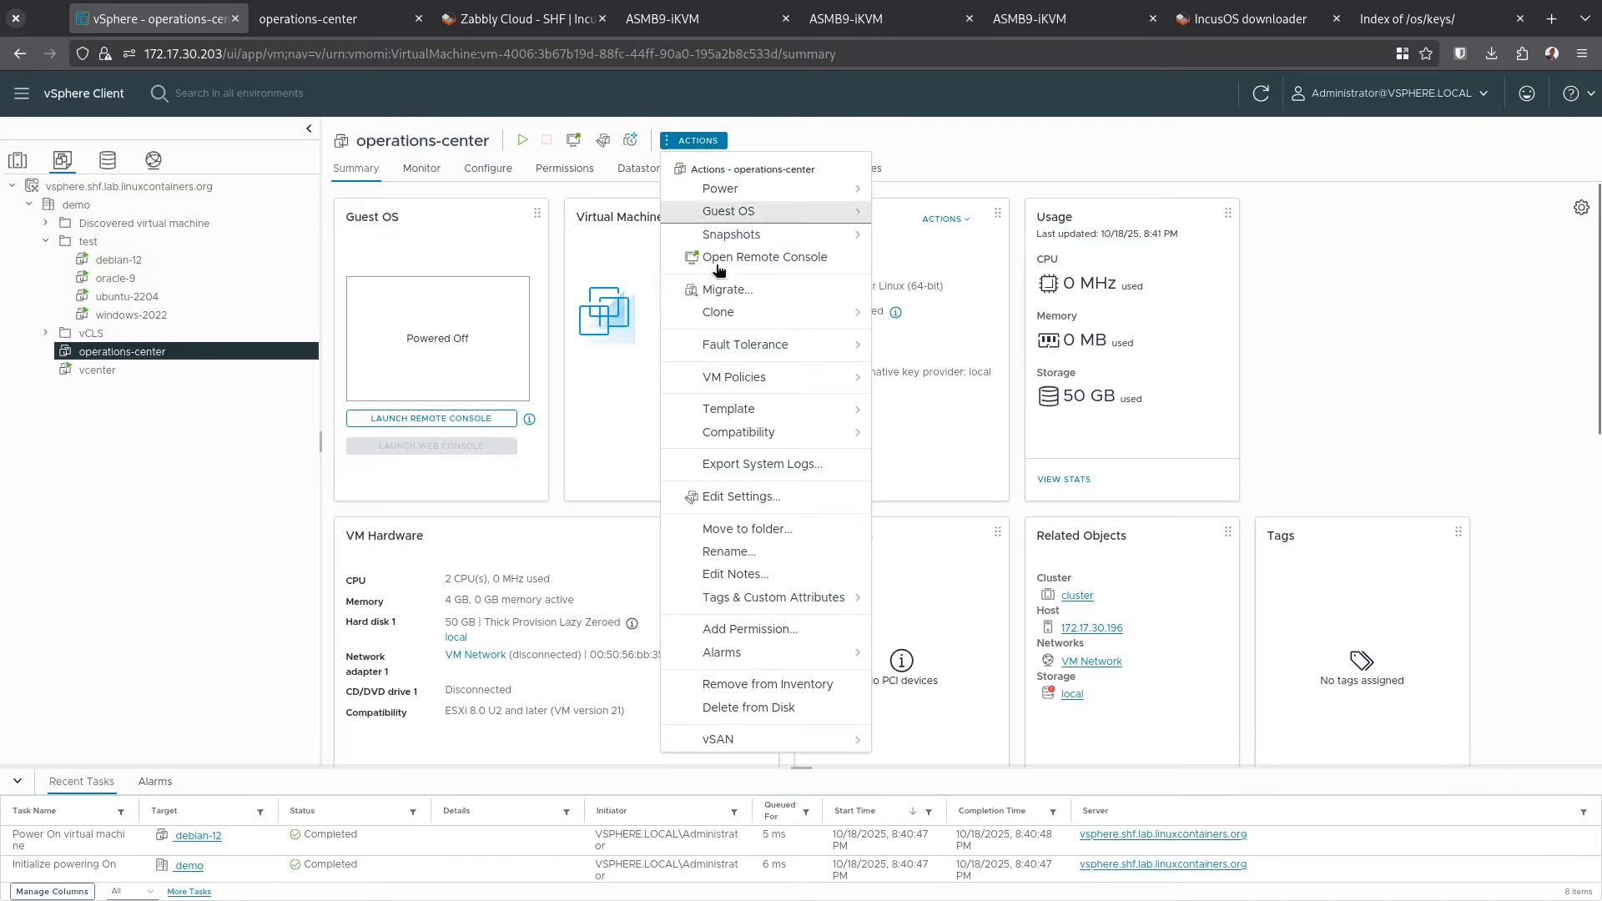
left_click(740, 497)
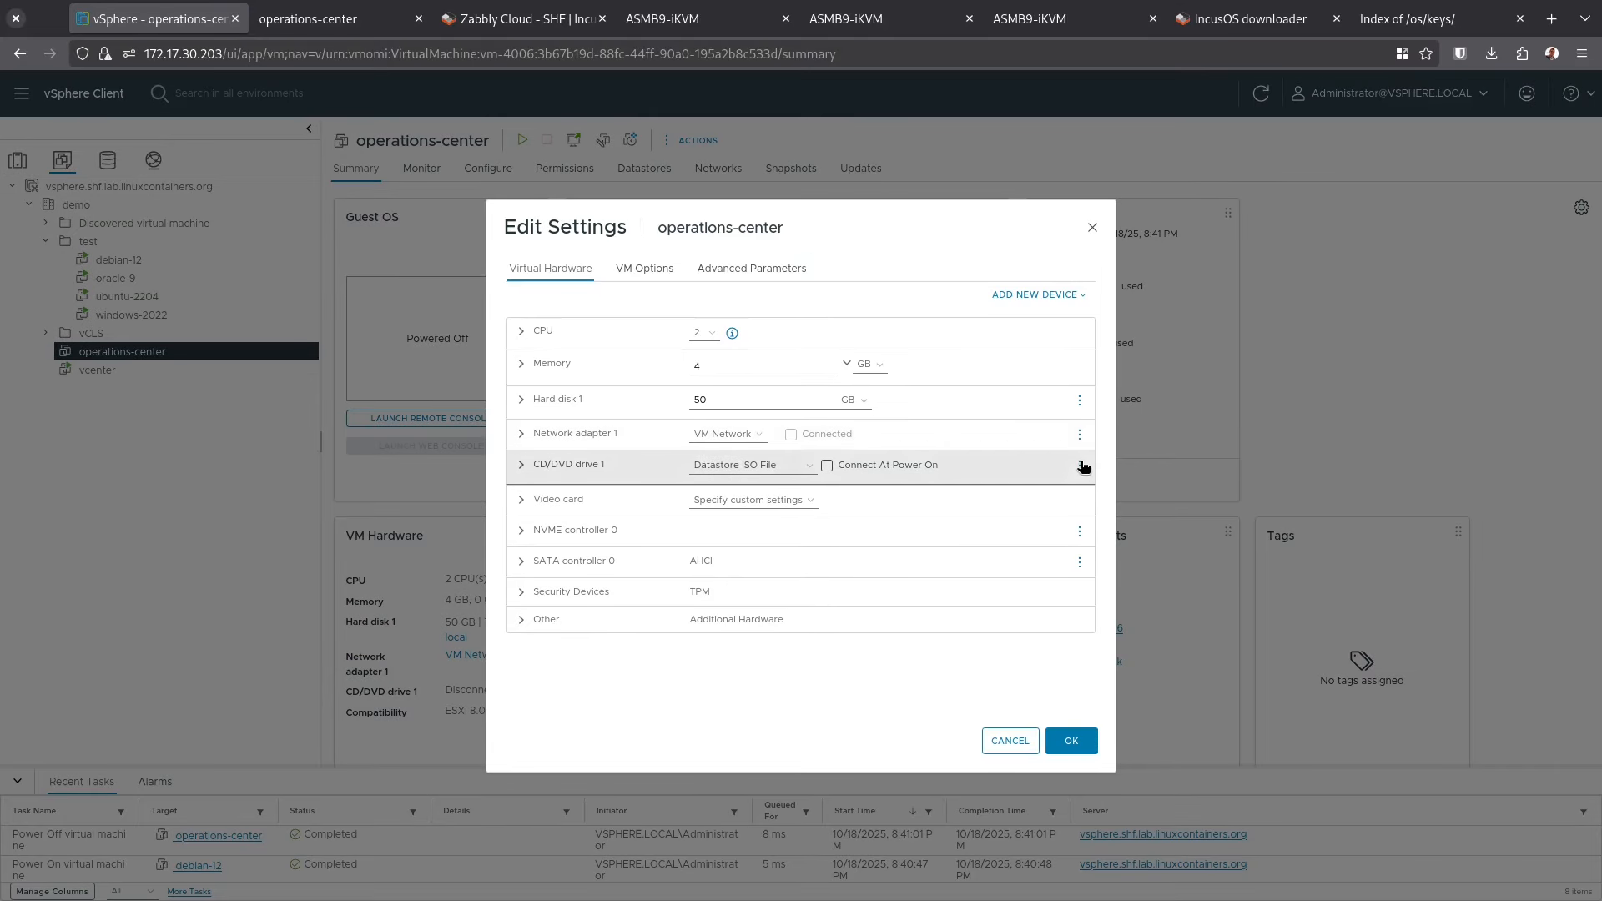
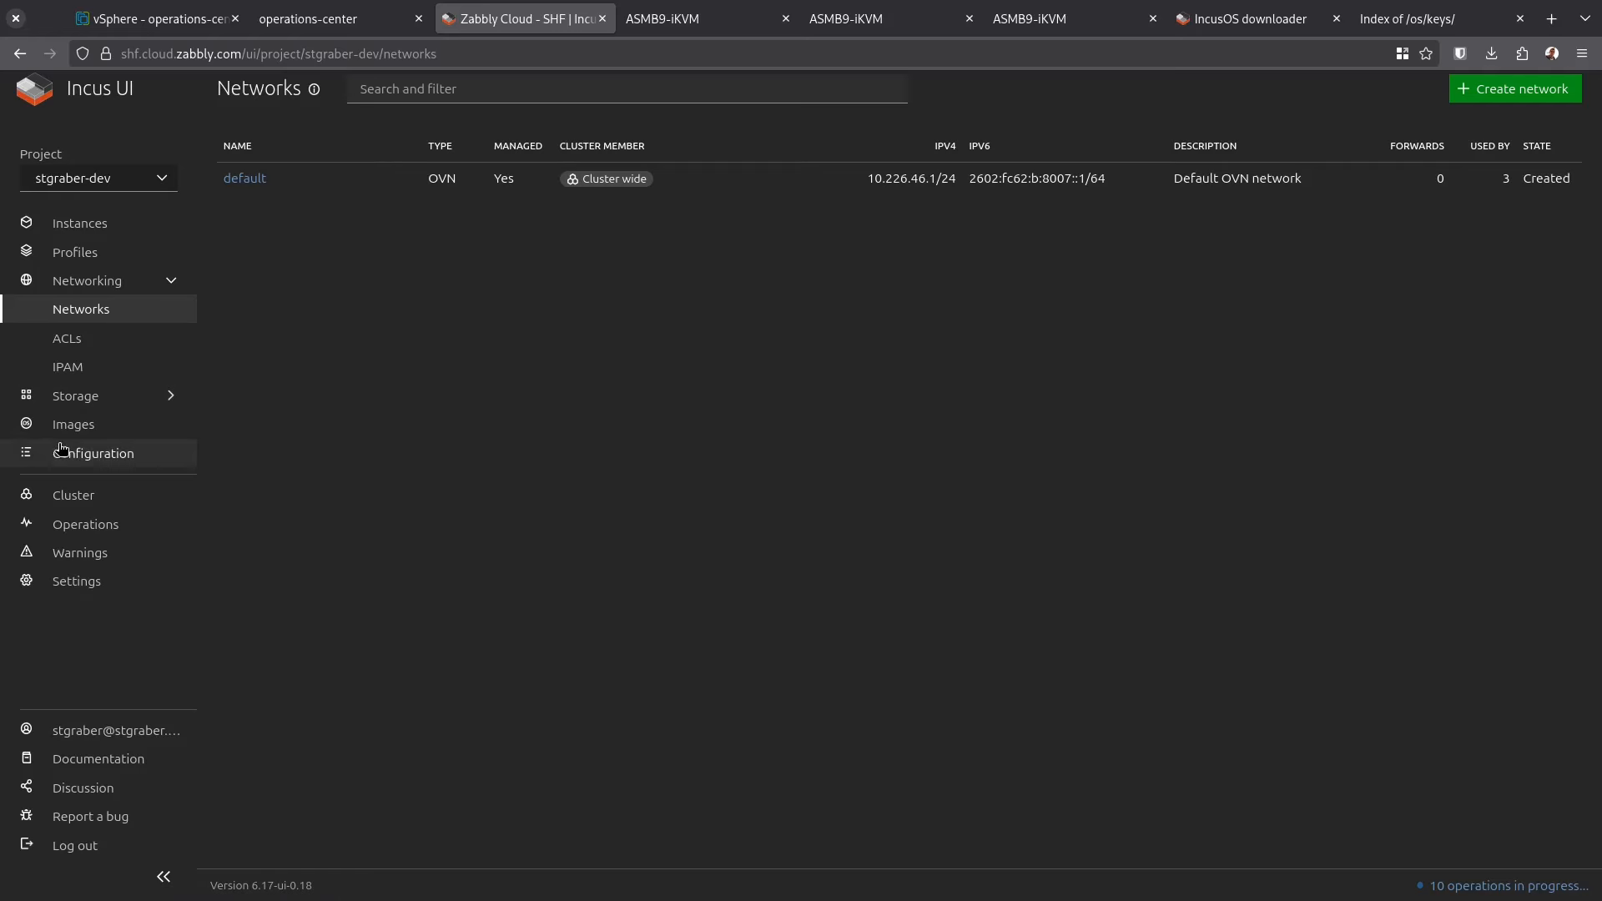
Look over the storage pools, then go to the Instances list
left_click(97, 396)
left_click(103, 427)
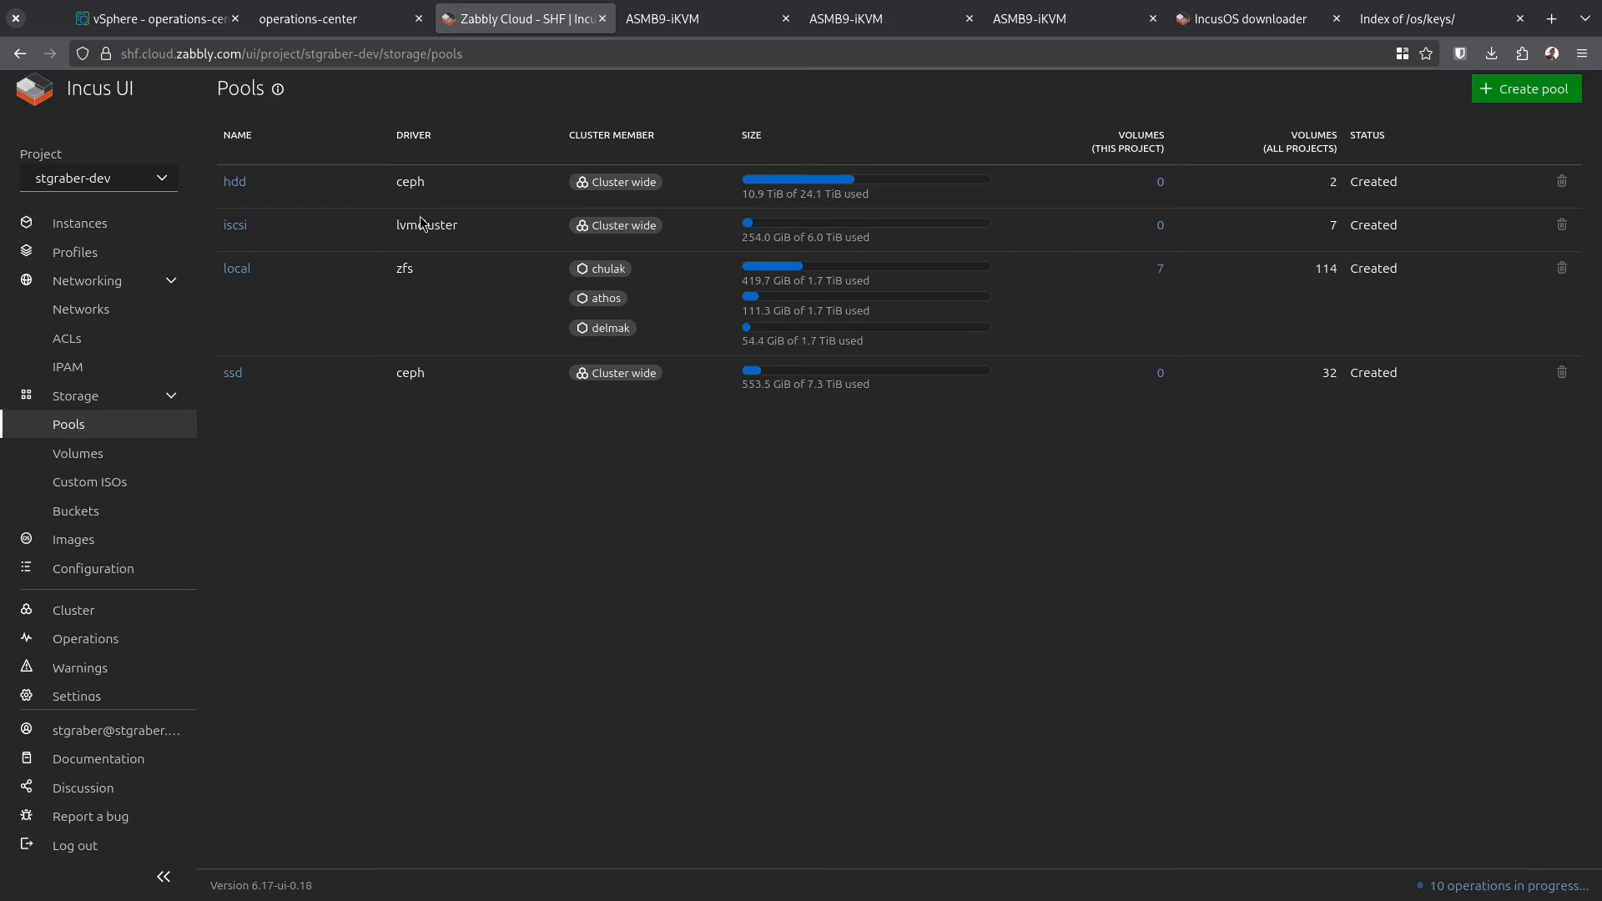
left_click(80, 397)
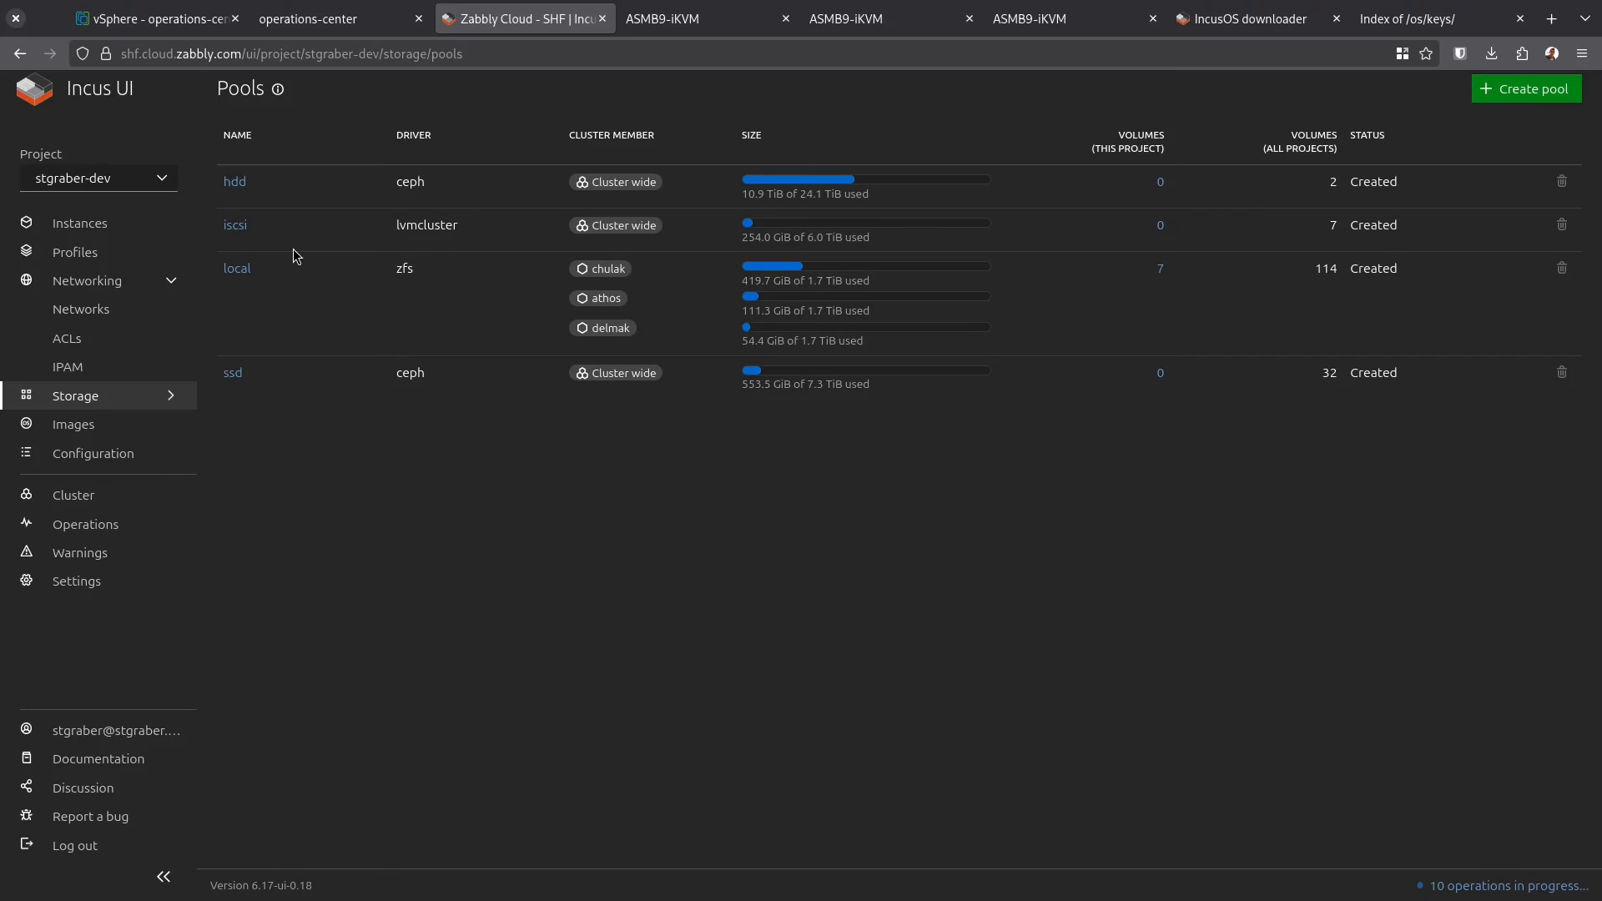
left_click(93, 231)
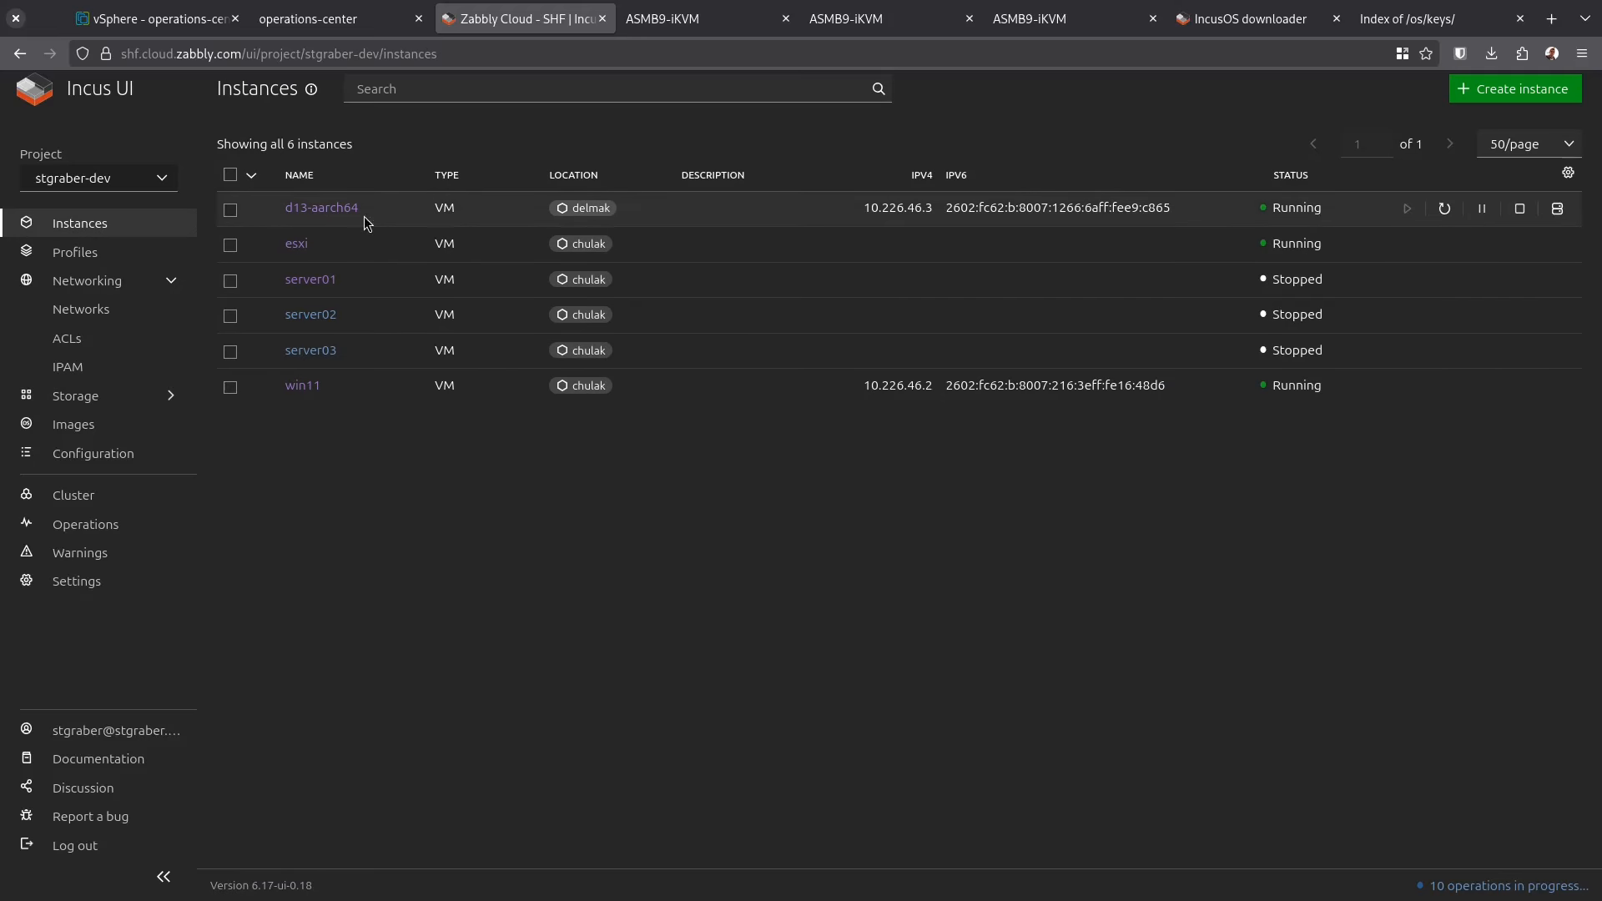
View the try-it project's instances, then switch back to stgraber-dev with its six VMs
left_click(104, 185)
scroll(167, 307, "down", 3)
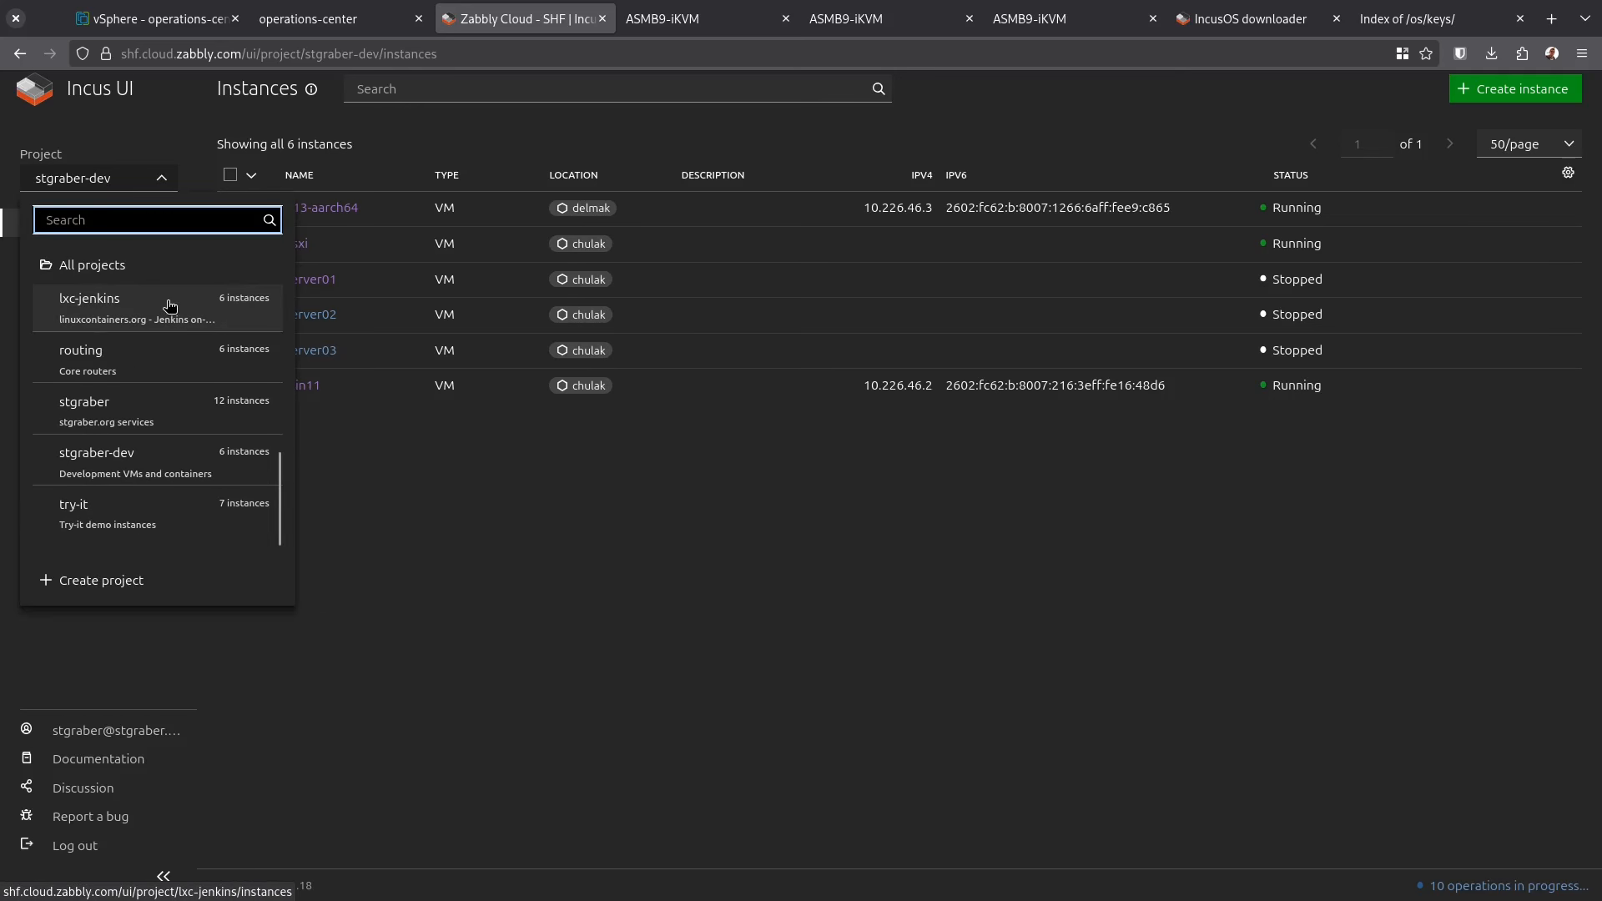
scroll(170, 305, "up", 3)
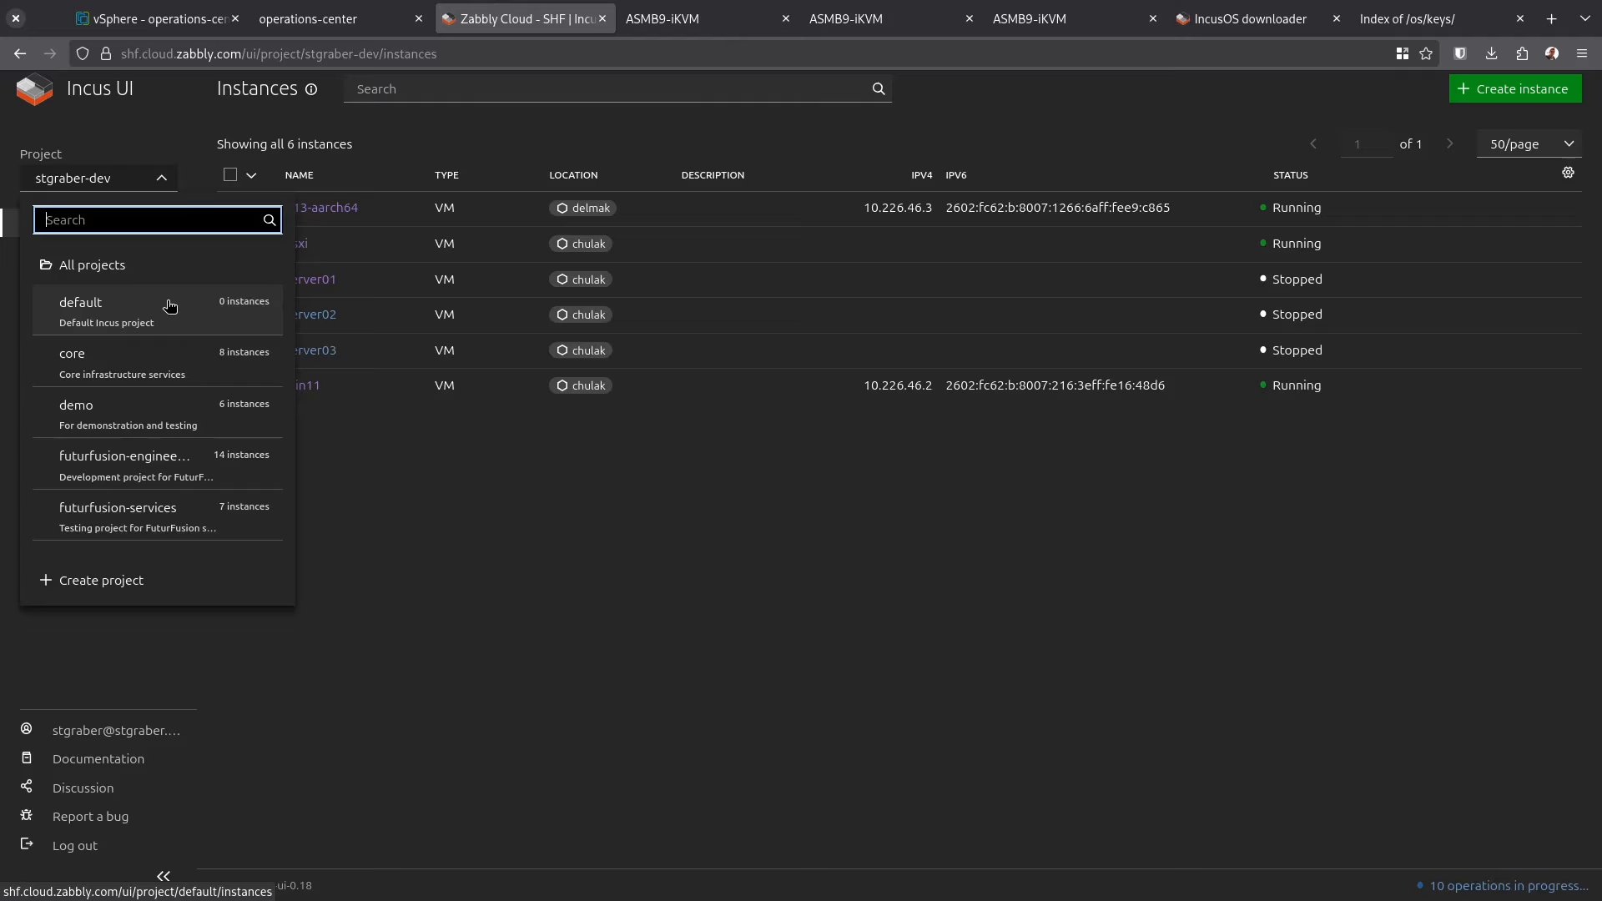
scroll(169, 305, "down", 3)
left_click(100, 521)
left_click(129, 182)
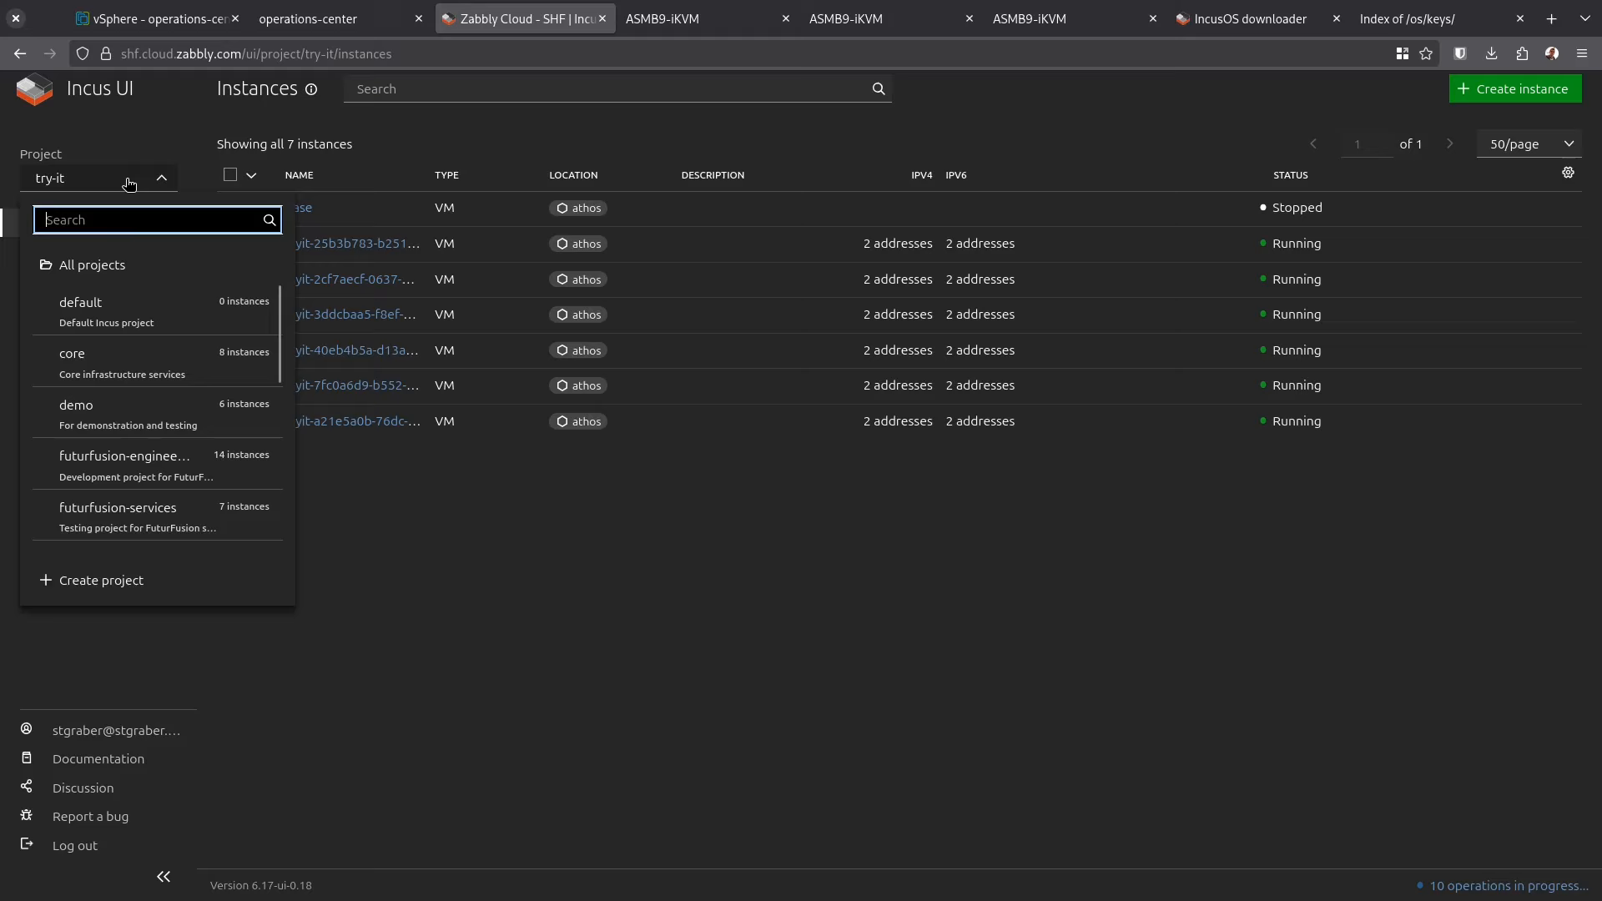
scroll(152, 488, "down", 3)
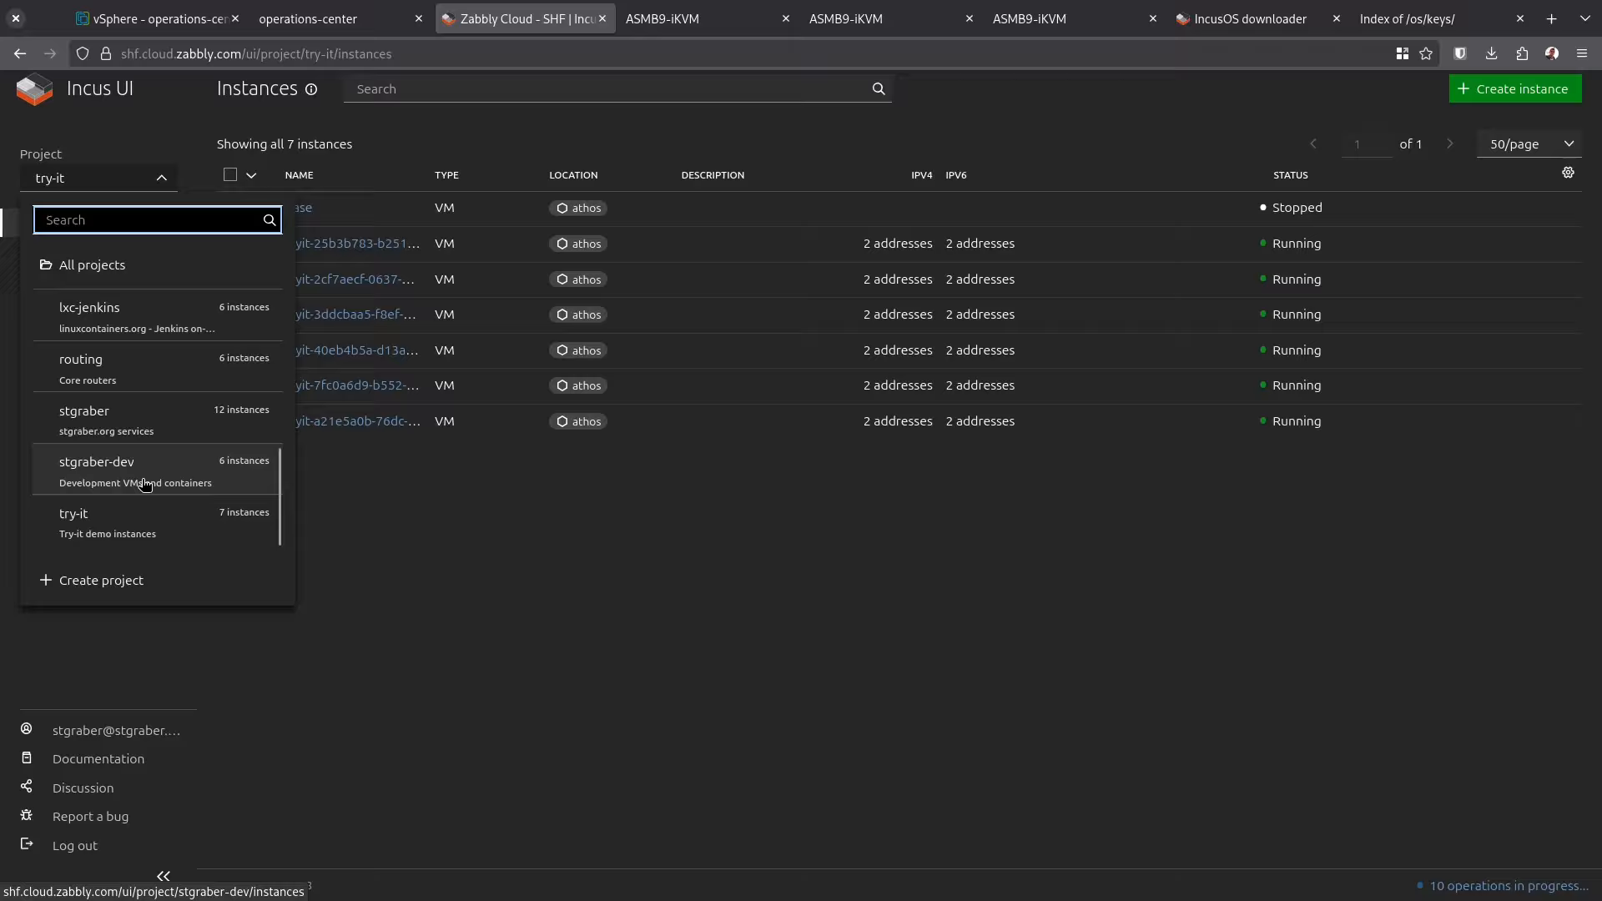
left_click(153, 488)
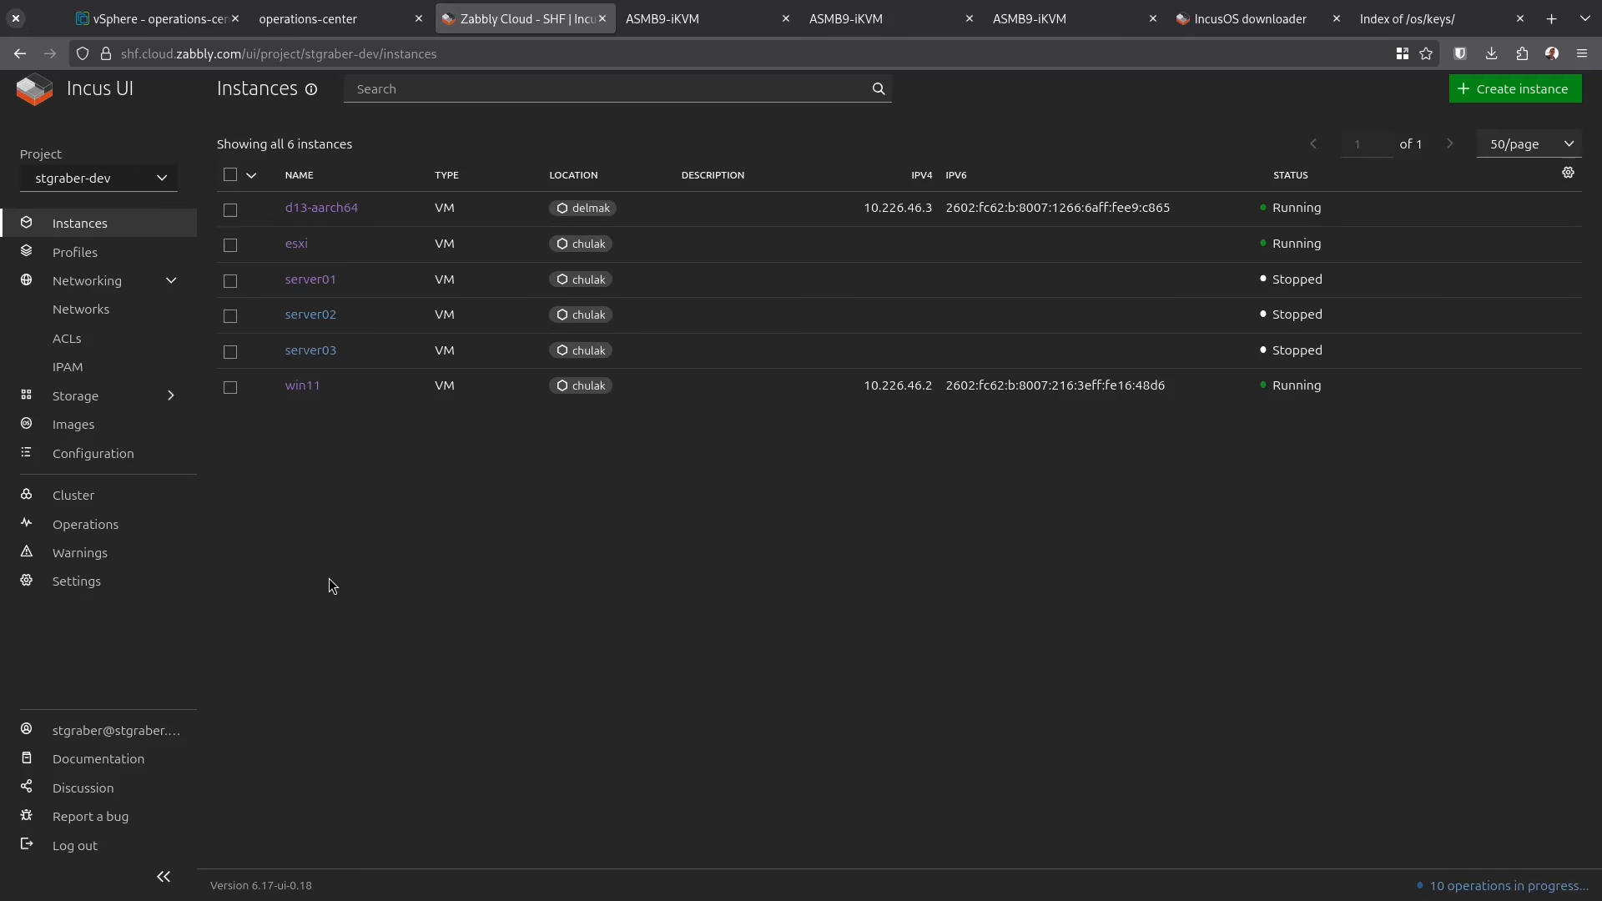
Sign in to the asuras BMC console with the admin username and its password
left_click(284, 15)
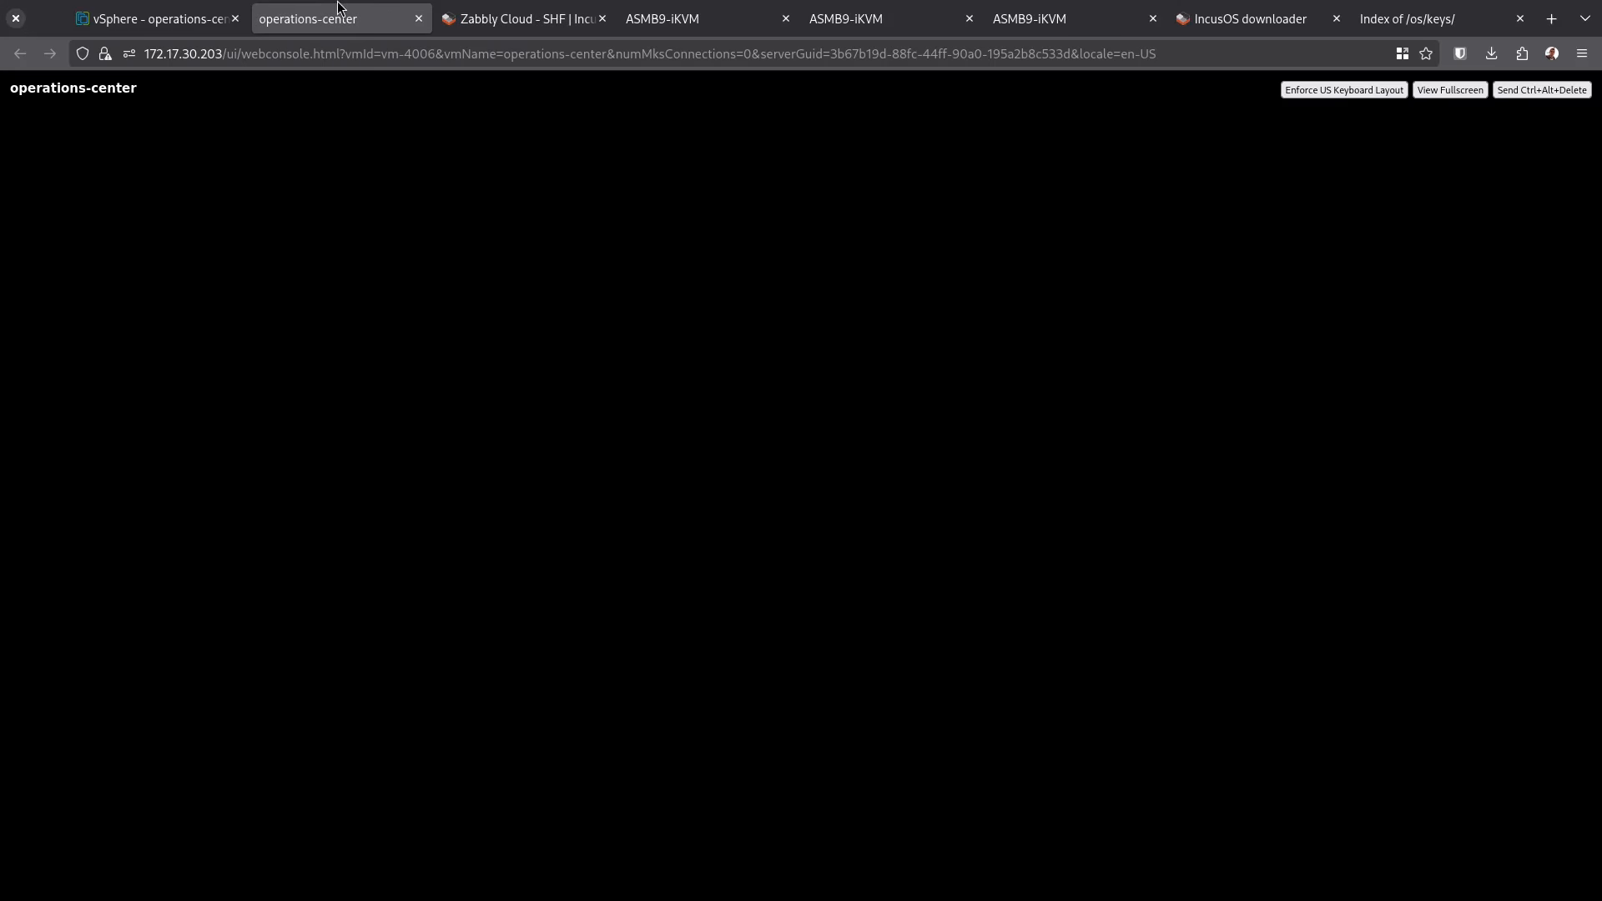
left_click(501, 15)
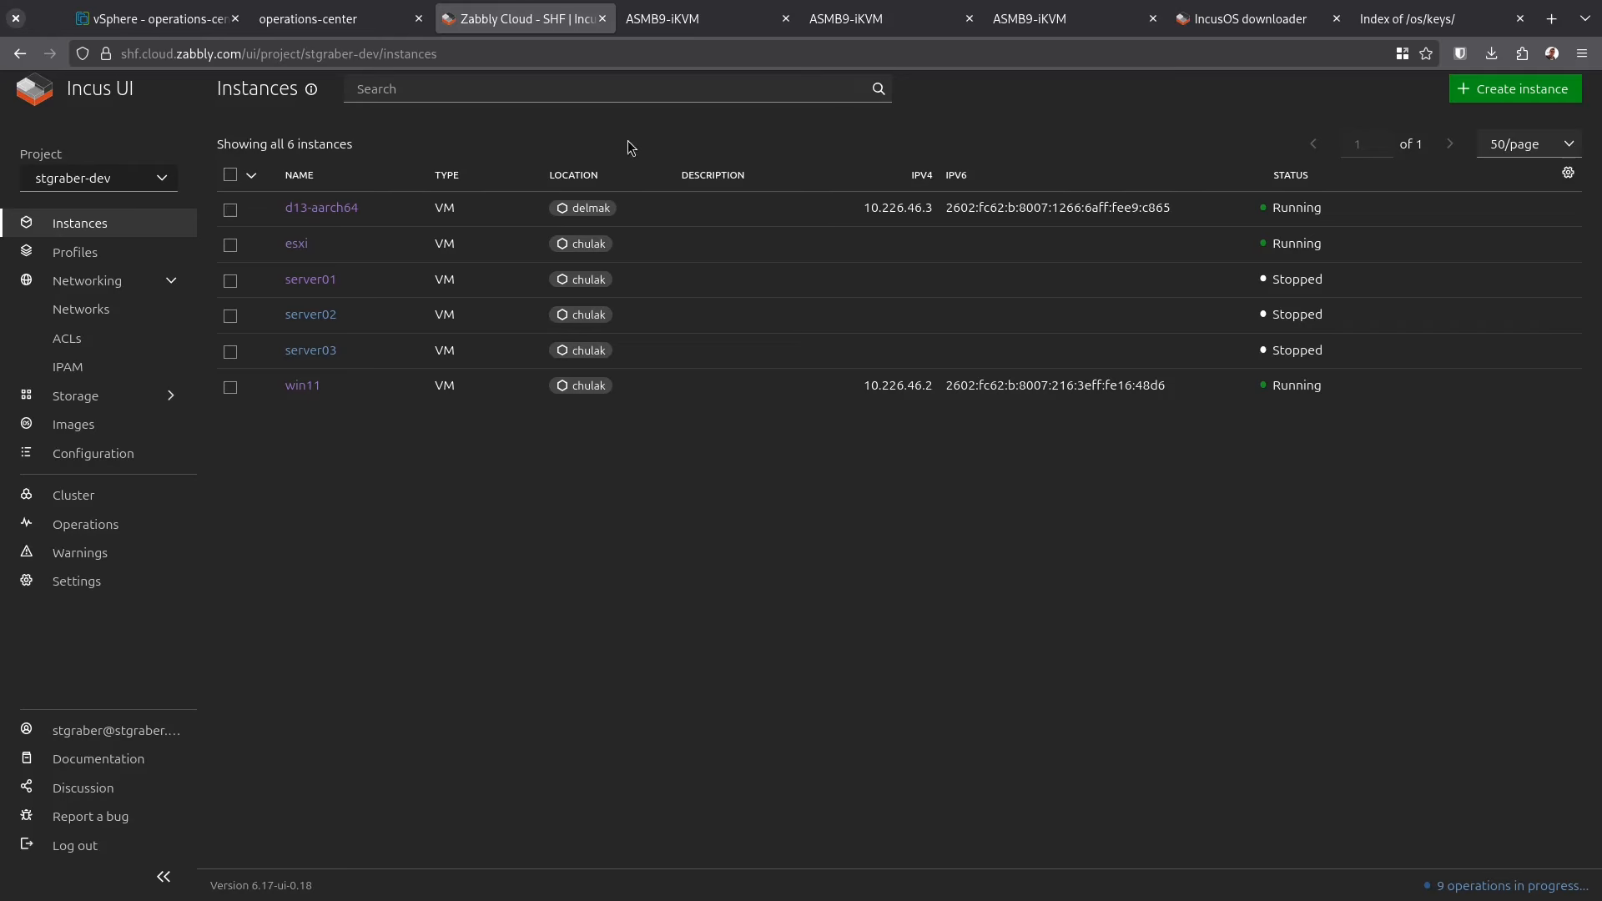
left_click(702, 12)
type("admin")
key("Tab")
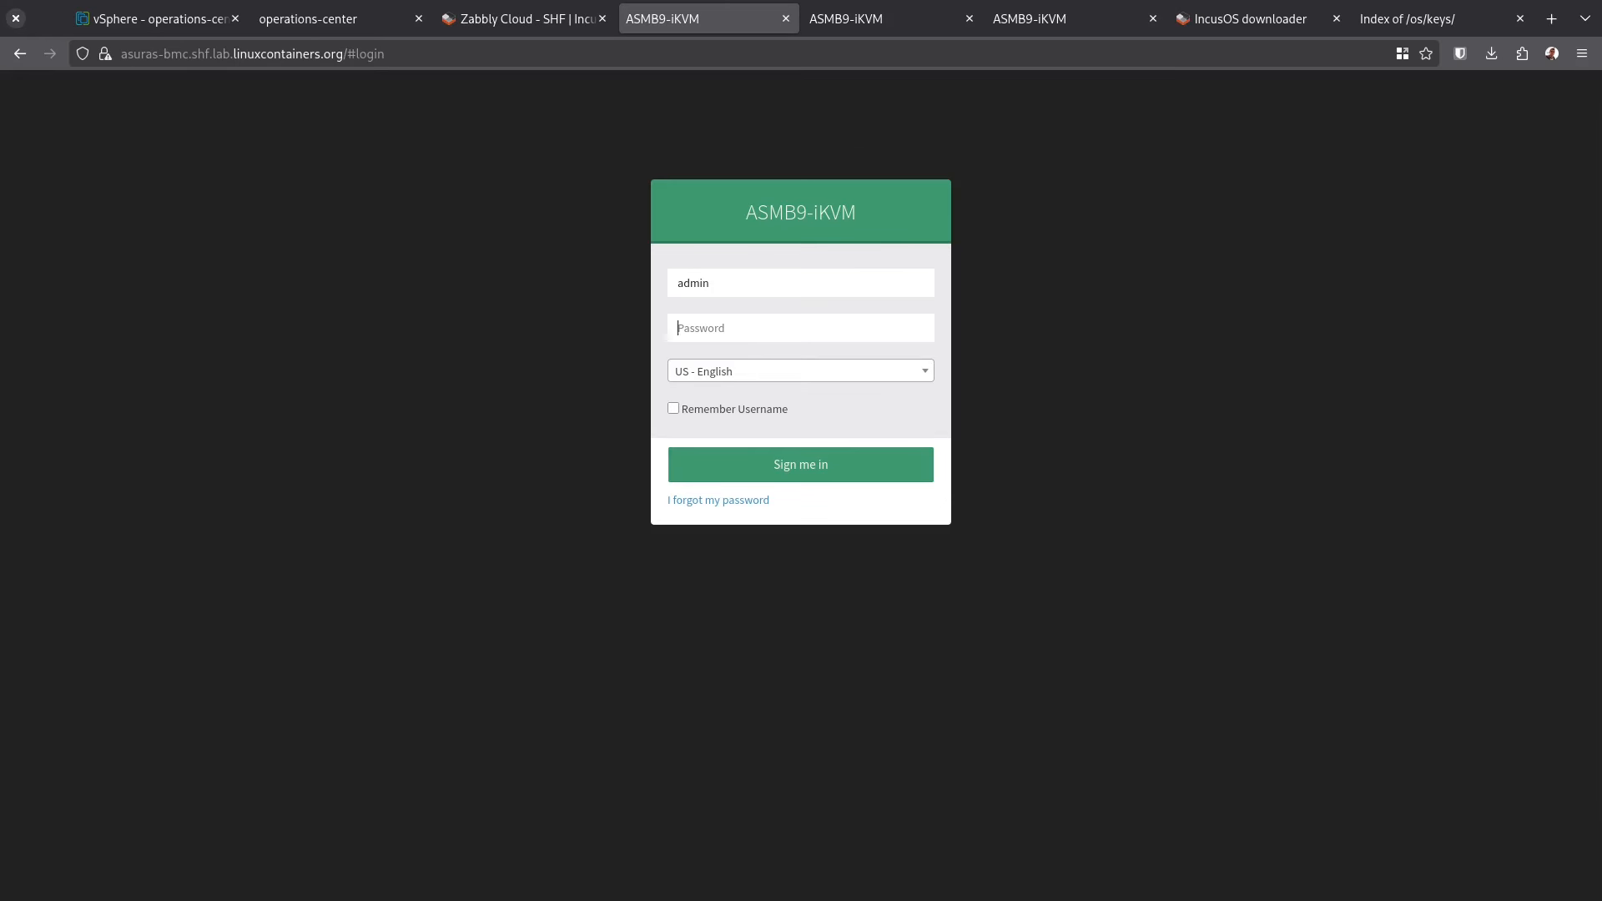
type("admin")
key("Return")
Sign in to the velona BMC console the same way, then open asuras's Remote Control page
left_click(1068, 19)
type("admin")
key("Tab")
type("adm")
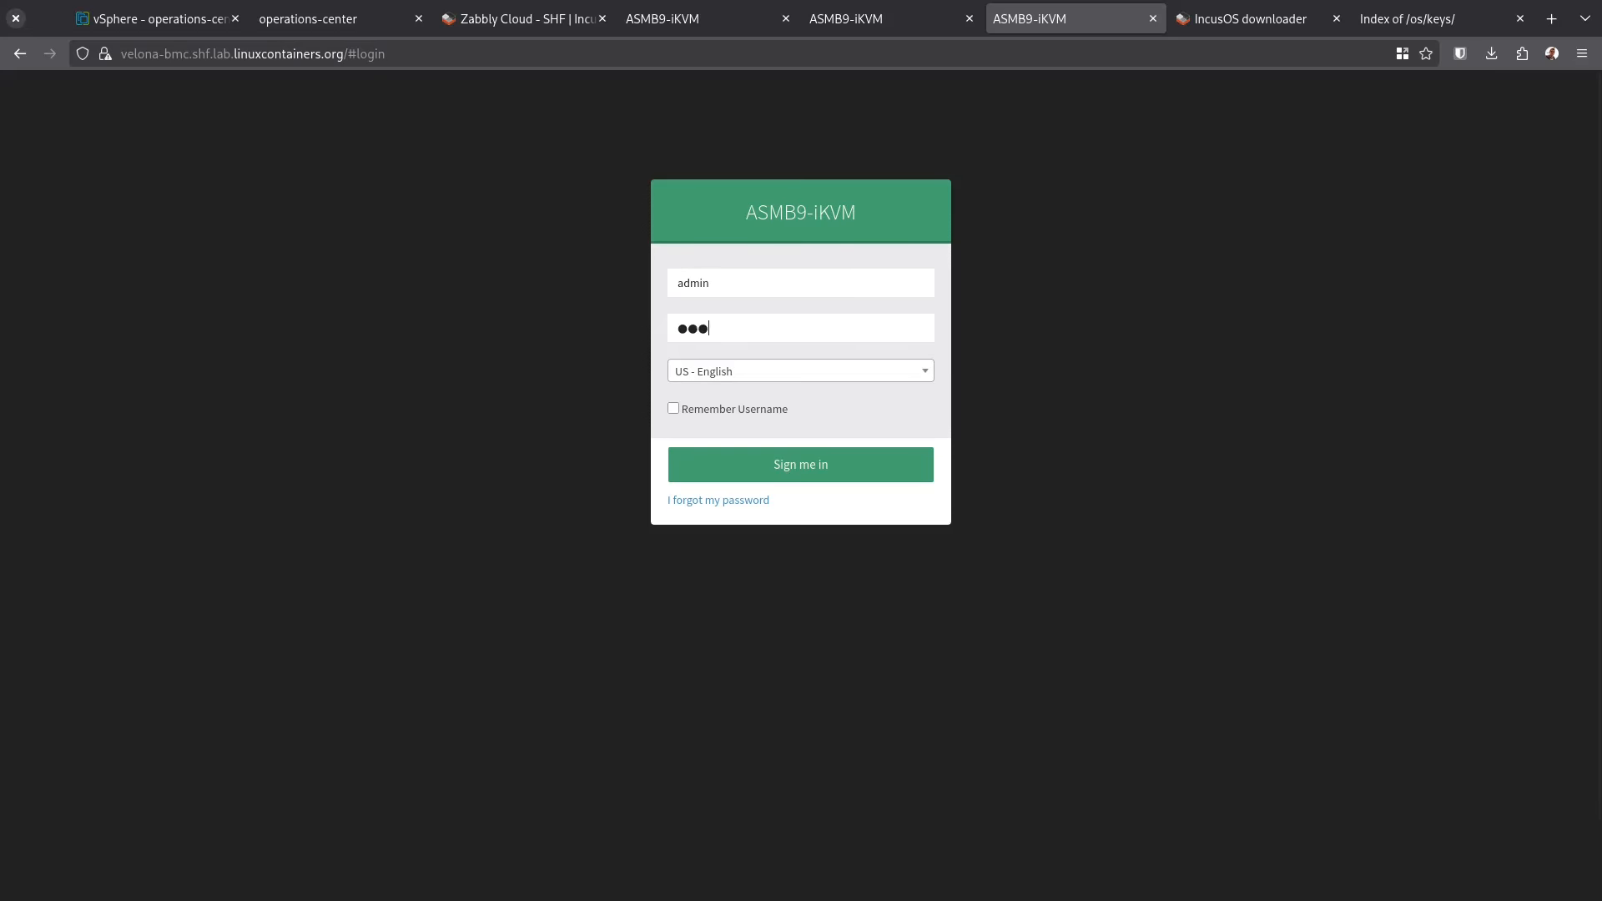
type("in")
key("Return")
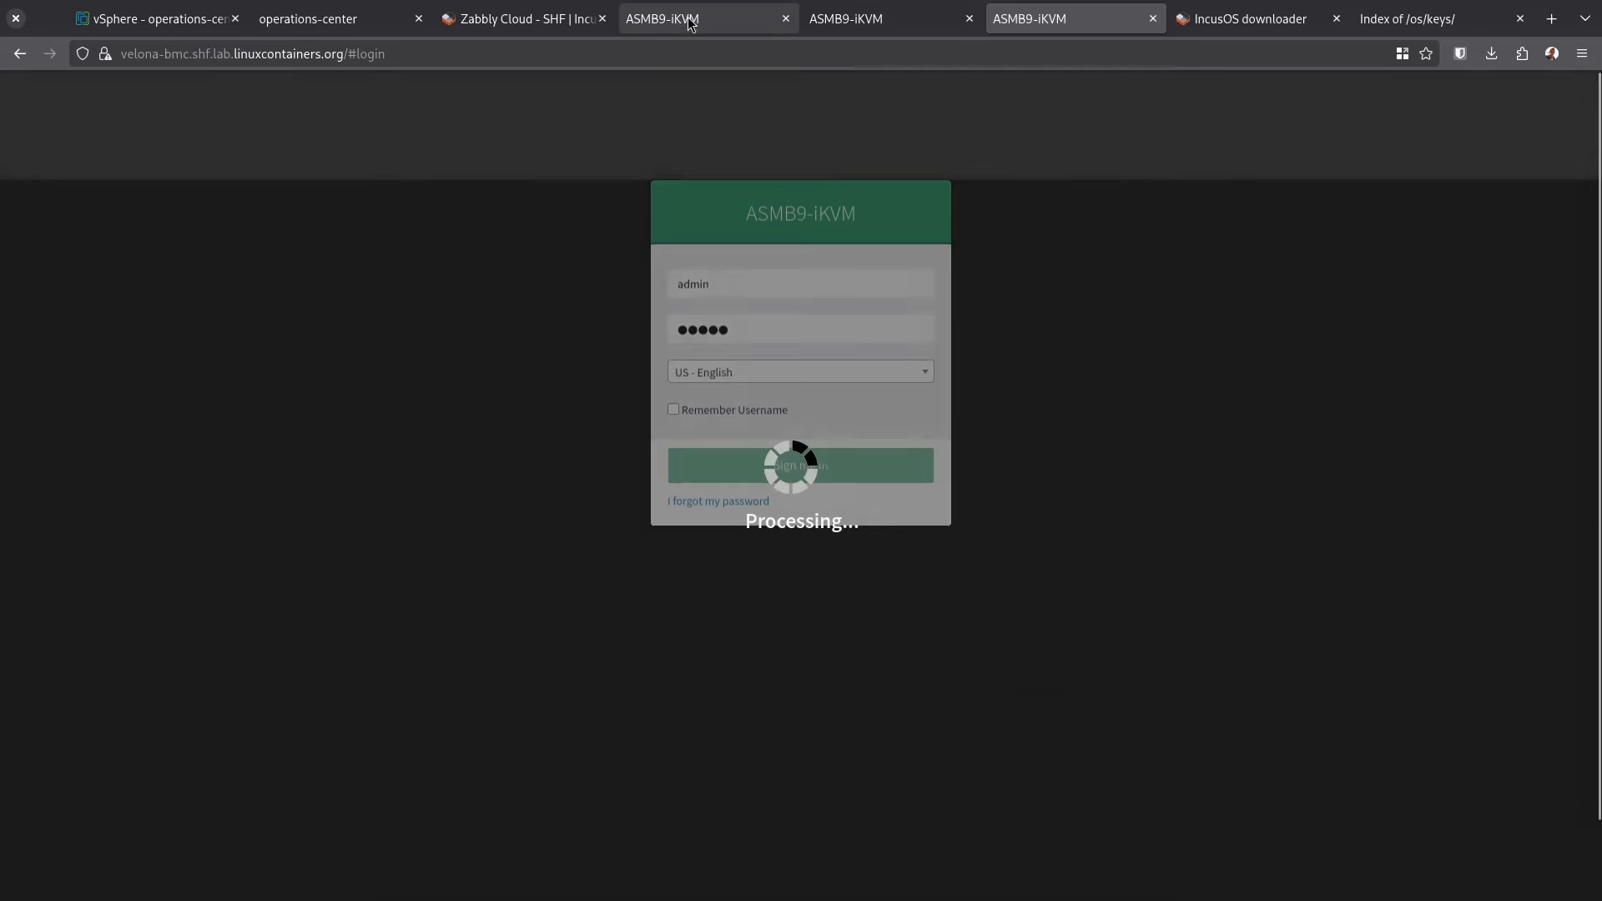
left_click(691, 20)
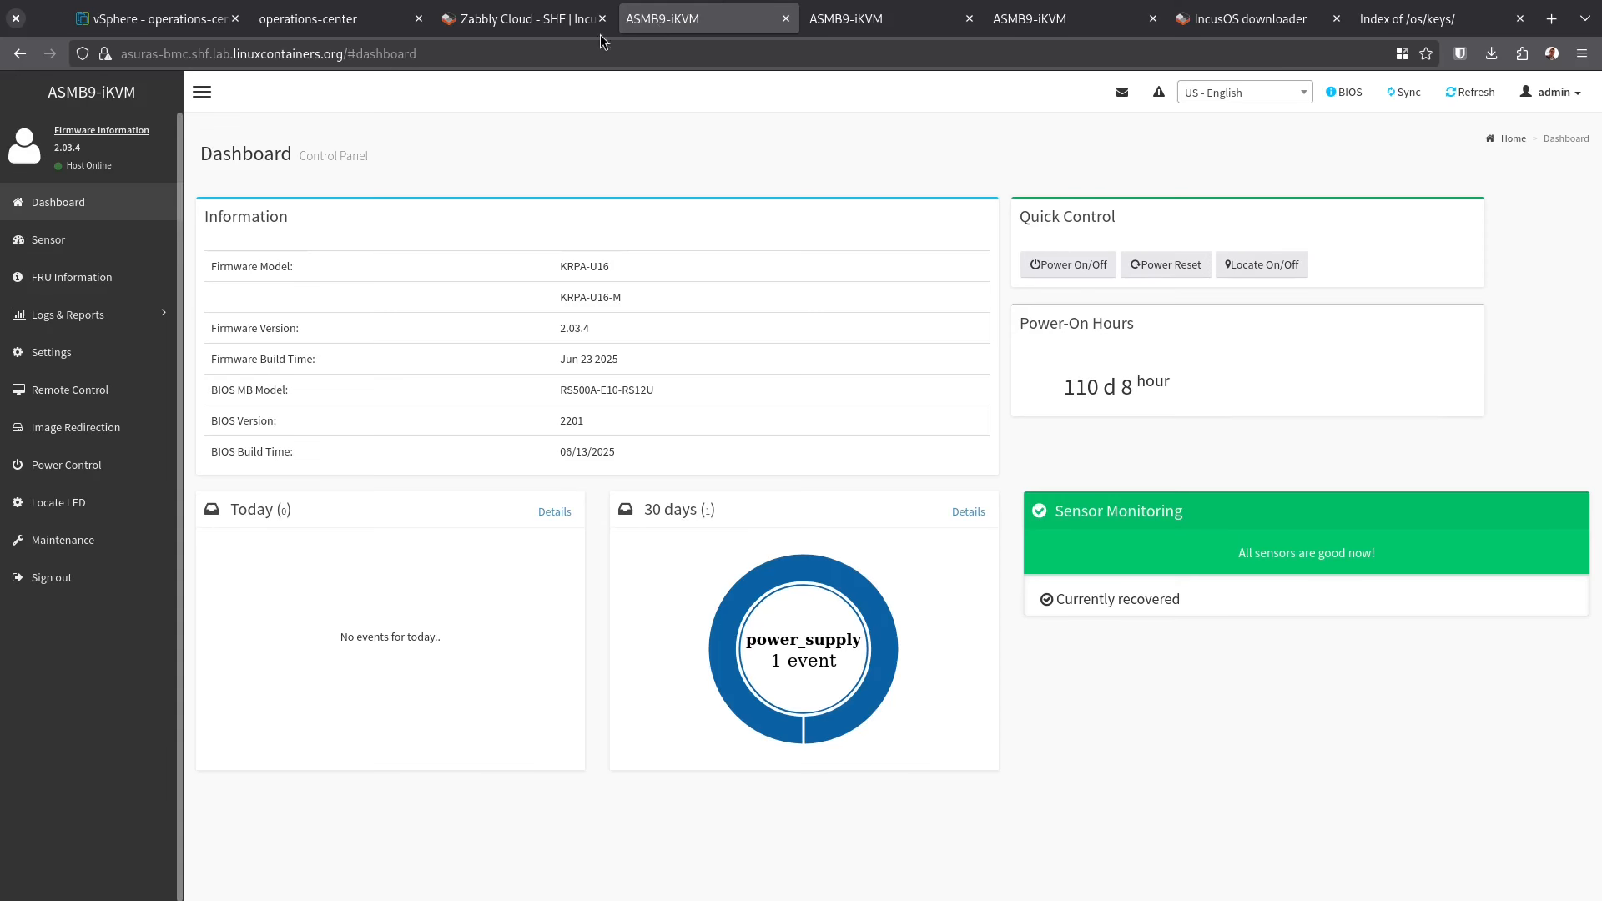
left_click(73, 389)
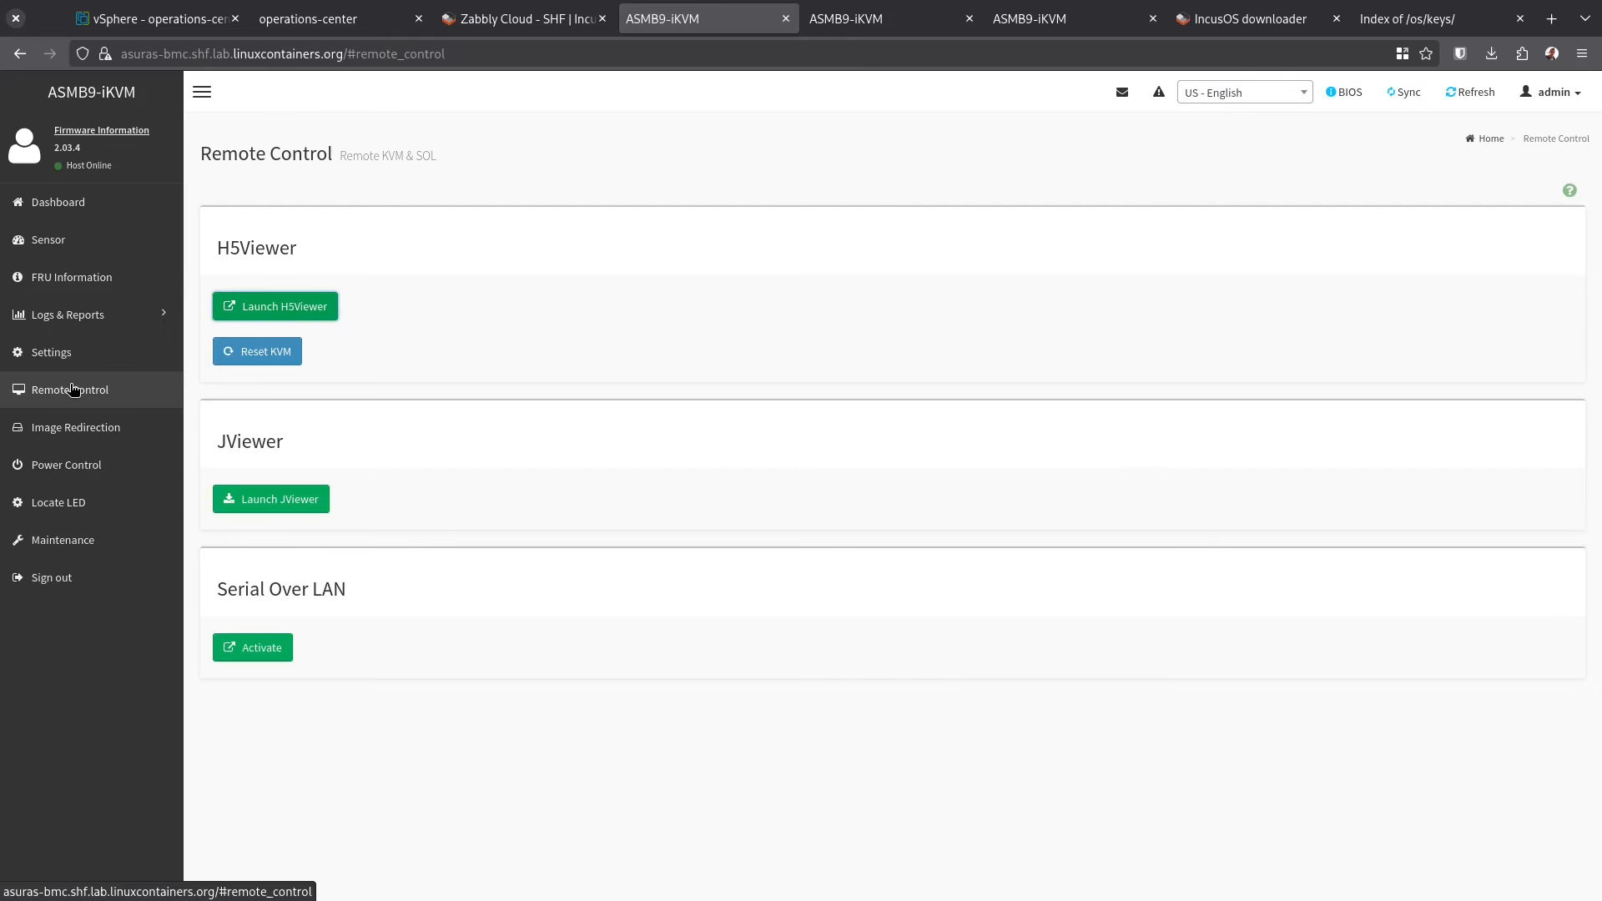
Check asuras's H5Viewer screen shows IncusOS ready, close it, and switch to the entak dashboard
left_click(310, 309)
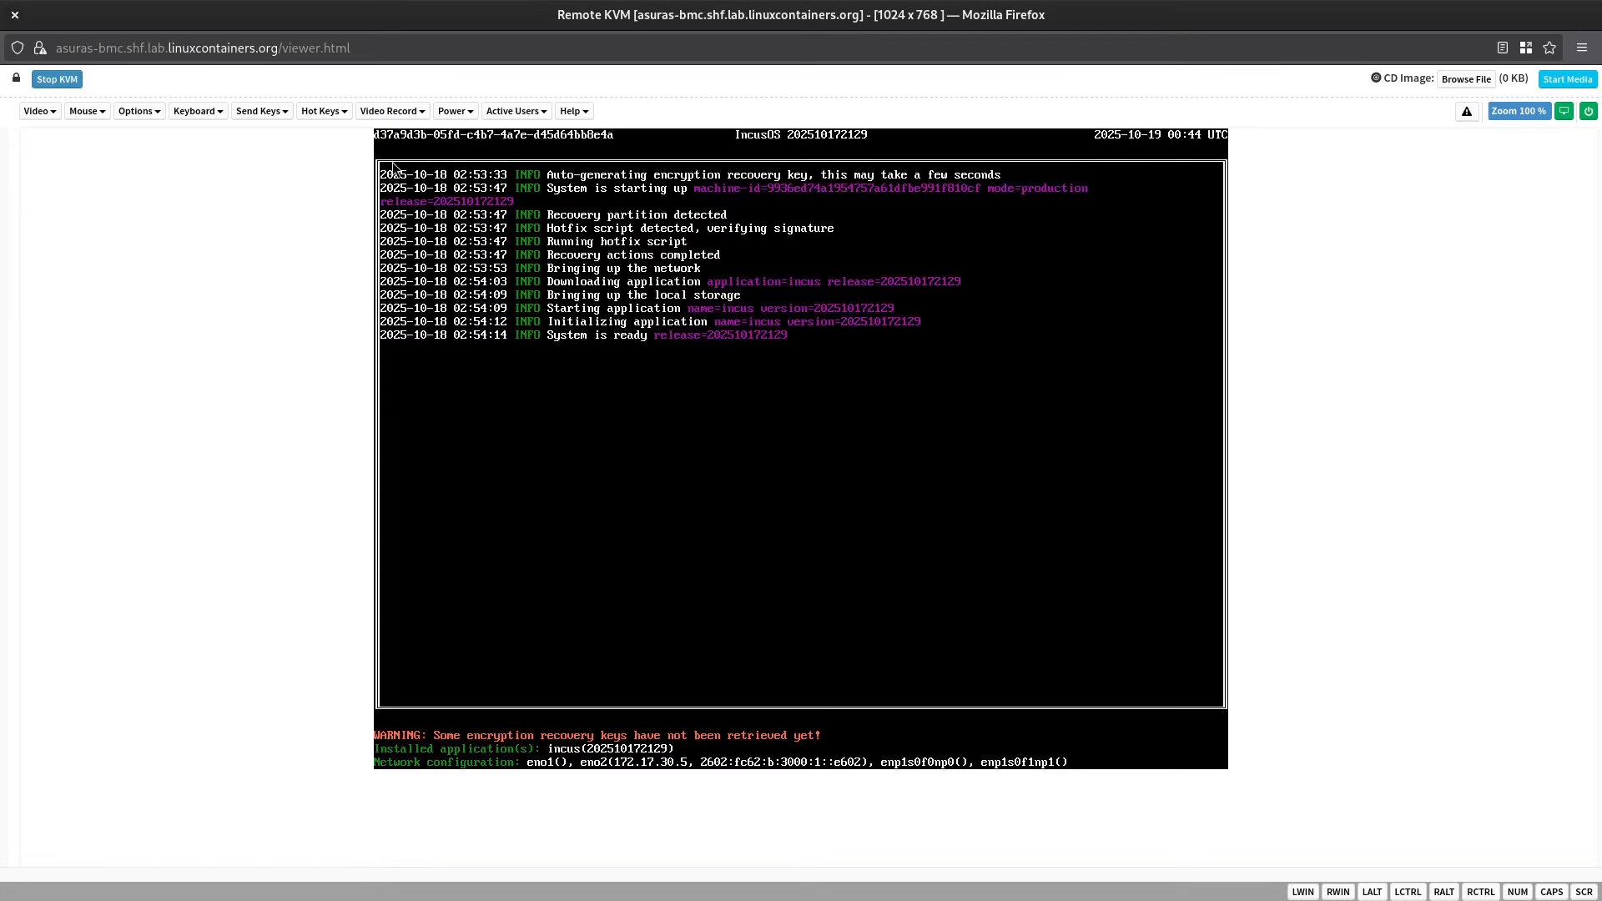
left_click(15, 15)
left_click(900, 13)
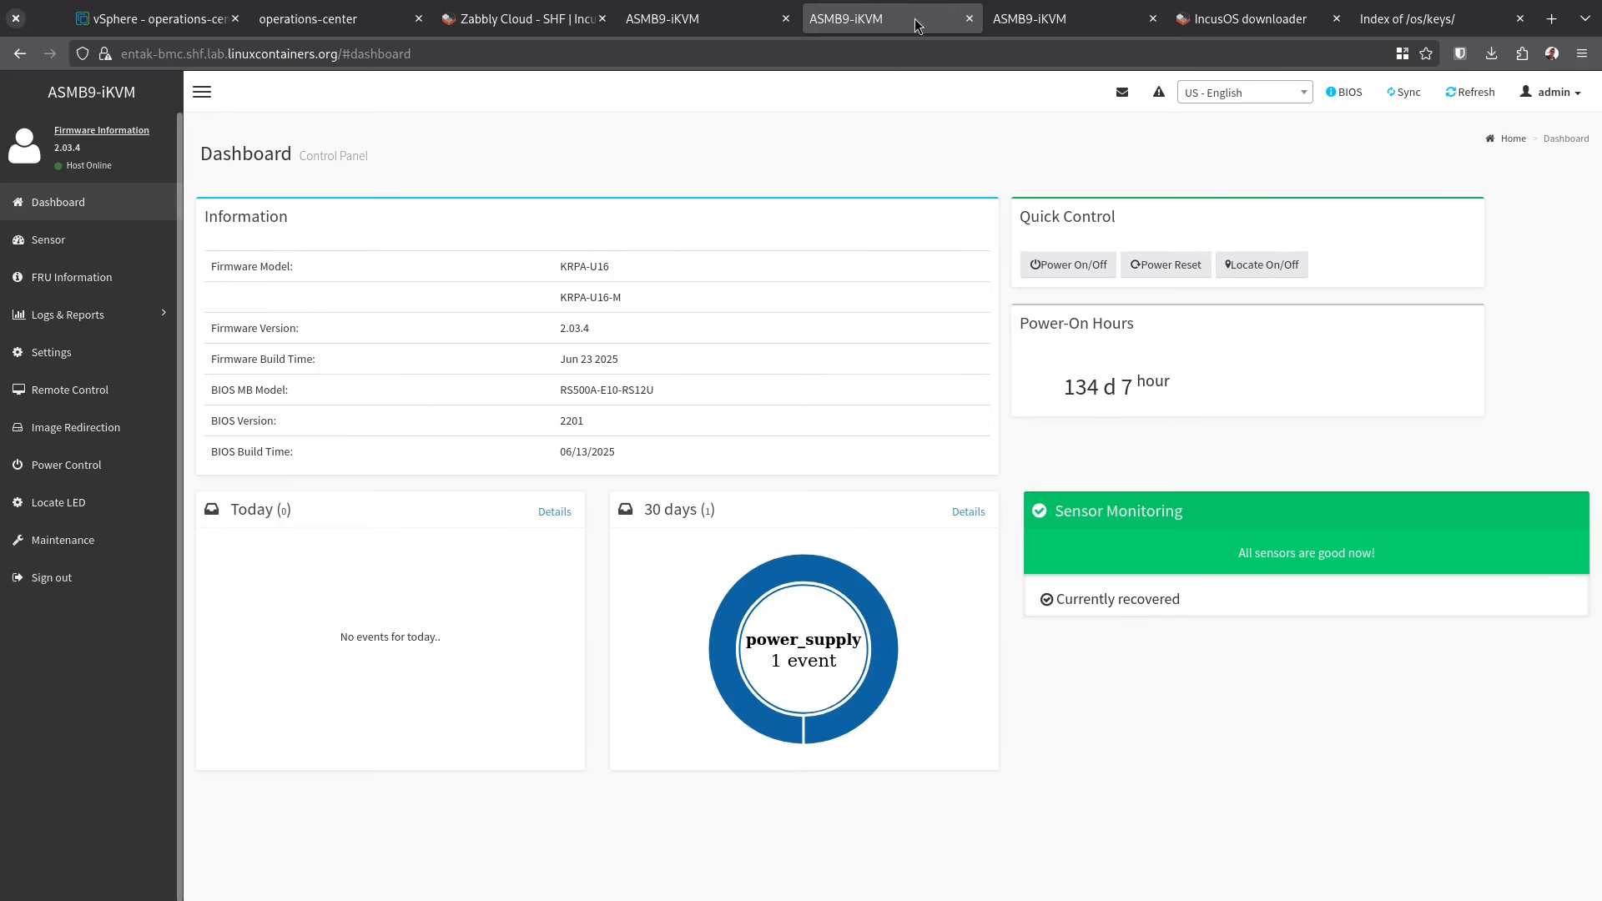
Launch the velona server's H5Viewer remote console from Remote Control
left_click(1043, 18)
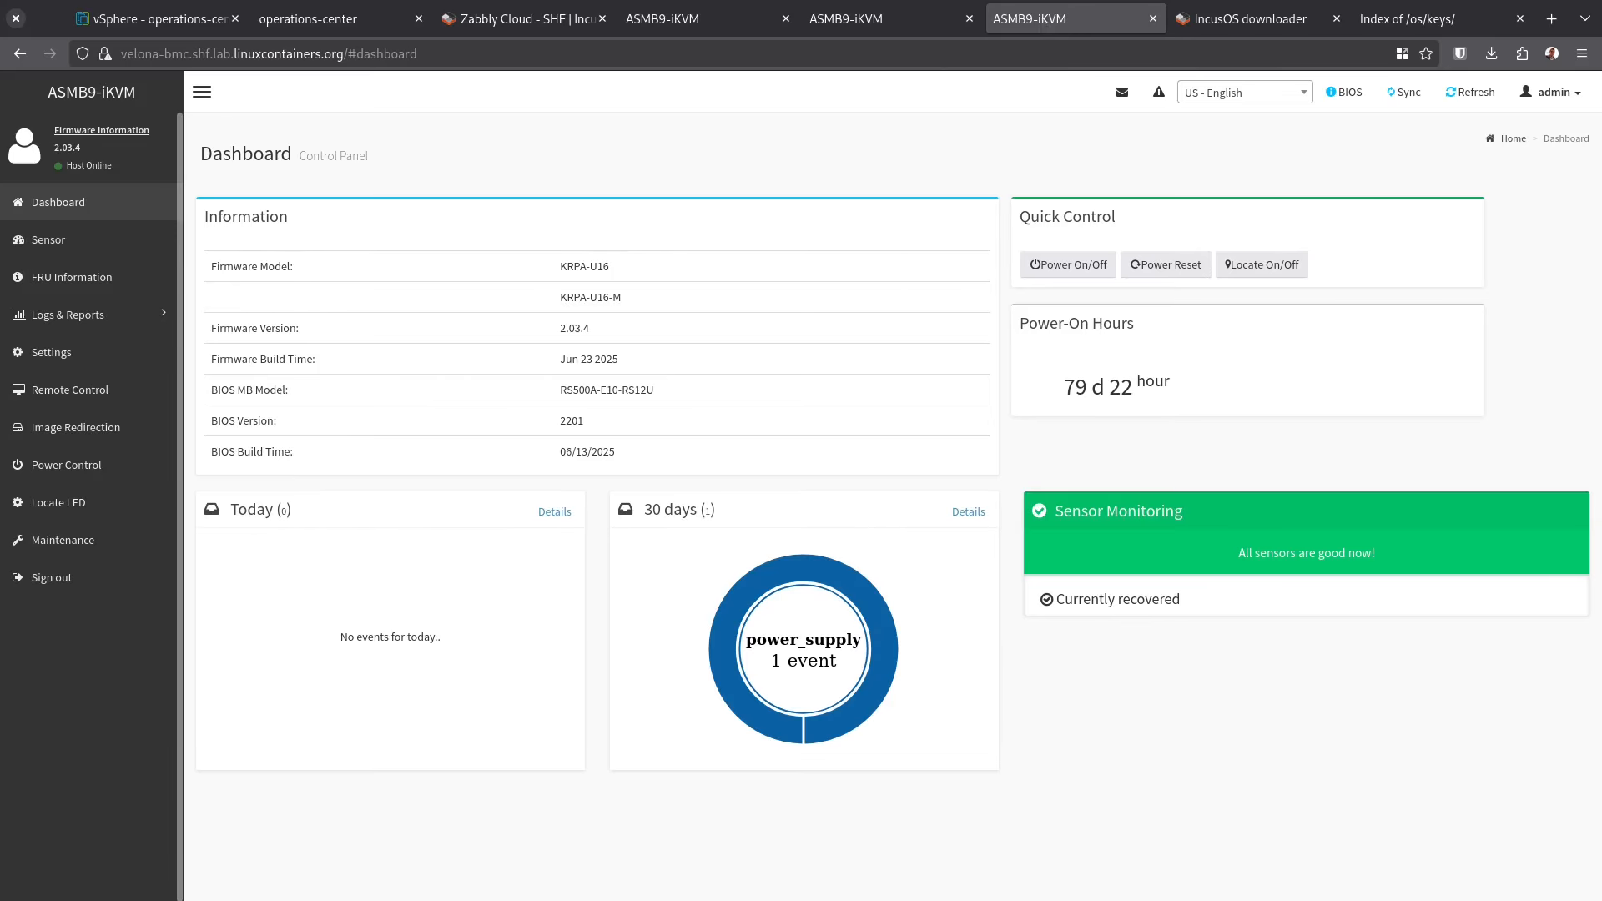
left_click(130, 396)
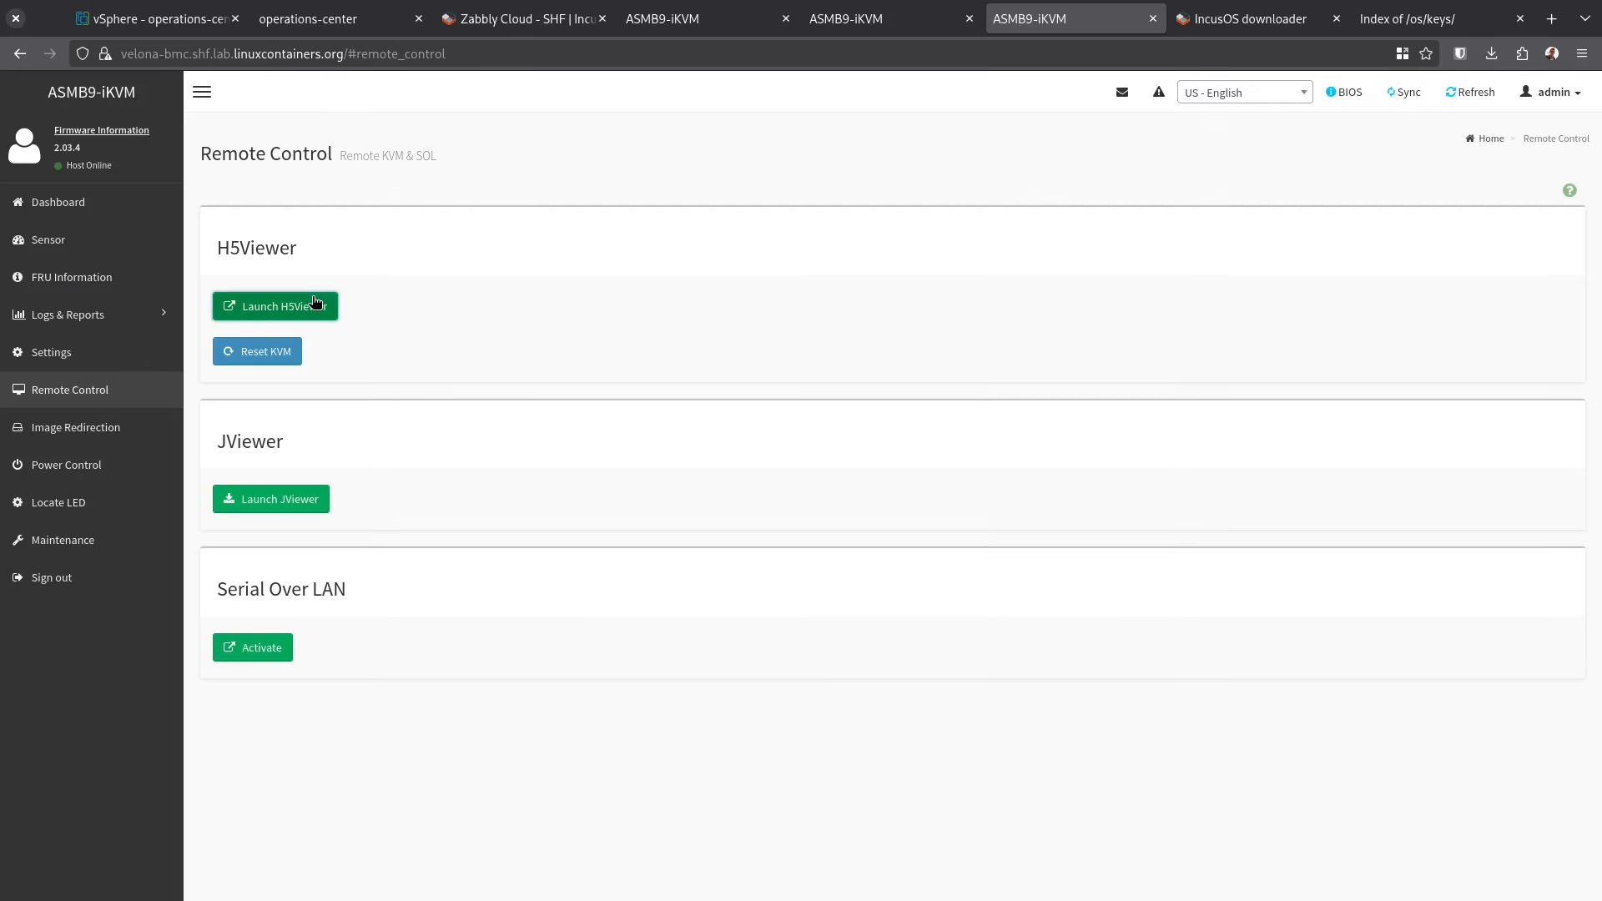
left_click(312, 302)
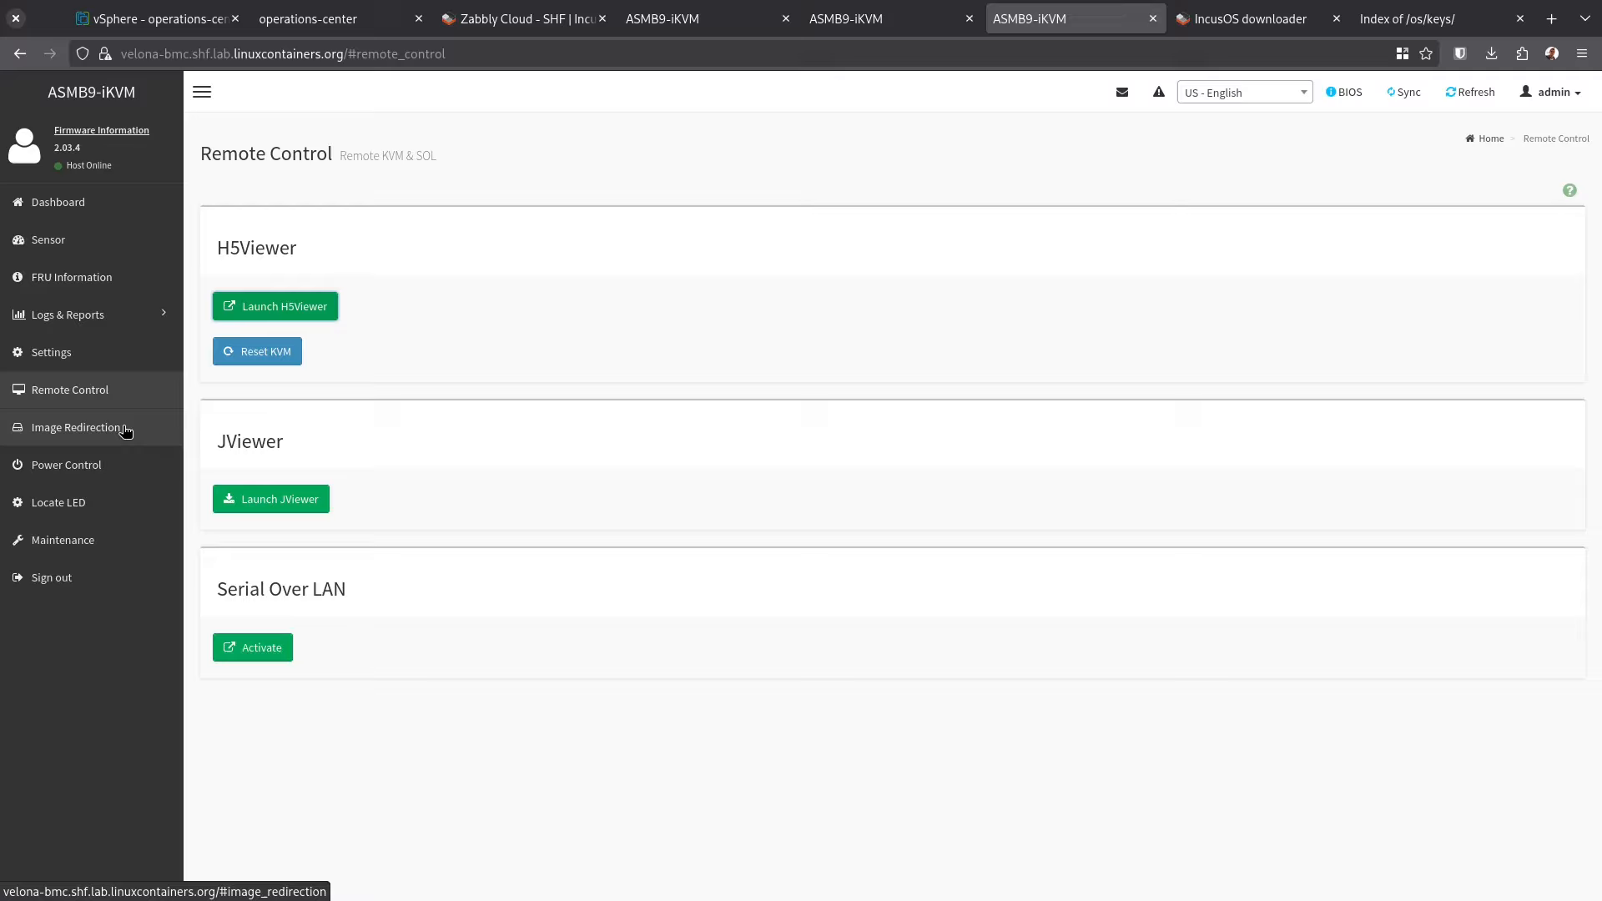
Confirm velona's Remote Images CD/DVD keeps the Debian image, then bring up the operations-center console
left_click(127, 428)
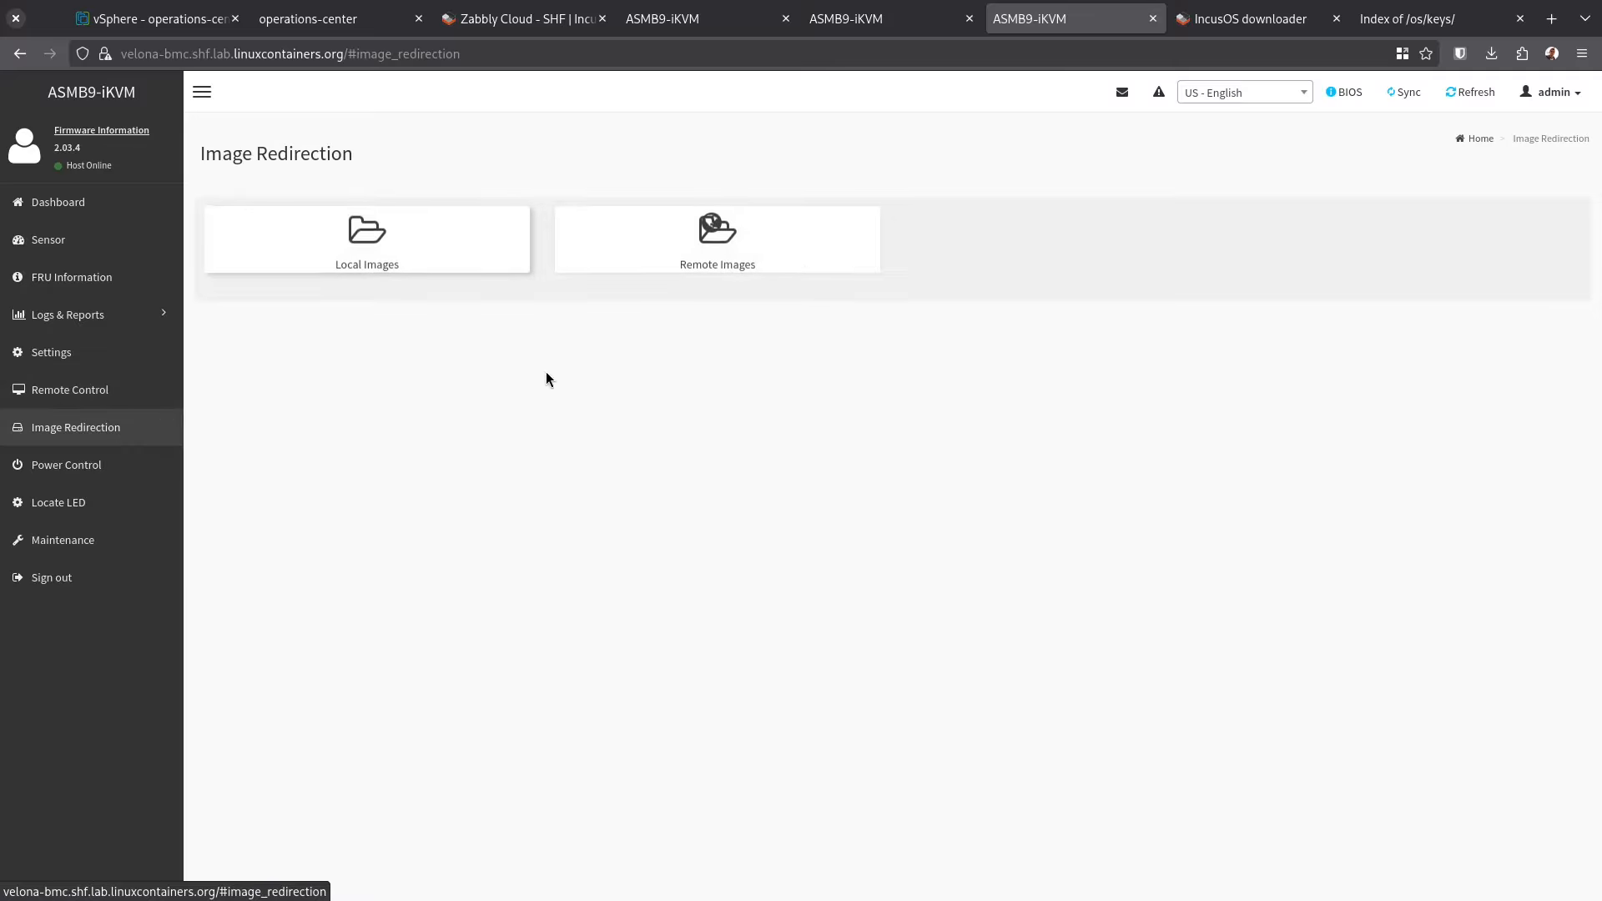
left_click(805, 243)
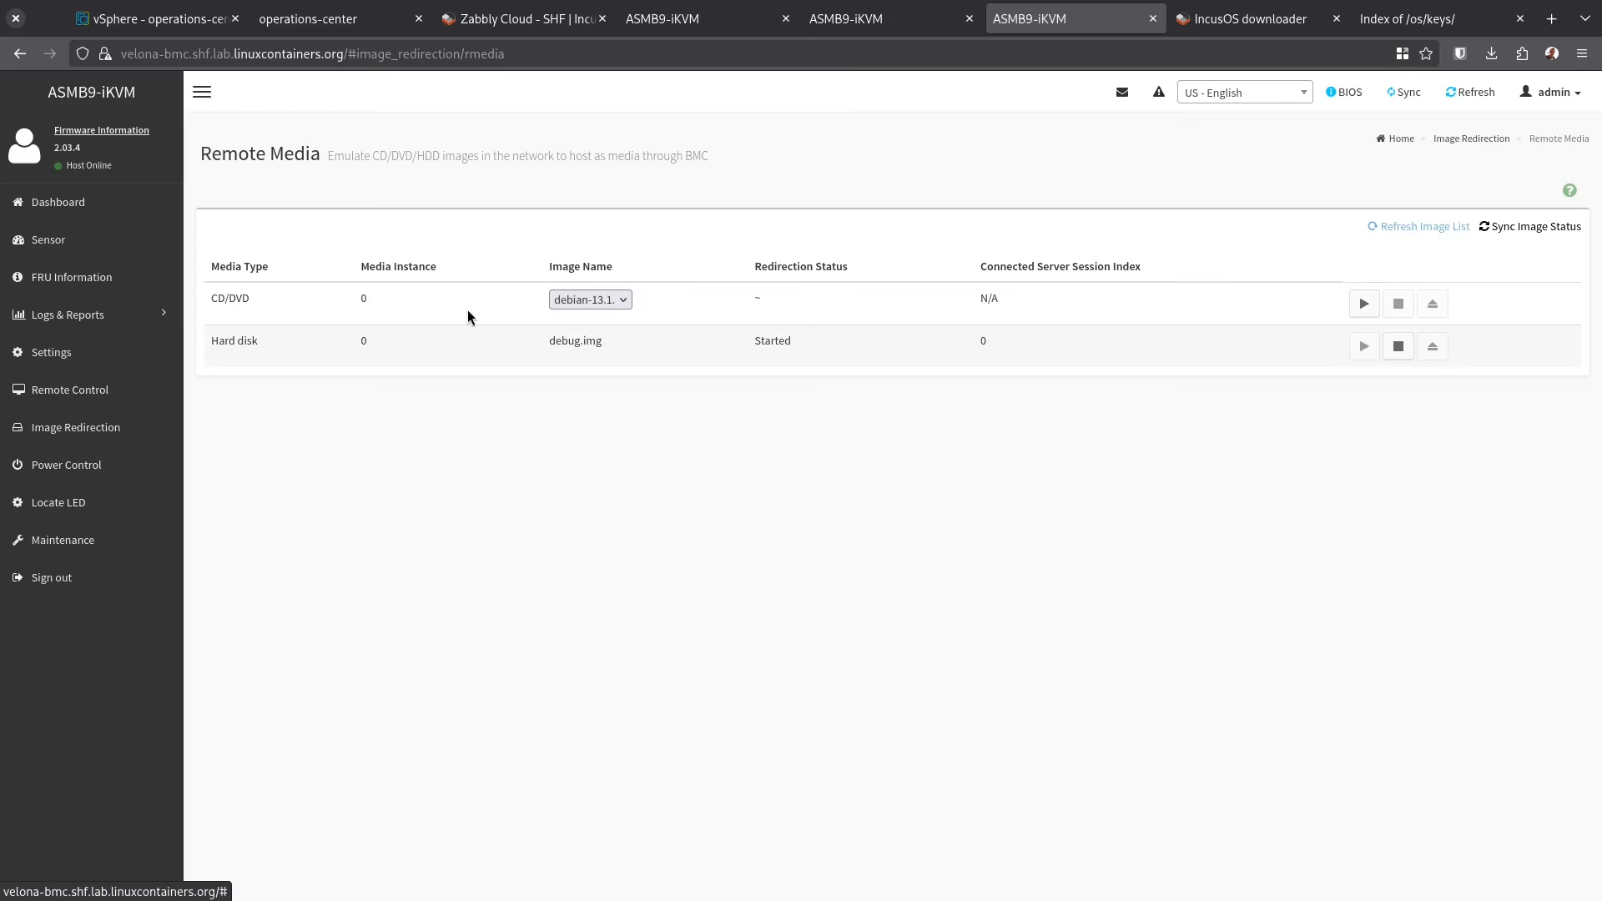
left_click(609, 298)
left_click(609, 298)
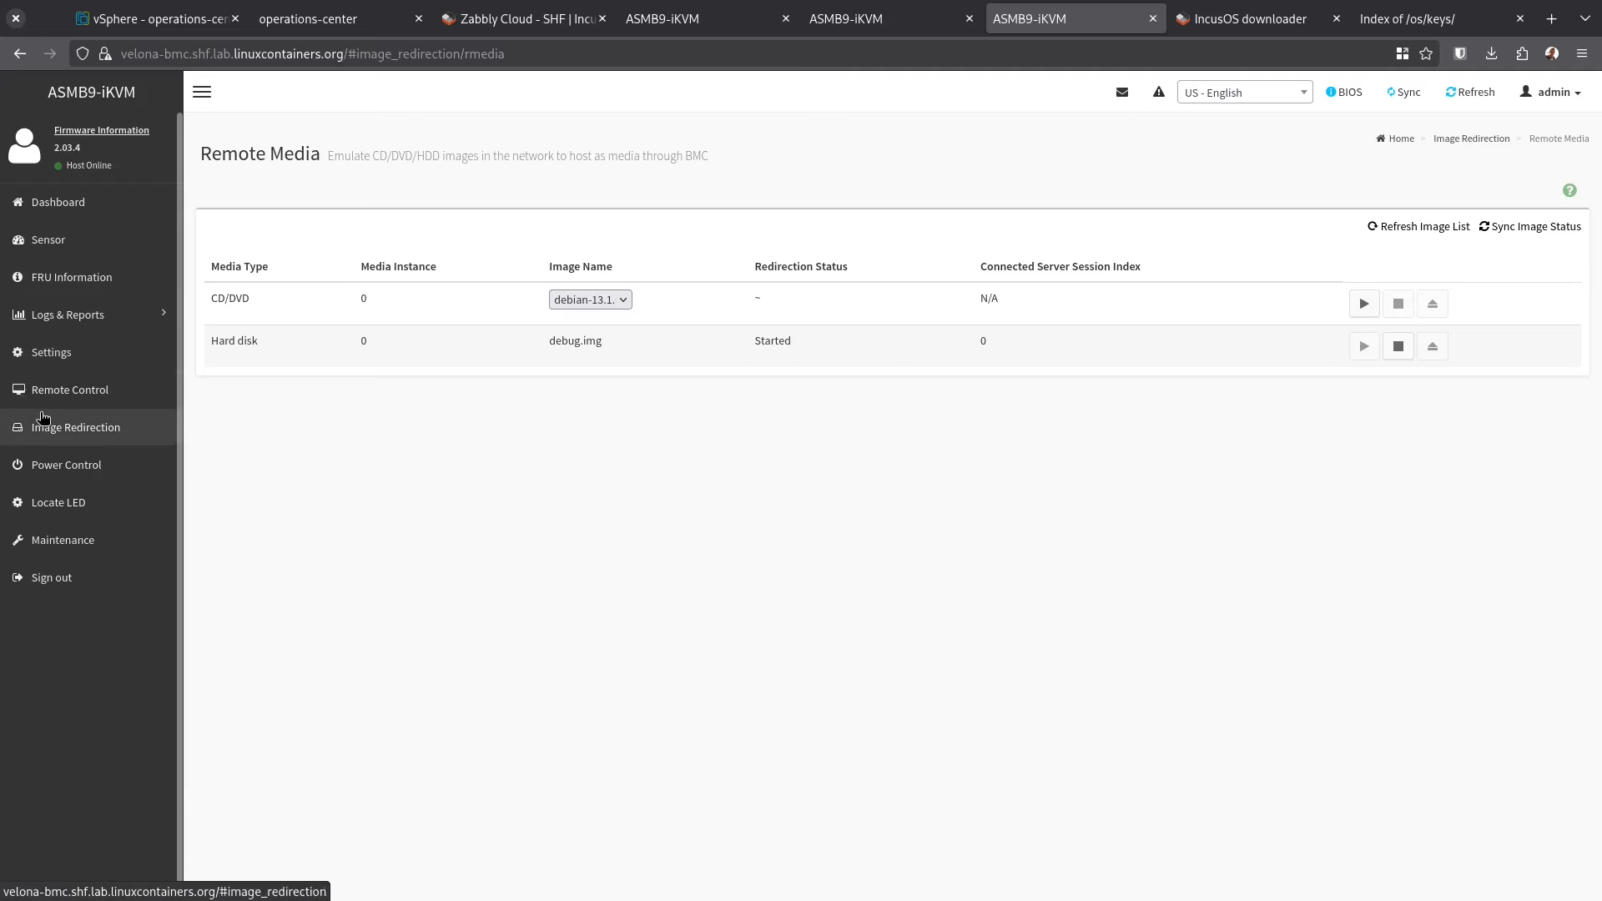
left_click(70, 390)
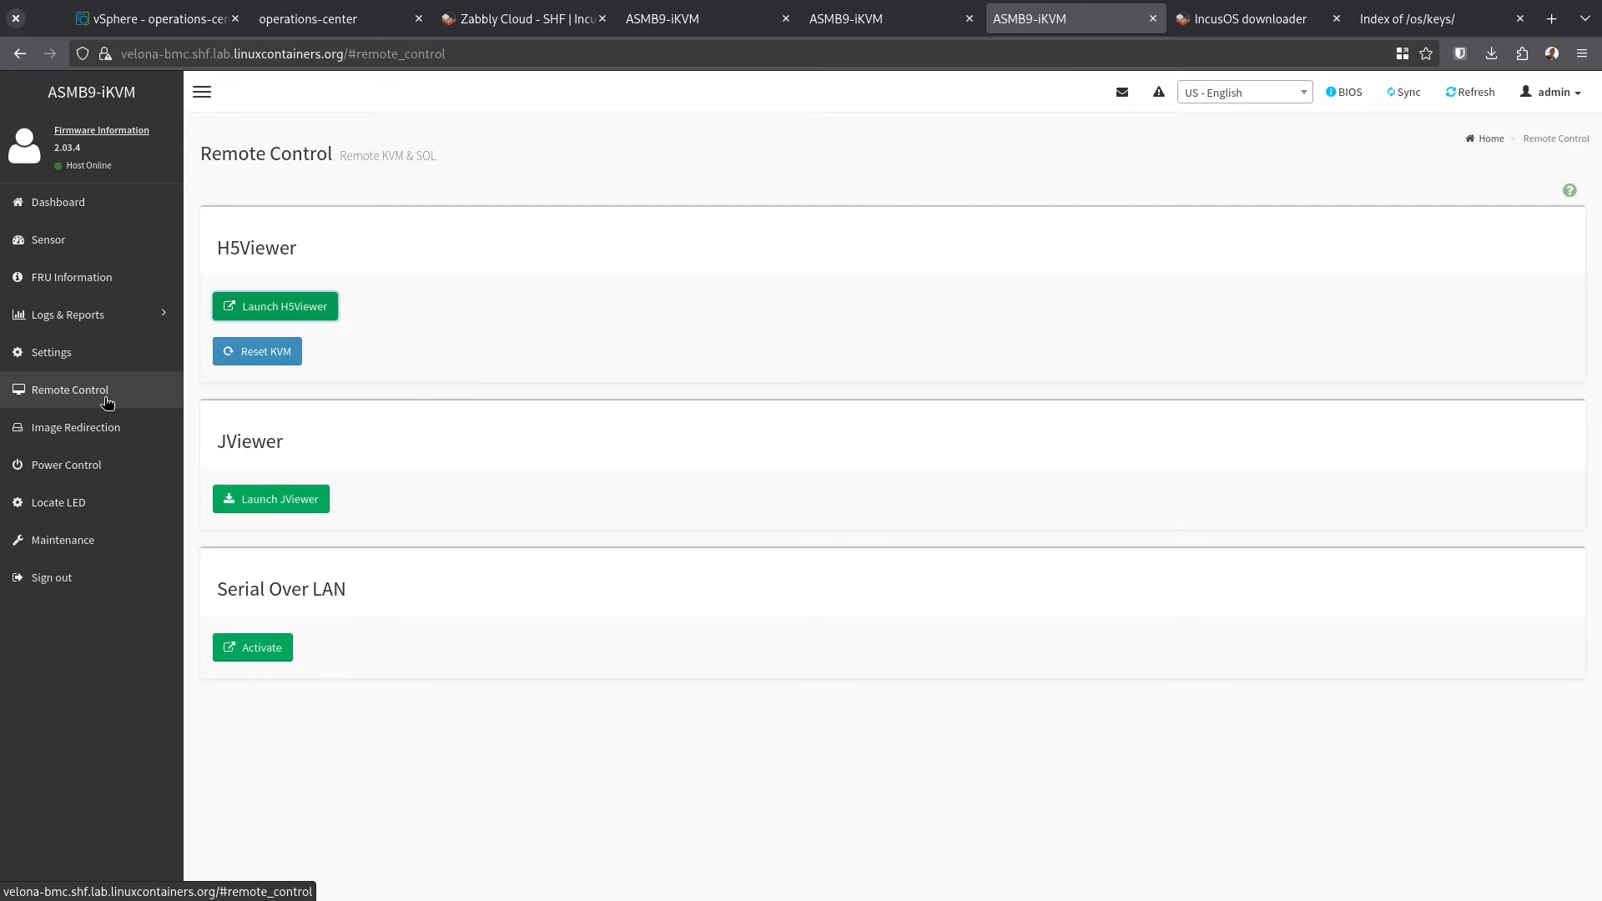
left_click(317, 15)
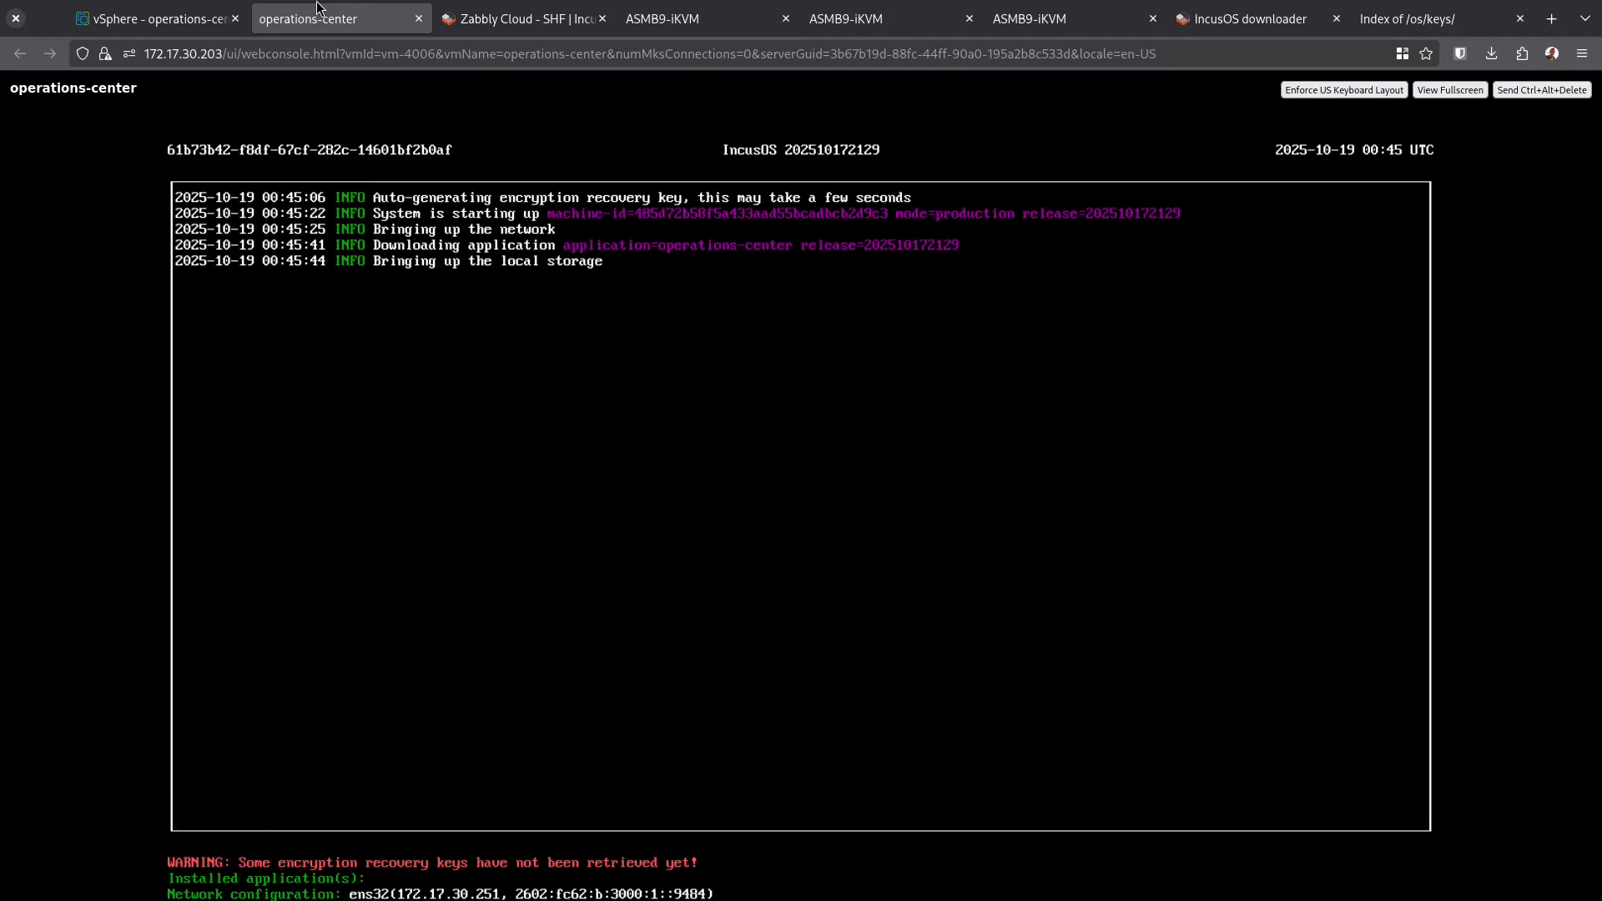
key("ctrl+t")
type("https://172.17.30.251:8443")
key("Return")
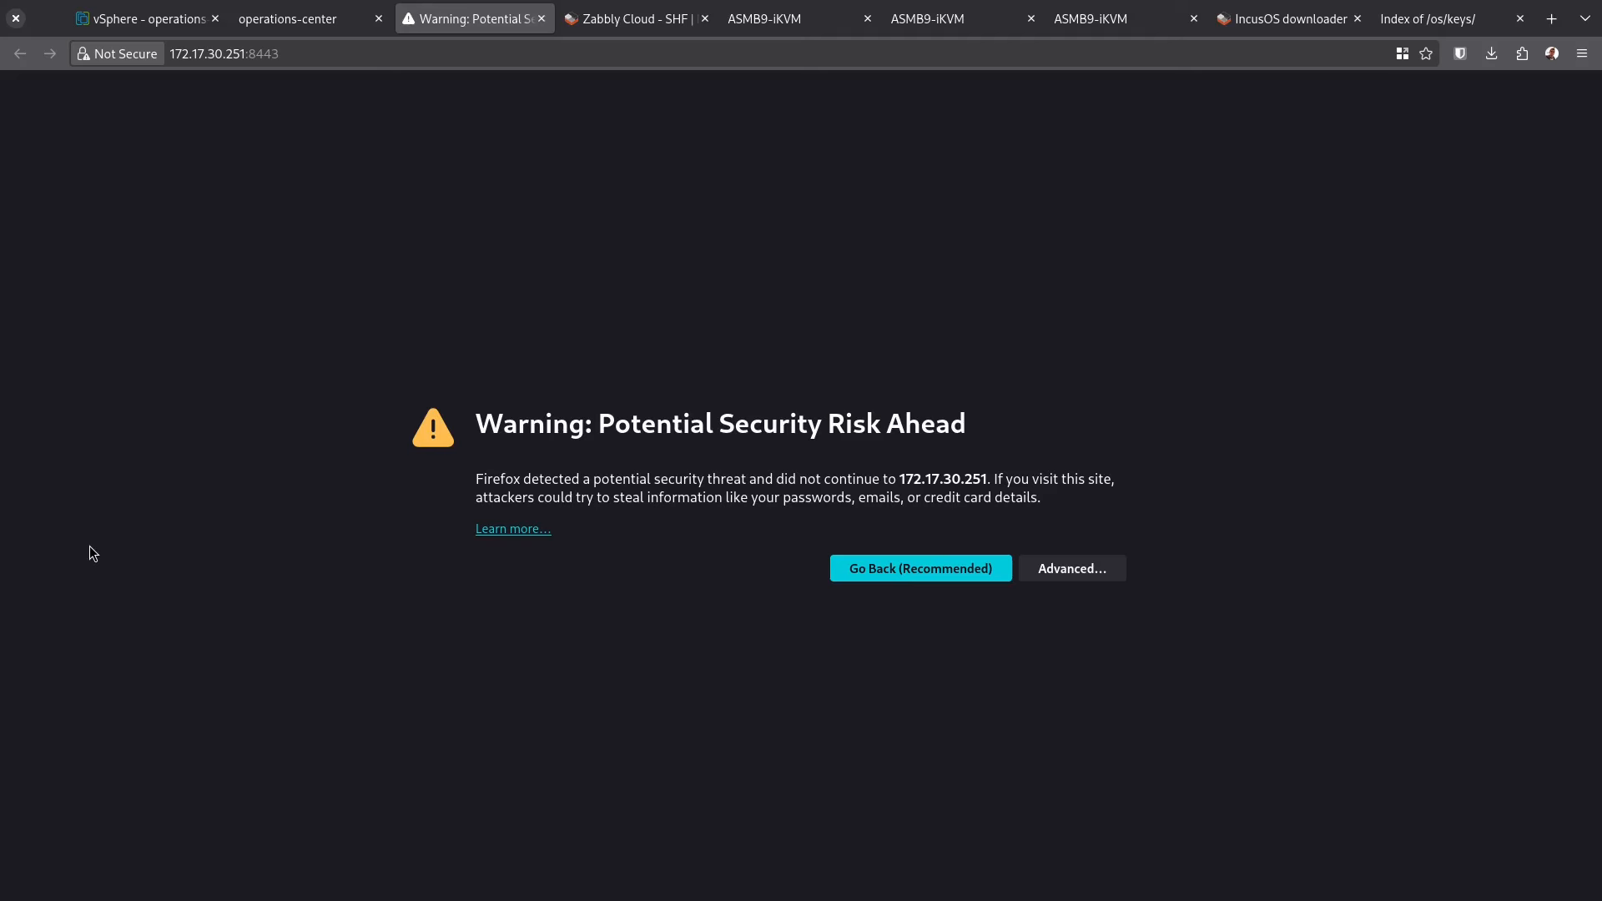
Accept the self-signed certificate risk and send the client certificate to reach the welcome page
left_click(1090, 564)
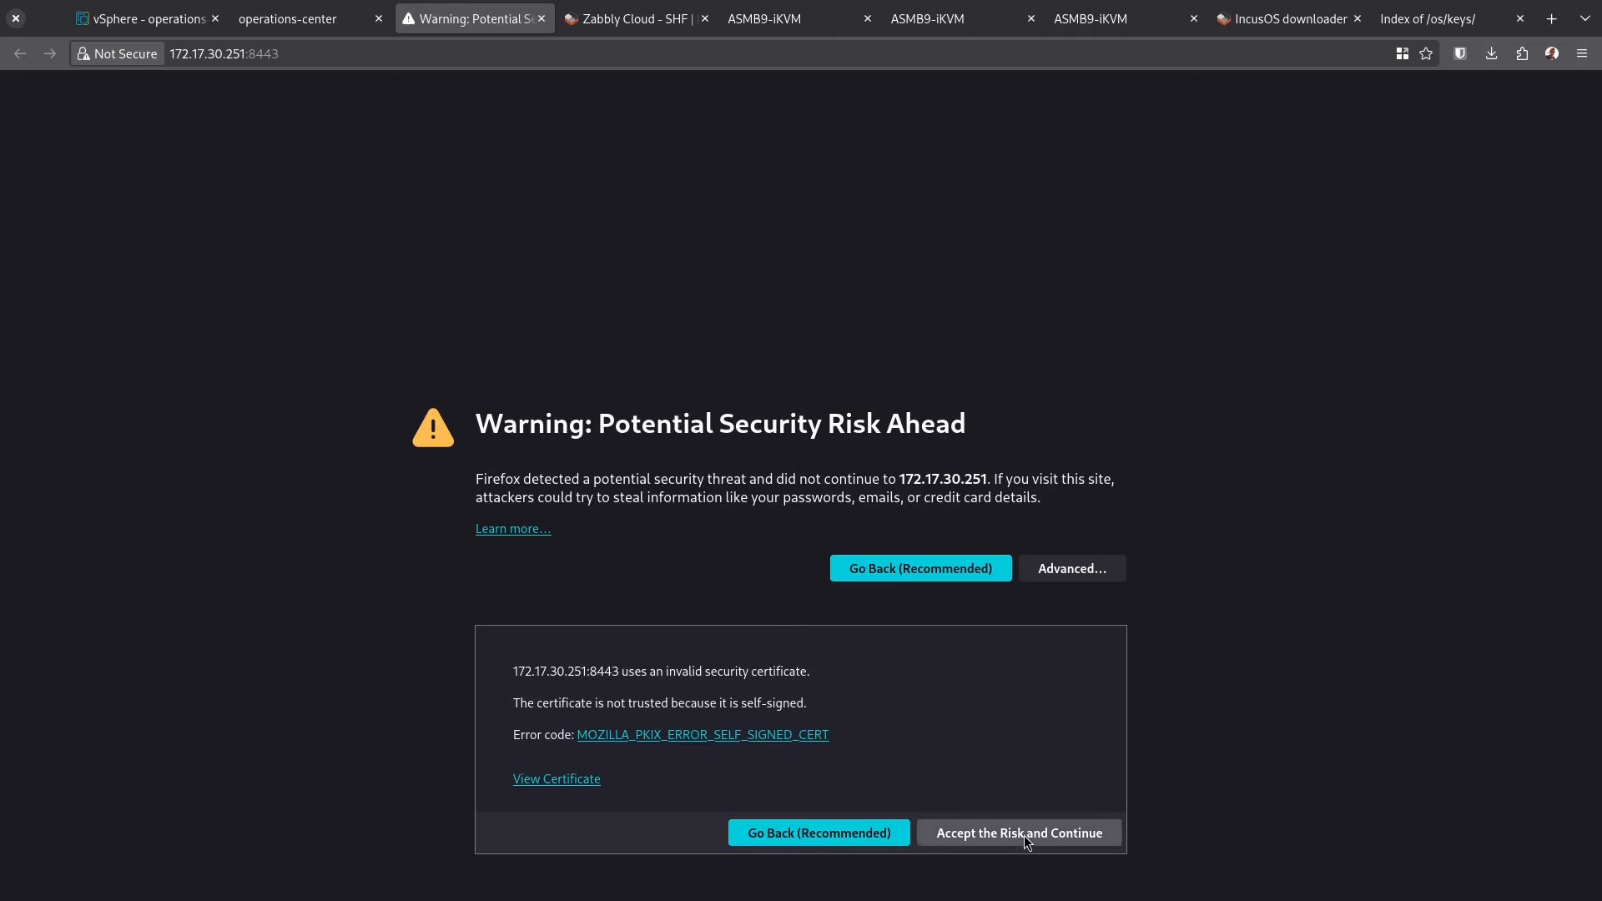
left_click(1023, 834)
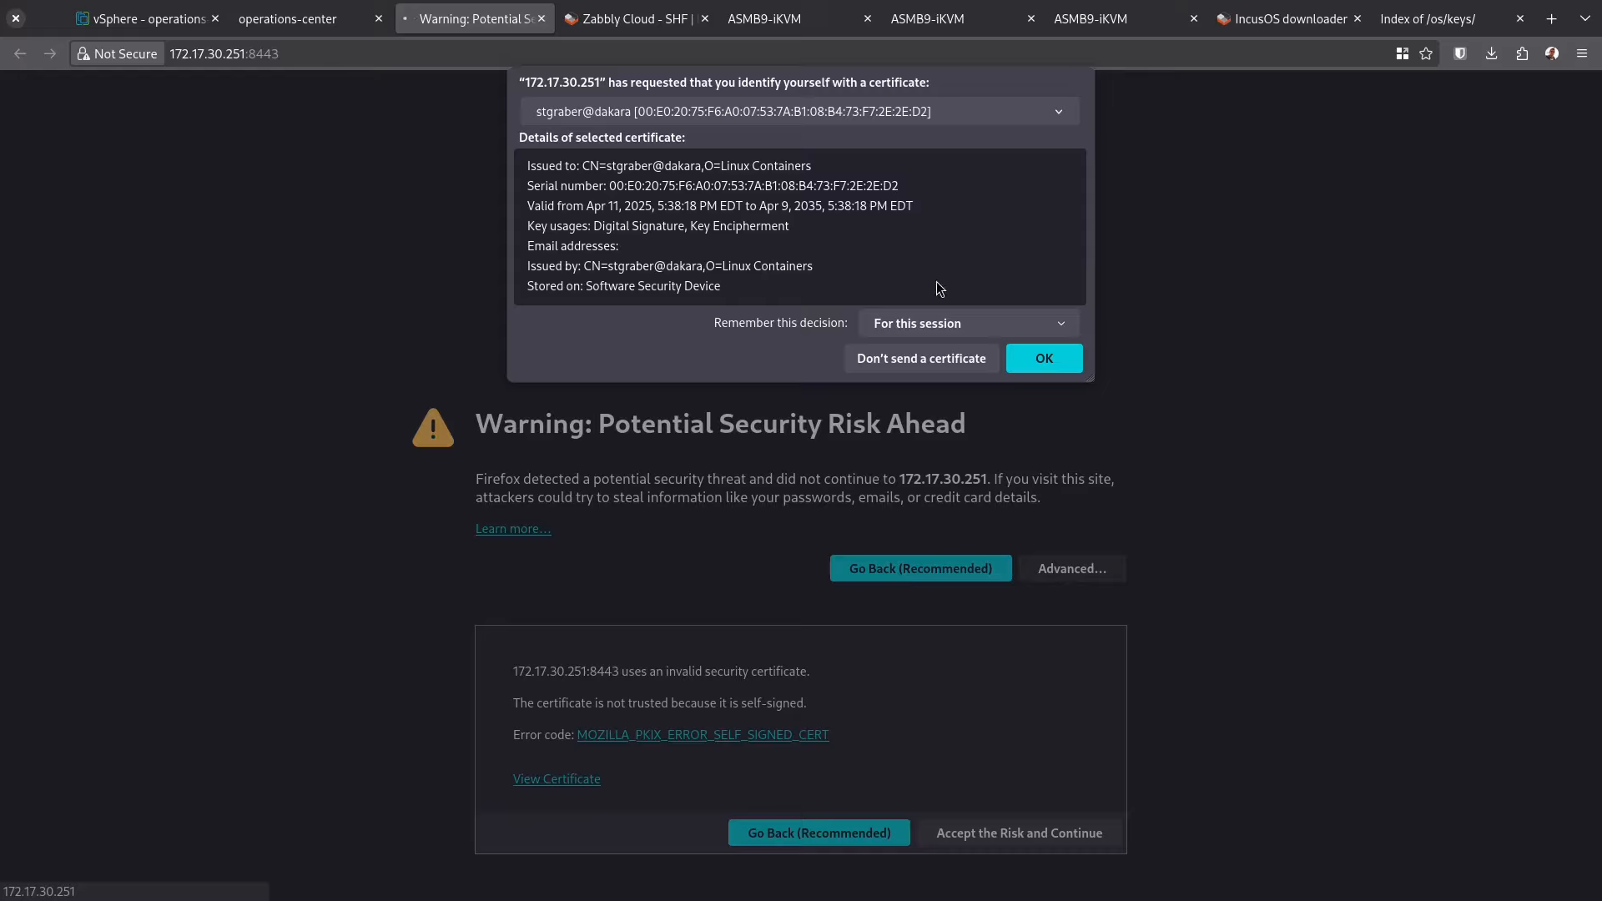
left_click(1035, 363)
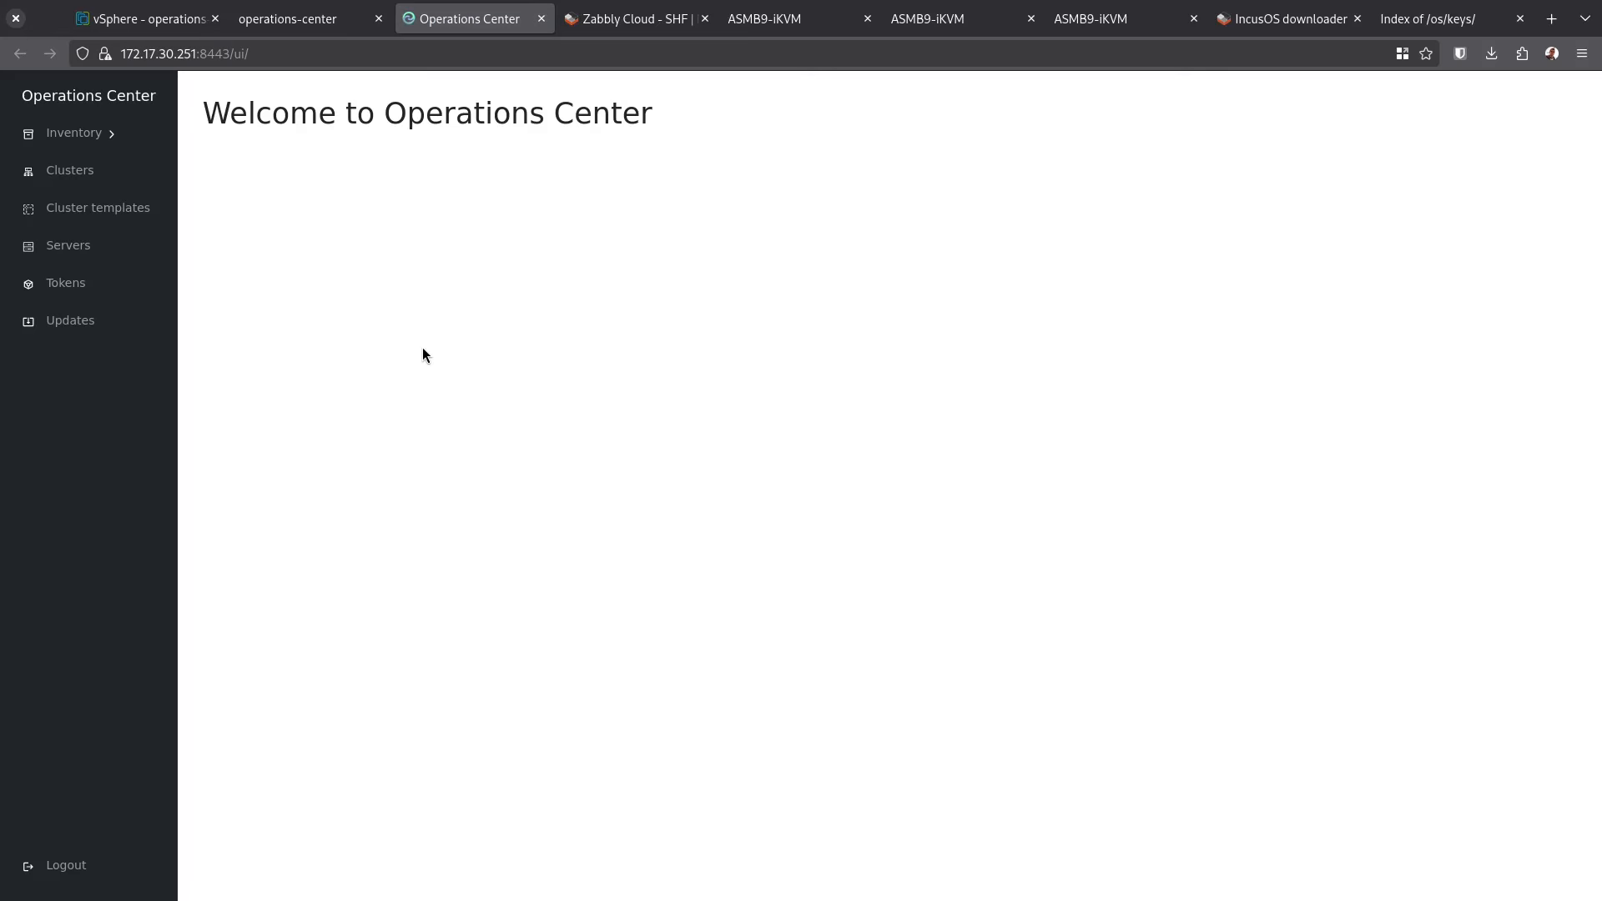
left_click(70, 321)
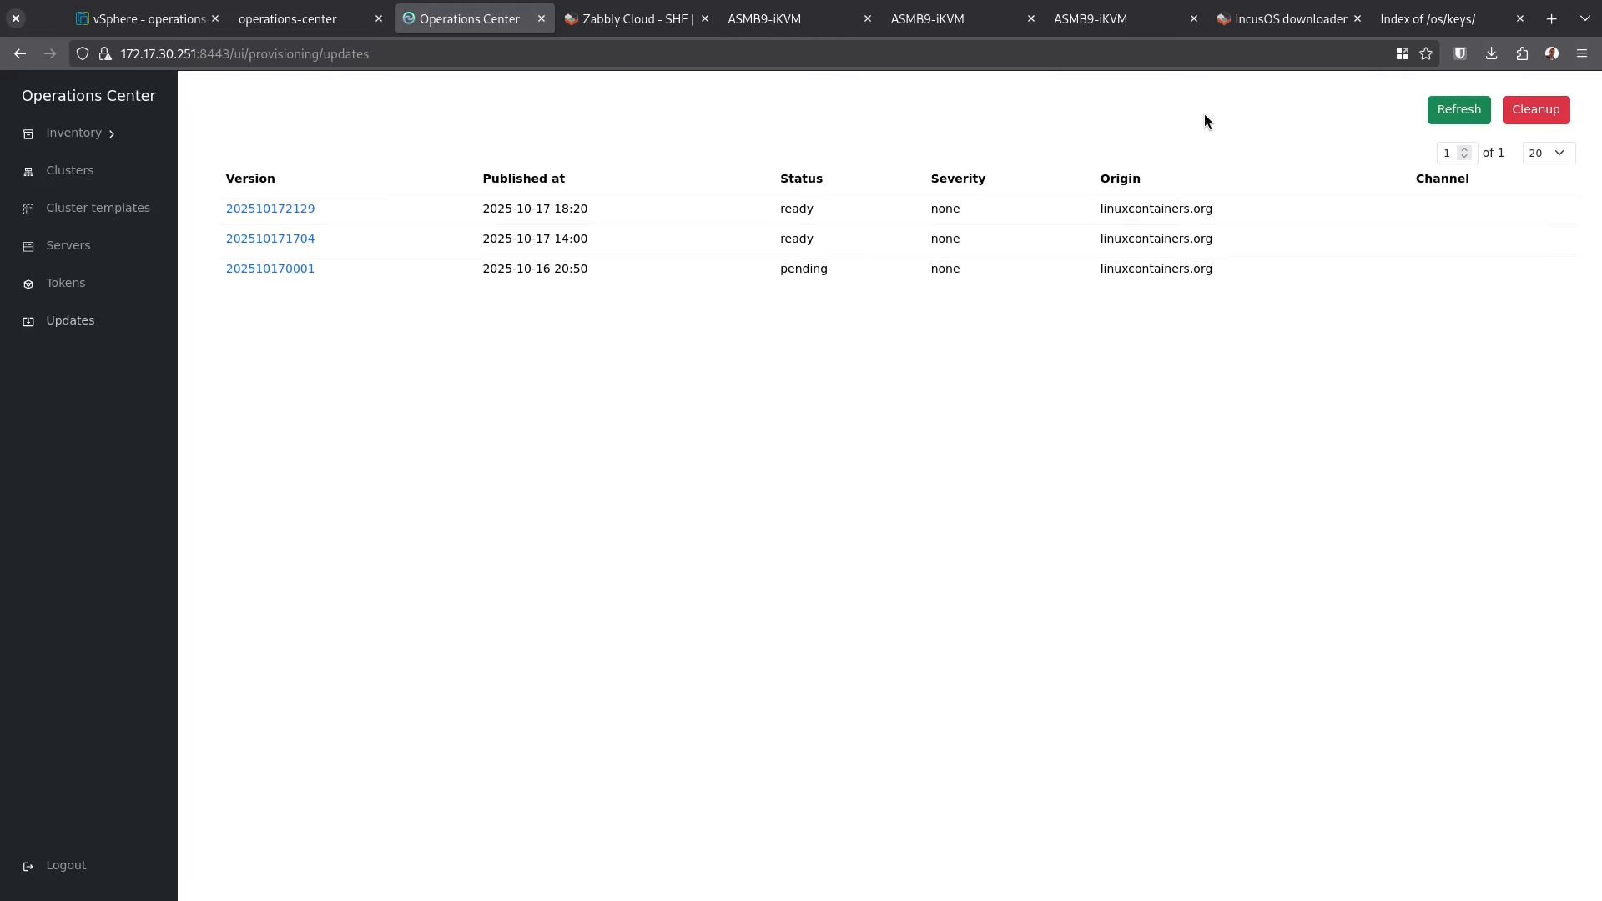
left_click(131, 326)
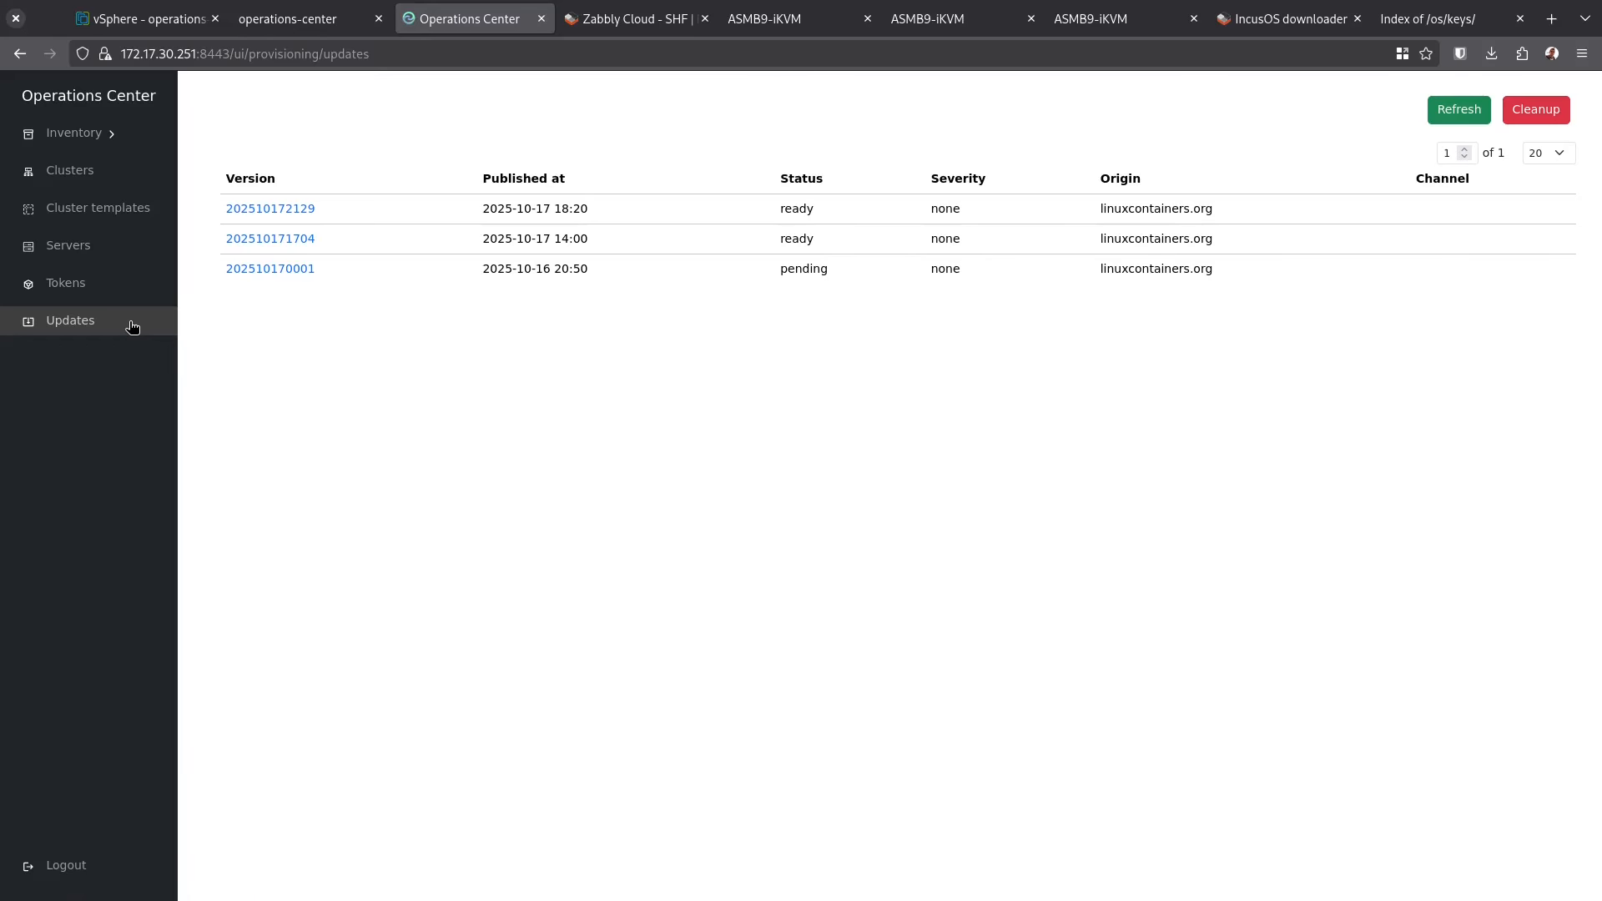
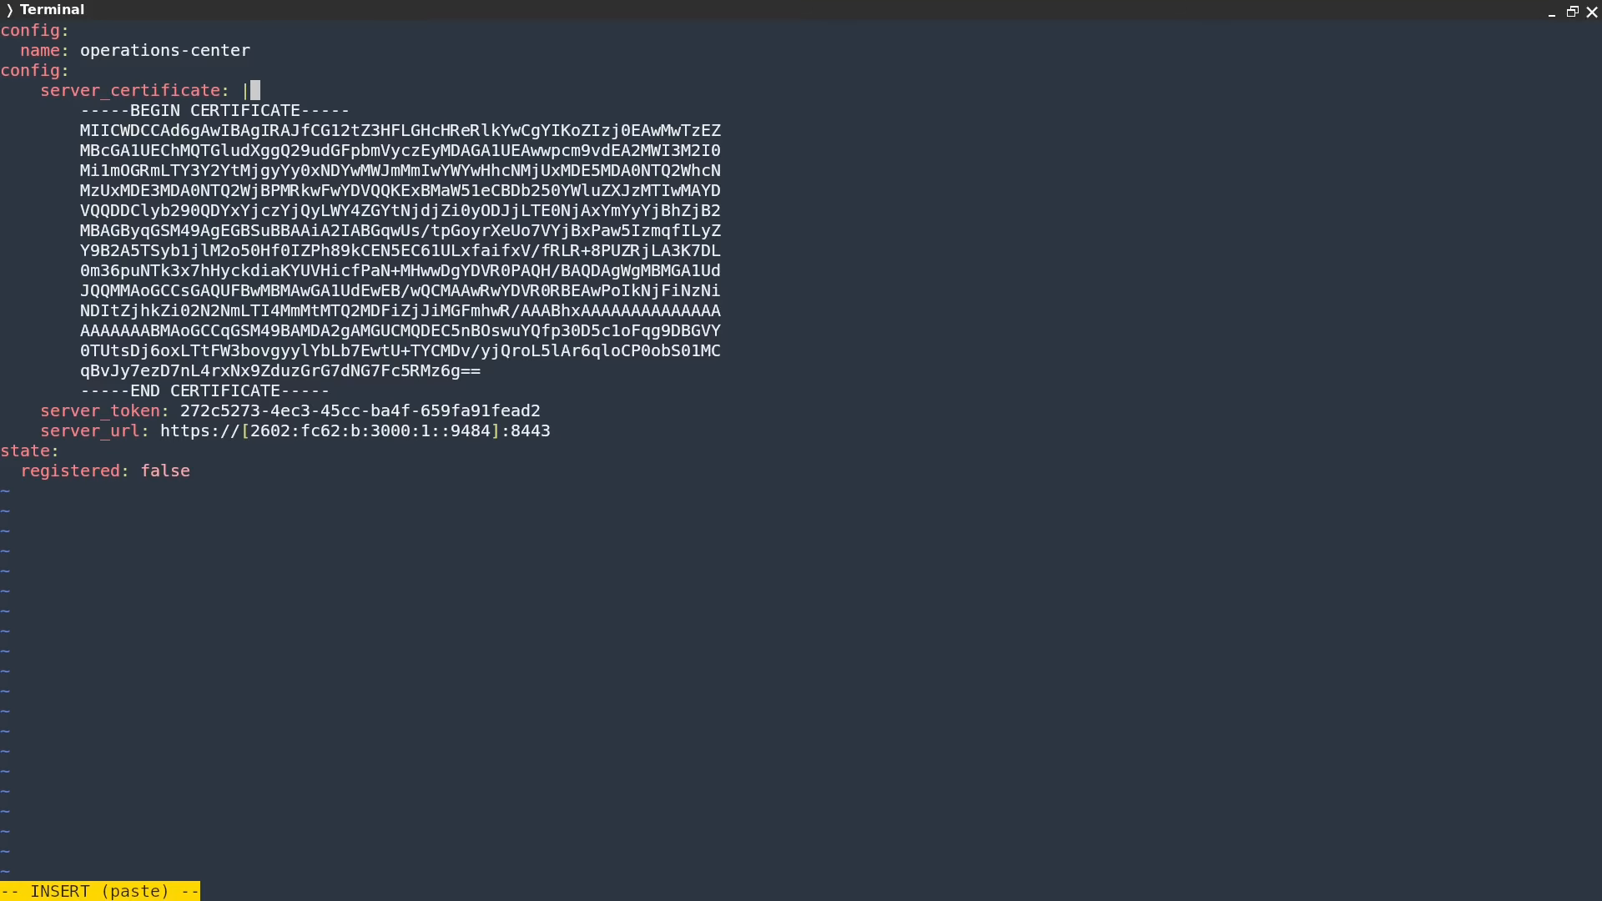
Fix the nested config indentation and check the certificate, server_token and server_url lines in asuras's provider config
key("Up")
key("Home")
key("Escape")
key("Up")
key("Up")
key("Down")
key("Down")
key("Down")
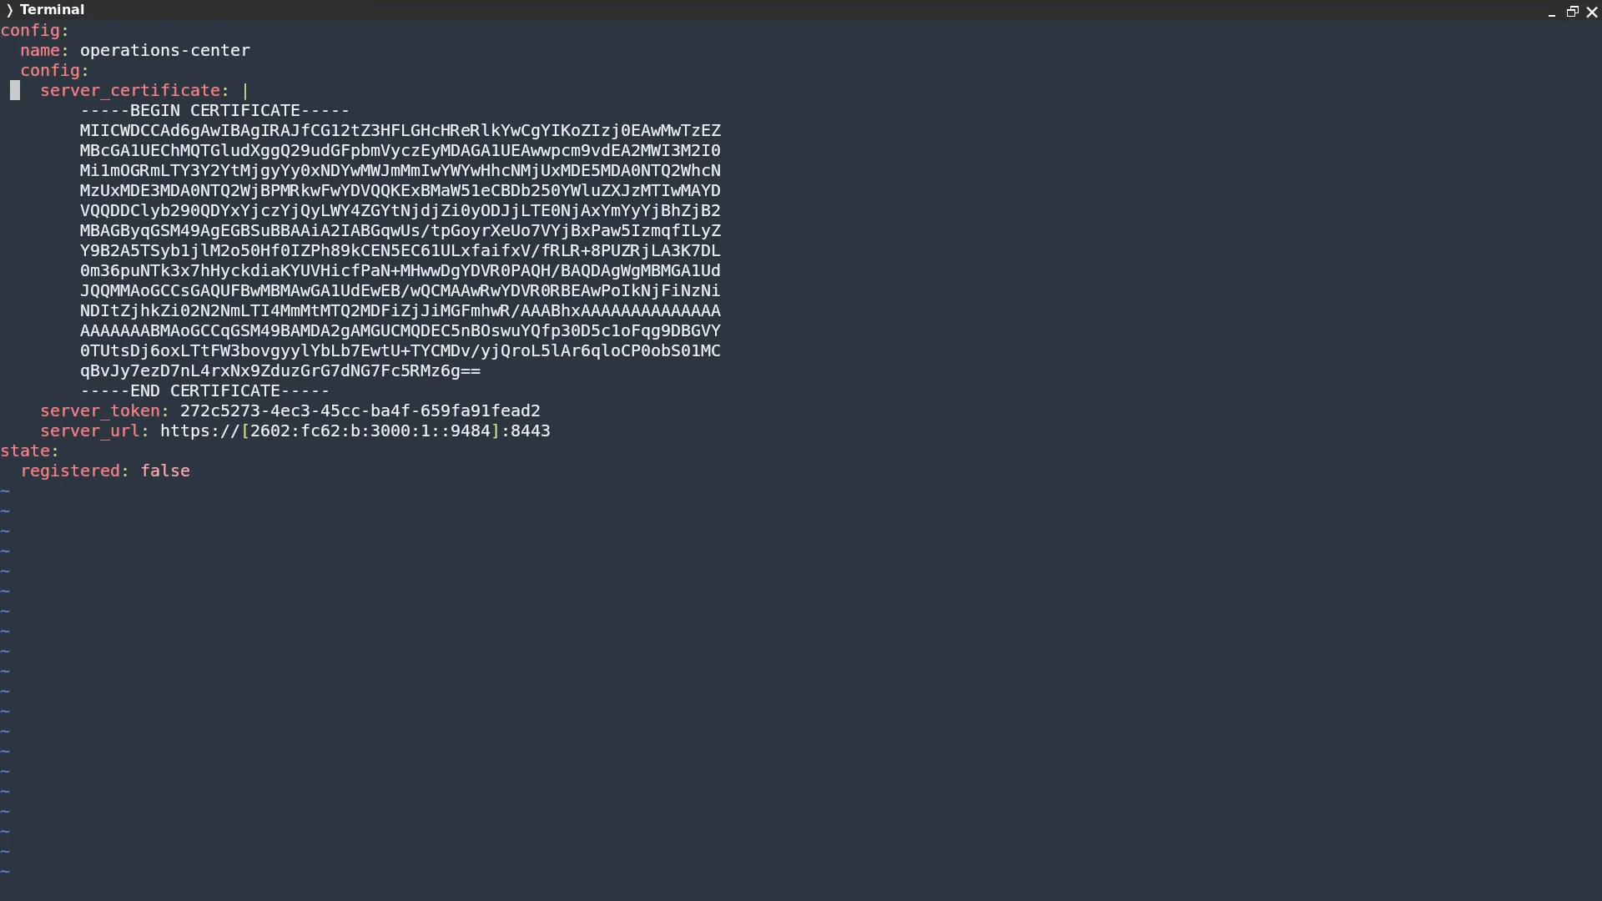
key("End")
key("Down")
key("Down")
key("Down")
key("Down")
key("Down")
key("Down")
key("Down")
key("Down")
key("Down")
key("Down")
key("Down")
key("Down")
key("Down")
key("Down")
key("Down")
key("Up")
key("Up")
key("Up")
key("Up")
key("Up")
key("Up")
key("Up")
key("Up")
key("Up")
key("Up")
key("Up")
key("Up")
key("Up")
key("Up")
key("Up")
key("Down")
key("Down")
key("Down")
key("Down")
key("Down")
key("Down")
key("Down")
key("Down")
key("Down")
key("Down")
key("Down")
key("Down")
key("Down")
key("Down")
key("Down")
key("Down")
key("Left")
key("Left")
key("Left")
key("Left")
key("Left")
key("Left")
key("Left")
key("Left")
key("Left")
key("Left")
key("Left")
key("Left")
key("Left")
key("Left")
key("Left")
key("Left")
key("Left")
key("Left")
key("Left")
key("Left")
key("Left")
key("Left")
key("Left")
key("Left")
key("Left")
key("Left")
key("Left")
key("Down")
key("End")
key("Left")
key("Left")
key("Left")
key("Left")
key("Left")
key("Left")
key("Left")
key("Left")
key("Left")
key("Left")
key("Left")
key("Left")
key("Left")
key("Left")
key("Left")
key("Left")
key("Left")
key("Left")
key("Left")
key("Left")
key("Up")
key("Up")
key("Up")
key("Up")
key("Up")
key("Up")
key("Up")
key("Up")
key("Up")
key("Up")
key("Up")
key("Up")
key("Up")
key("Up")
key("Up")
key("Up")
key("Up")
key("Up")
key("Up")
key("Up")
Save the asuras provider config with :wq and refresh the Operations Center servers list
type("u:wq")
key("Return")
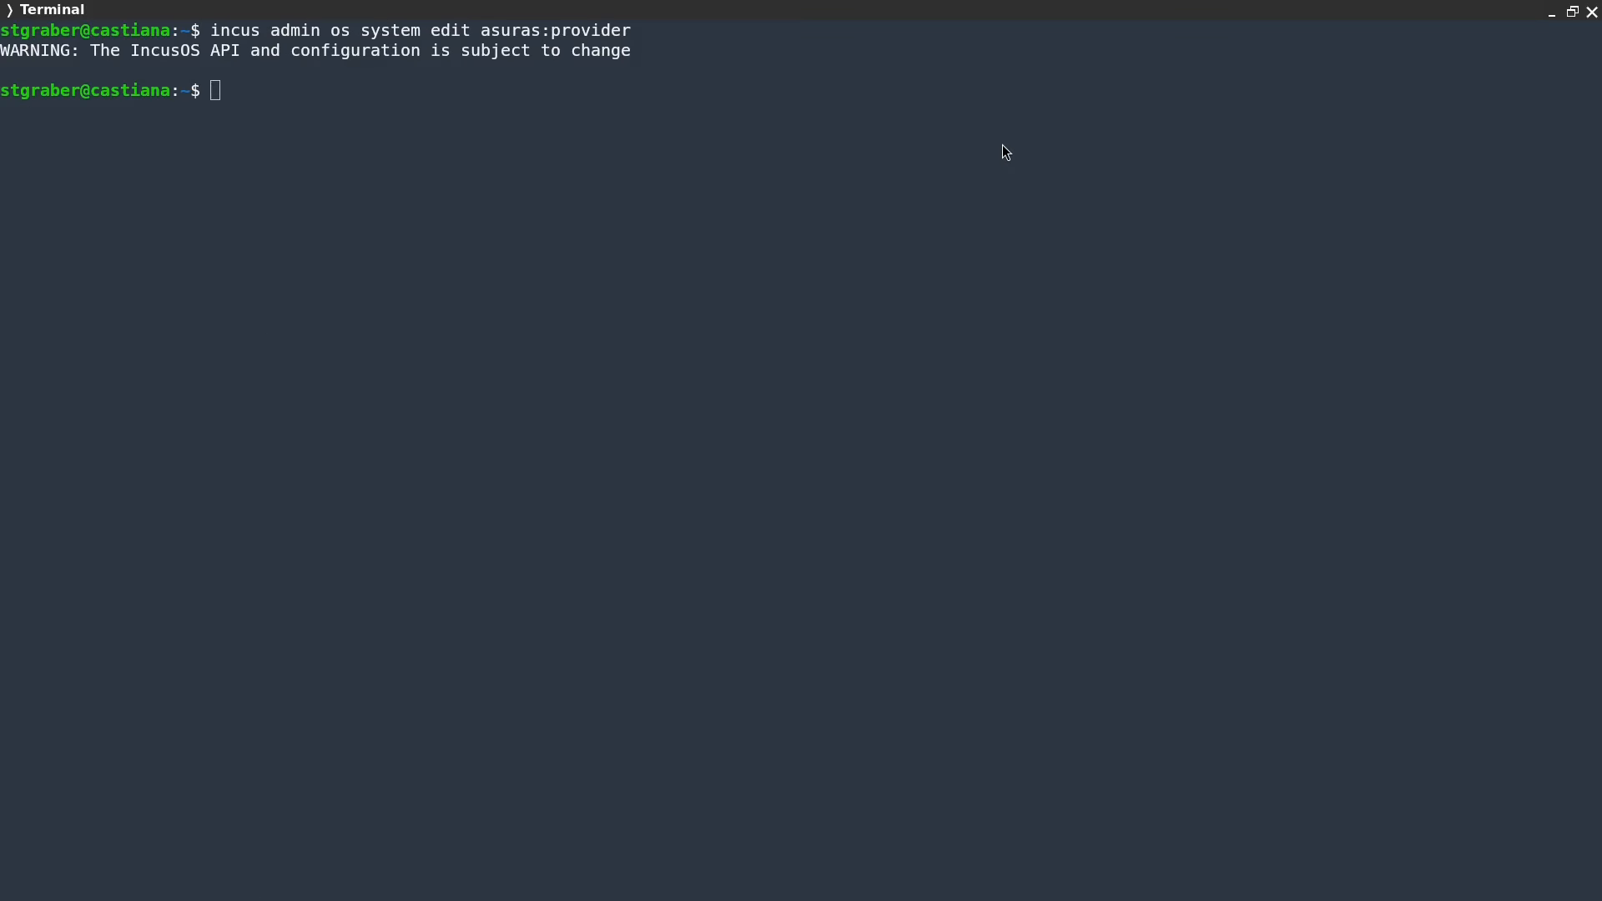
key("alt+Tab")
key("F5")
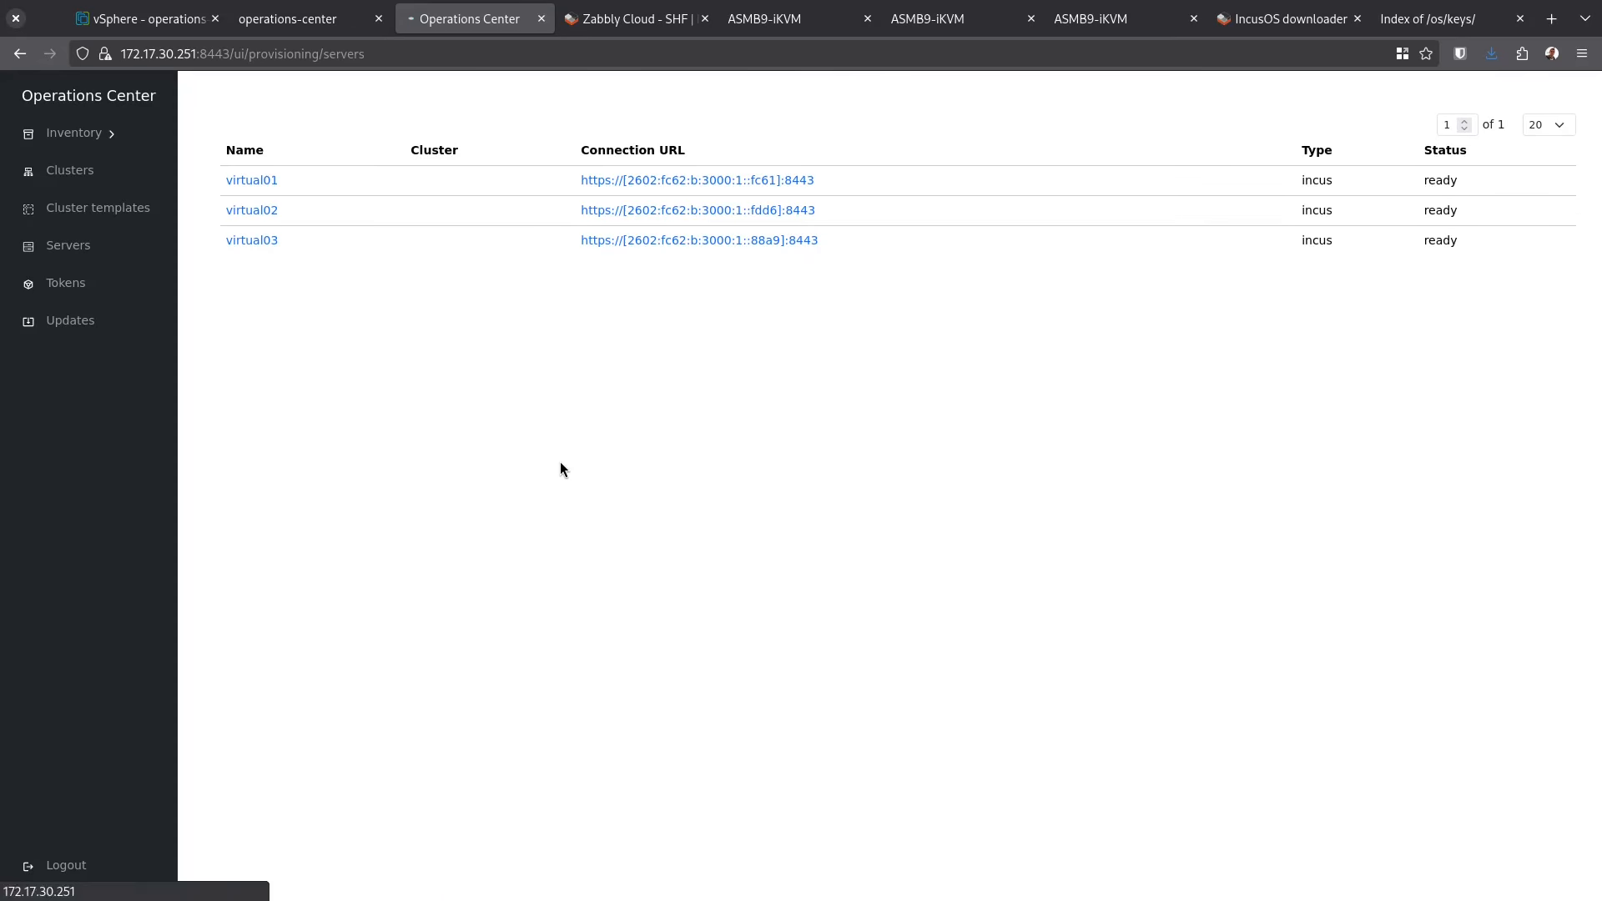
Rename the newly joined server to asuras in its Operations Center configuration
left_click(393, 179)
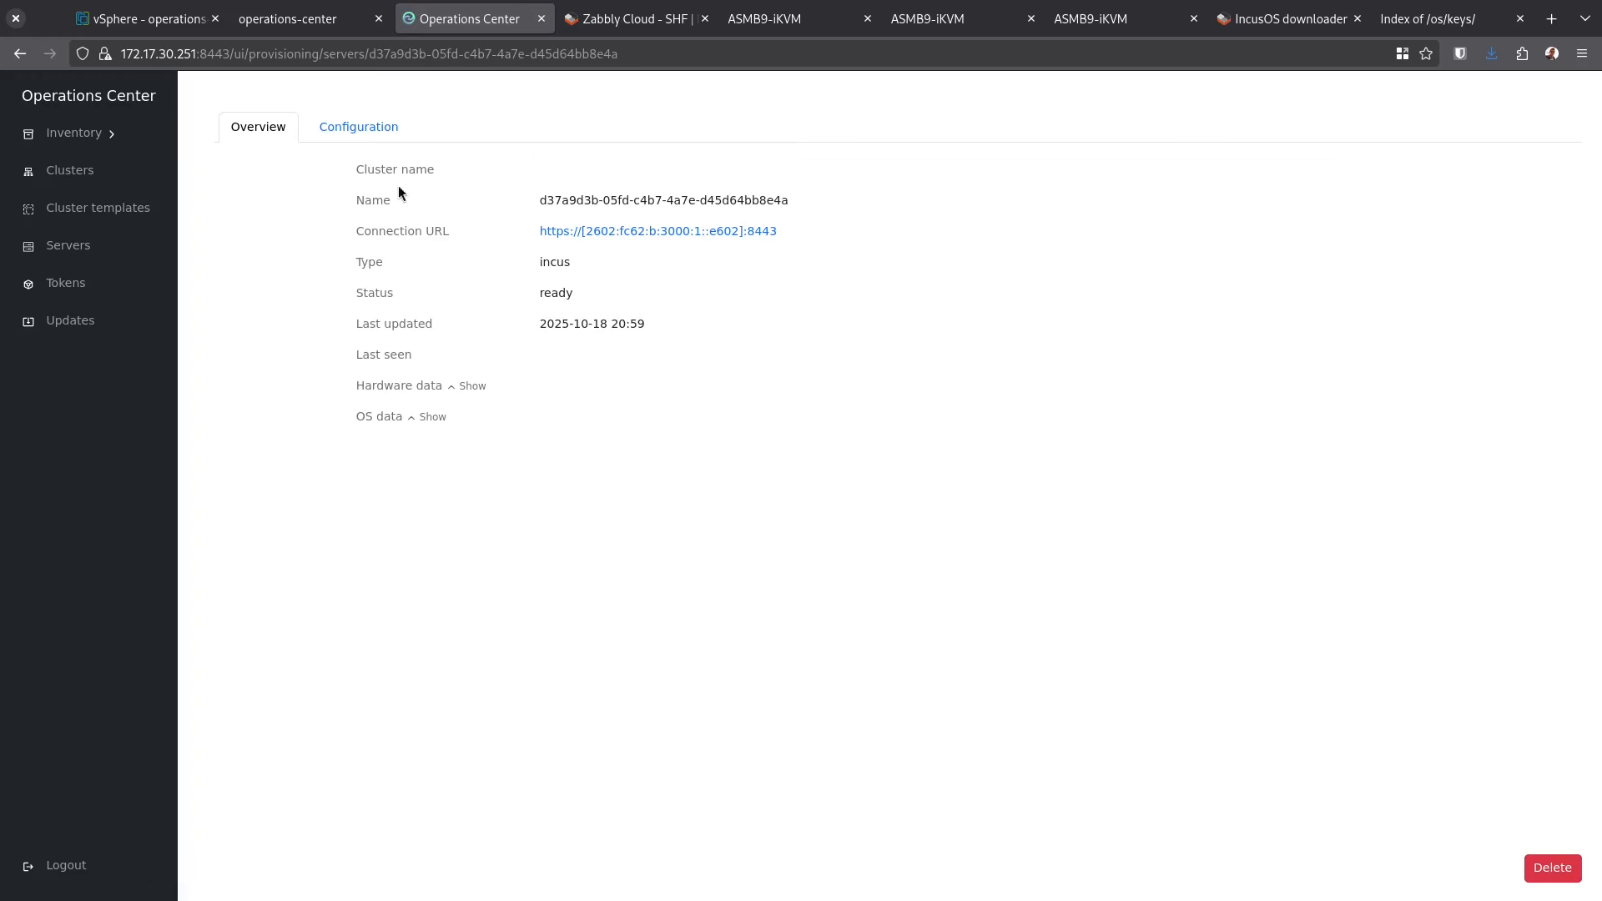
left_click(388, 130)
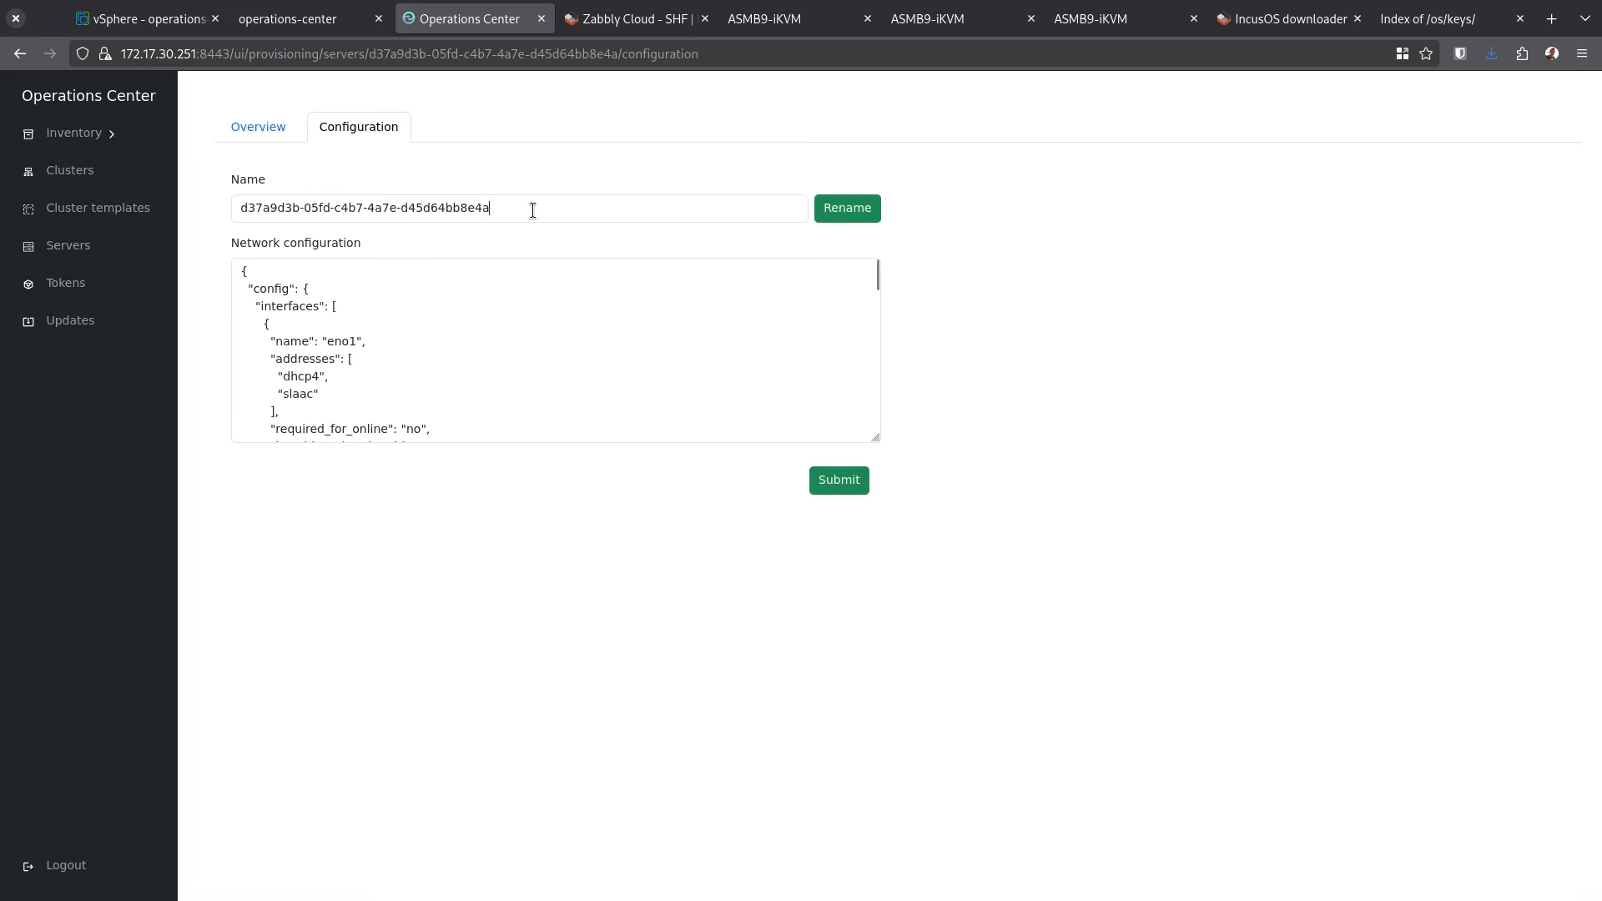
double_click(532, 211)
type("asu")
key("ctrl+a")
type("asuras")
left_click(847, 208)
left_click(68, 246)
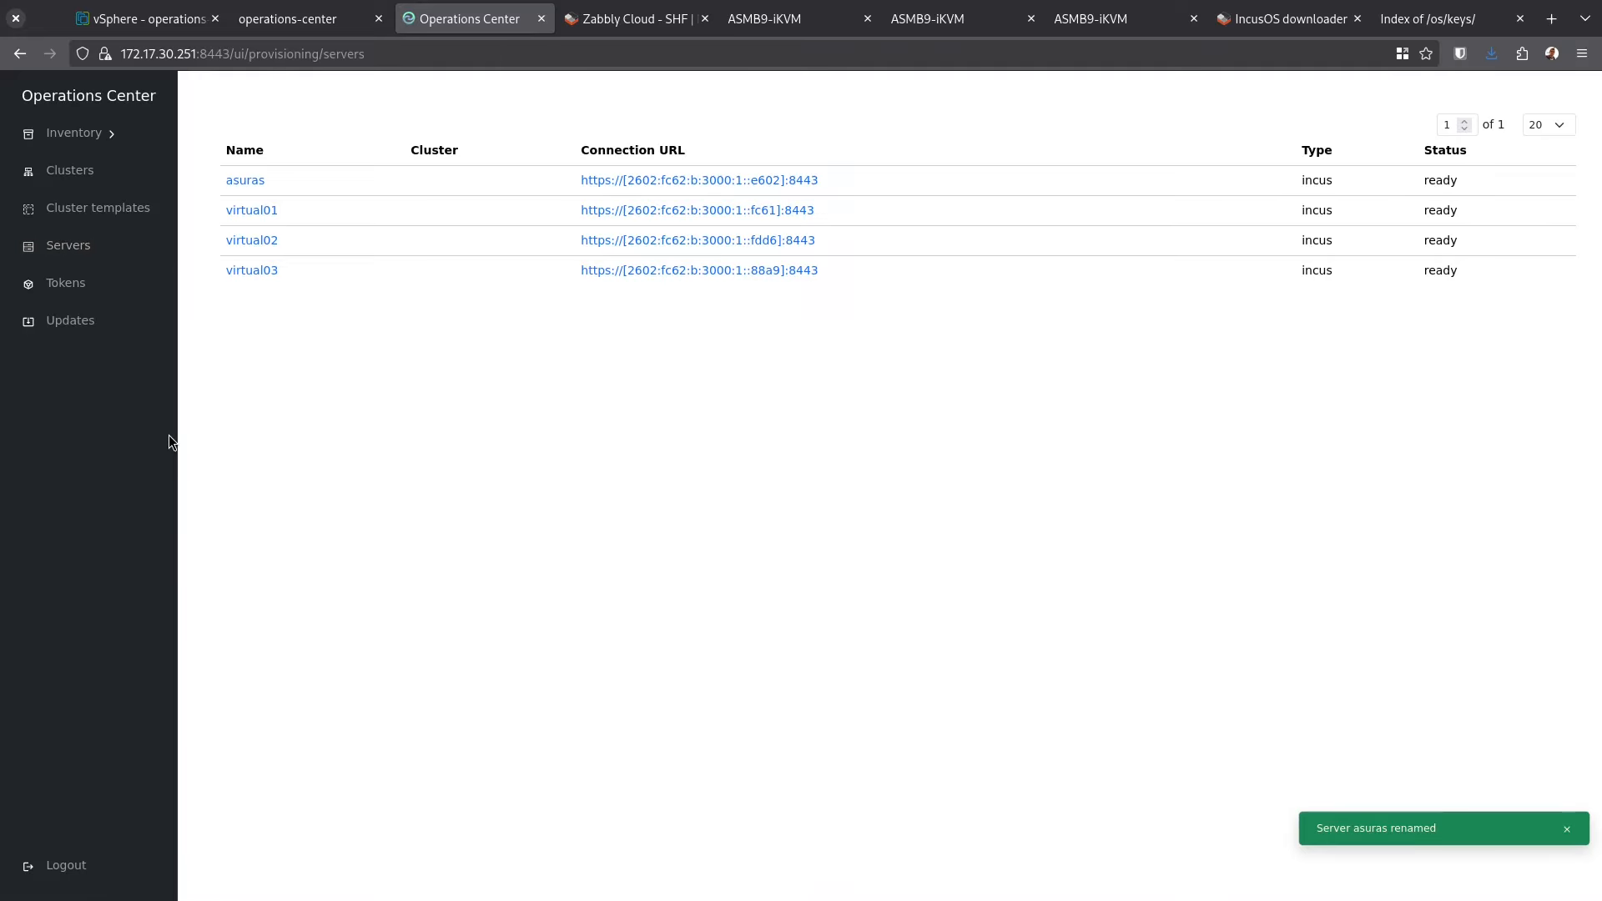
Recall the previous provider edit command in the terminal and remove asuras from it
key("alt+Tab")
key("Up")
key("ctrl+Left")
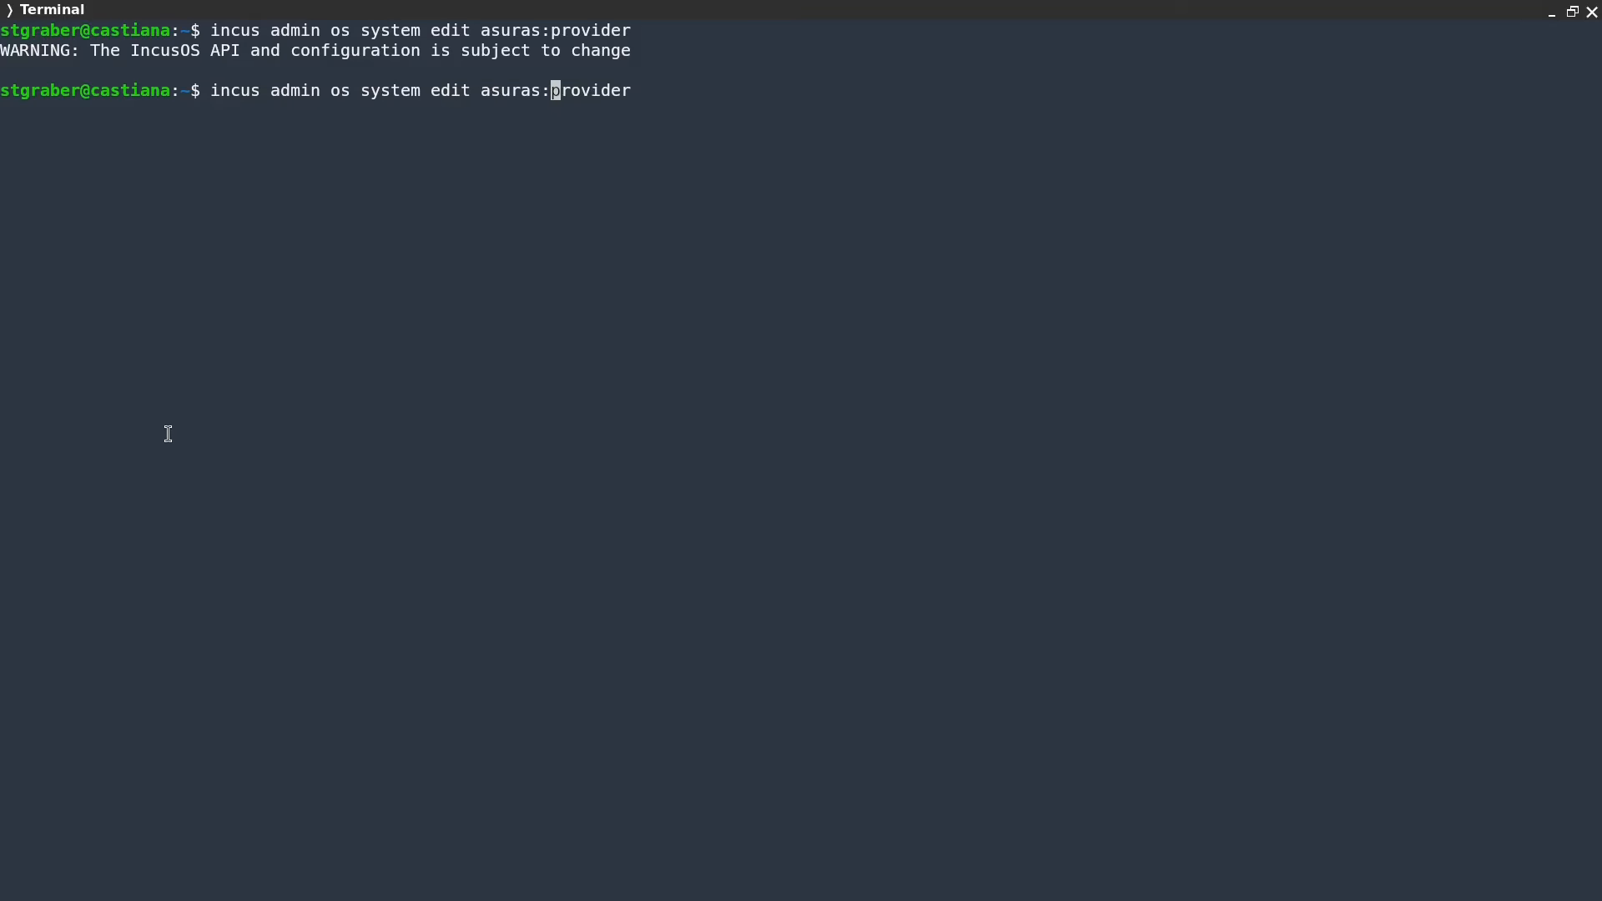
key("Left")
key("BackSpace")
key("BackSpace")
key("BackSpace")
key("BackSpace")
key("BackSpace")
key("BackSpace")
Edit entak's provider config: paste the operations-center settings, delete the old placeholder lines, and :wq
type("entak")
key("Return")
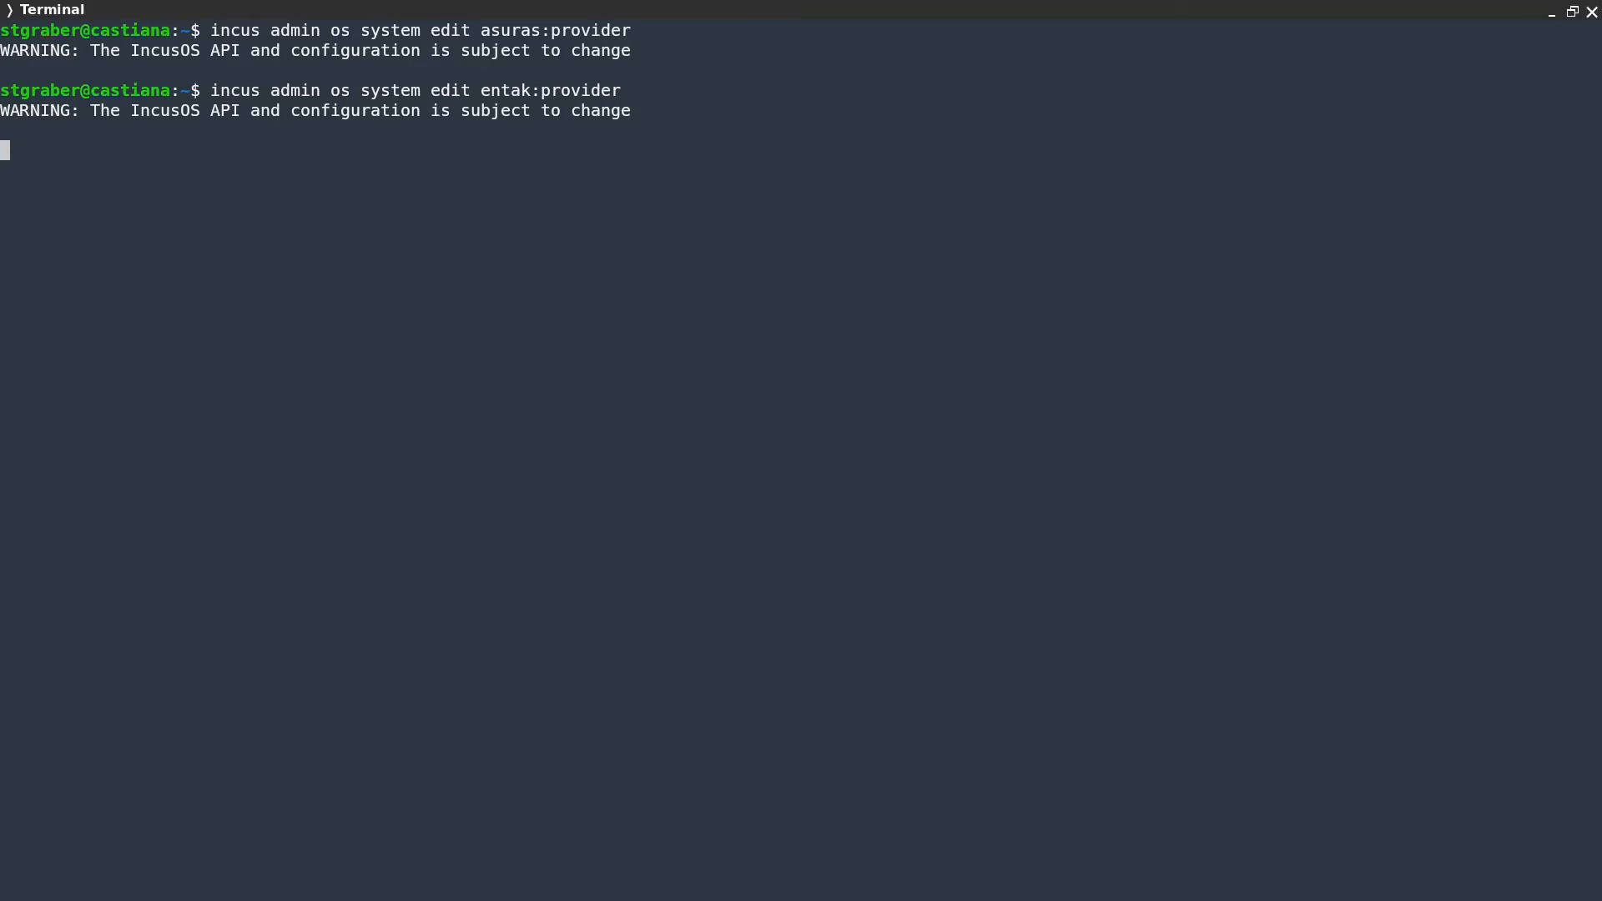
key("Down")
key("Down")
key("Down")
key("Down")
key("p")
key("Up")
key("Up")
key("Up")
key("Up")
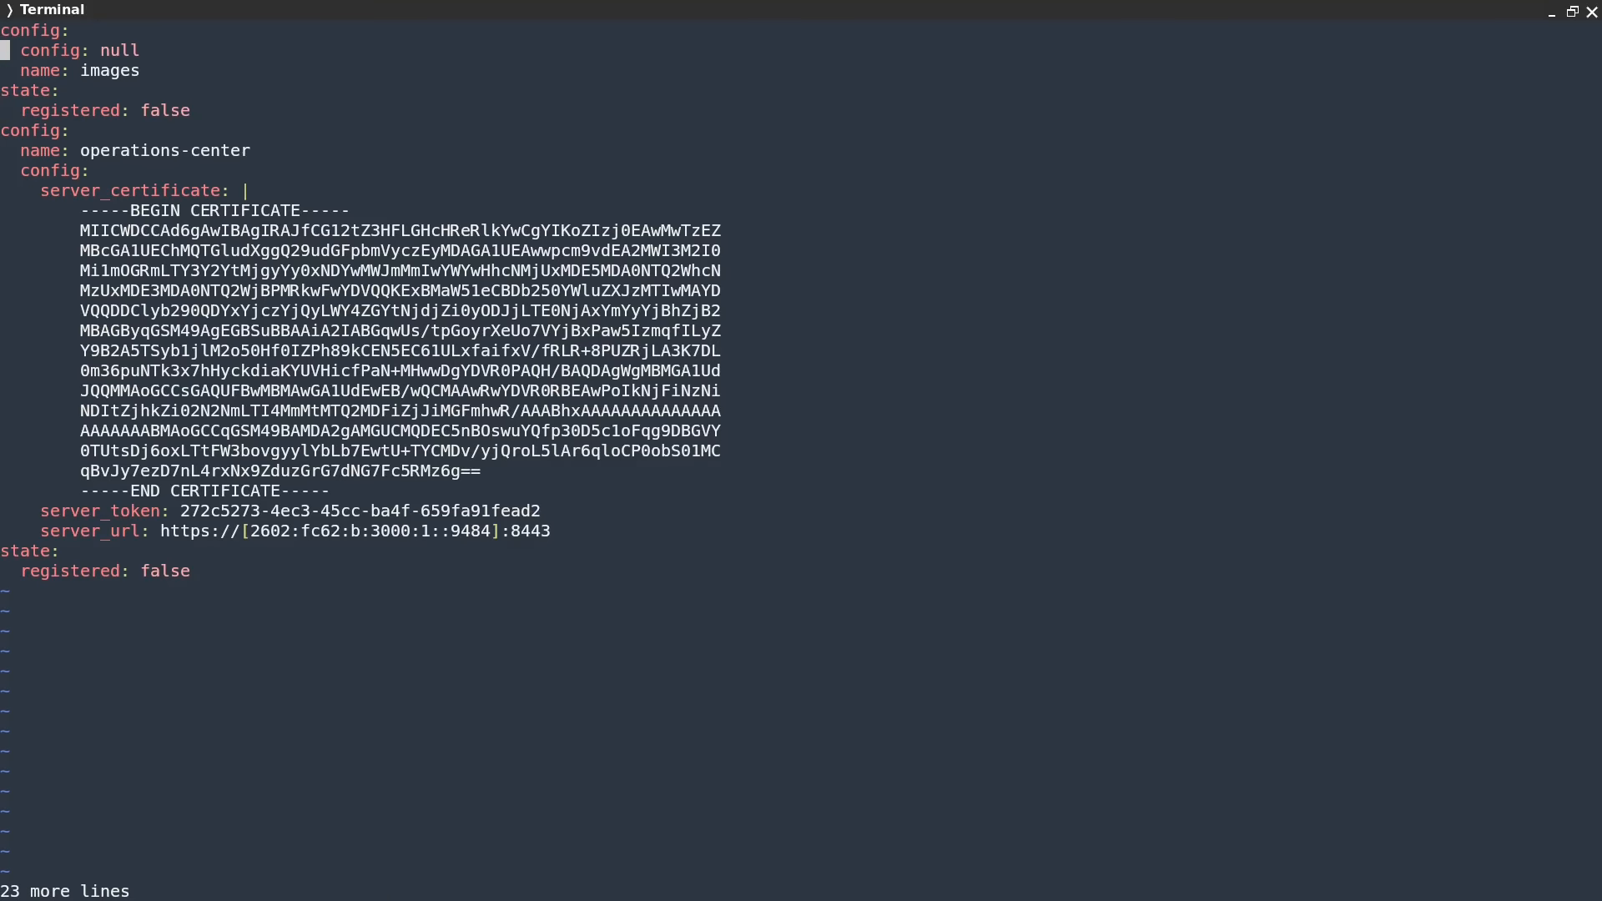
key("Up")
key("4")
key("d")
key("d")
key("d")
key("d")
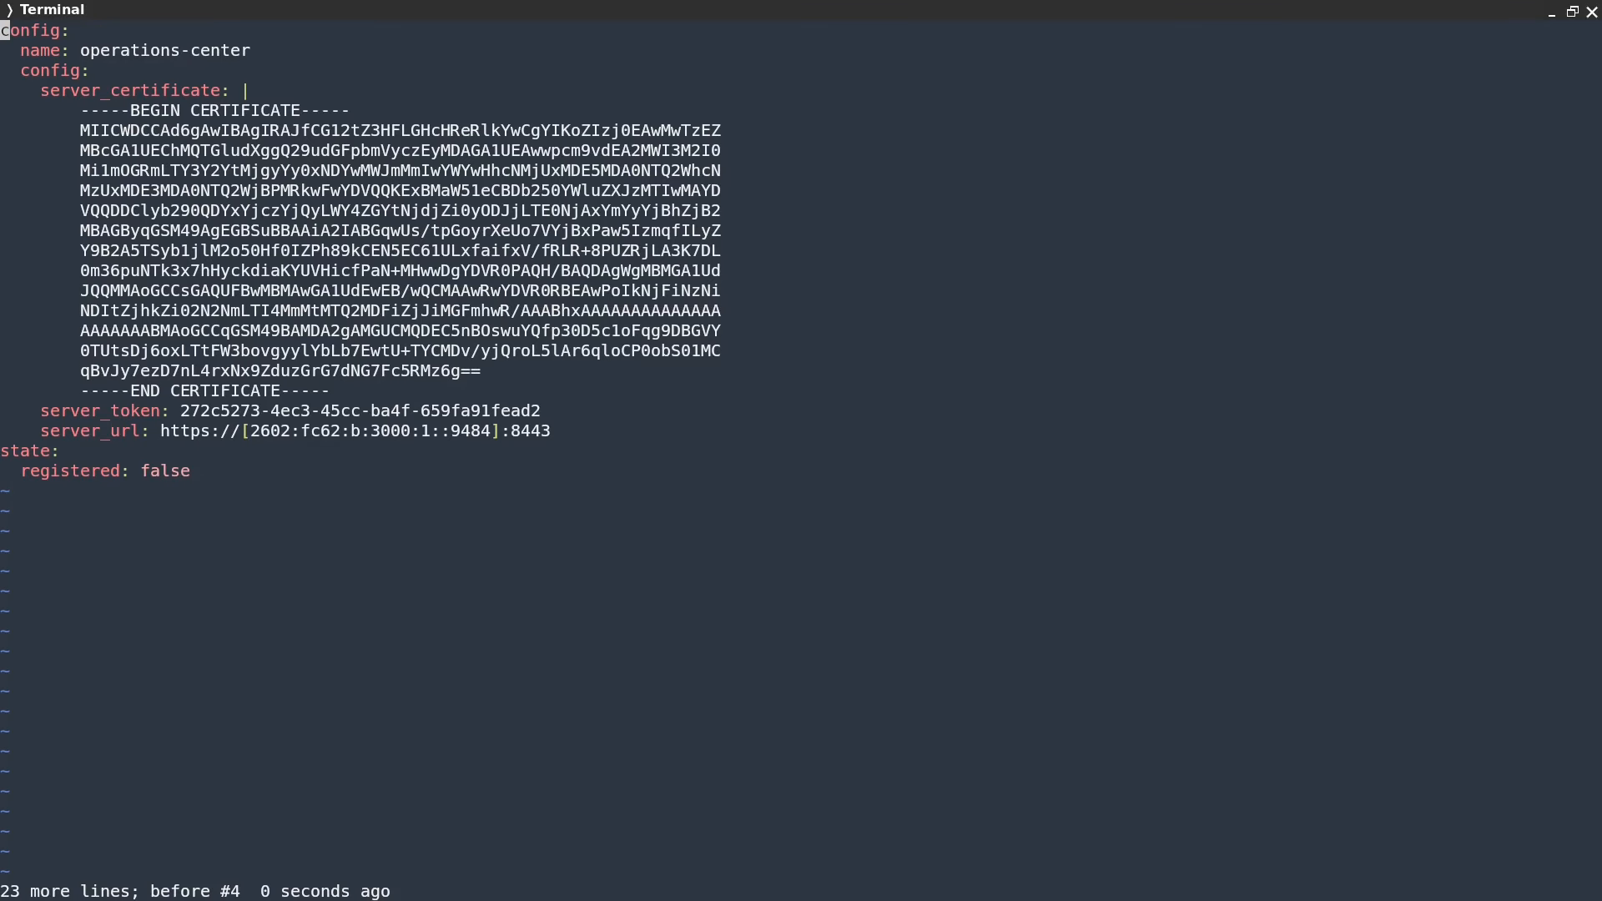
type(":wq")
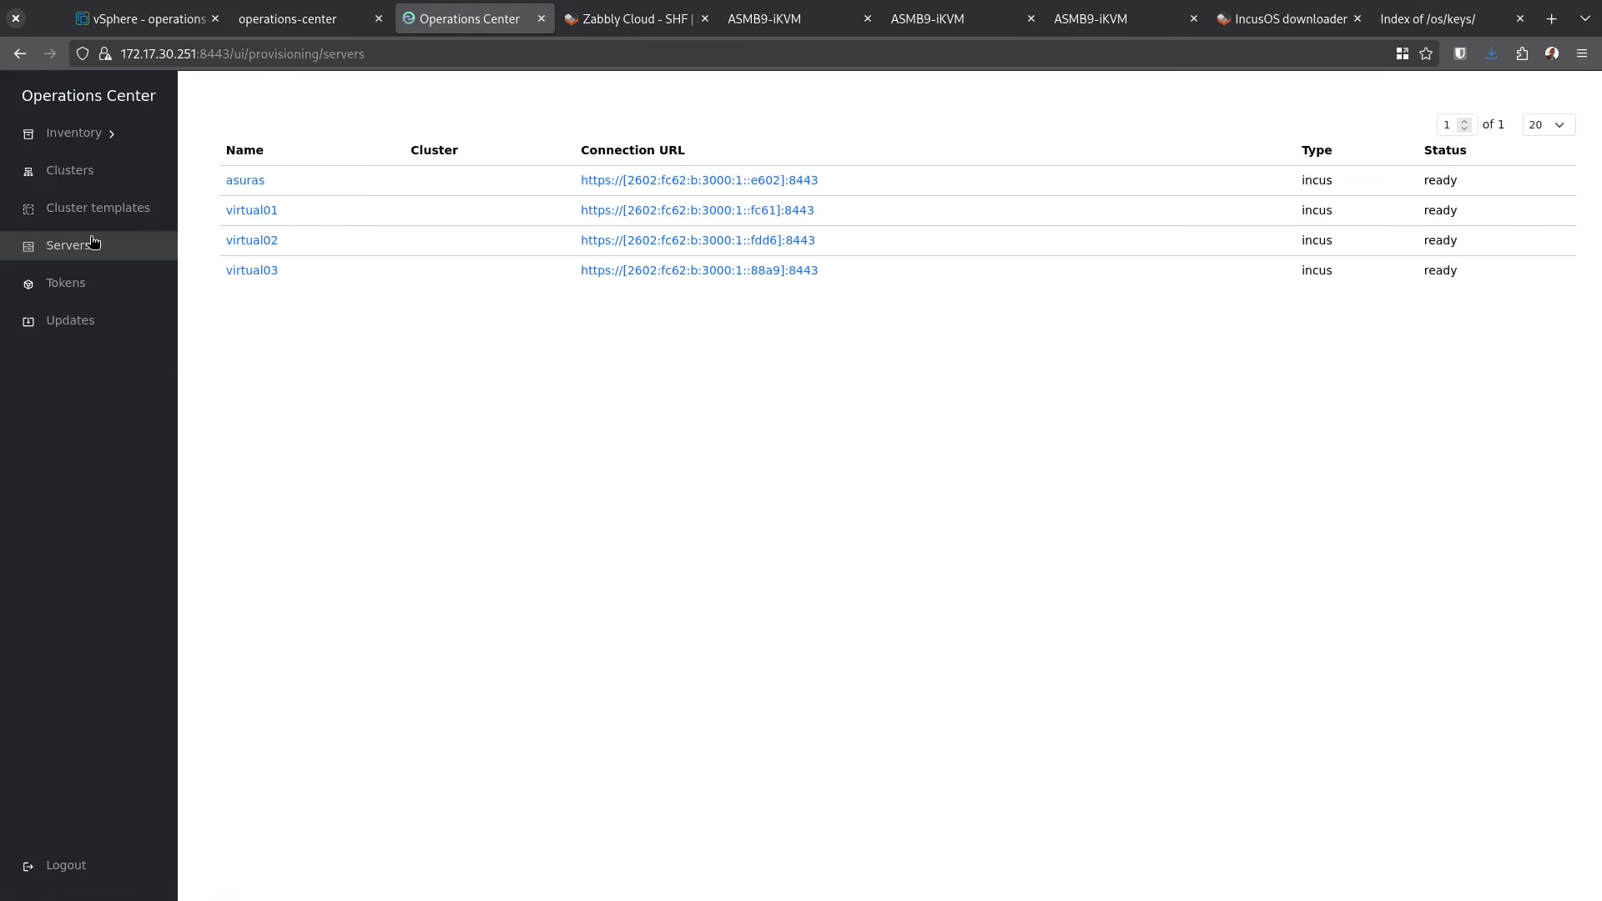
Rename the new UUID server to entak and return to the servers list
left_click(92, 244)
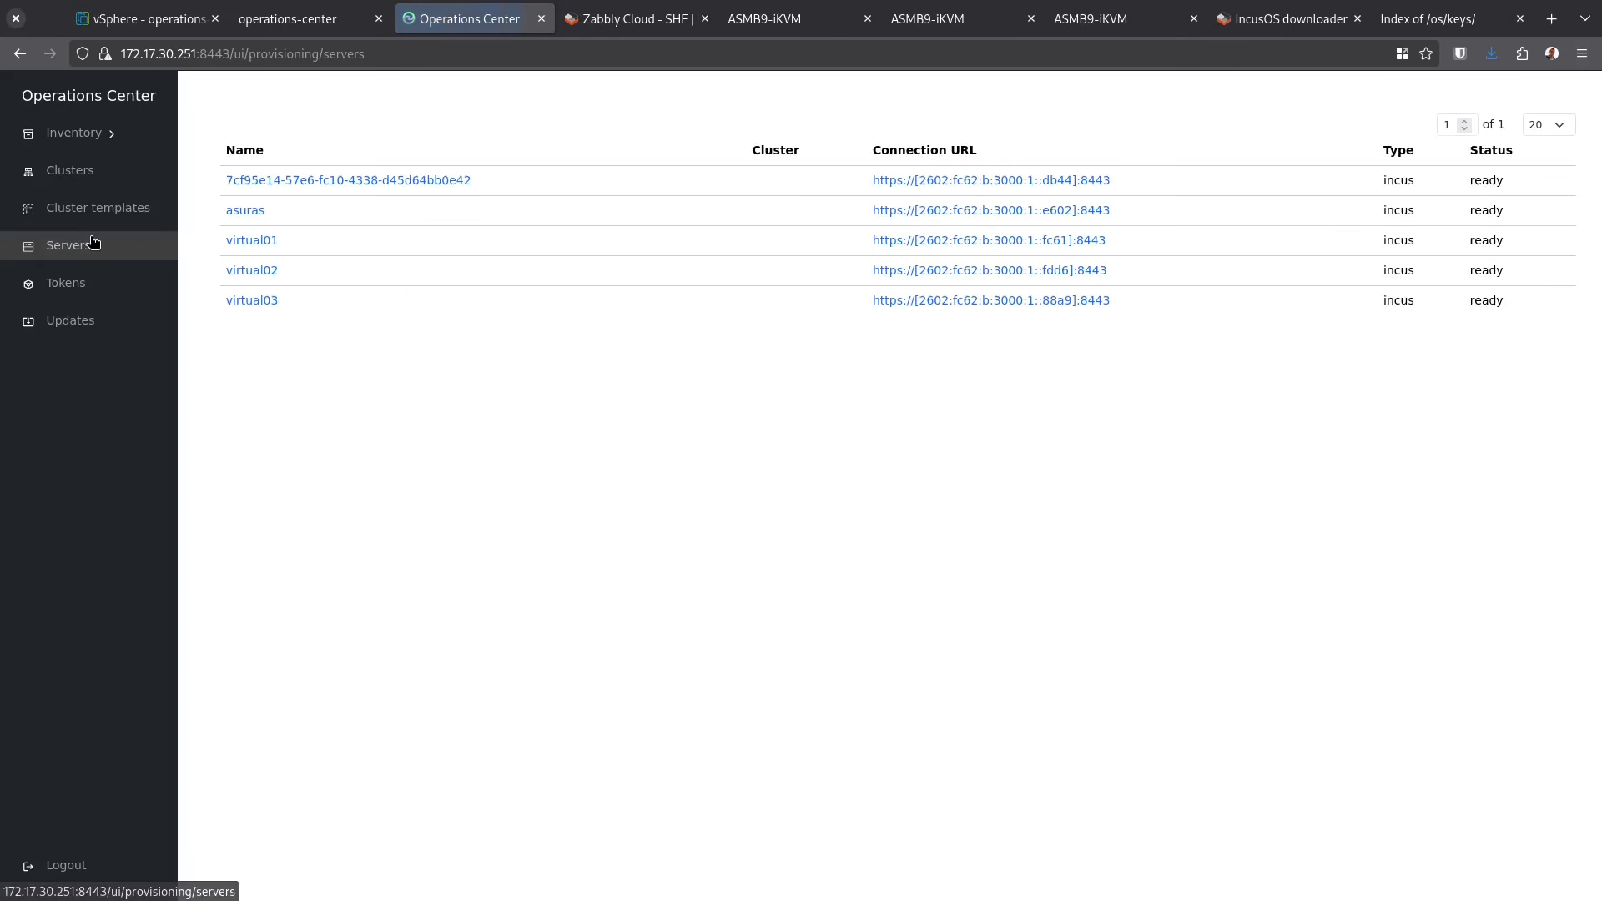
left_click(366, 180)
left_click(386, 126)
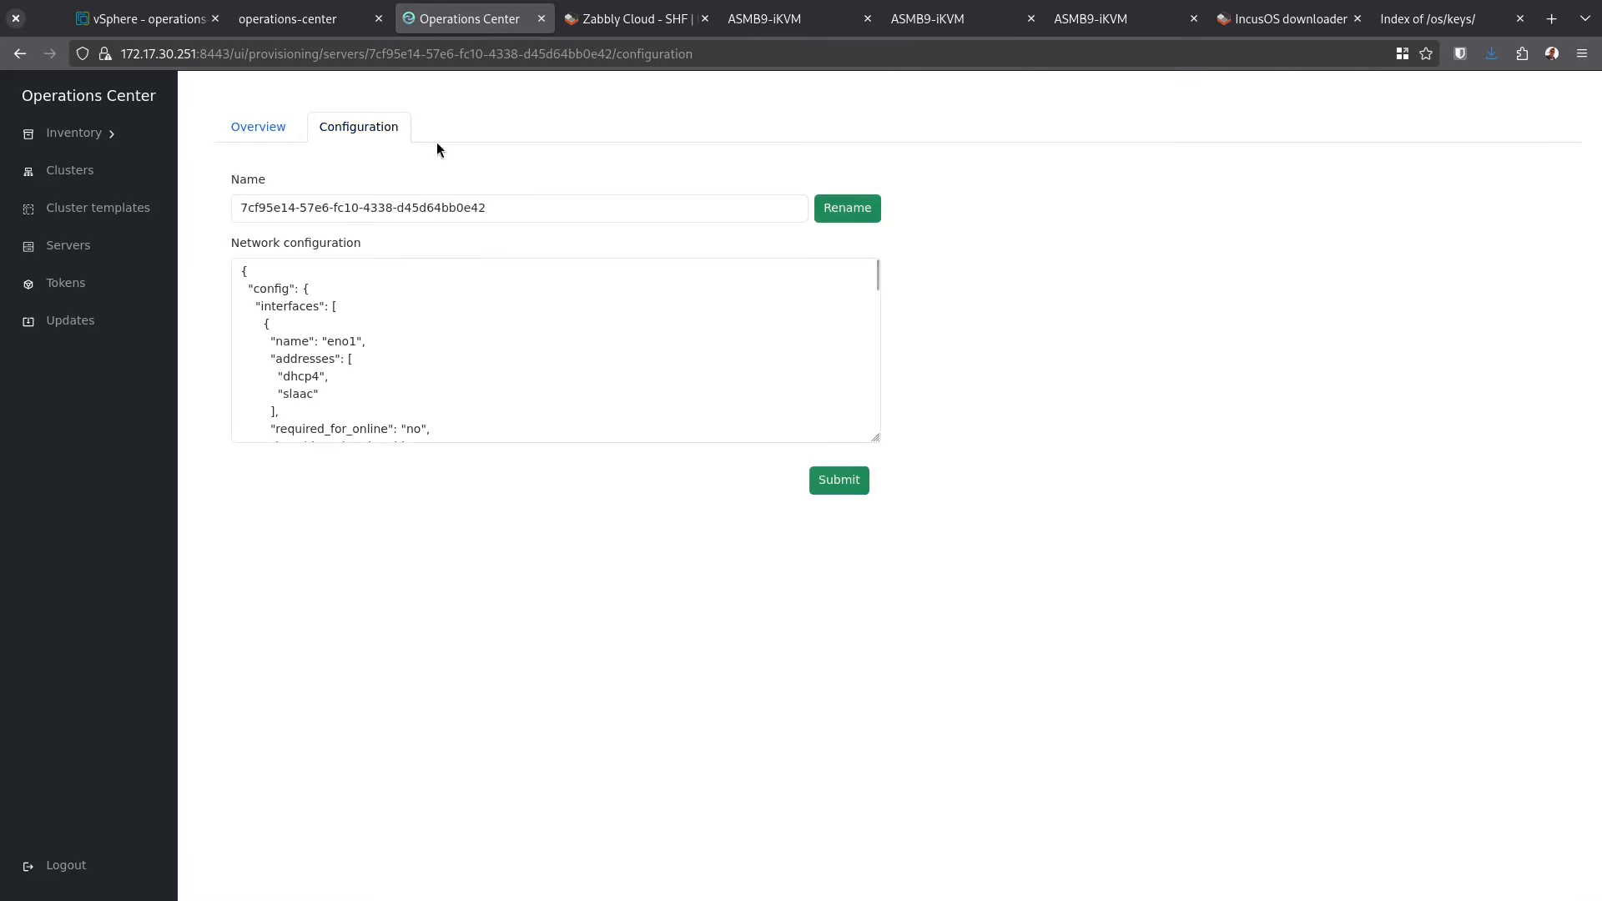
triple_click(528, 198)
type("entak")
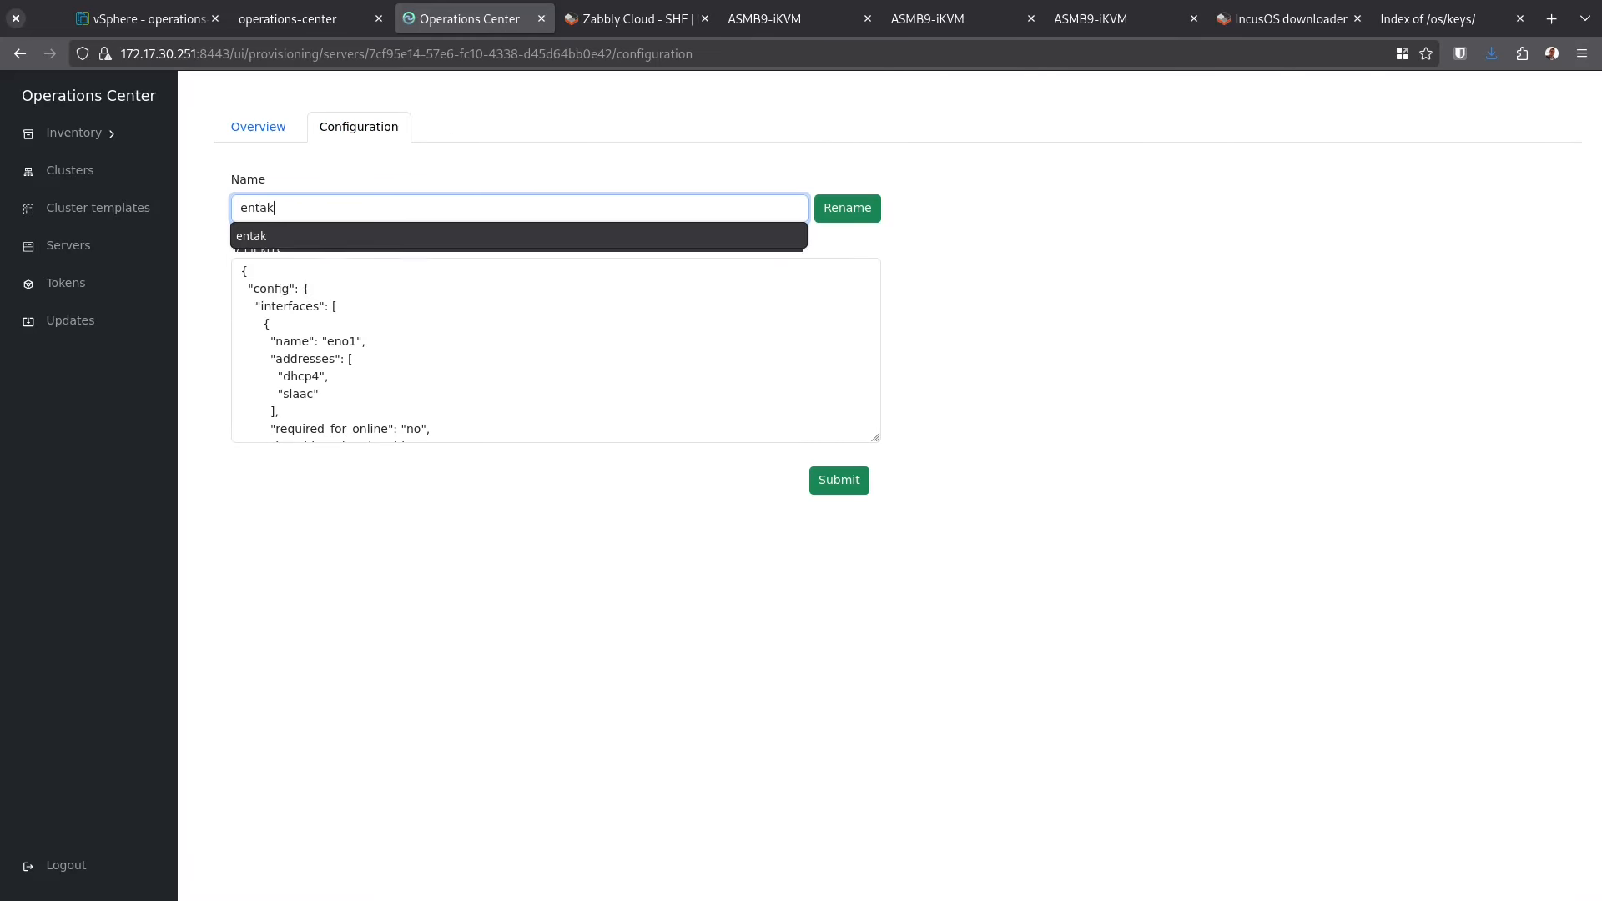
left_click(870, 208)
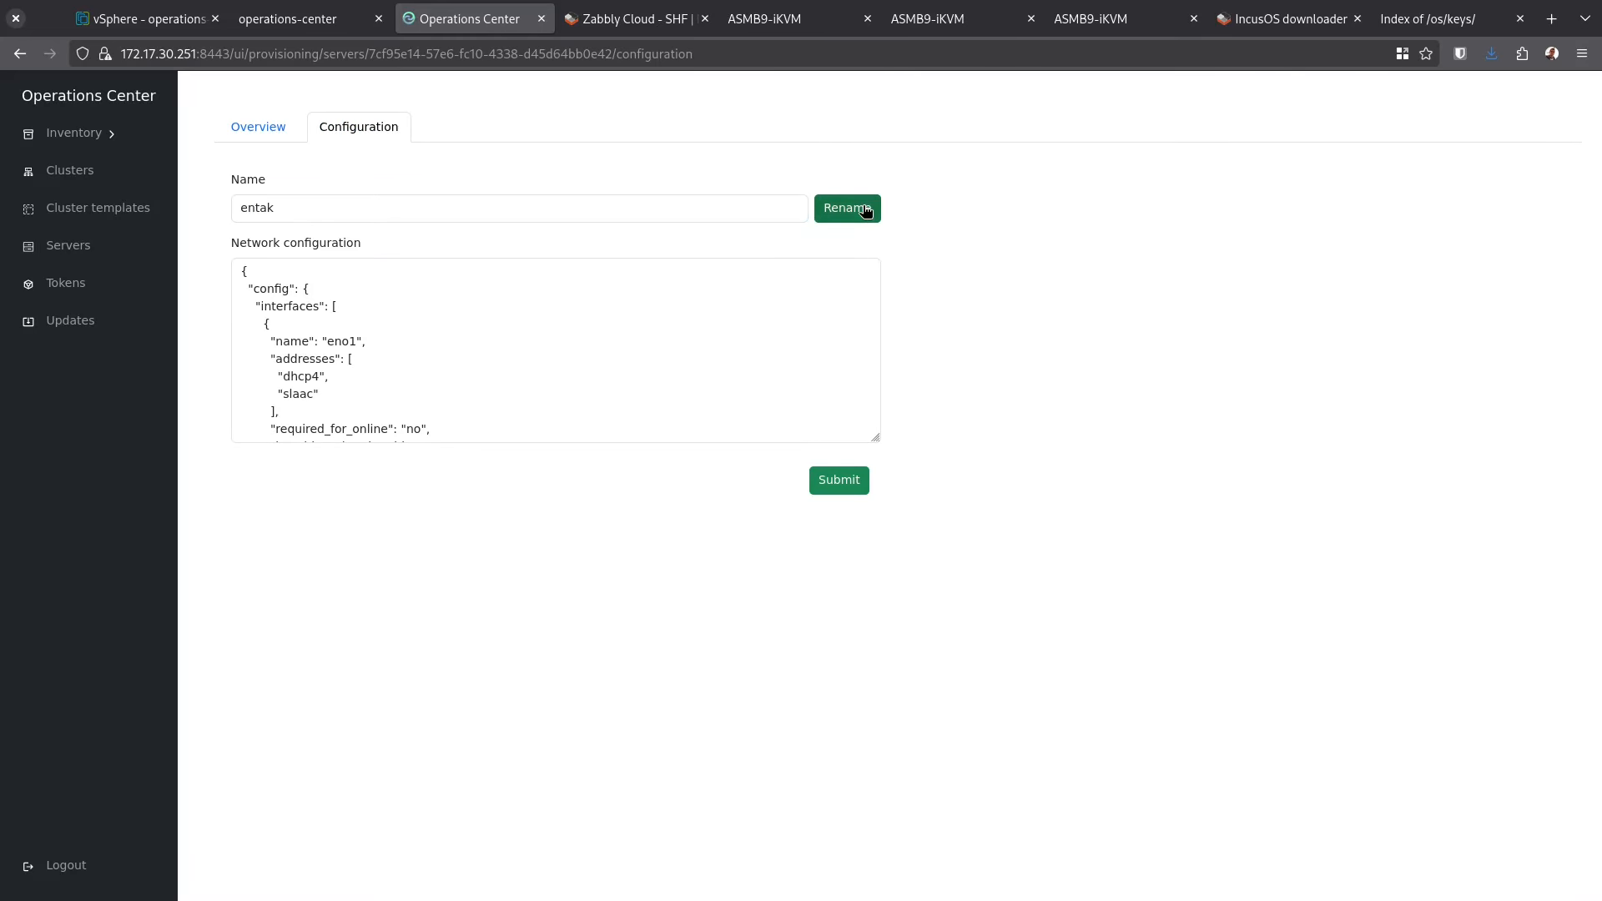
left_click(97, 247)
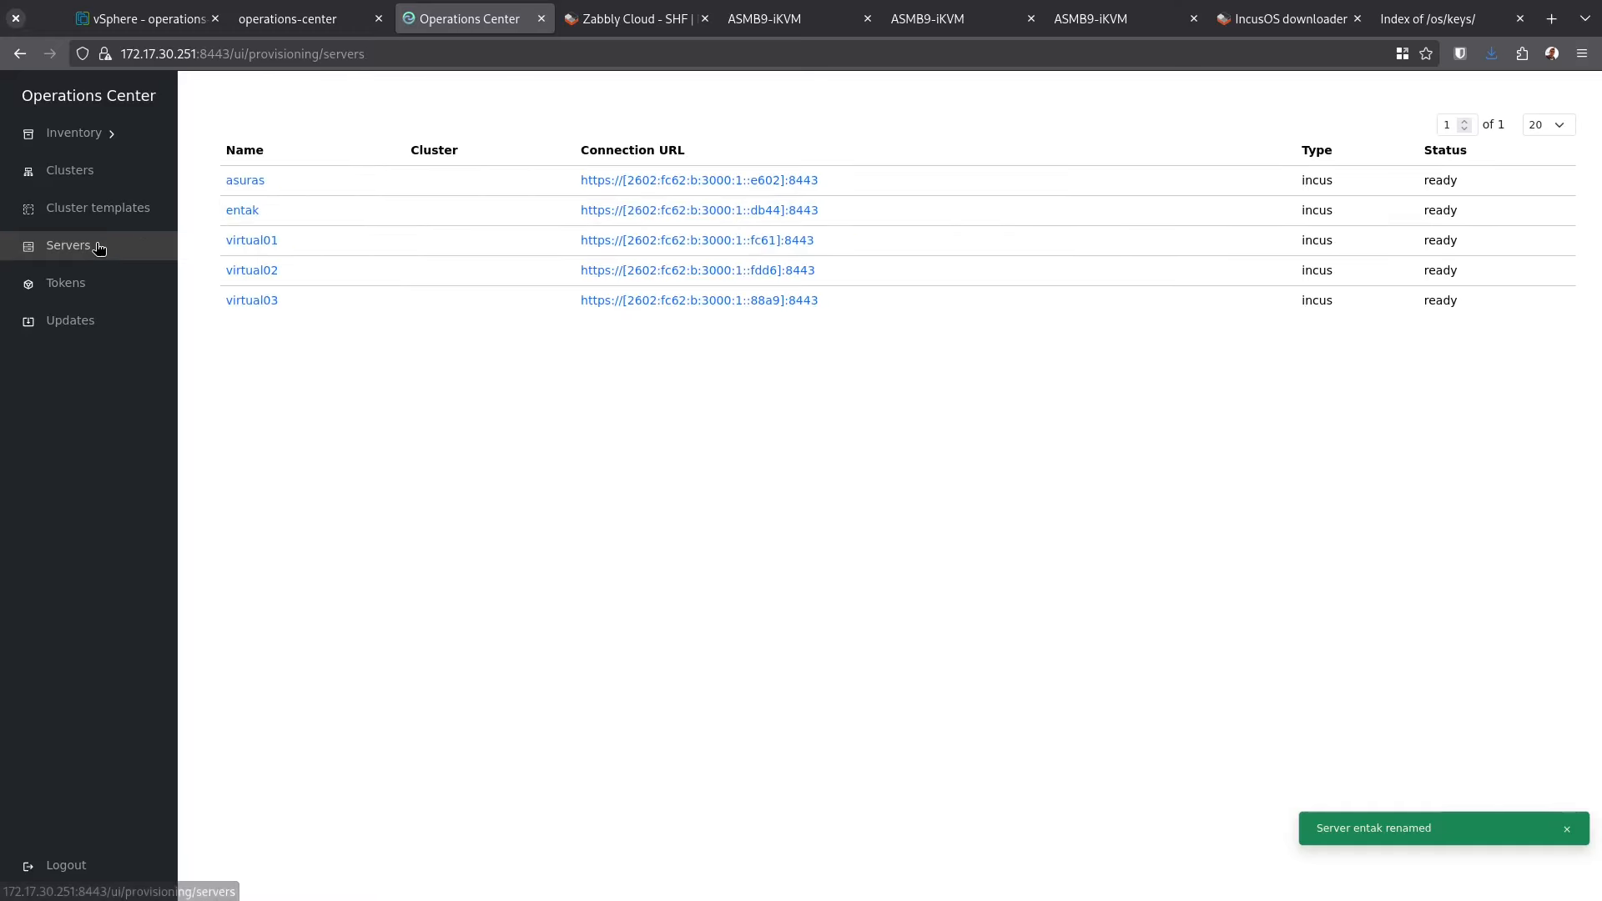
key("alt+Tab")
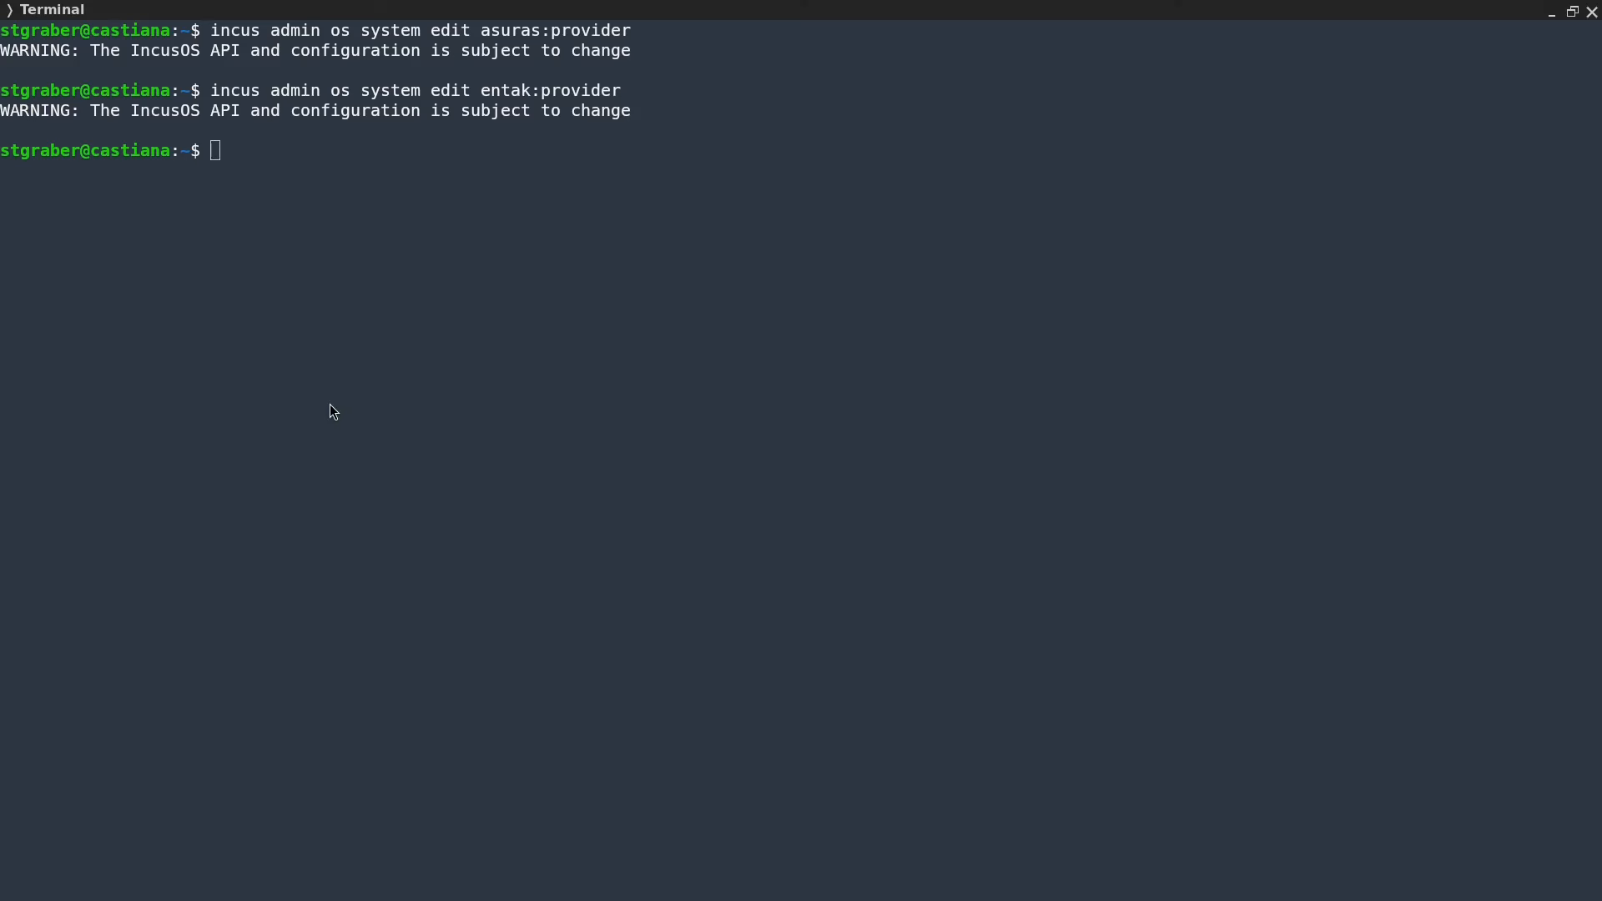
Rerun the provider edit command for velona instead of entak
key("Up")
key("Left")
key("Left")
key("Left")
key("Left")
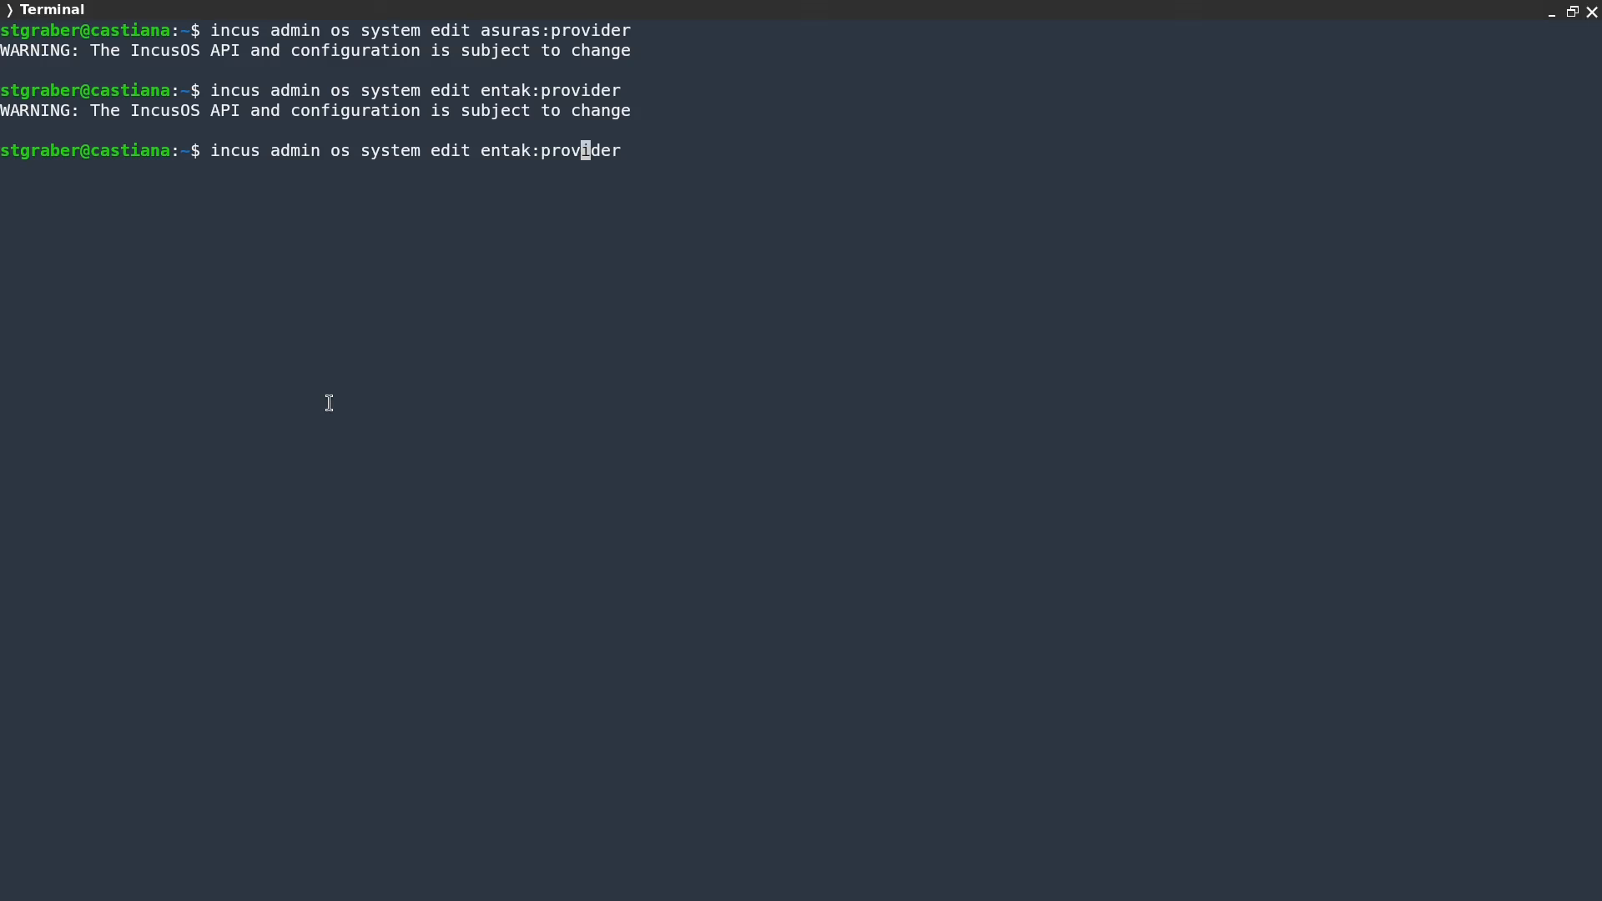
key("Left")
key("Left")
key("Left")
key("Left")
key("Left")
key("ctrl+w")
type("velona")
key("Return")
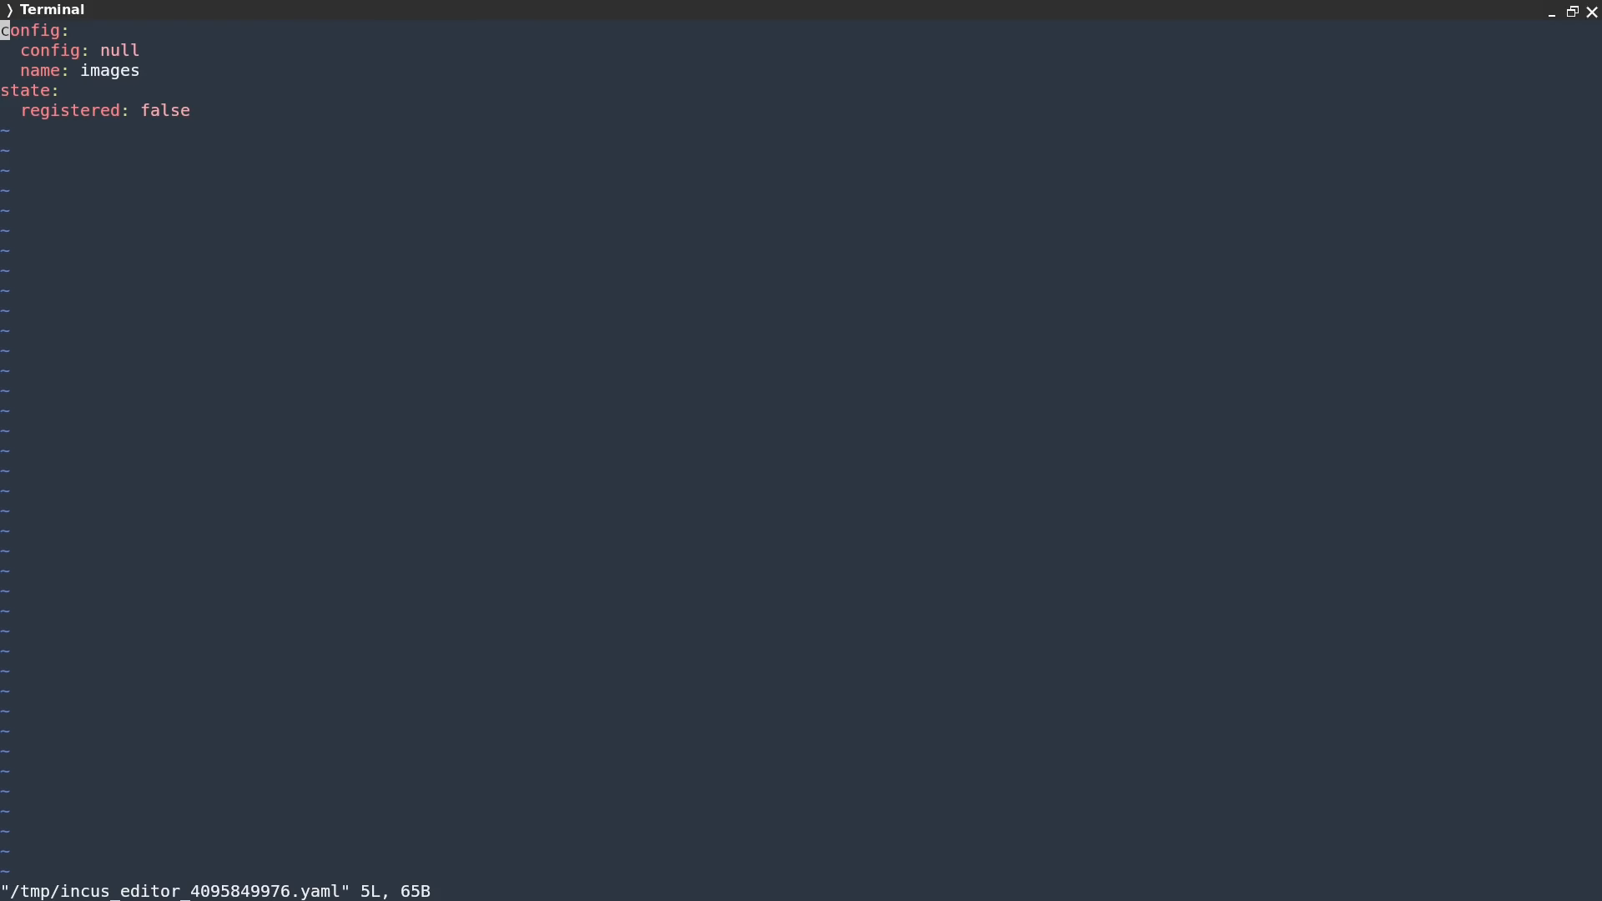
Paste the operations-center settings, delete the five old lines, and save velona's provider config
key("Down")
key("Down")
key("Down")
key("Down")
key("p")
key("Up")
key("Up")
key("Up")
key("Up")
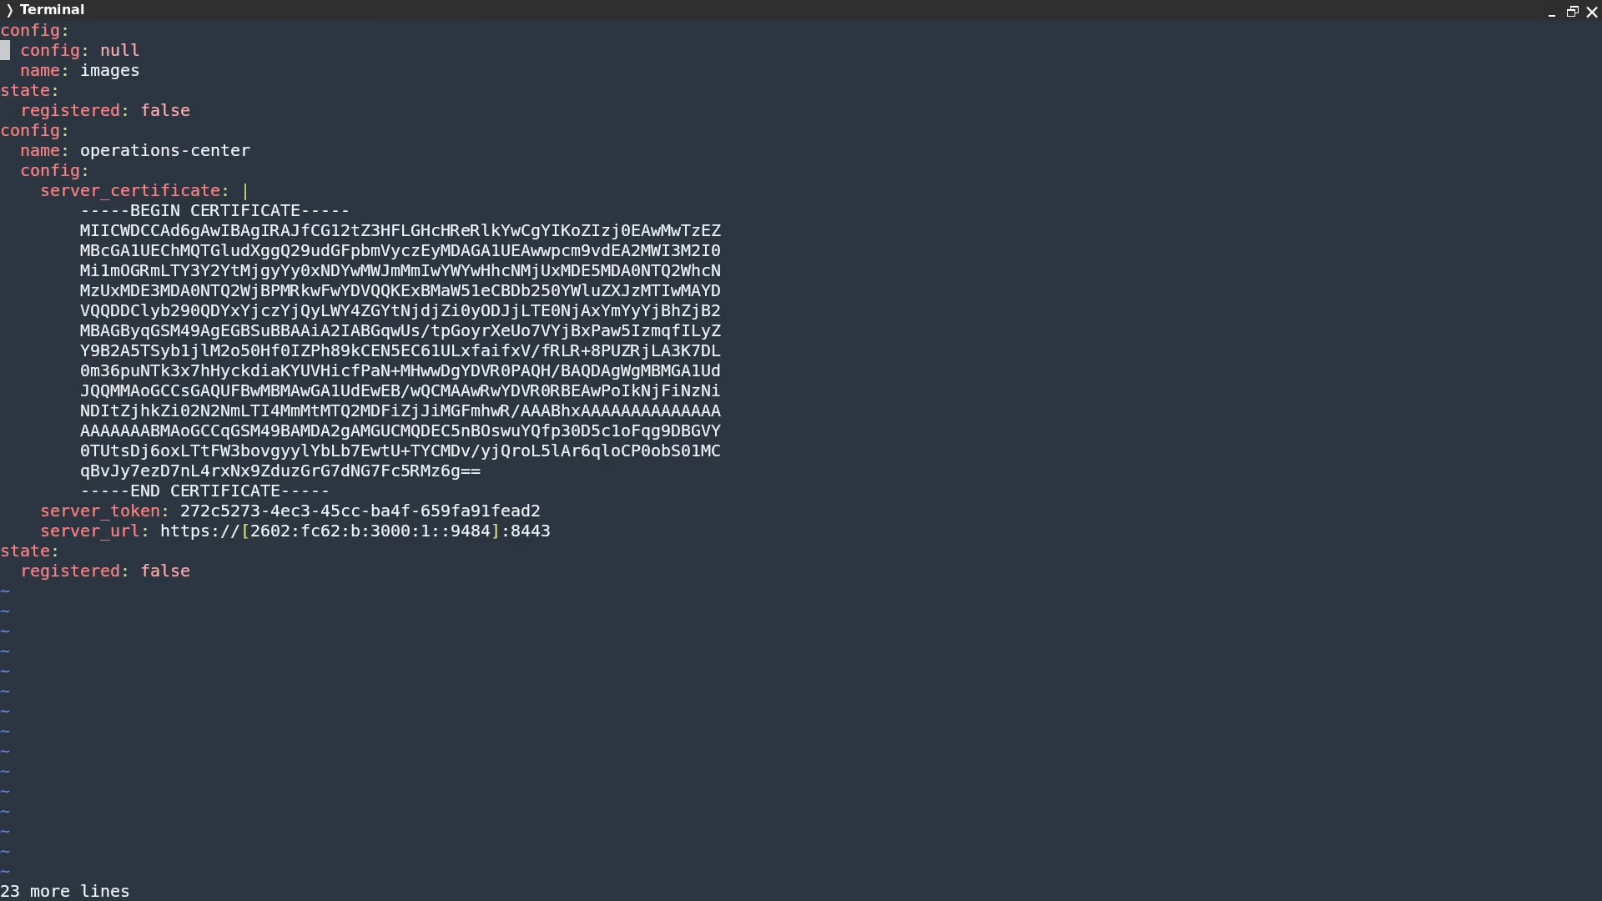
key("5")
key("d")
key("d")
type(":wq")
key("Return")
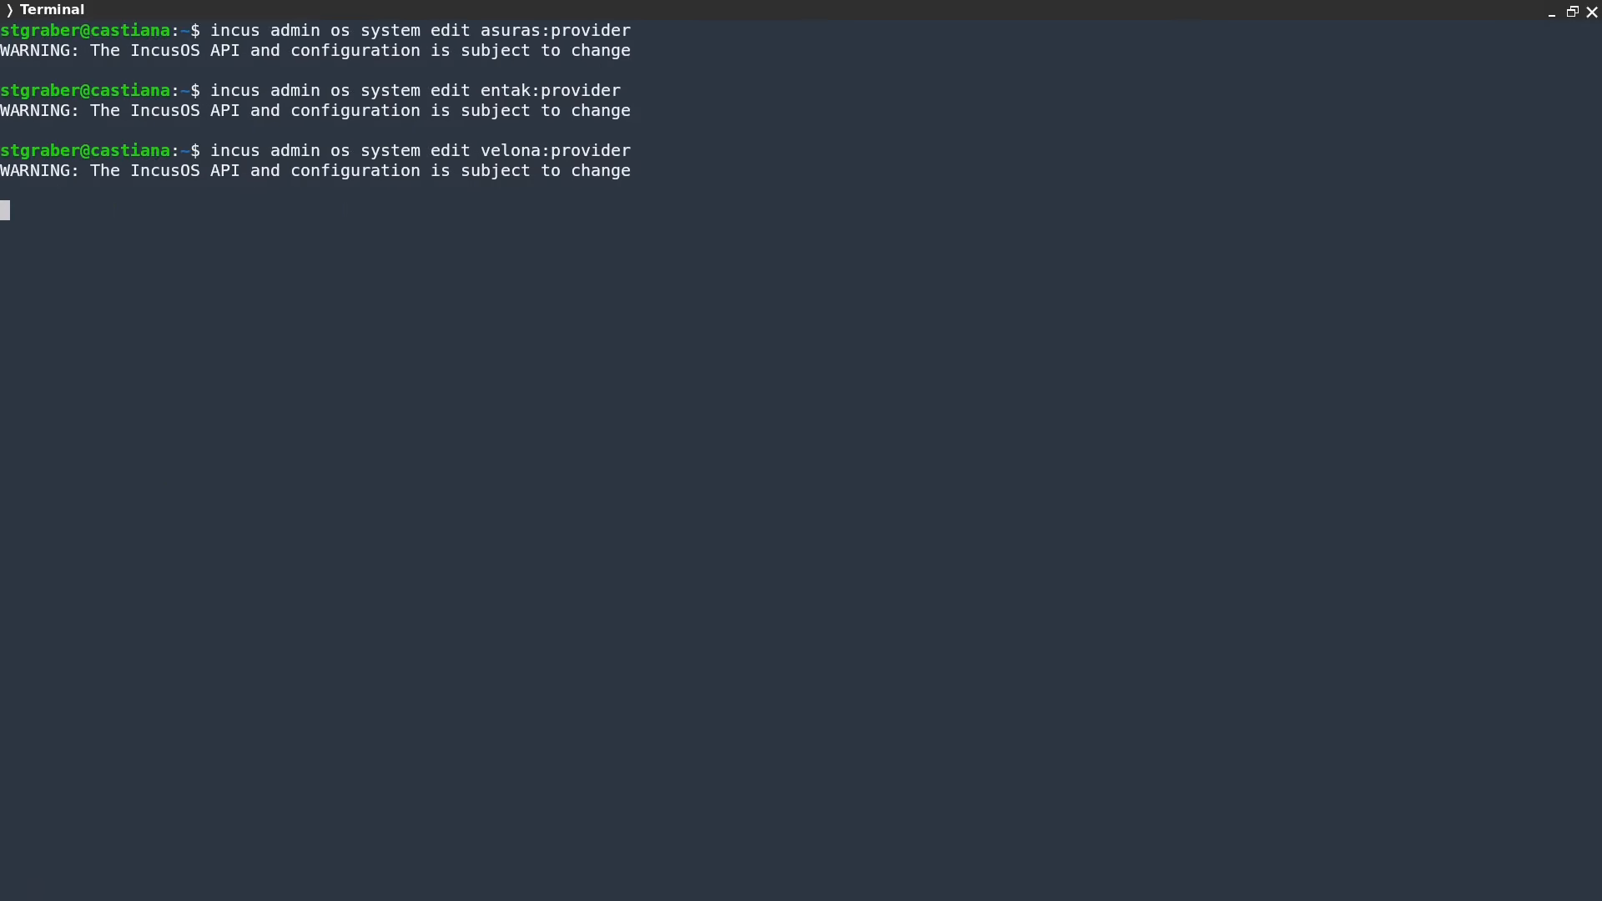
key("alt+Tab")
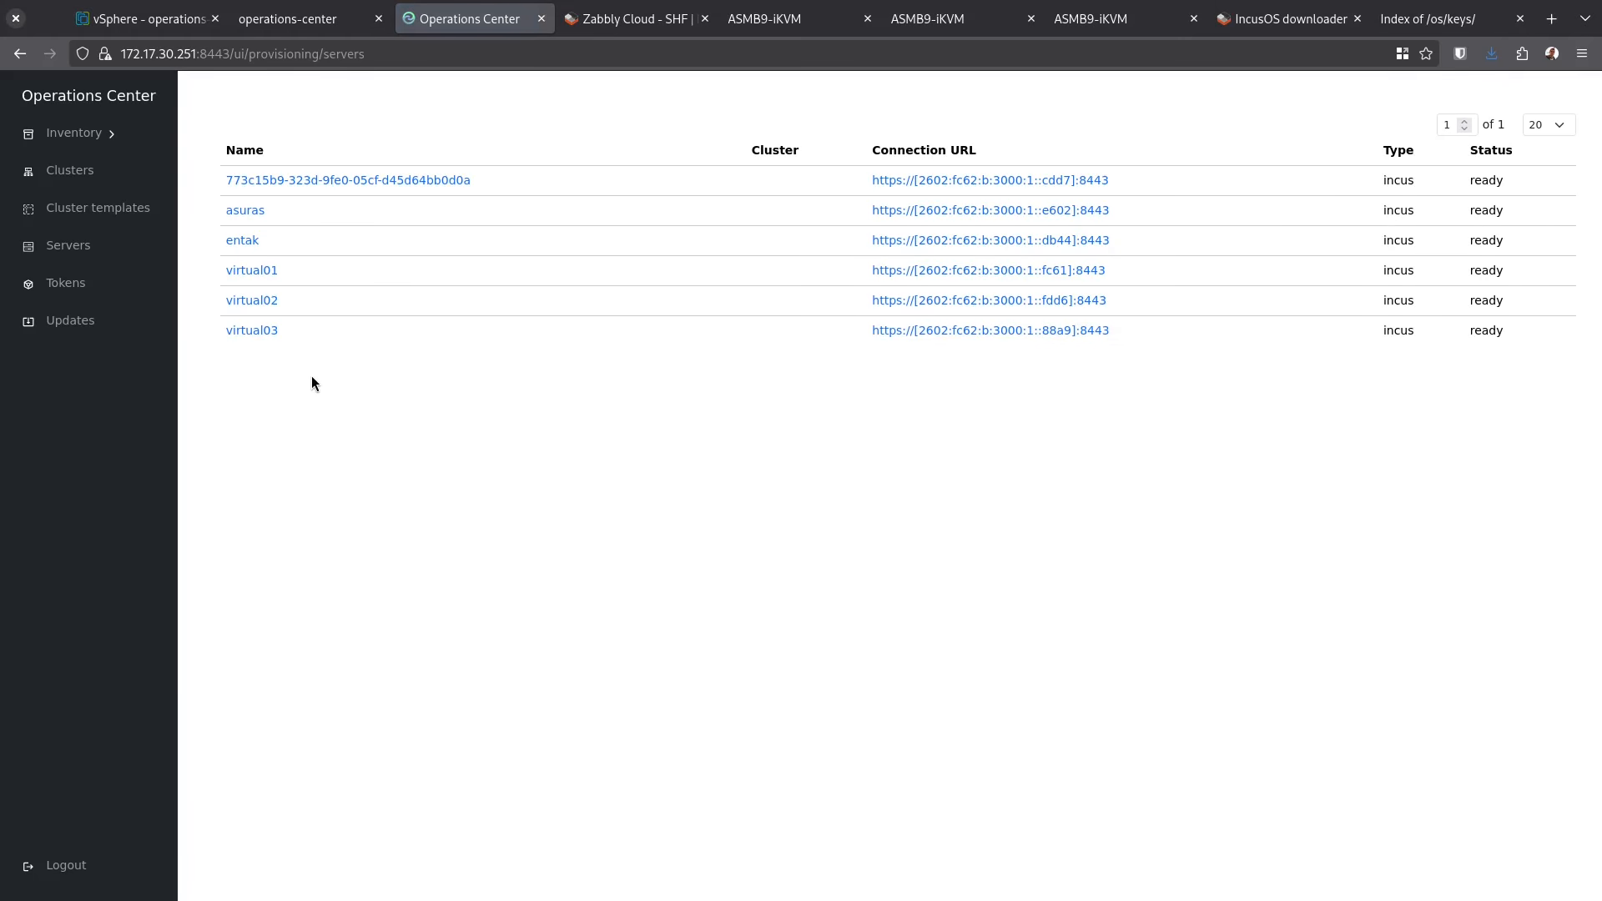
Rename server 773c15b9 to velona and return to the servers list
left_click(288, 186)
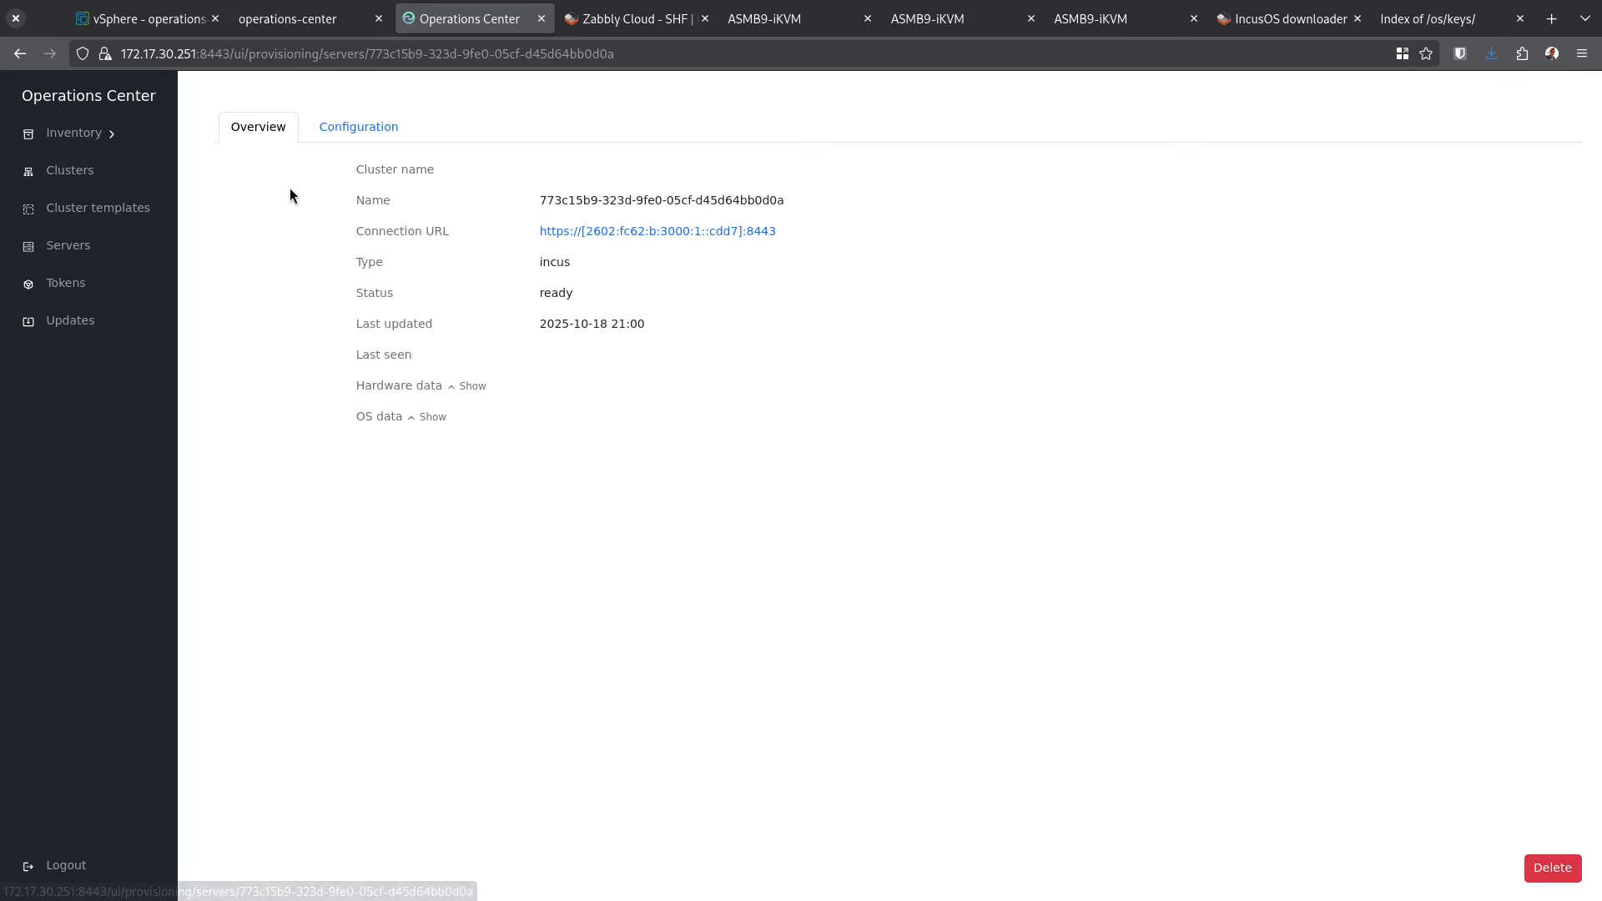
left_click(331, 127)
triple_click(363, 208)
type("velona")
left_click(843, 215)
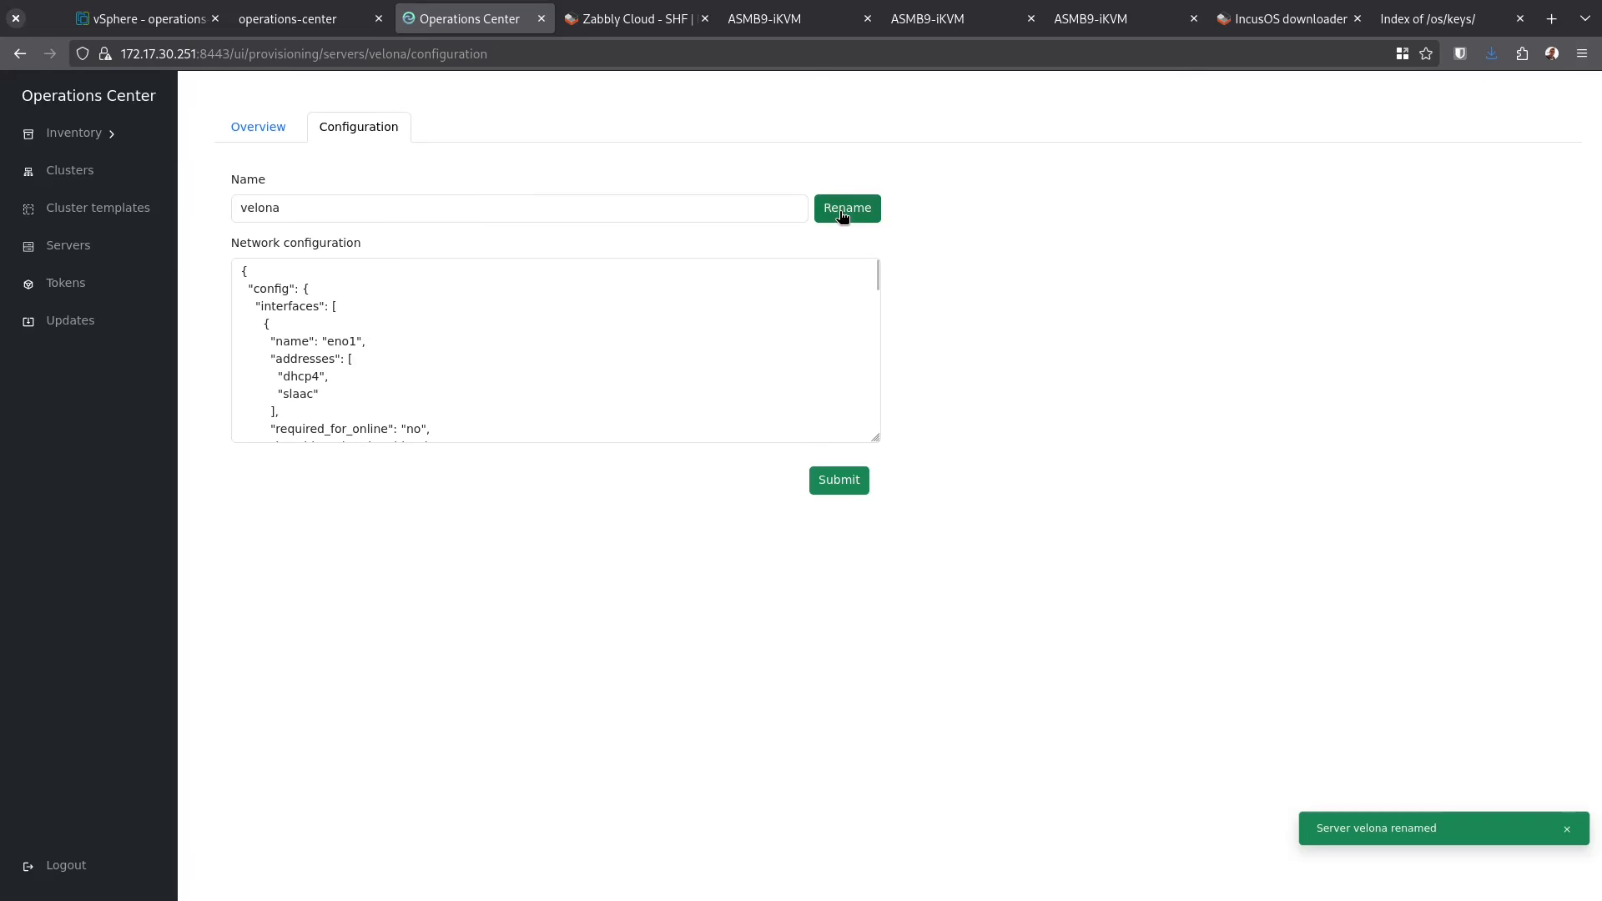
left_click(79, 252)
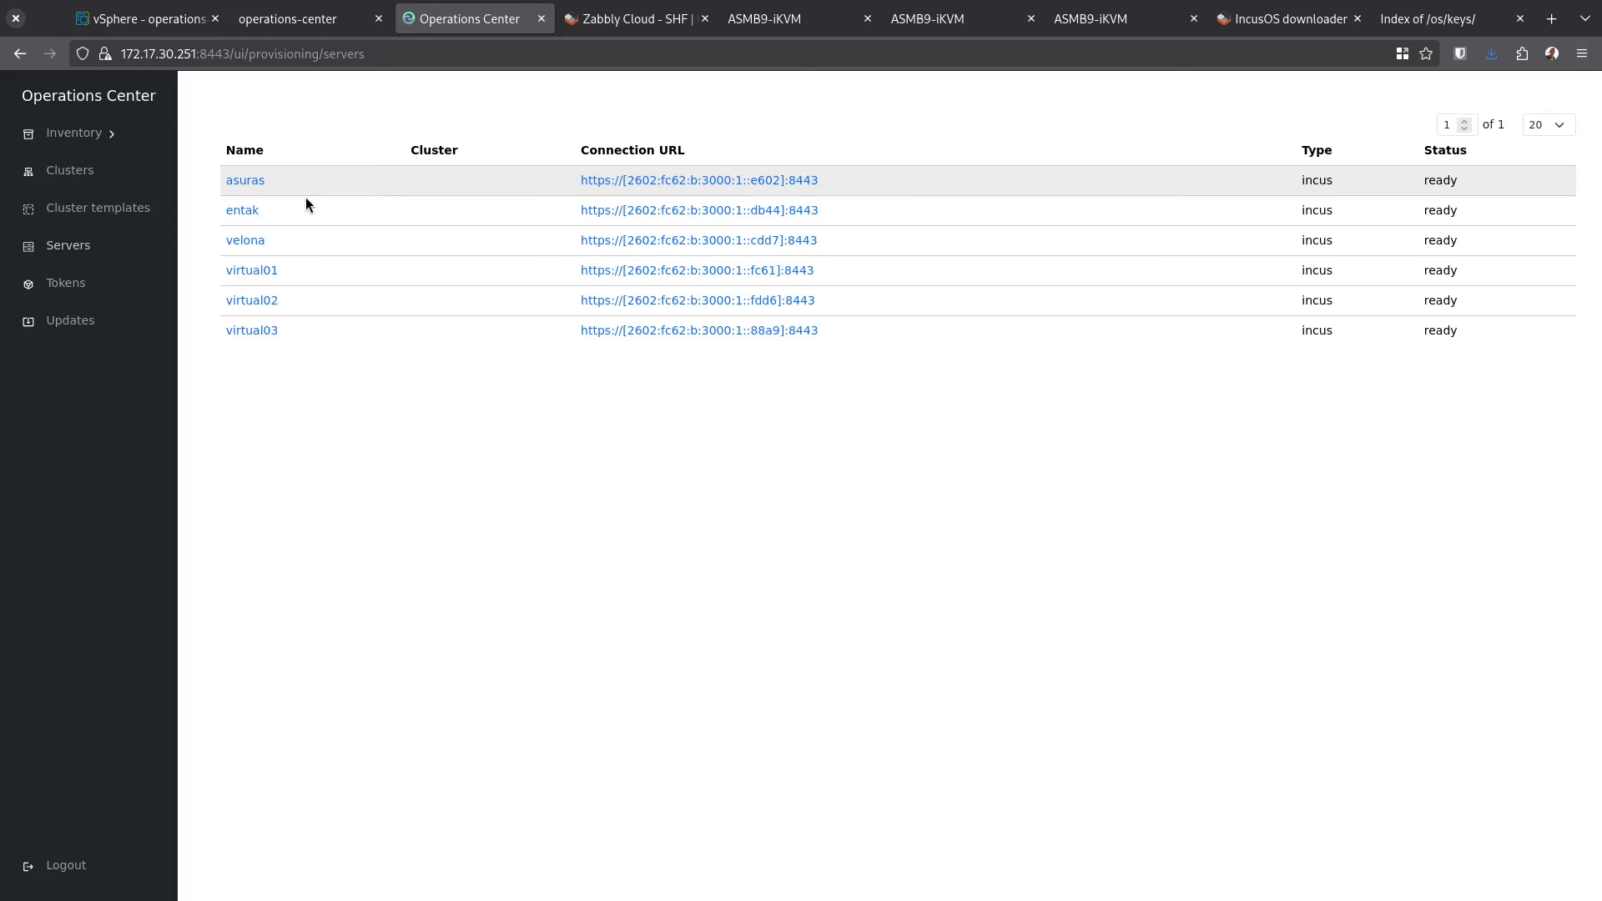
left_click(104, 176)
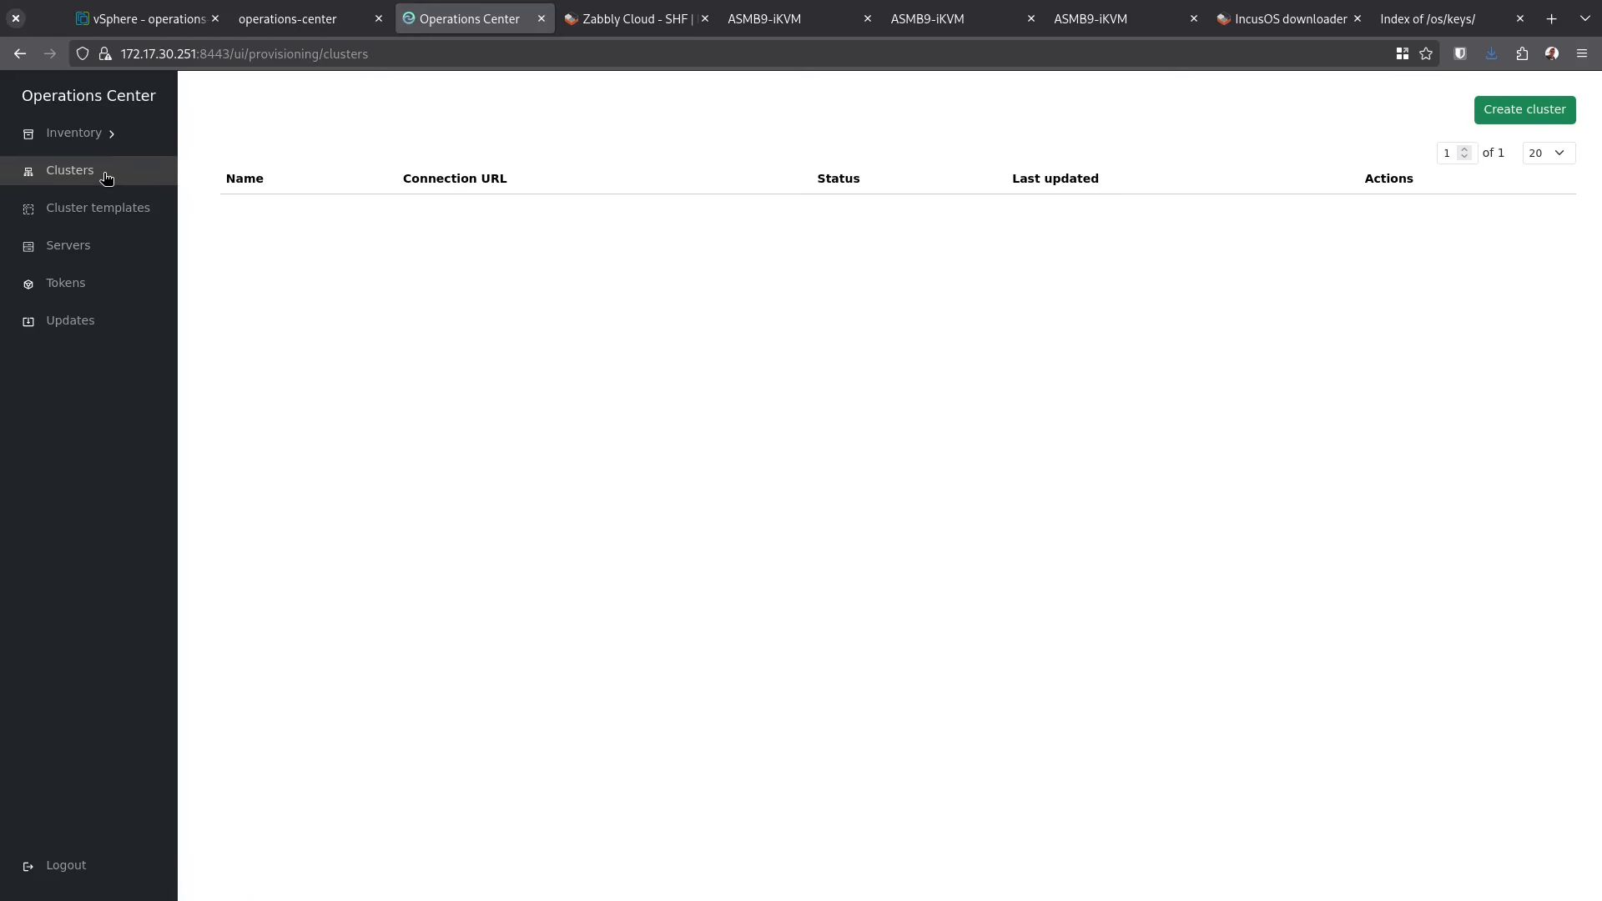
Start a cluster named virtual, then copy virtual01's connection URL from the Servers page
left_click(1515, 112)
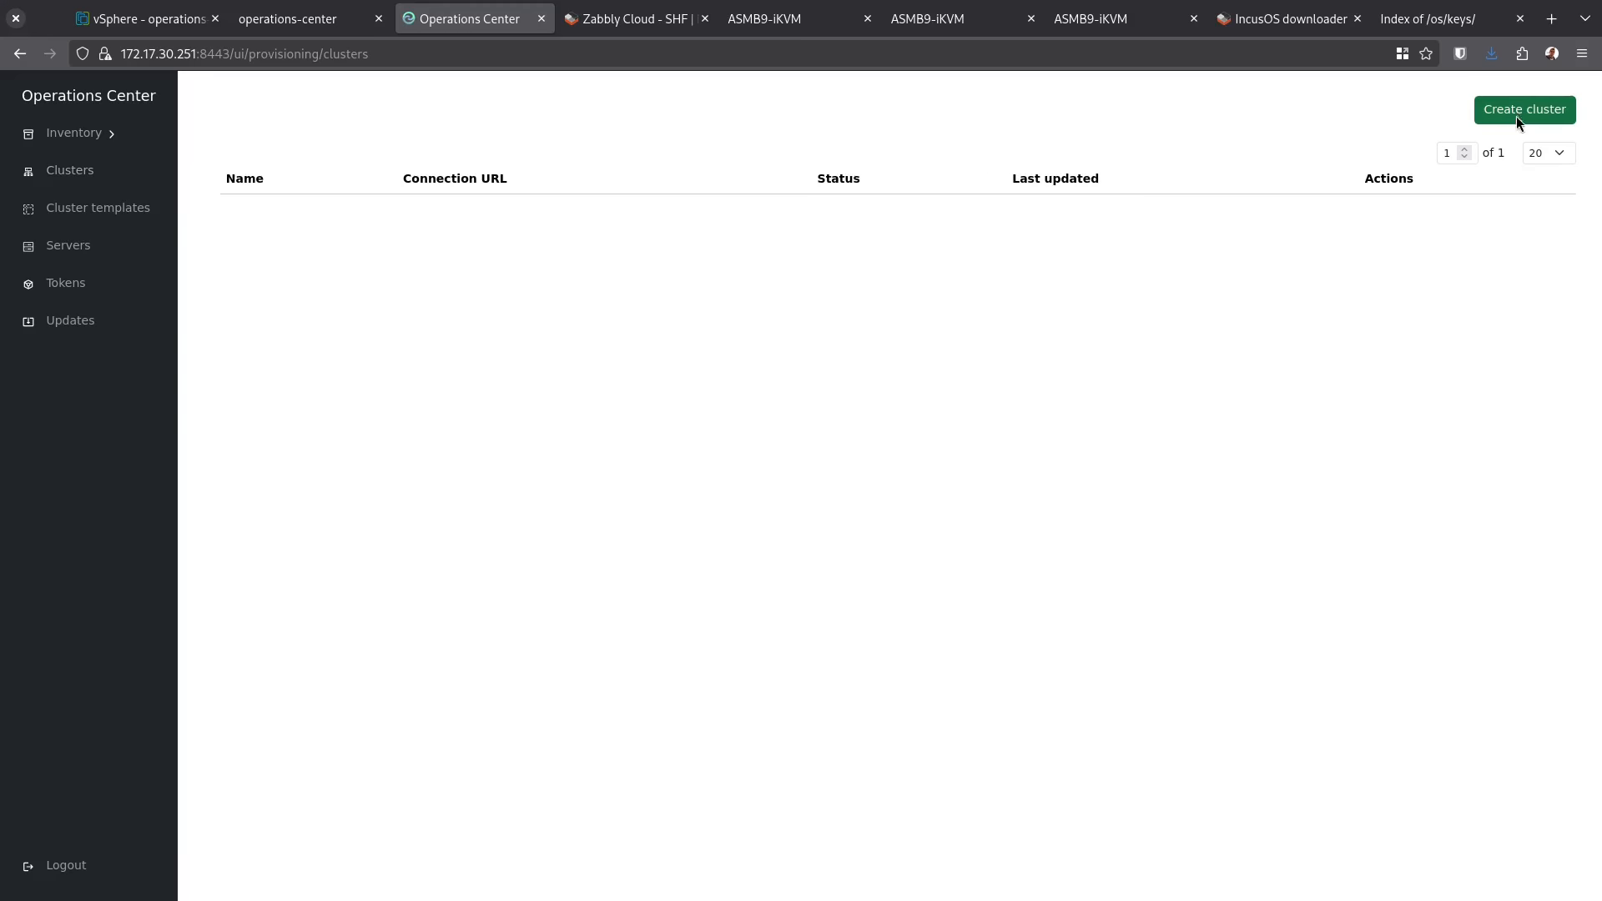
left_click(674, 208)
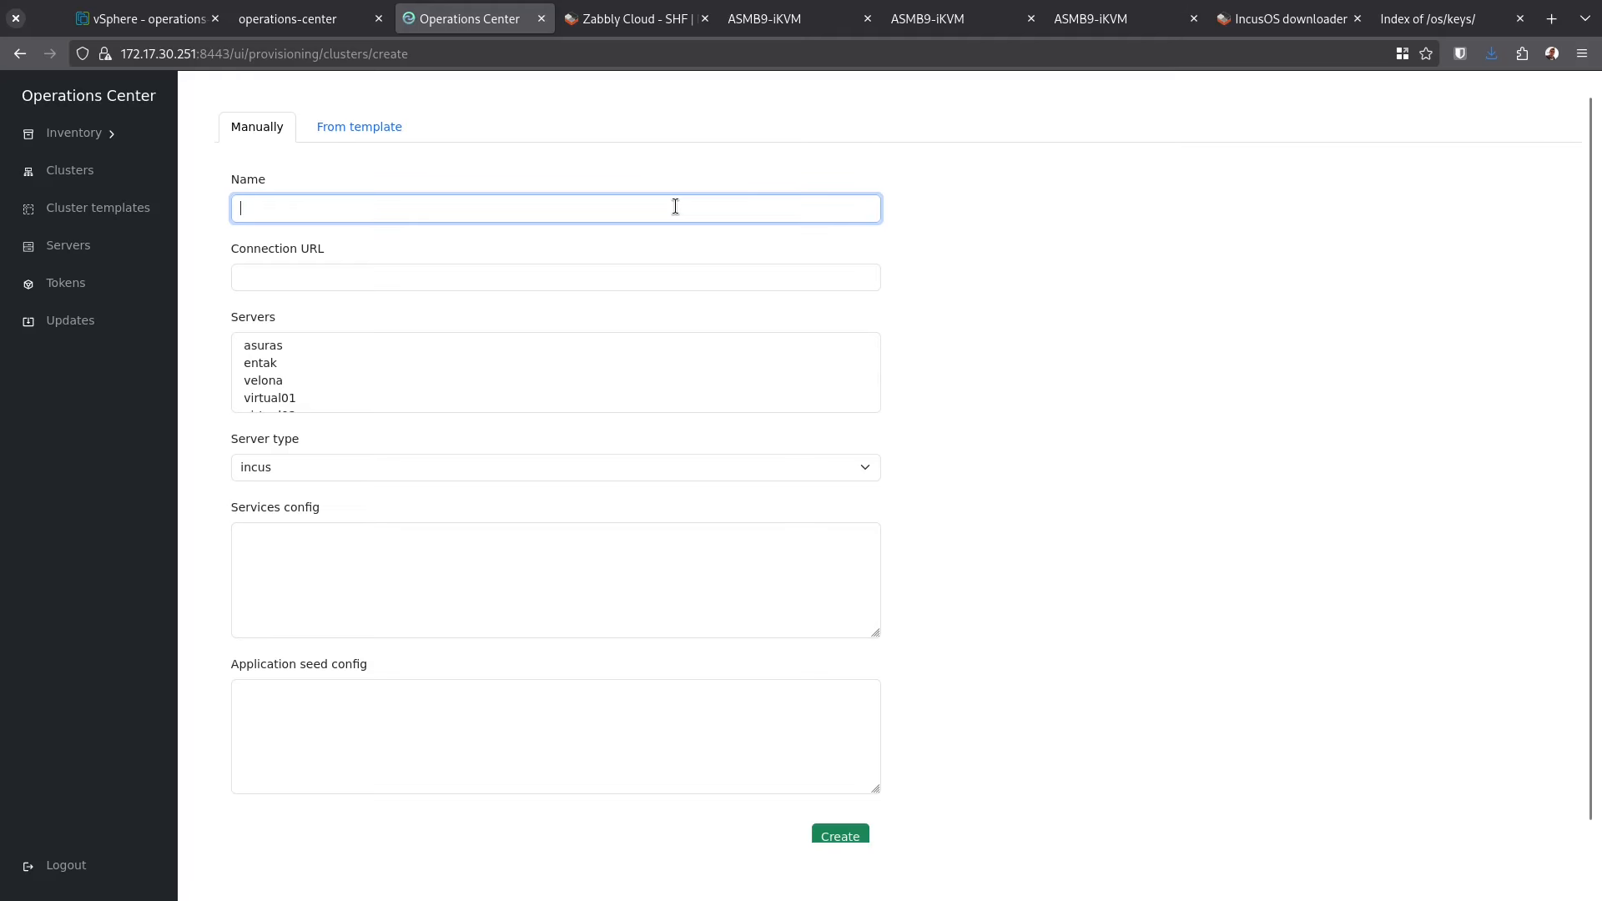
type("virtual")
left_click(241, 277)
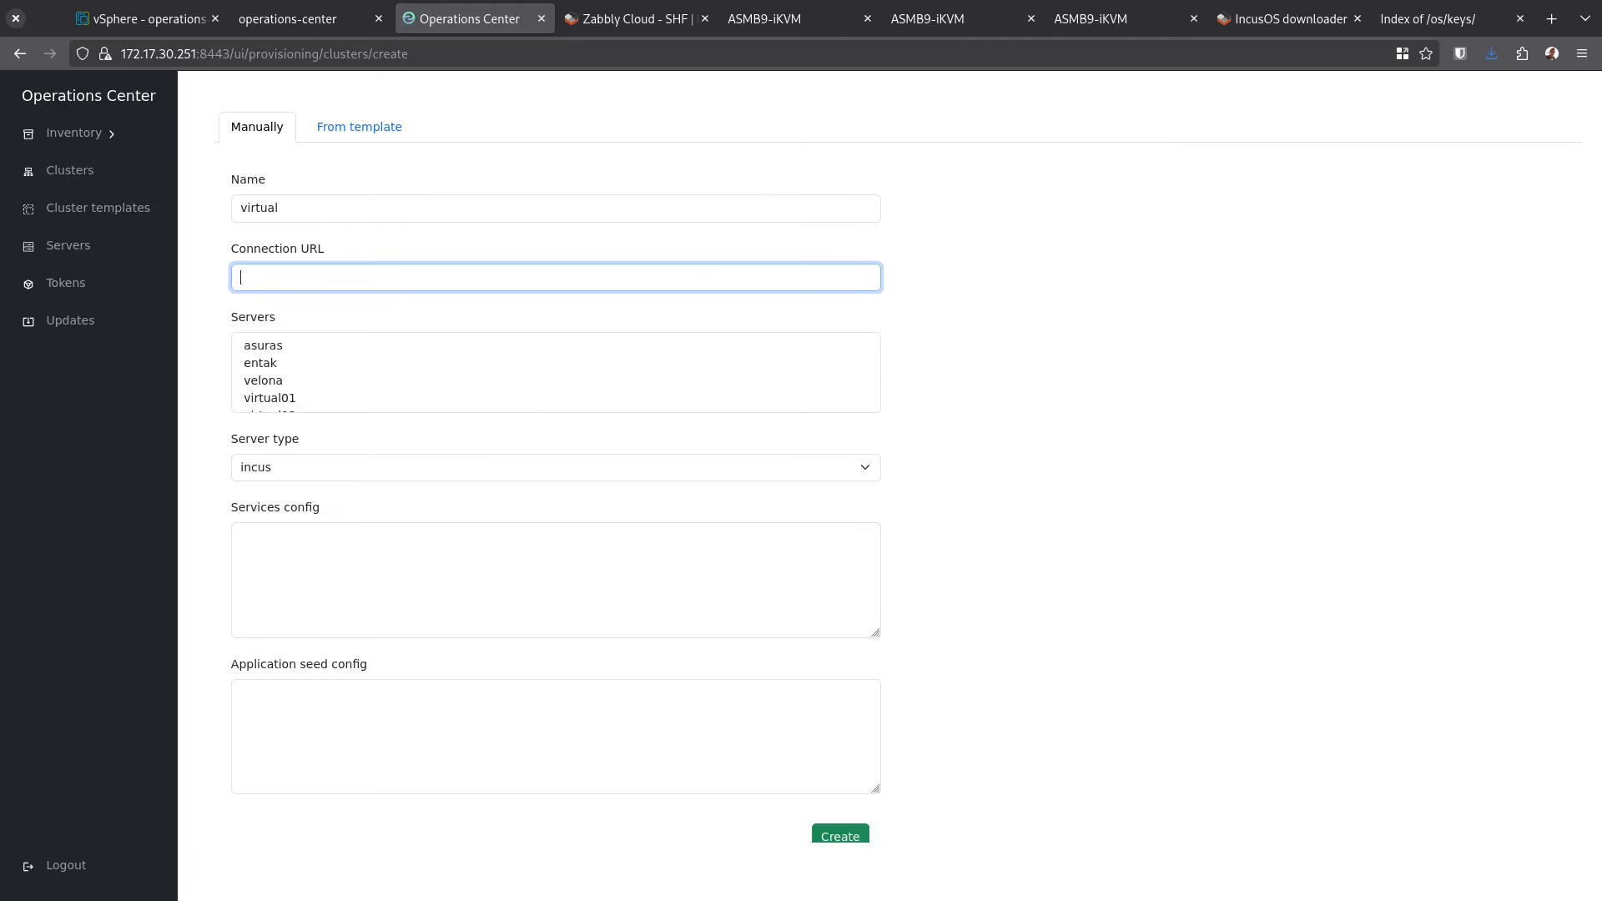
left_click(100, 257)
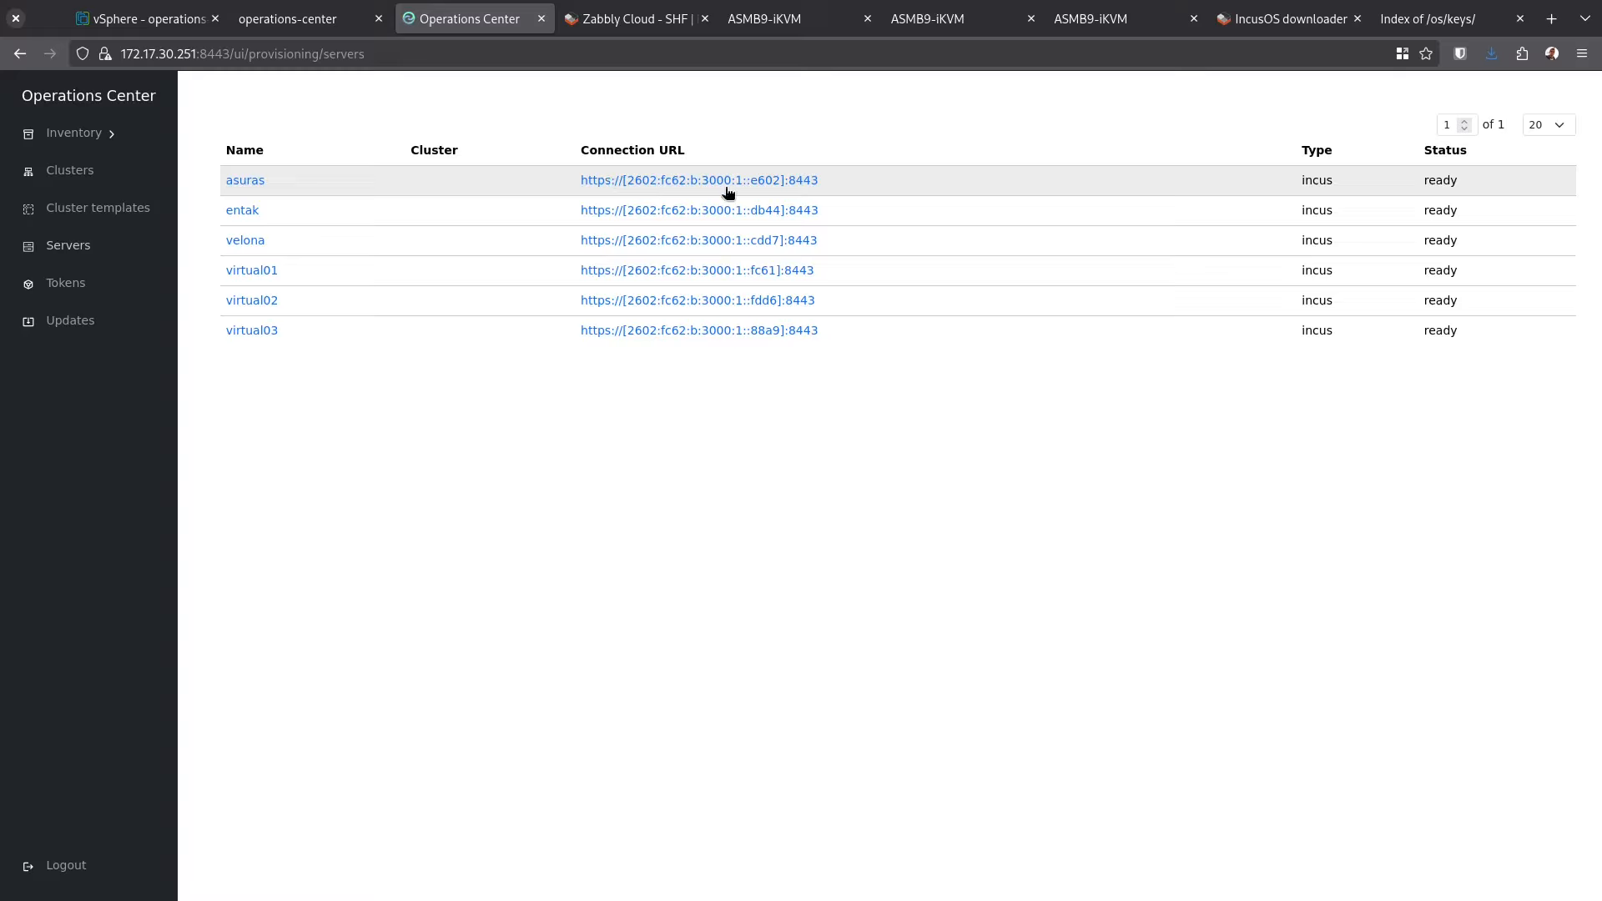
triple_click(839, 272)
key("ctrl+c")
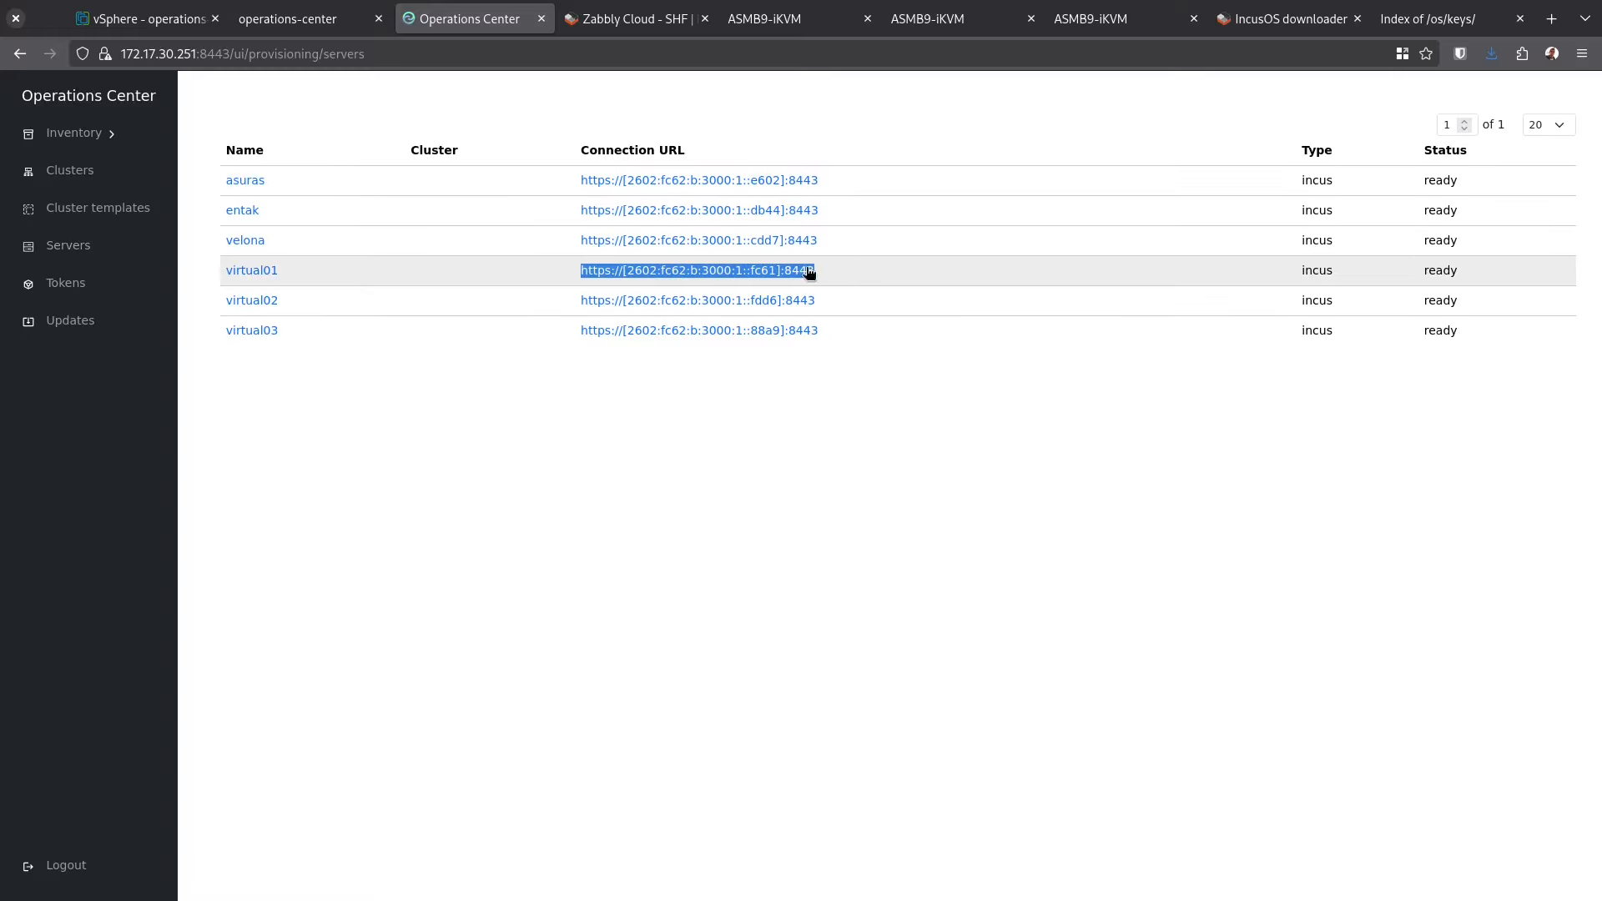
left_click(144, 172)
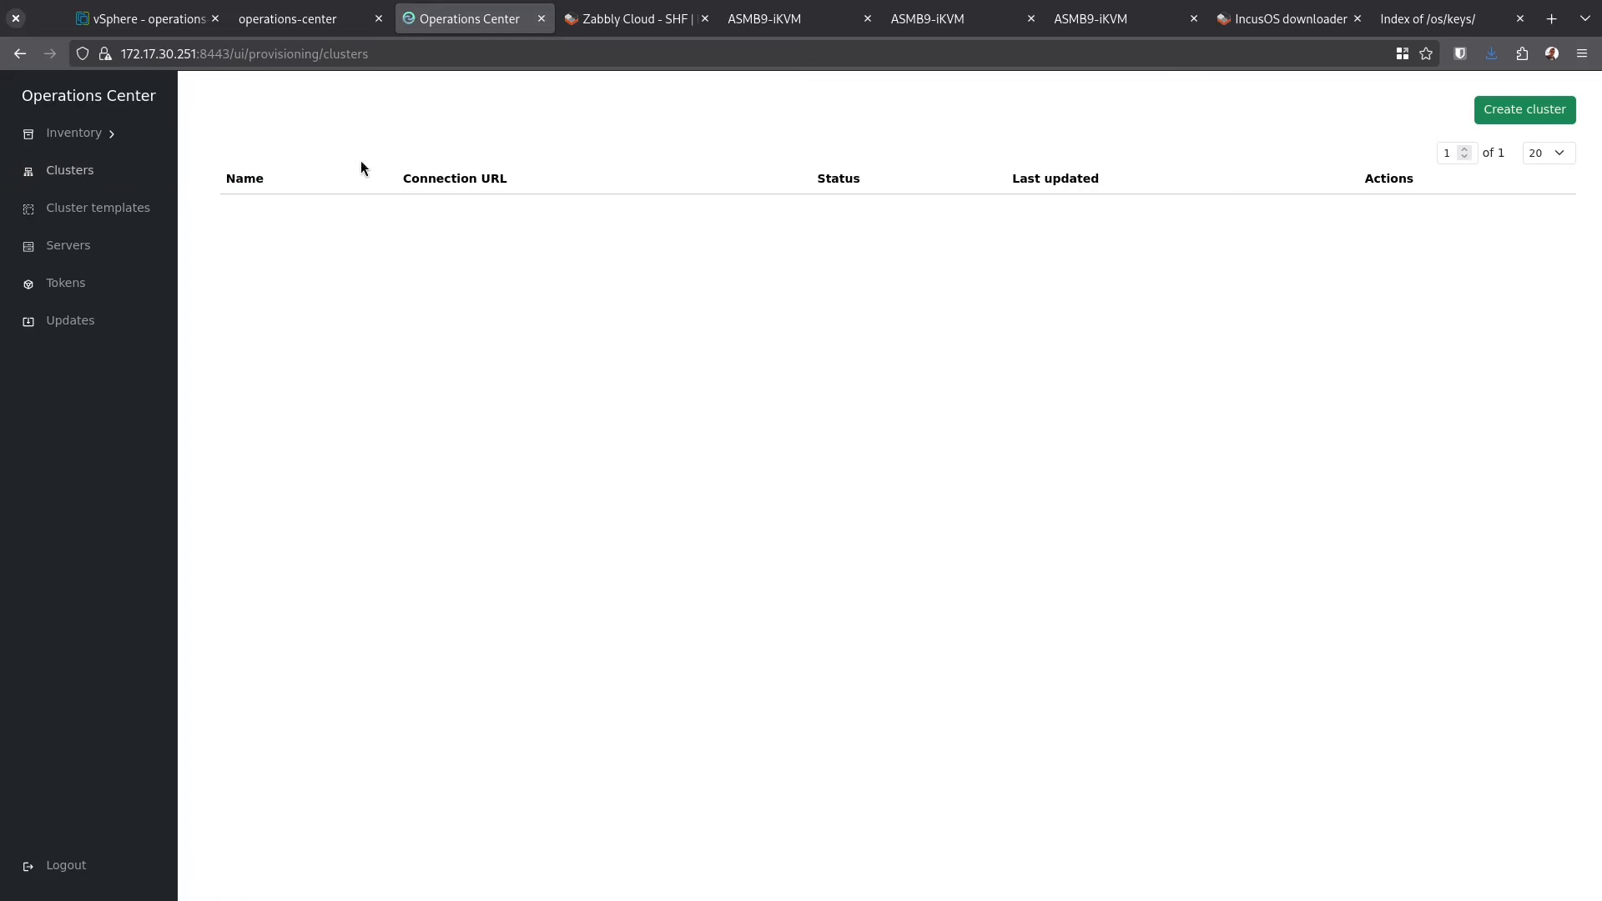
Fill a new cluster form with name virtual, virtual01's URL, and servers virtual01–virtual03
left_click(1500, 116)
left_click(548, 208)
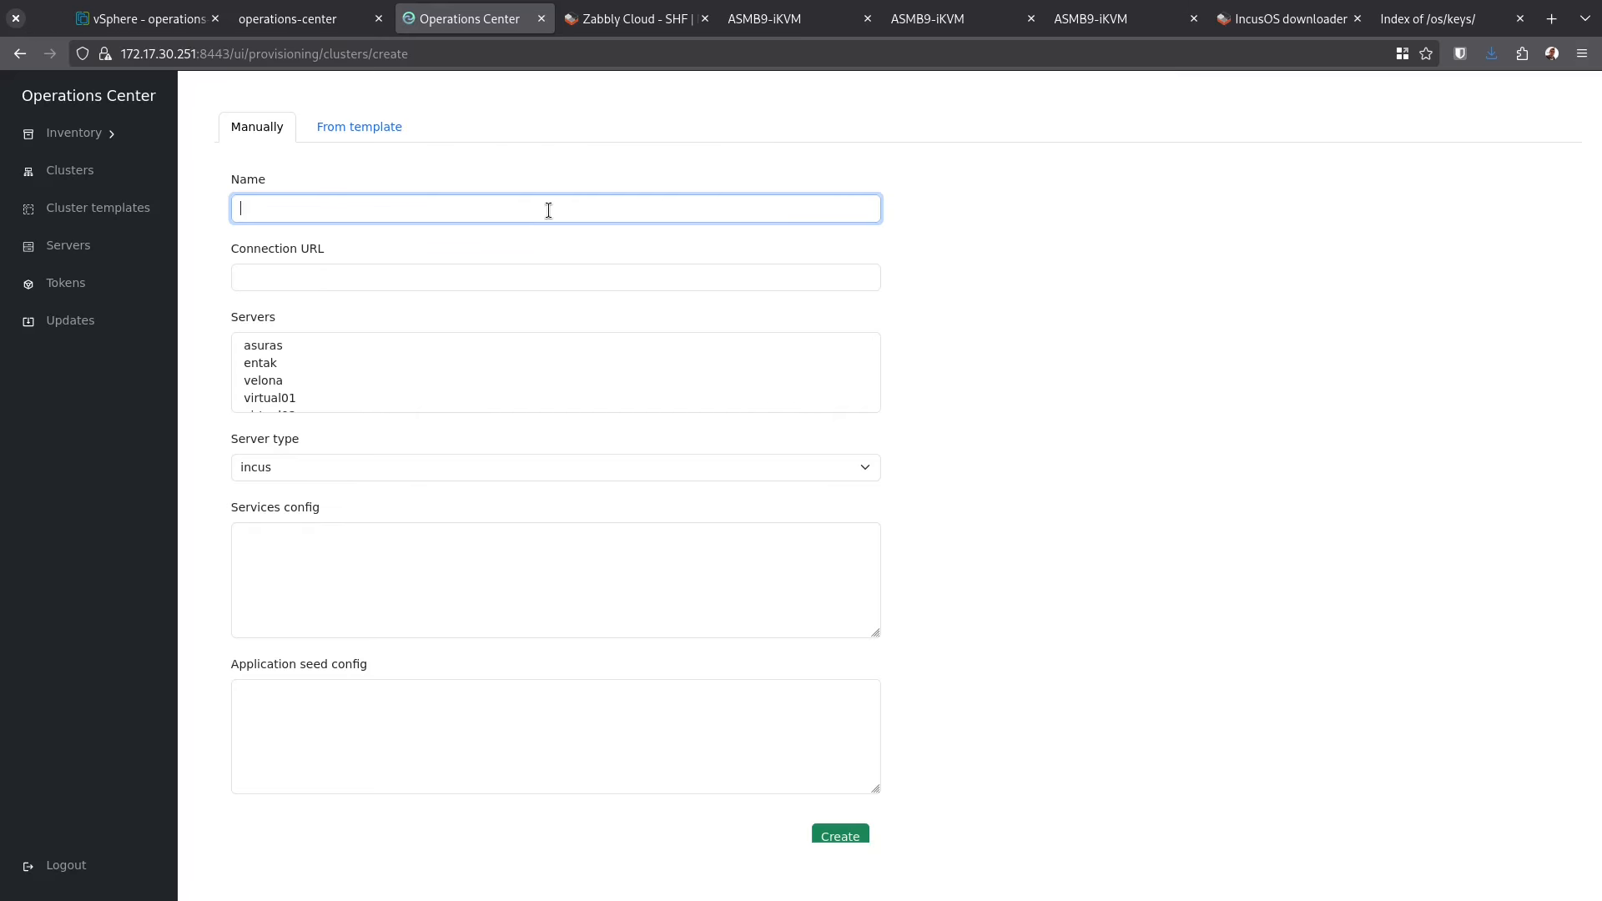
type("virtual")
key("Tab")
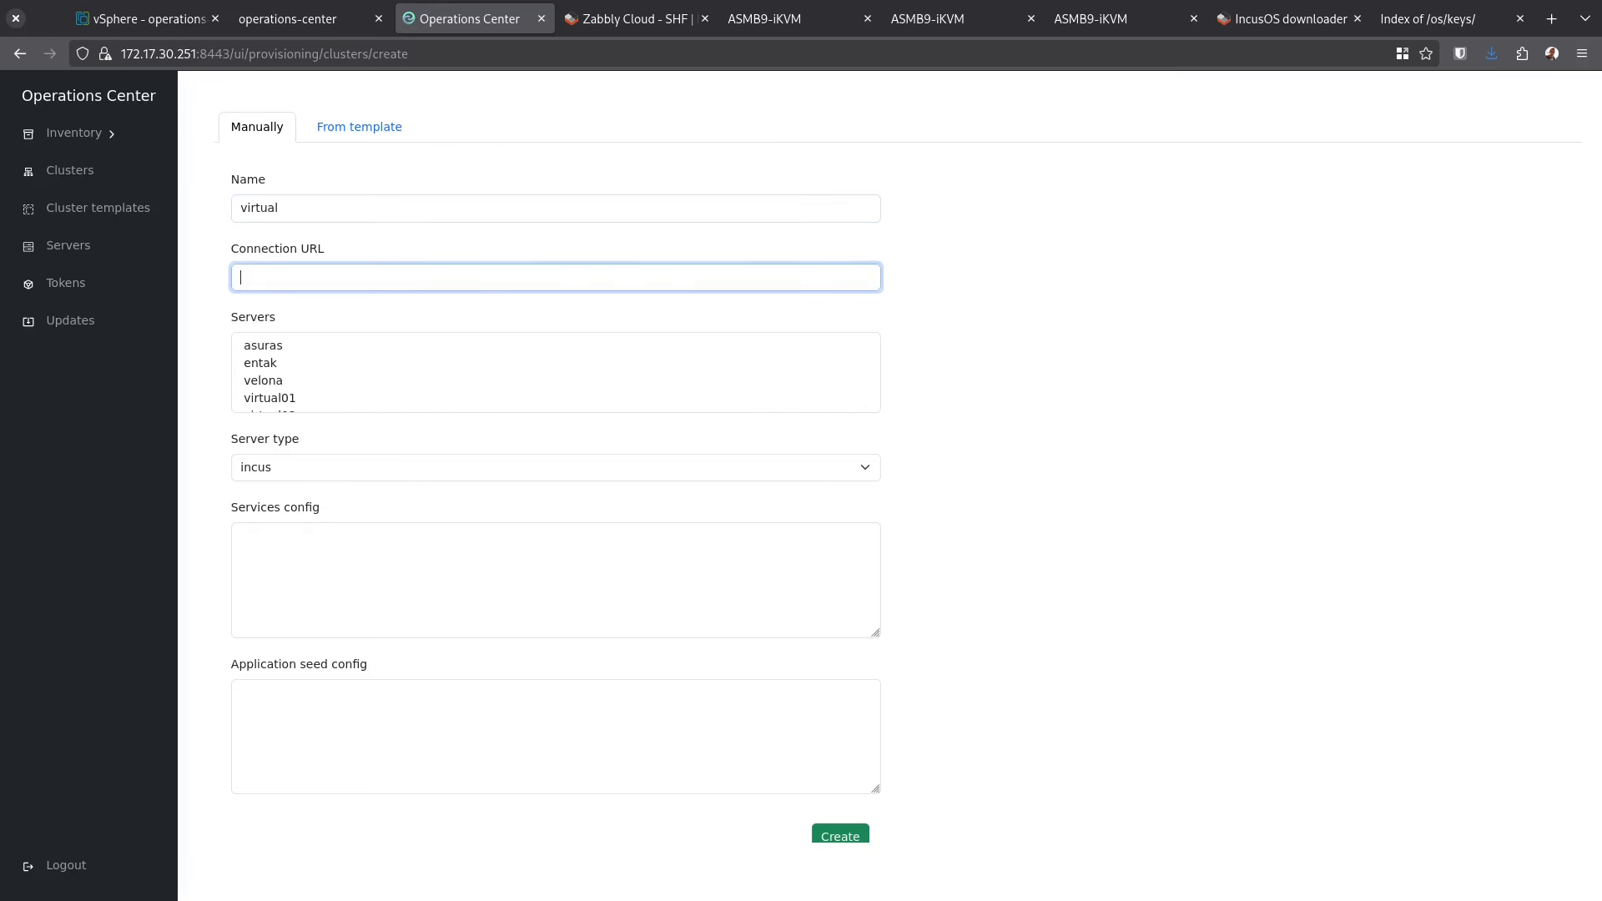
key("ctrl+v")
left_click(985, 322)
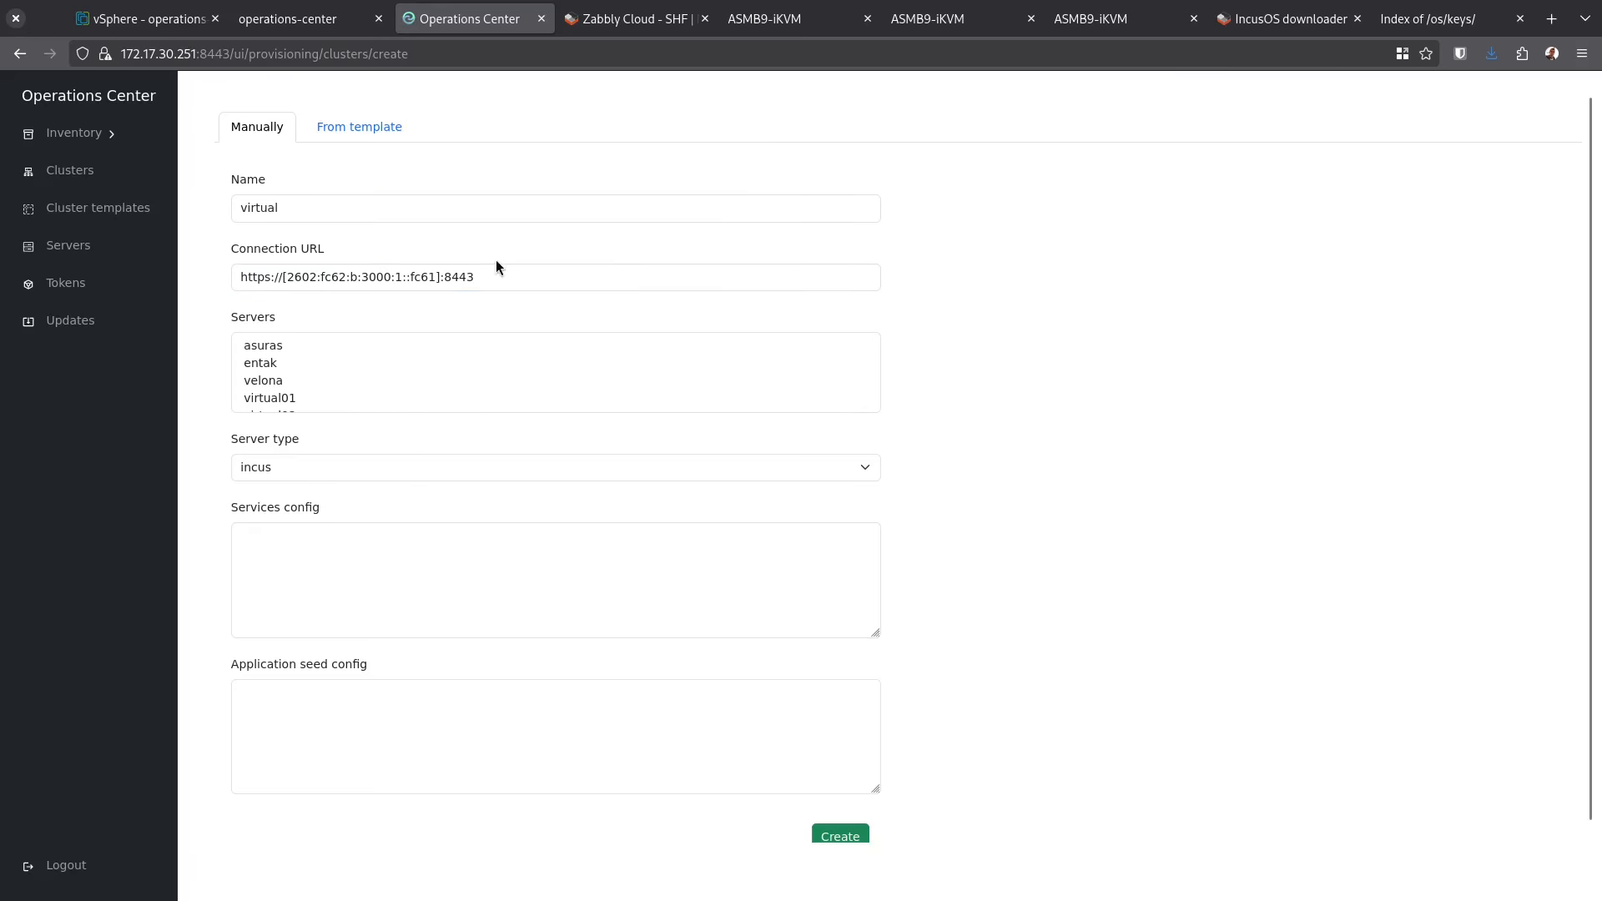
left_click_drag(275, 398, 576, 565)
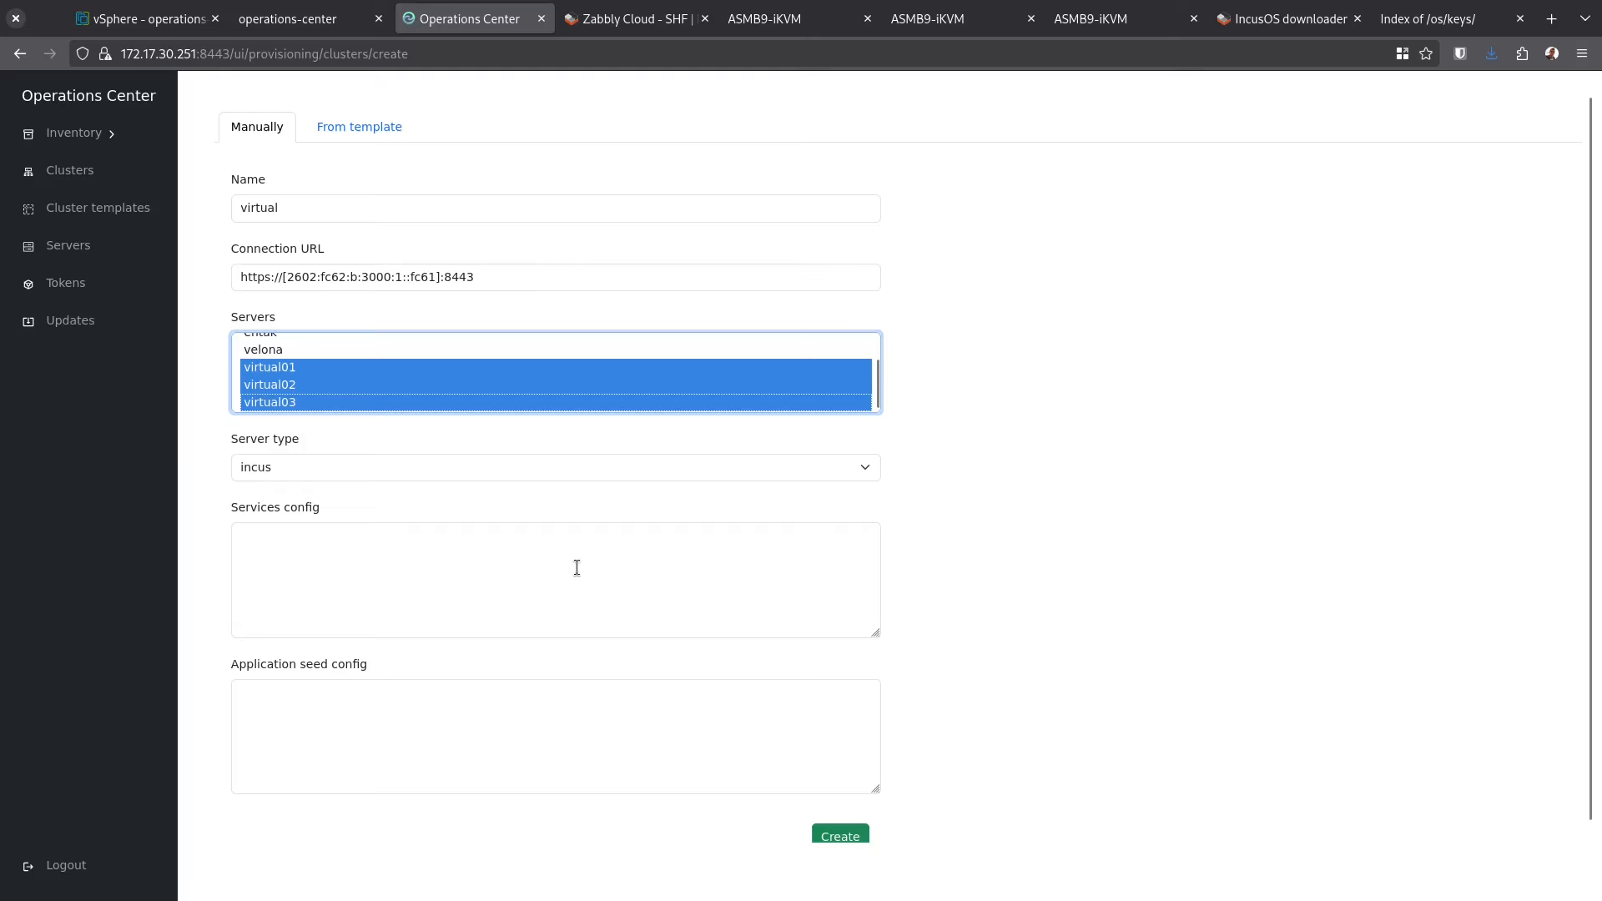
left_click(963, 513)
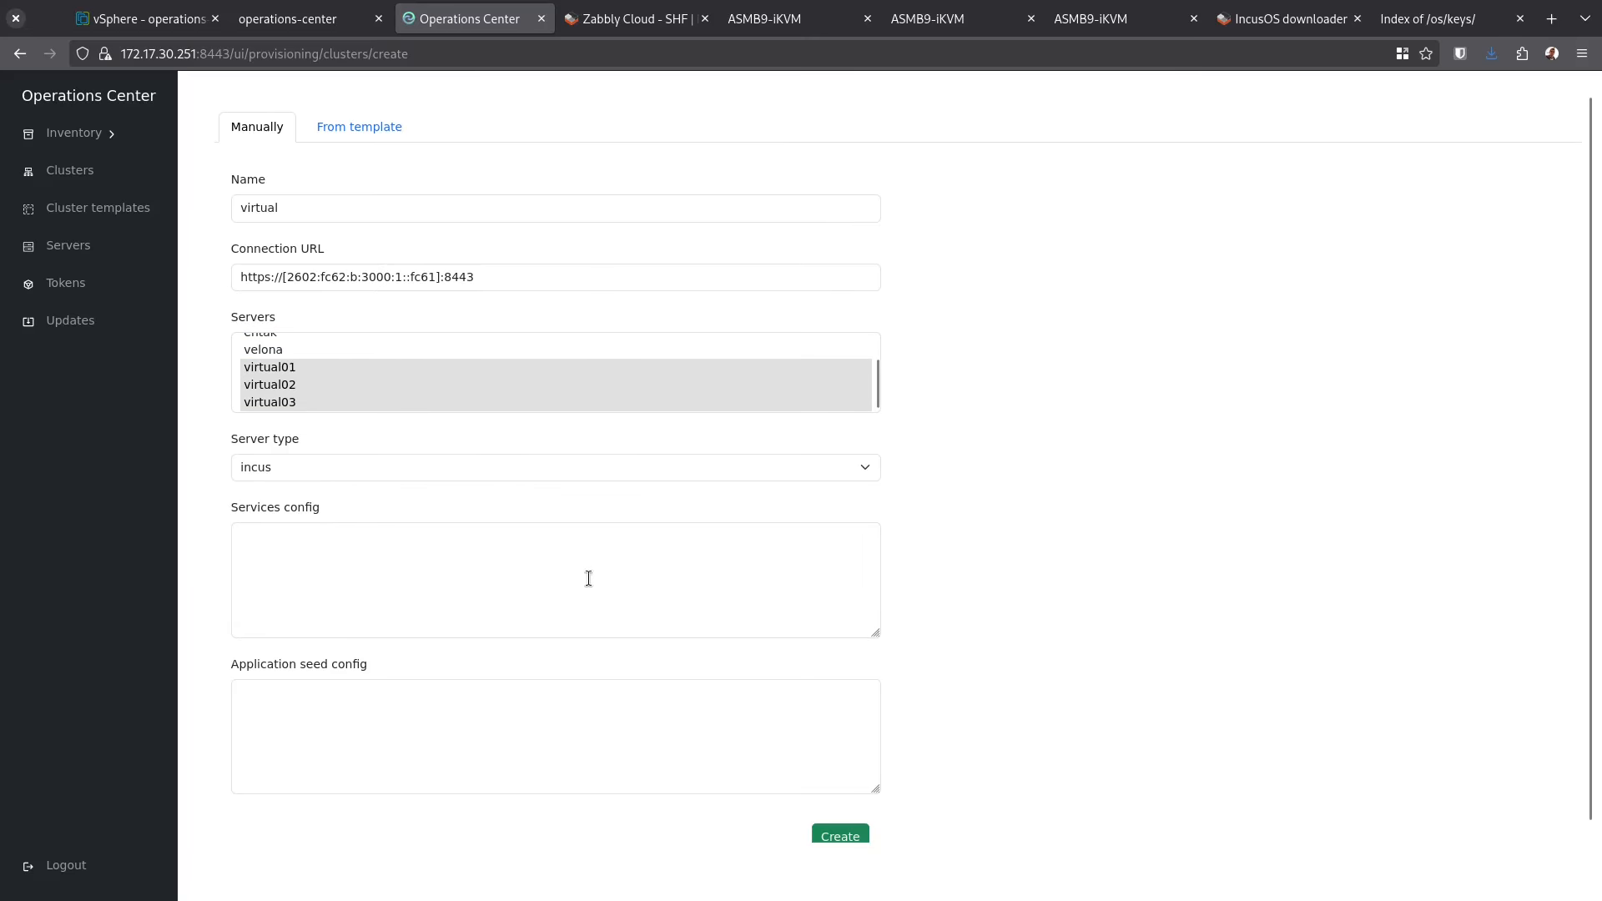
scroll(539, 599, "down", 1)
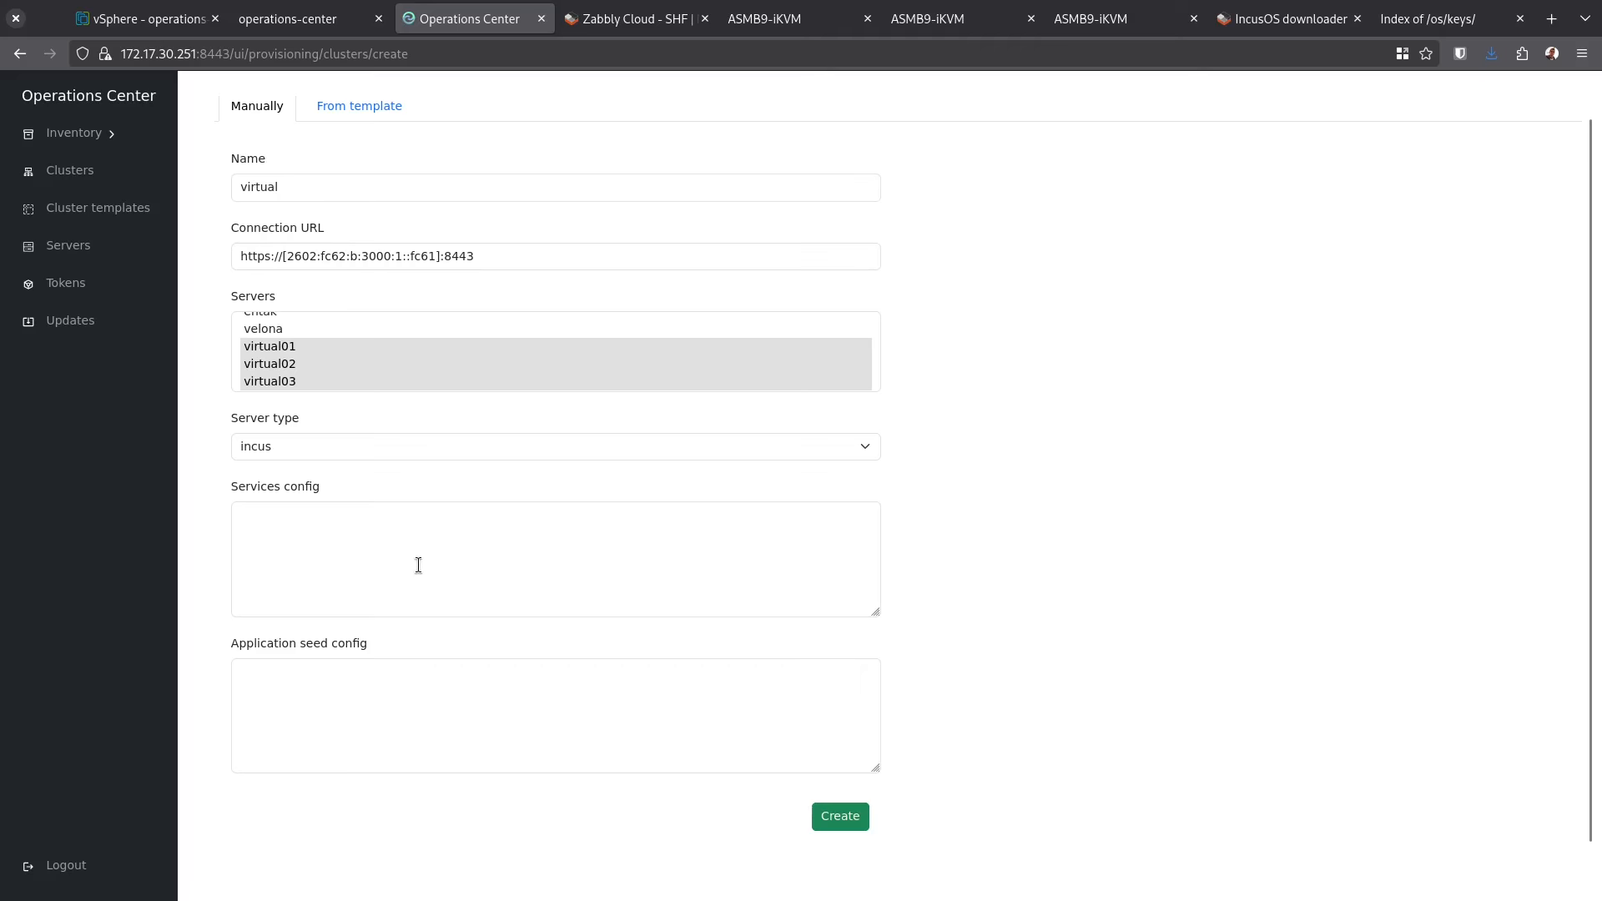
left_click(340, 721)
key("alt+Tab")
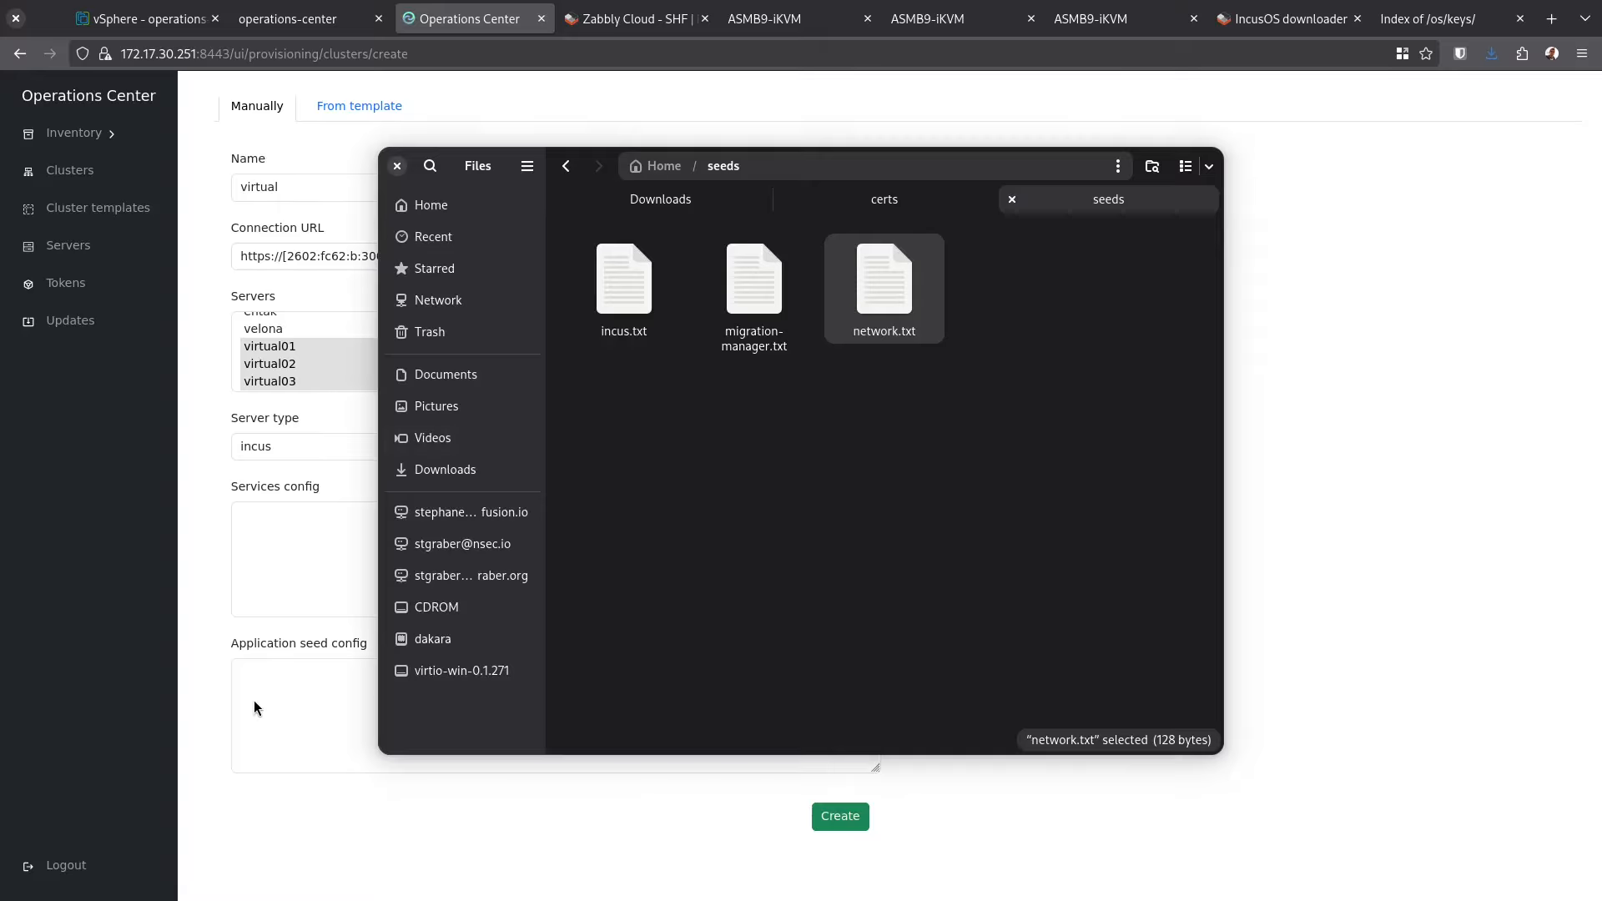
Open incus.txt from the seeds folder, copy its whole contents, and close the editor
double_click(632, 278)
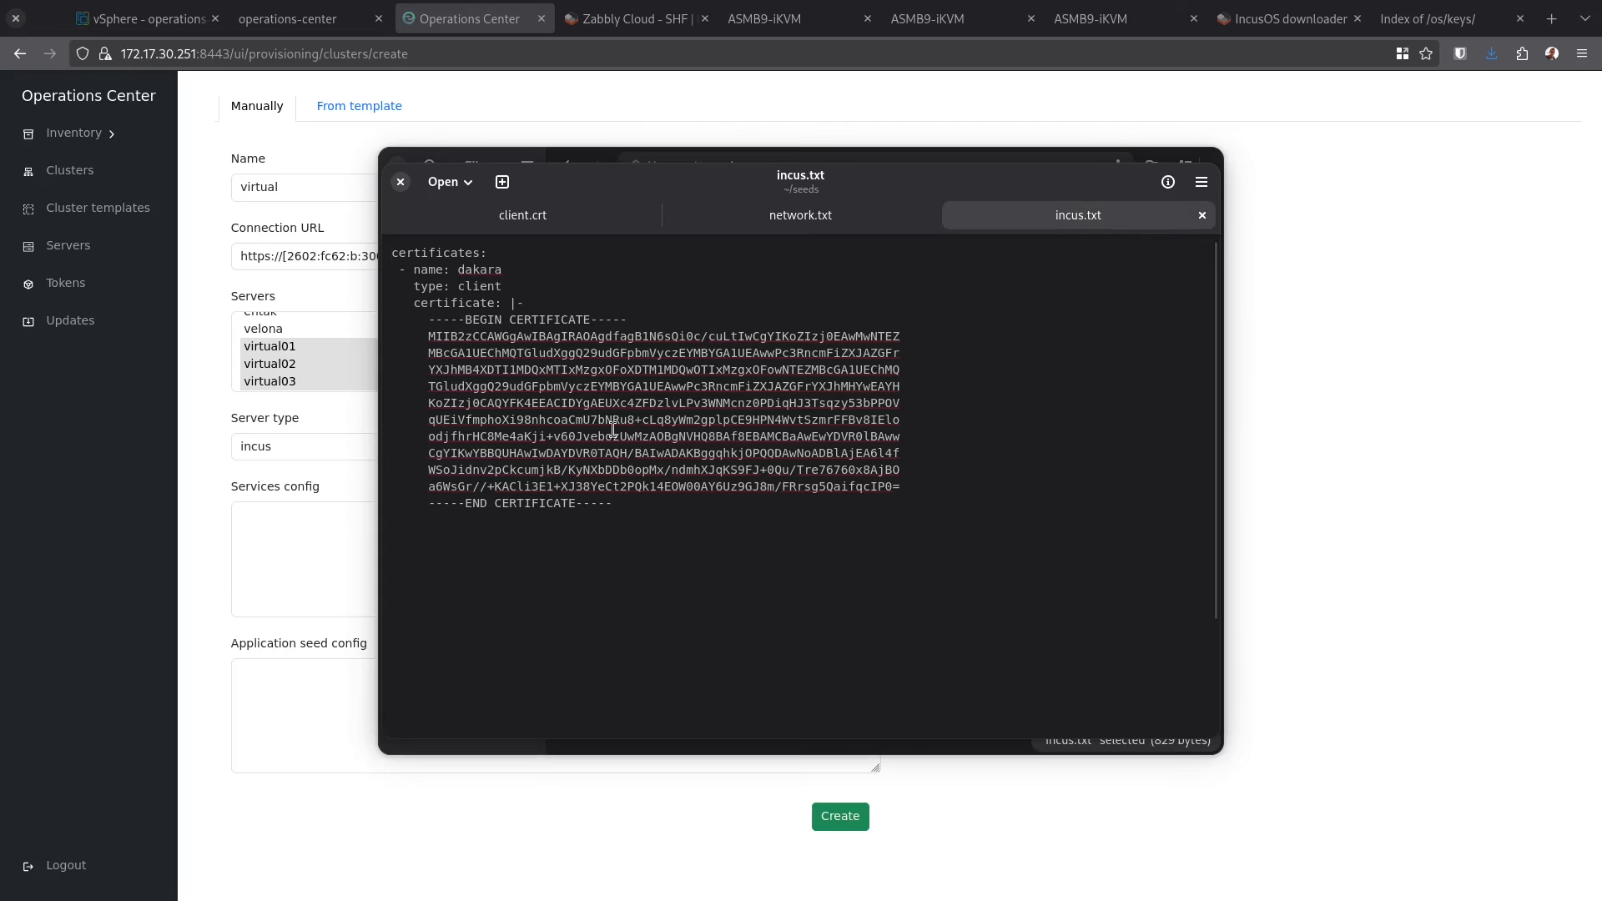
left_click_drag(683, 511, 324, 247)
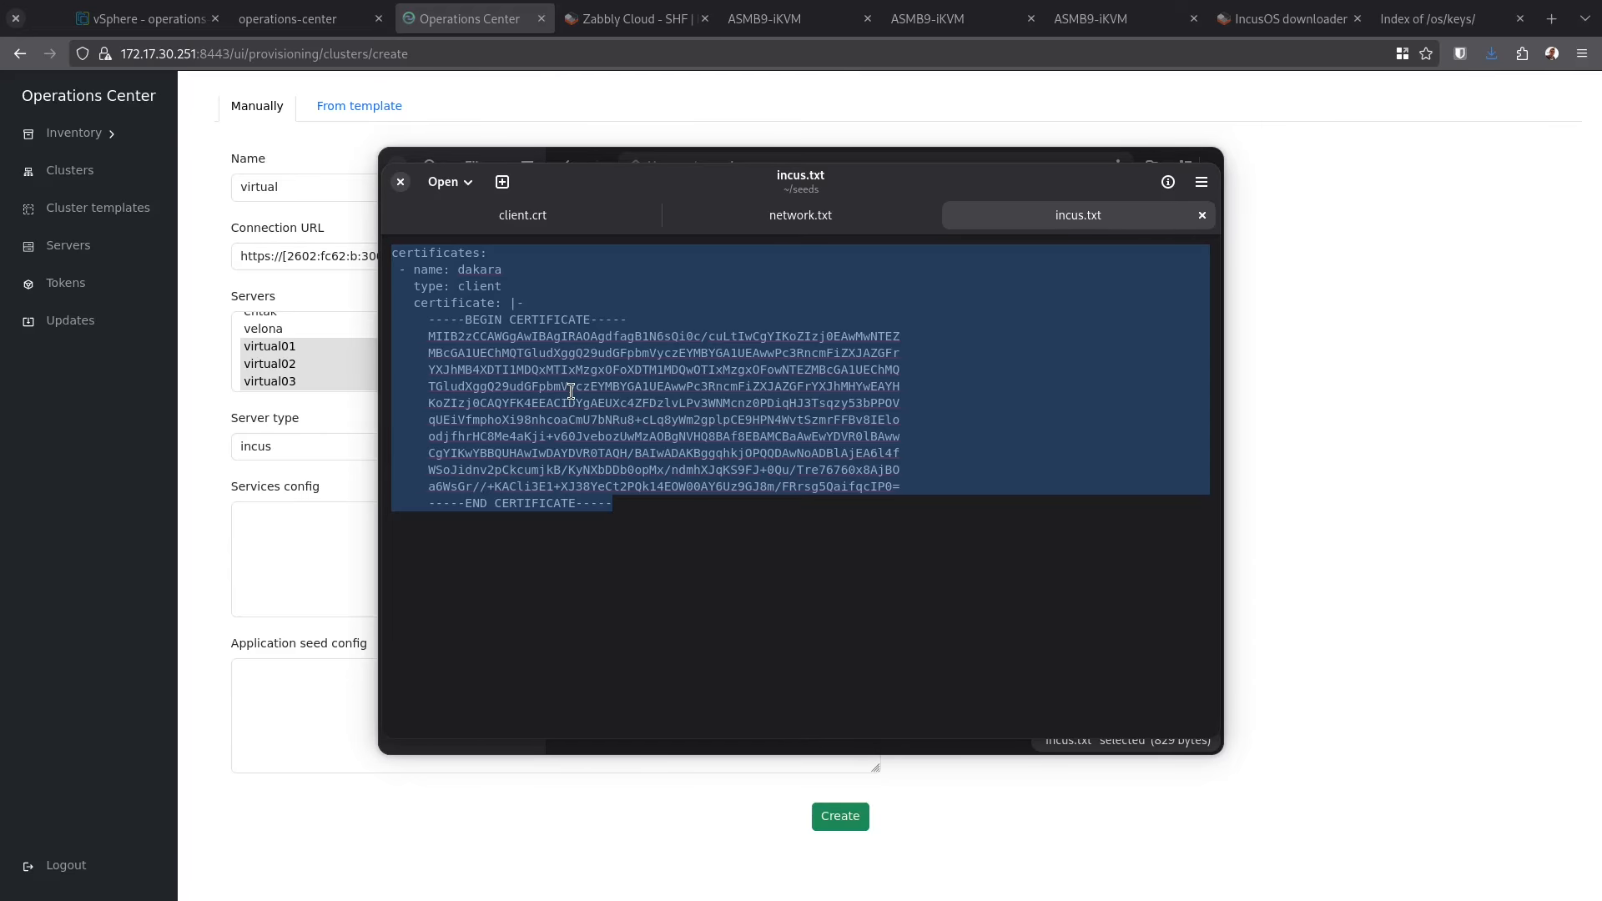
left_click(191, 494)
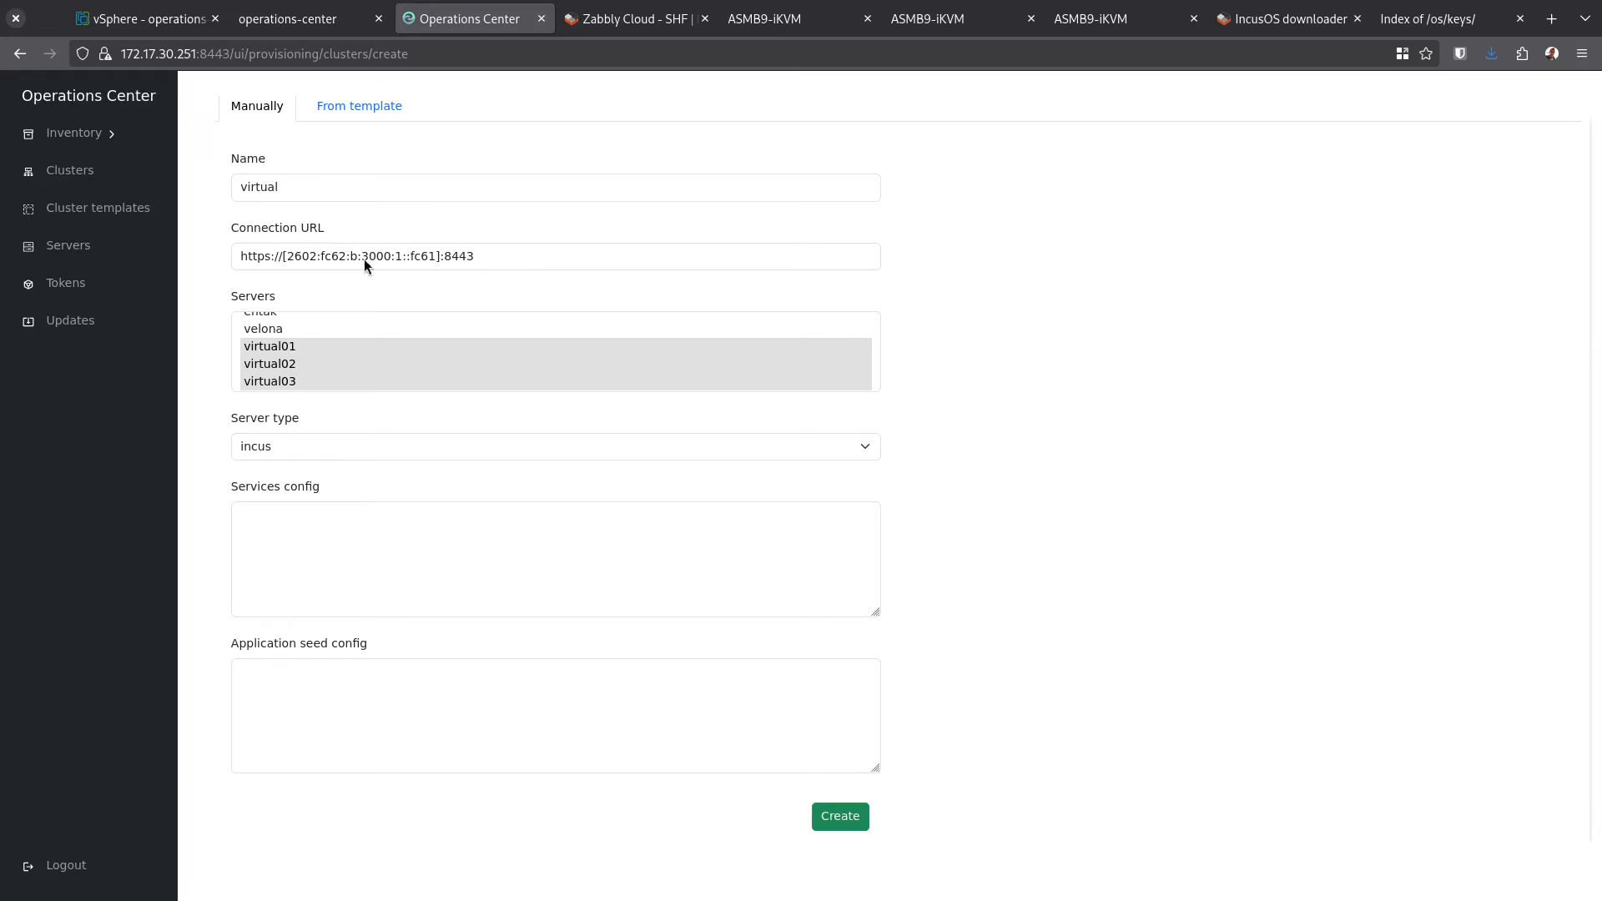
Paste the incus.txt contents into Application seed config and create the virtual cluster
left_click(376, 704)
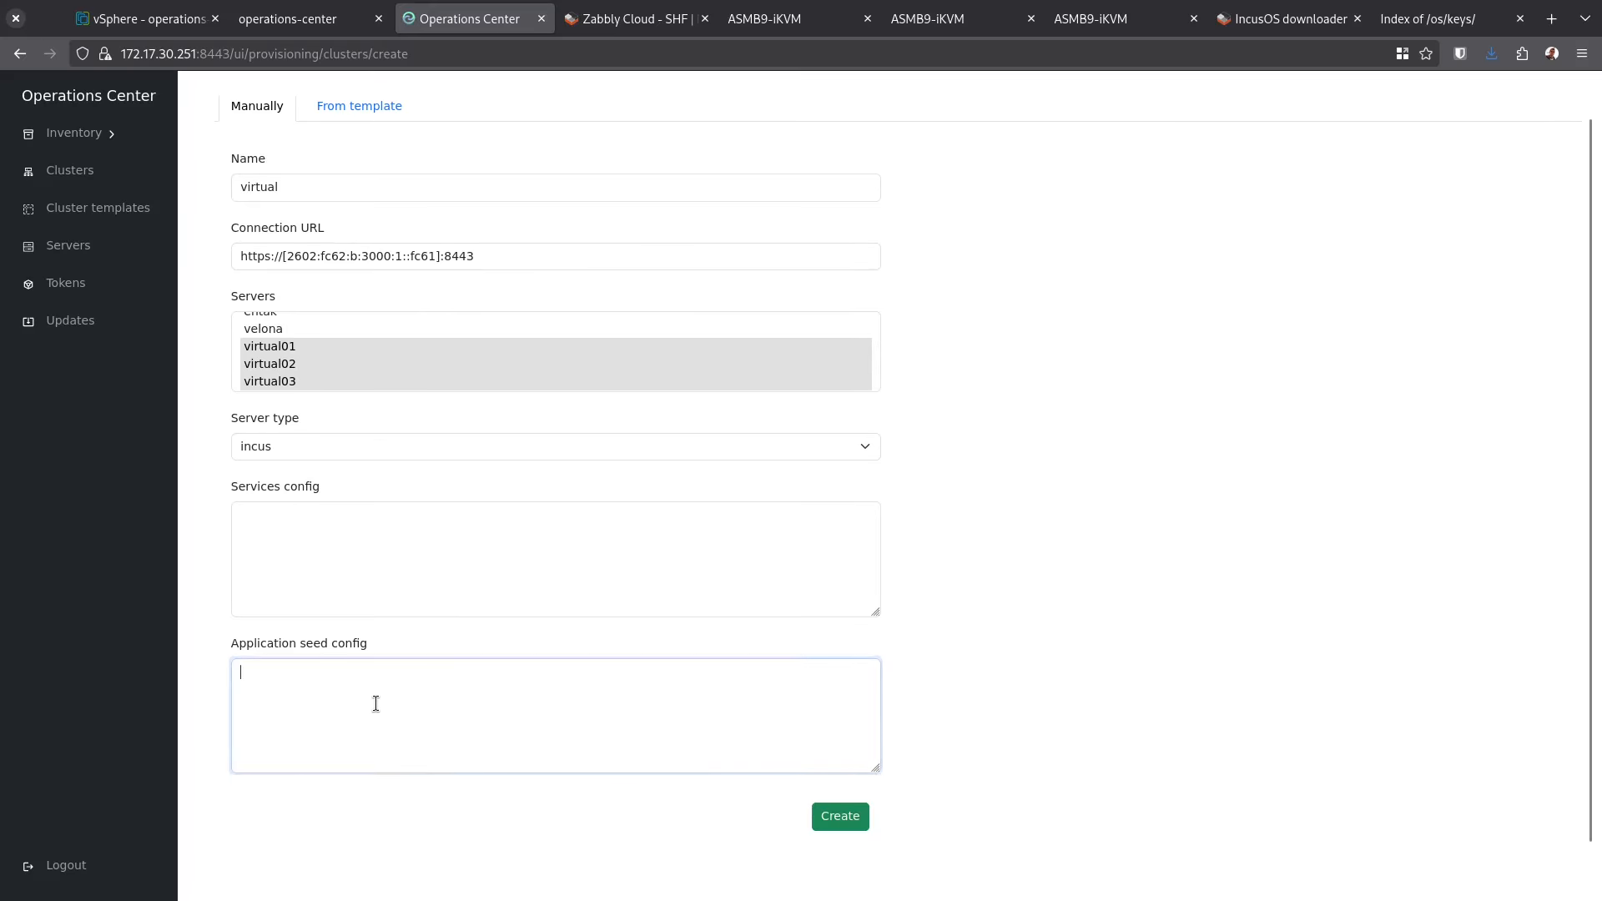
key("ctrl+v")
scroll(486, 712, "up", 5)
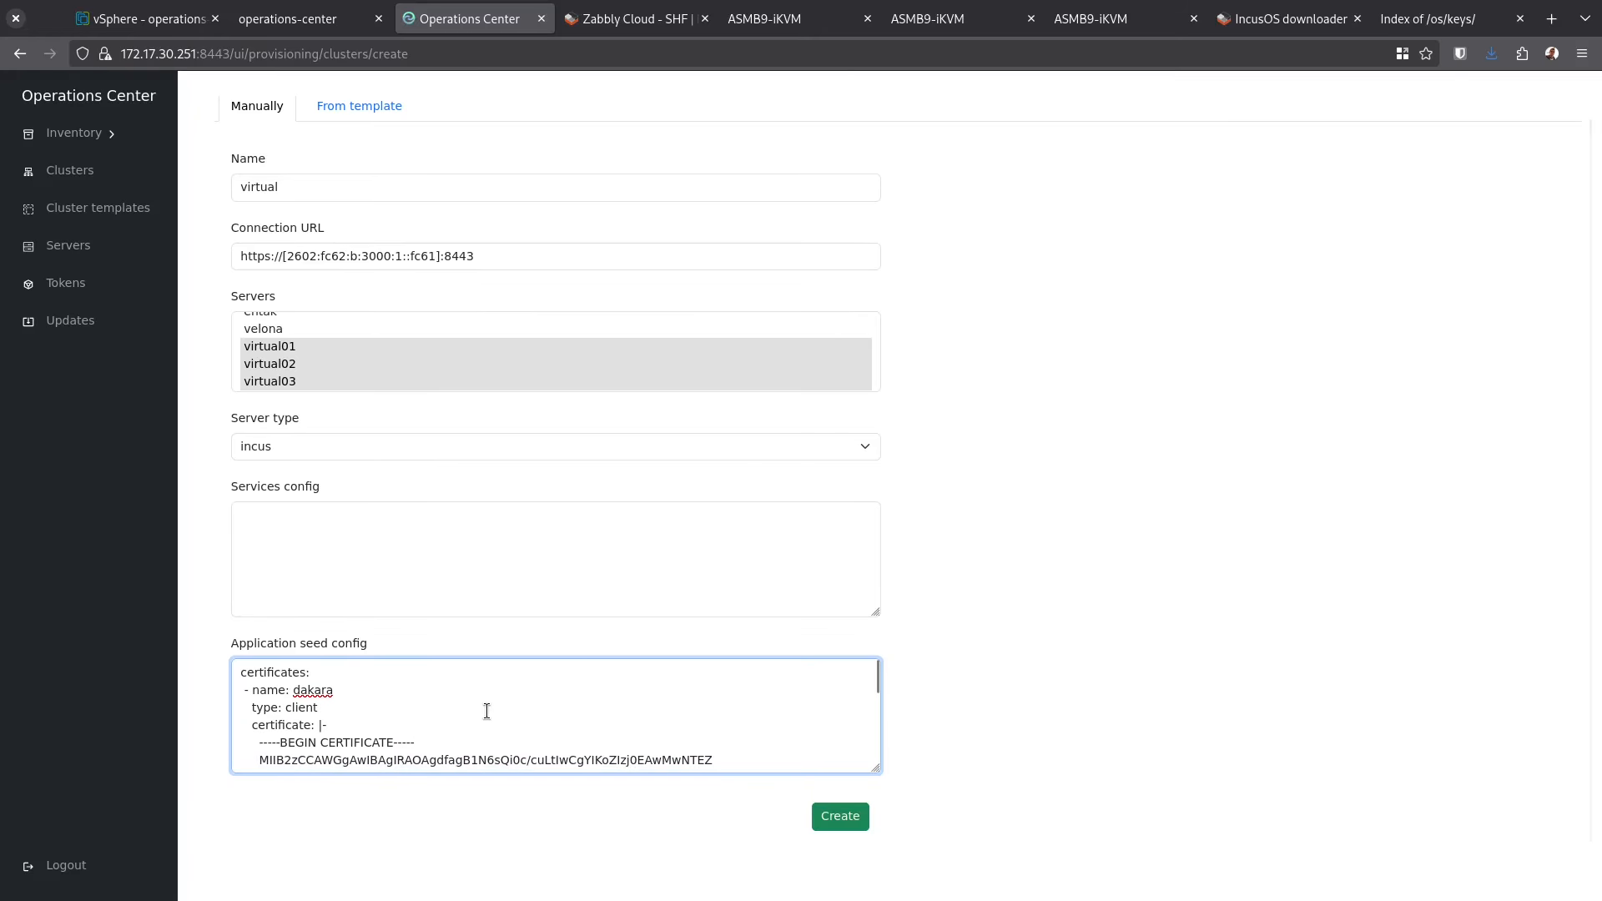
left_click(850, 822)
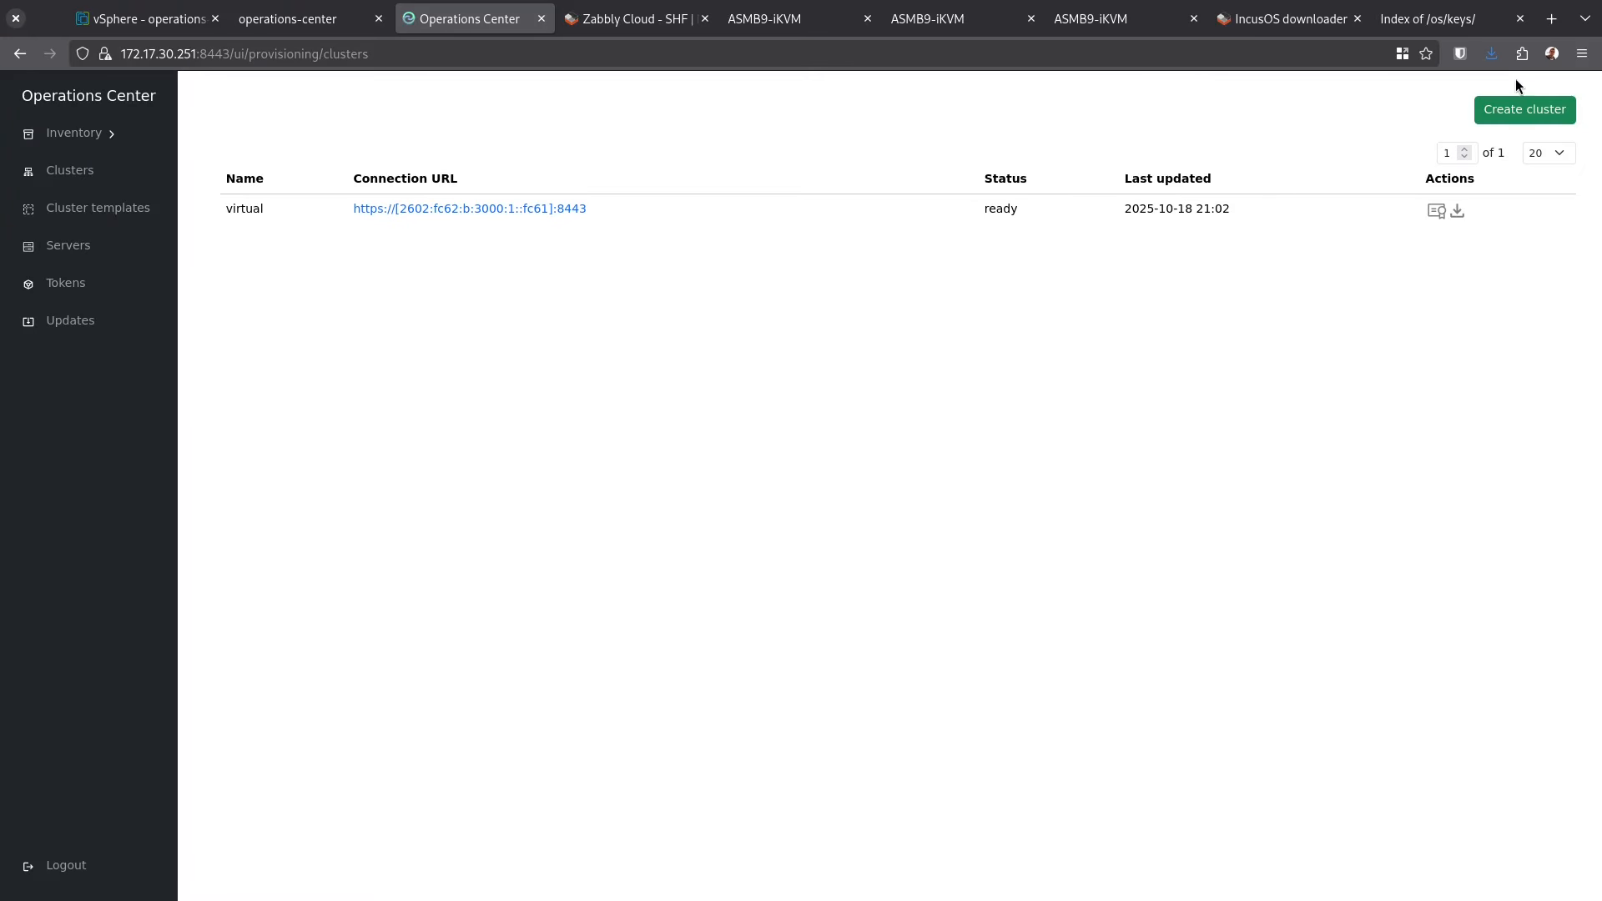
left_click(1522, 117)
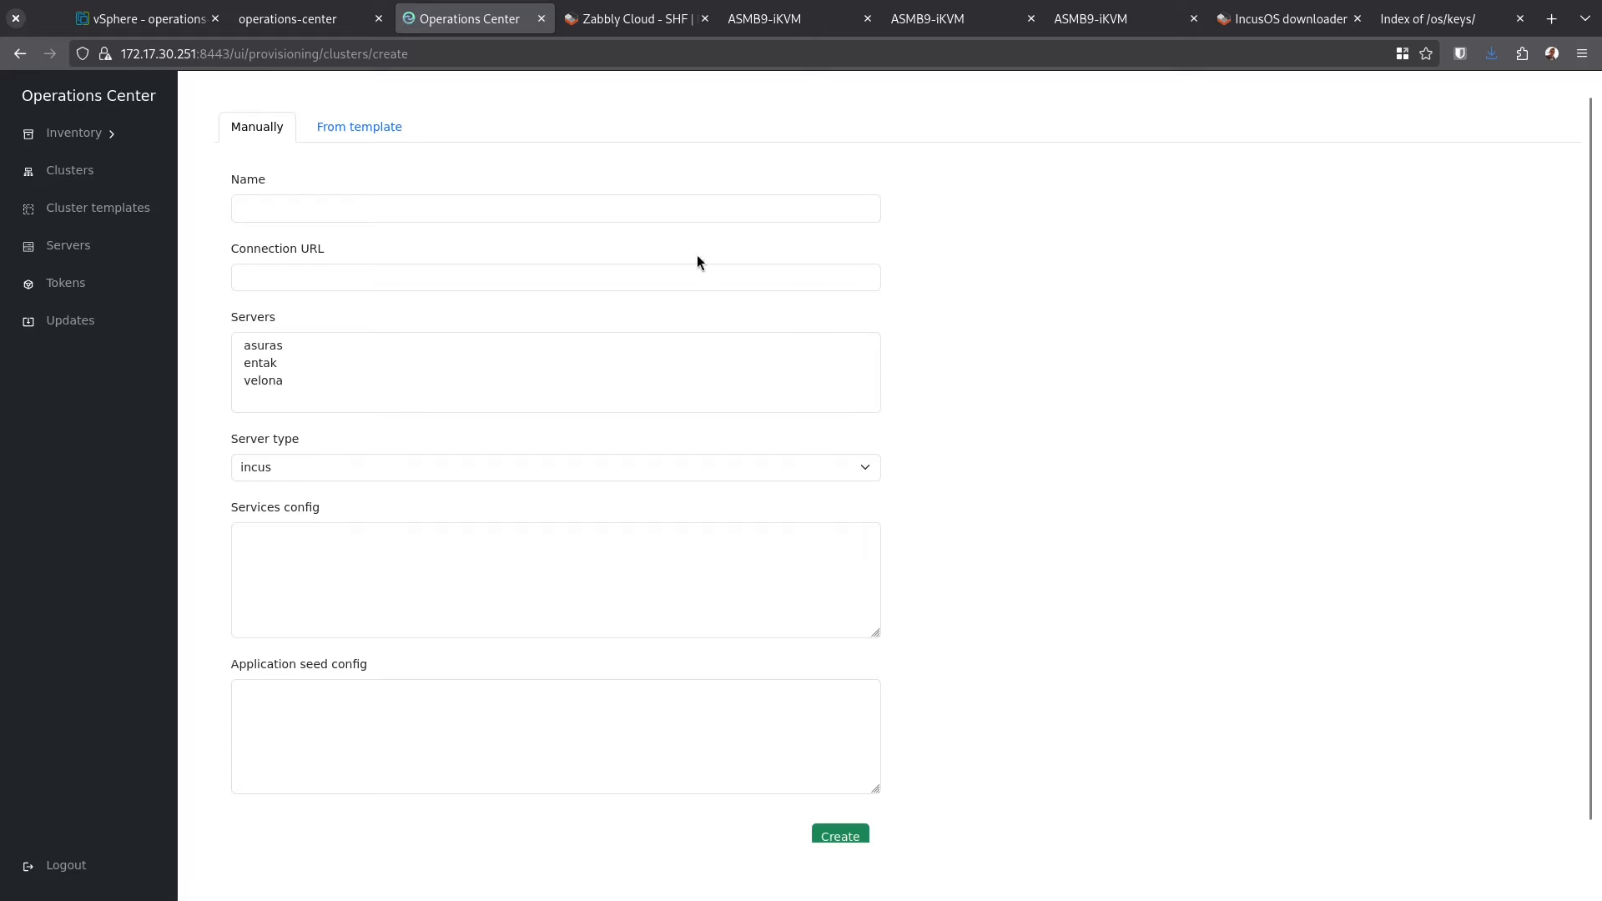
Start a cluster named physical, then copy asuras's connection URL from the Servers page
left_click(670, 210)
type("phy")
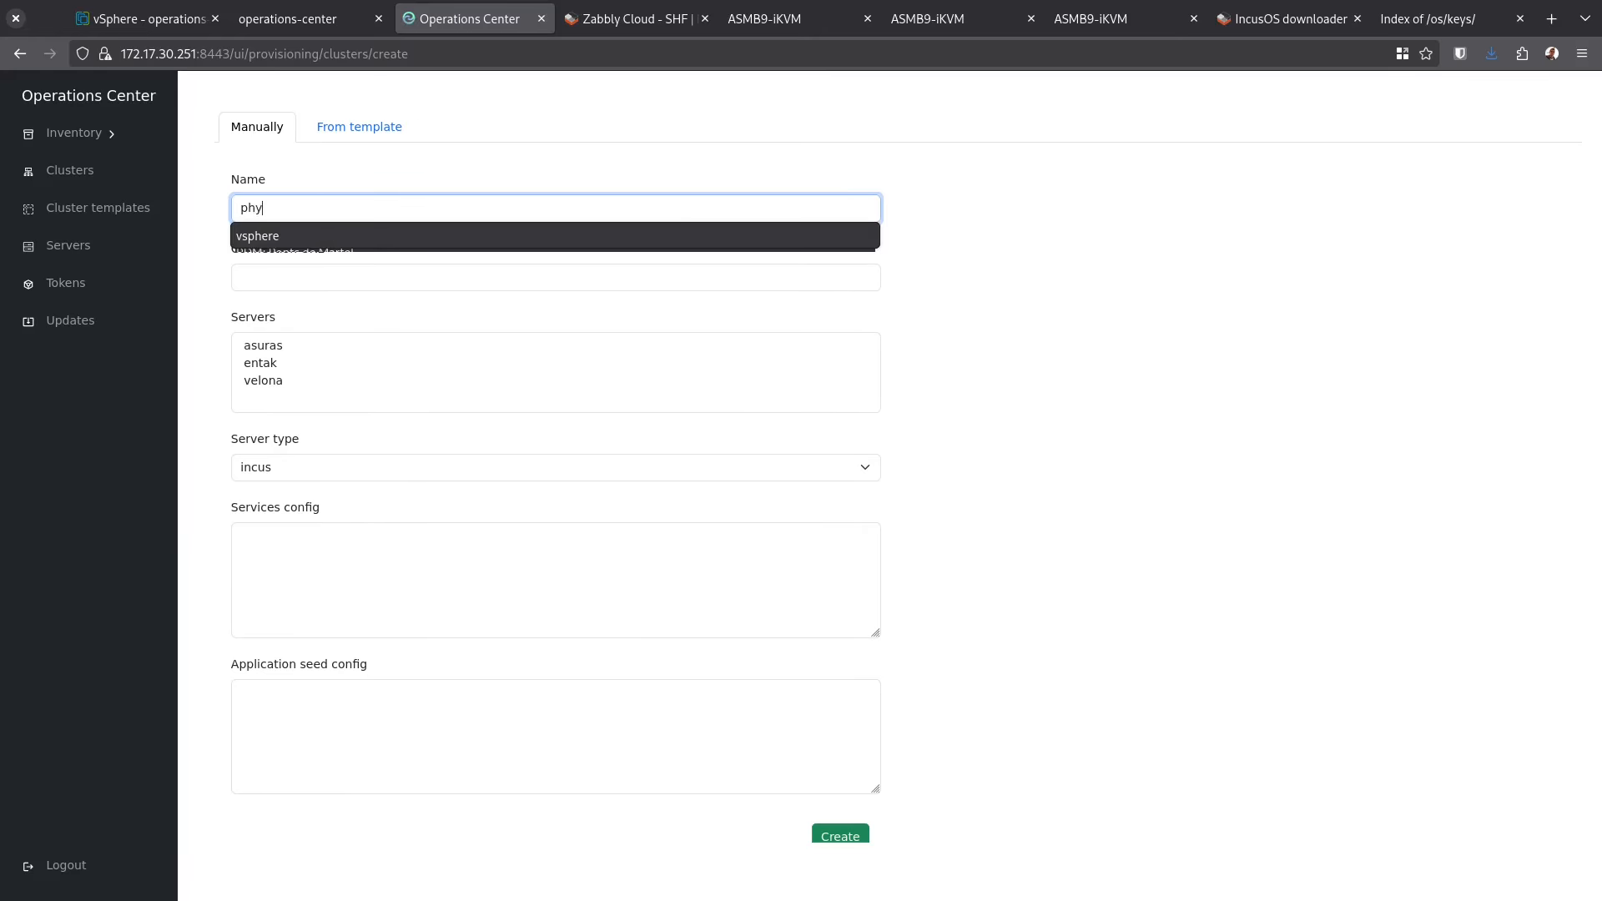
type("sical")
key("Tab")
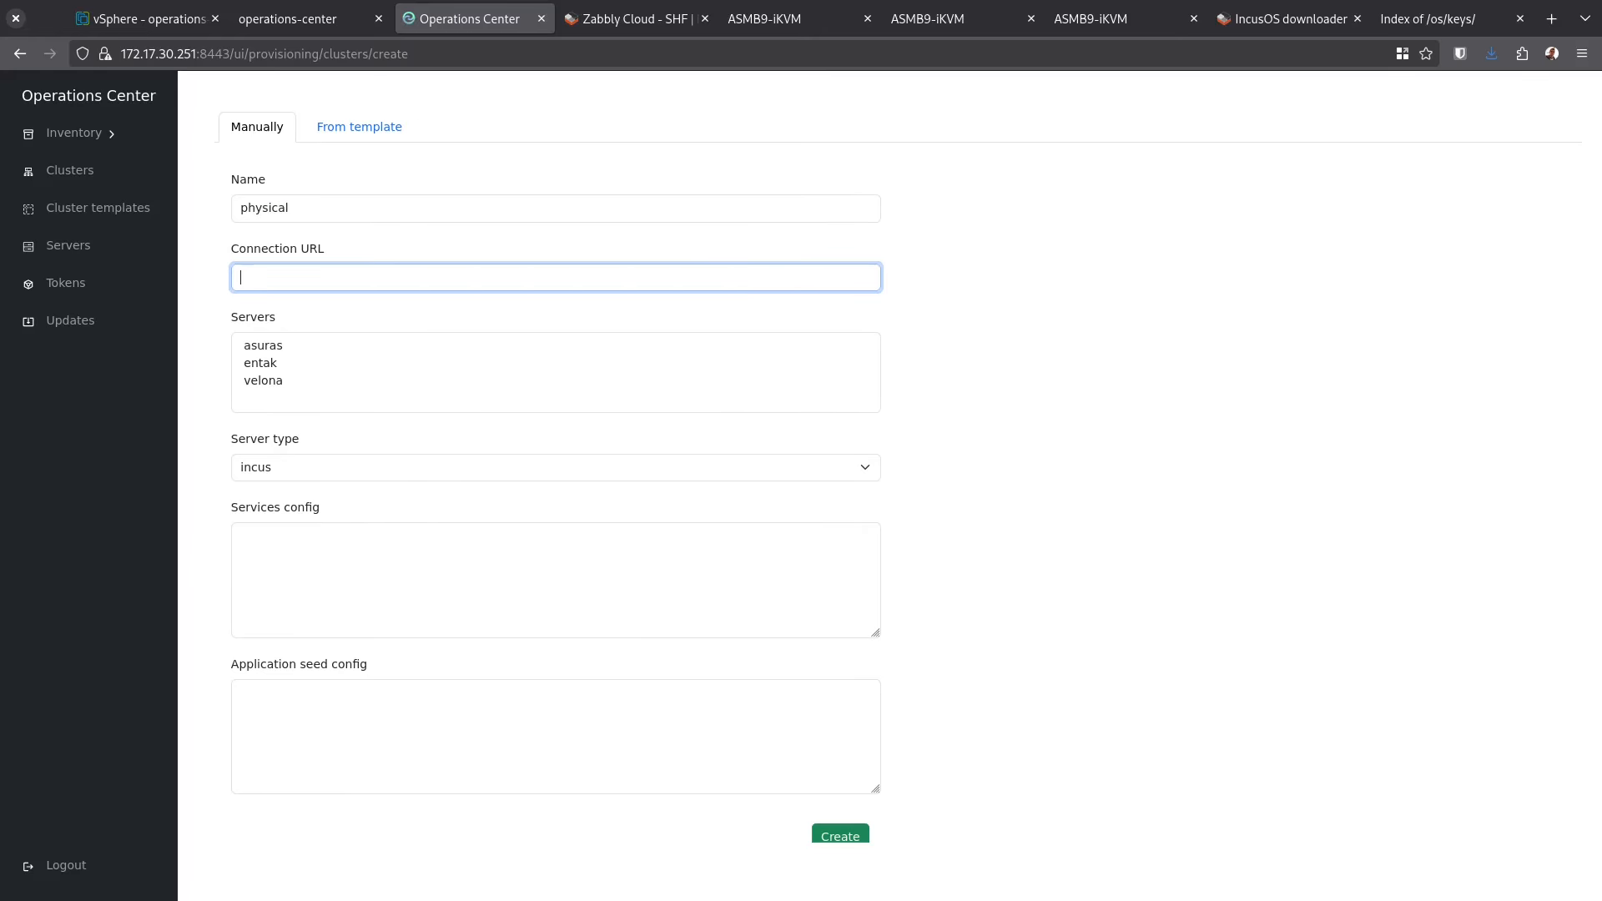
left_click(125, 249)
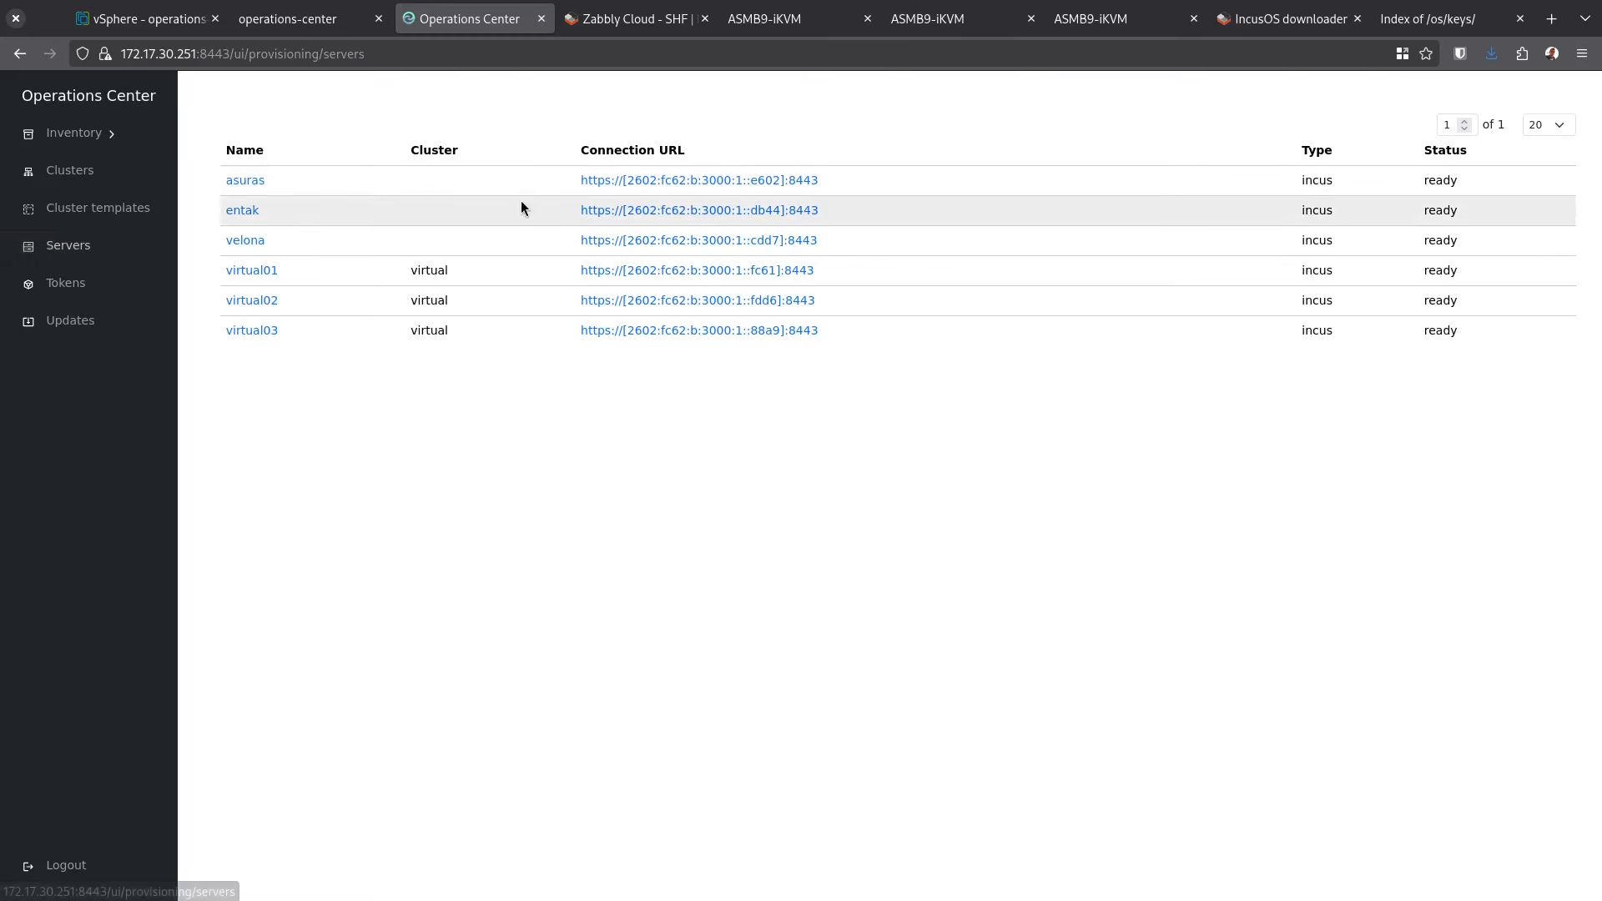
triple_click(913, 178)
key("ctrl+c")
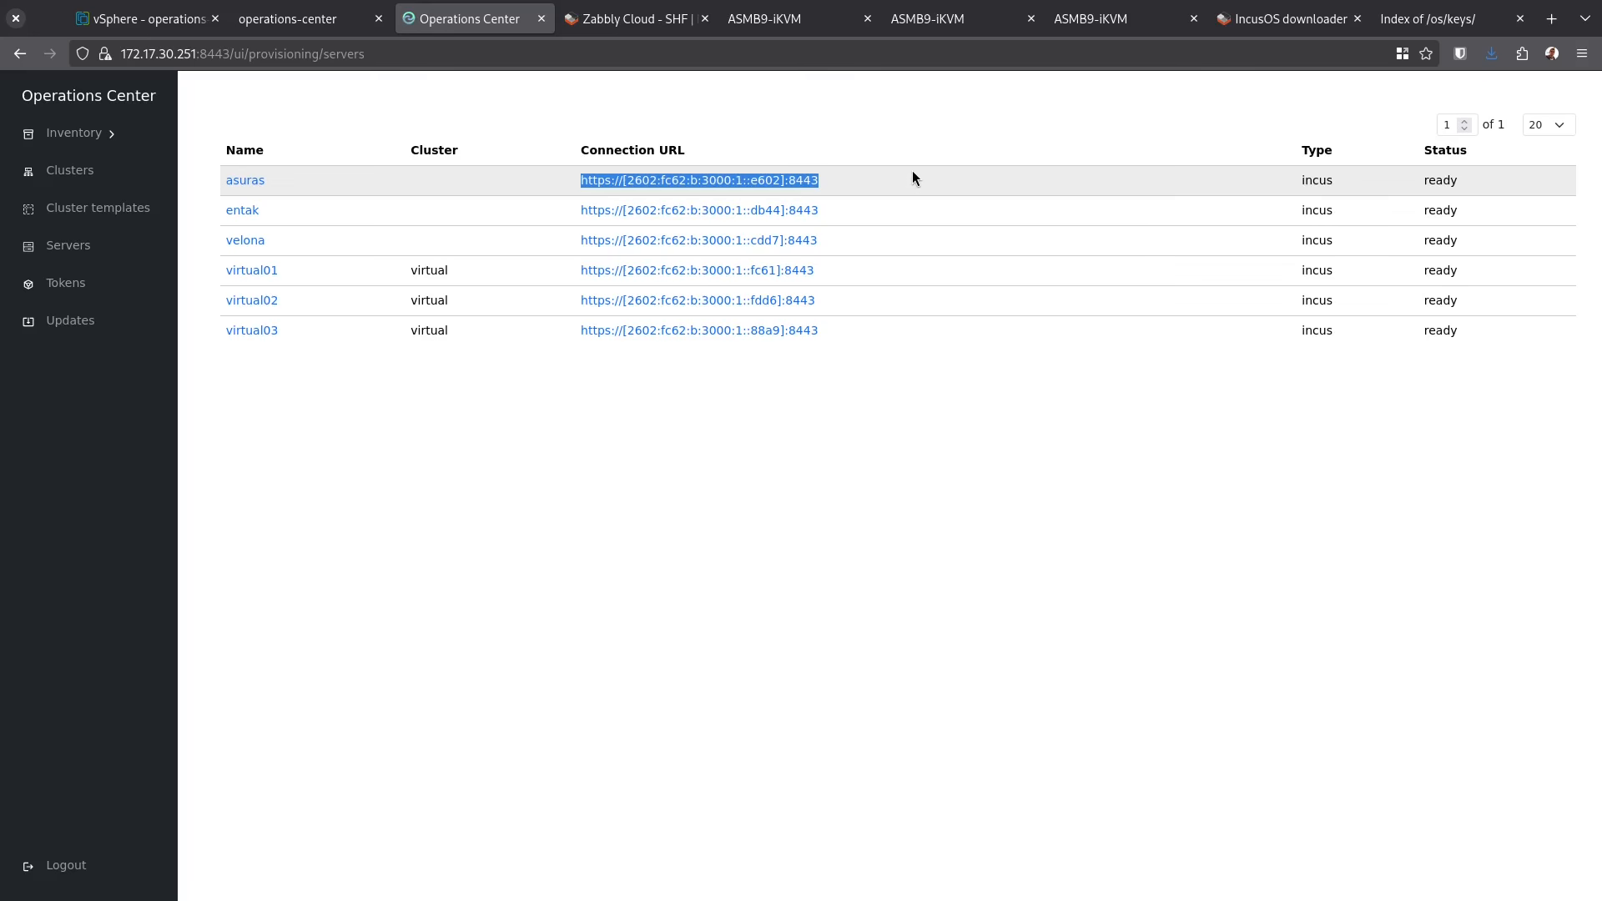
left_click(116, 173)
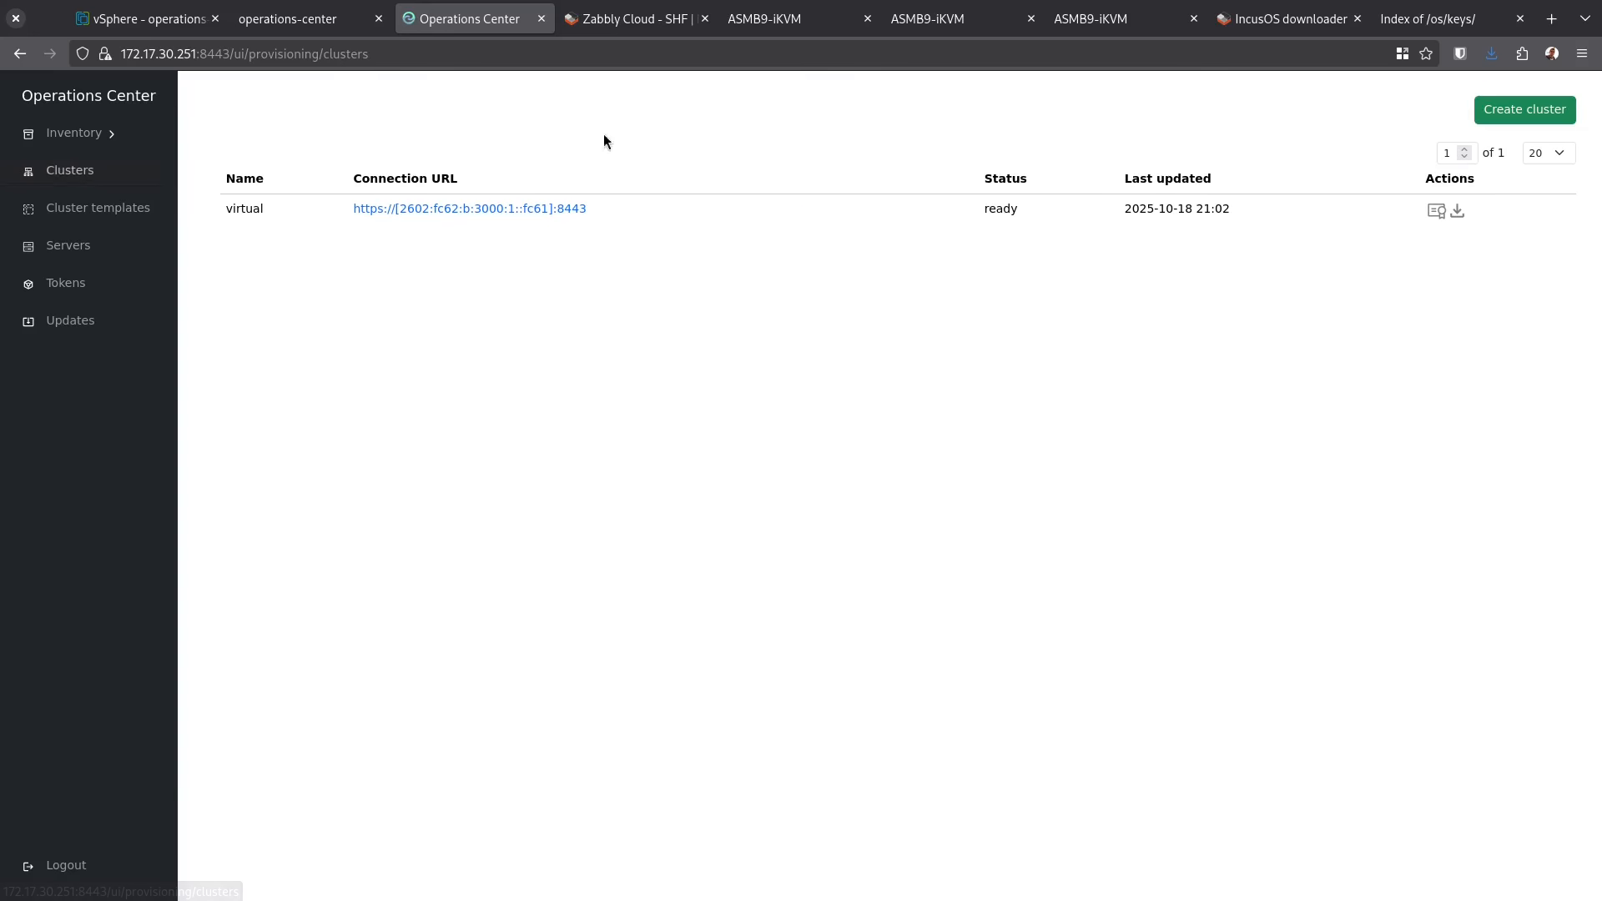
Fill a new cluster form with name physical, asuras's URL, and servers asuras, entak, velona
left_click(1541, 111)
left_click(703, 203)
type("physical")
left_click(501, 277)
key("ctrl+v")
left_click_drag(376, 346, 367, 381)
Paste the incus.txt contents as Application seed config and create the physical cluster
left_click(319, 738)
key("alt+Tab")
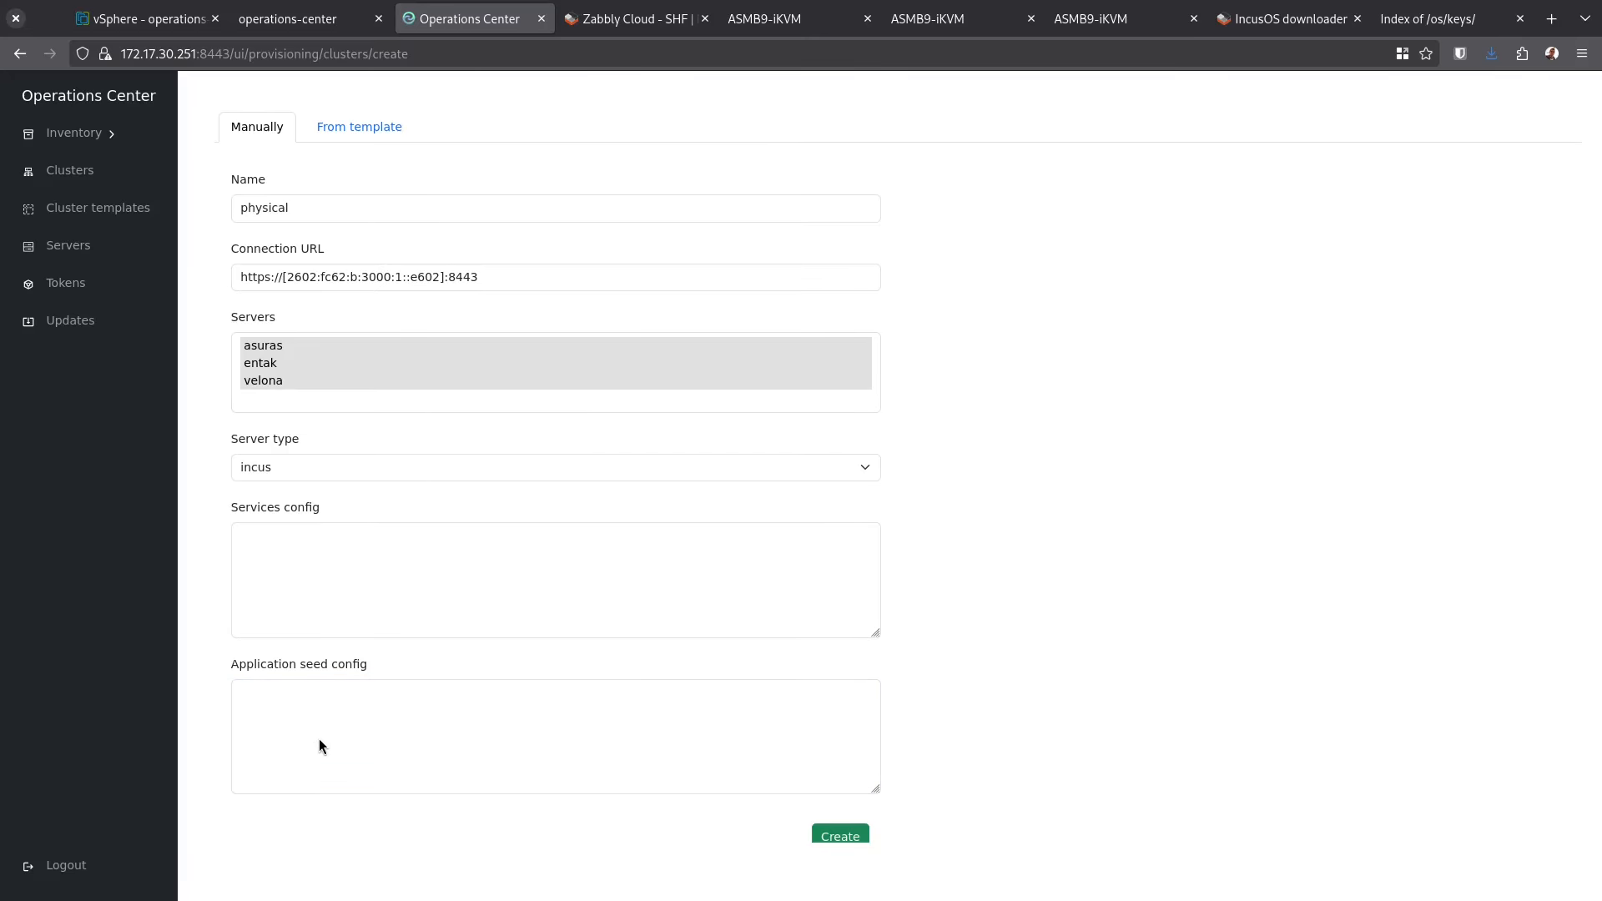
key("ctrl+a")
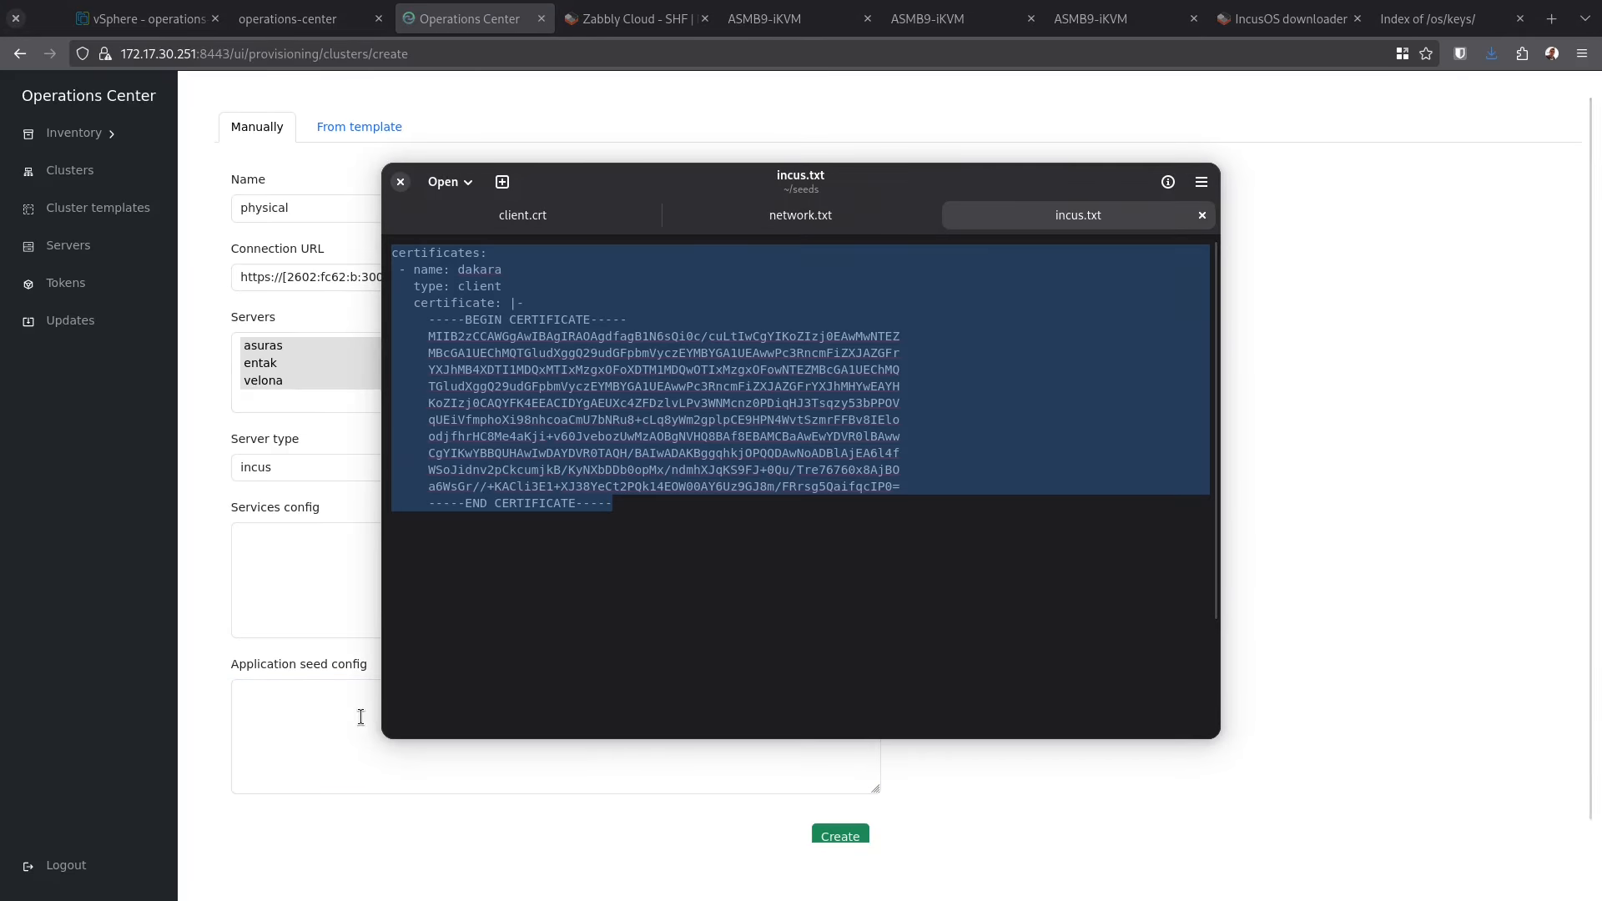
key("ctrl+c")
key("alt+Tab")
key("ctrl+v")
scroll(1138, 533, "down", 1)
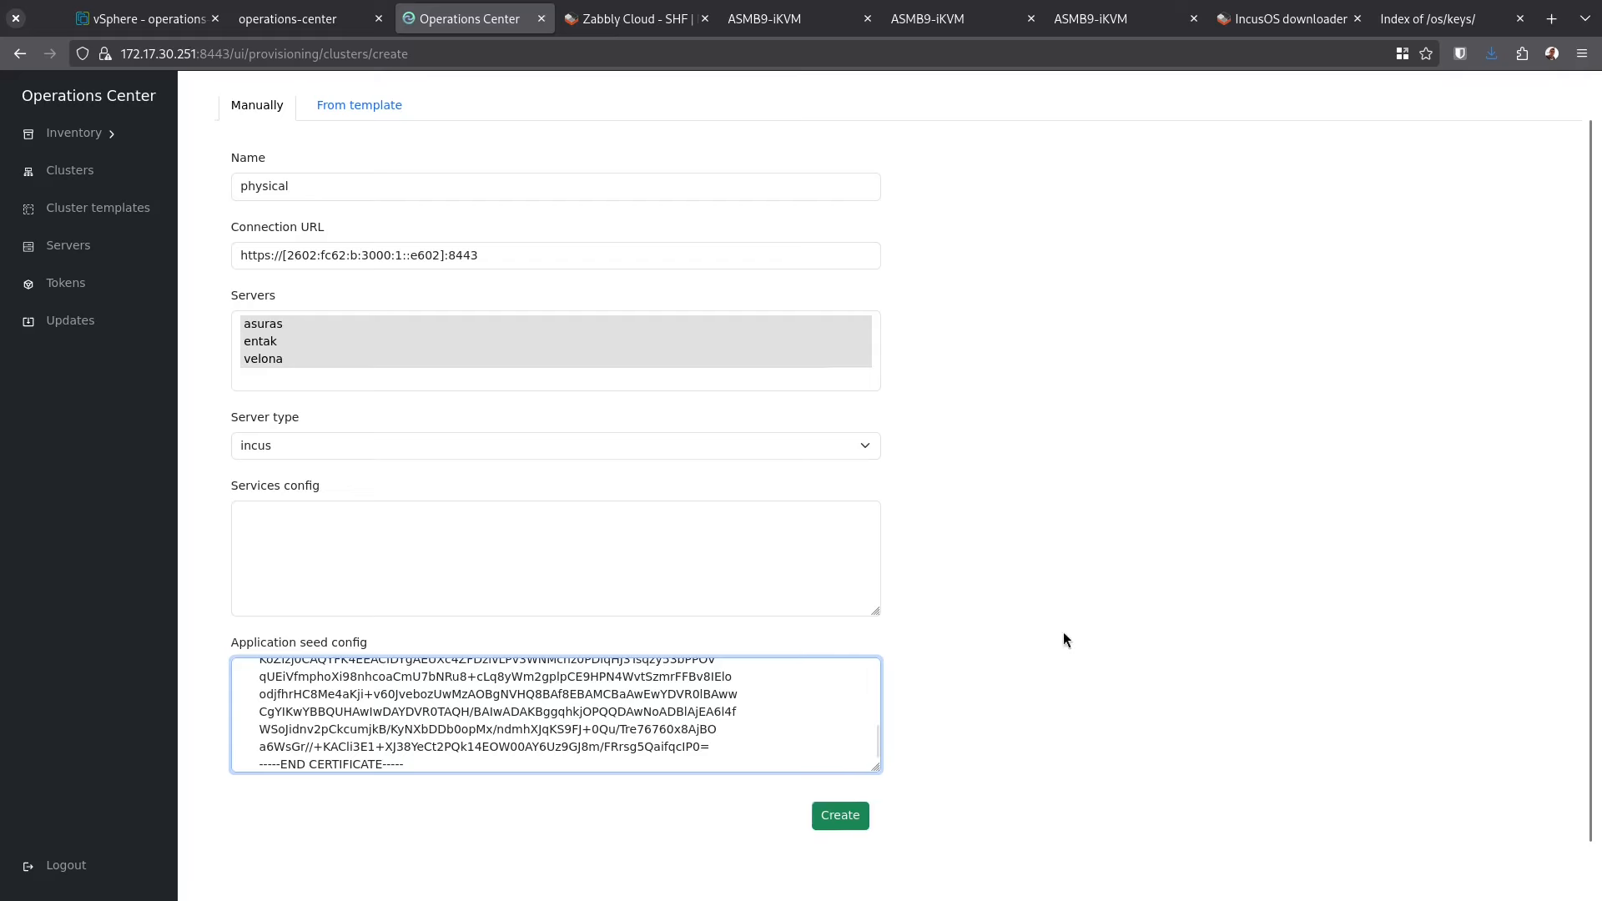
left_click(854, 810)
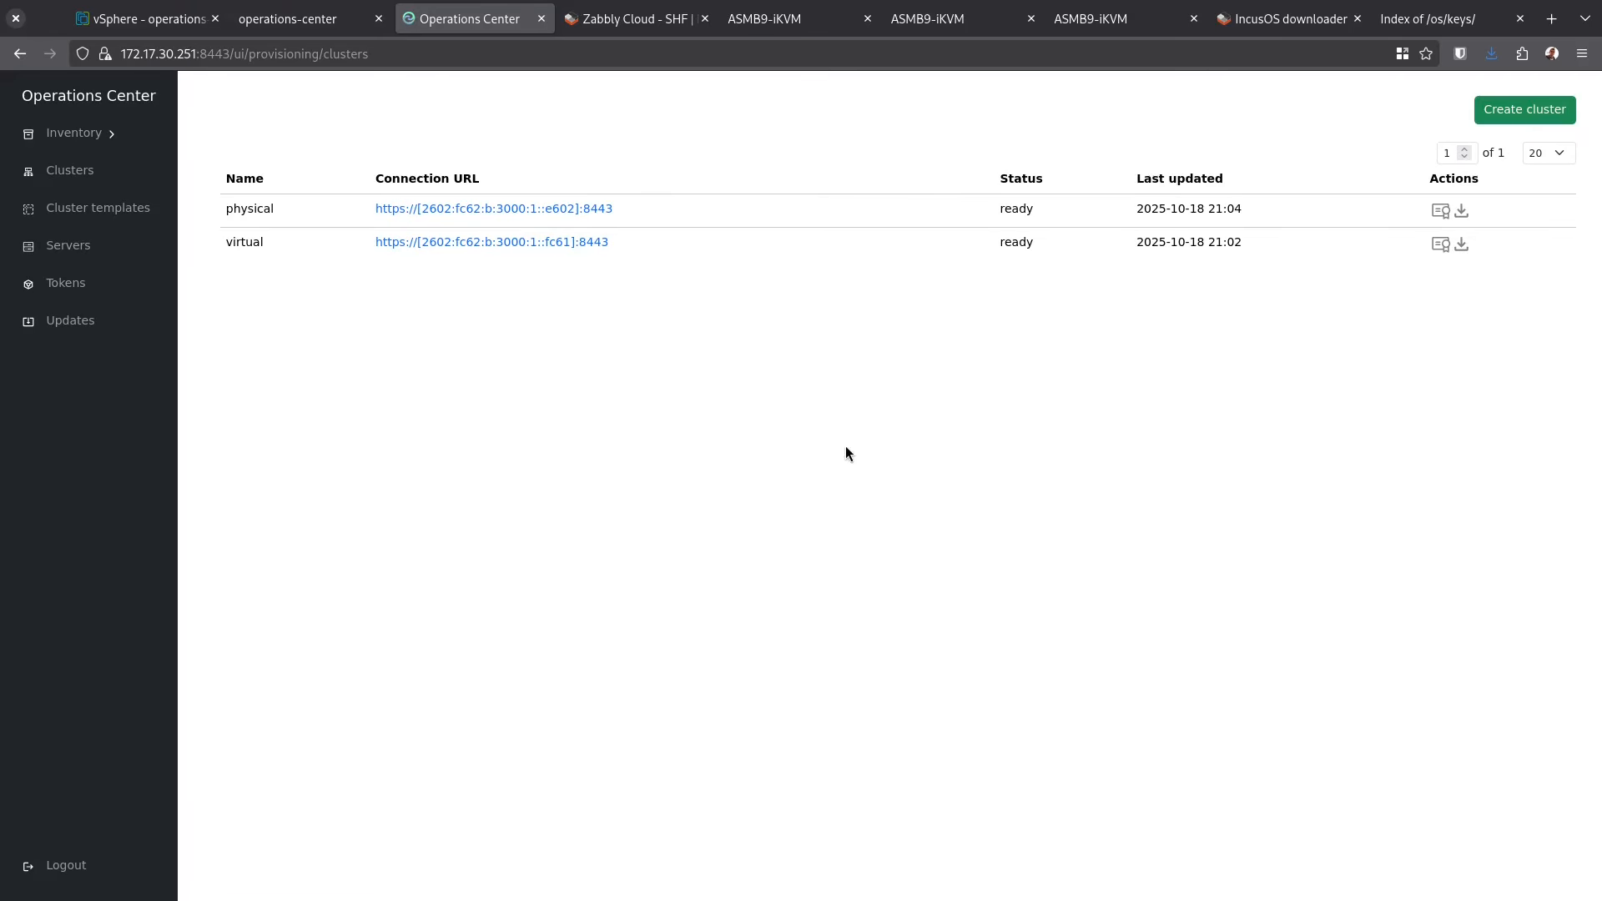
Sign into the physical cluster's web UI, accepting its self-signed certificate and presenting the client certificate
left_click(462, 208)
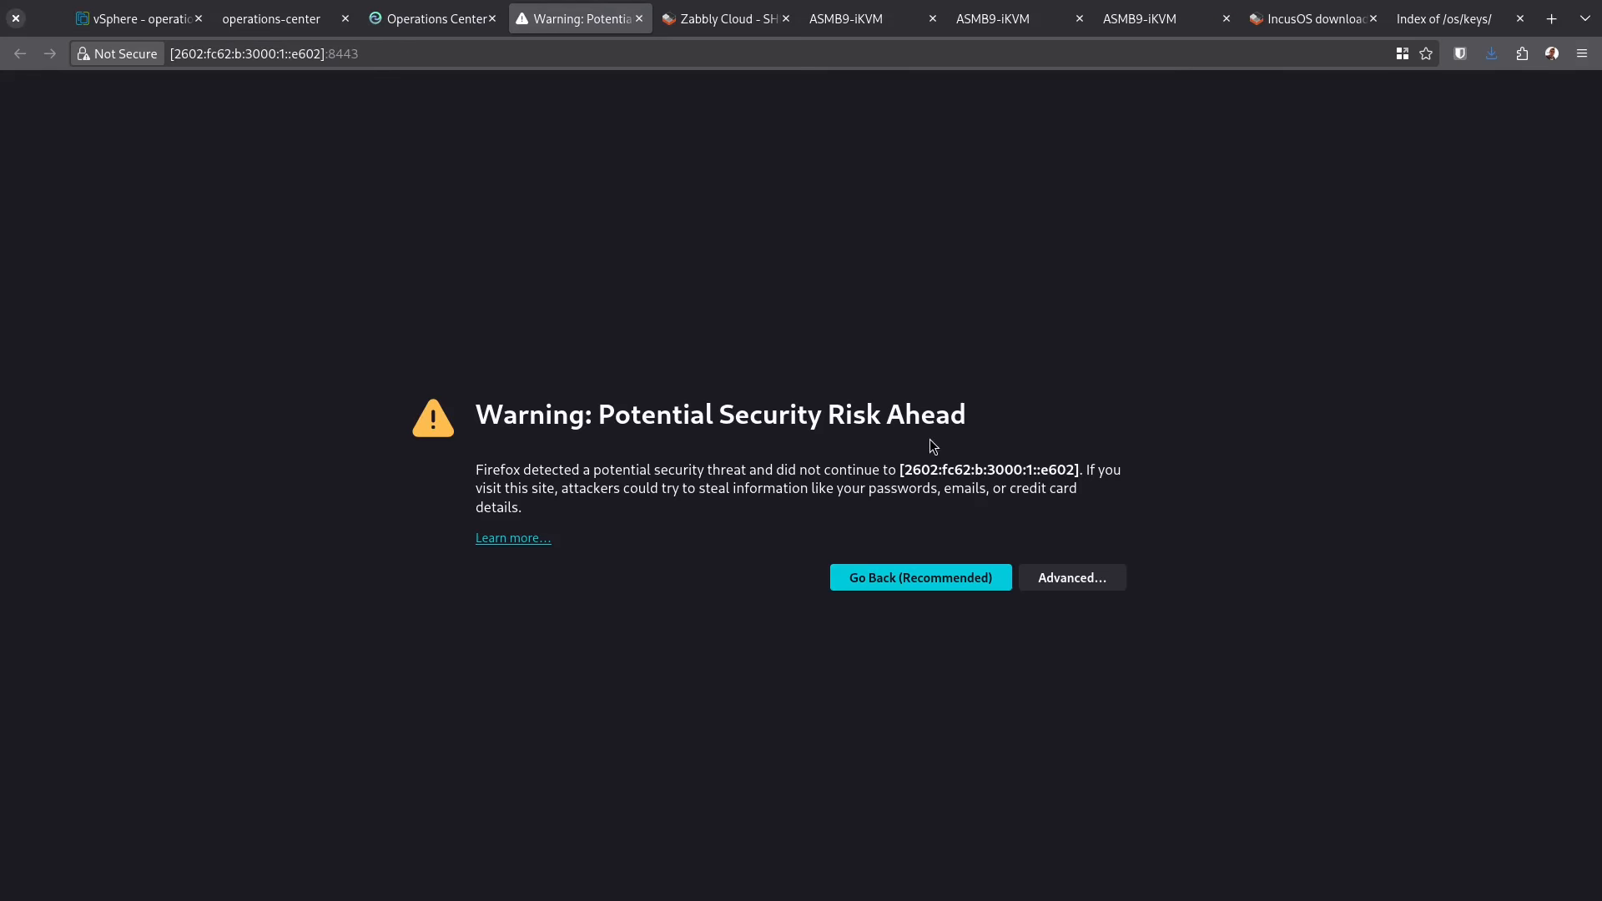
left_click(1079, 583)
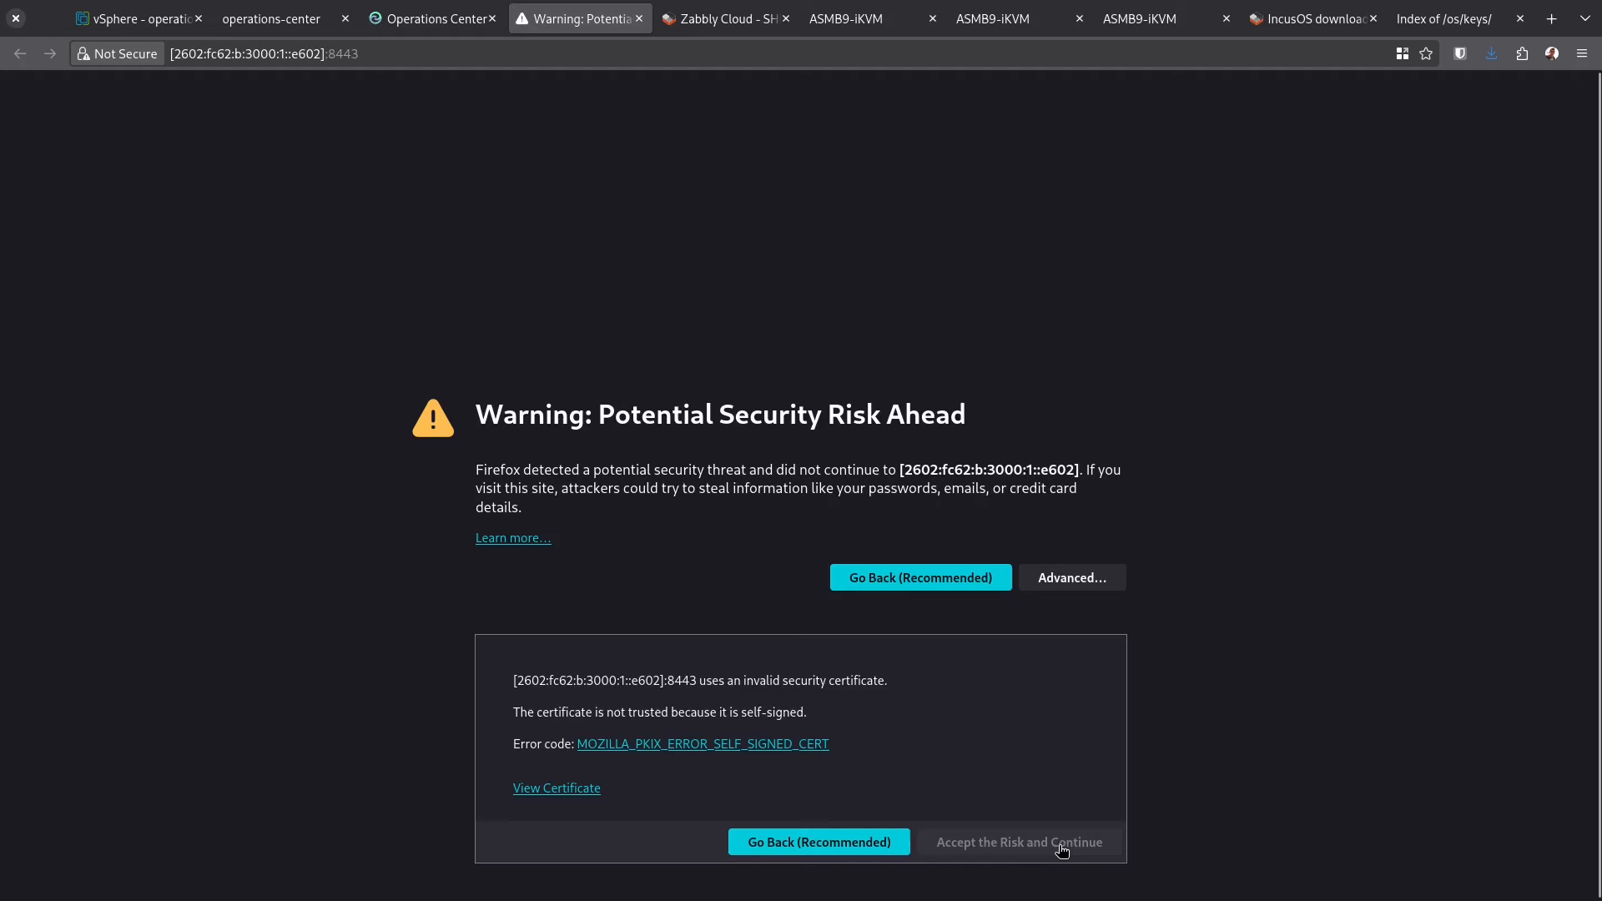
left_click(1061, 847)
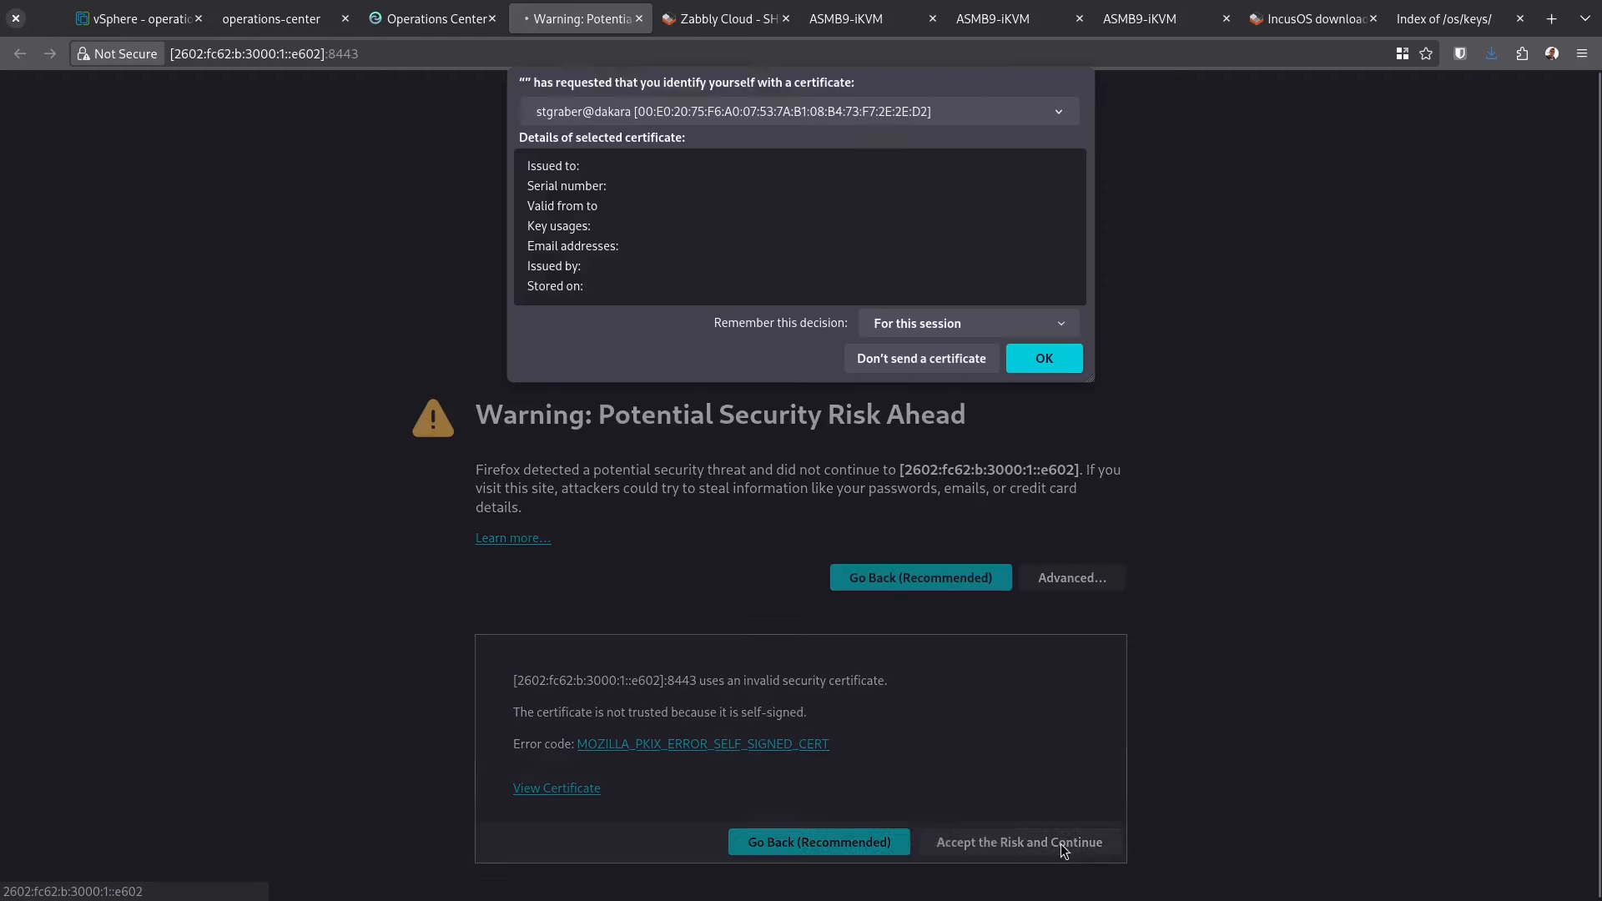
left_click(1044, 364)
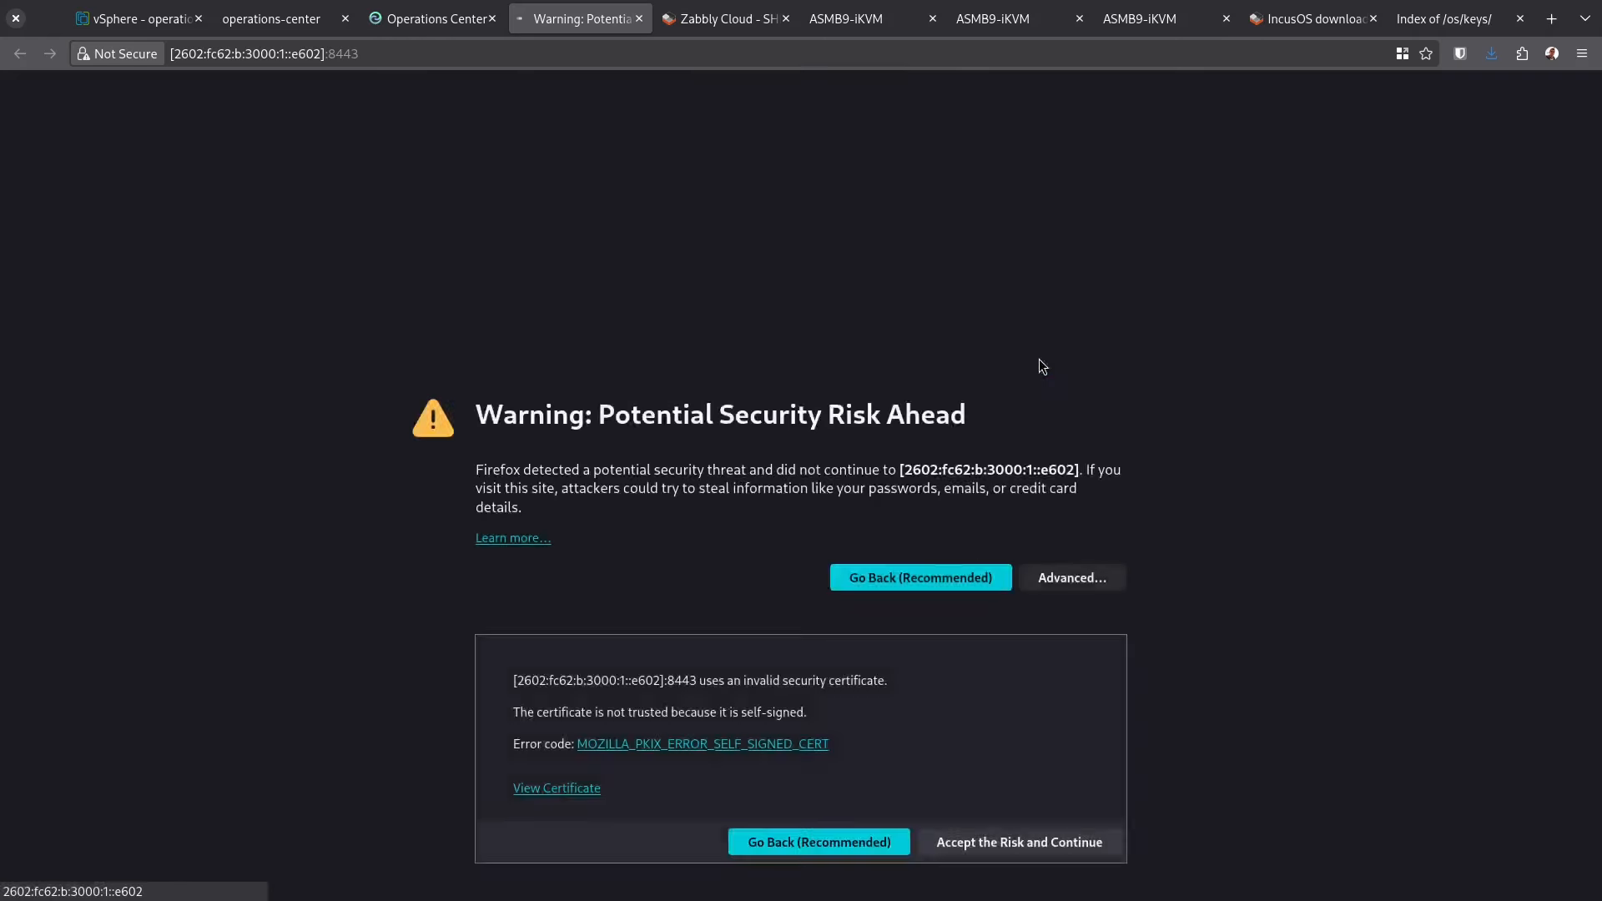
Sign into the virtual cluster's web UI from Operations Center the same way
left_click(450, 23)
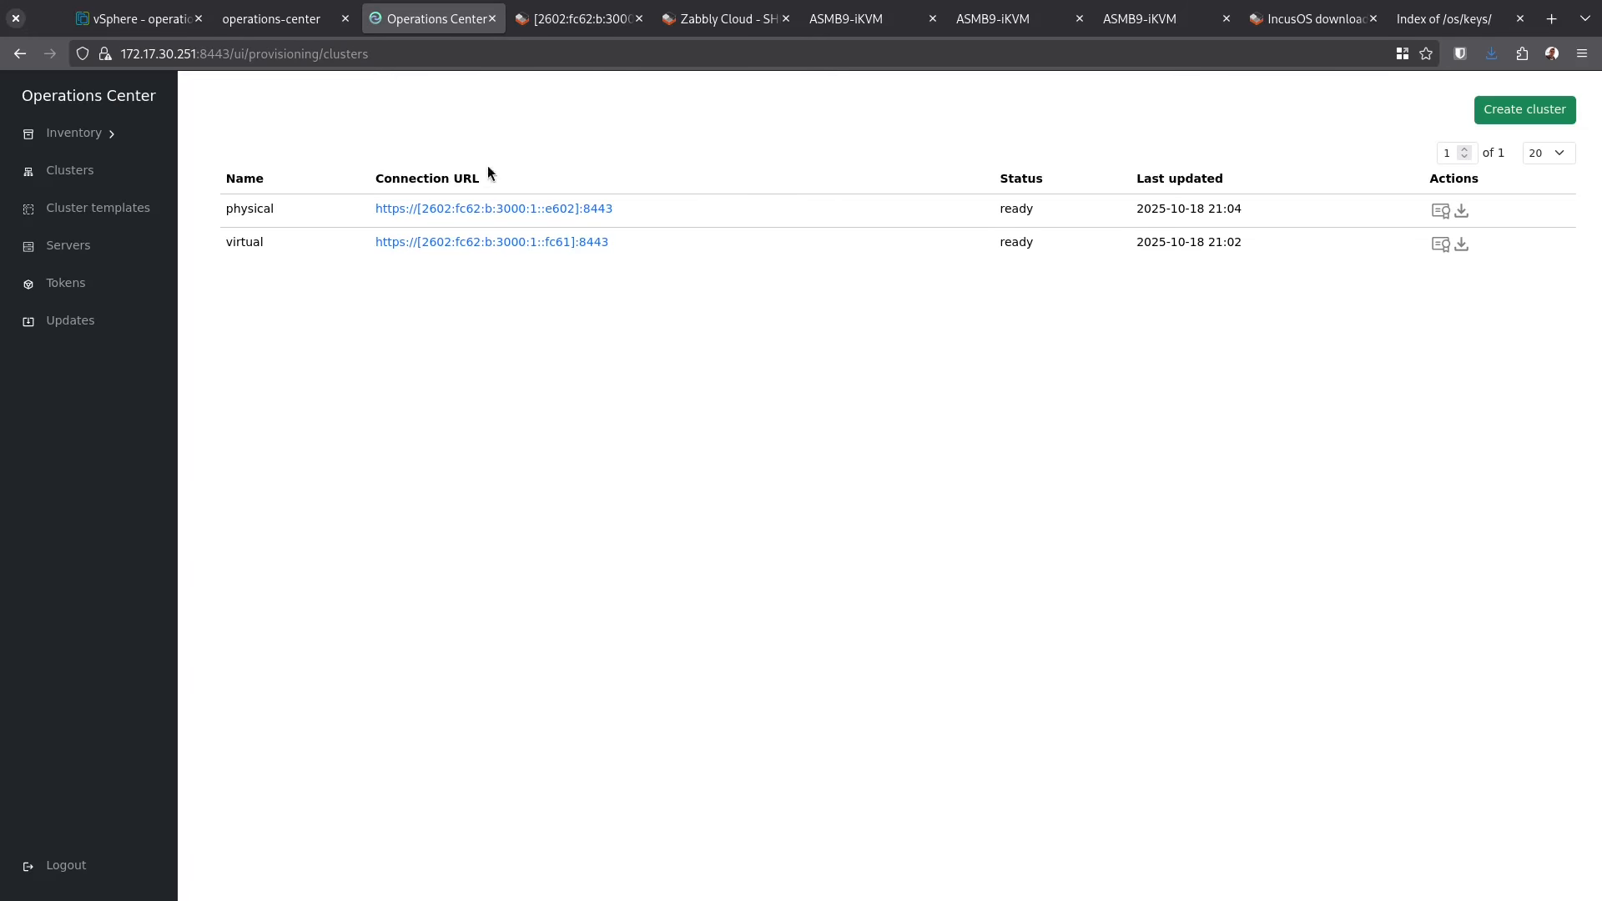
left_click(474, 242)
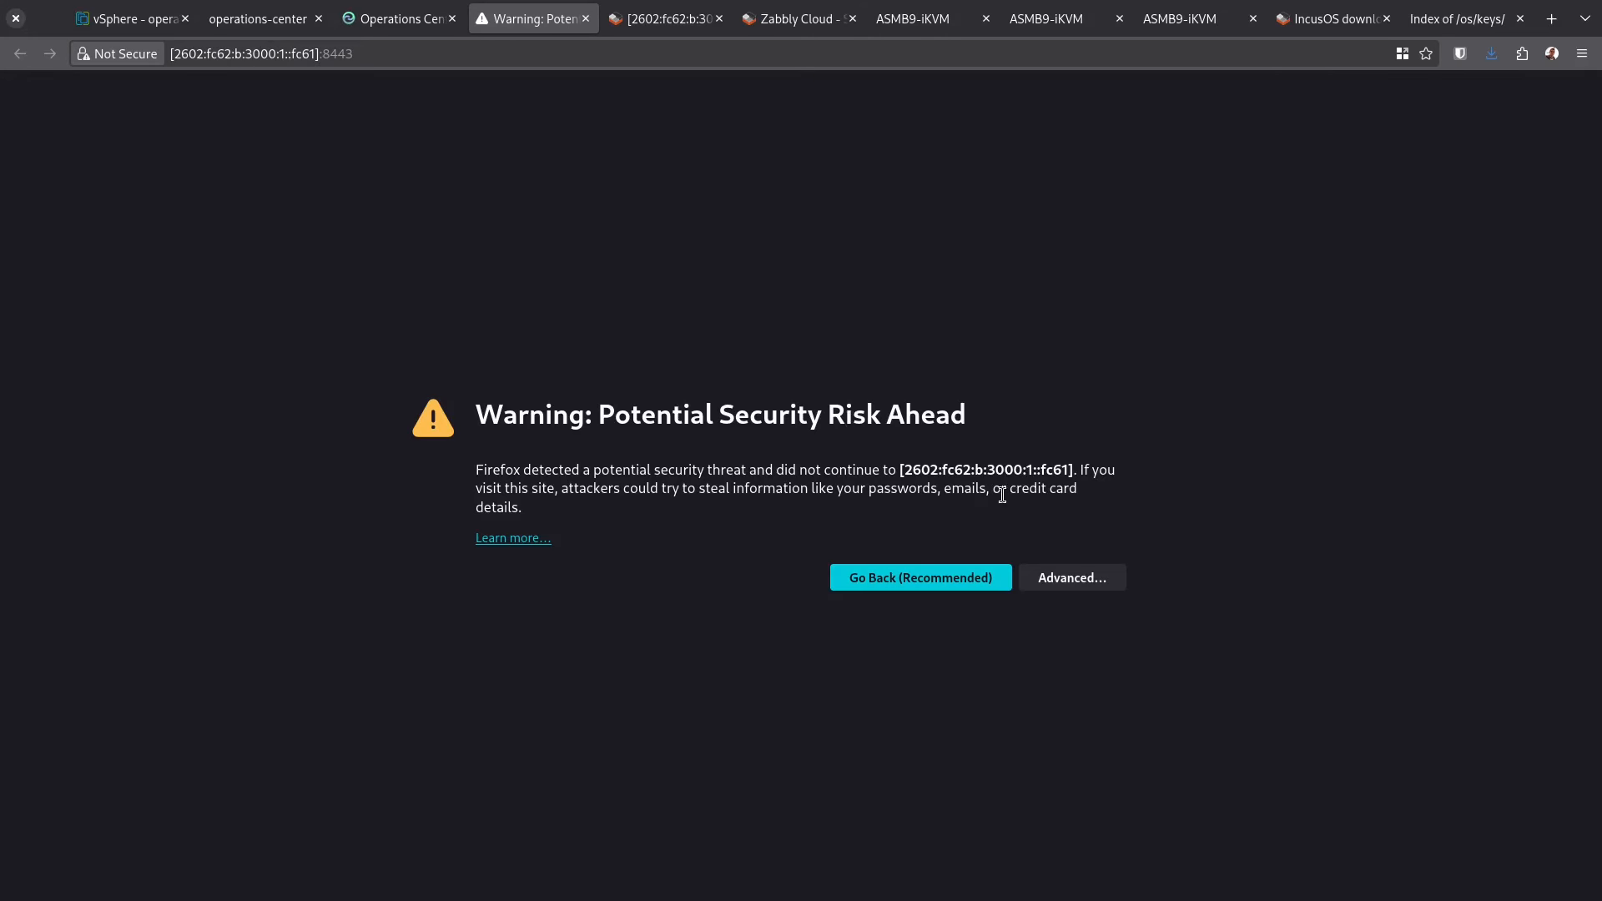
left_click(1098, 583)
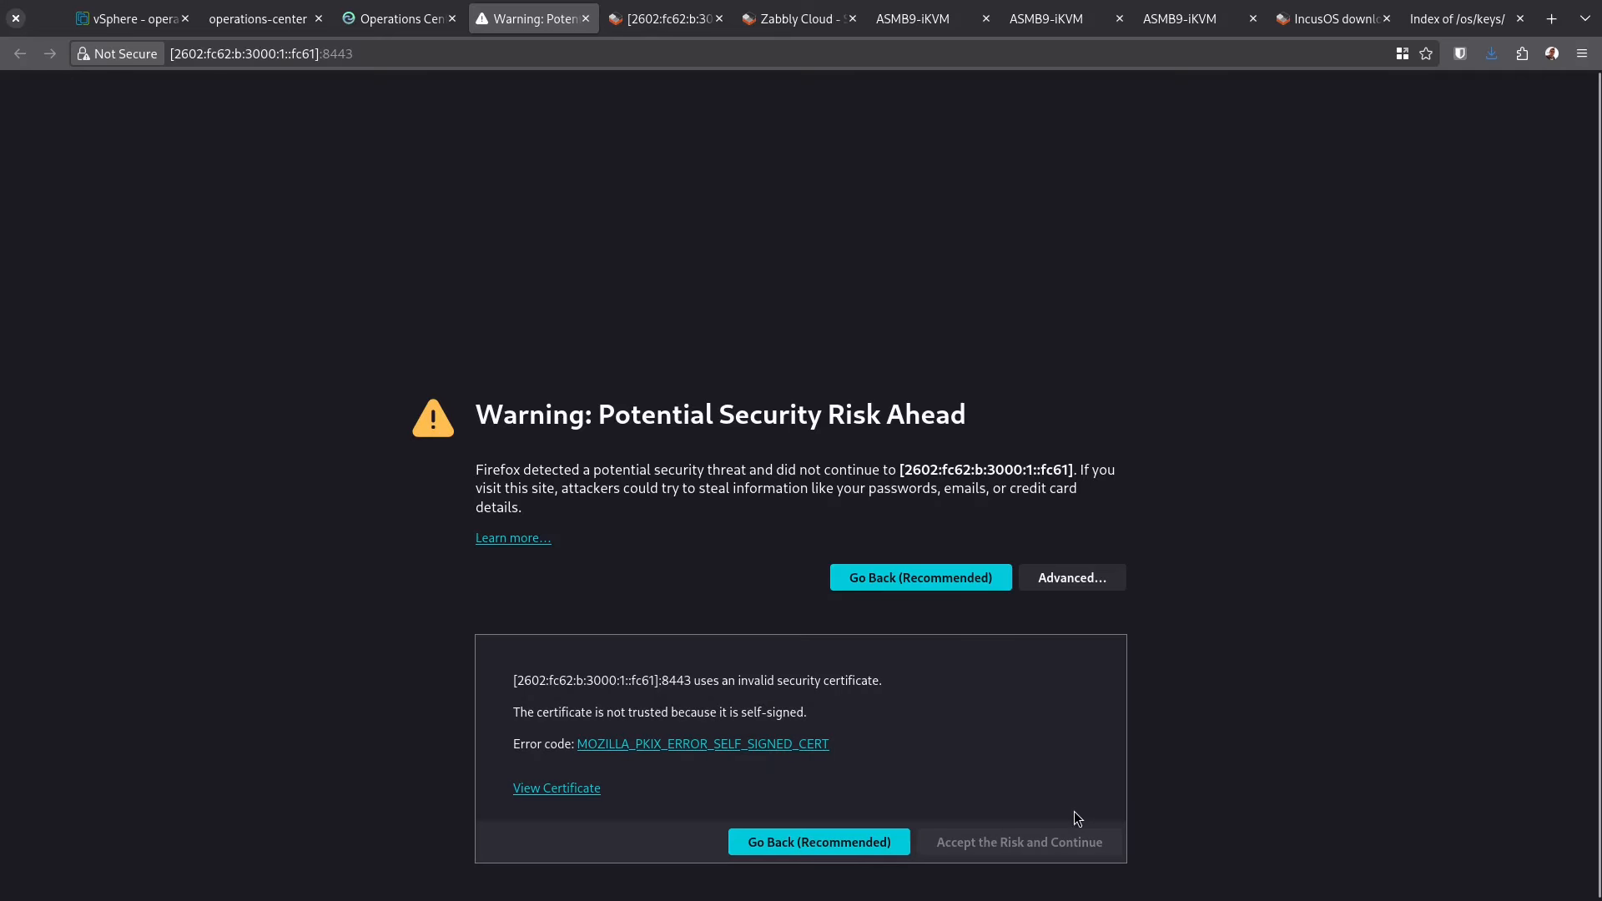
left_click(1053, 848)
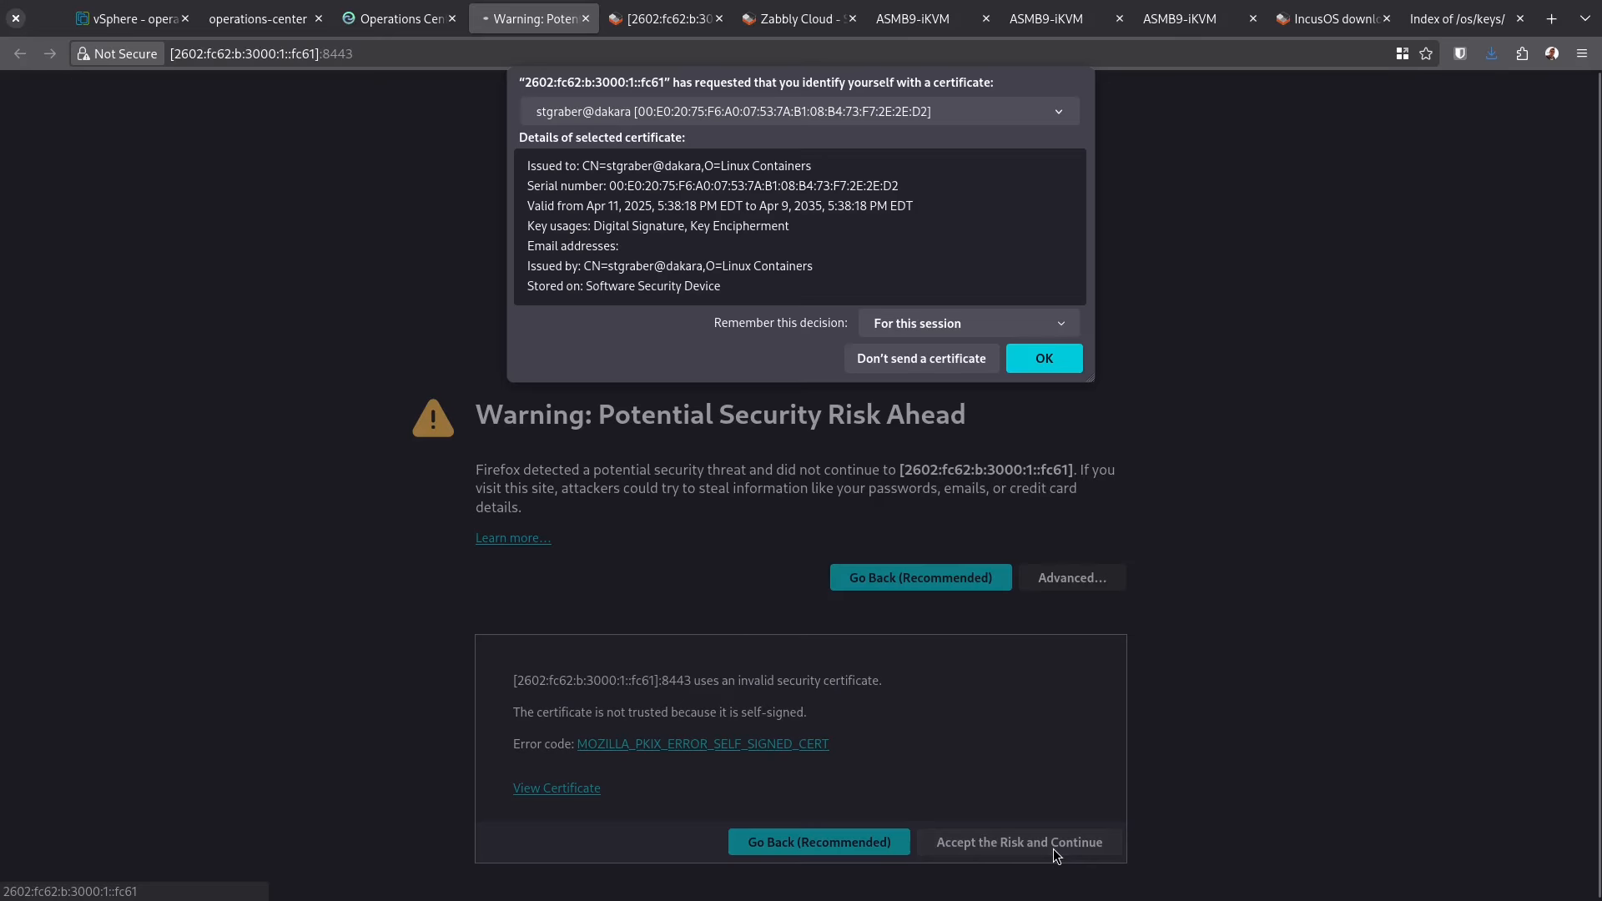
left_click(1044, 359)
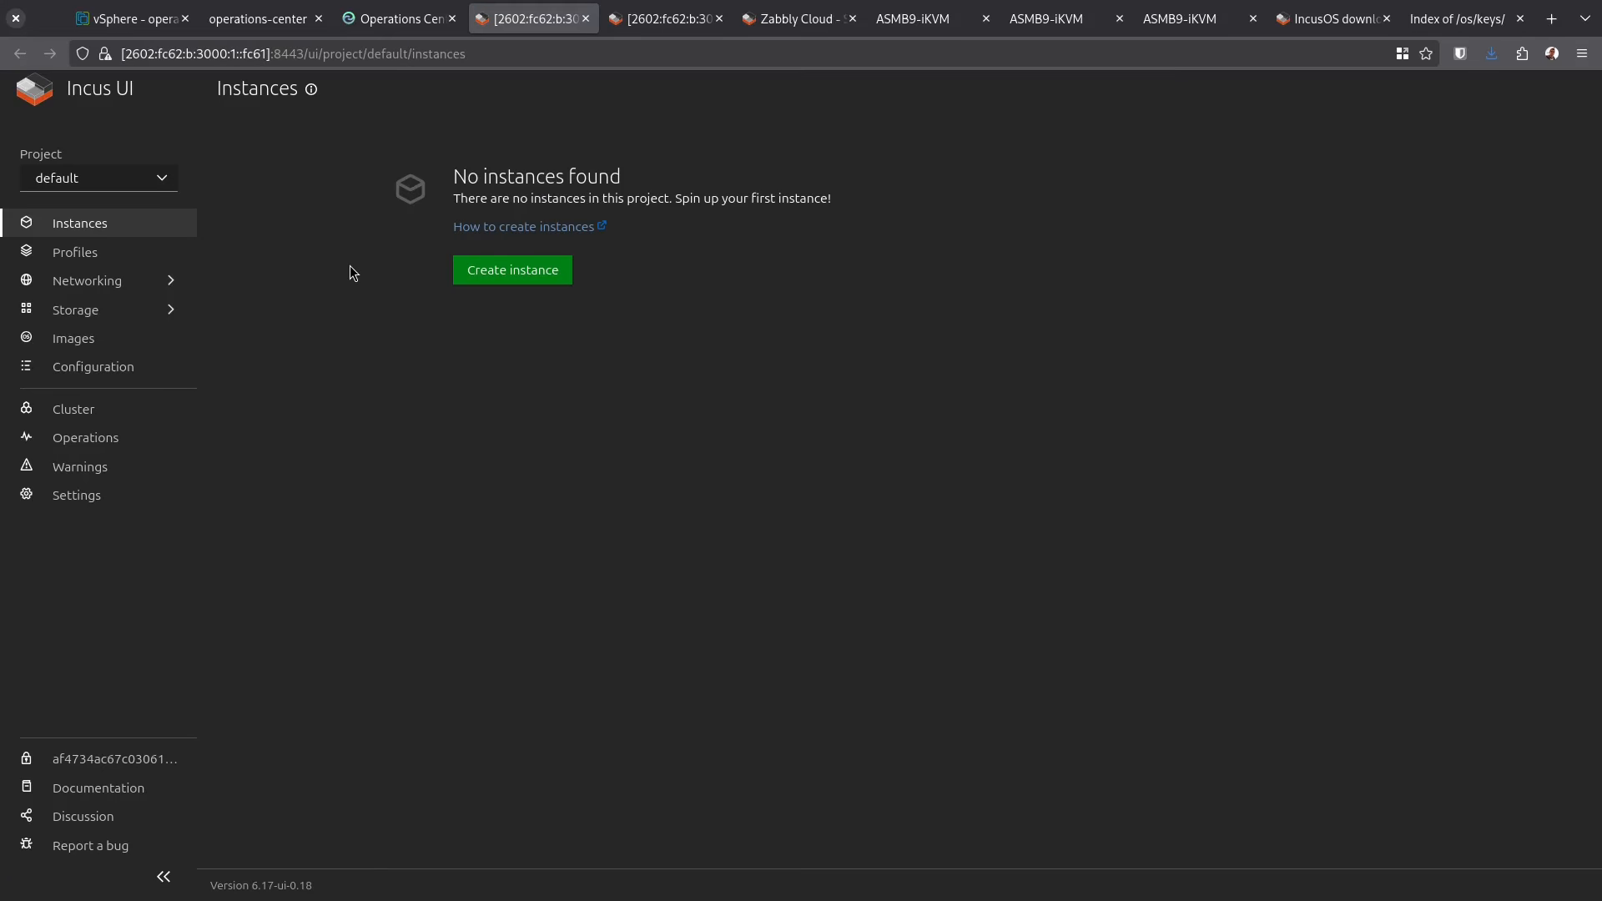
Start a new instance in project default and browse the available base images
left_click(512, 270)
left_click(476, 342)
scroll(612, 385, "down", 20)
Create and start VM v1 from the Debian trixie default image, then open its details
scroll(611, 385, "up", 1)
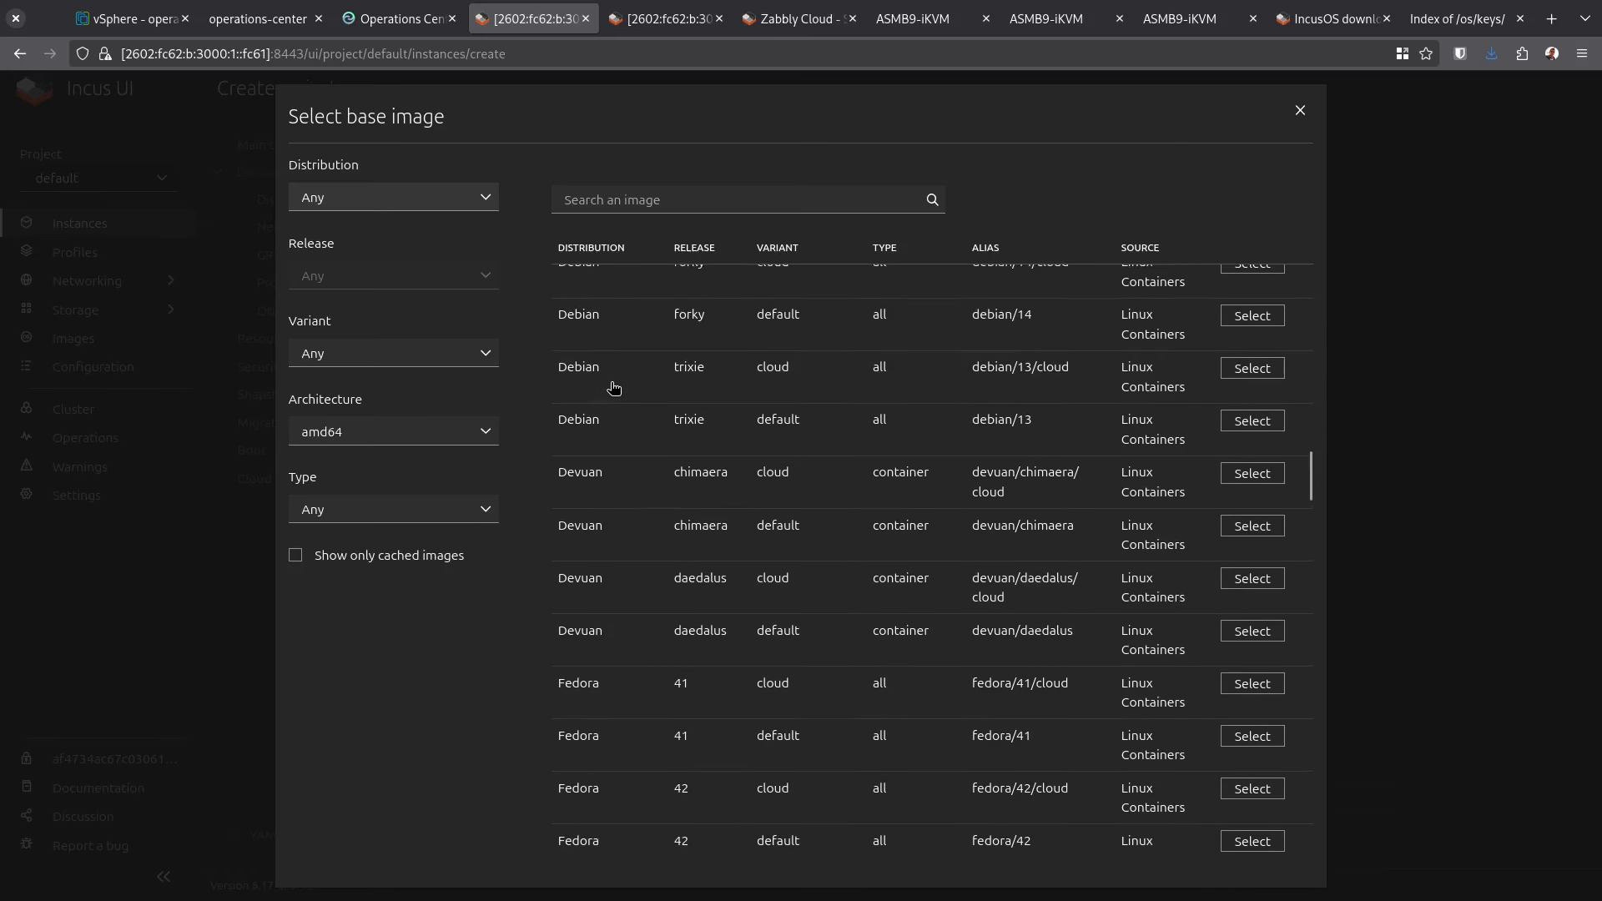
left_click(1260, 428)
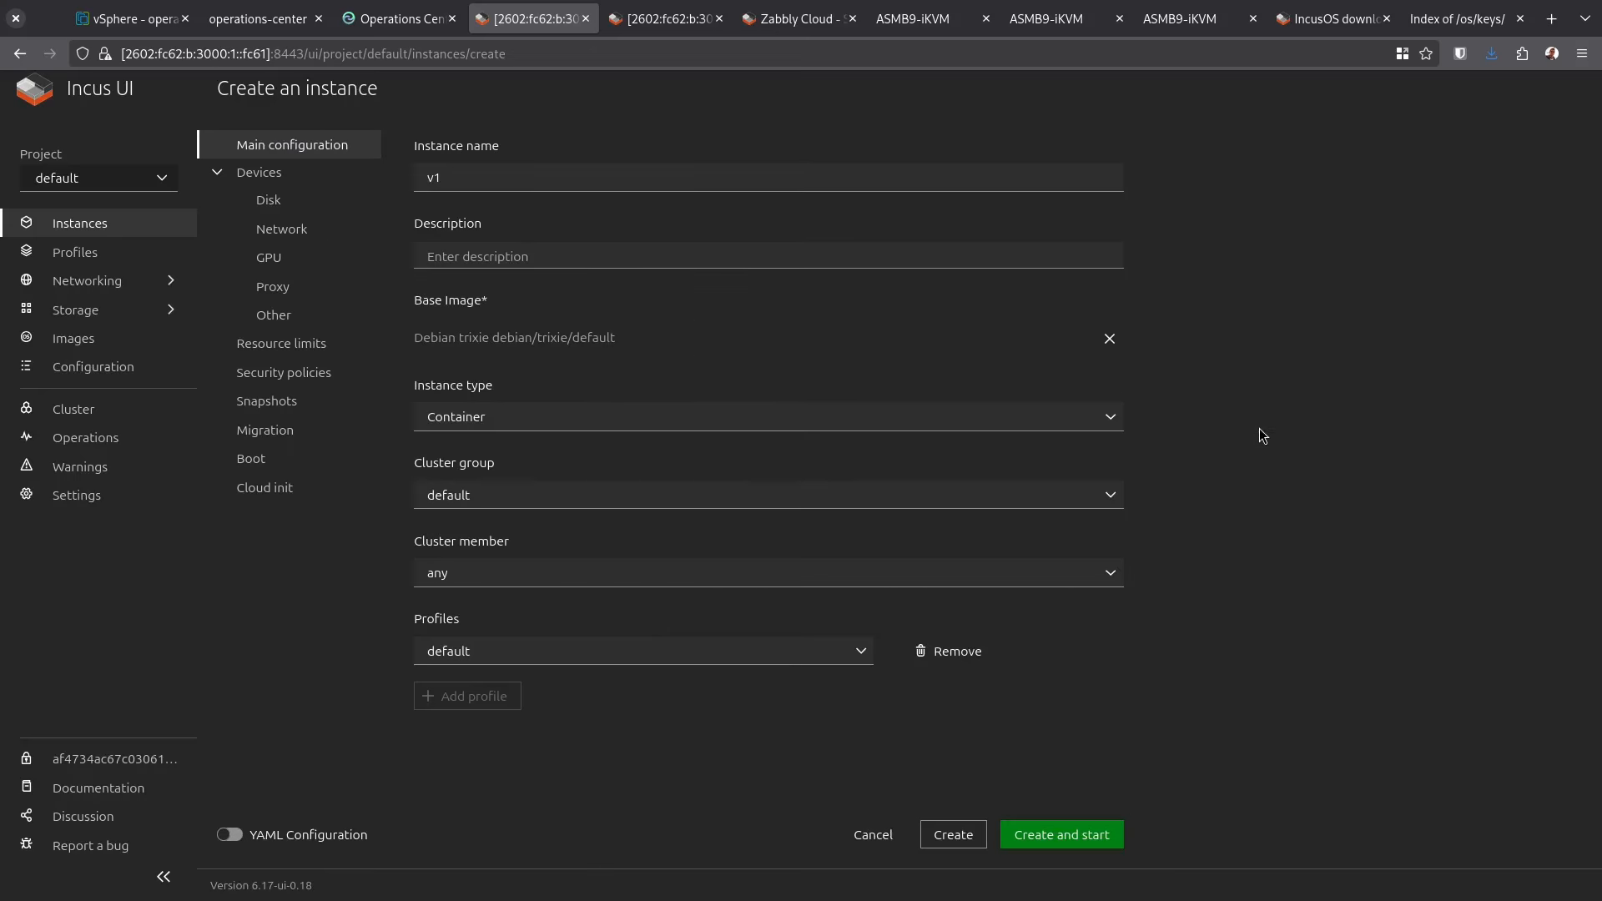
left_click(482, 419)
left_click(505, 469)
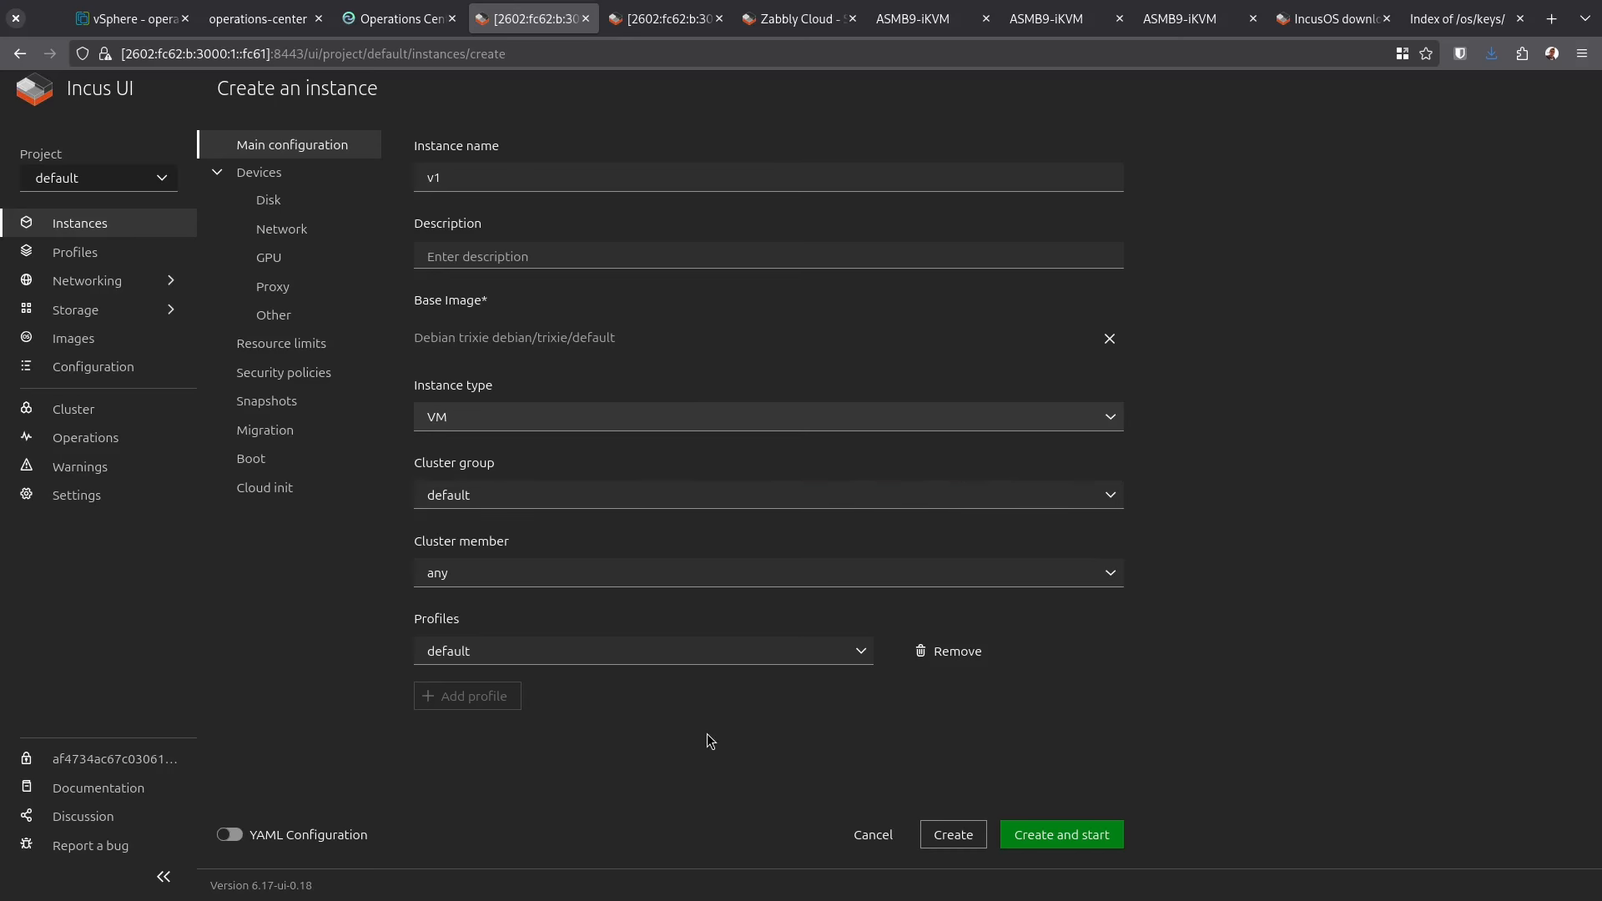
left_click(1011, 843)
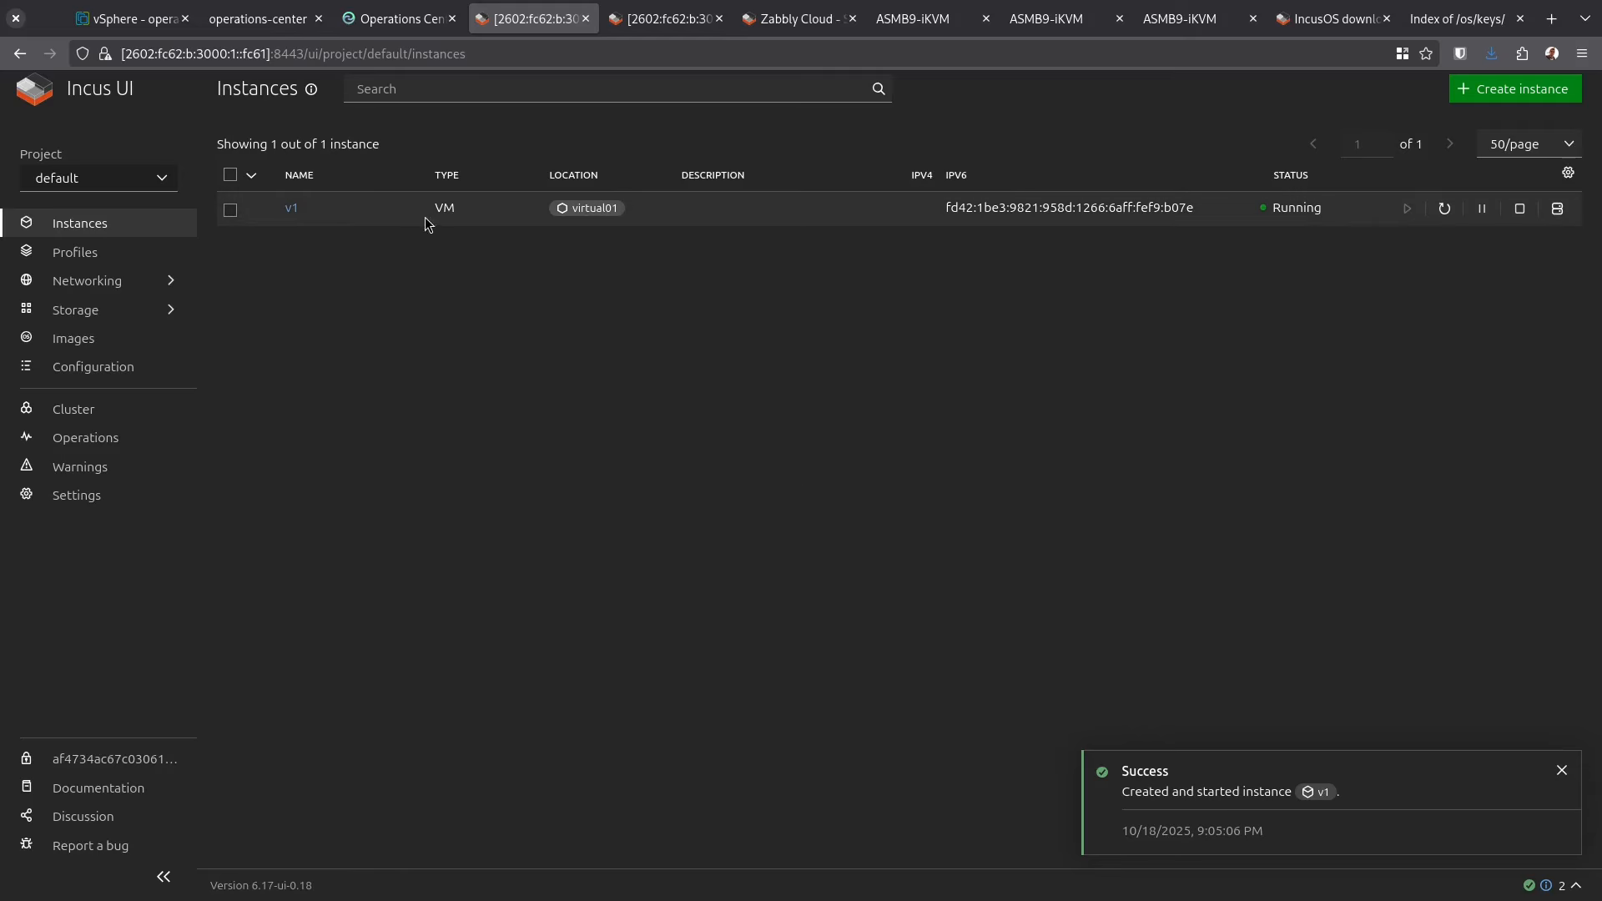
left_click(291, 209)
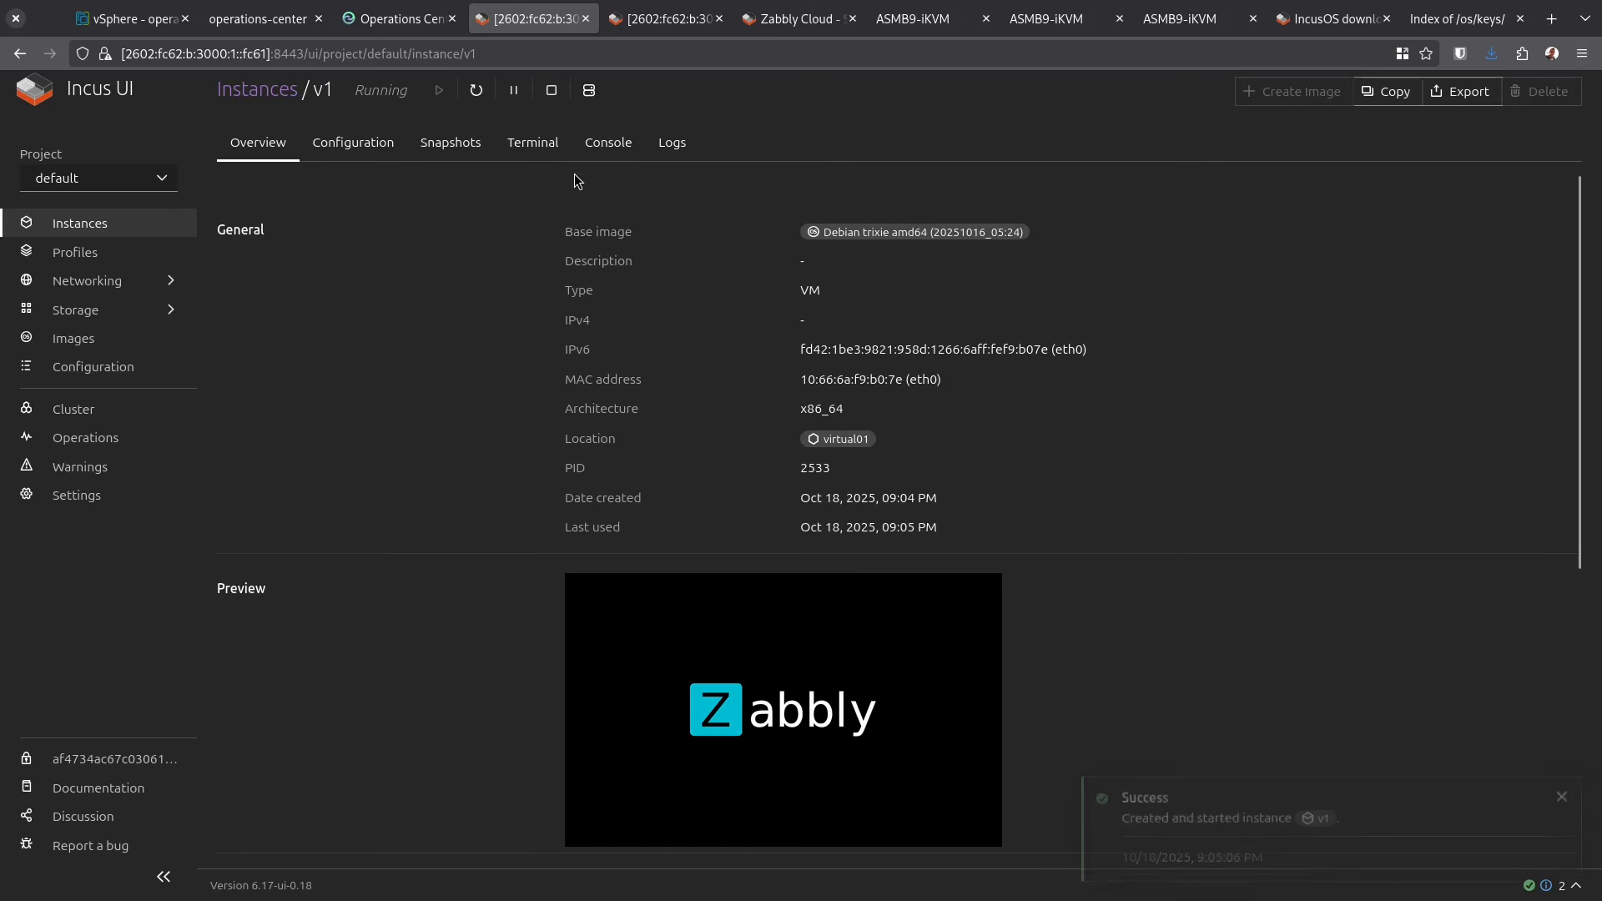
In v1's terminal, run ip -4 a and a brief ping to 1.1.1.1, stopped with Ctrl+C
left_click(609, 143)
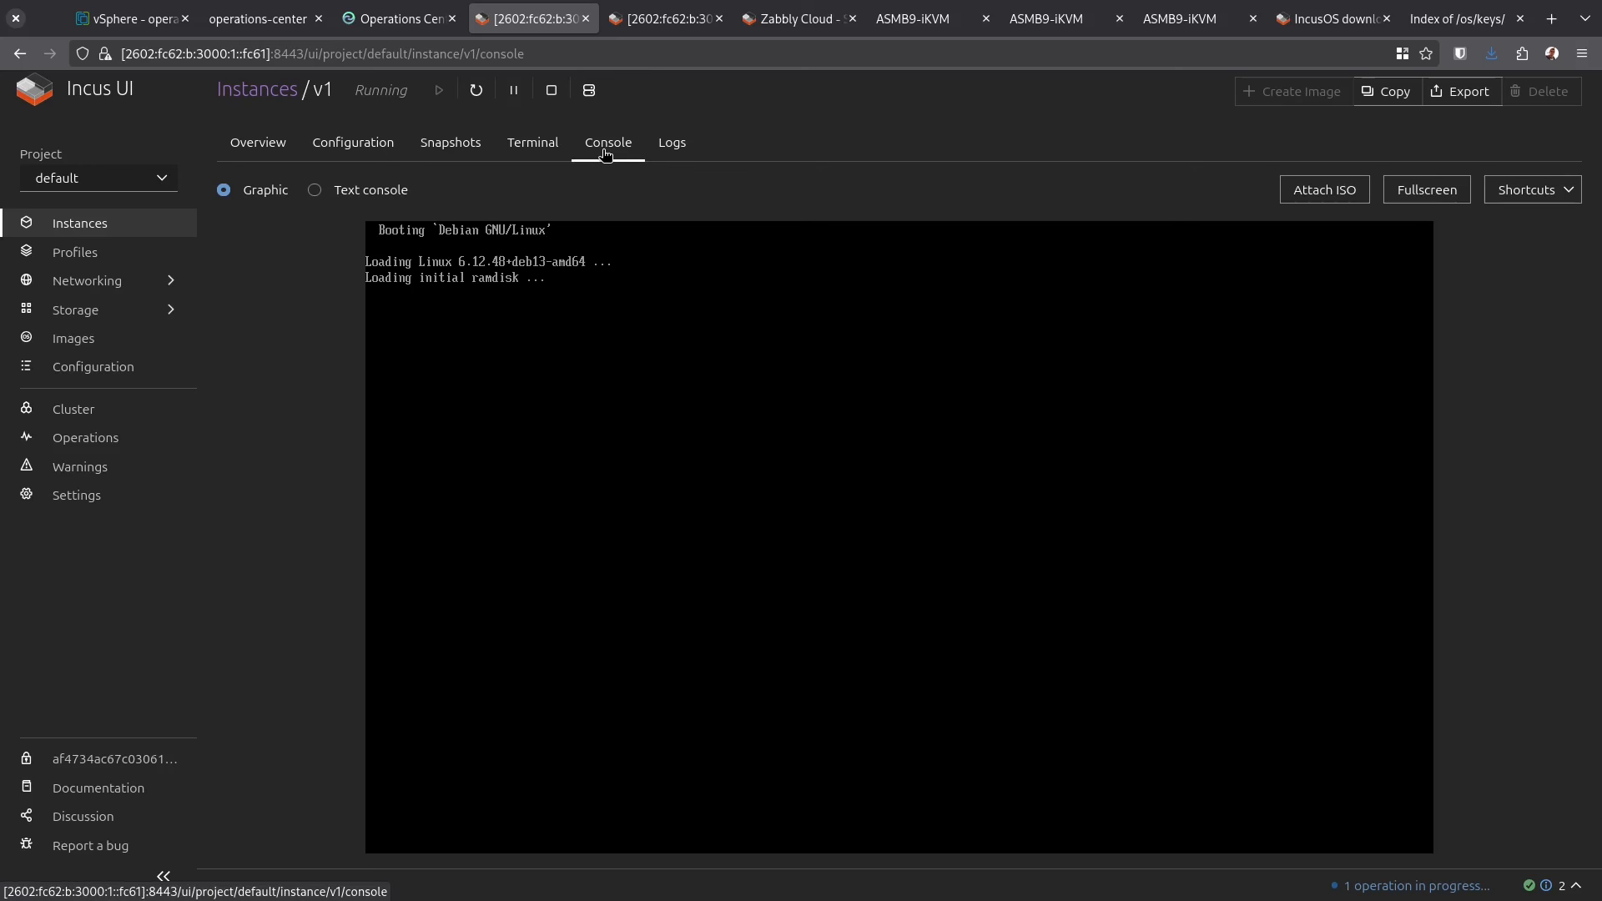
left_click(534, 146)
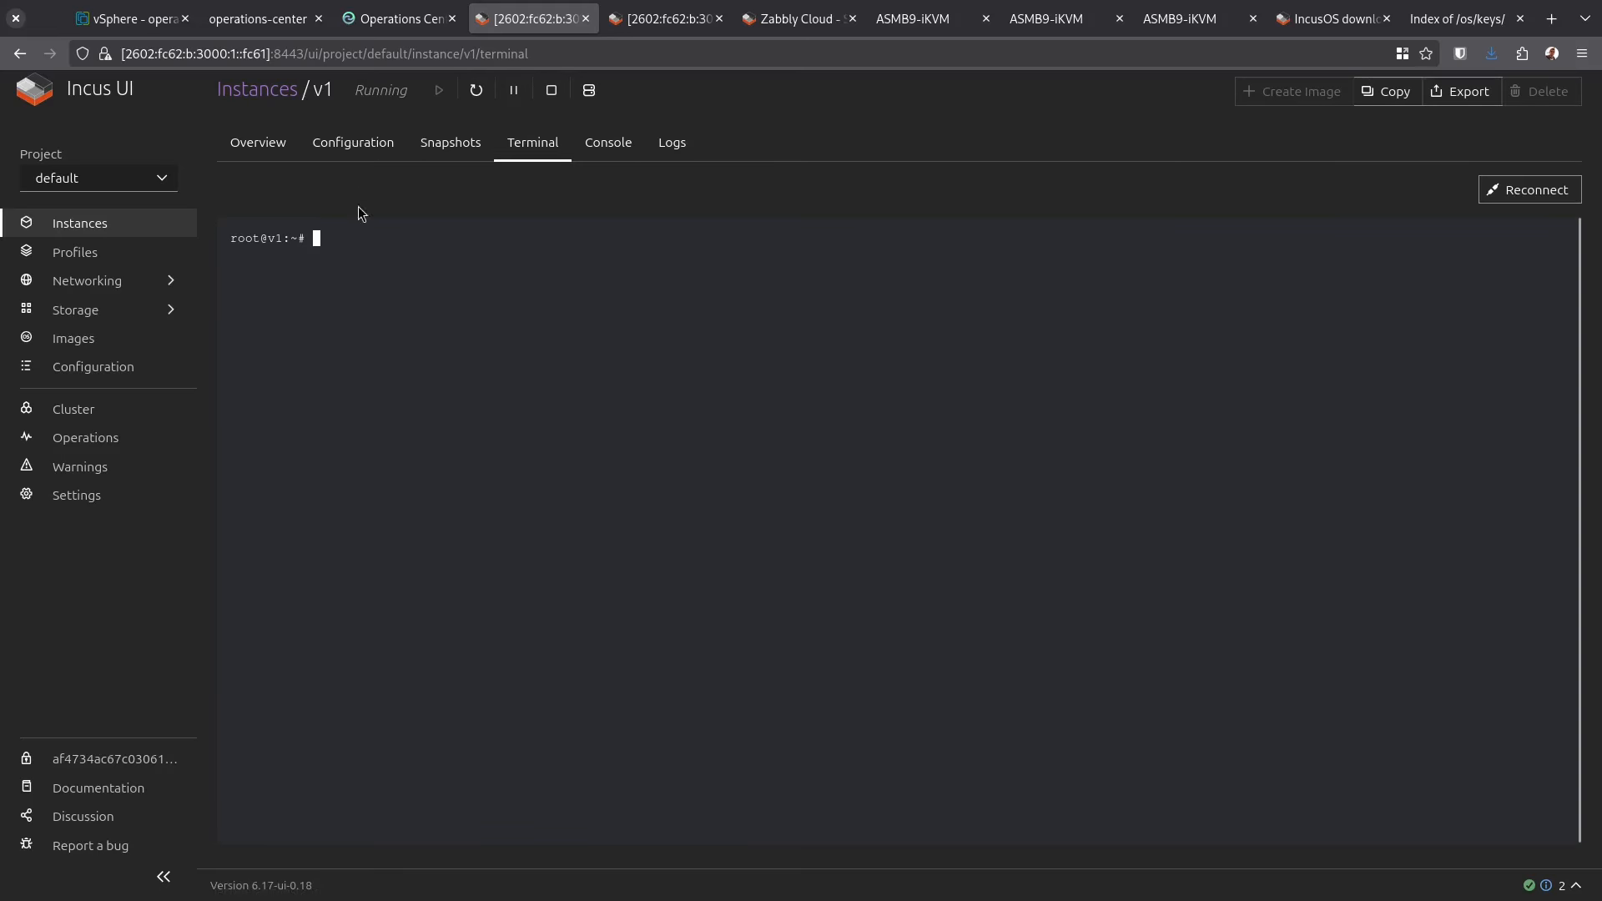
type("ip -4 a")
key("Return")
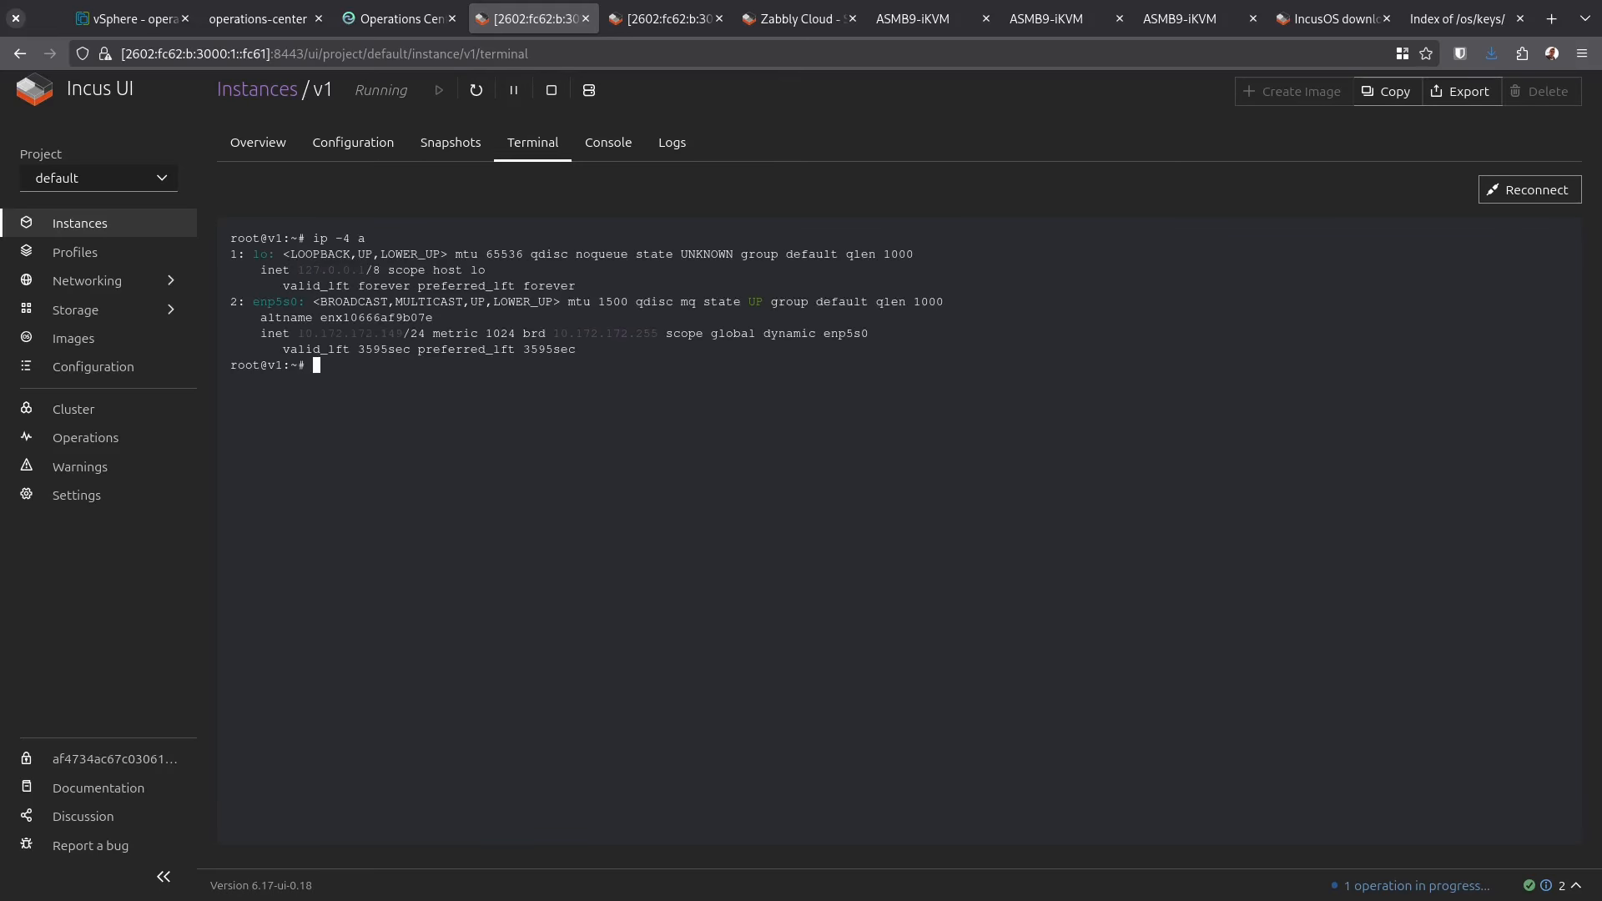
type("ping 1.1.1.1")
key("Return")
key("ctrl+c")
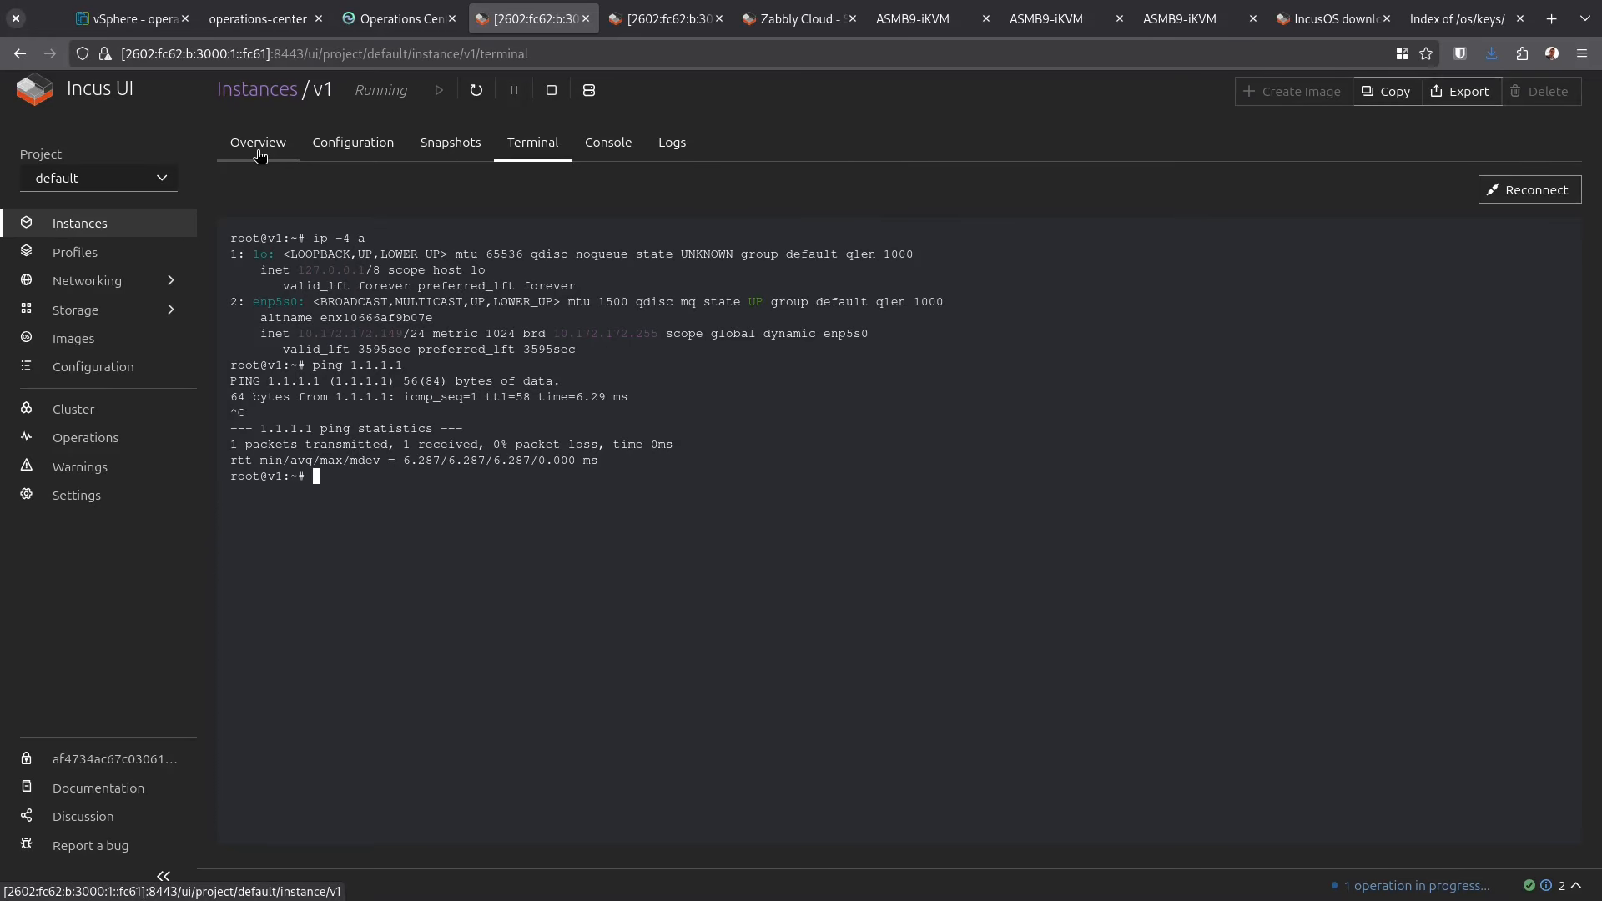
Return to v1's overview showing IPv4 10.172.172.149 and expand the networking section
type("ip")
left_click(255, 152)
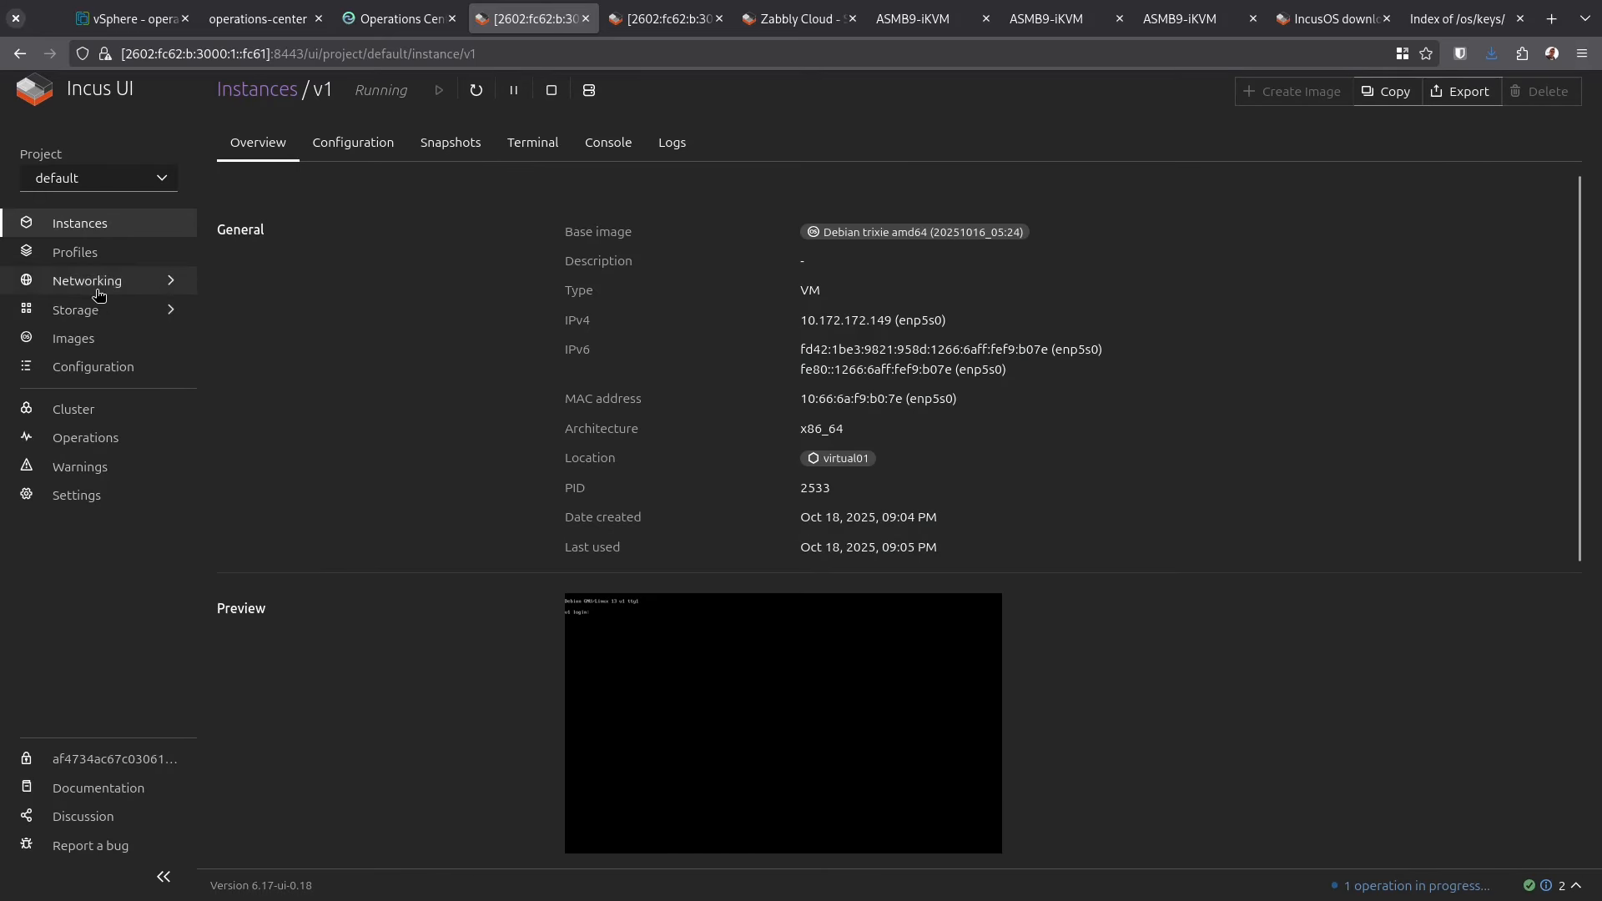
left_click(98, 282)
Create a Physical network named VM-network on parent enp5s0, then go back to the instances list
left_click(129, 309)
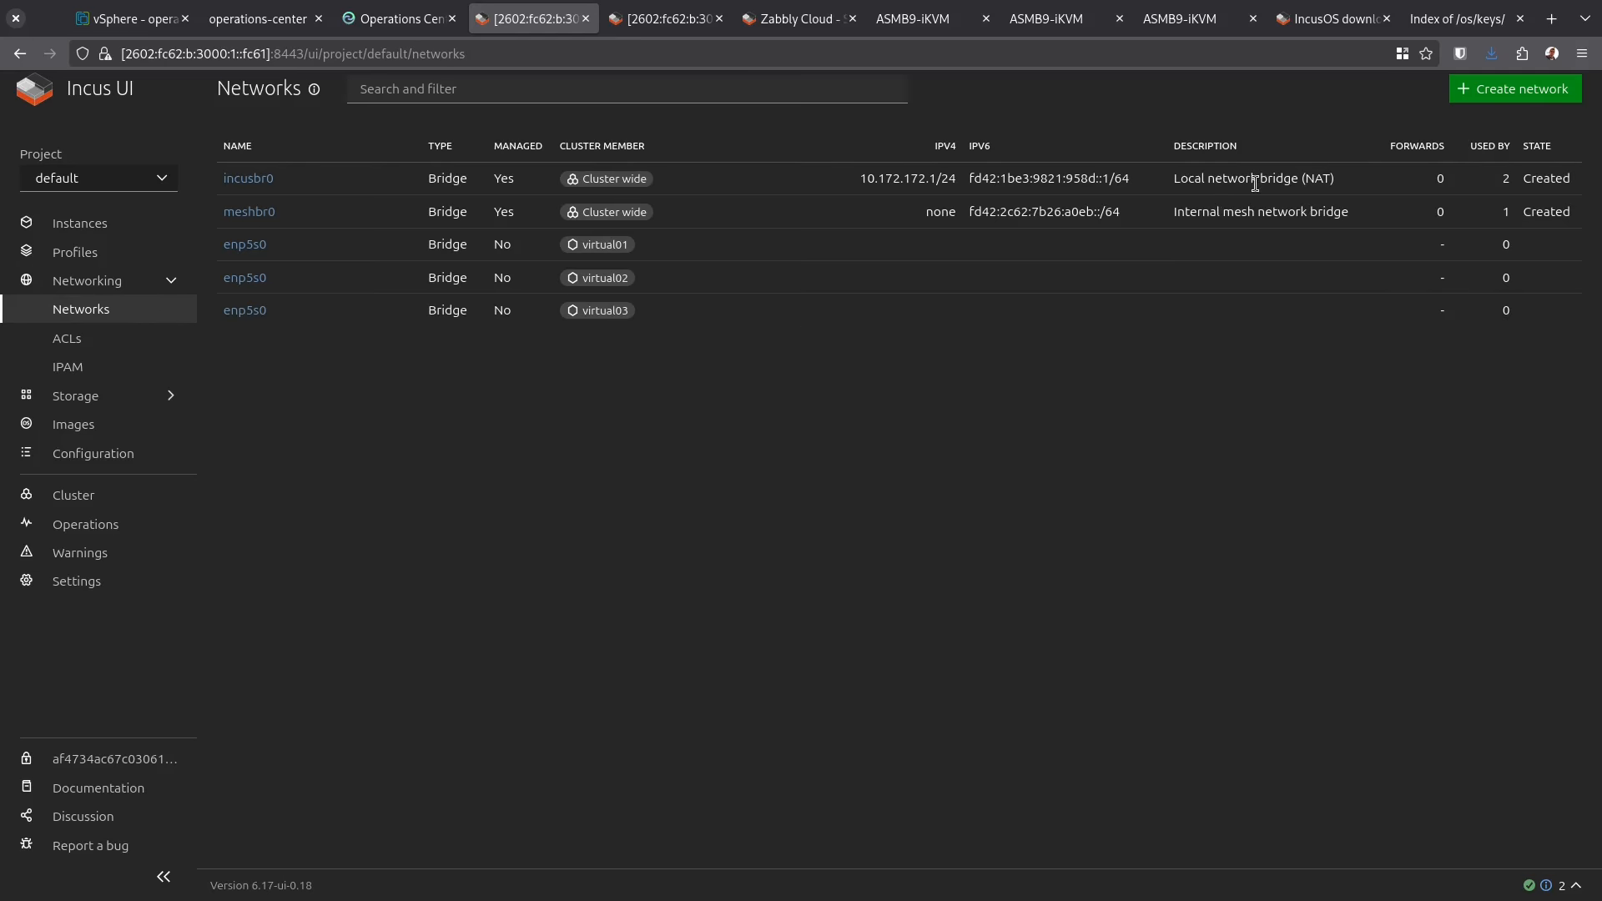
left_click(1538, 94)
left_click(551, 186)
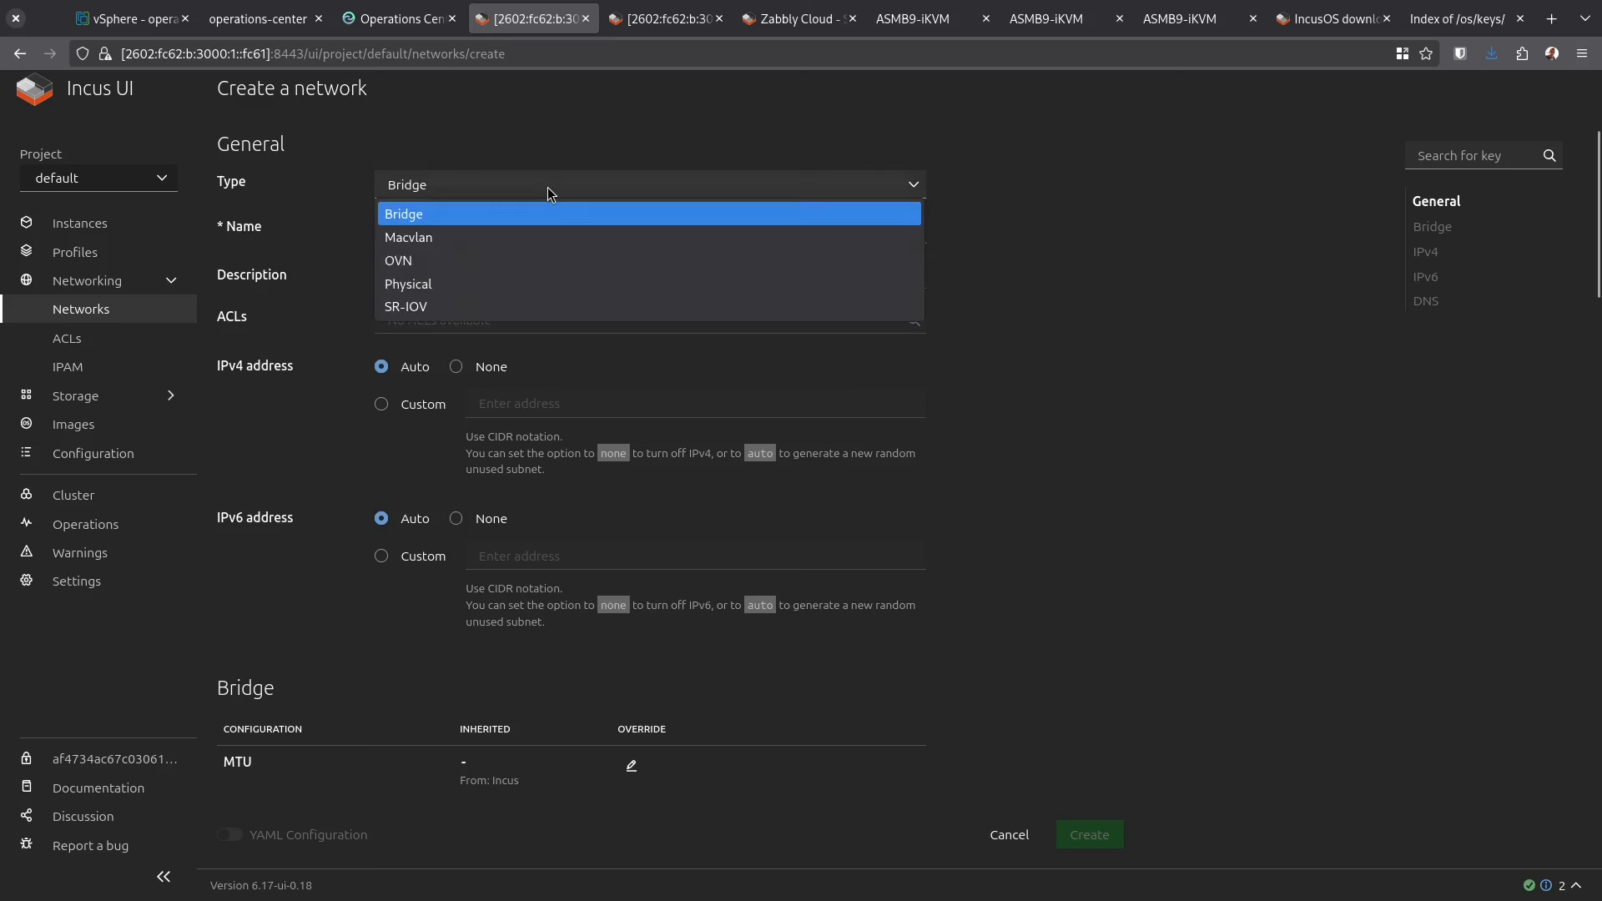
left_click(484, 281)
left_click(458, 232)
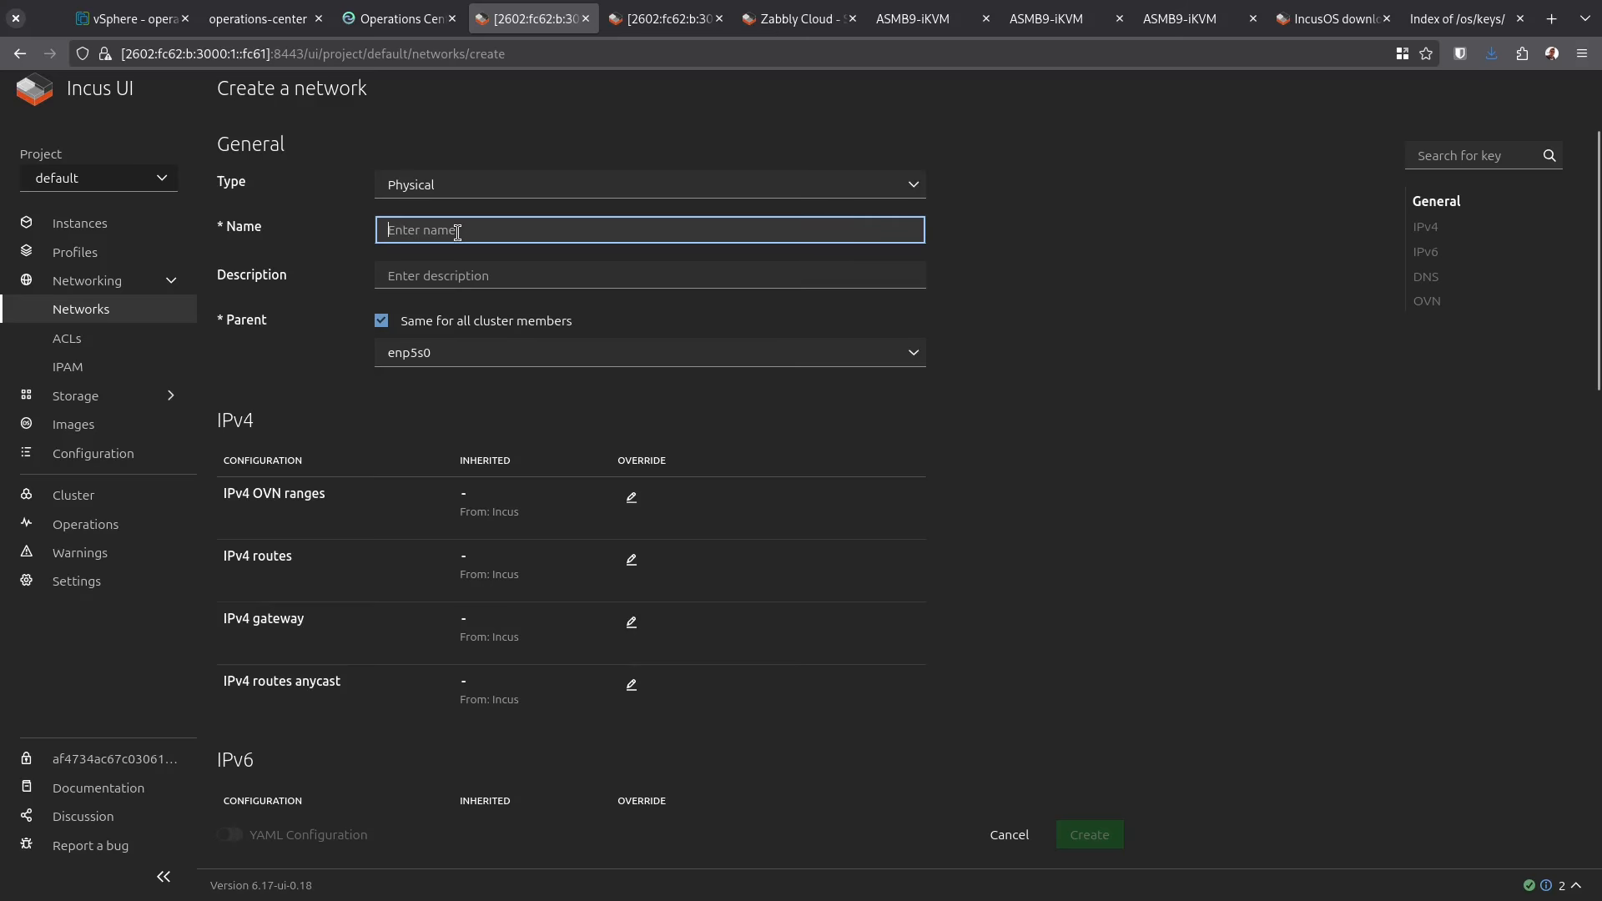
type("VM-network")
key("Tab")
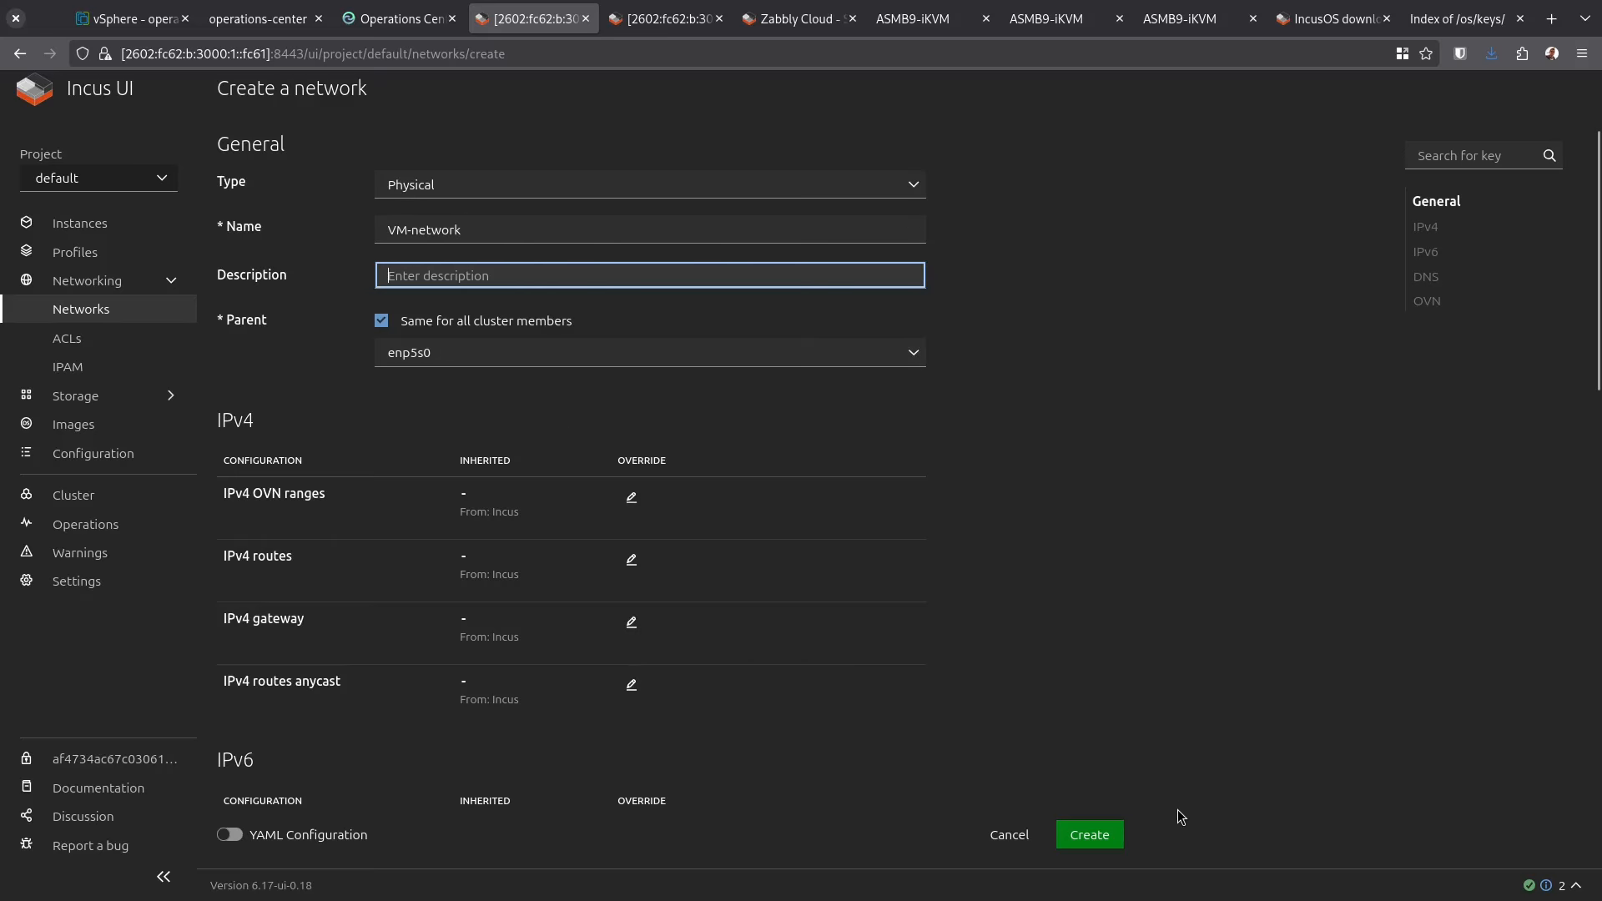
left_click(1095, 843)
left_click(80, 223)
Start a new instance named v2 using the Debian trixie default image
left_click(1502, 89)
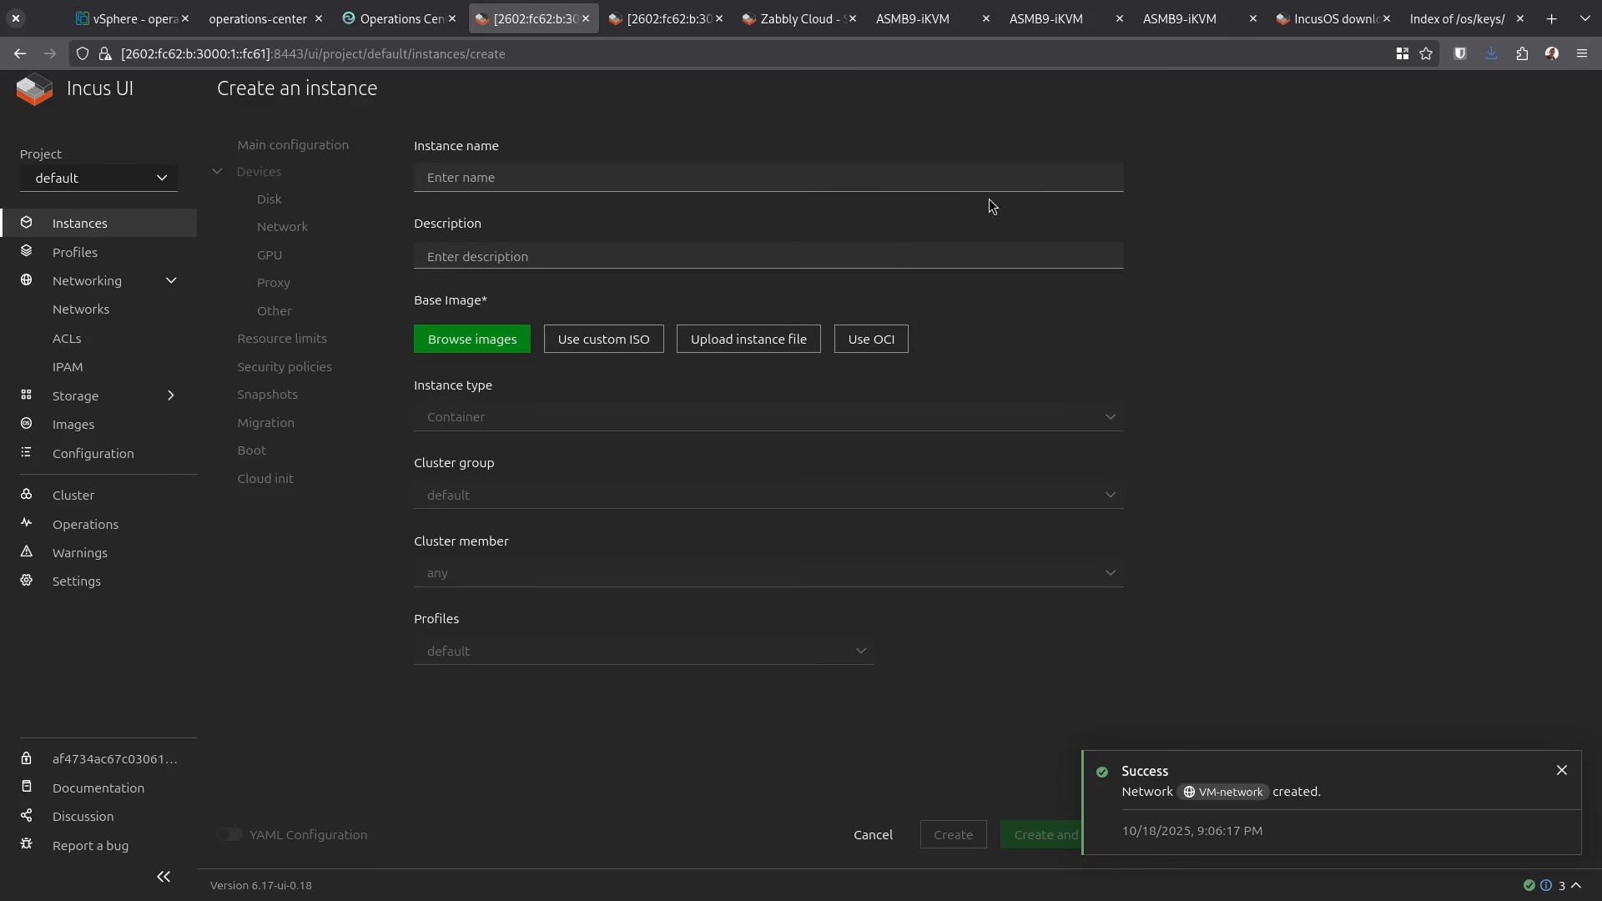
left_click(582, 168)
type("v2")
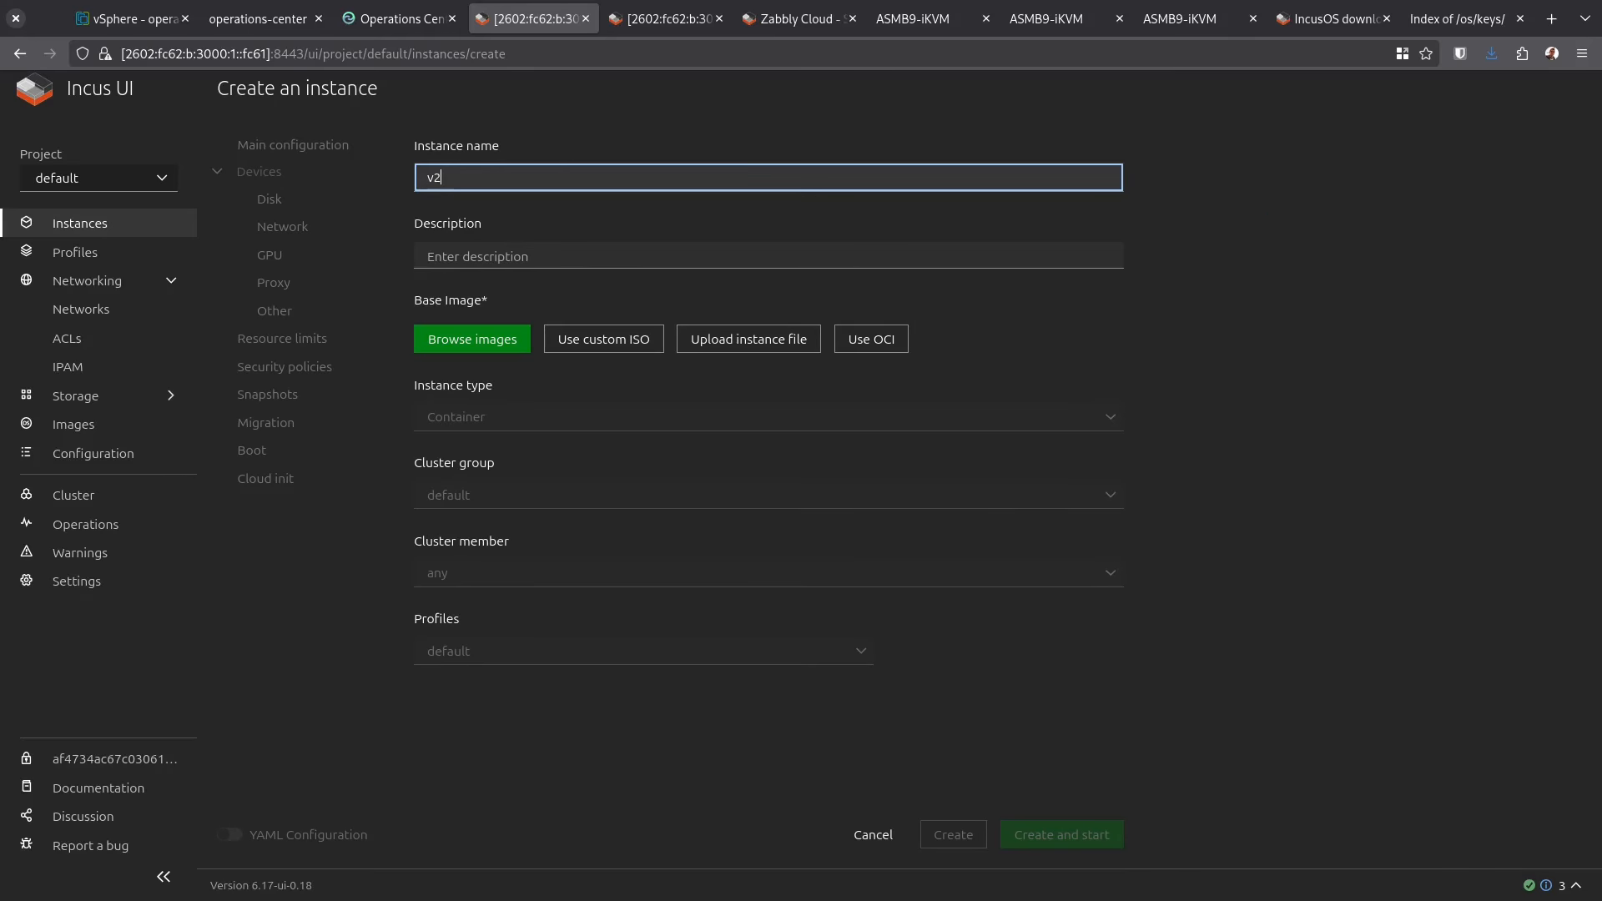
left_click(469, 340)
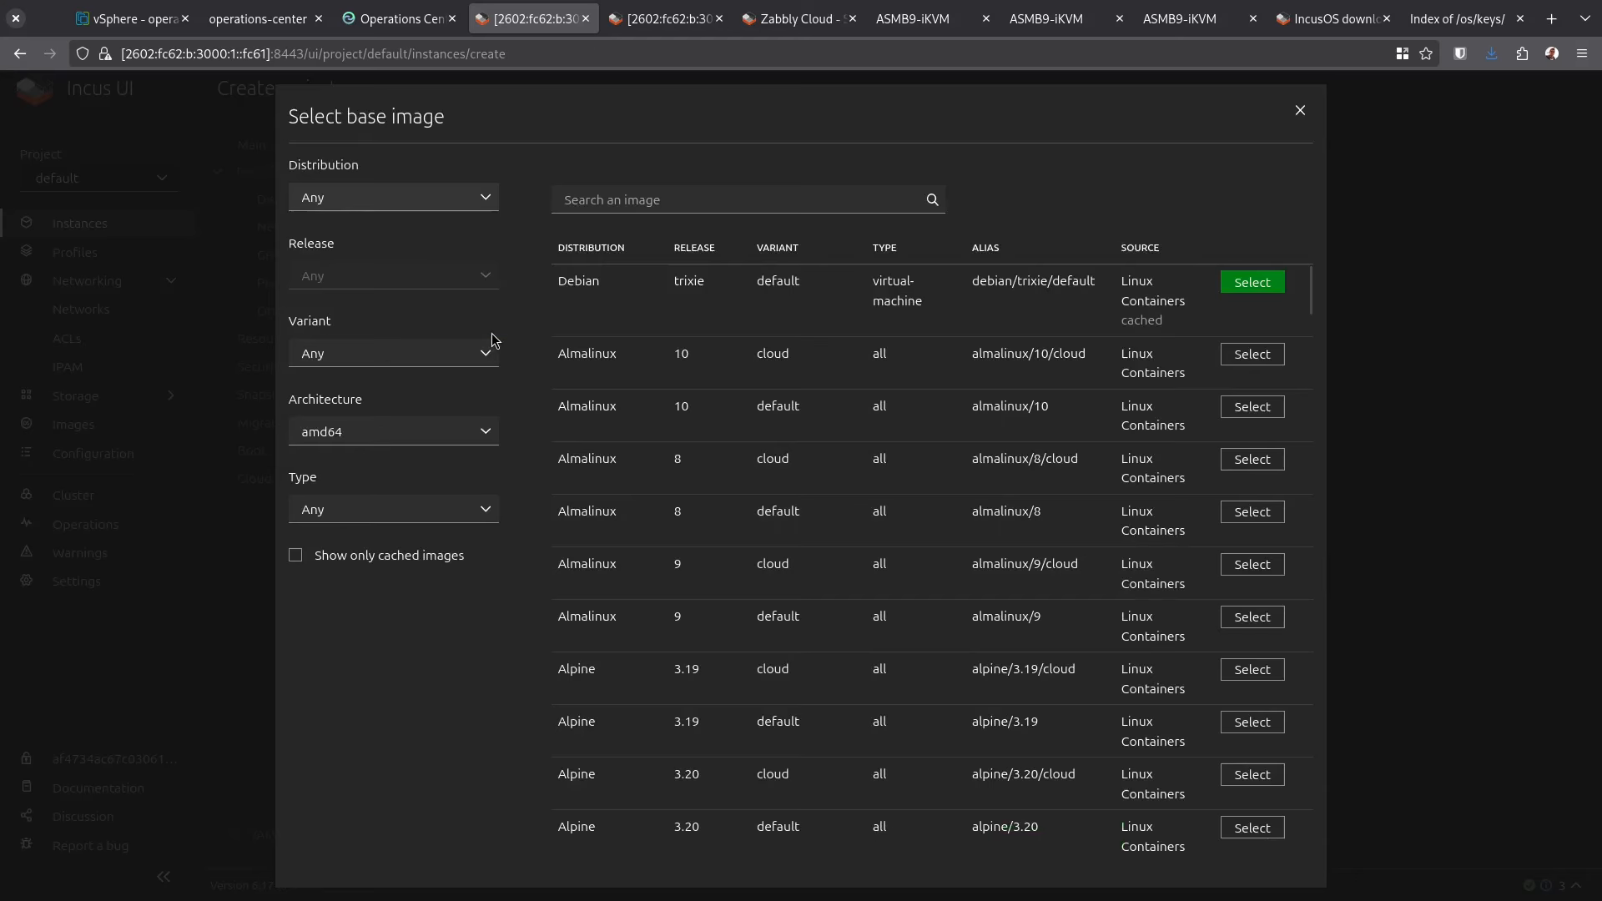
left_click(1252, 282)
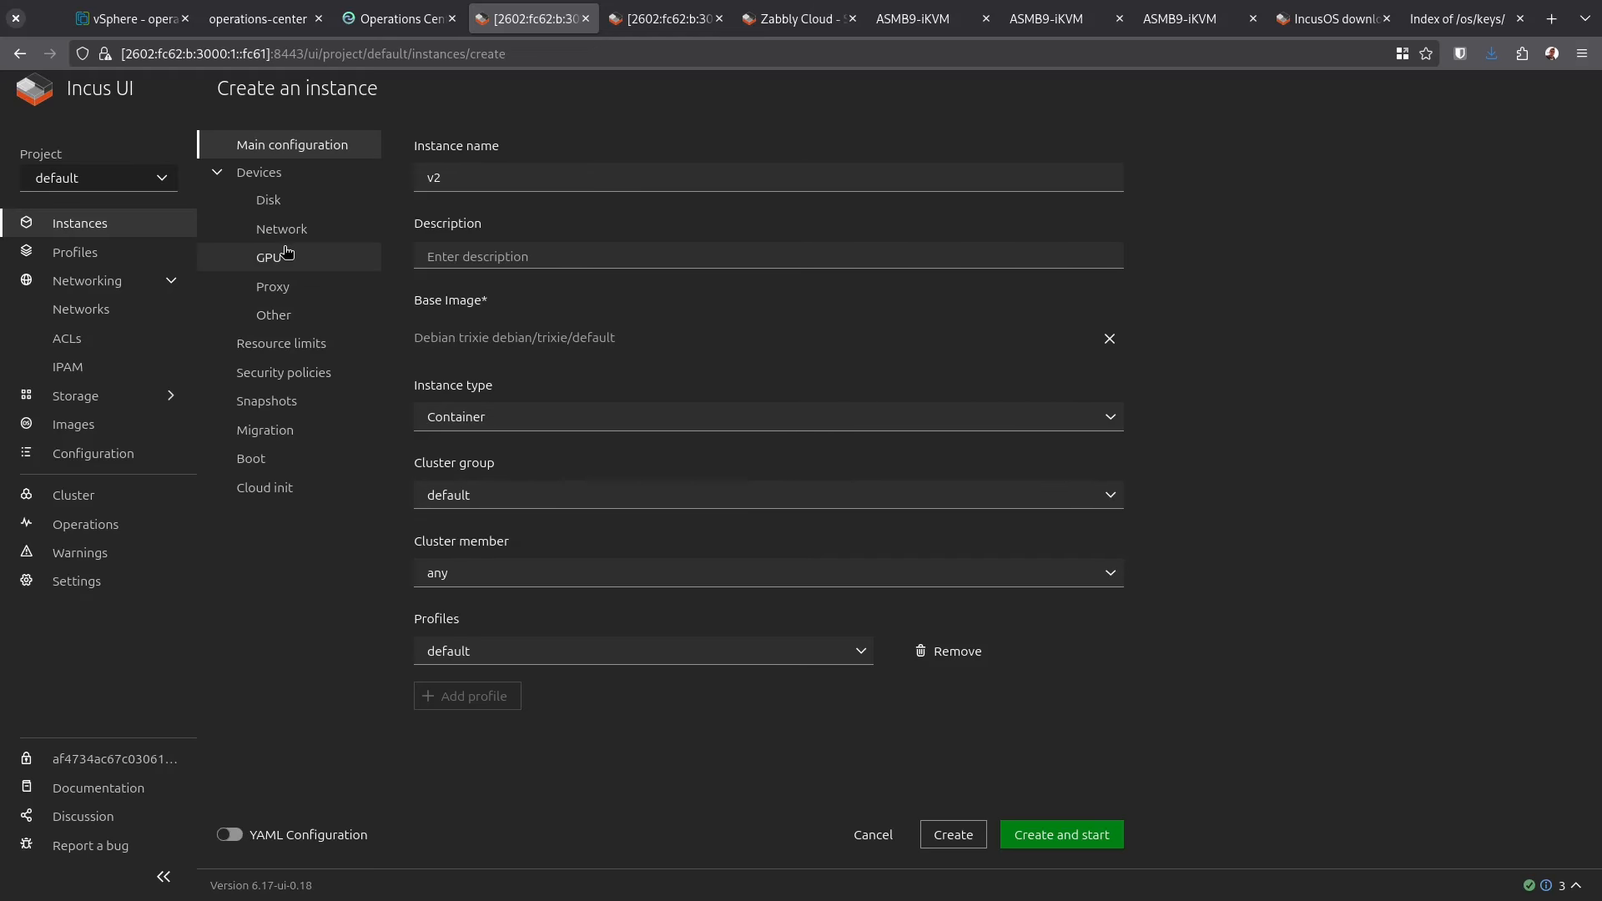
Add an eth0 network device on VM-network, create and start v2, then open its details
left_click(321, 231)
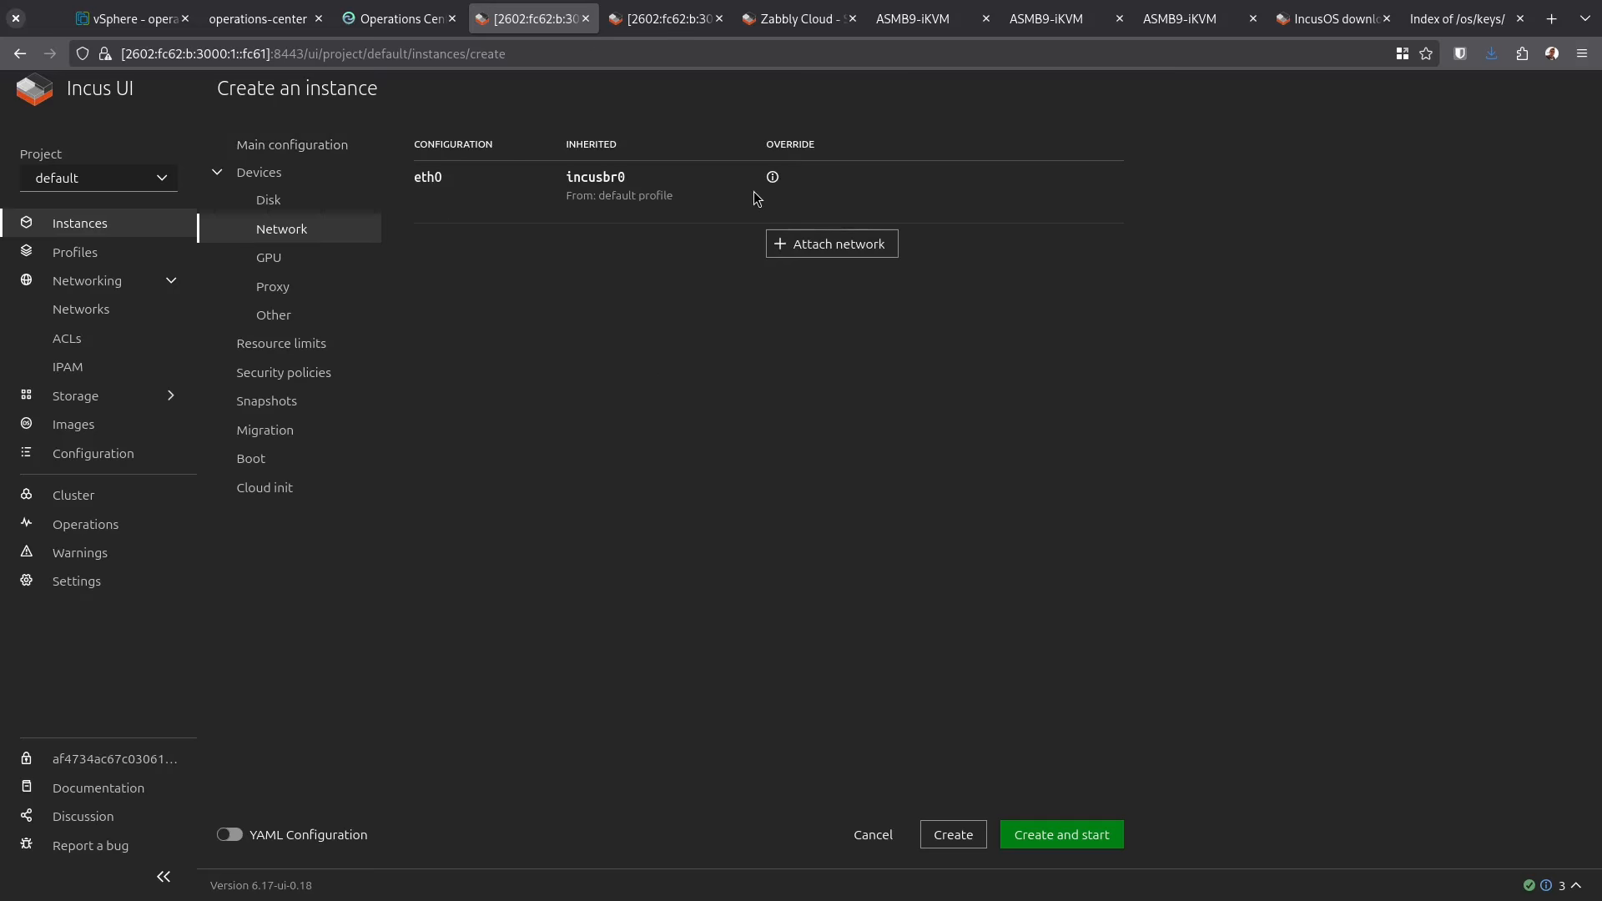
left_click(831, 243)
left_click(472, 265)
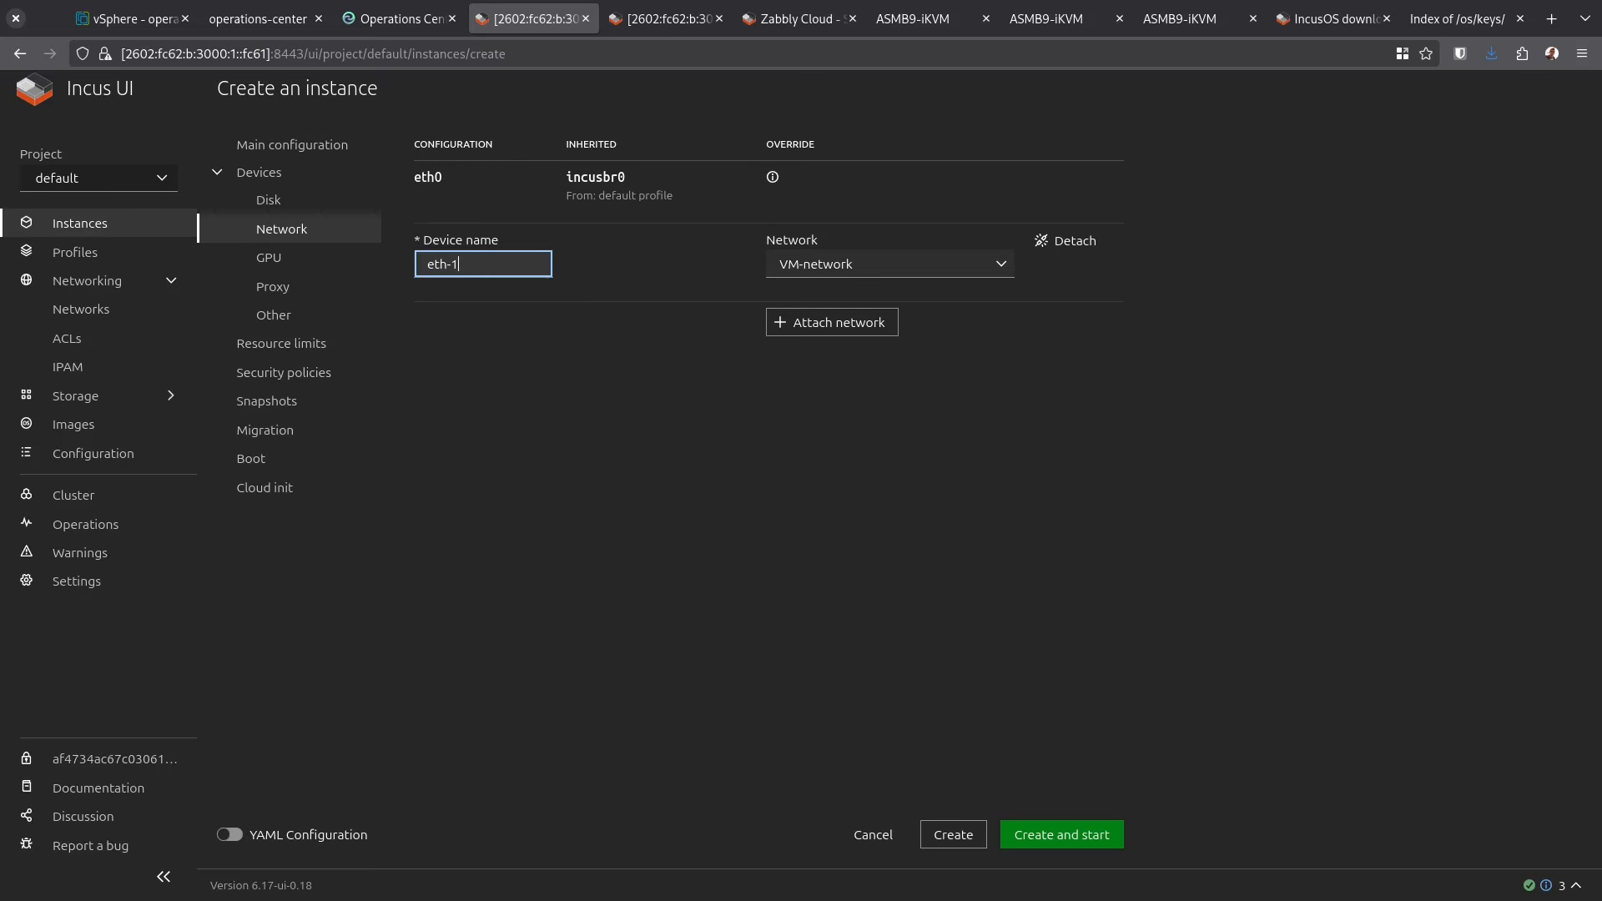
key("BackSpace")
key("BackSpace")
type("0")
key("Tab")
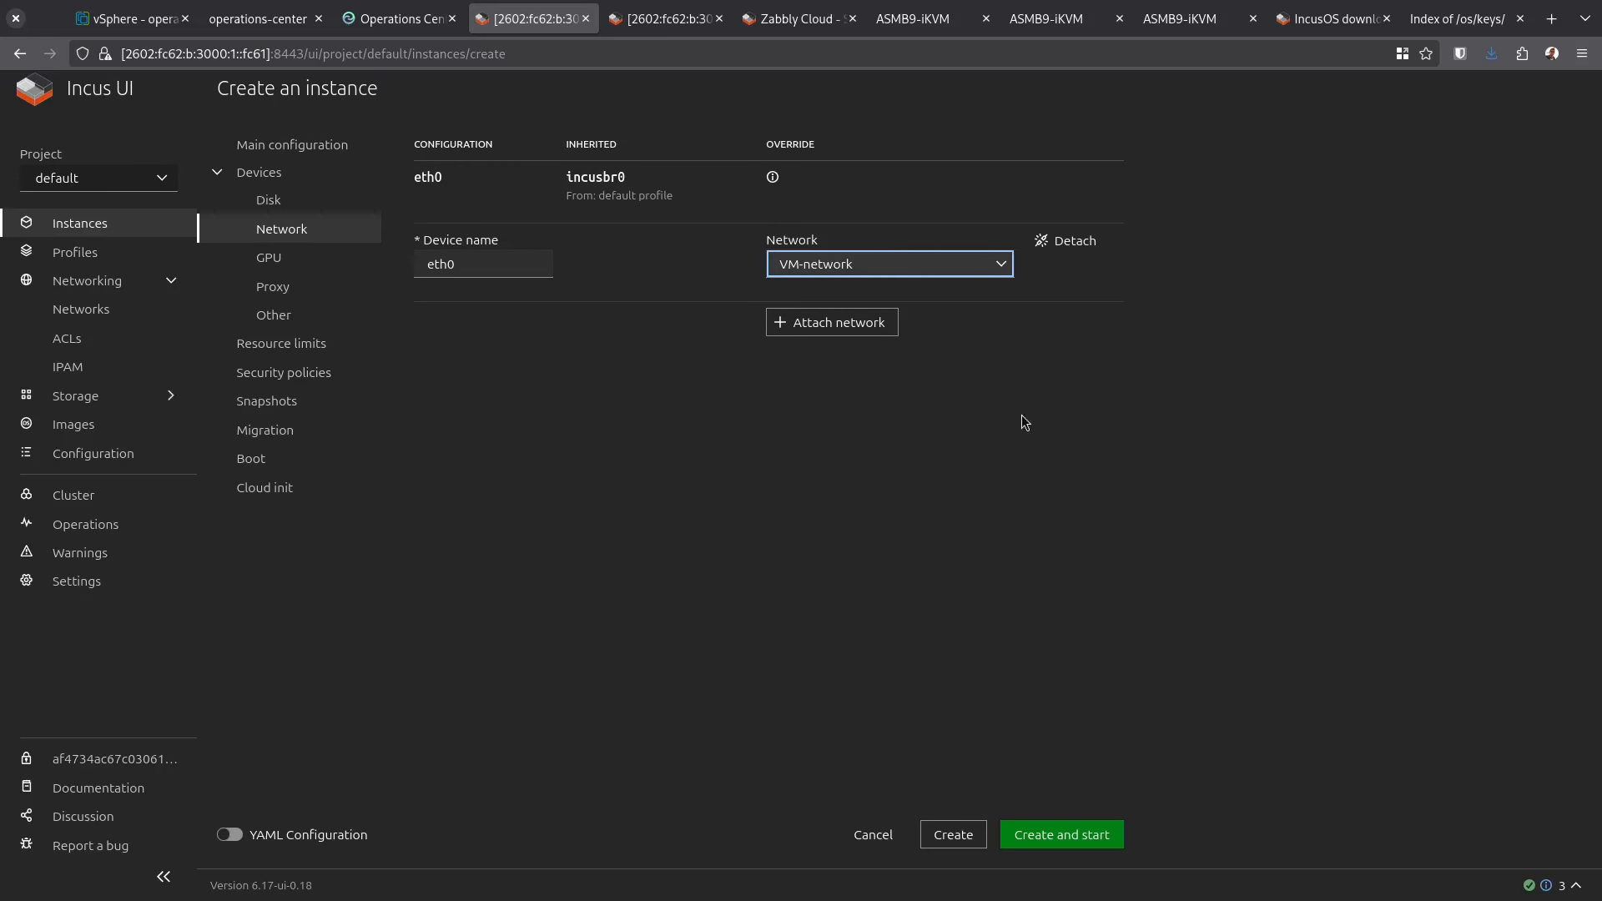
left_click(1096, 513)
left_click(1077, 848)
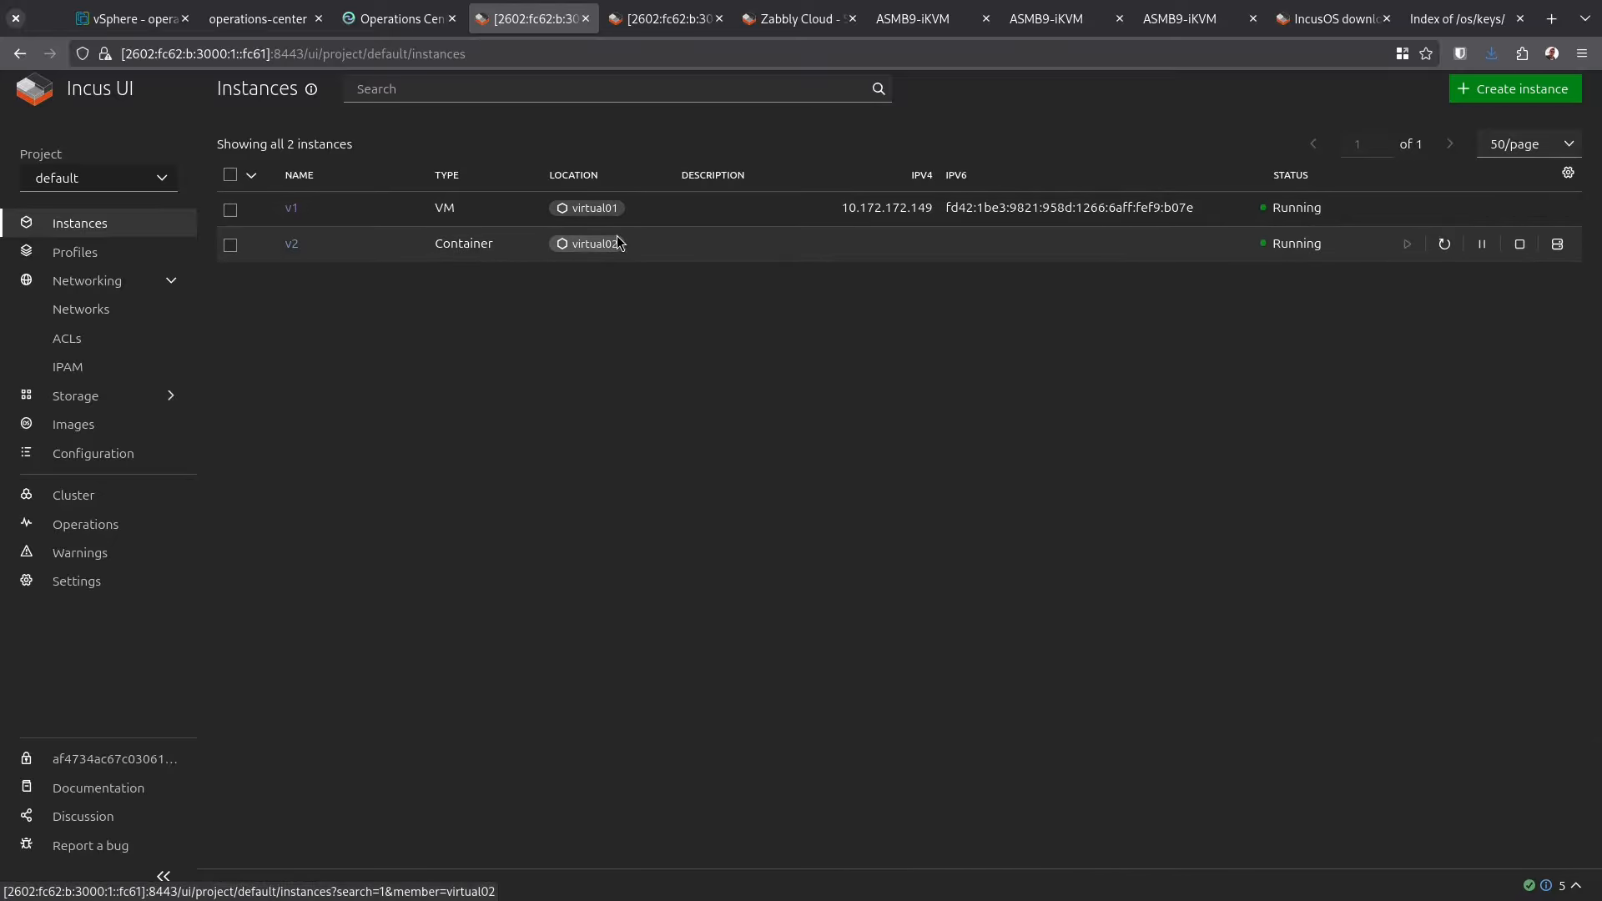
left_click(290, 245)
Run ip -4 a in v2's terminal to confirm 172.17.30.250, then start a new instance
left_click(512, 148)
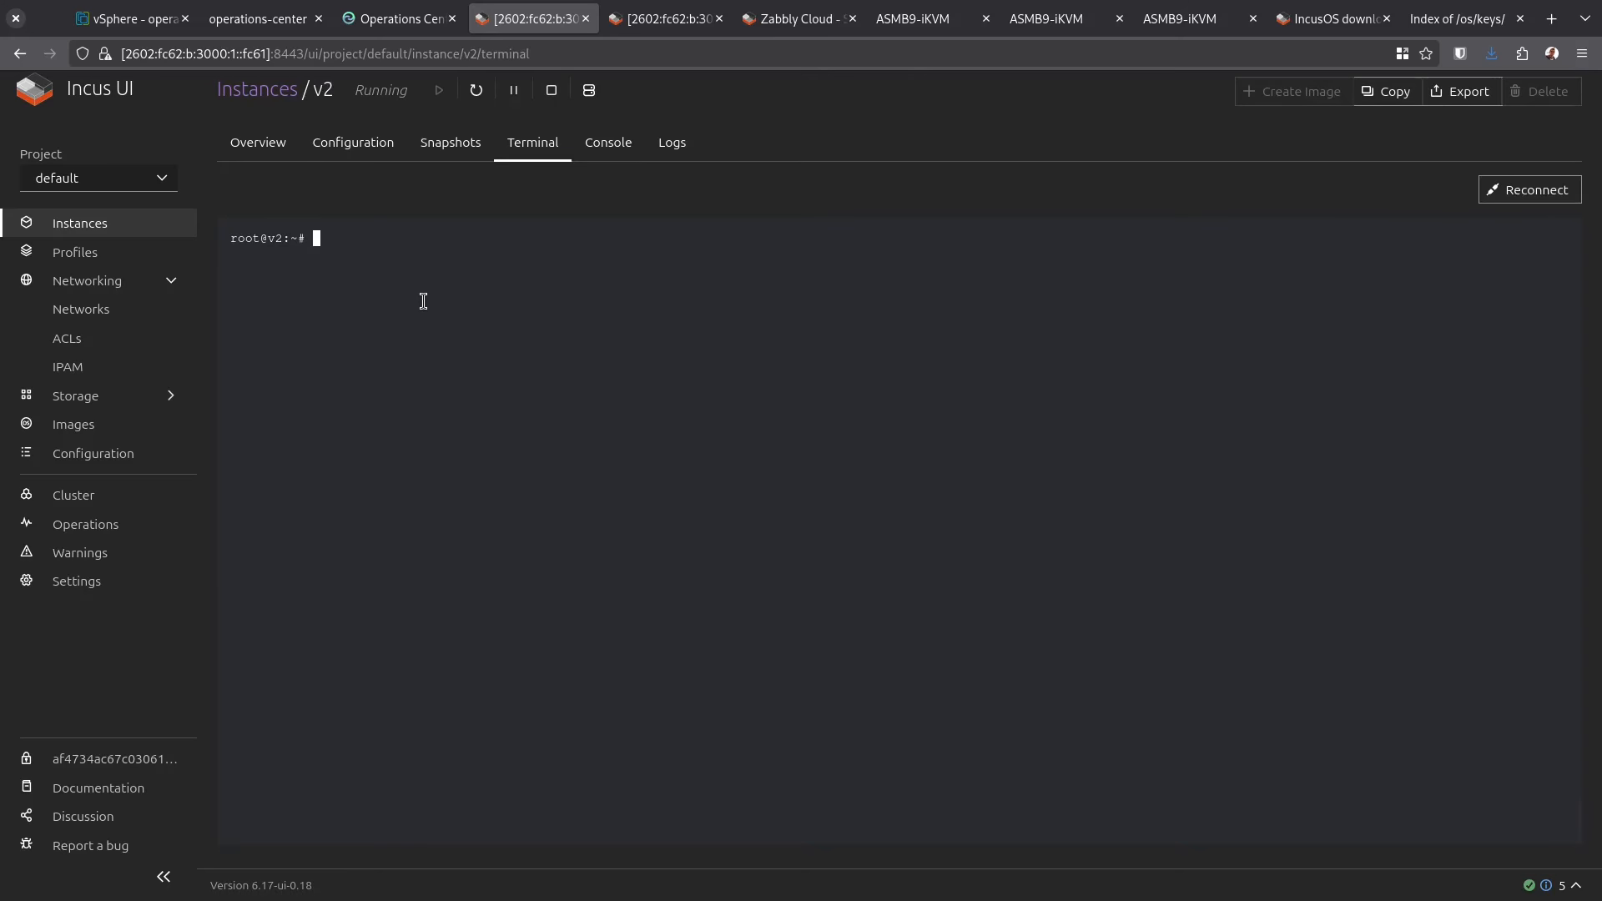
type("ip -4 a")
key("Return")
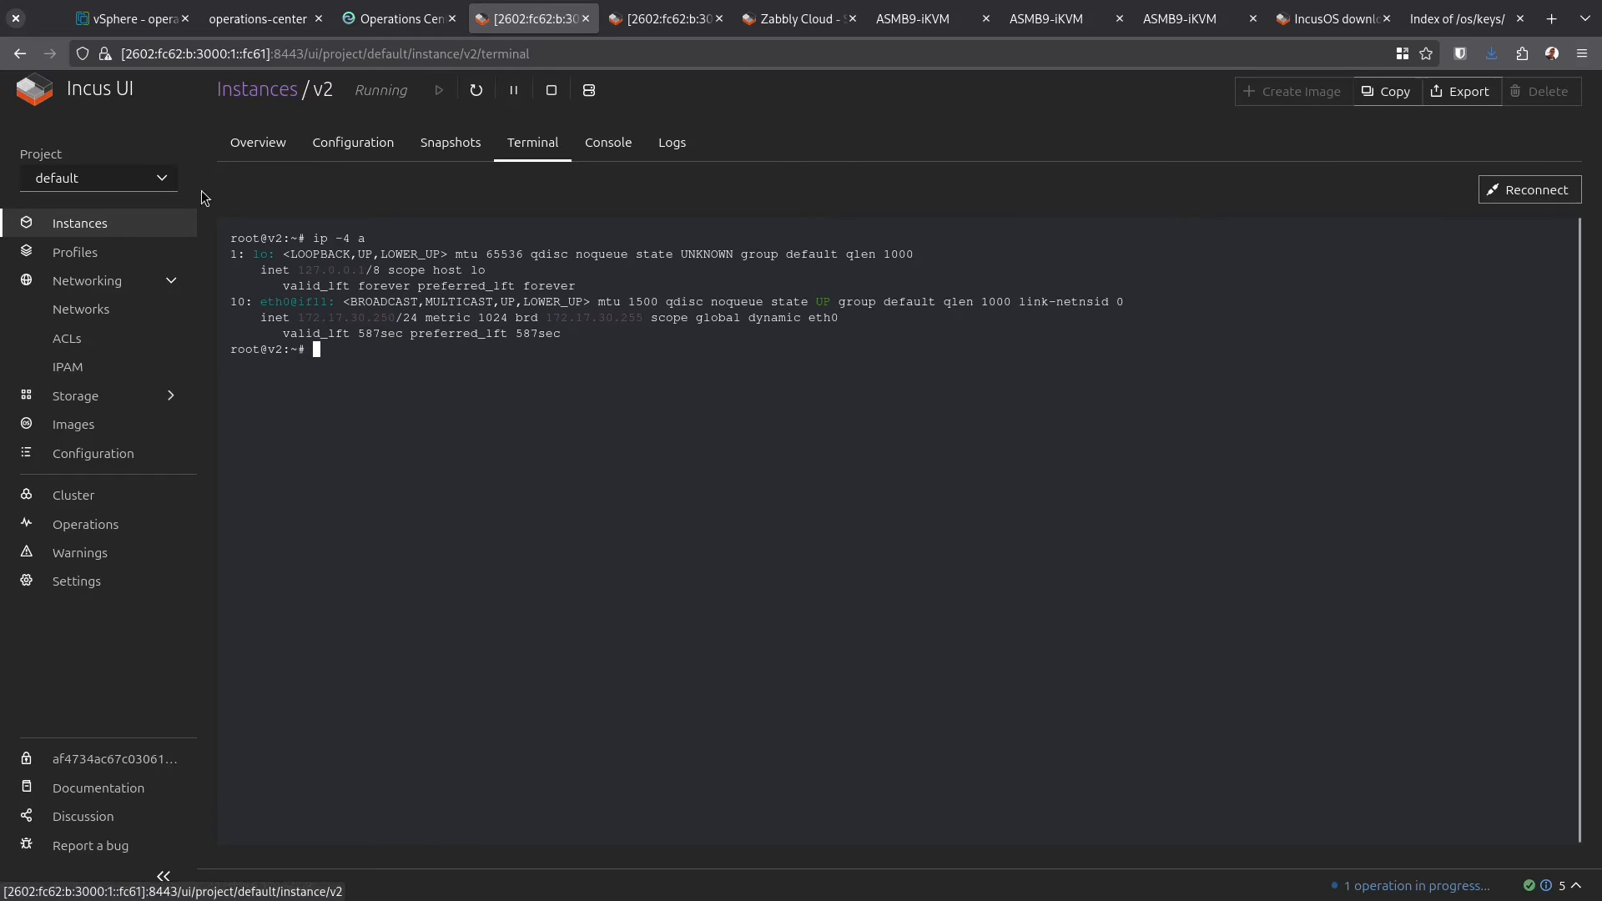
left_click(238, 98)
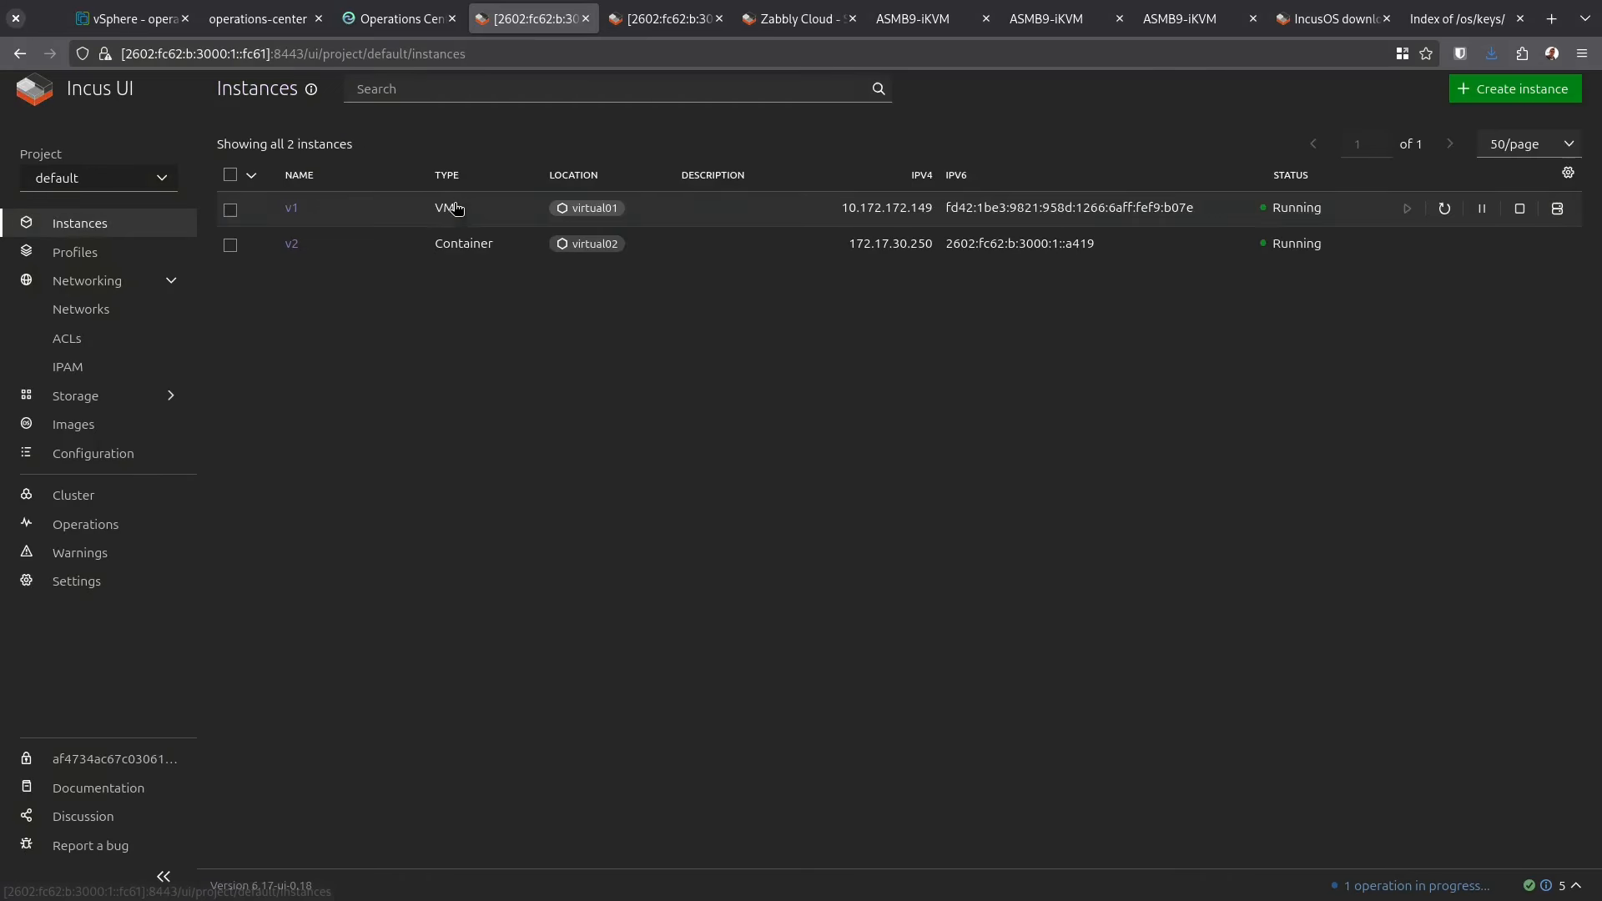
left_click(1501, 89)
Create and start instance v3 from the Debian 13 image and watch it boot on the console
left_click(723, 184)
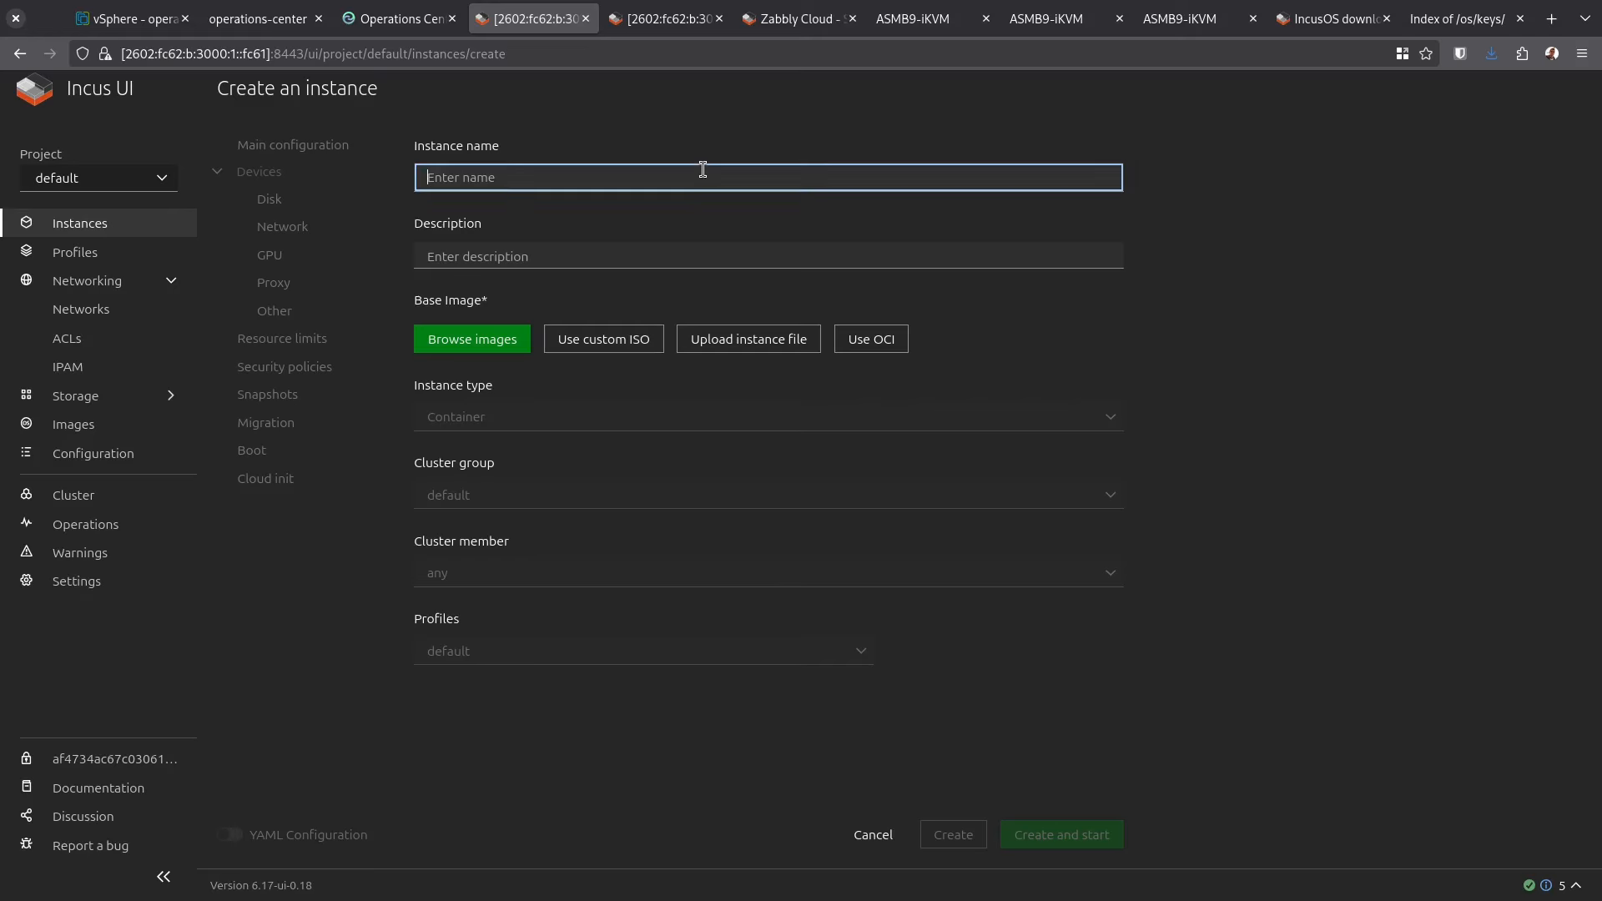
type("v3")
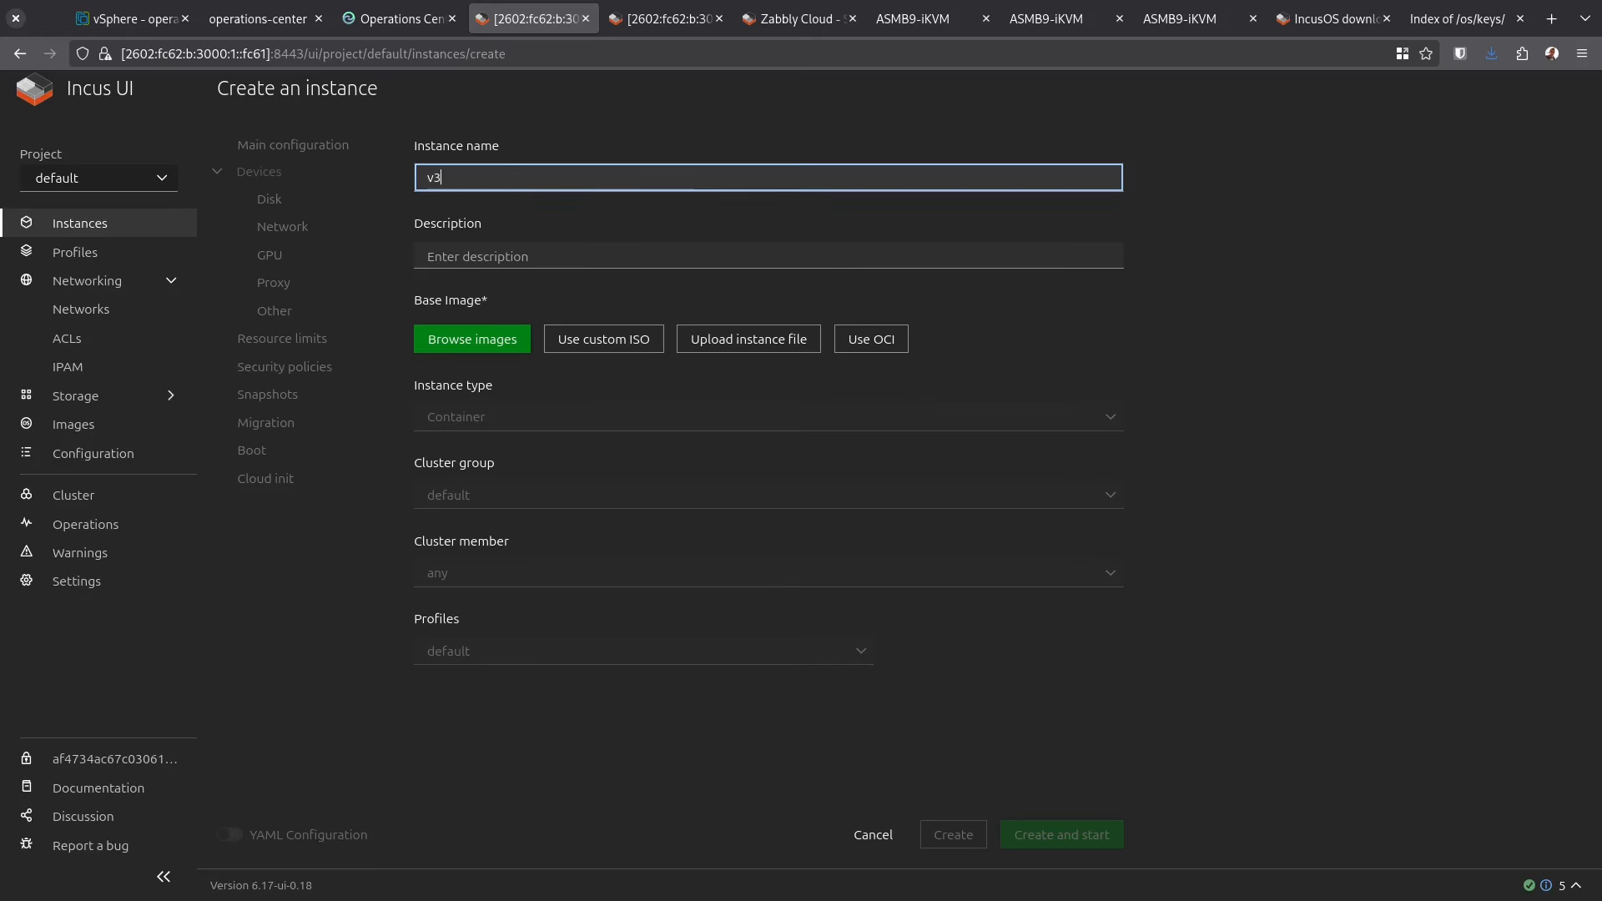
left_click(473, 360)
scroll(665, 458, "down", 10)
scroll(668, 456, "down", 8)
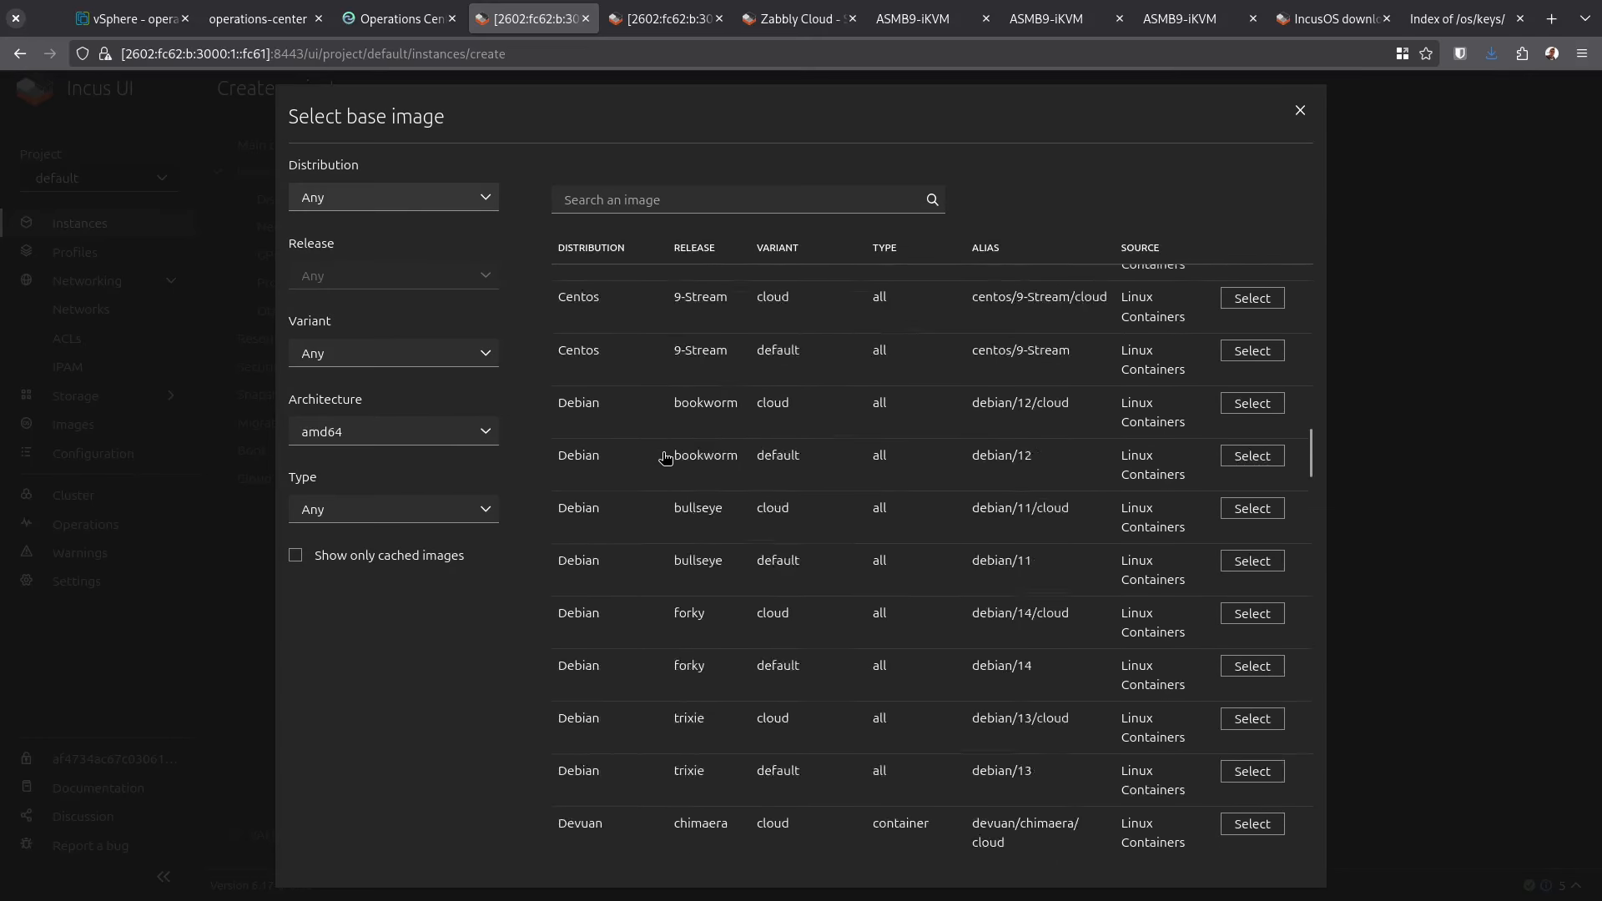
scroll(674, 456, "up", 1)
left_click(1253, 415)
left_click(1525, 836)
left_click(609, 143)
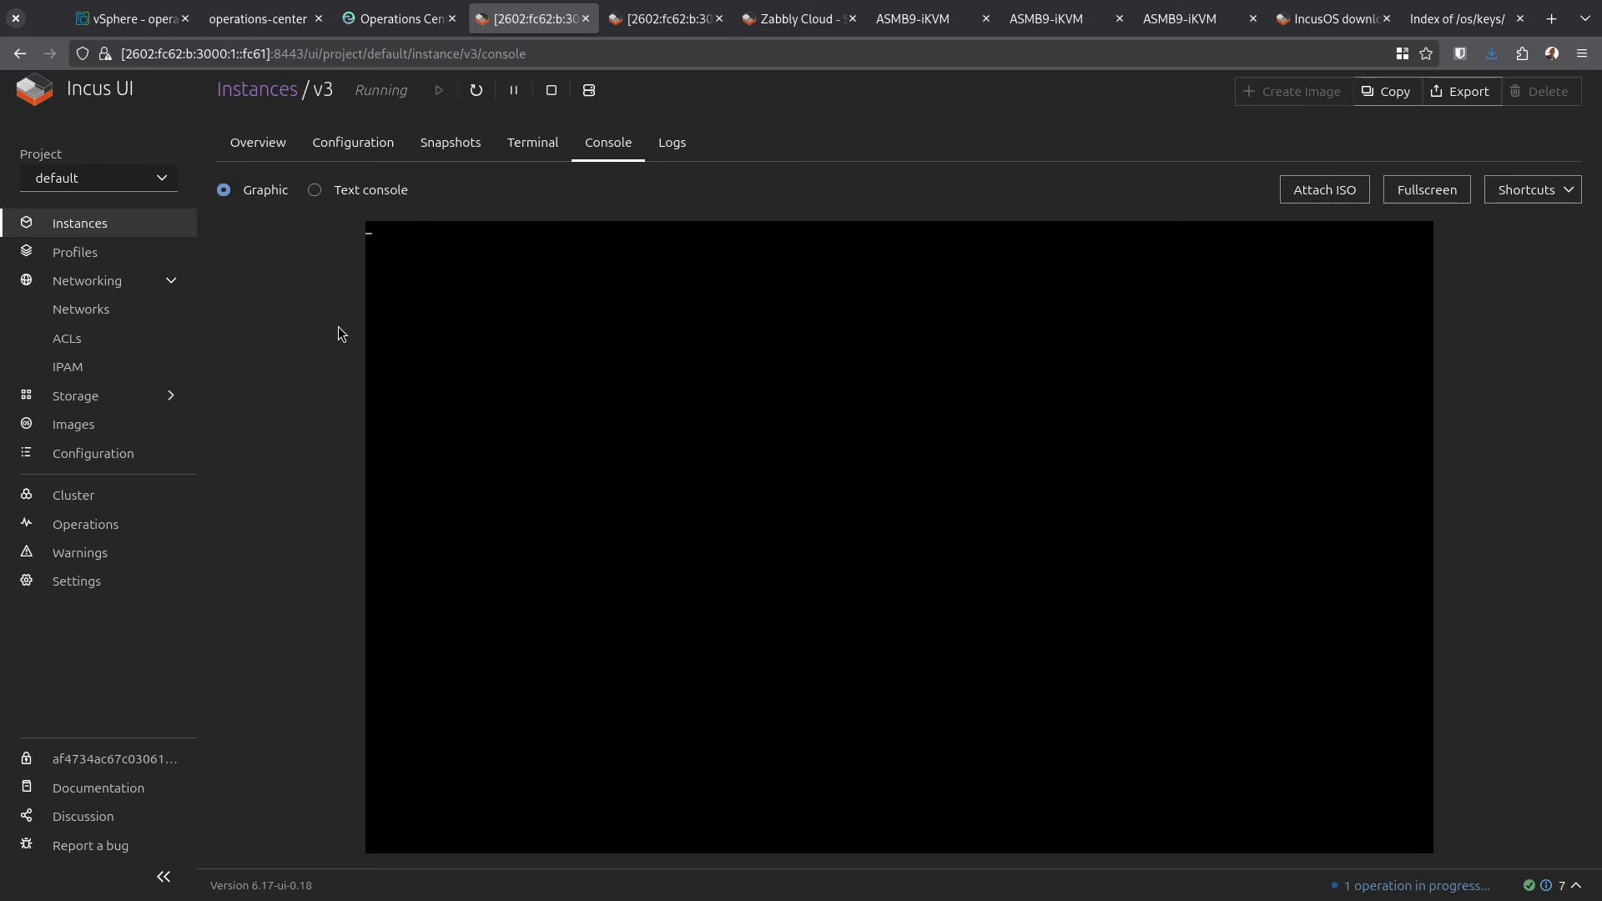
Run ip -4 a in v3's terminal, showing IPv4 172.17.30.245
left_click(532, 142)
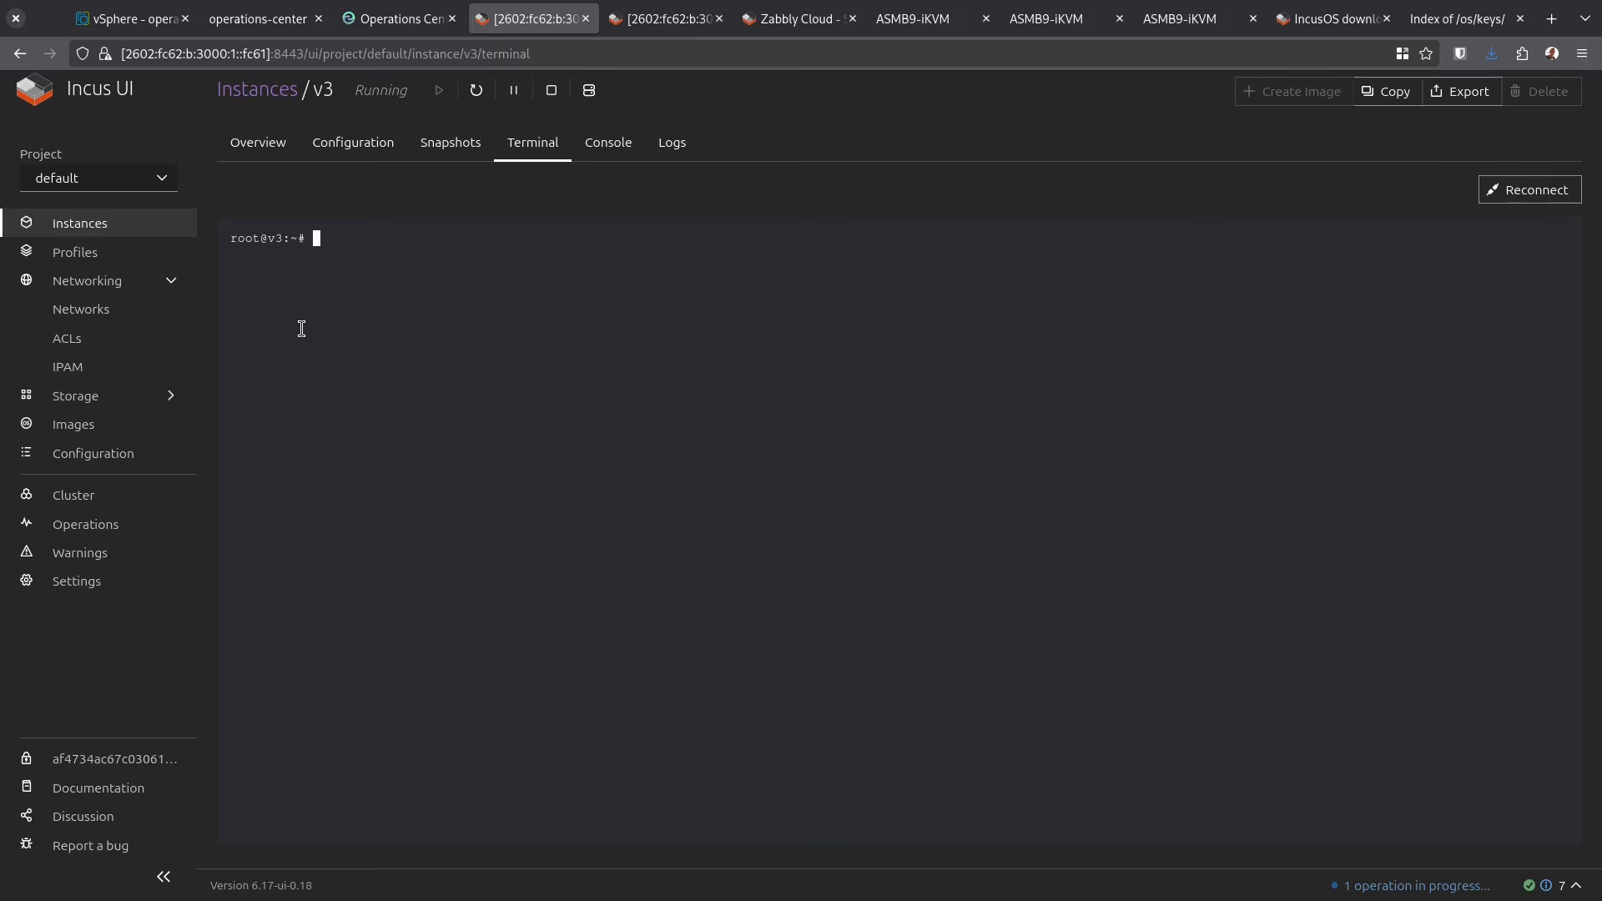
type("ip -4 a")
key("Return")
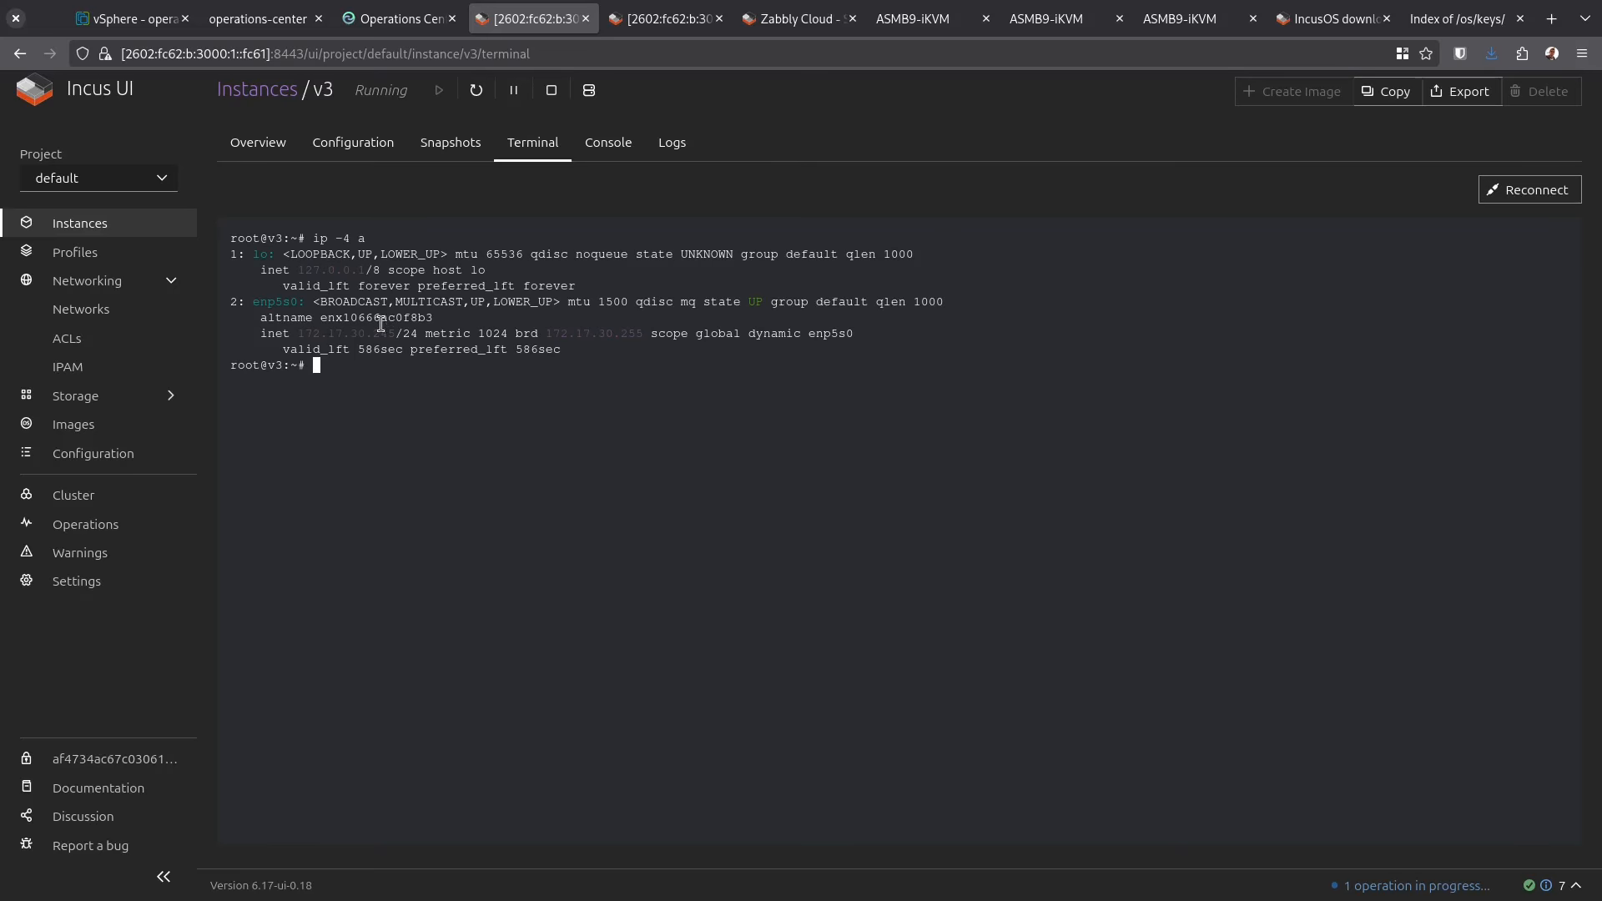
Leave v3's terminal for the instances list, then begin a new network on the physical cluster's tab
left_click(258, 143)
key("Return")
left_click(138, 223)
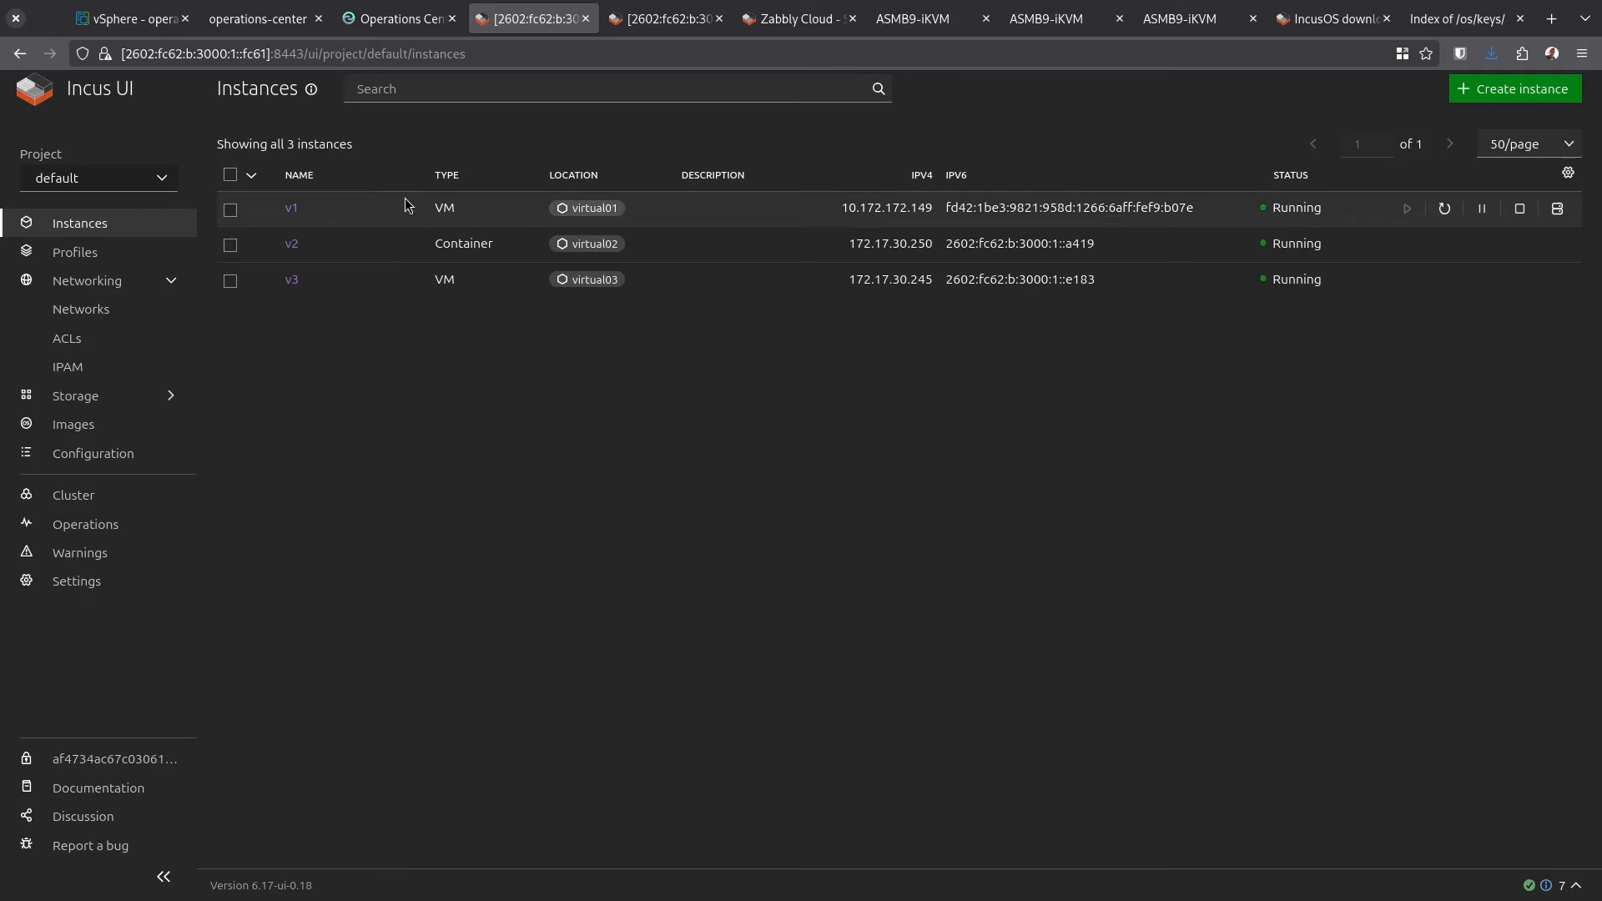
key("ctrl+Tab")
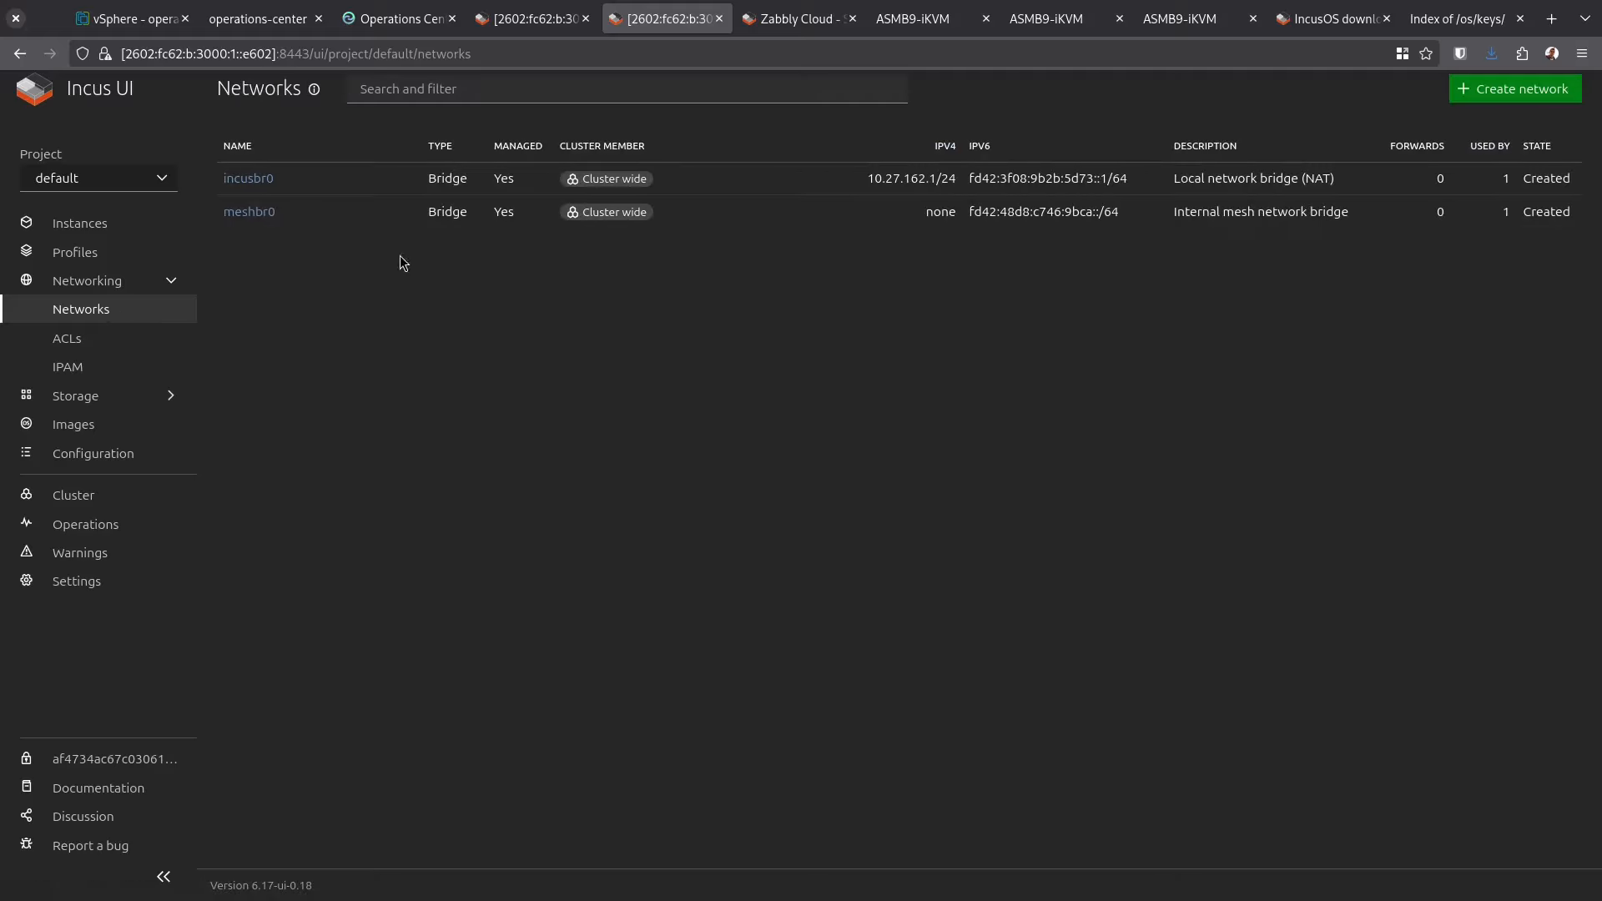
left_click(1491, 90)
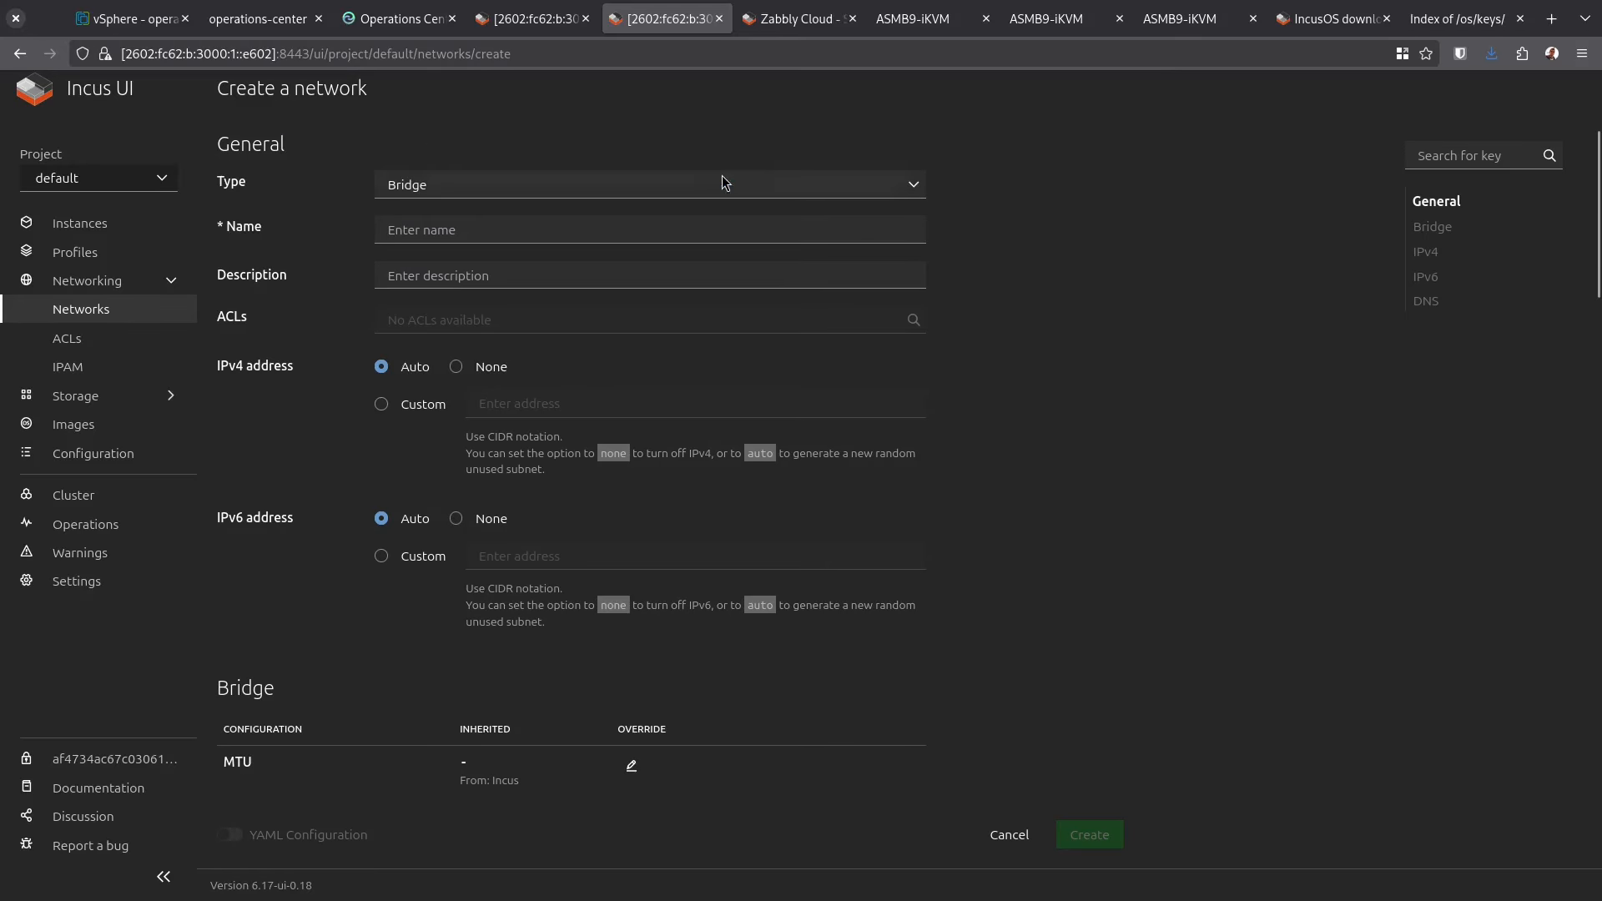
Try a Physical network on the physical cluster, find its Parent list empty, and return to Instances
left_click(722, 182)
left_click(534, 283)
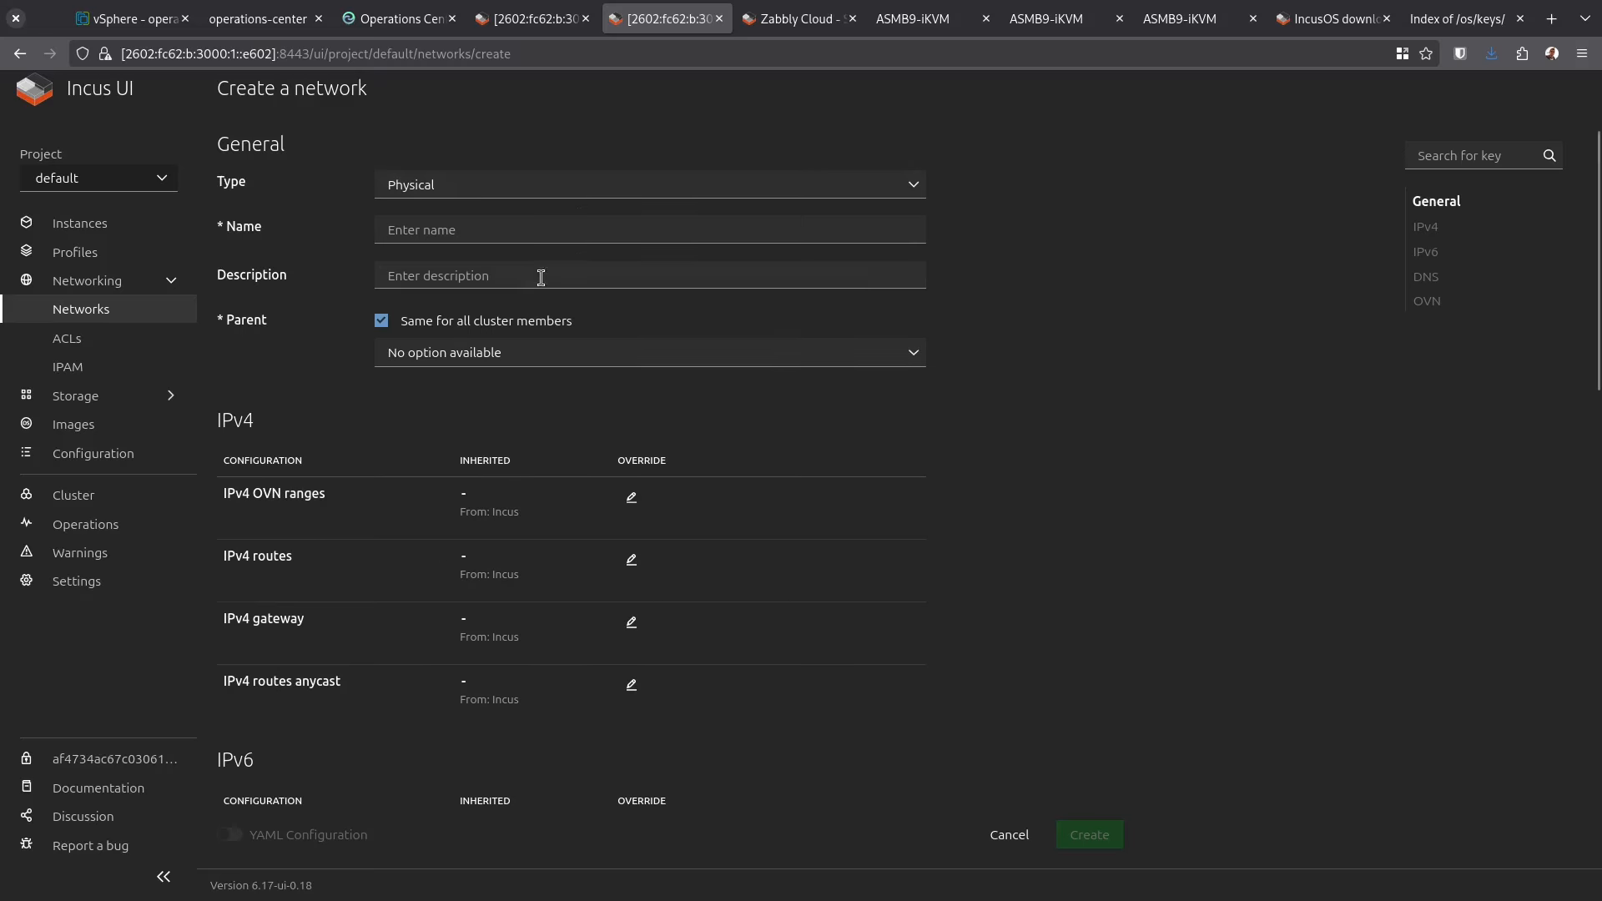
left_click(524, 348)
left_click(512, 372)
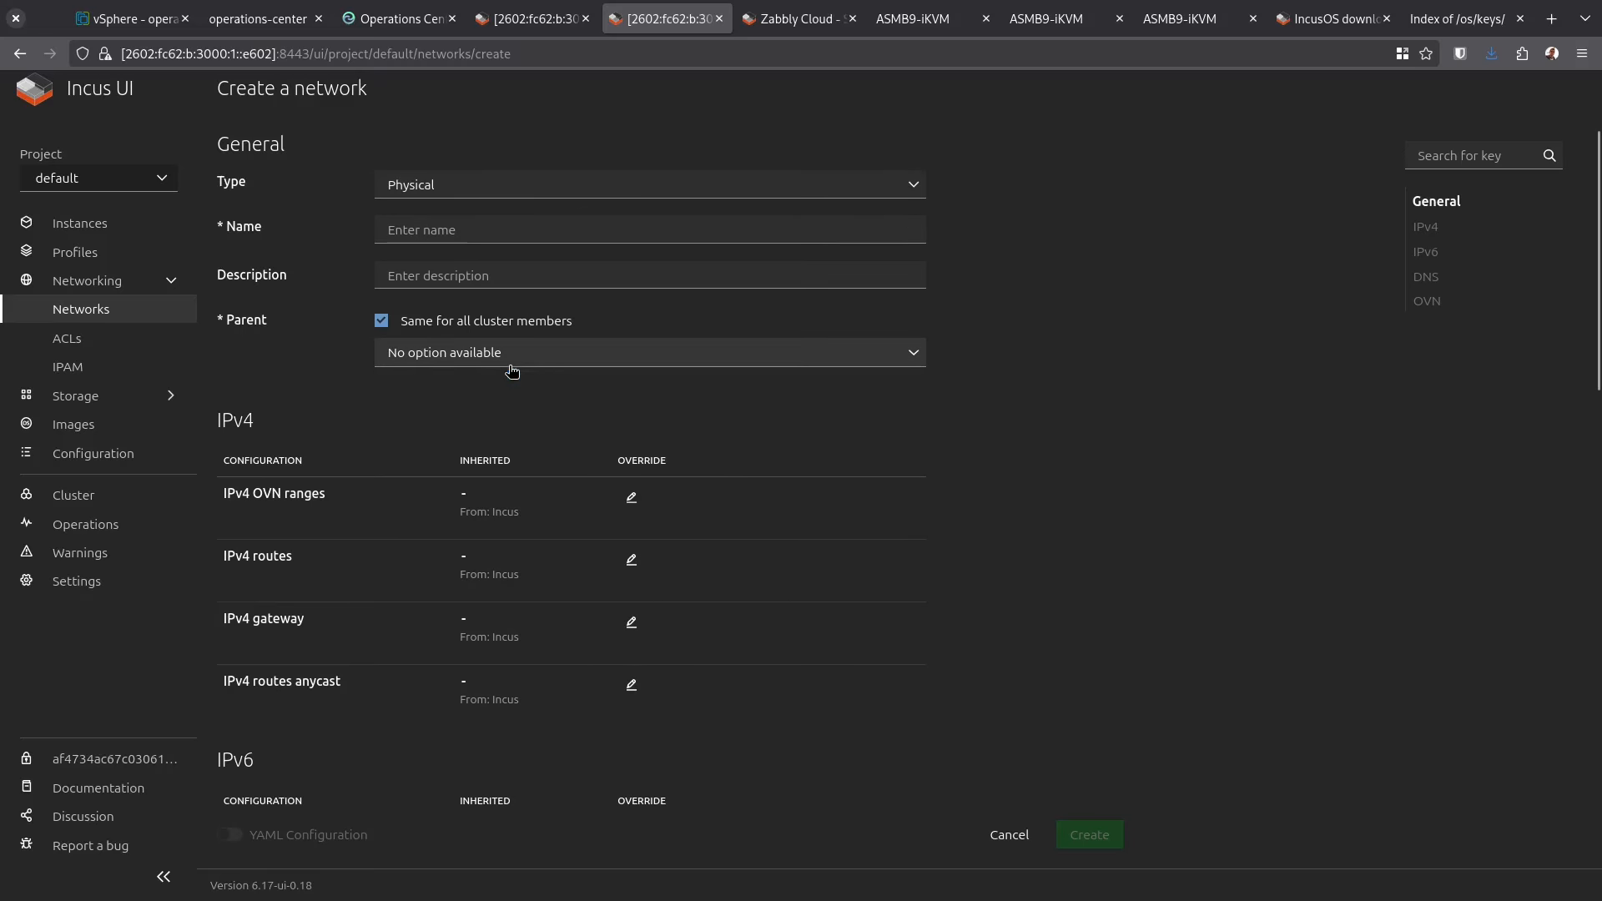
left_click(109, 234)
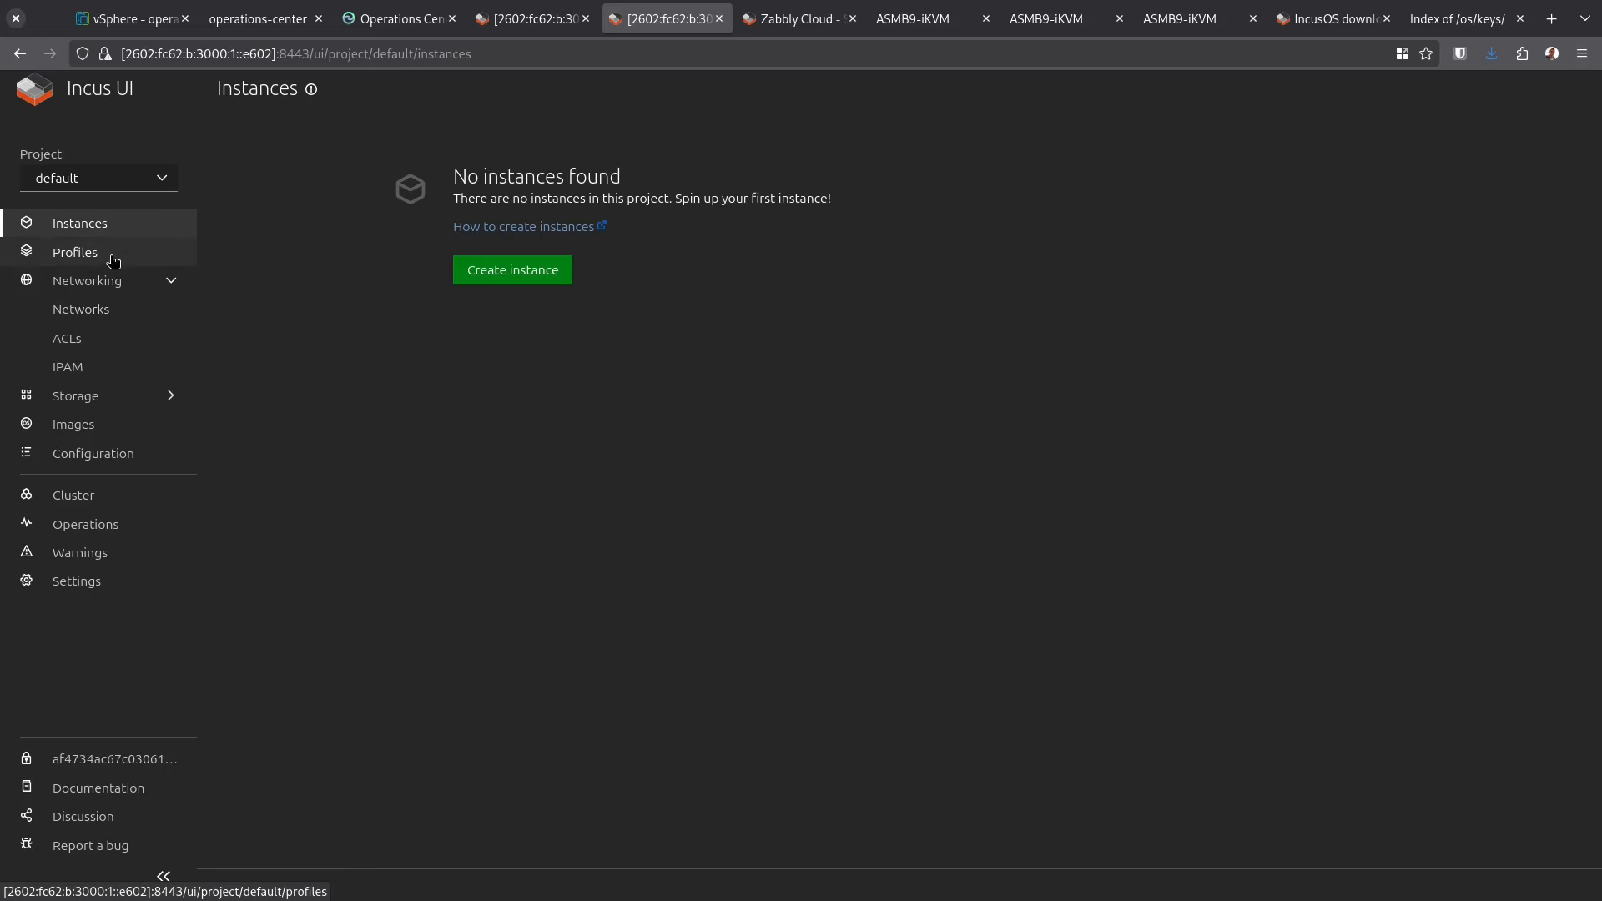
left_click(139, 311)
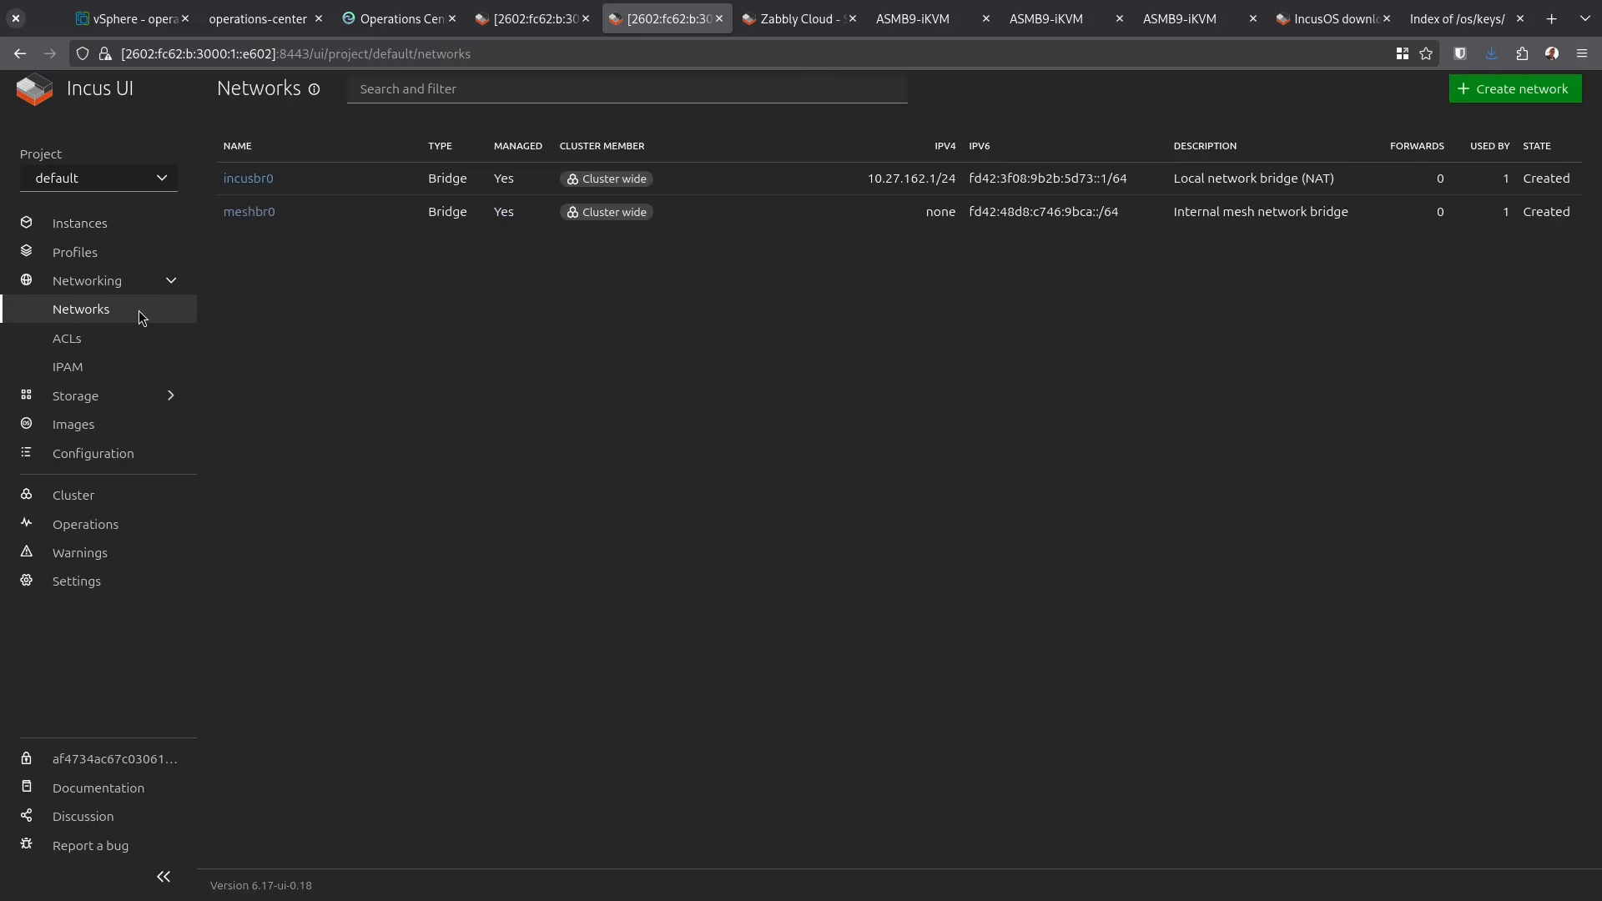
left_click(79, 223)
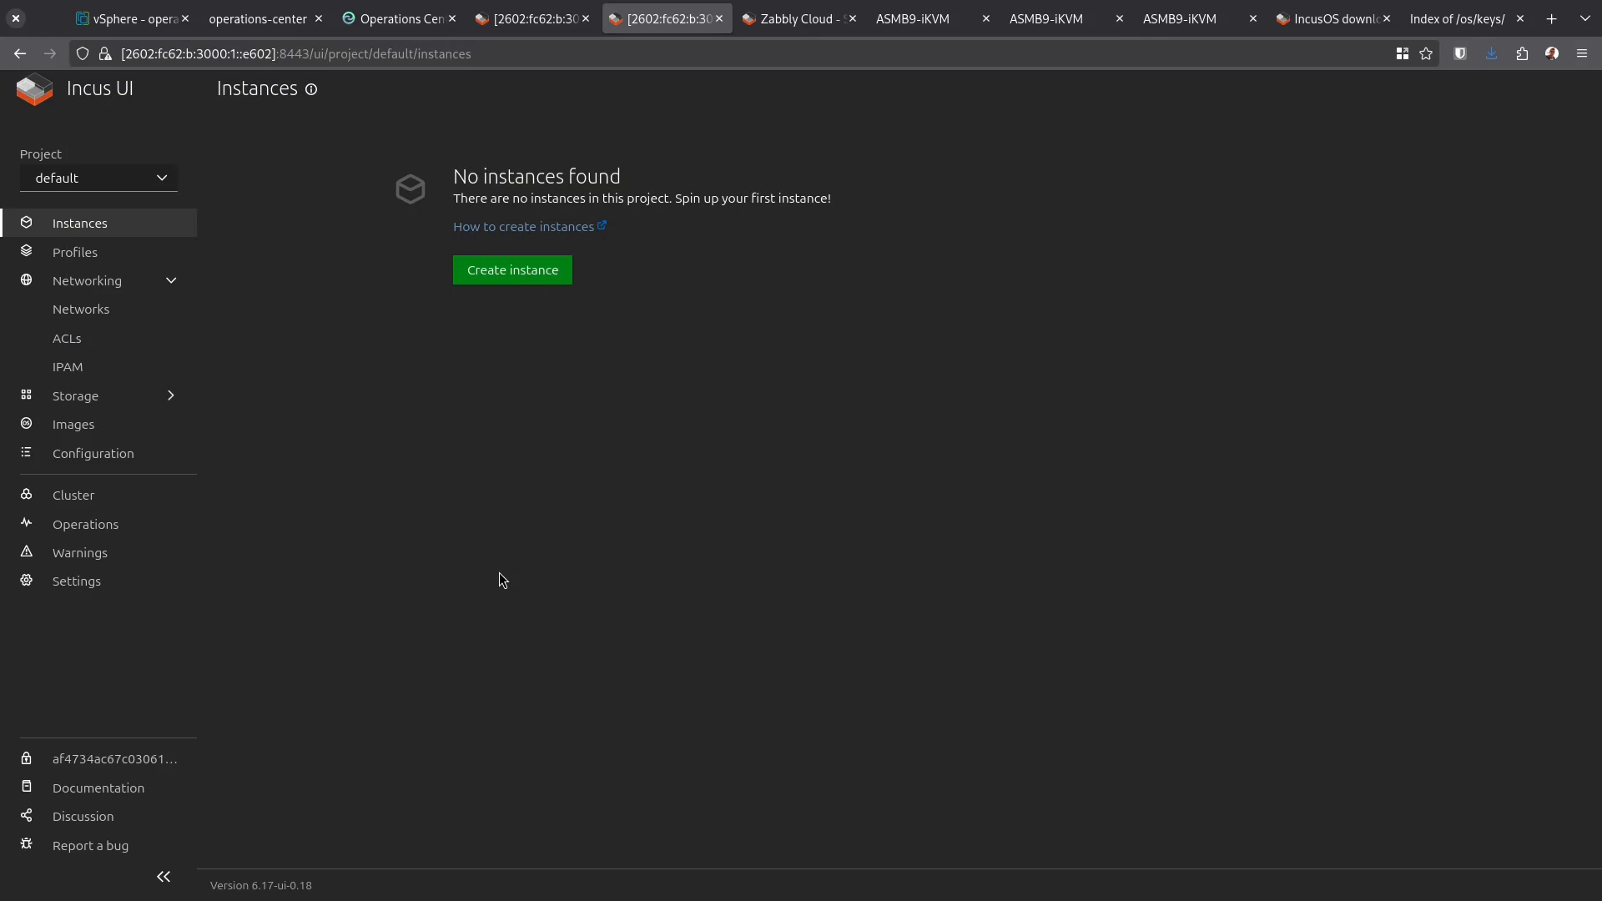
In the terminal, close the extra pane, switch back to the local remote, and clear the screen
key("alt+Tab")
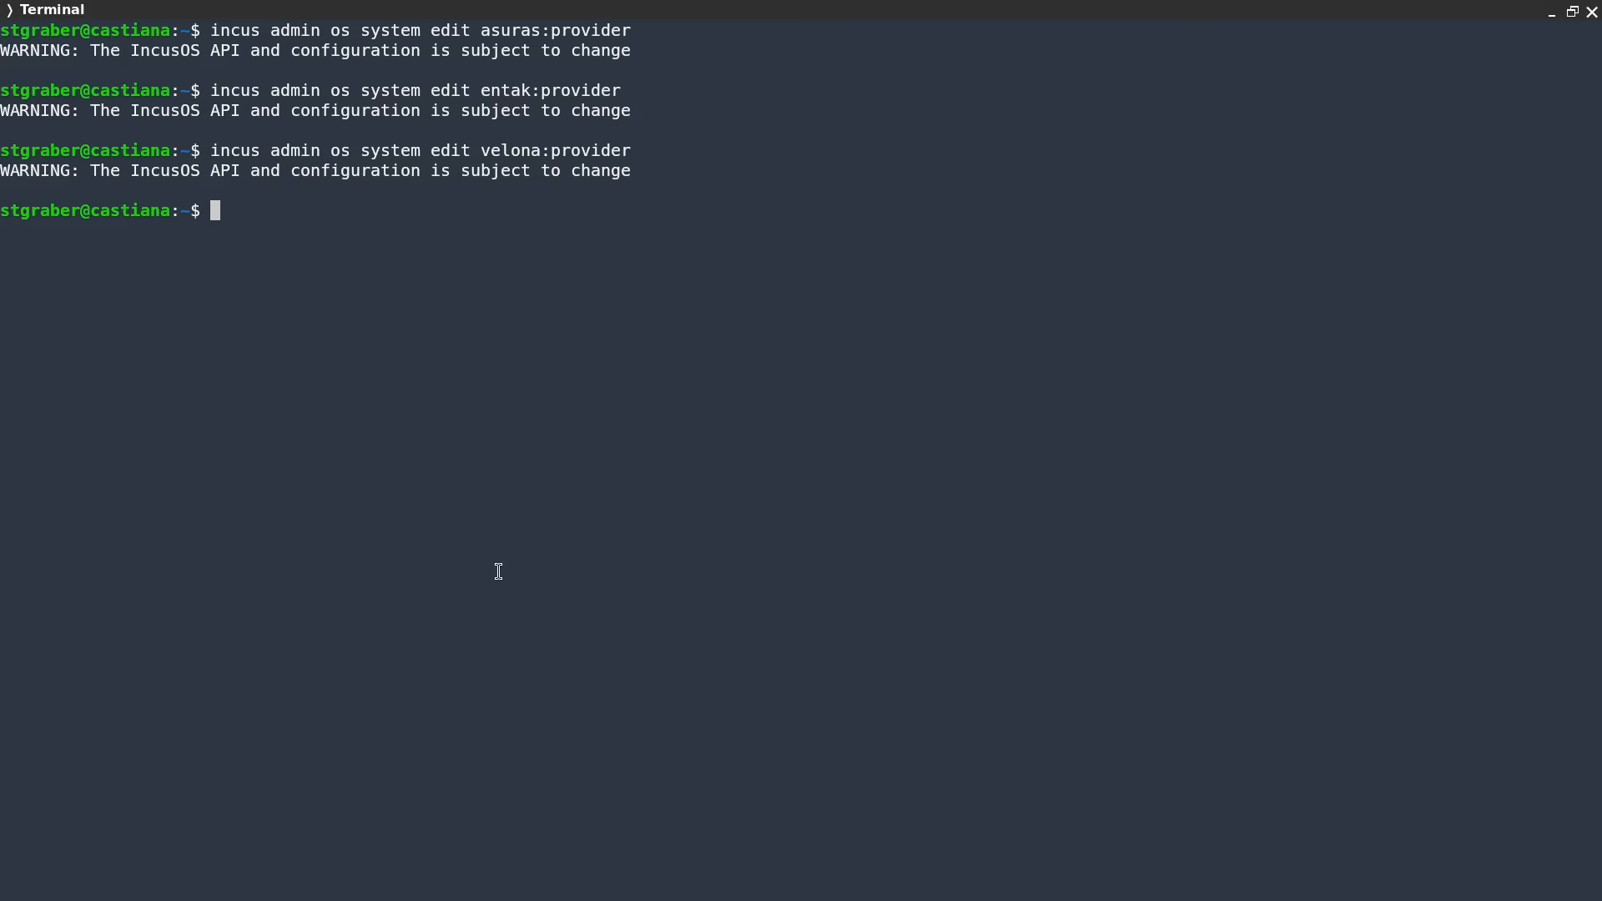
type("clear")
key("Return")
key("ctrl+shift+l")
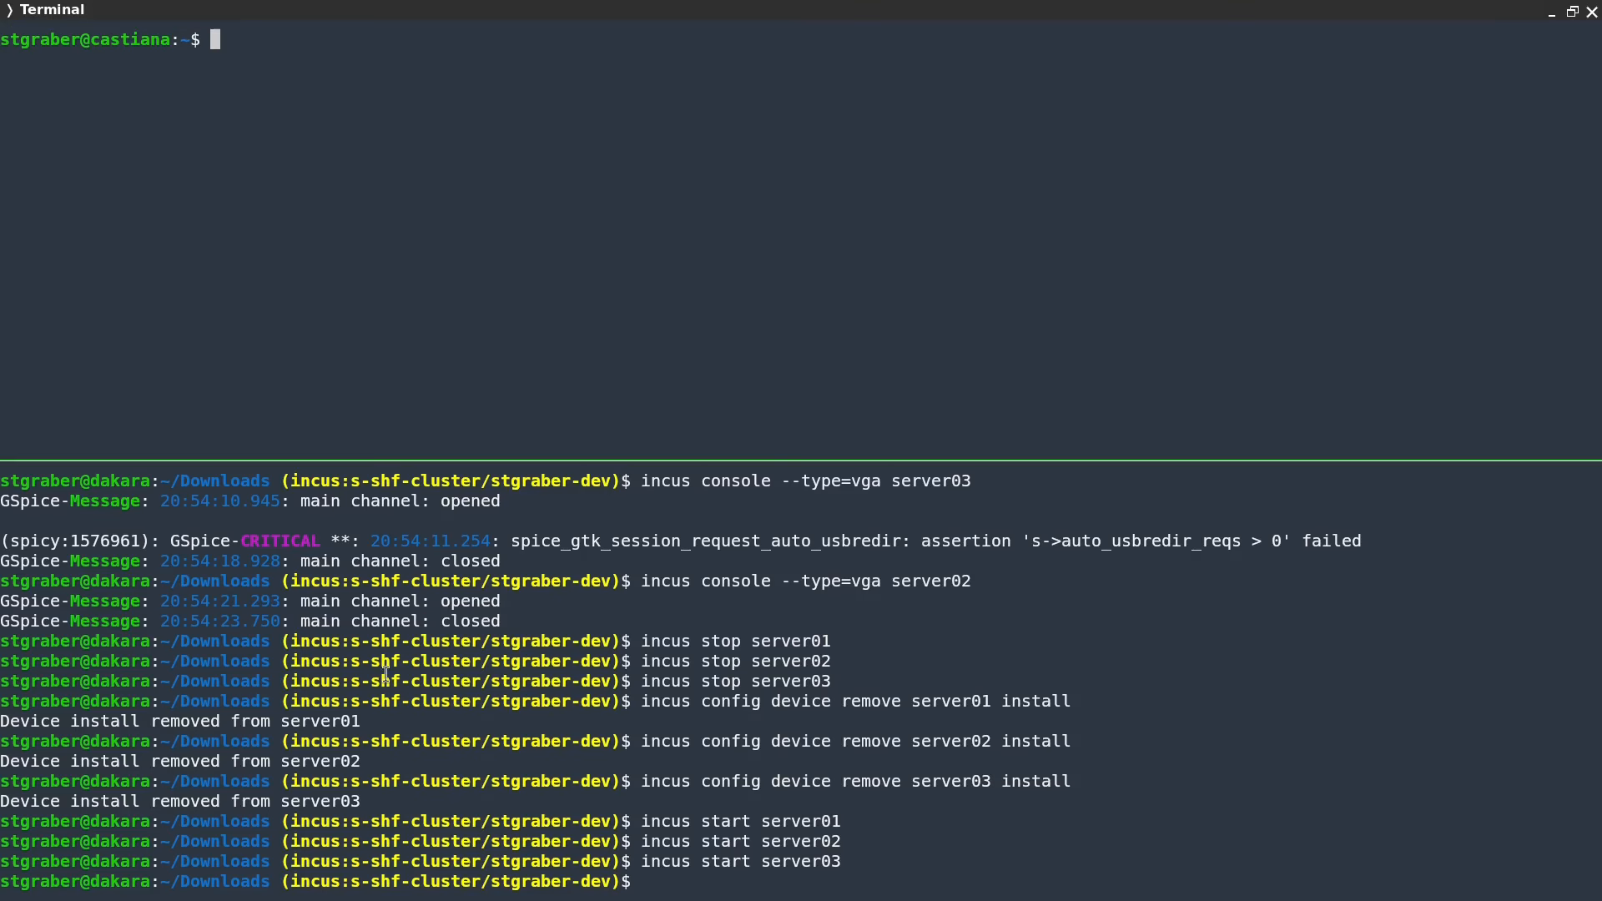
key("ctrl+d")
type("clear")
key("Return")
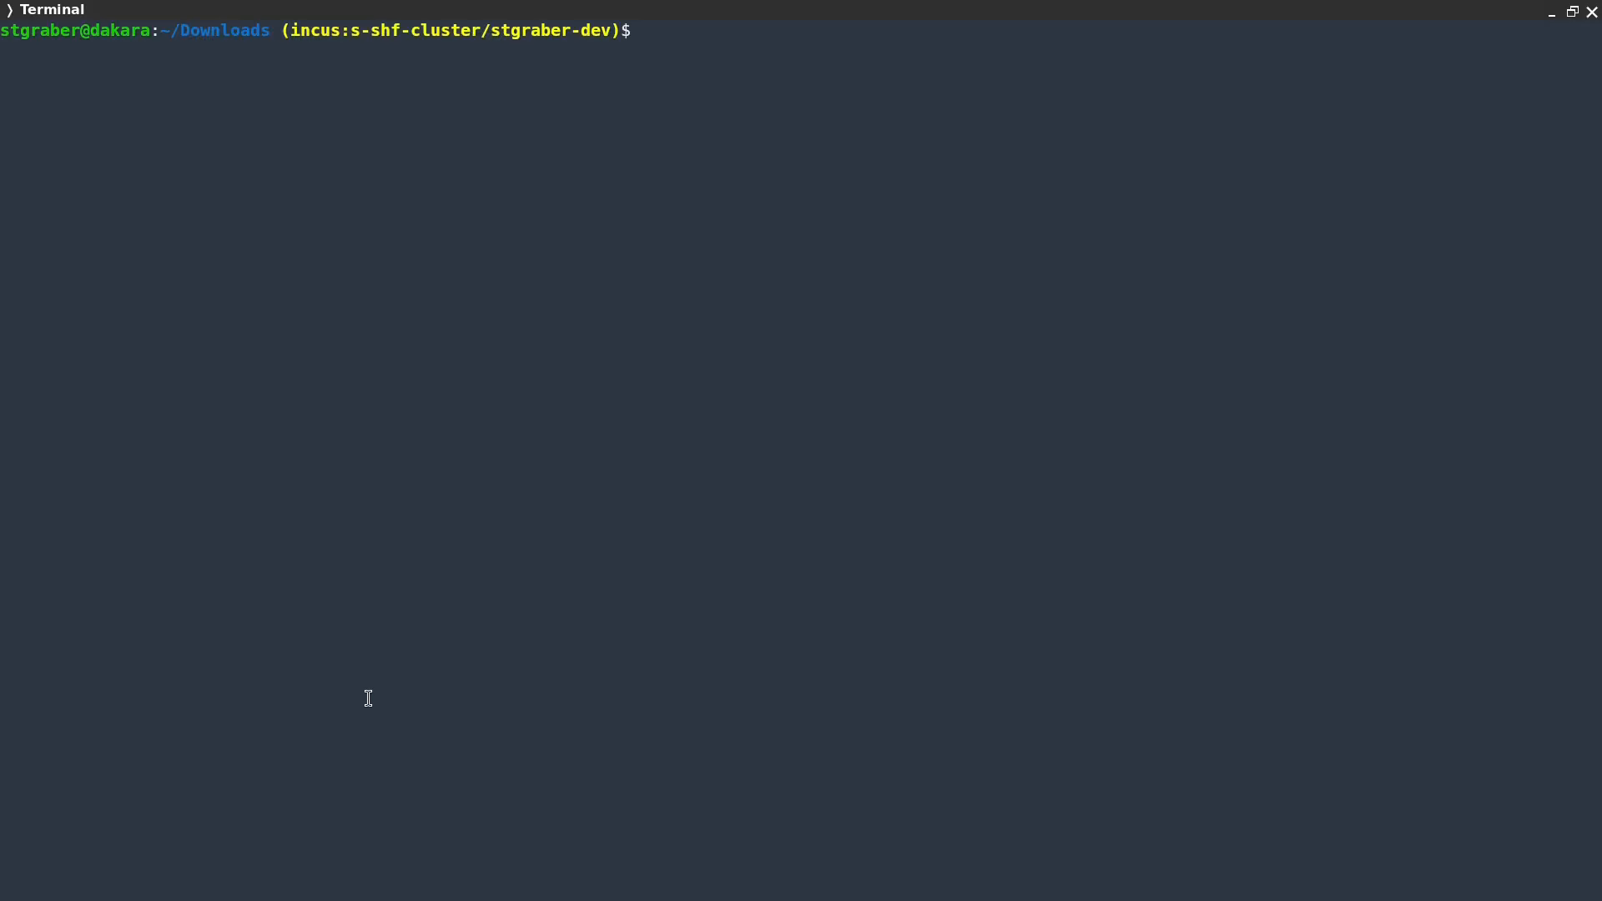
type("remote-local")
key("Return")
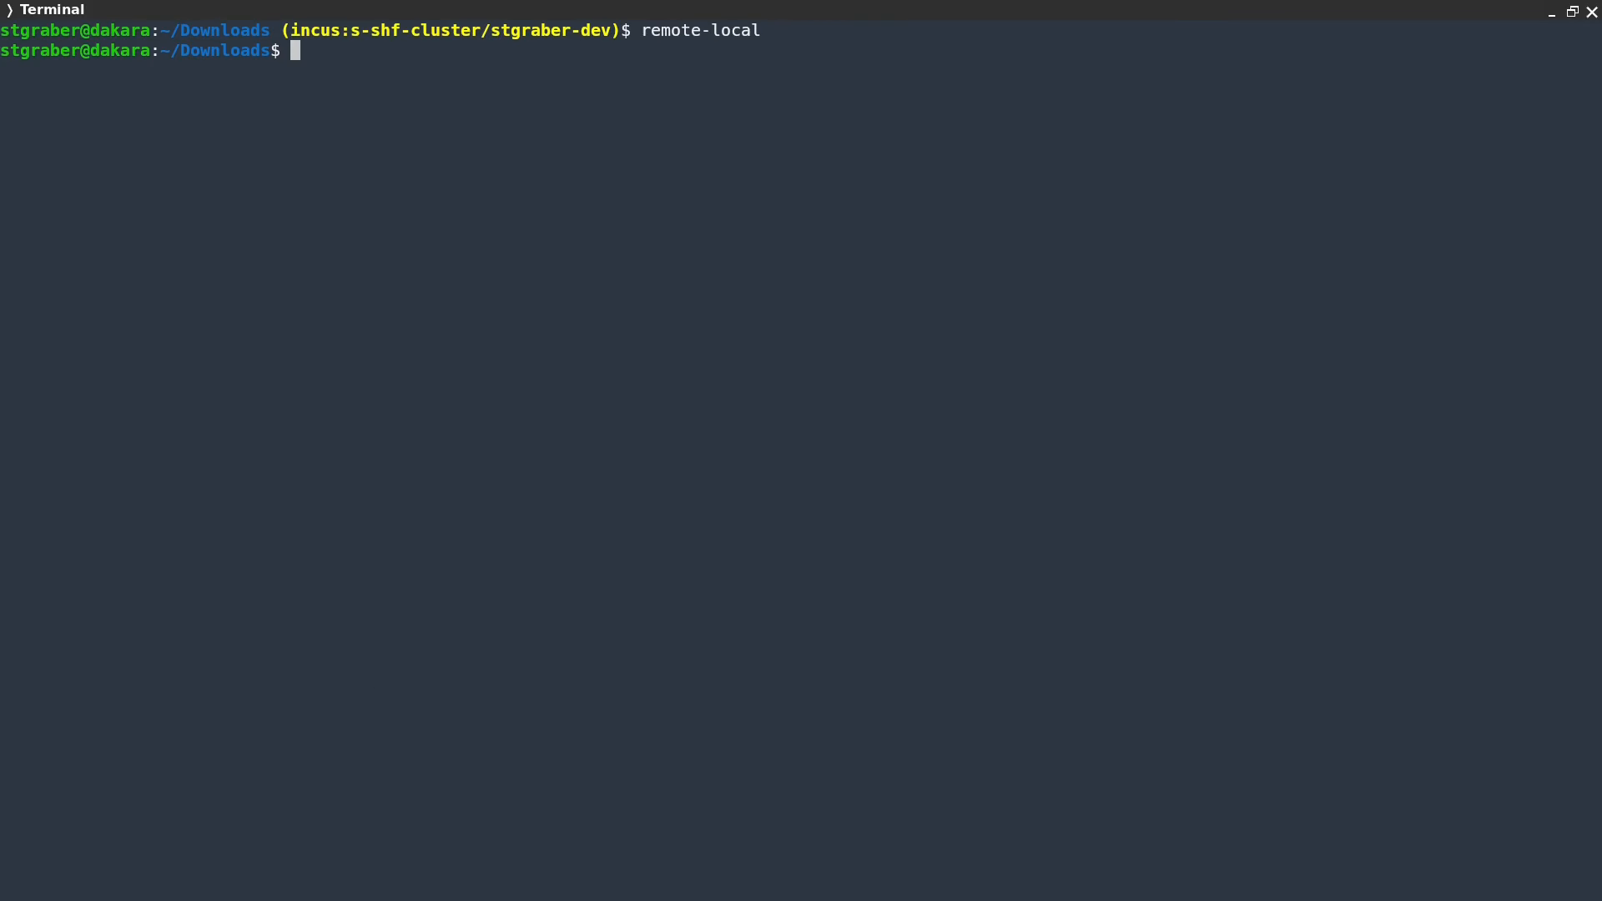
type("clear")
key("ctrl+u")
type("clear")
key("Return")
Add the physical cluster as remote 'demo', accept its fingerprint, and list its instances
type("i")
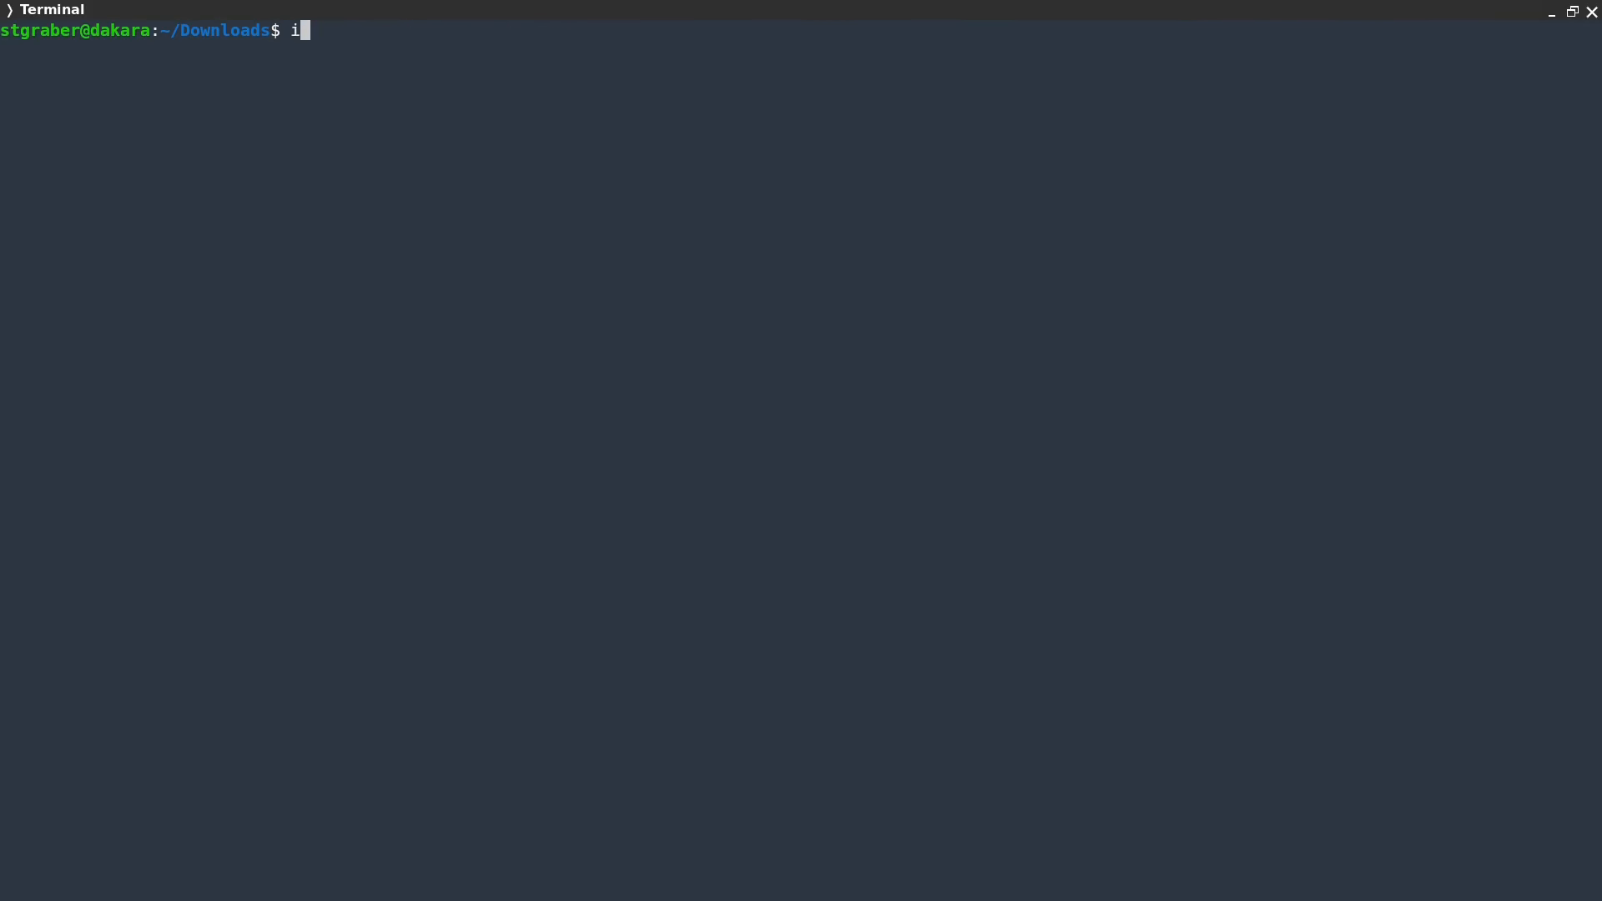
type("ncus remote add demo https://[2602:fc62:b:3000:1::e602]:8443")
key("Return")
type("y")
key("Return")
type("incus list demo:")
key("Return")
key("Up")
key("Left")
key("Left")
key("Left")
key("Left")
key("Left")
key("Left")
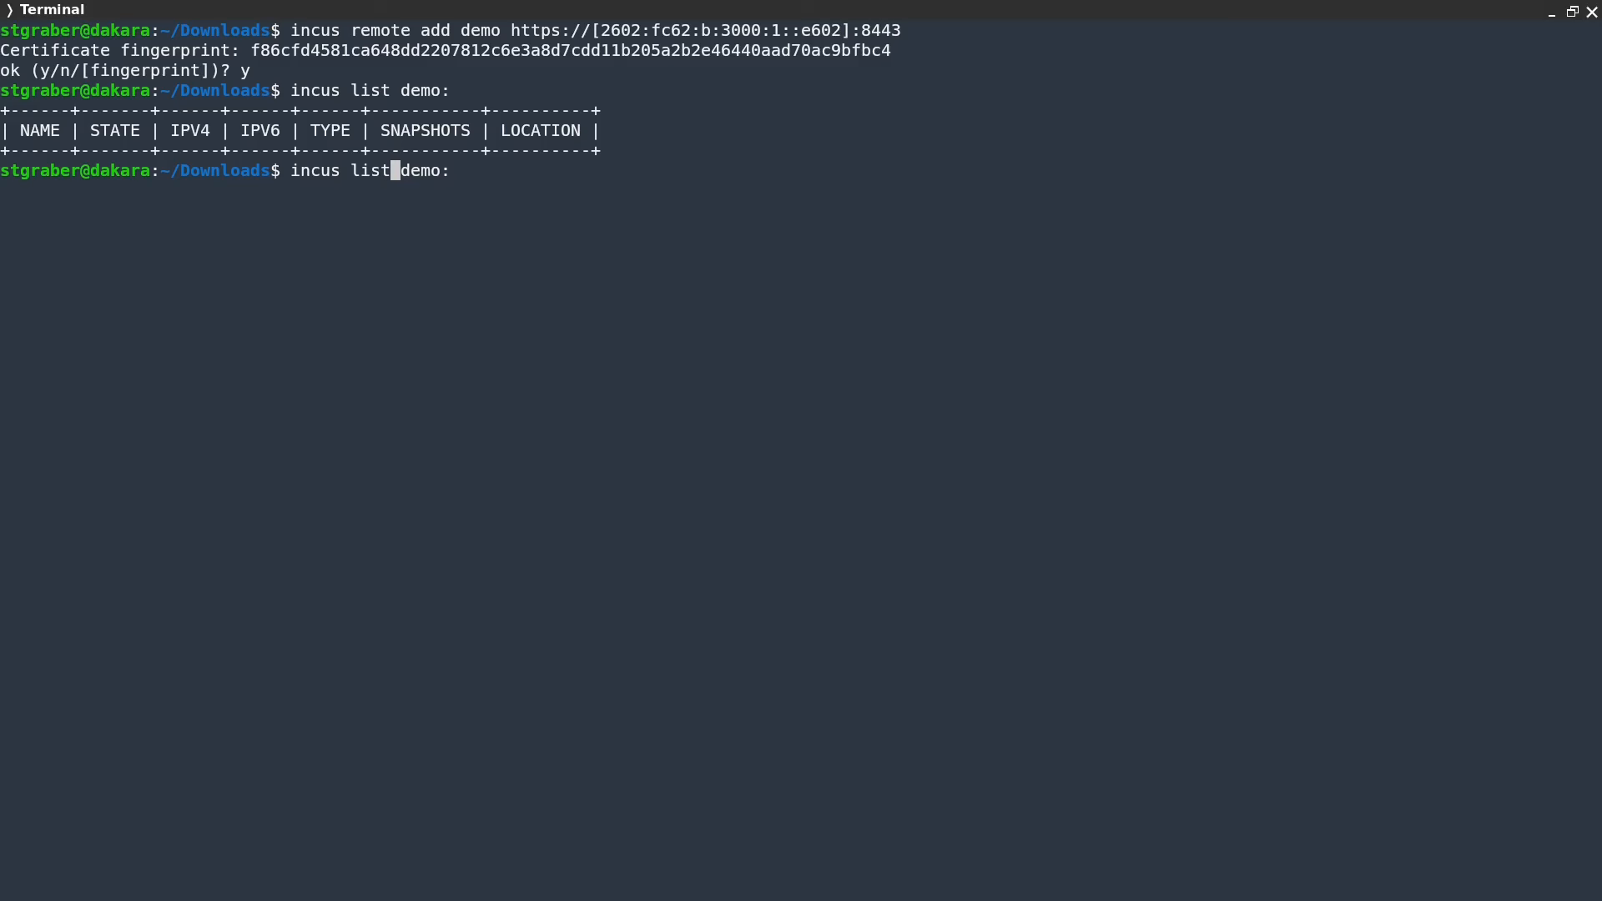
Open asuras's OS network configuration with 'incus admin os system edit demo:network --target asuras'
key("BackSpace")
key("BackSpace")
key("BackSpace")
key("BackSpace")
type("admi")
type("n os system e")
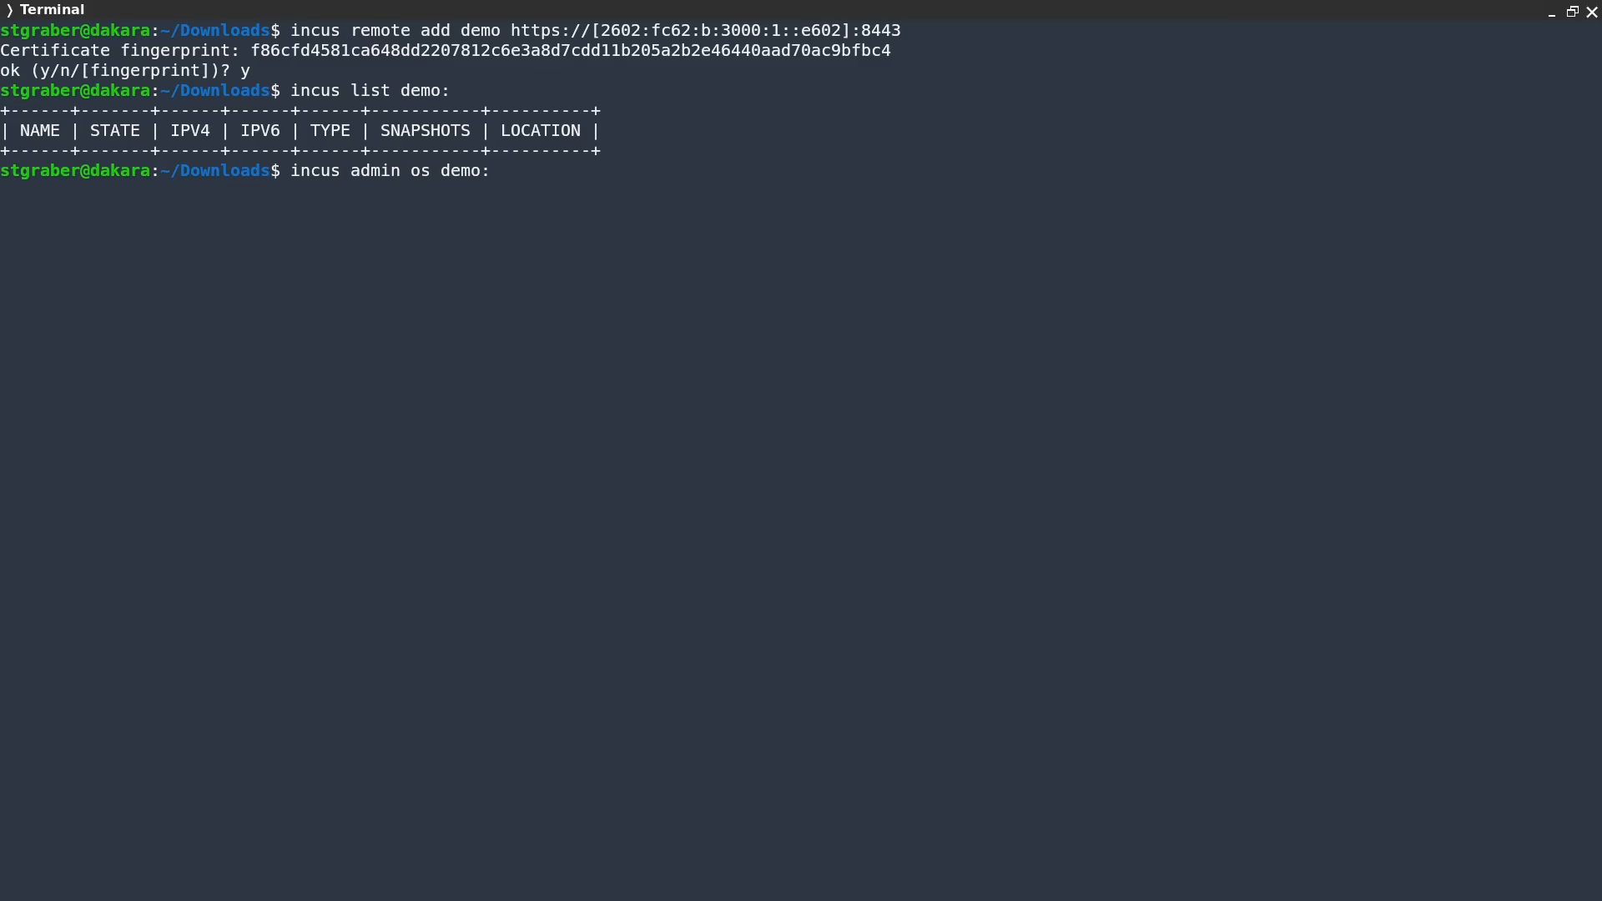
type("dit")
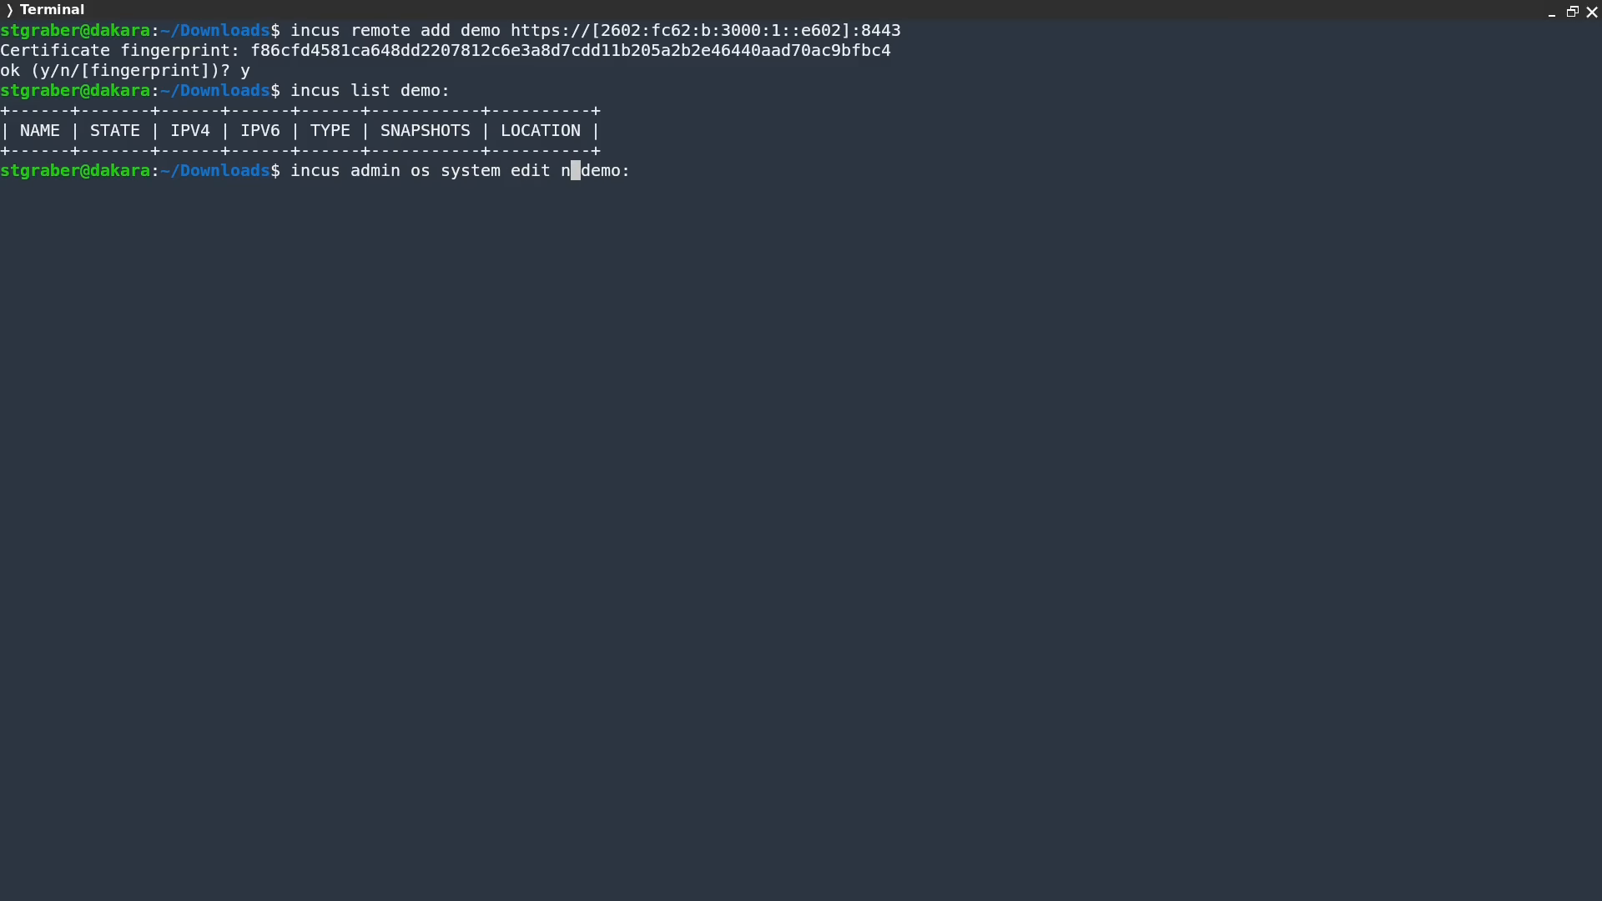
key("End")
type("network")
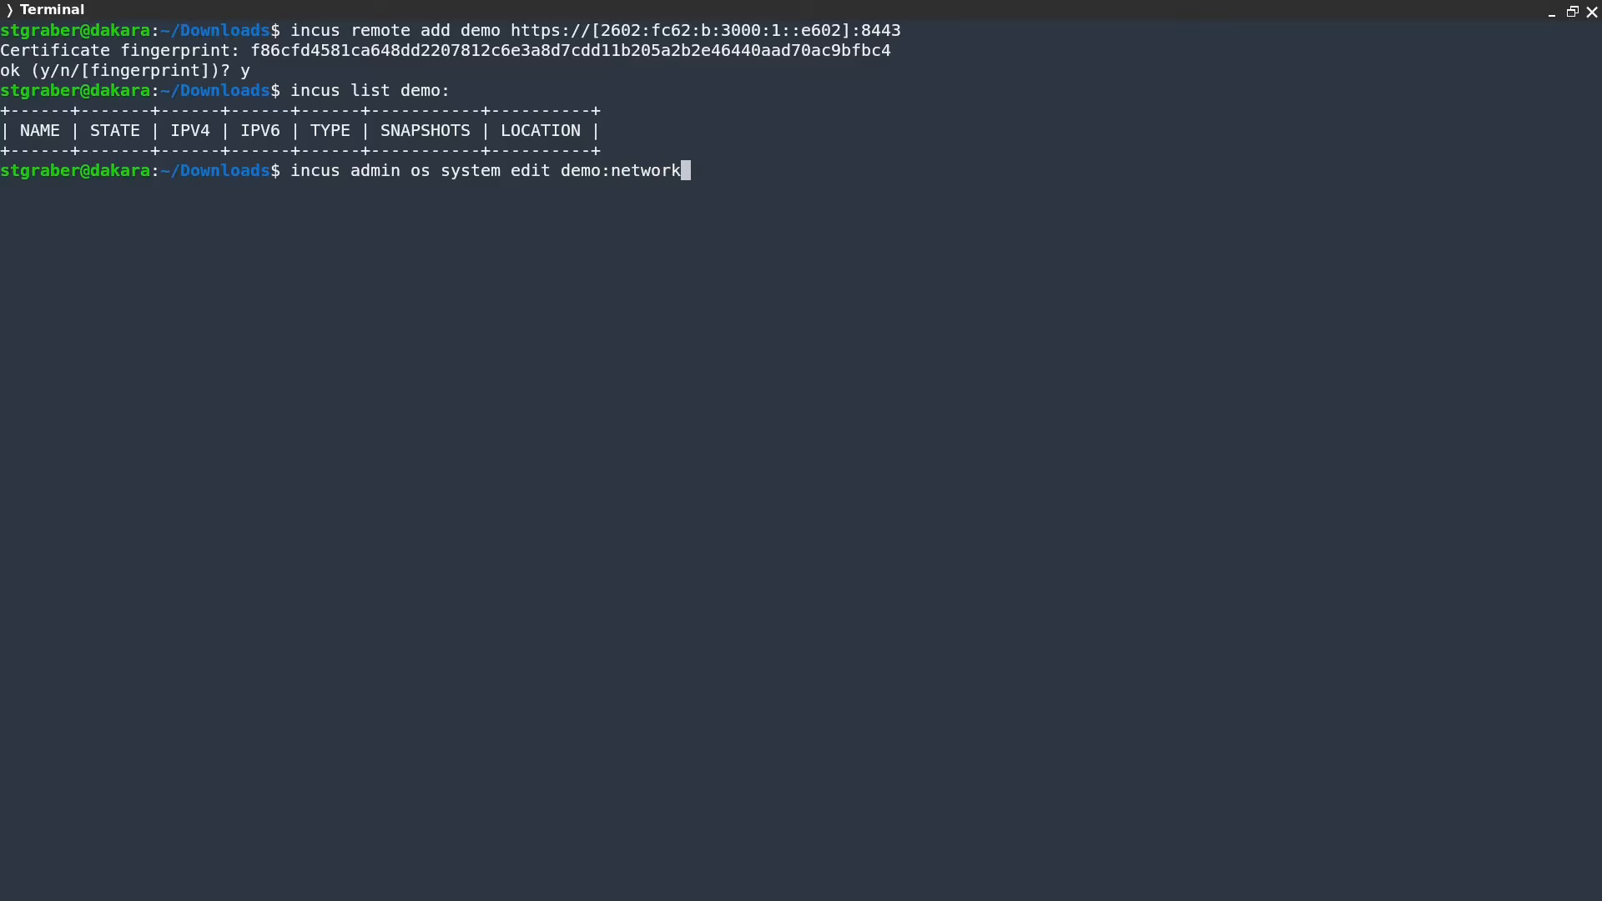
type(" --target asuras")
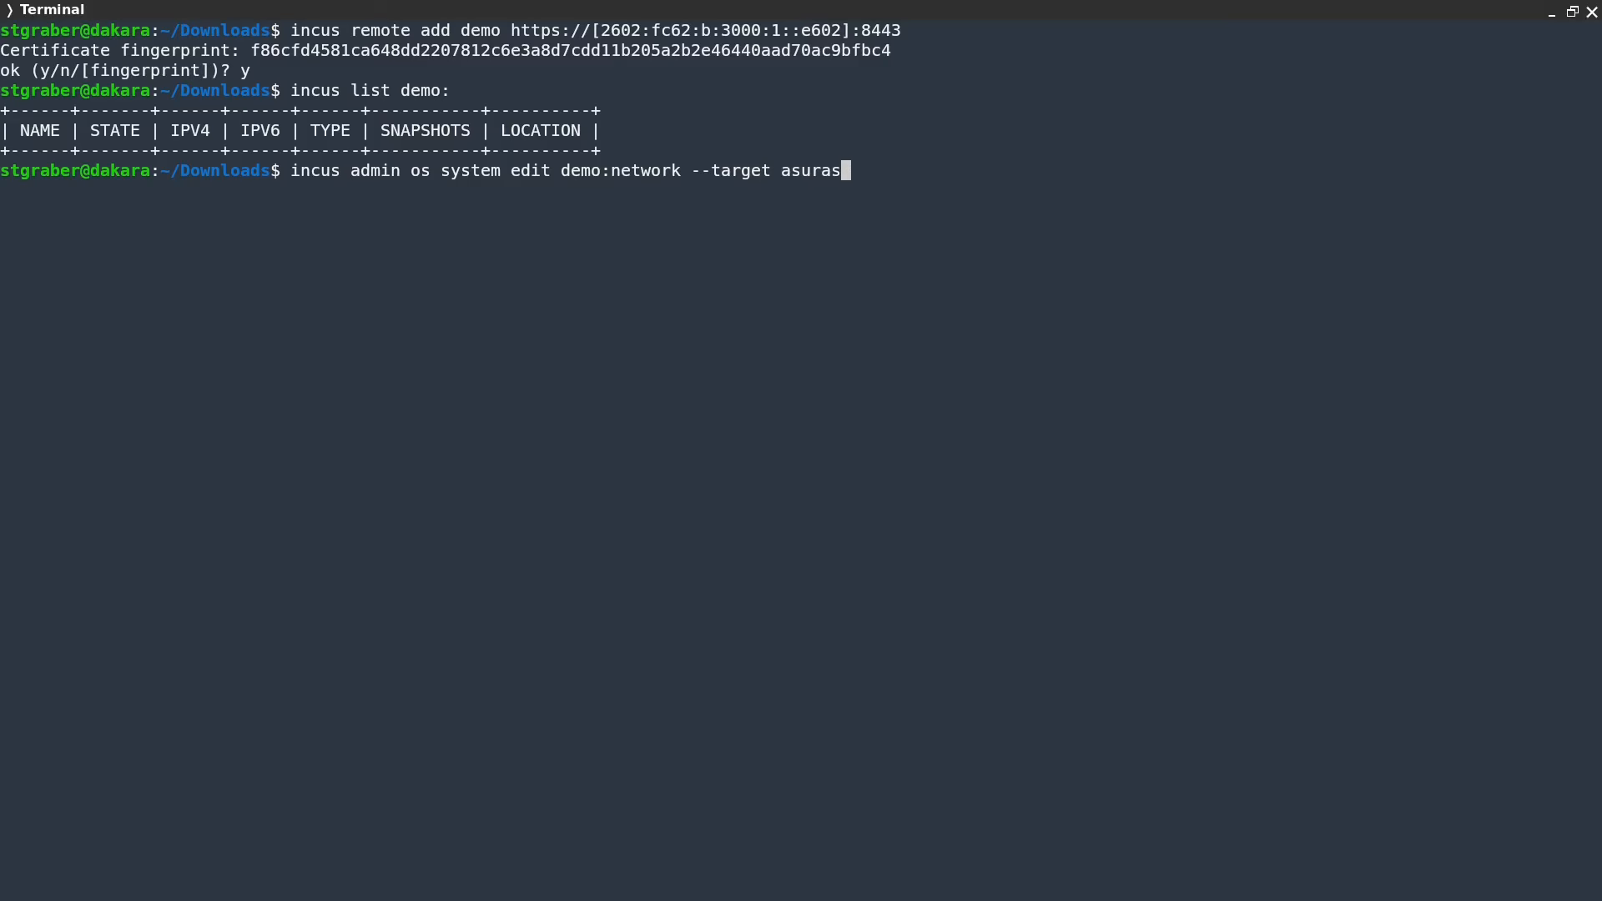
key("Return")
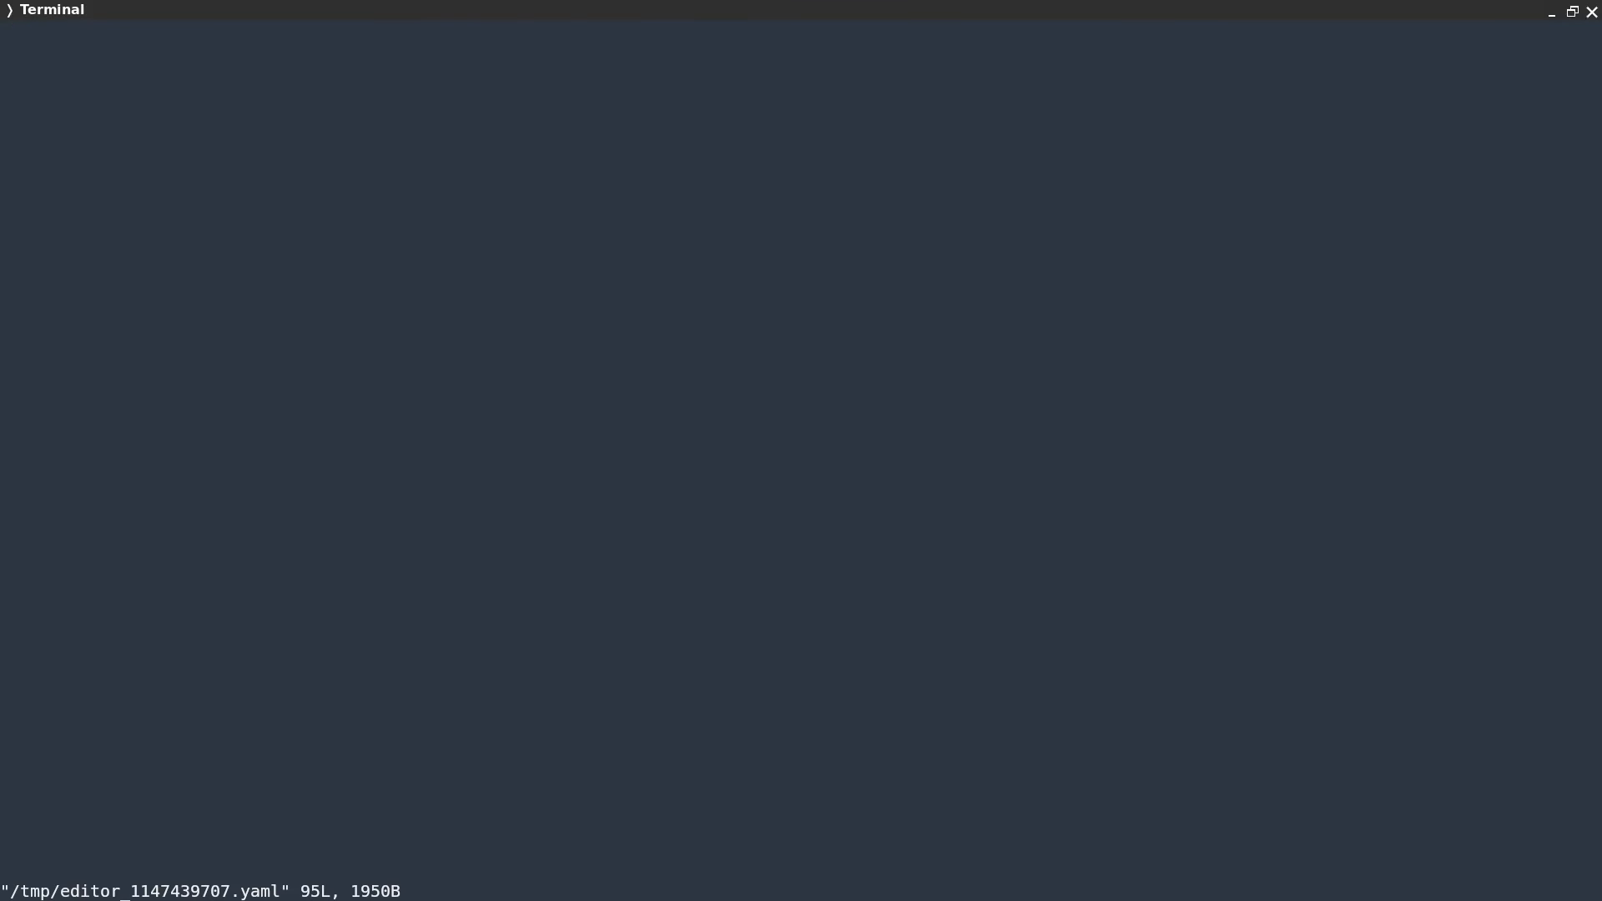
Delete the eno1, enp1s0f0np0 and enp1s0f1np1 interface entries so only eno2 remains
key("Down")
key("Down")
key("Down")
key("Down")
key("Down")
key("Down")
key("Down")
key("Down")
key("Down")
key("Down")
key("Down")
key("Down")
key("Down")
key("Down")
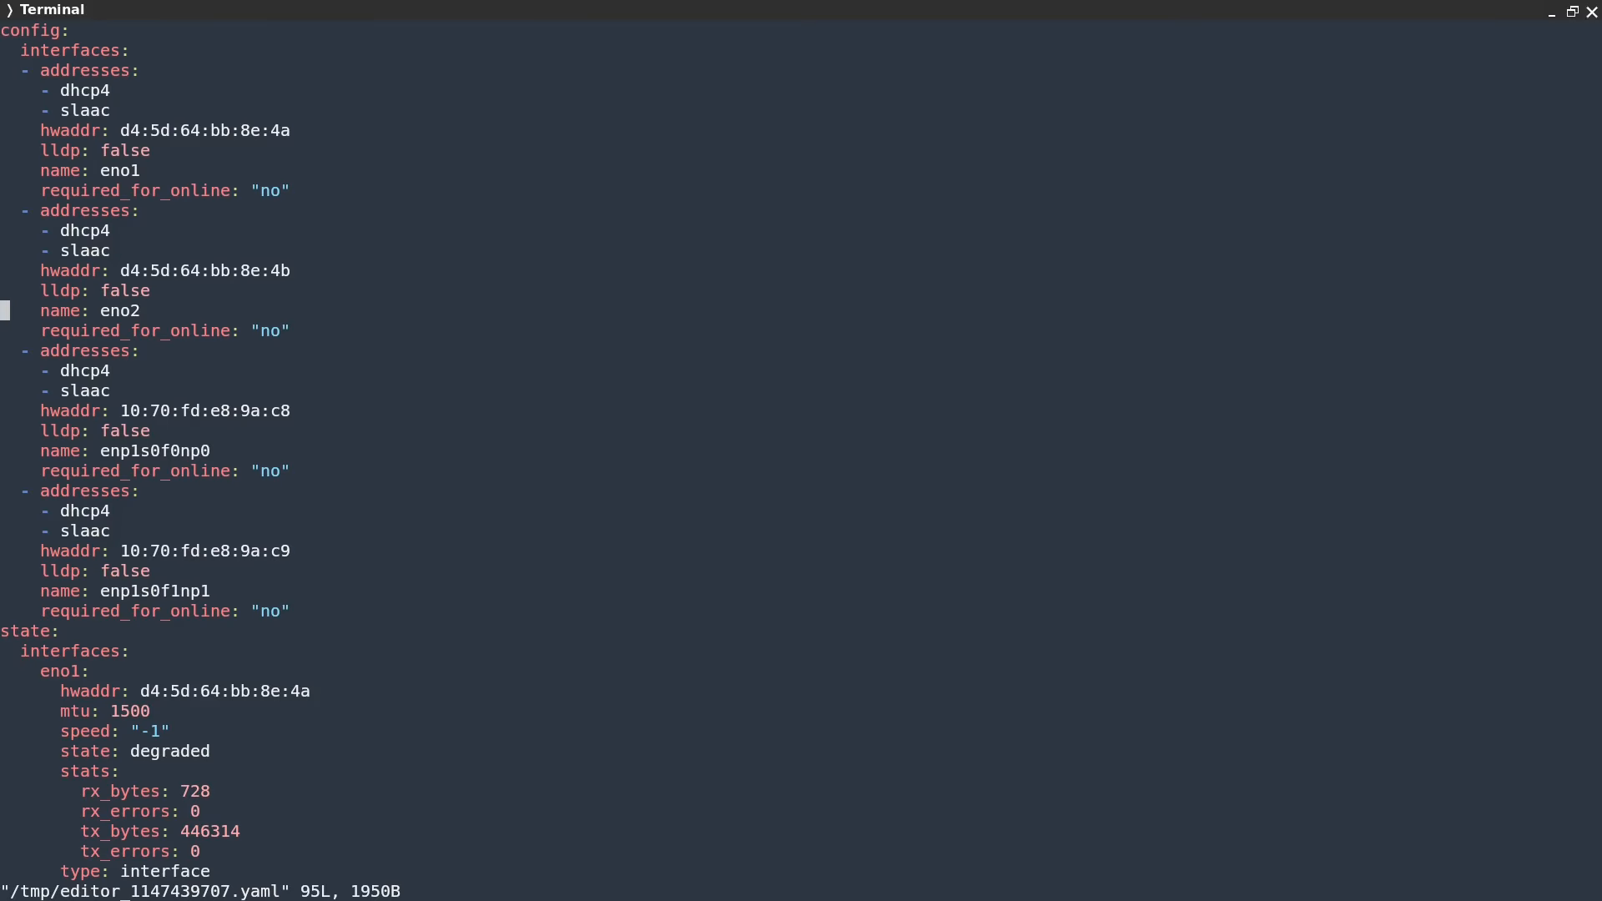
key("Down")
key("Down")
key("Down")
key("Down")
key("Down")
key("Down")
key("Down")
key("Down")
key("Down")
key("Down")
key("Down")
key("Down")
key("Down")
key("Down")
key("Down")
key("Down")
key("Down")
key("Down")
key("Down")
key("Down")
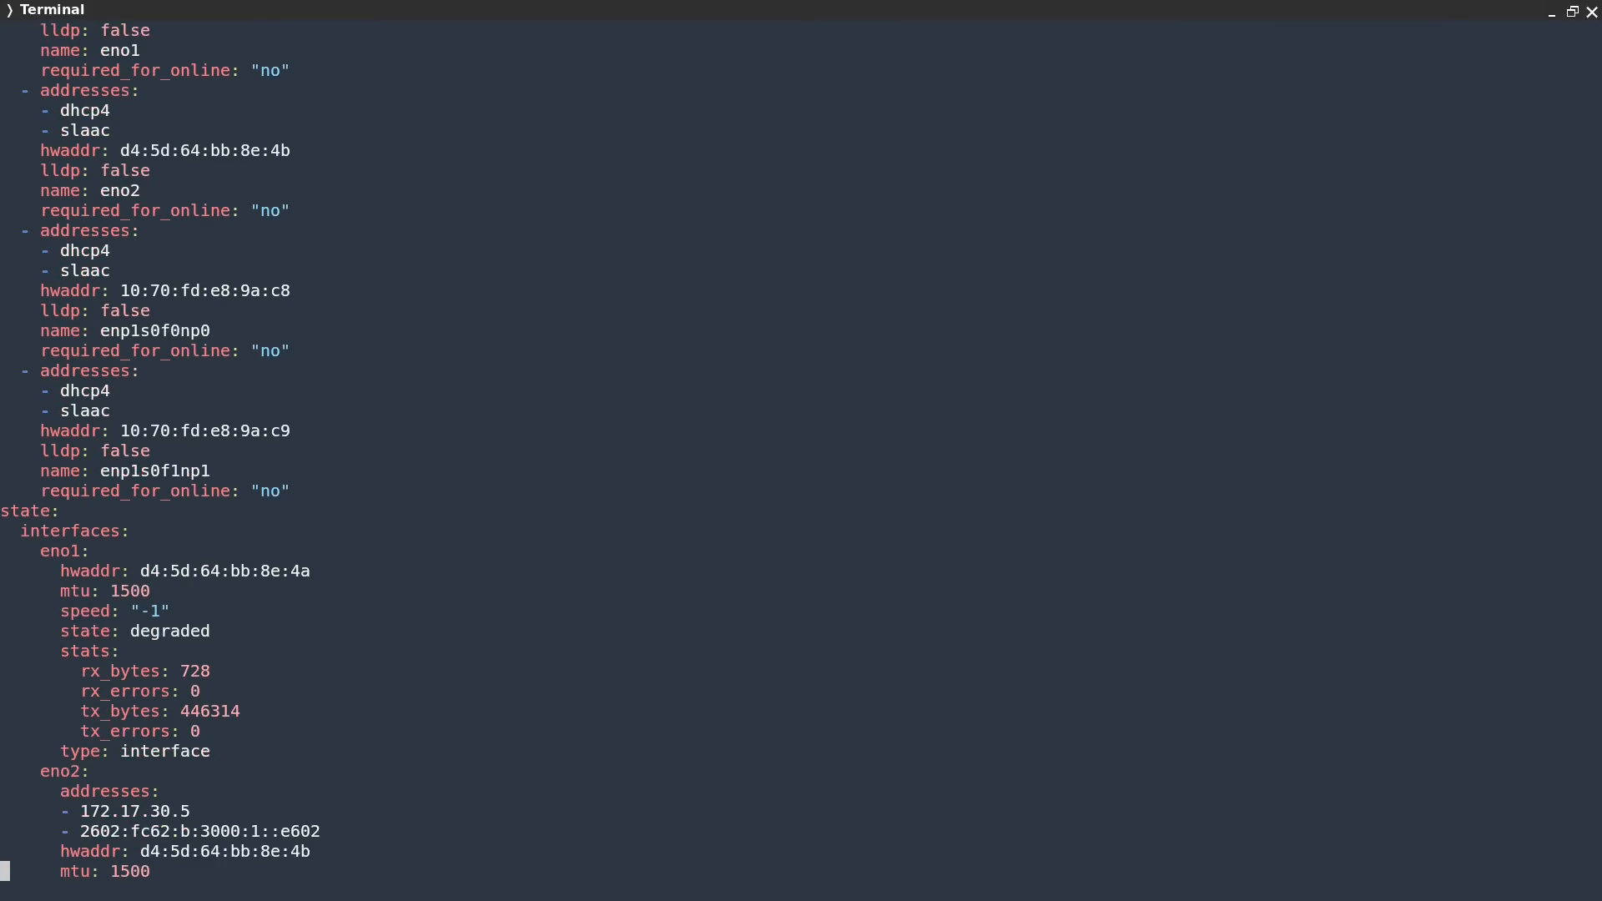
key("Up")
key("Up")
key("Up")
key("Up")
key("Up")
key("Up")
key("Up")
key("Down")
key("Up")
key("Up")
key("Up")
key("Up")
key("Up")
key("Up")
key("Up")
key("Up")
key("Up")
key("Up")
key("Up")
key("Up")
key("Up")
key("Up")
key("Up")
key("Up")
key("Up")
key("Up")
key("Up")
key("Up")
key("Right")
key("Right")
key("Right")
key("Right")
key("Right")
key("Right")
key("Down")
key("Down")
key("Down")
key("Down")
key("Down")
key("Down")
key("Down")
key("Down")
key("Down")
key("Down")
key("Down")
key("Down")
key("Down")
key("Down")
key("Down")
key("Down")
key("Down")
key("Down")
key("Down")
key("Down")
key("Up")
key("Up")
key("Up")
key("Up")
key("Up")
key("Up")
key("Up")
key("Up")
key("Up")
key("Up")
key("Up")
key("Up")
key("Up")
key("Up")
key("Up")
key("Up")
key("Up")
key("Up")
key("Up")
key("Up")
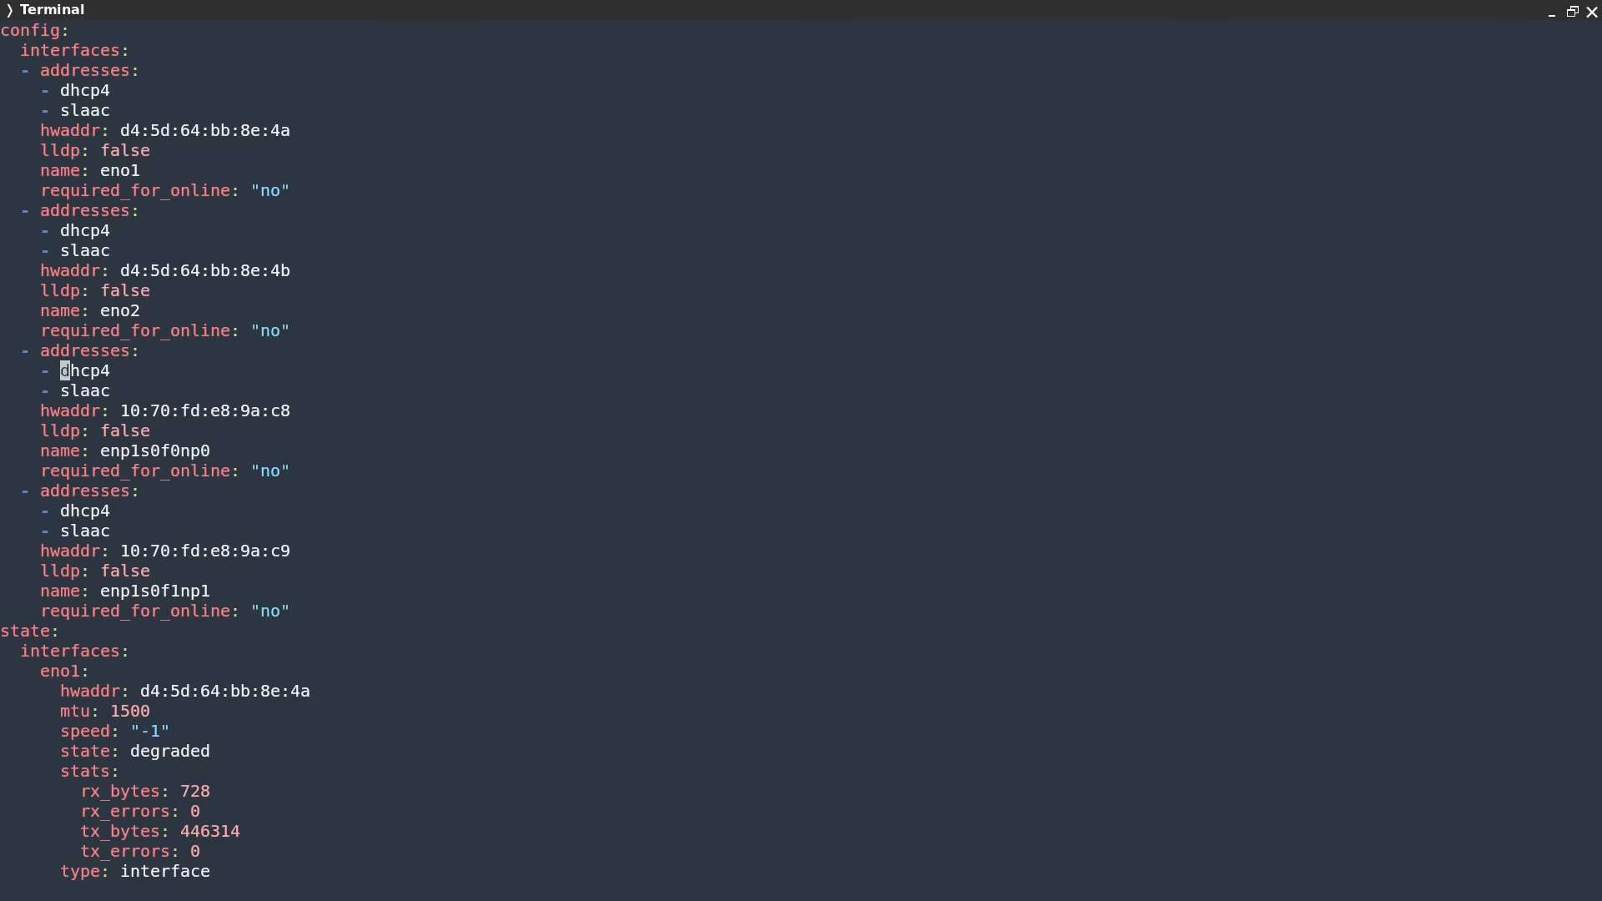
key("d")
key("d")
key("d")
key("d")
key("d")
key("d")
key("d")
key("d")
key("d")
key("d")
key("d")
key("d")
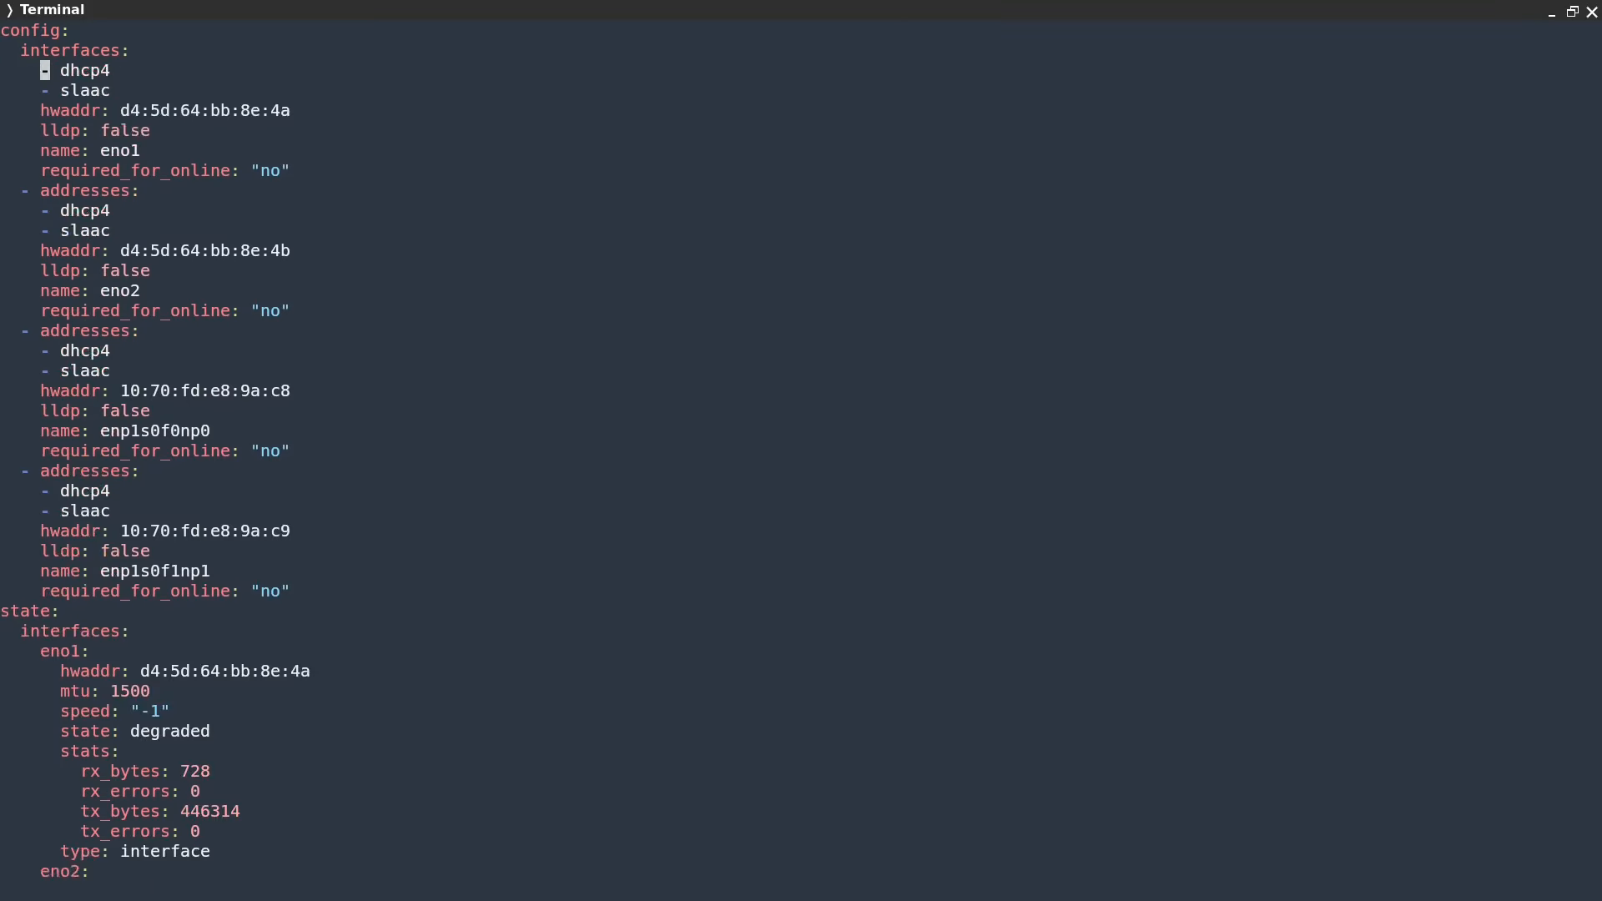
key("d")
key("d")
key("Down")
key("Down")
key("Down")
key("Down")
key("Down")
key("Down")
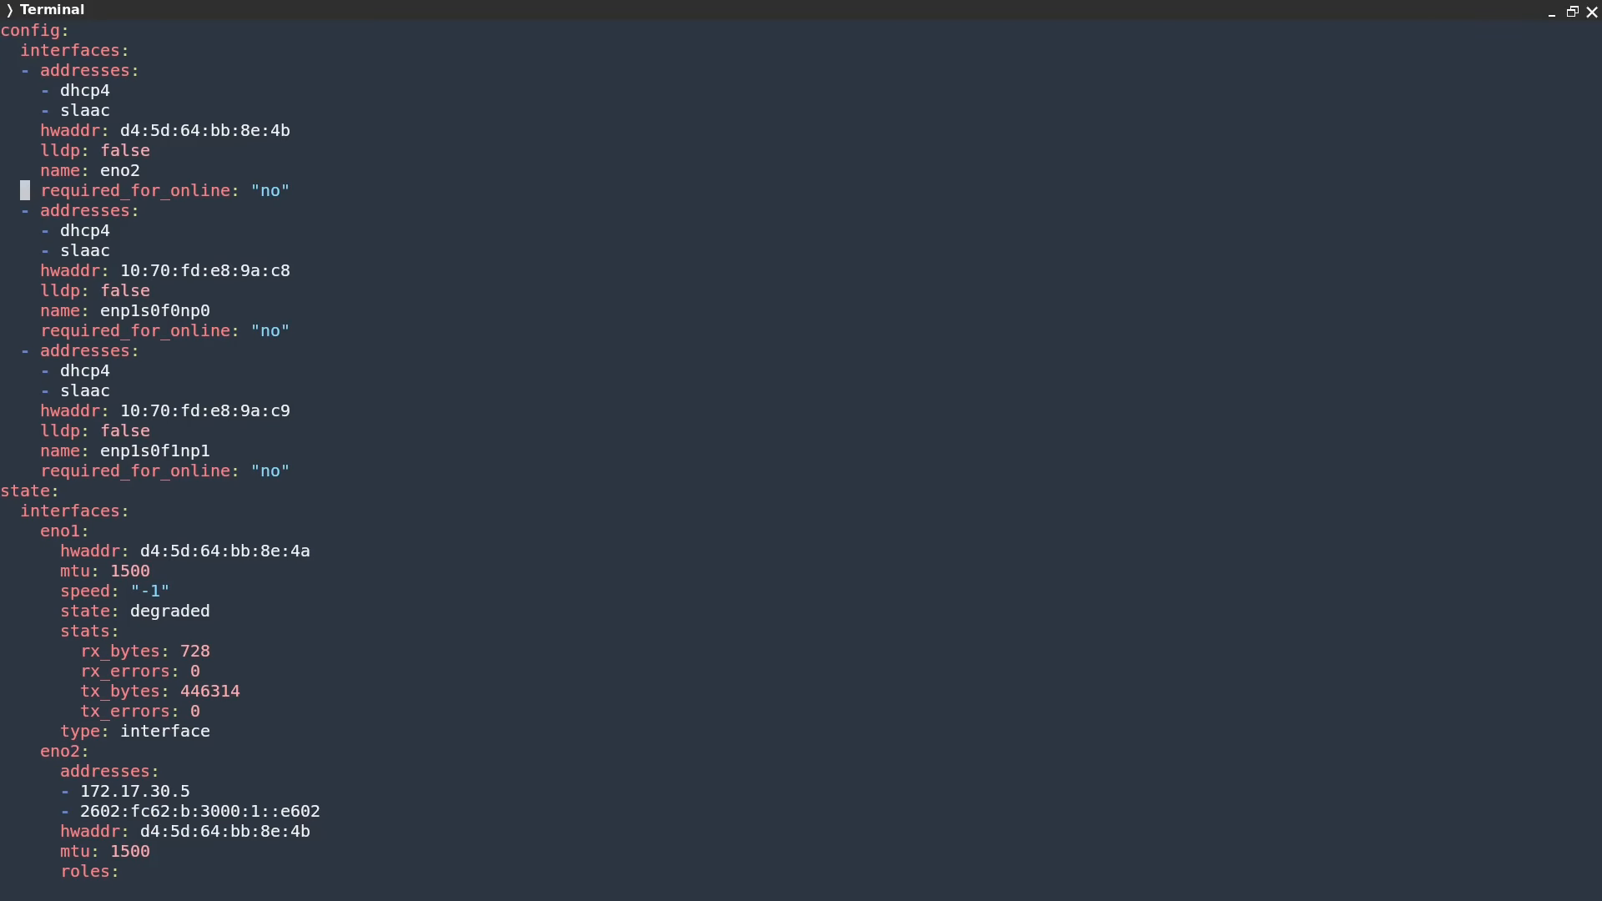
key("d")
key("d")
key("d")
key("d")
key("d")
key("d")
key("d")
key("d")
key("d")
key("d")
key("d")
key("d")
key("d")
key("d")
key("d")
key("d")
key("d")
key("d")
key("d")
key("d")
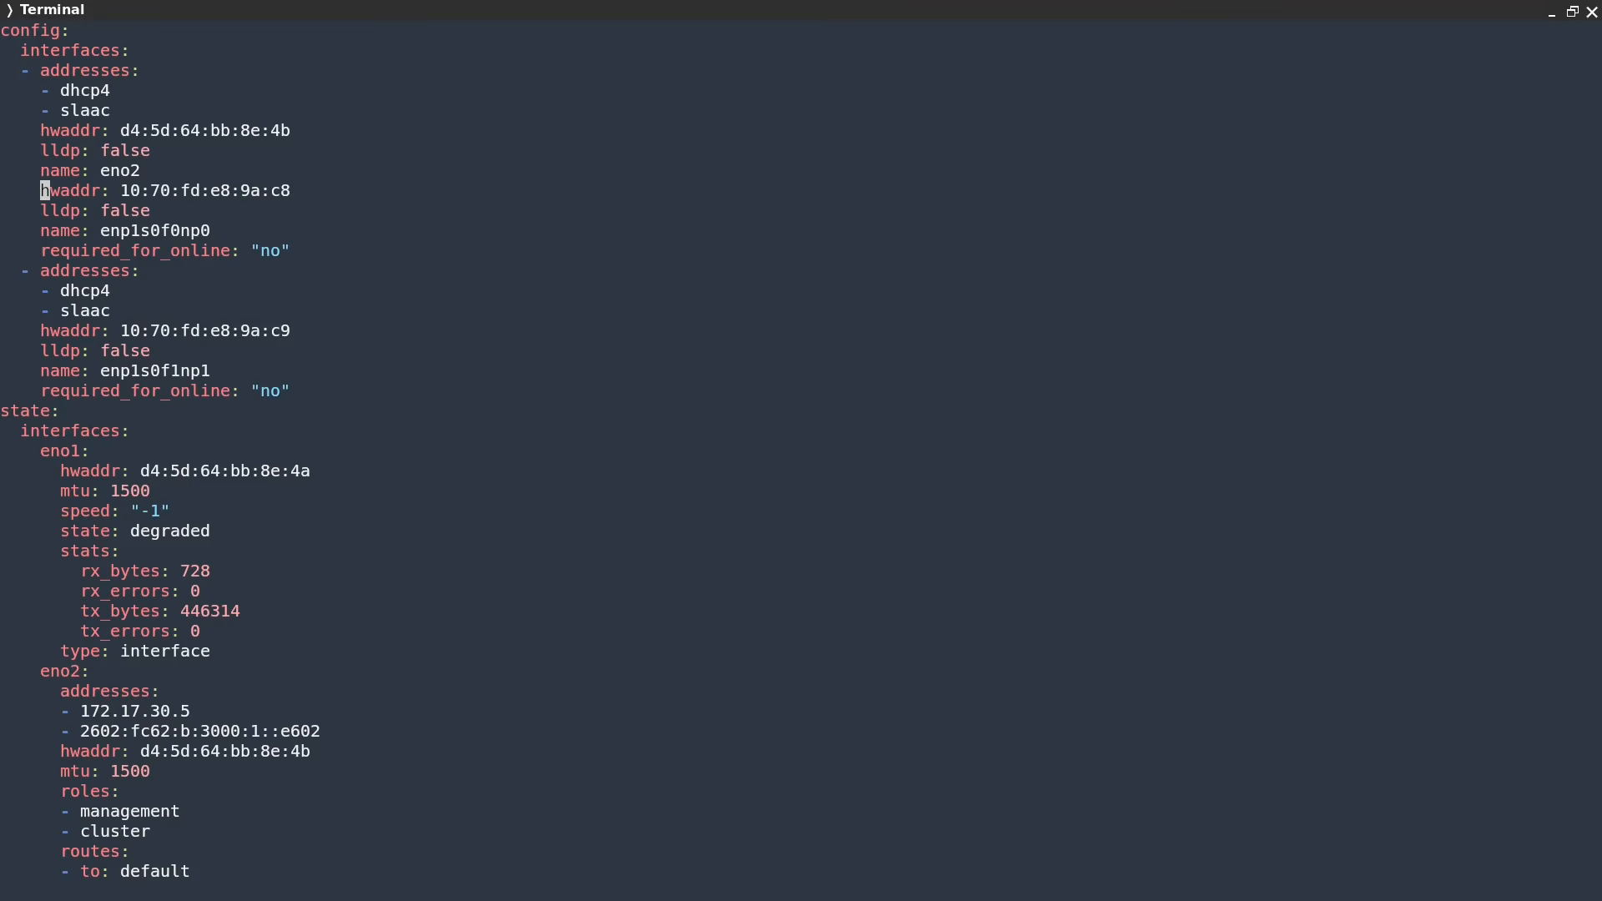
key("d")
key("d")
key("d")
key("d")
key("d")
key("d")
key("Up")
key("Up")
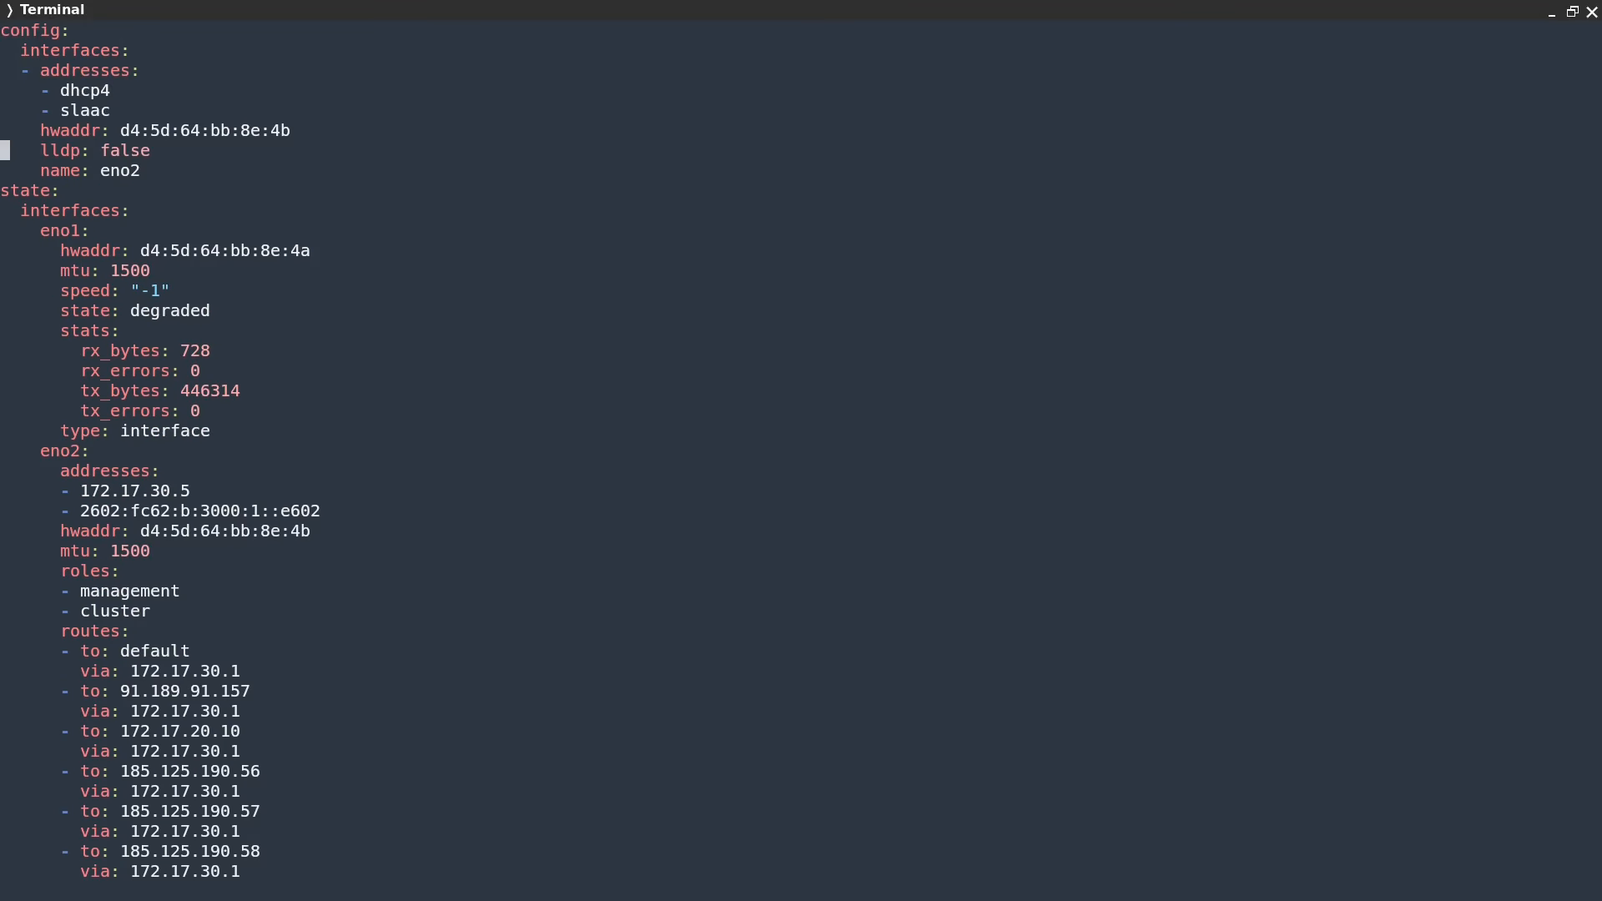
Change eno2's lldp value from false to true
key("i")
key("End")
key("BackSpace")
key("BackSpace")
key("BackSpace")
key("BackSpace")
key("BackSpace")
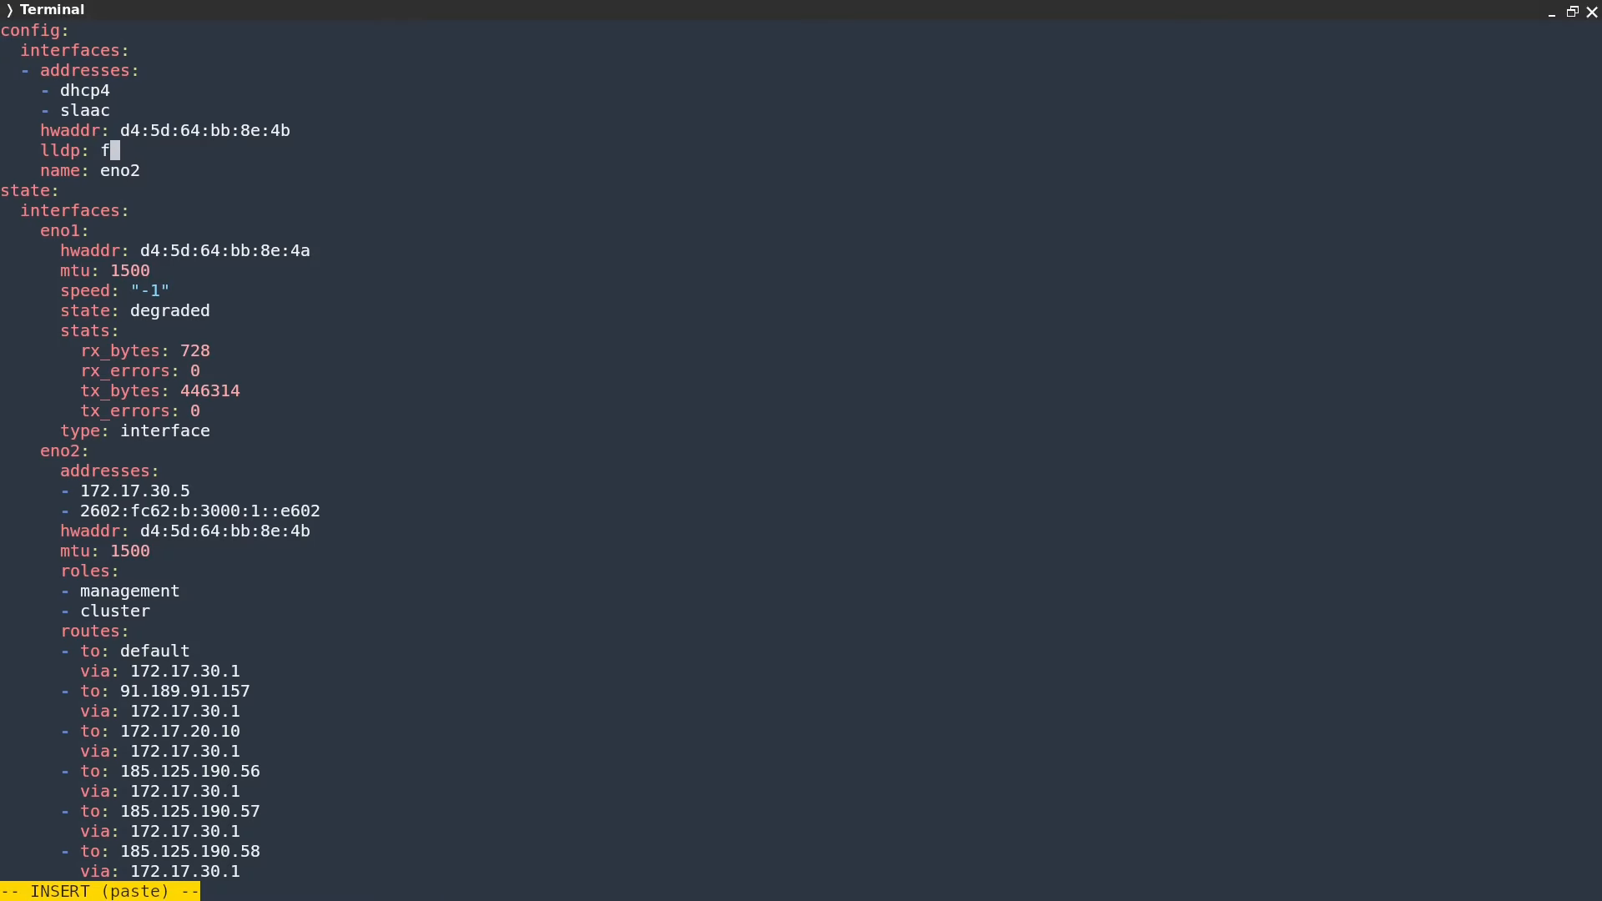
type("true")
key("Escape")
key("5")
key("d")
key("d")
Add the management and instances roles under eno2 and save with :wq
key("u")
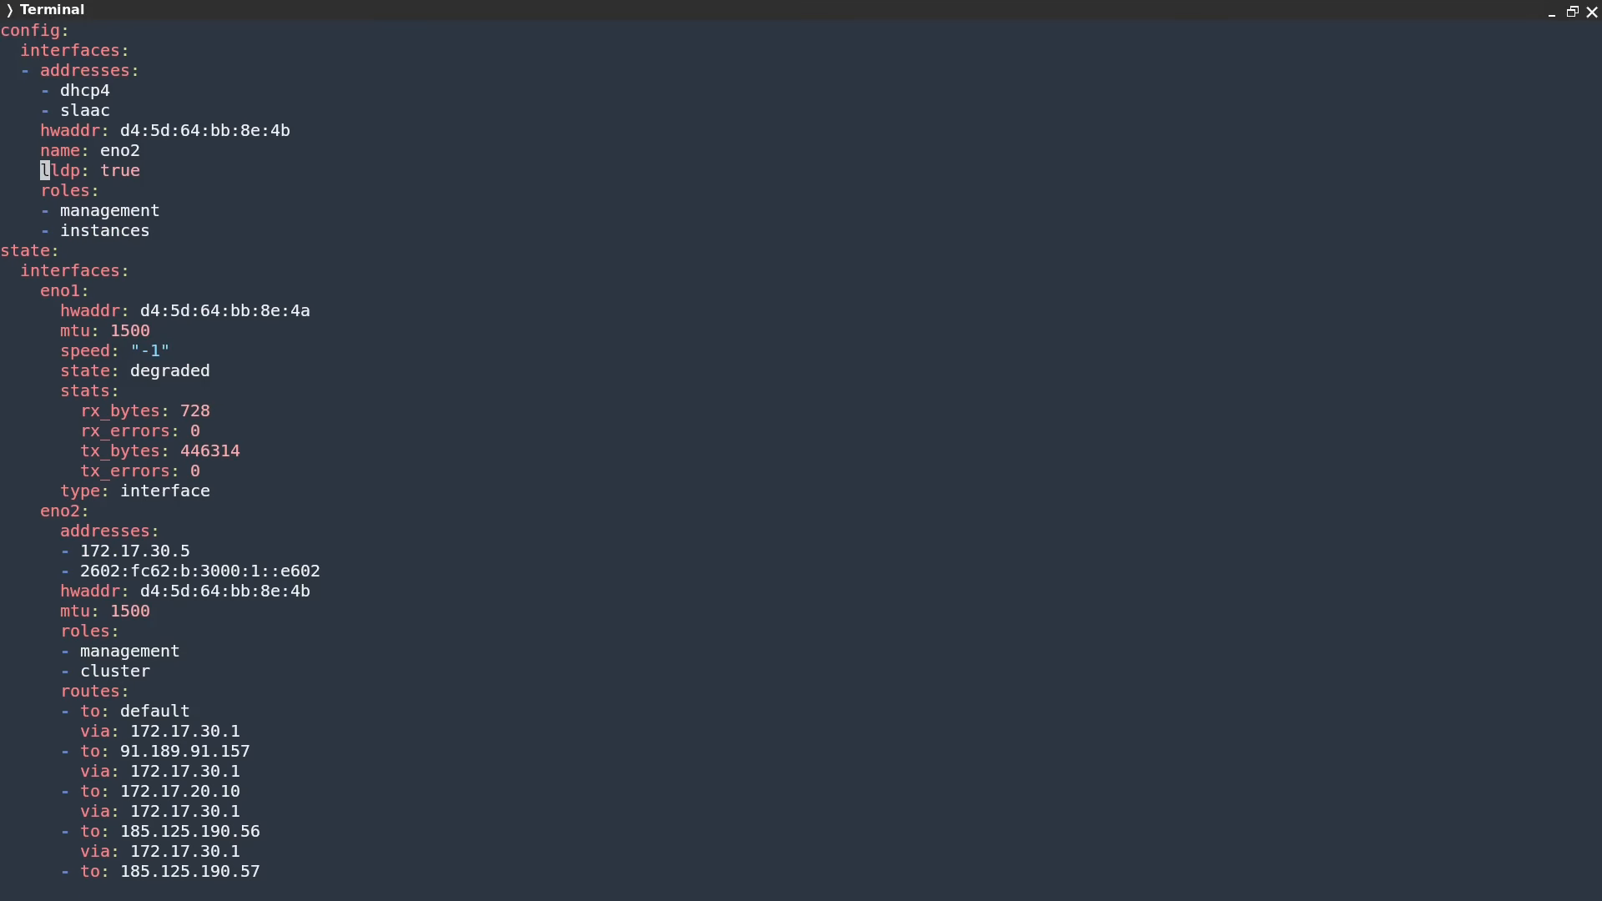
key("4")
key("d")
key("d")
type("u")
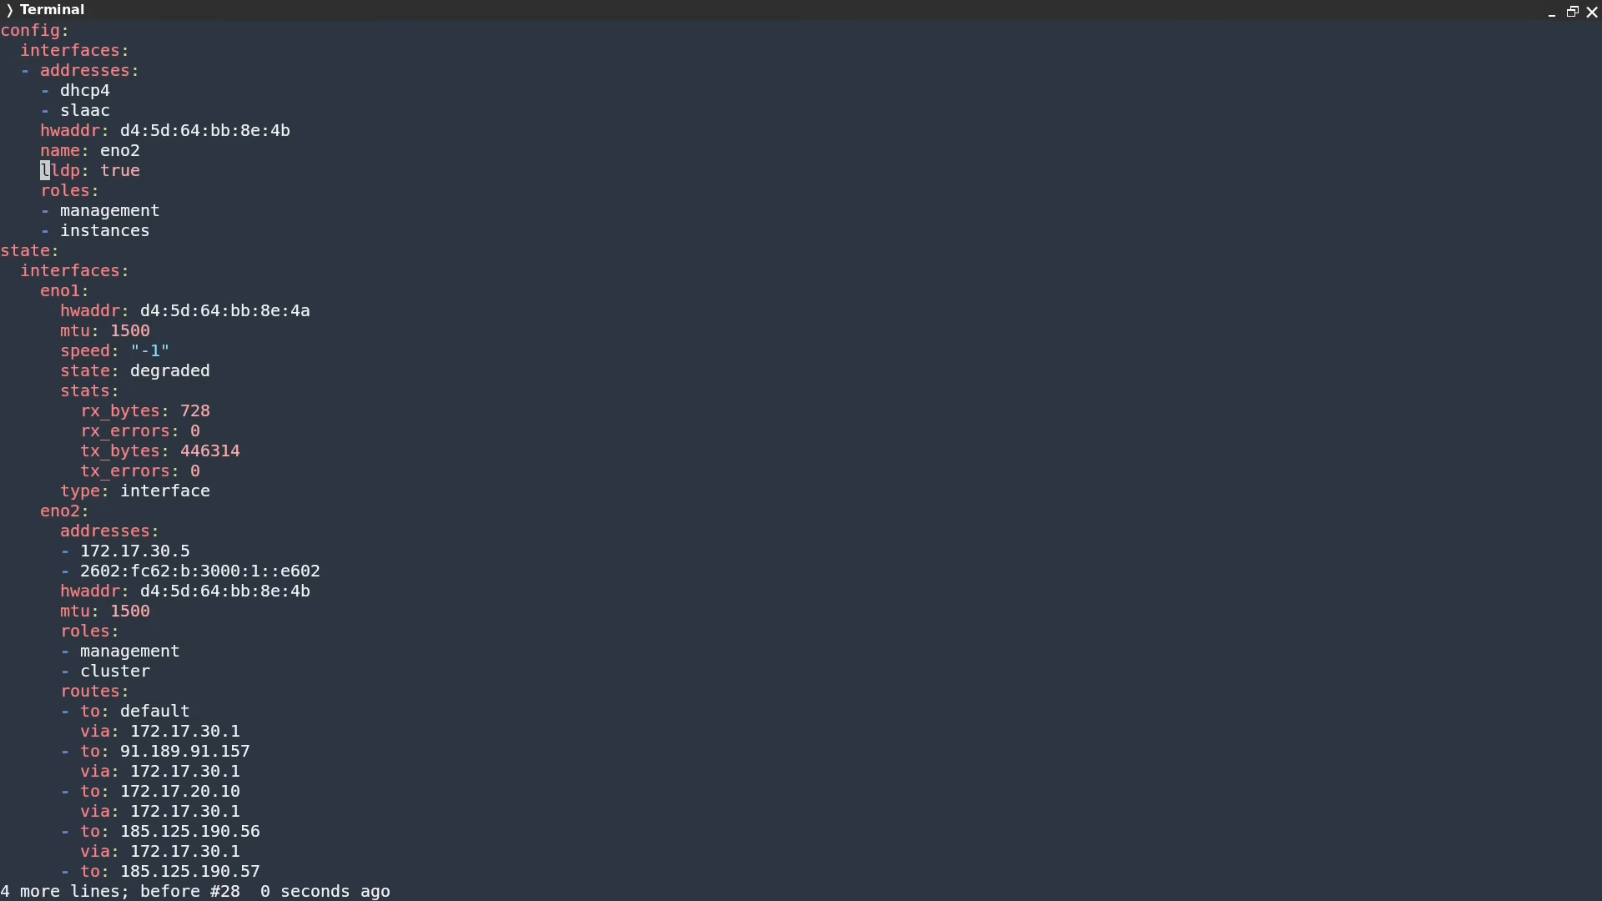
type(":wq")
key("Return")
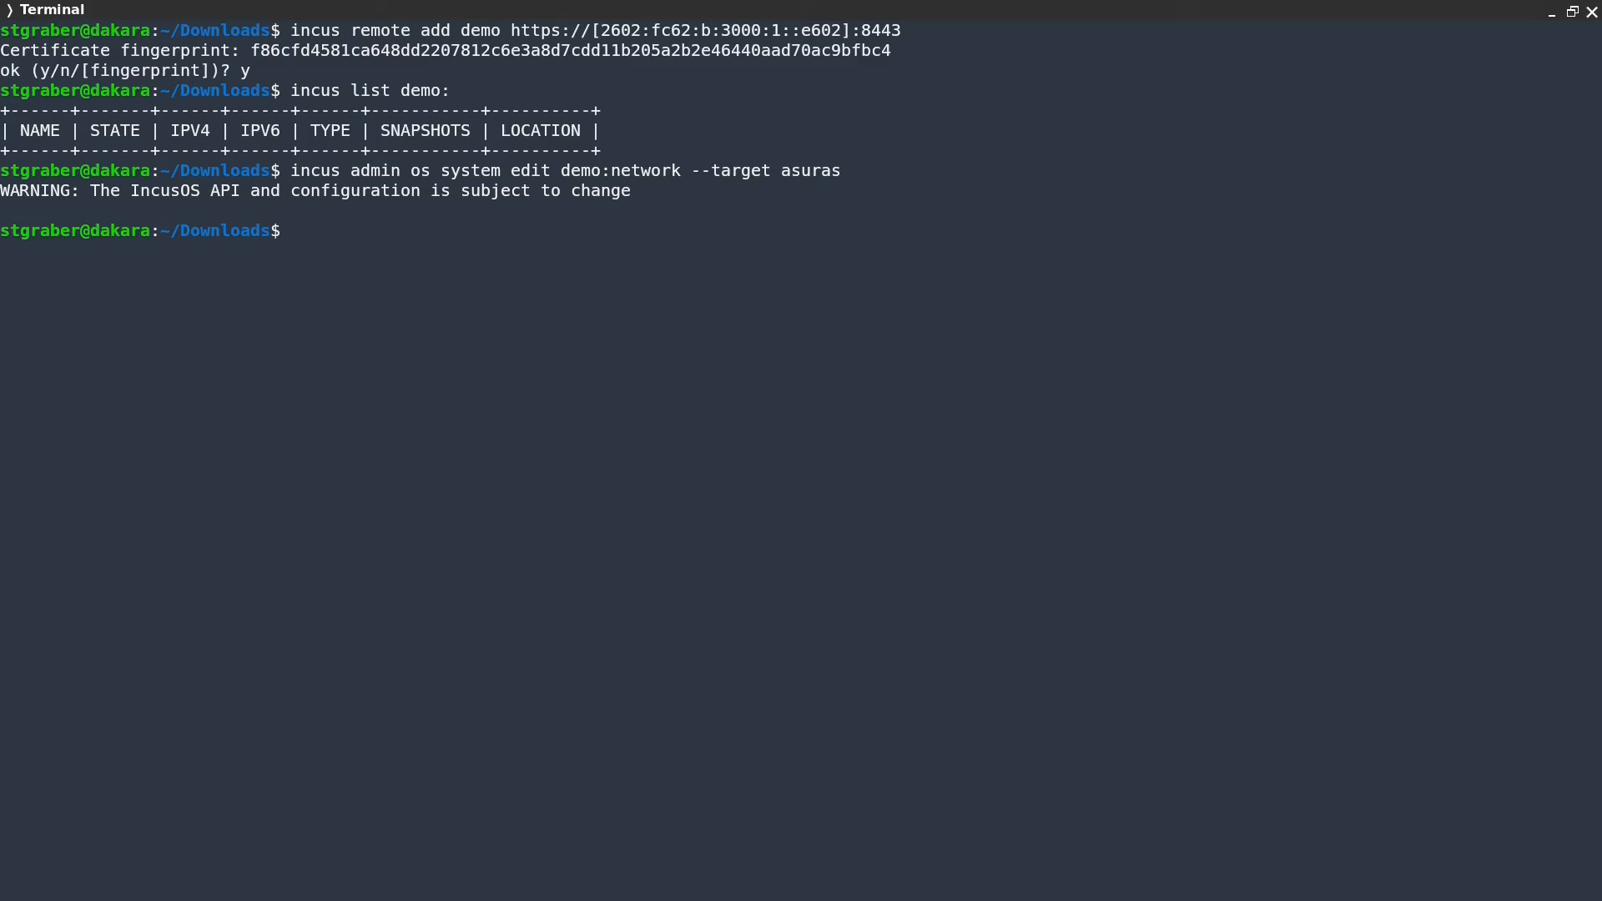
Rerun the network edit for entak and apply the same eno2-only changes
key("Up")
key("BackSpace")
key("BackSpace")
key("BackSpace")
key("BackSpace")
key("BackSpace")
key("BackSpace")
type("entak")
key("Return")
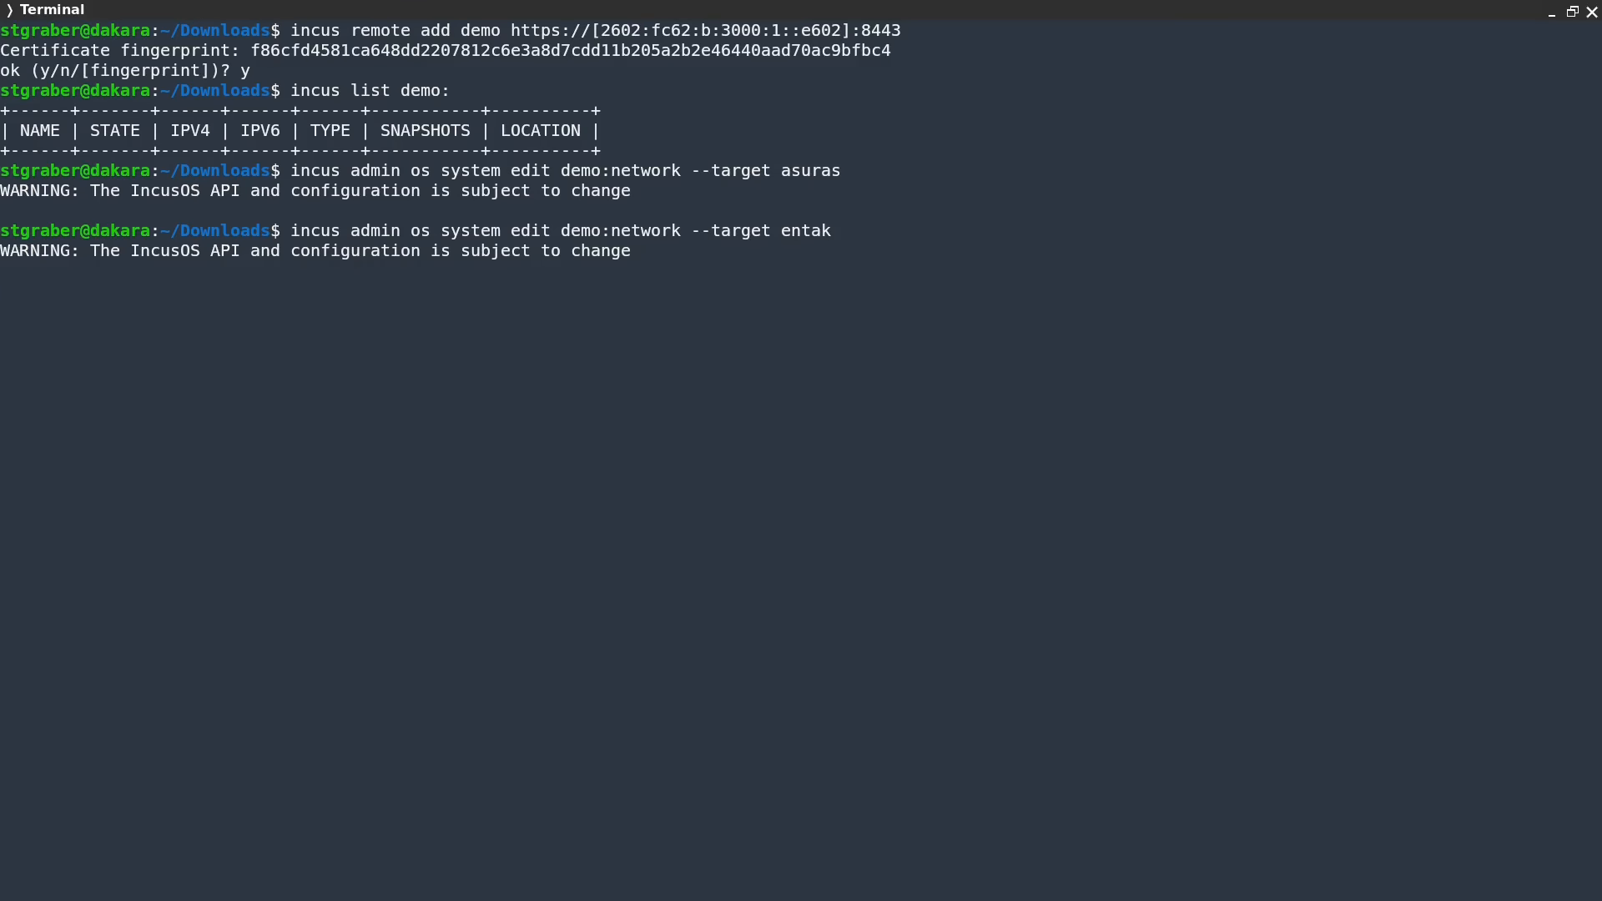
Rerun the network edit for velona and move to its interface settings
key("Up")
key("BackSpace")
key("BackSpace")
key("BackSpace")
key("BackSpace")
key("BackSpace")
type("velona")
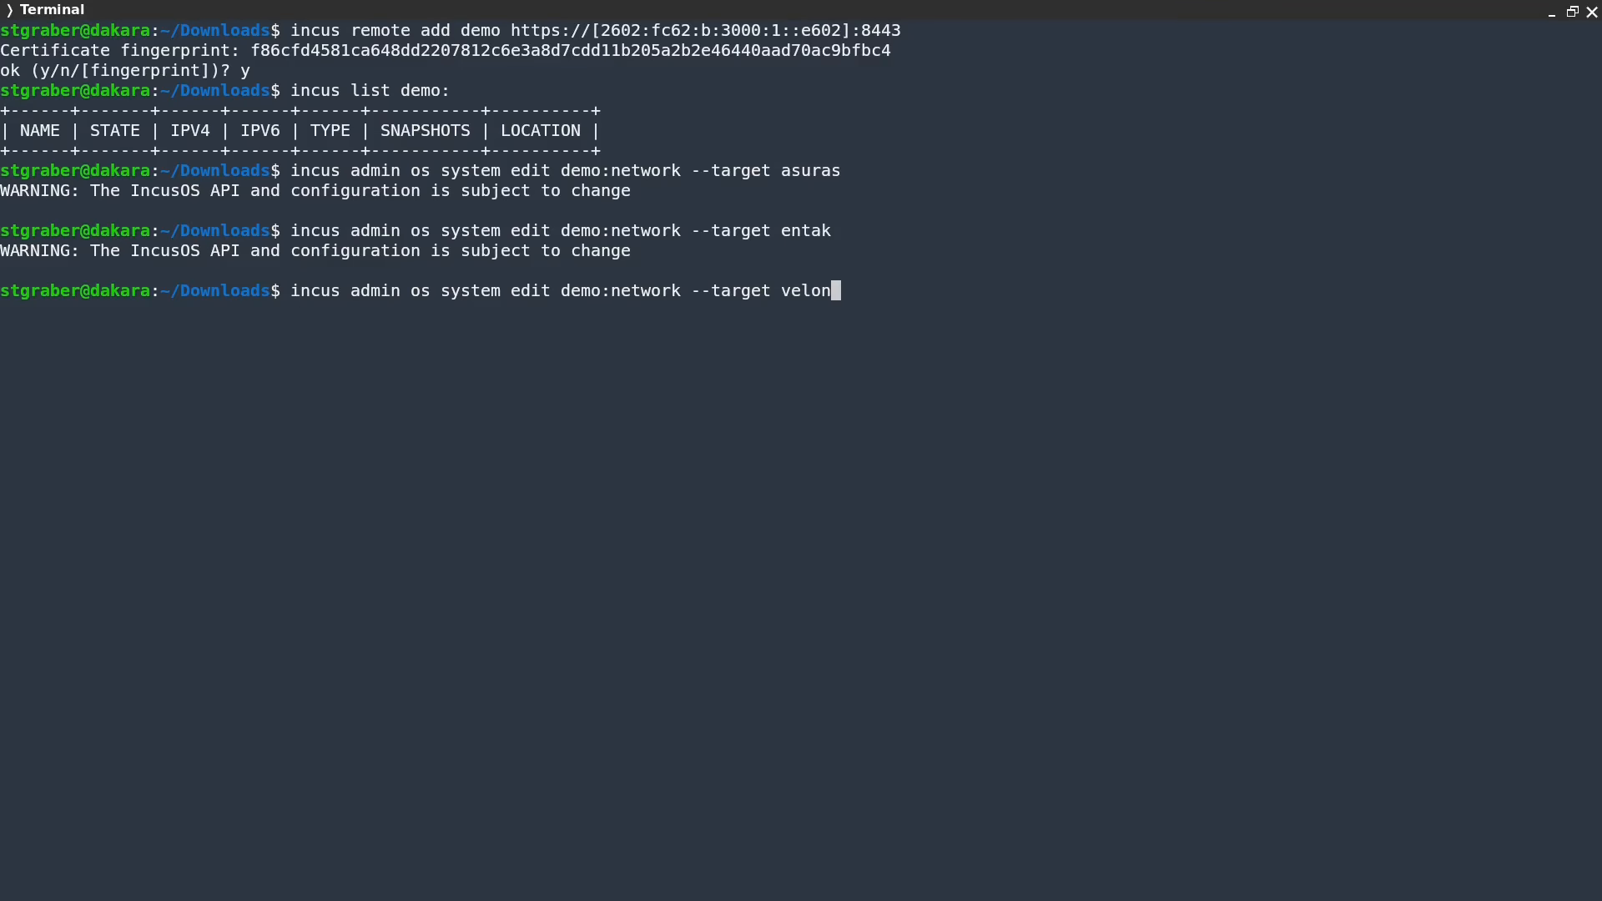
key("Return")
key("Down")
key("Down")
key("Down")
key("Down")
key("Down")
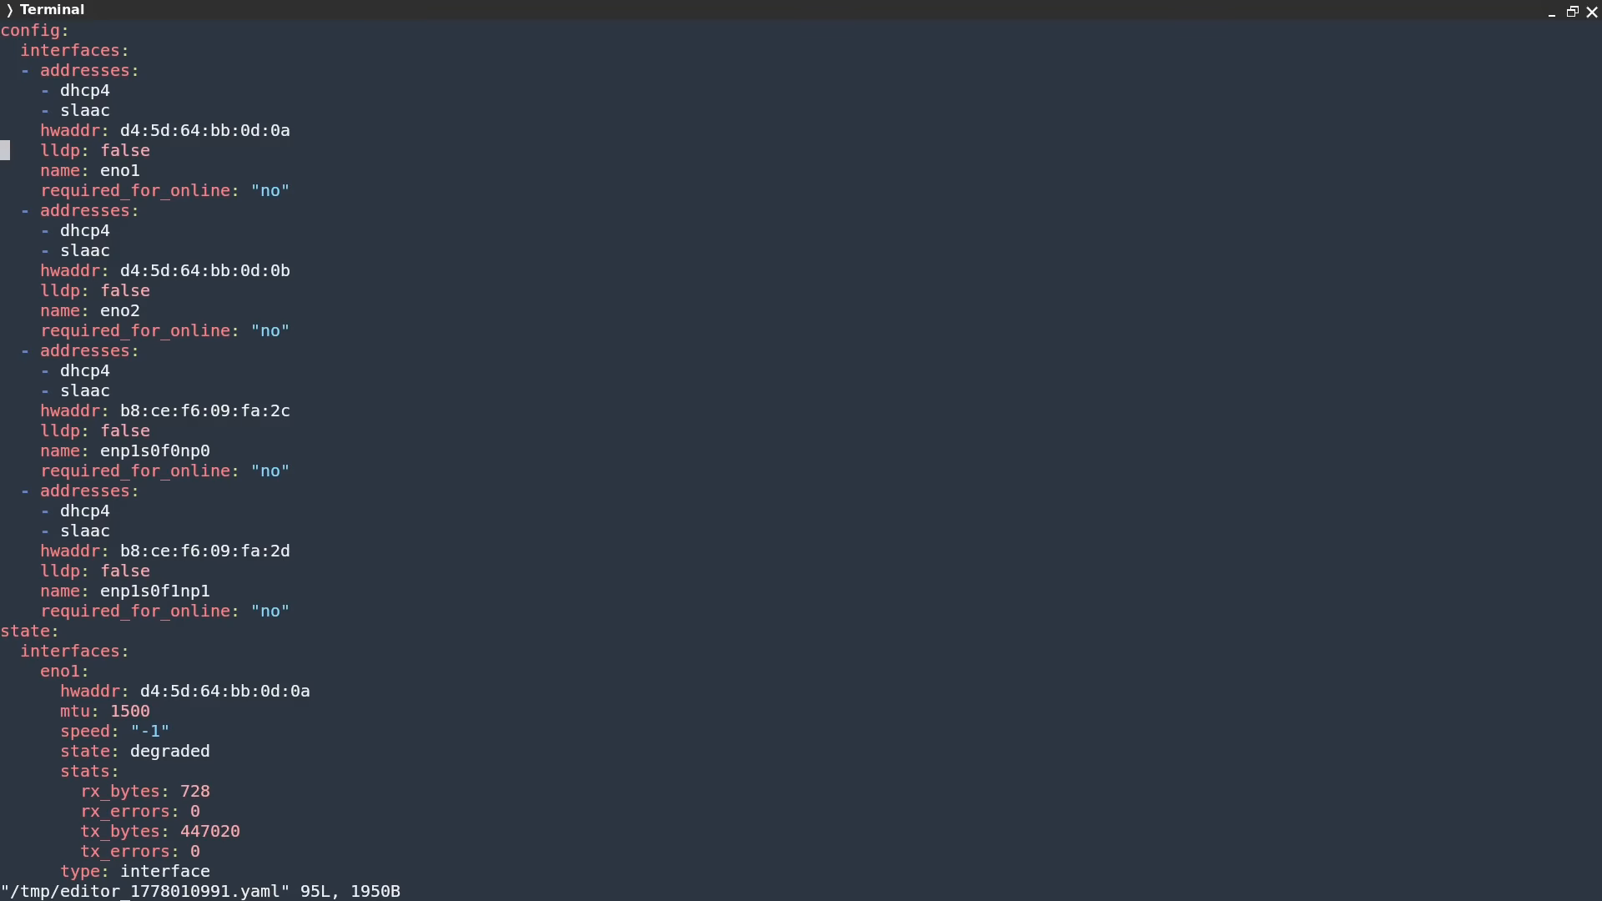
key("Down")
key("Down")
key("Down")
key("Down")
key("Down")
key("Down")
key("Down")
key("Down")
key("Down")
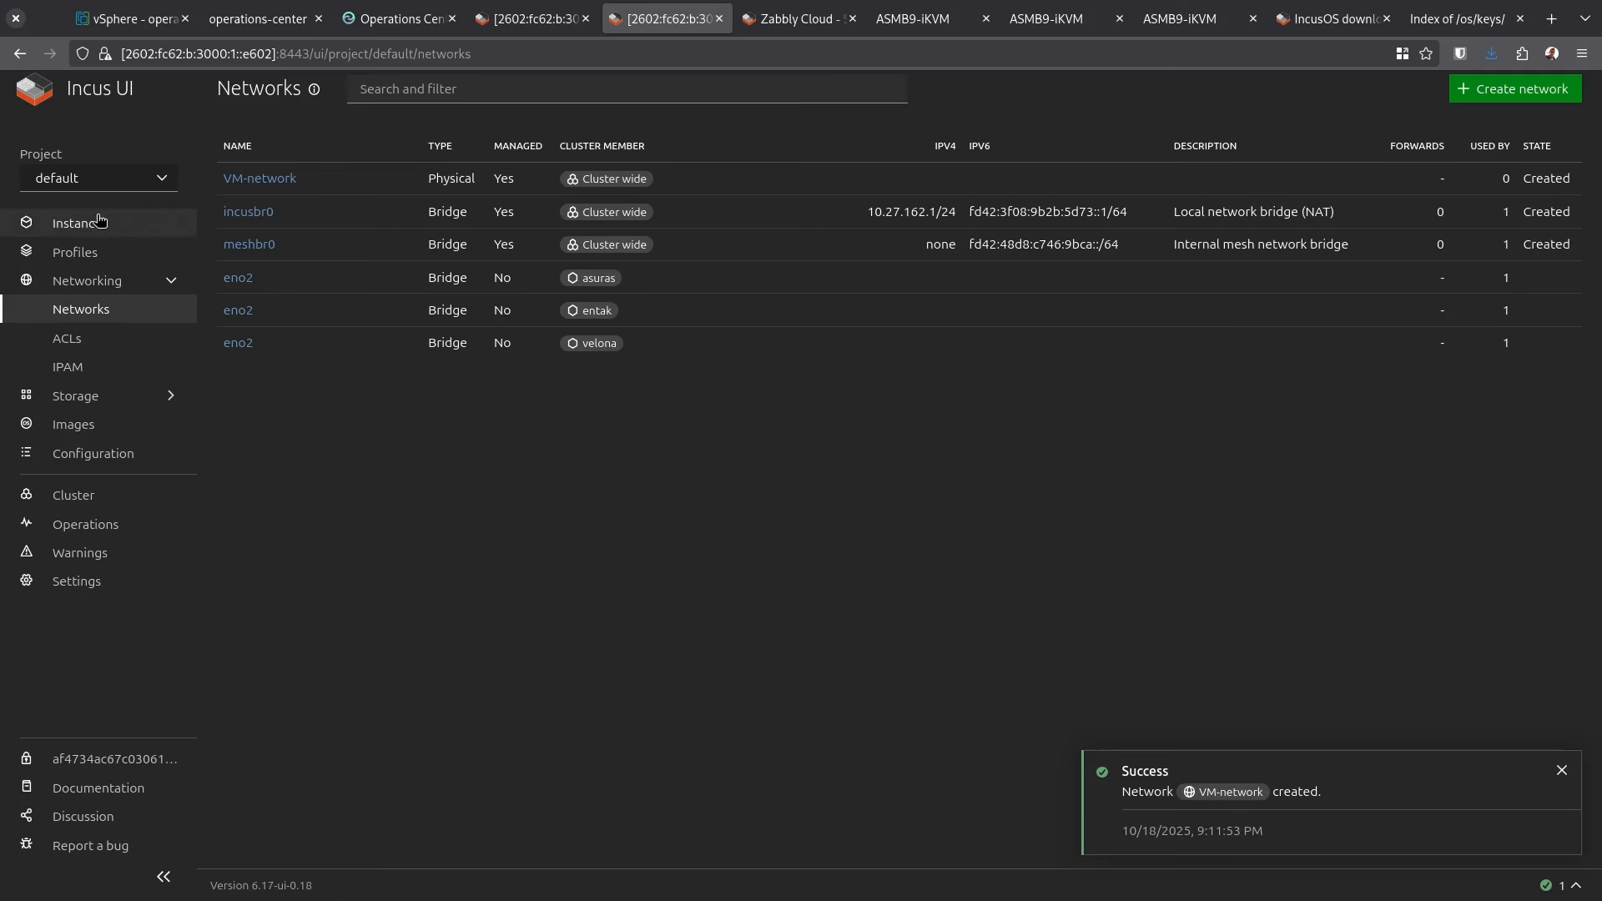
Create a VM named v1 from the Debian trixie image and start it
left_click(98, 222)
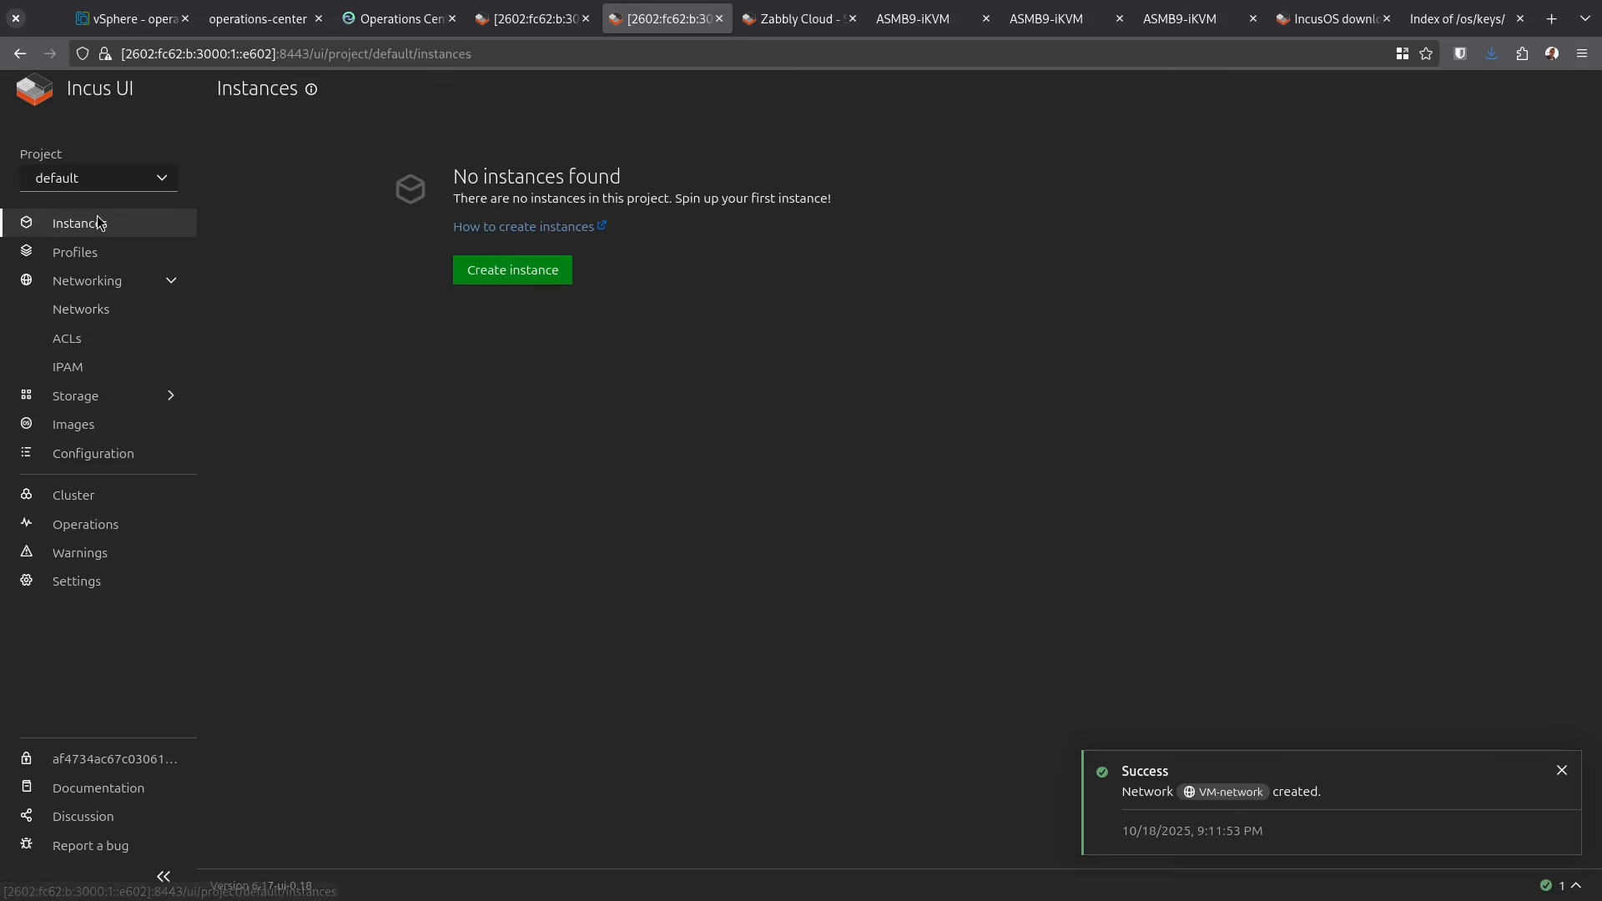
left_click(512, 270)
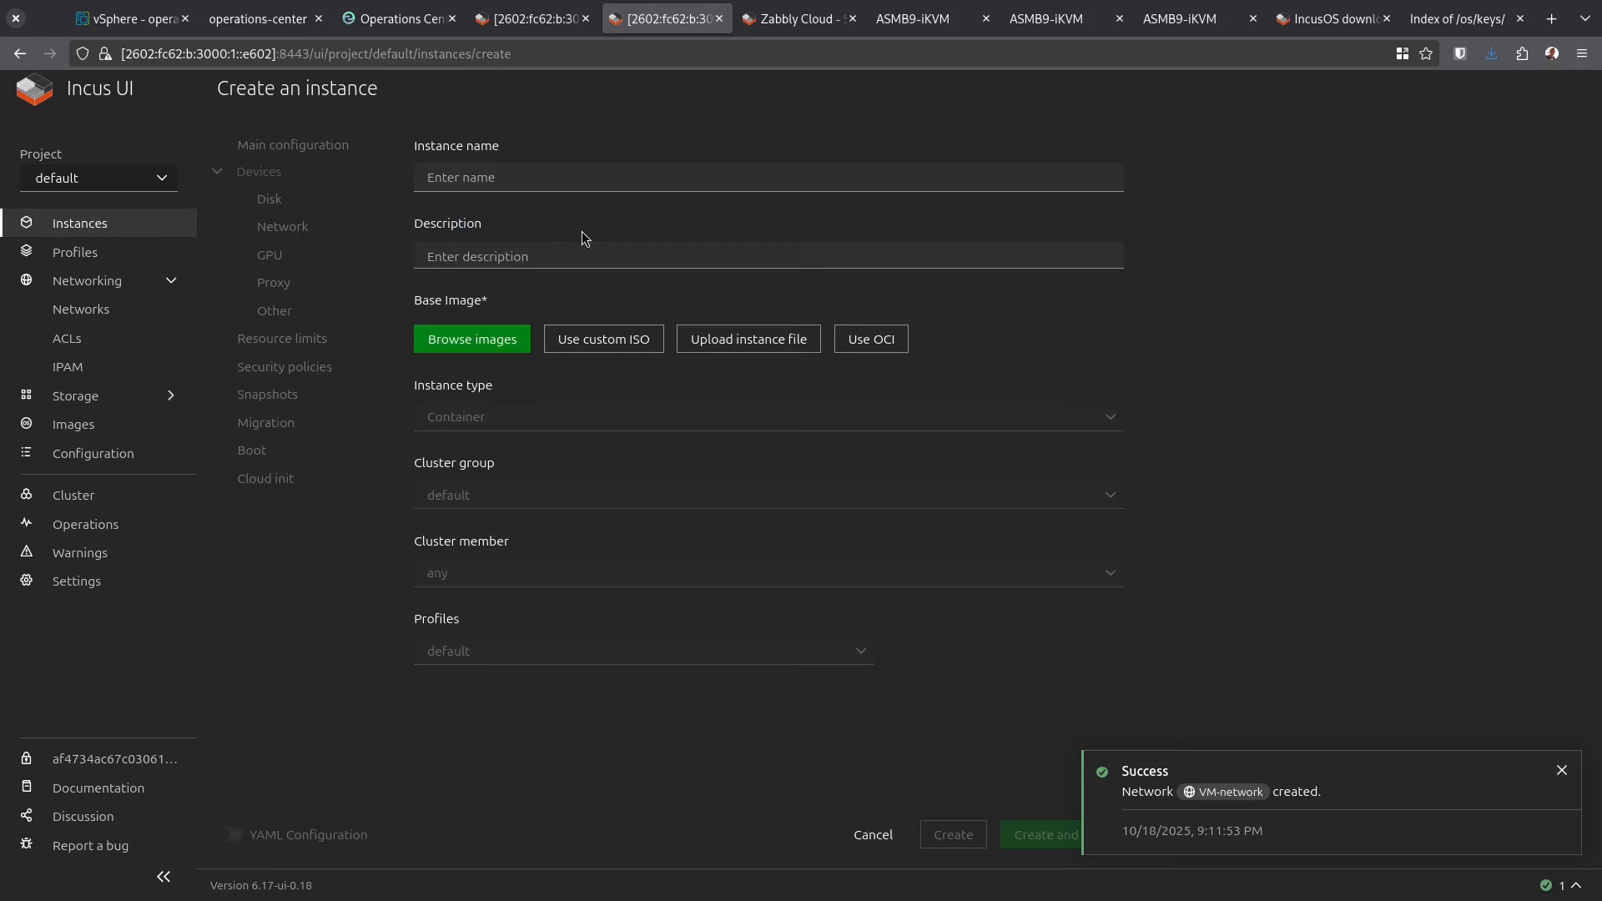
left_click(554, 171)
type("v1")
left_click(472, 339)
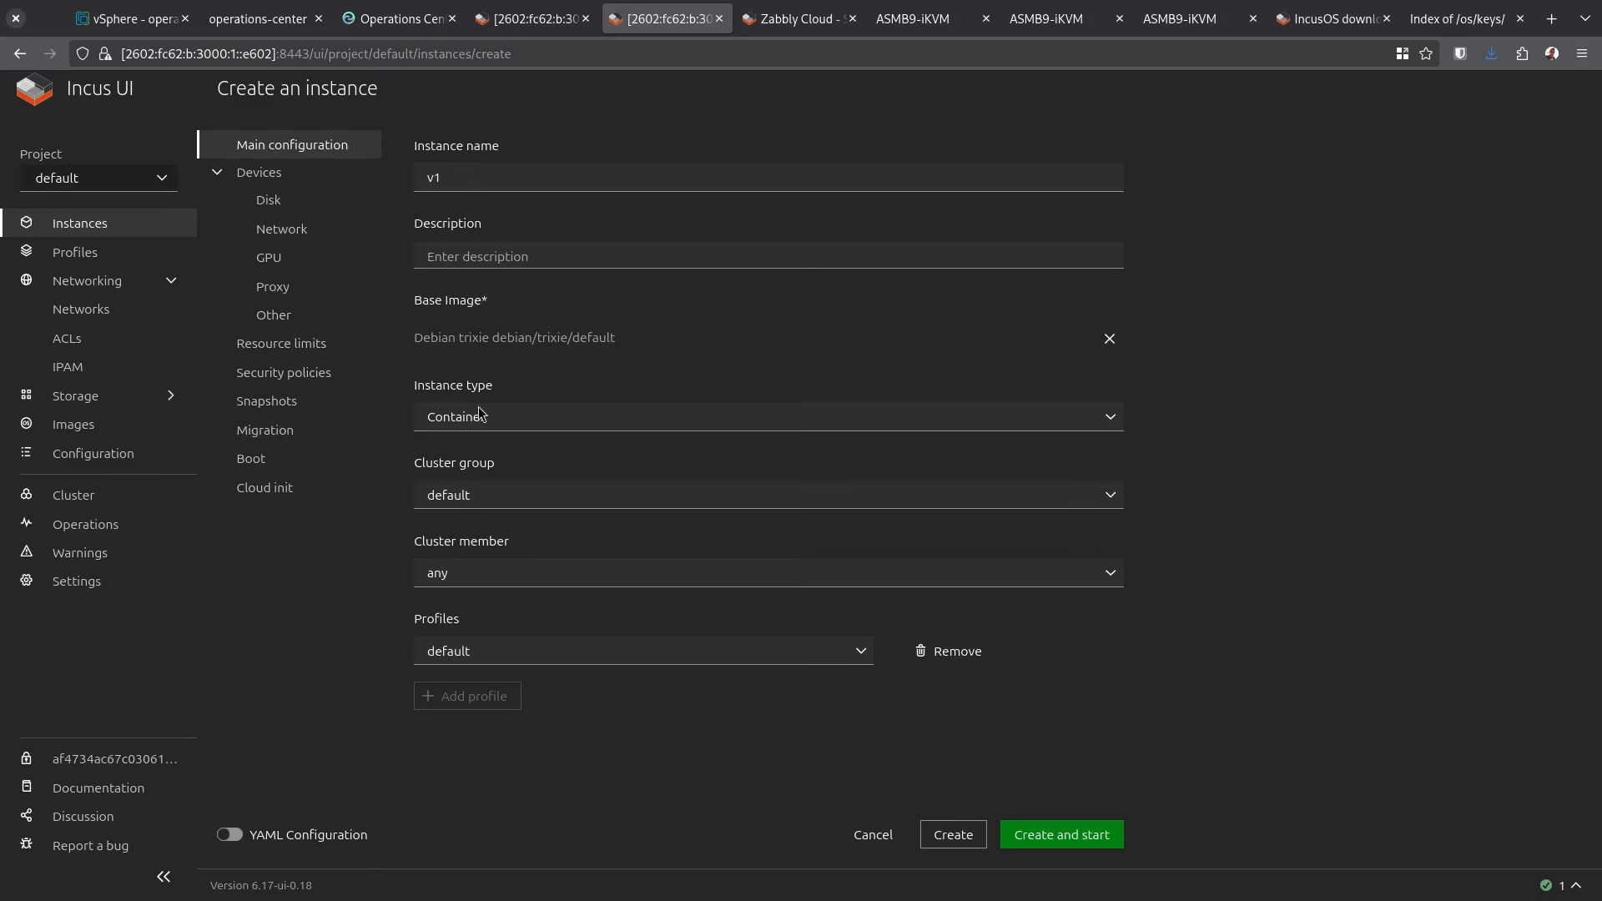
left_click(524, 433)
left_click(528, 476)
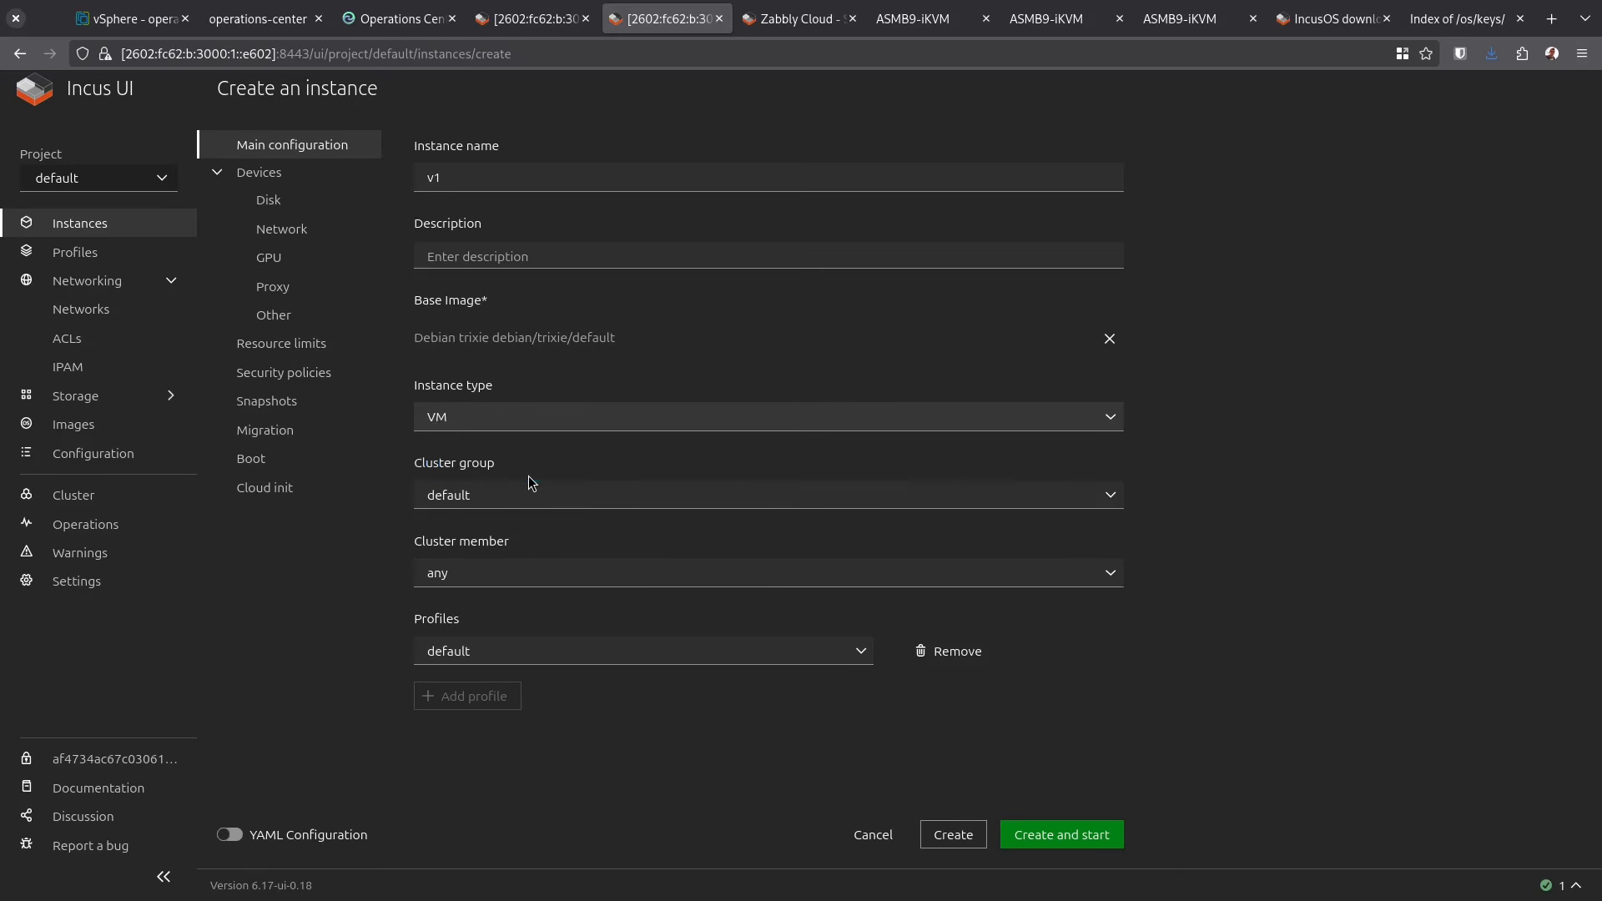
left_click(288, 230)
left_click(1061, 834)
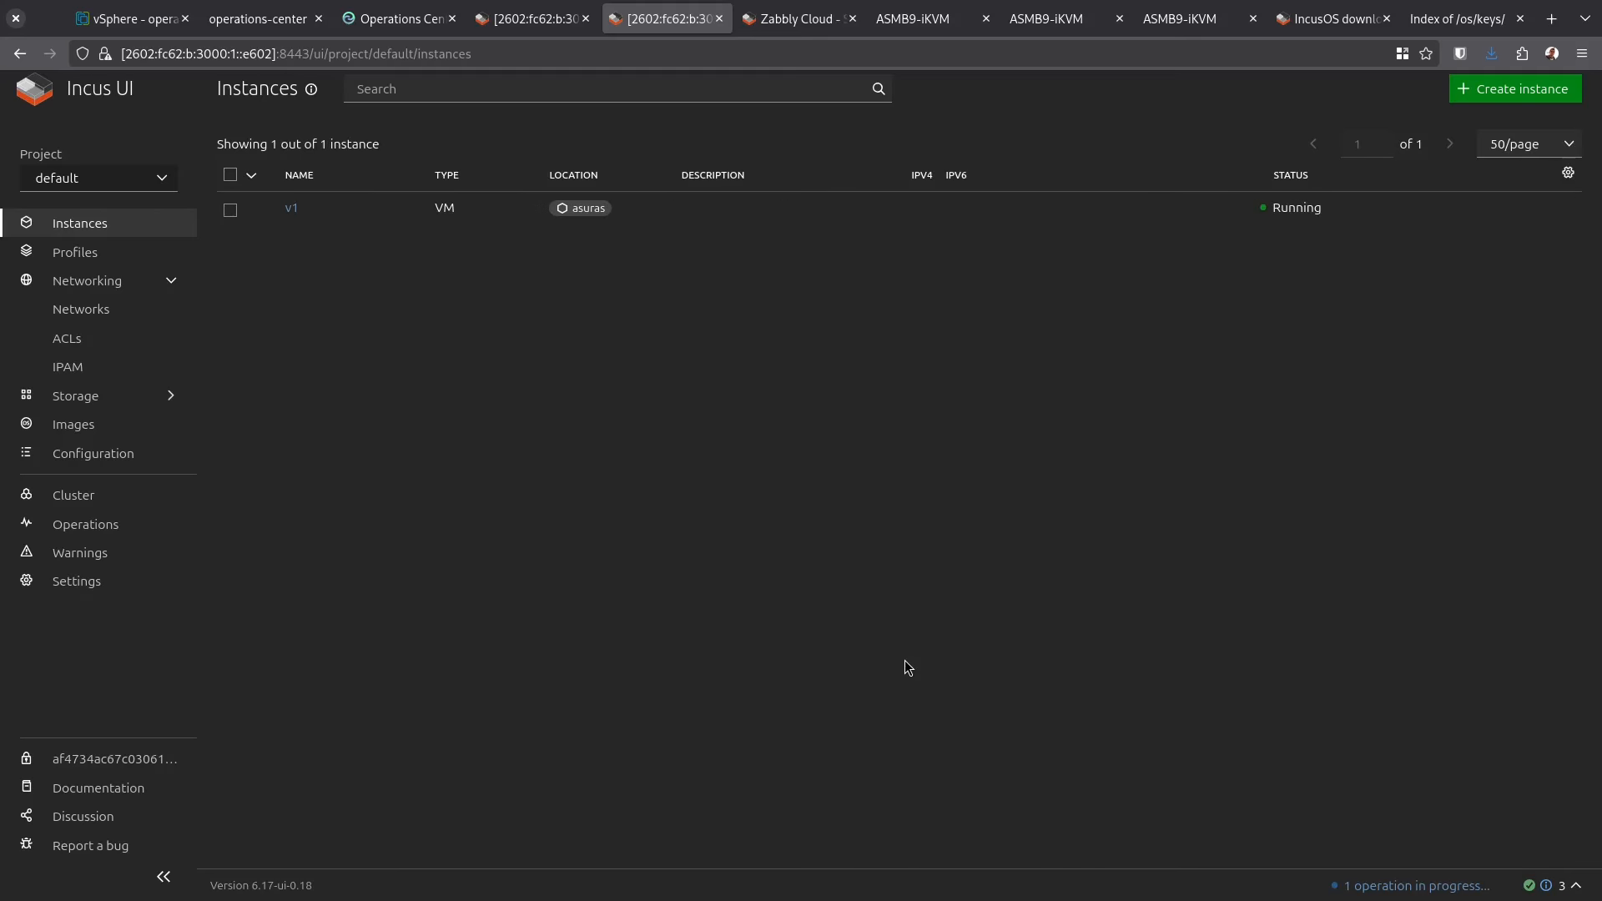
In v1's terminal run 'ip -4 a' and 'cat /proc/cpuinfo', then go to Operations Center's clusters
left_click(292, 210)
left_click(604, 153)
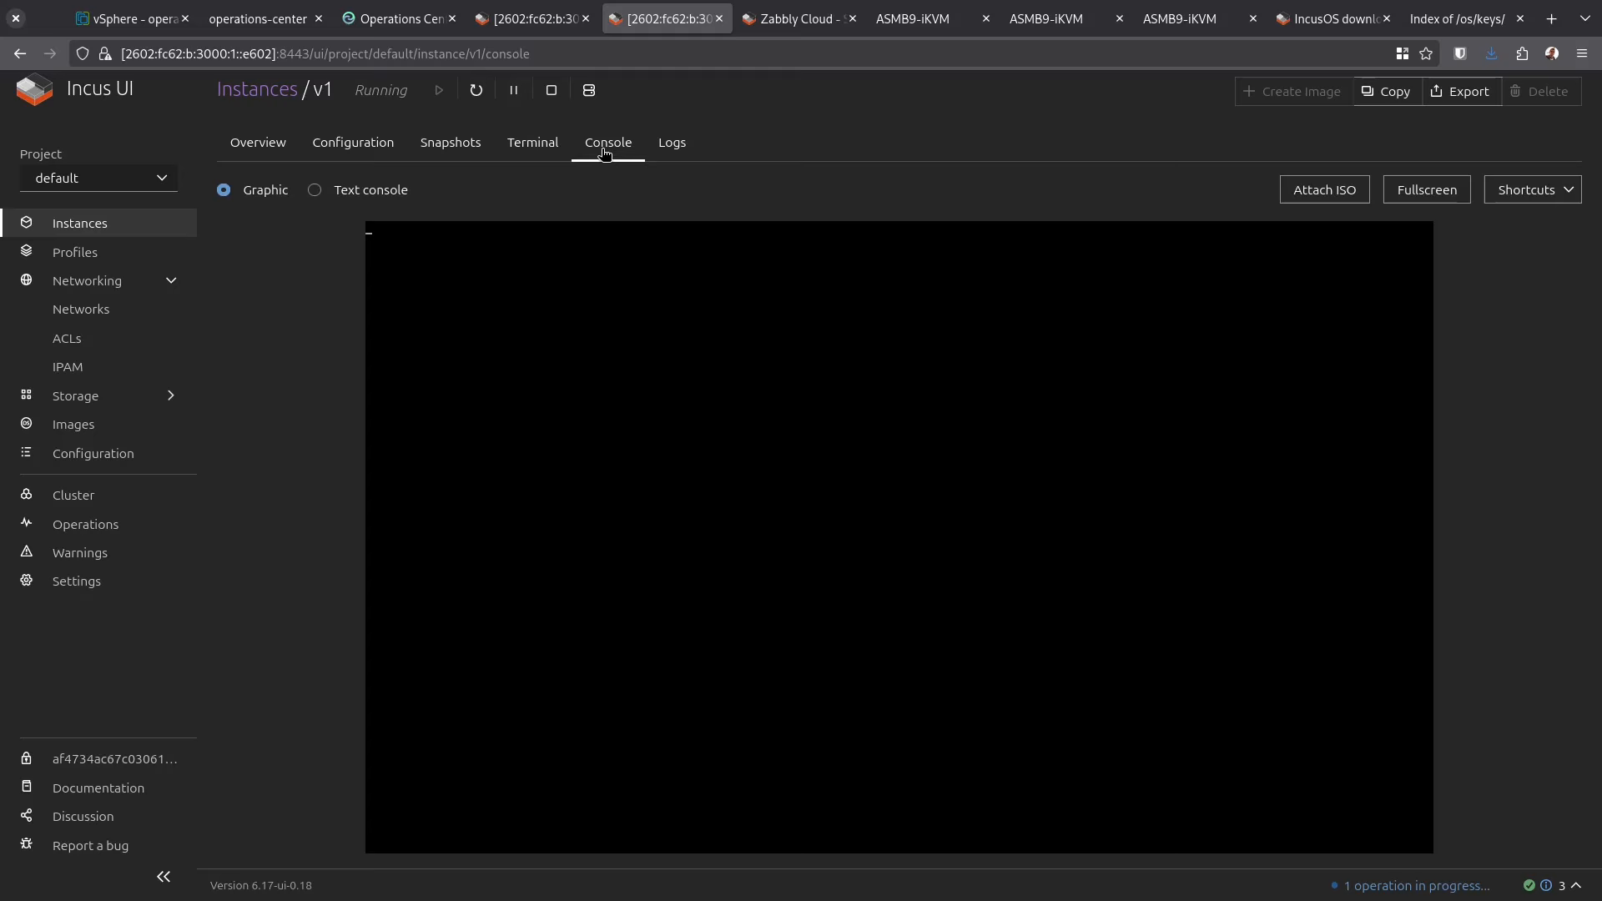
left_click(535, 144)
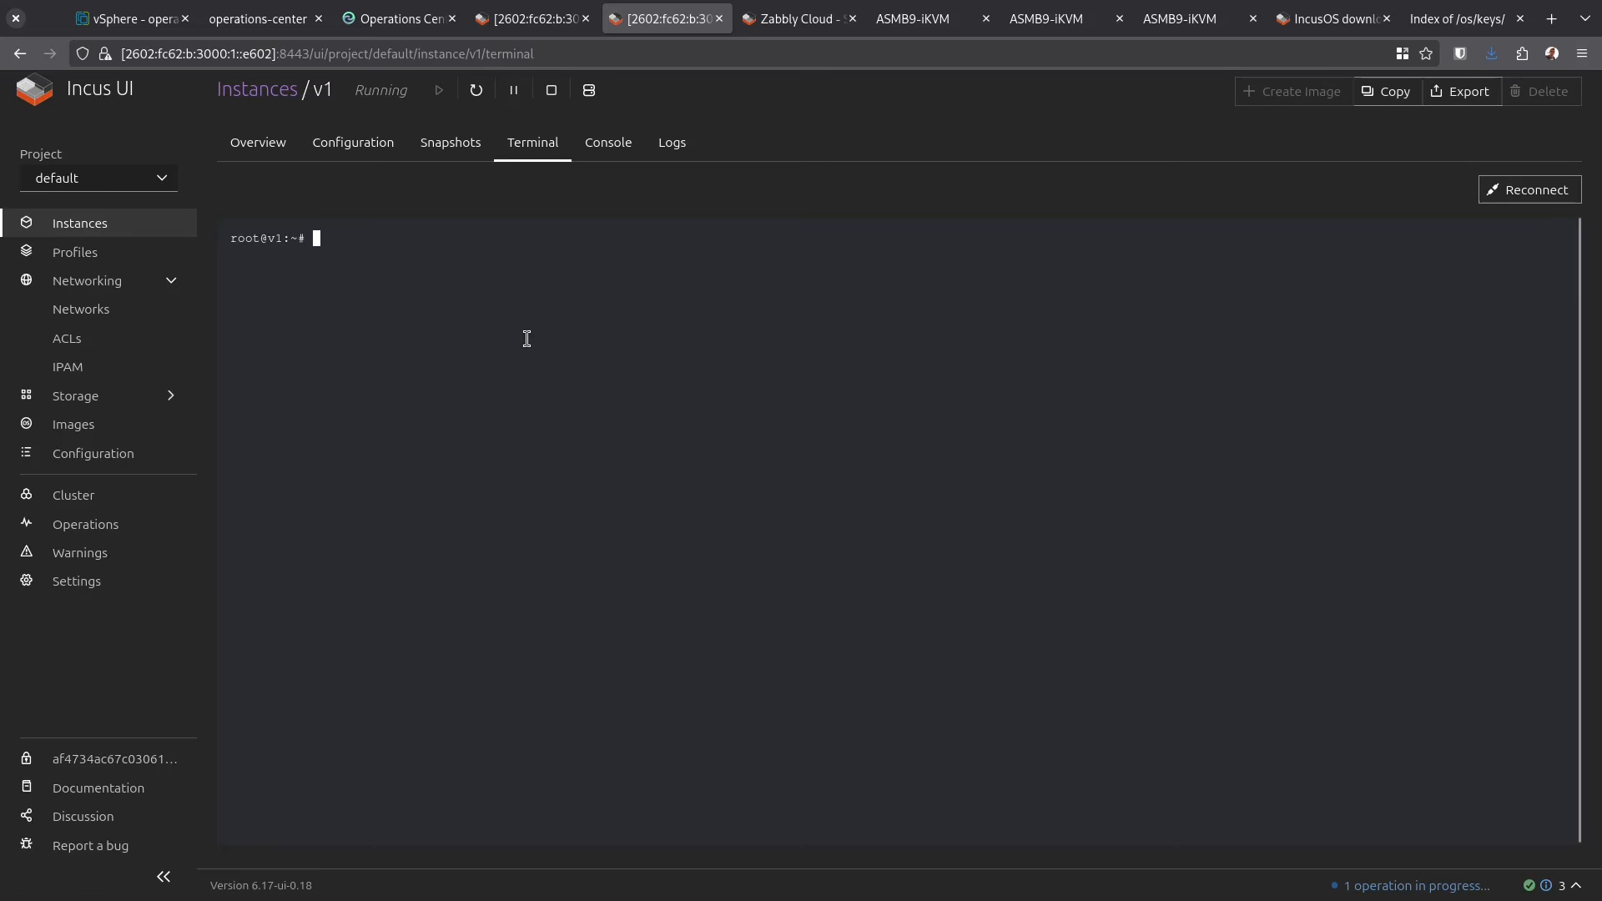
type("ip -4 a")
key("Return")
type("cat /proc/cpuinfo")
key("Return")
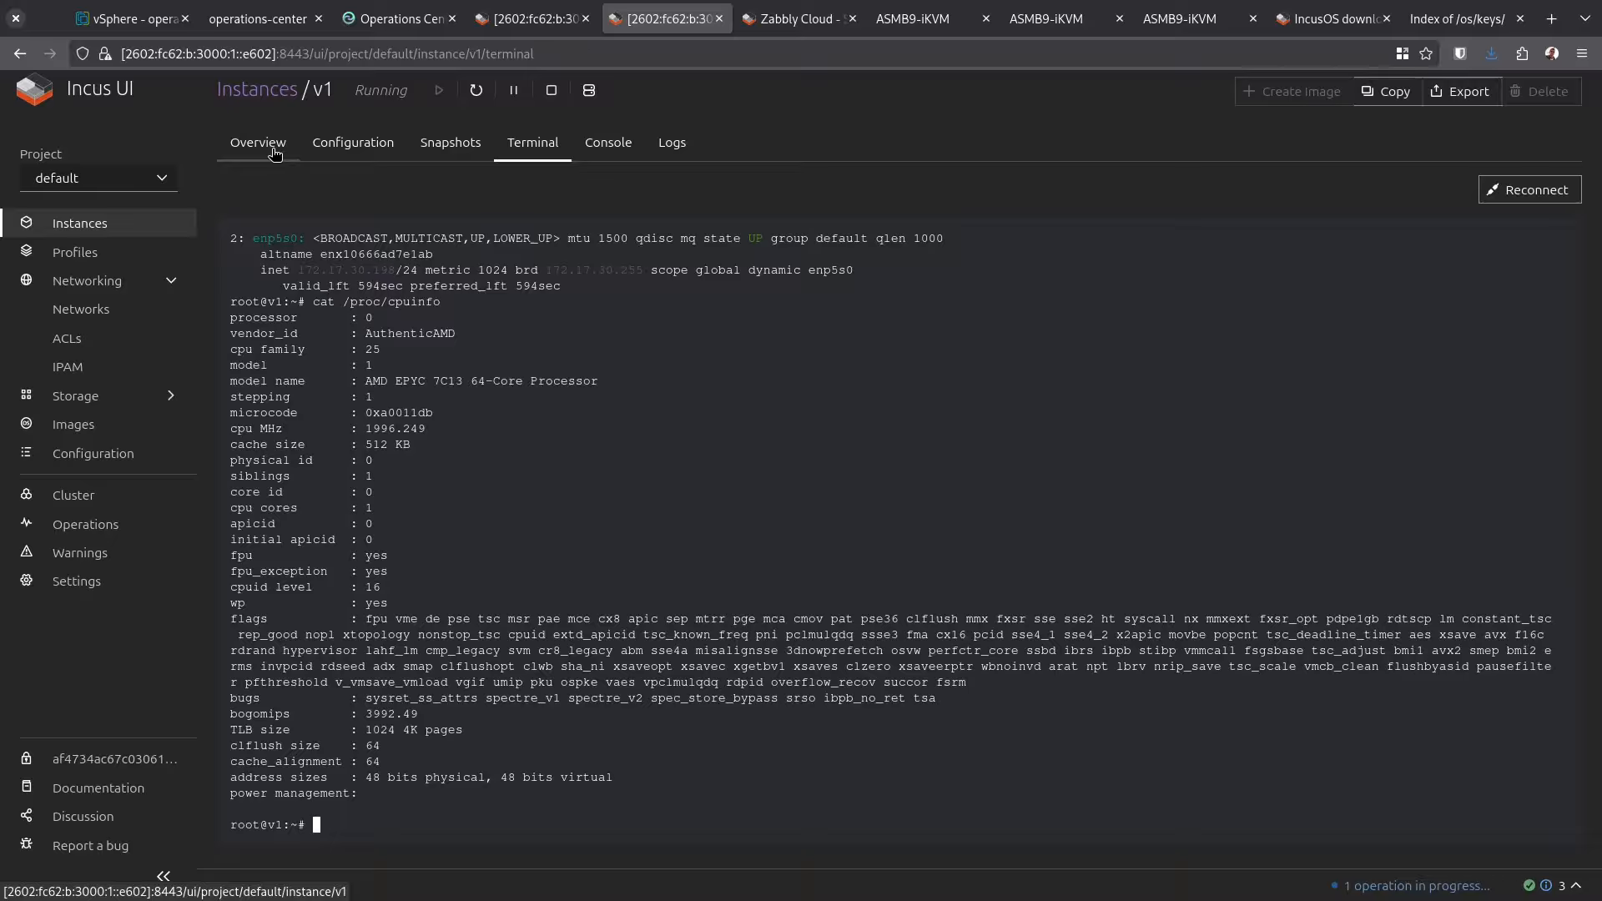
left_click(257, 89)
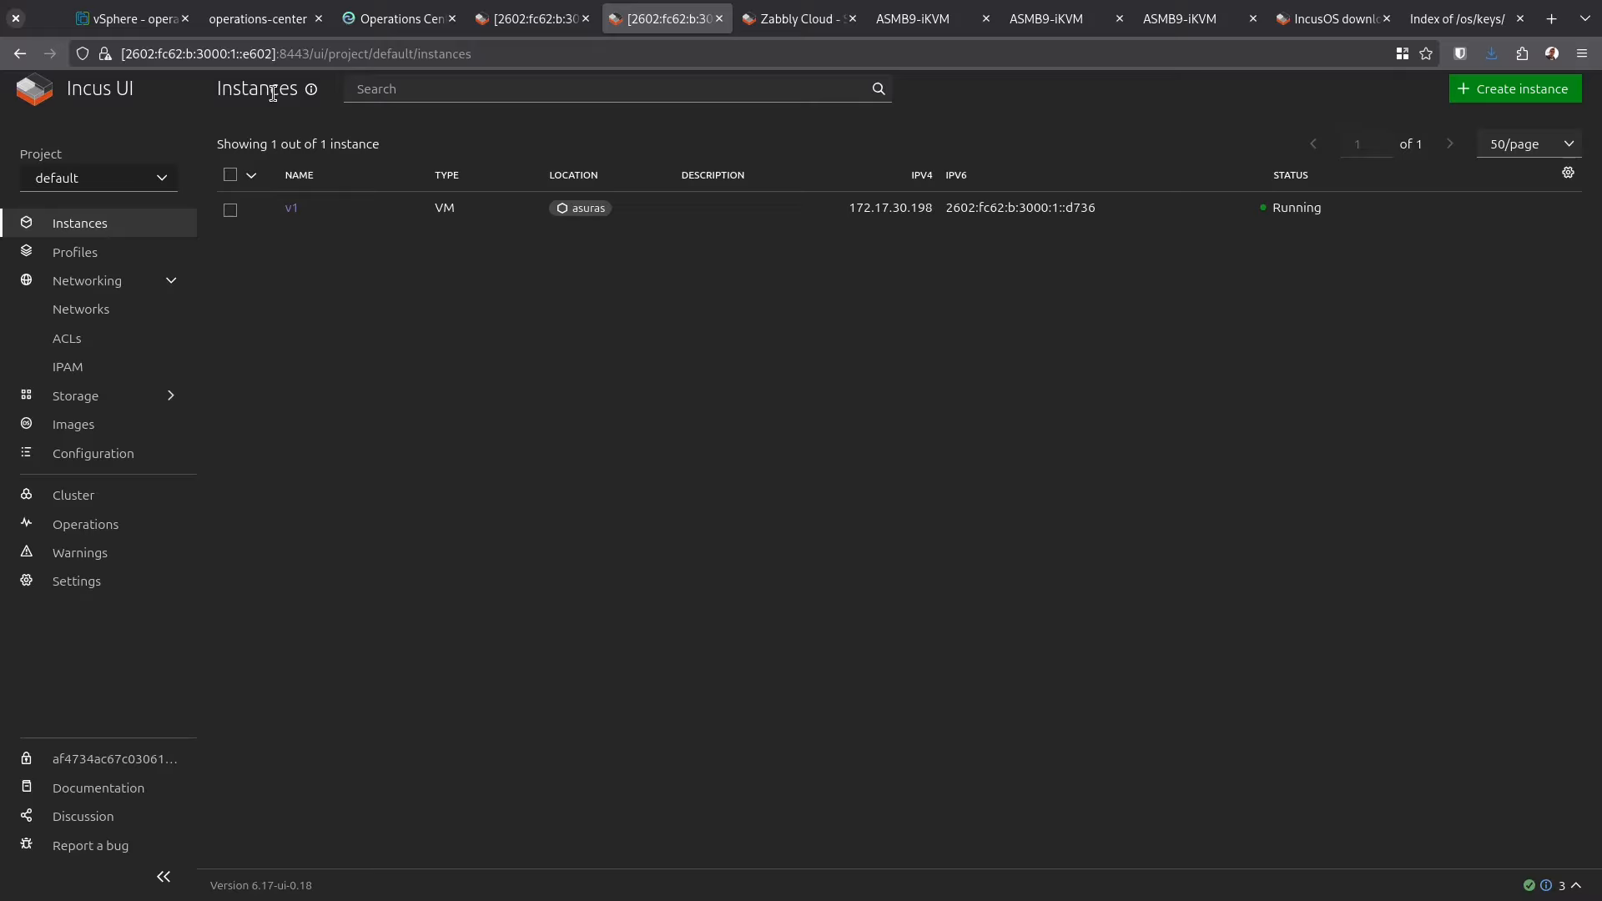
left_click(439, 17)
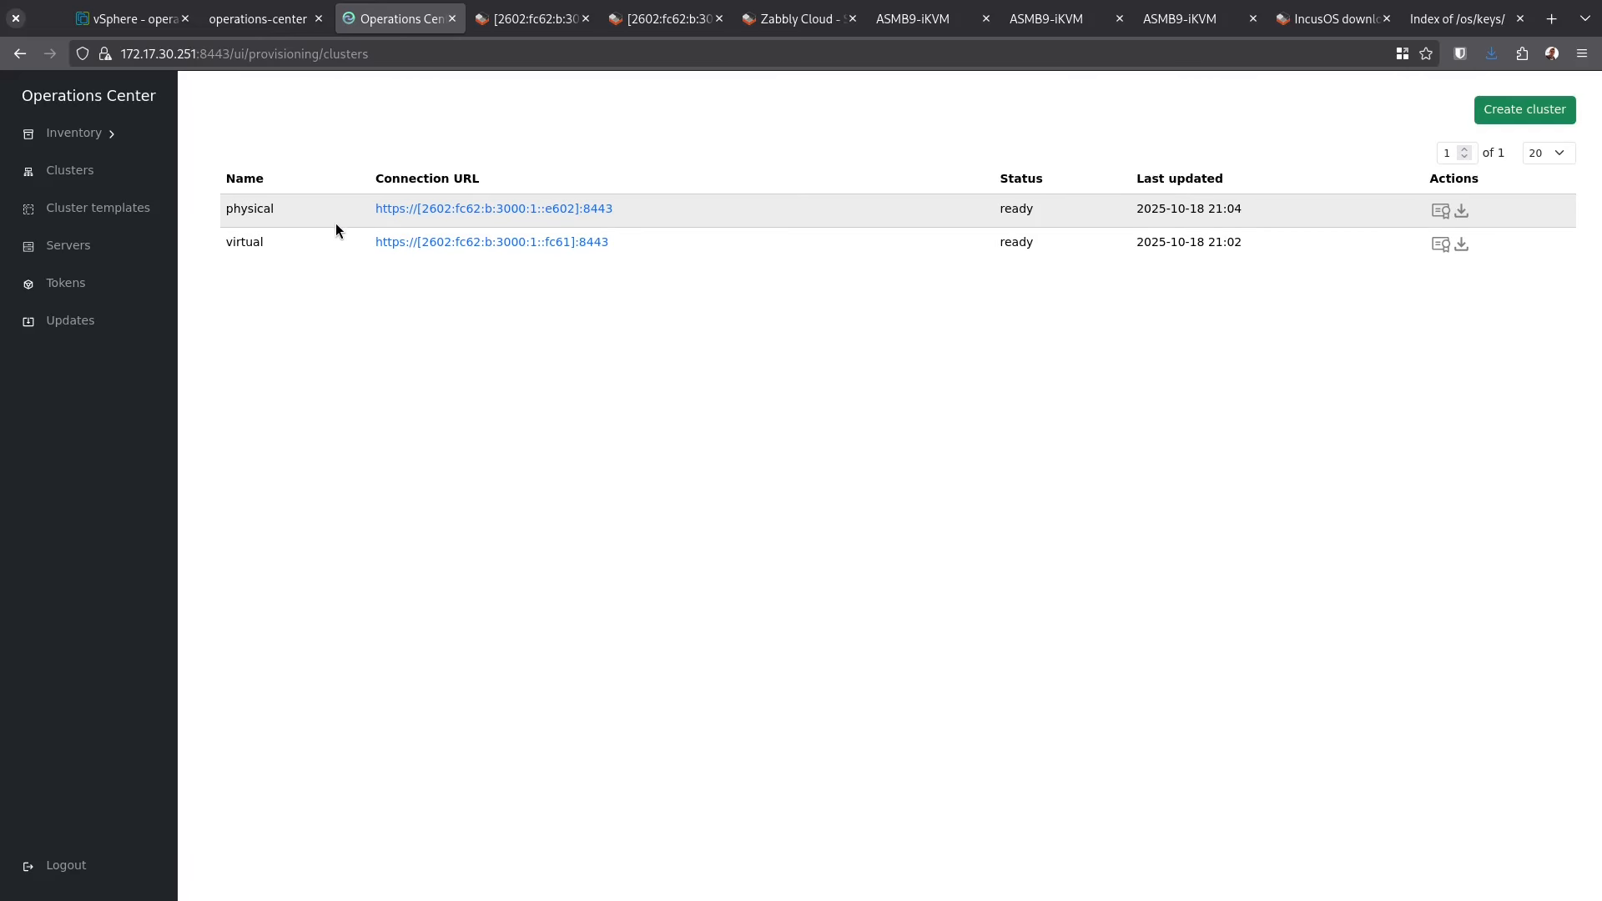
Open the image download form for the demo token under Operations Center Tokens
left_click(132, 18)
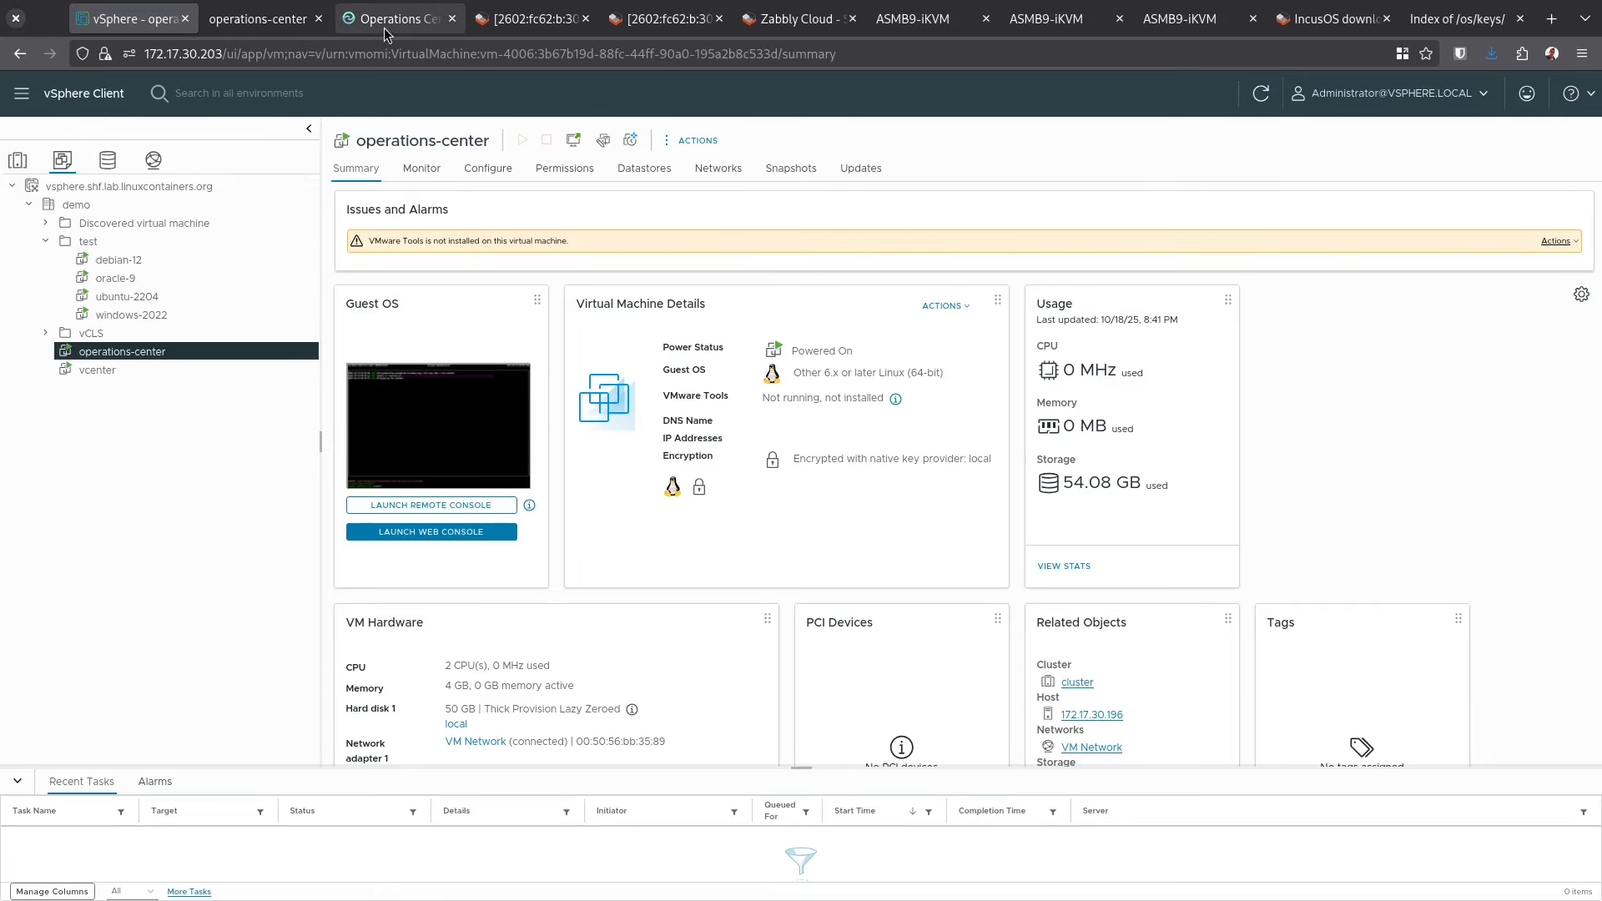
mouse_move(382, 29)
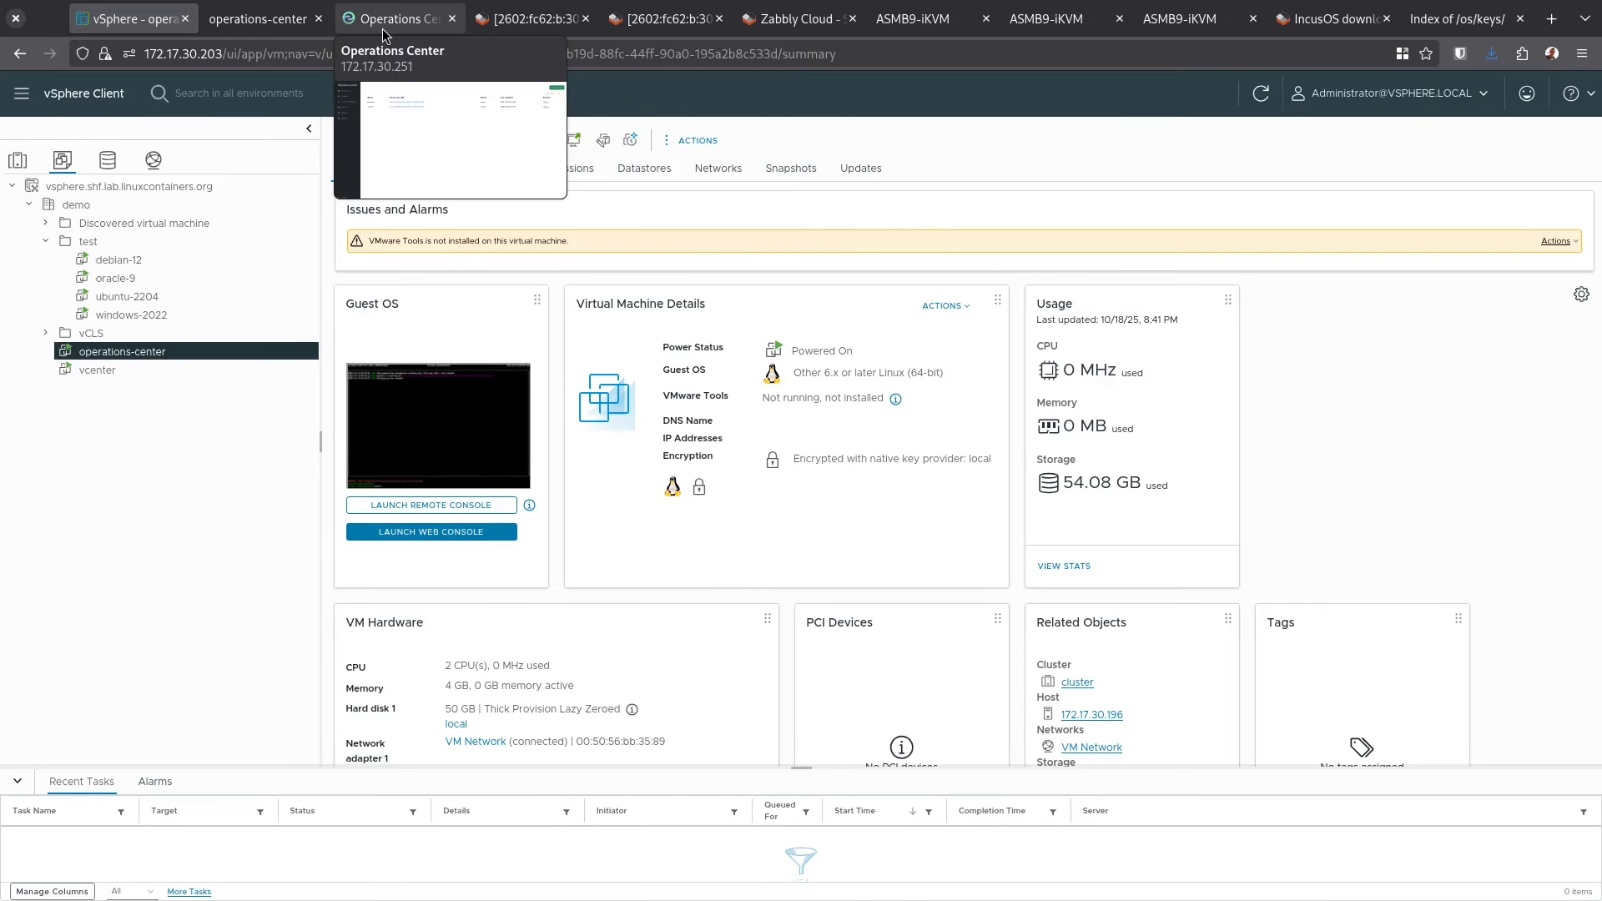
left_click(384, 27)
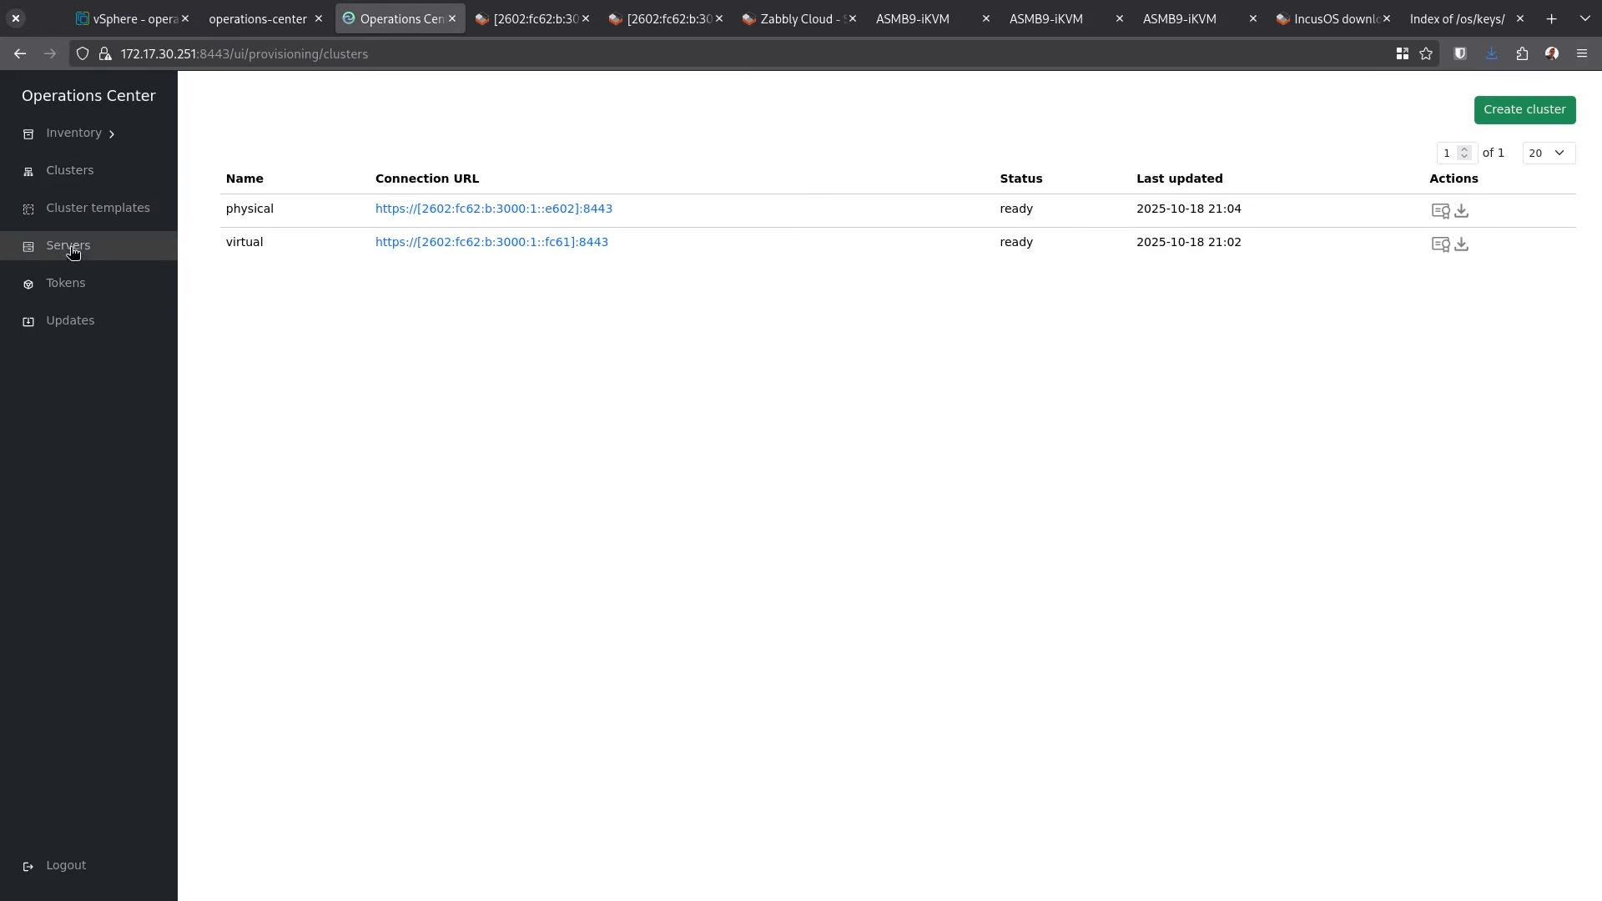
left_click(66, 283)
left_click(1461, 211)
Paste the certificate from migration-manager.txt into the Migration manager seed data field
key("alt+Tab")
double_click(776, 282)
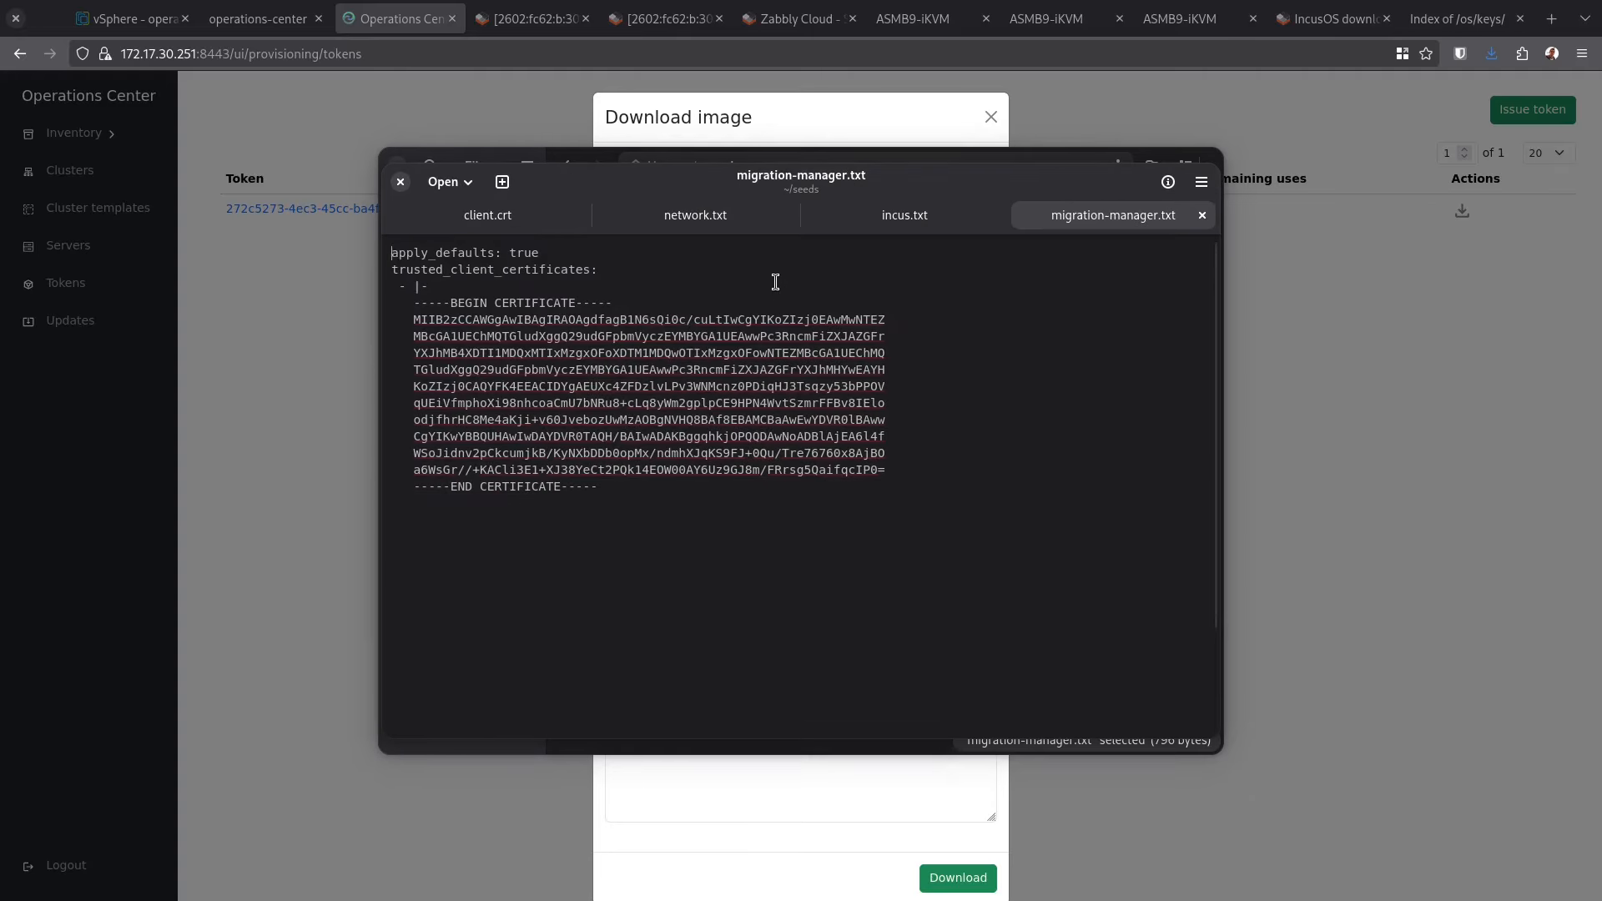
left_click(615, 390)
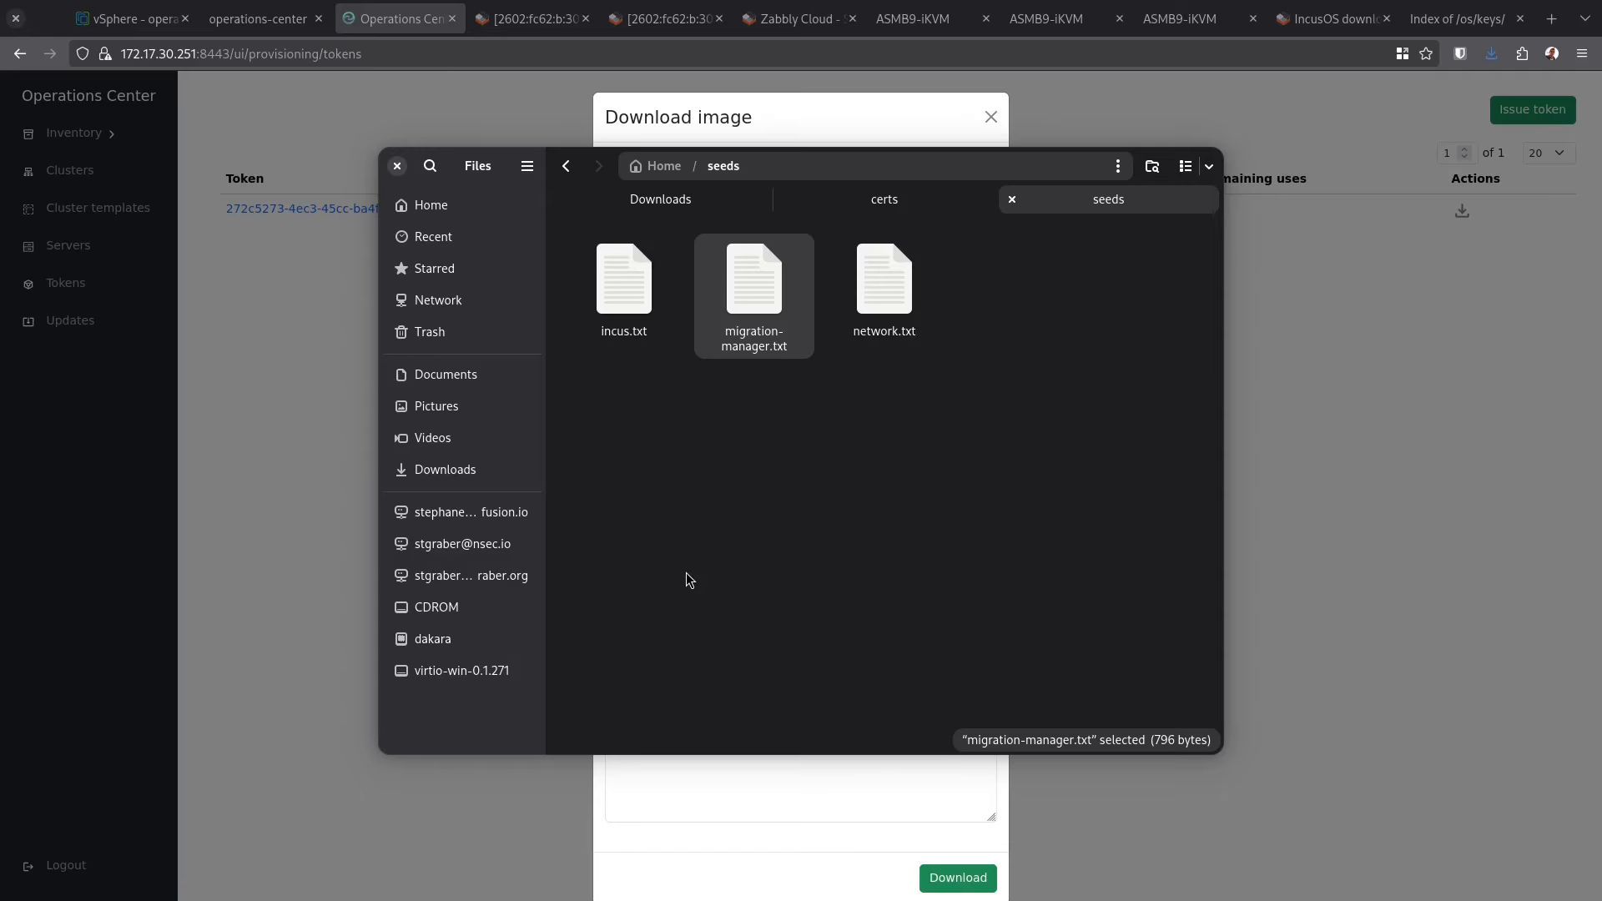
key("alt+Tab")
left_click(784, 590)
key("ctrl+v")
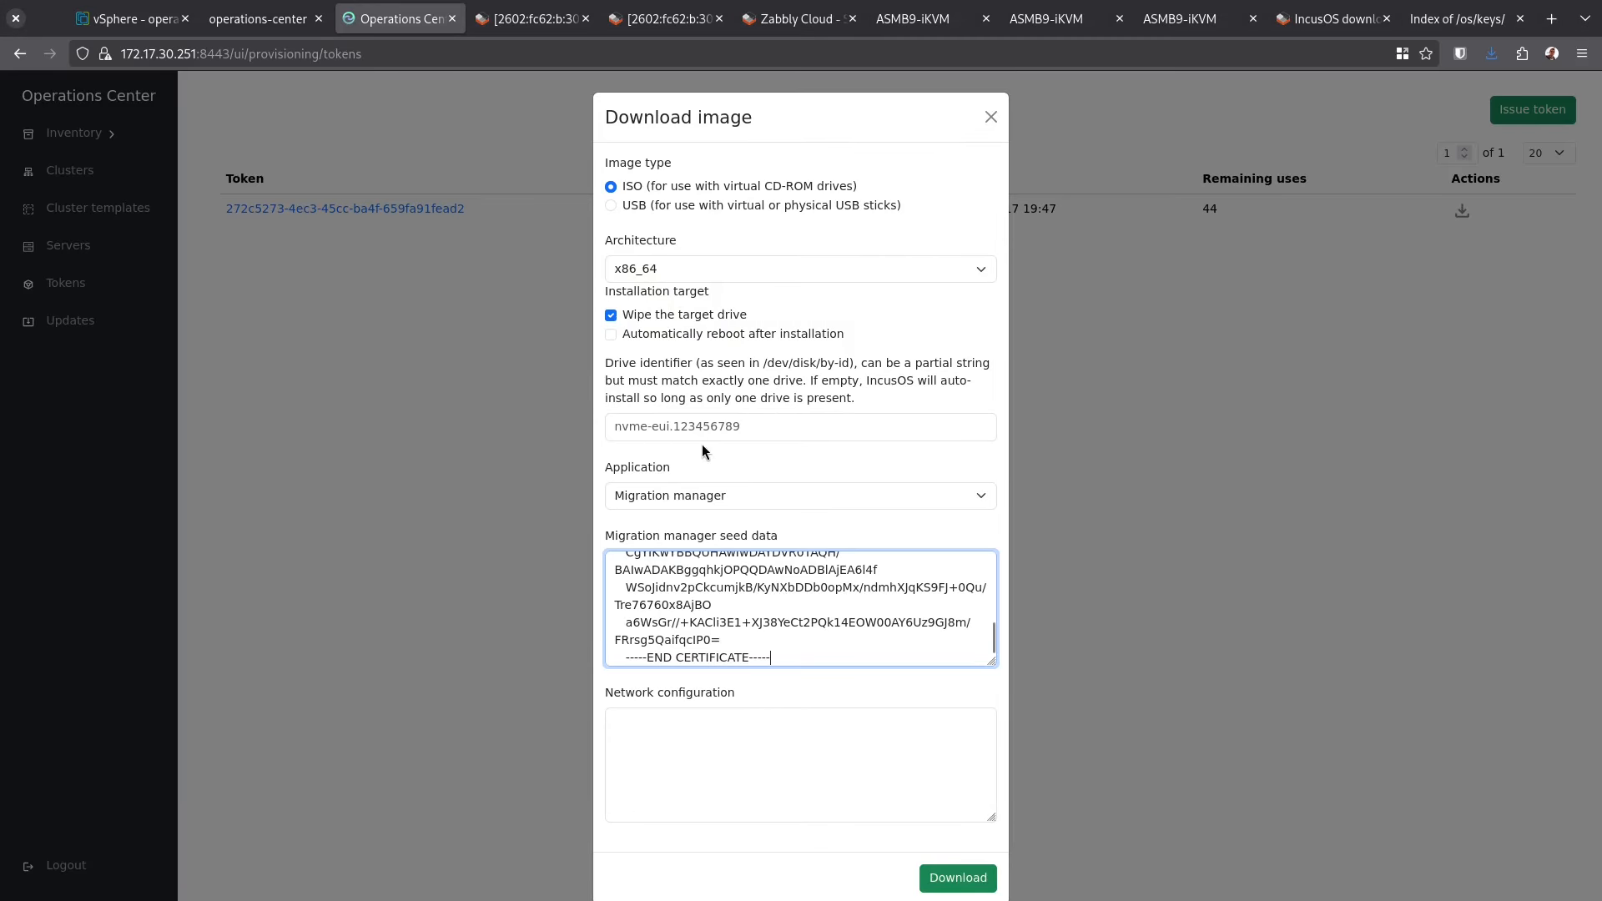
scroll(709, 450, "down", 2)
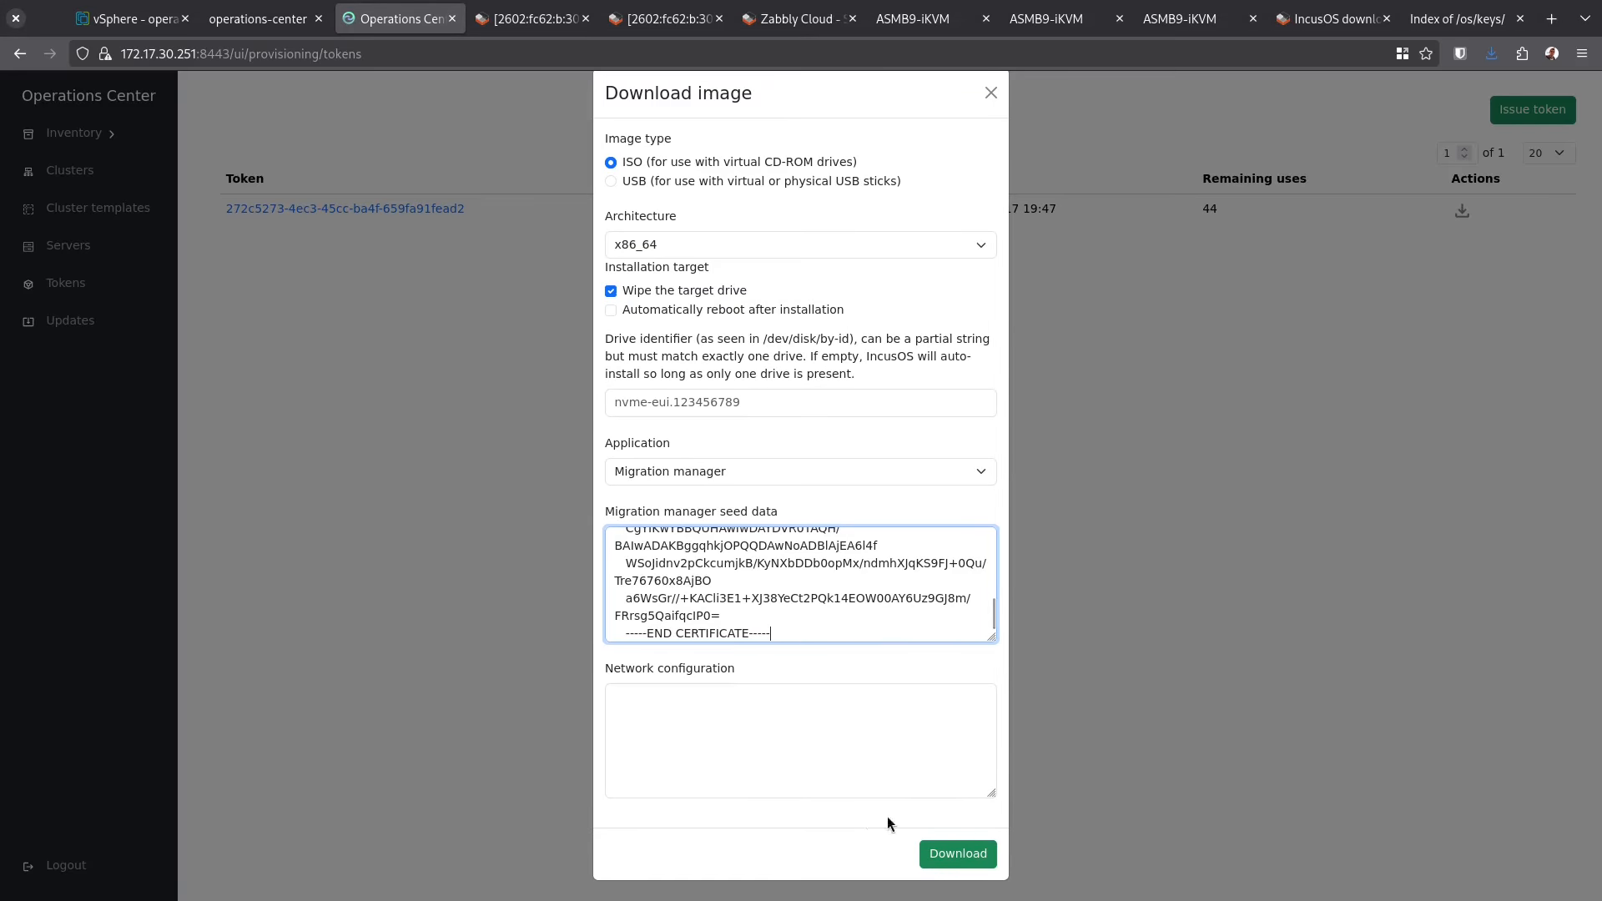
Permanently empty the Downloads folder, then download the Migration manager ISO
key("alt+Tab")
left_click(733, 499)
key("ctrl+a")
key("shift+Delete")
key("Return")
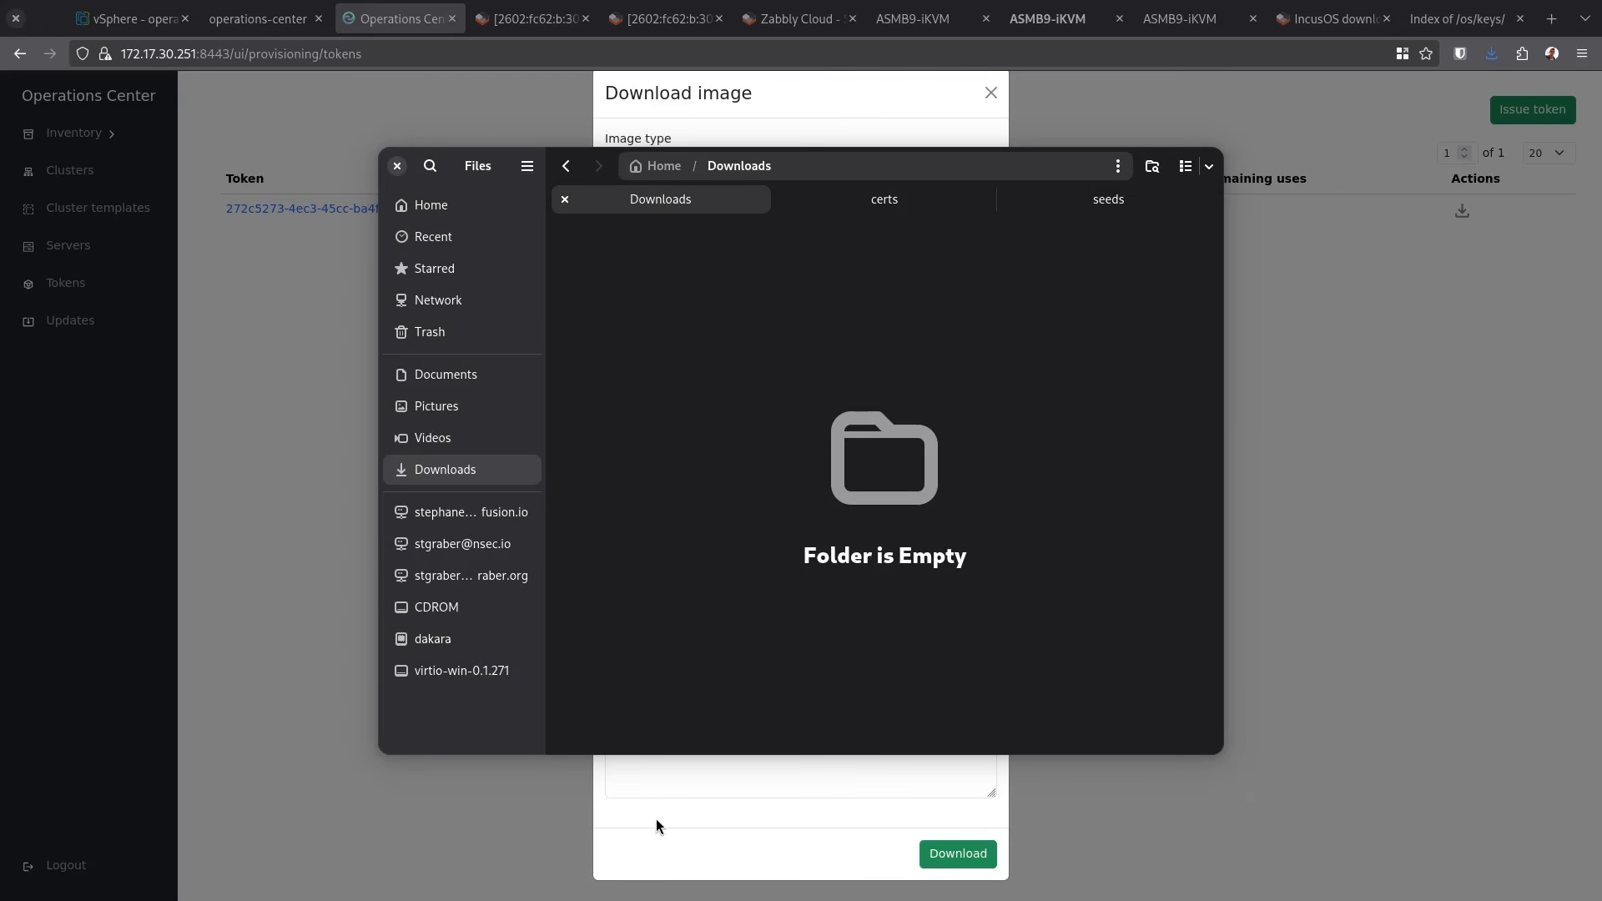
left_click(758, 830)
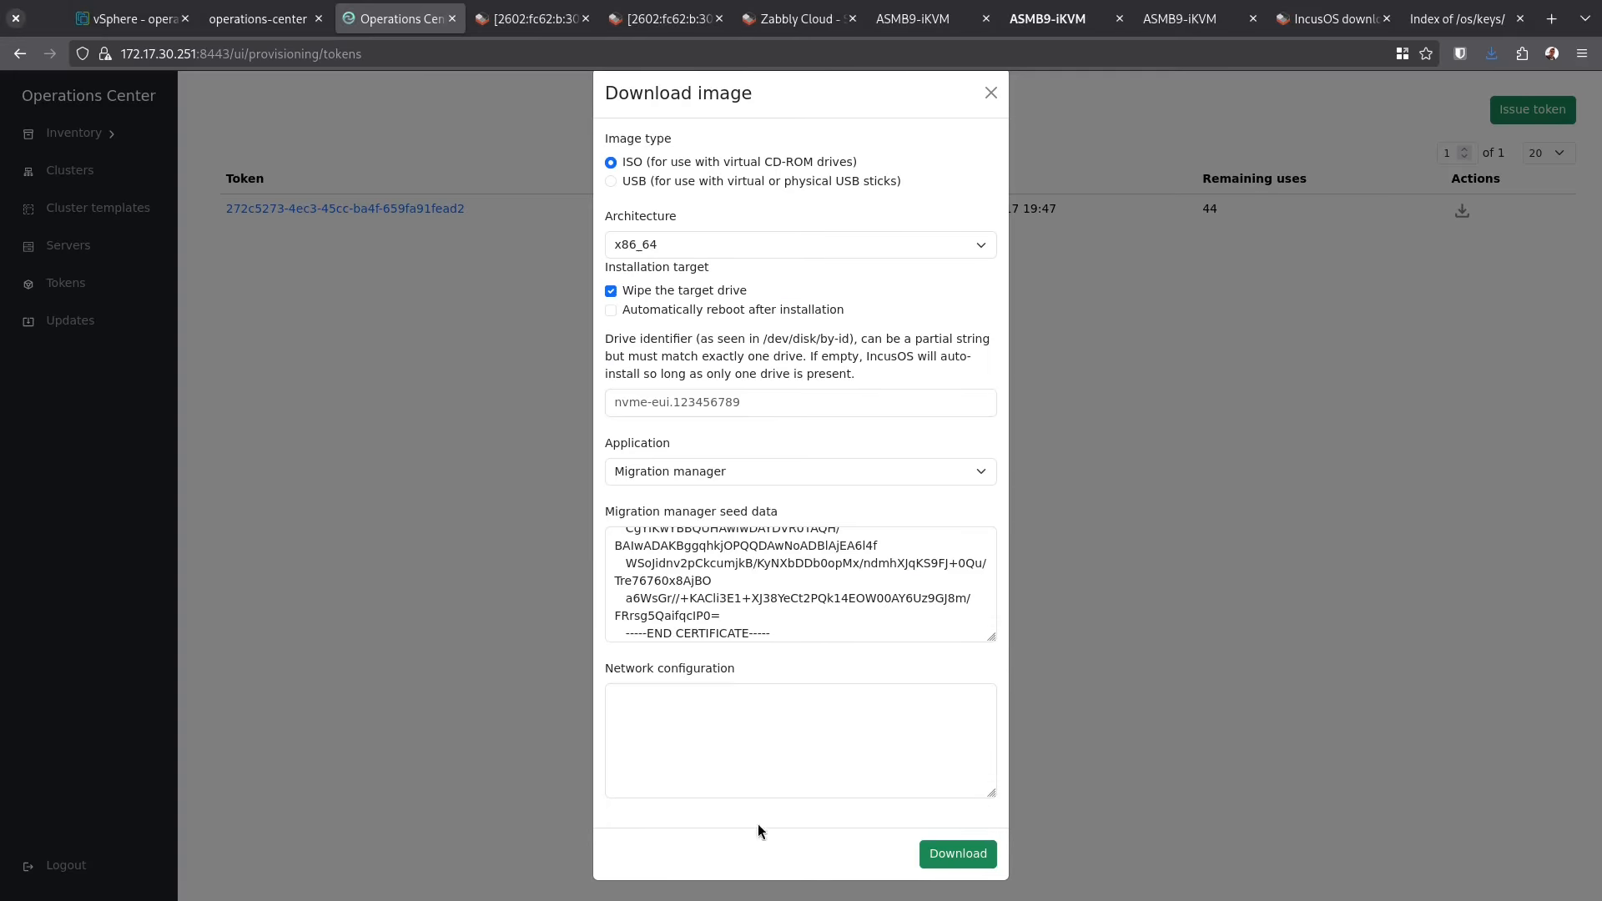
left_click(958, 854)
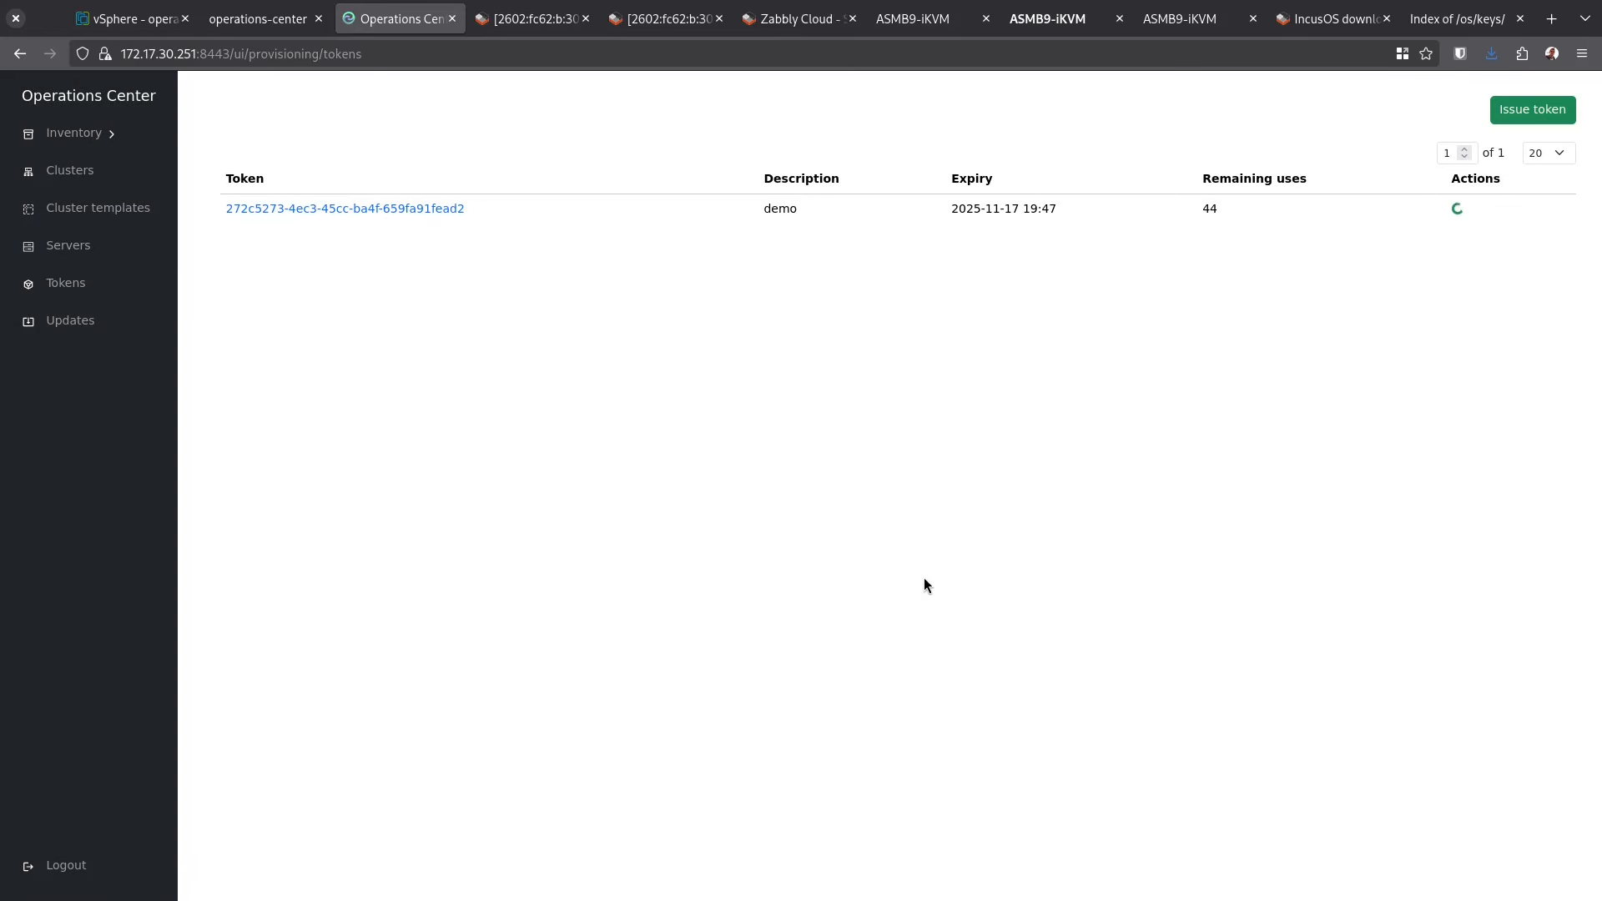
Name the new instance migration-manager and choose a custom ISO file to upload
left_click(665, 18)
left_click(653, 182)
type("migration-manager")
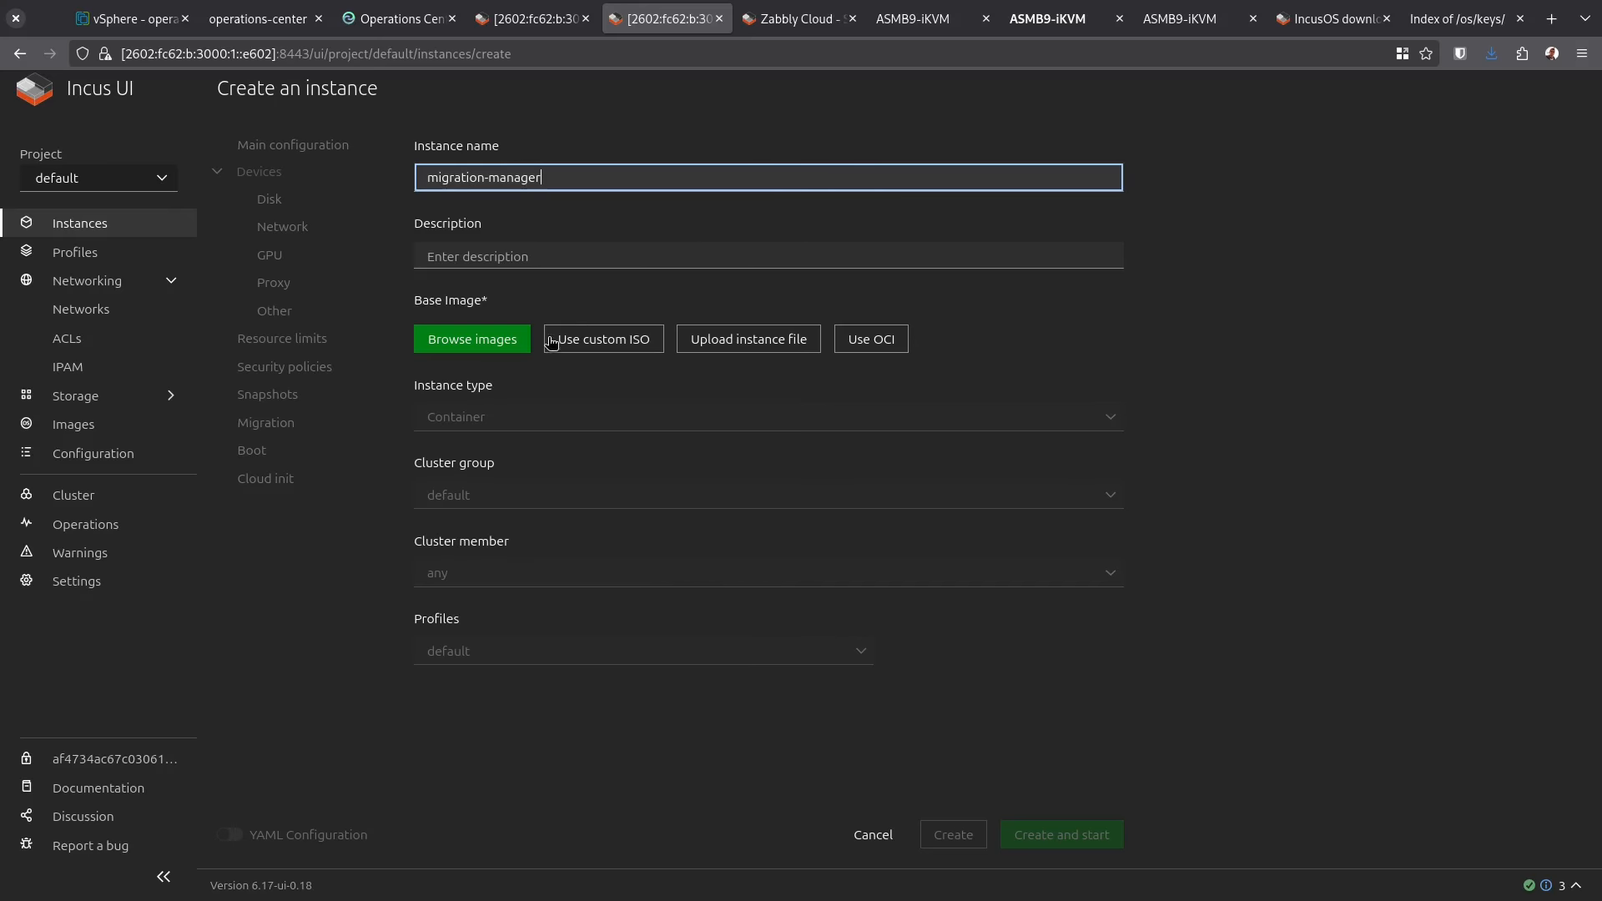
left_click(601, 346)
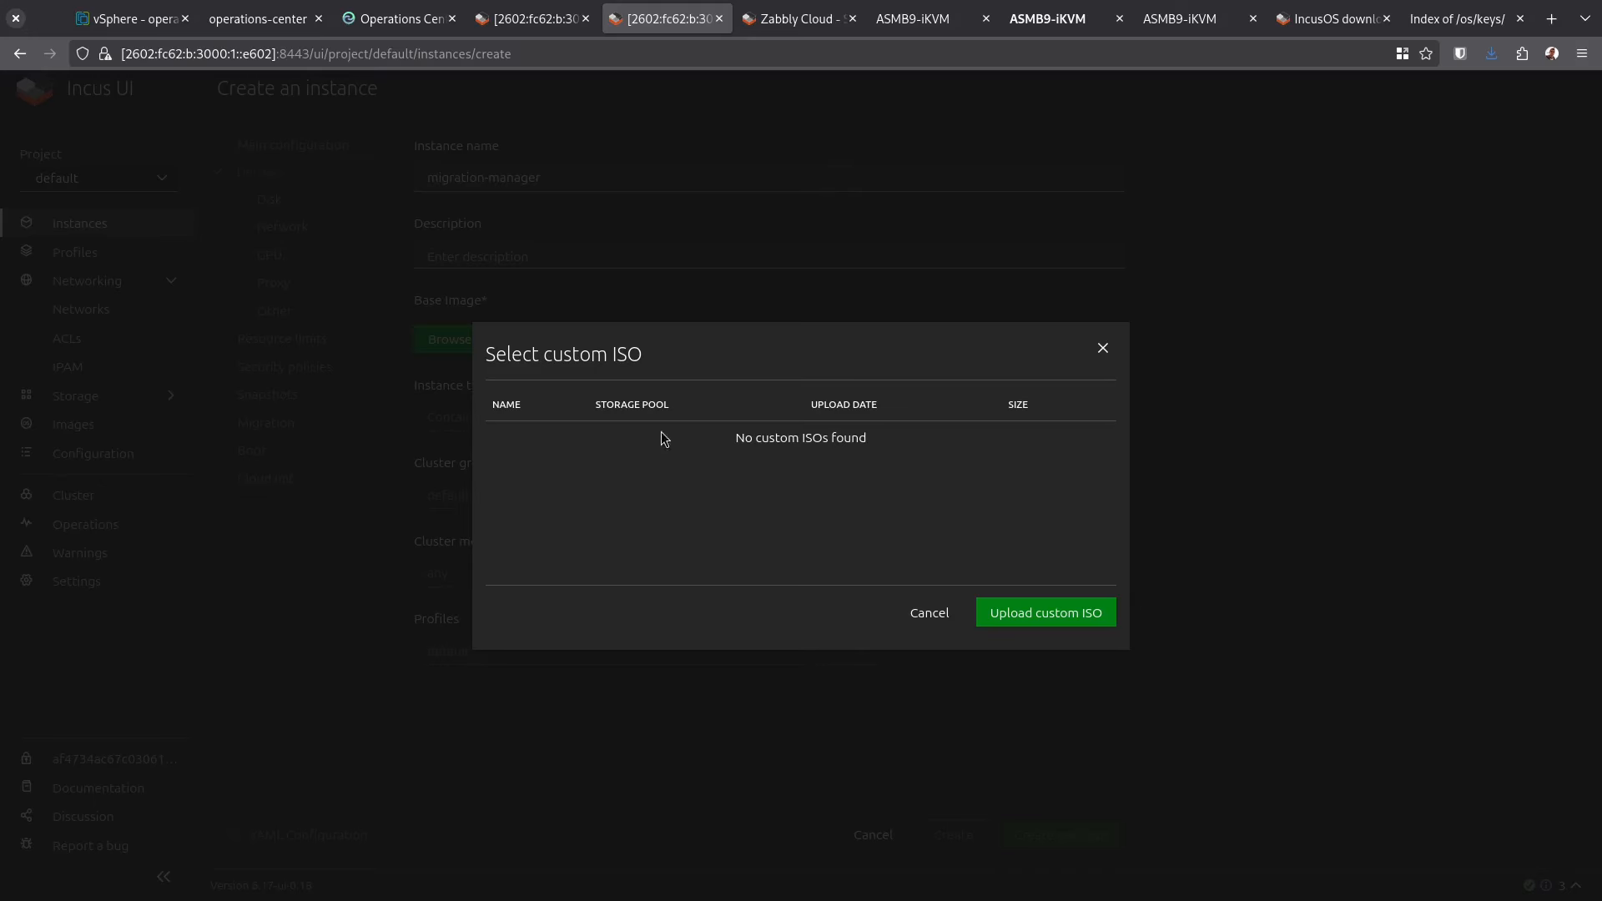
left_click(1024, 612)
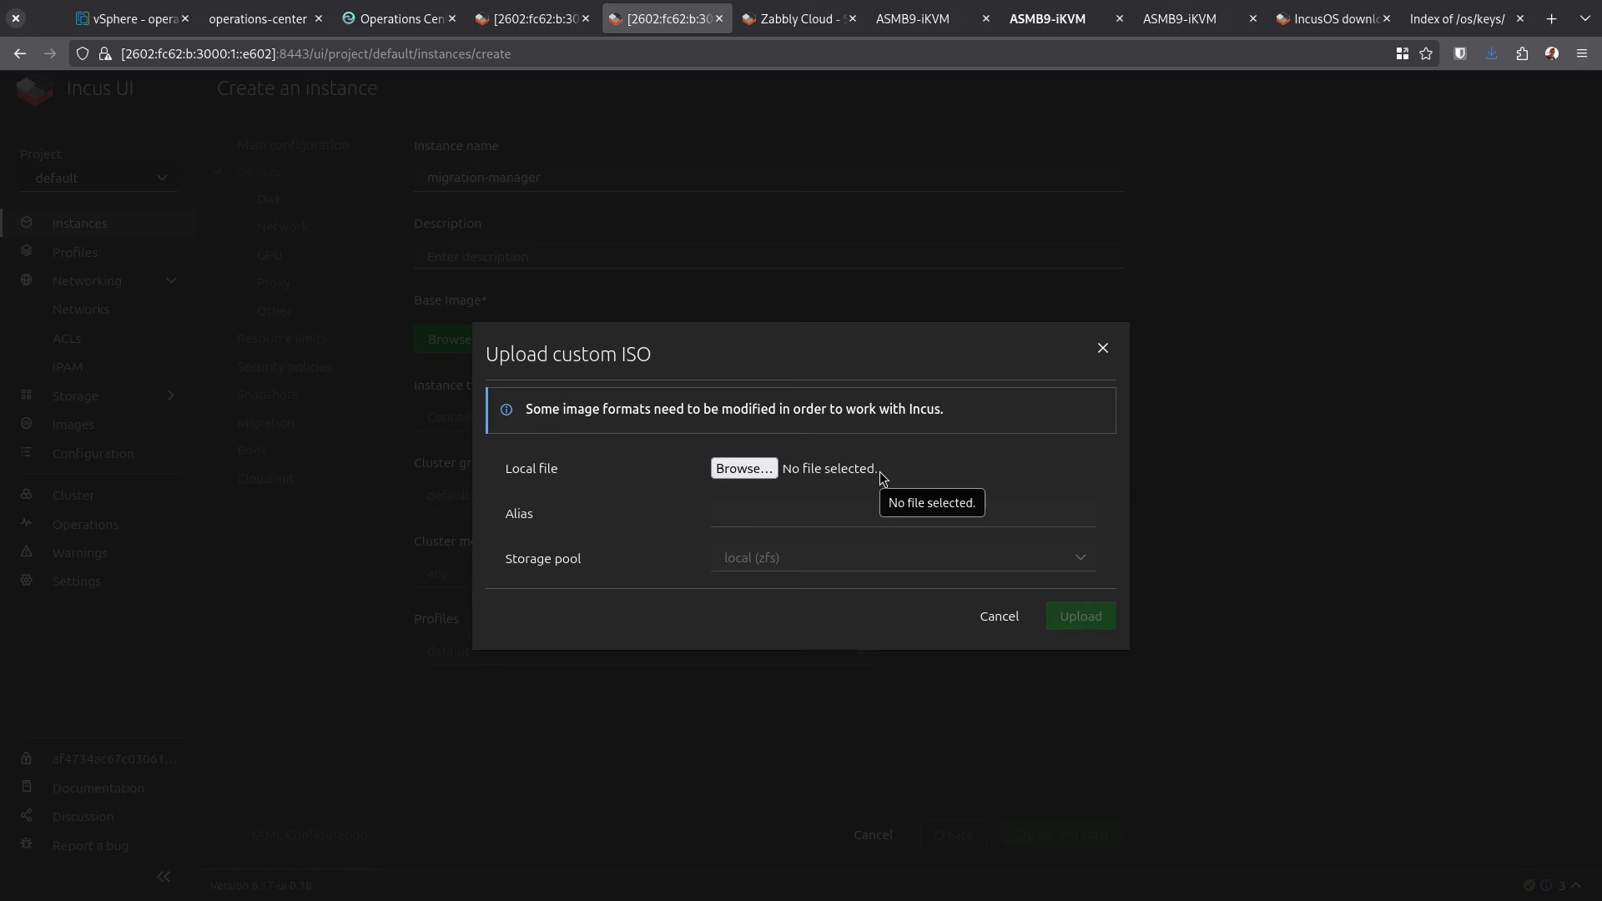
left_click(379, 9)
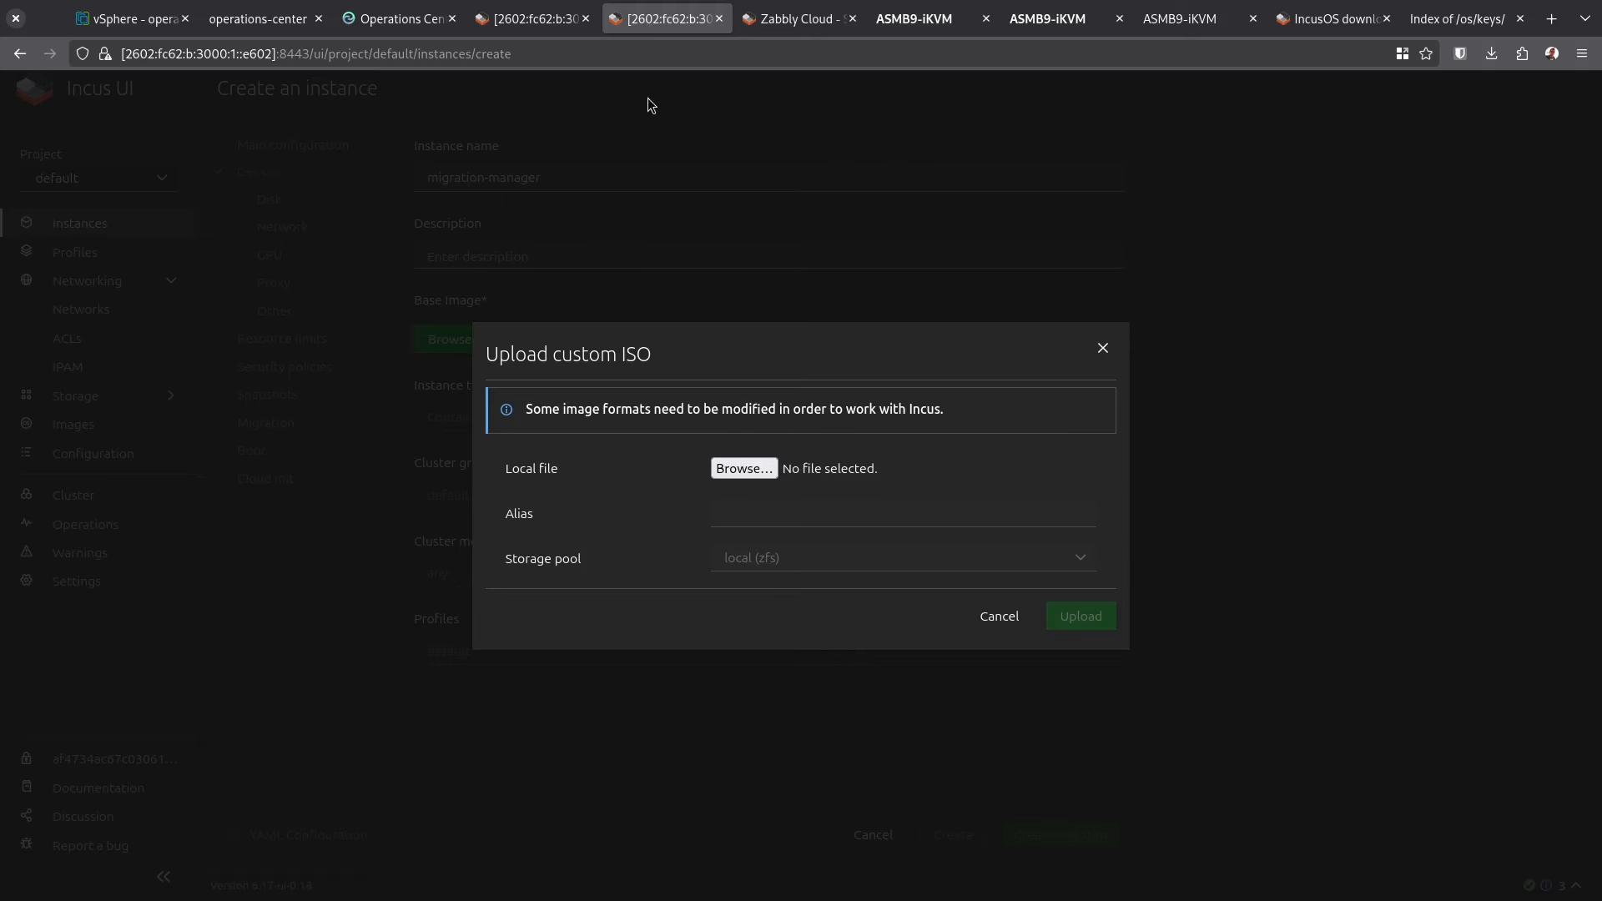
left_click(743, 468)
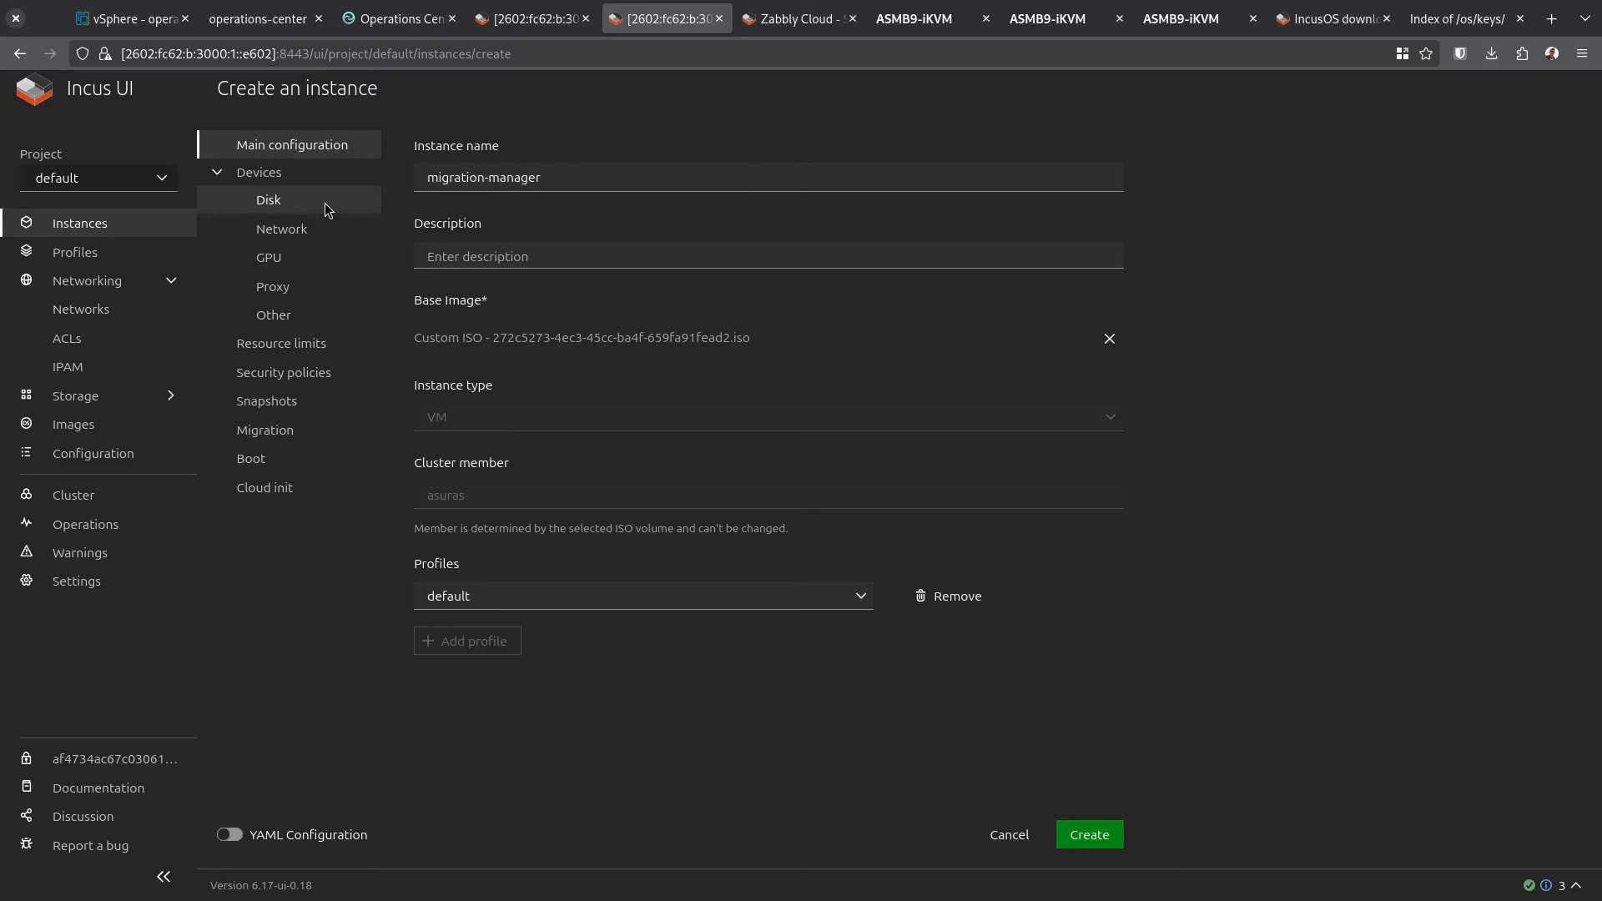
Override the root disk size to 50 GiB
left_click(325, 204)
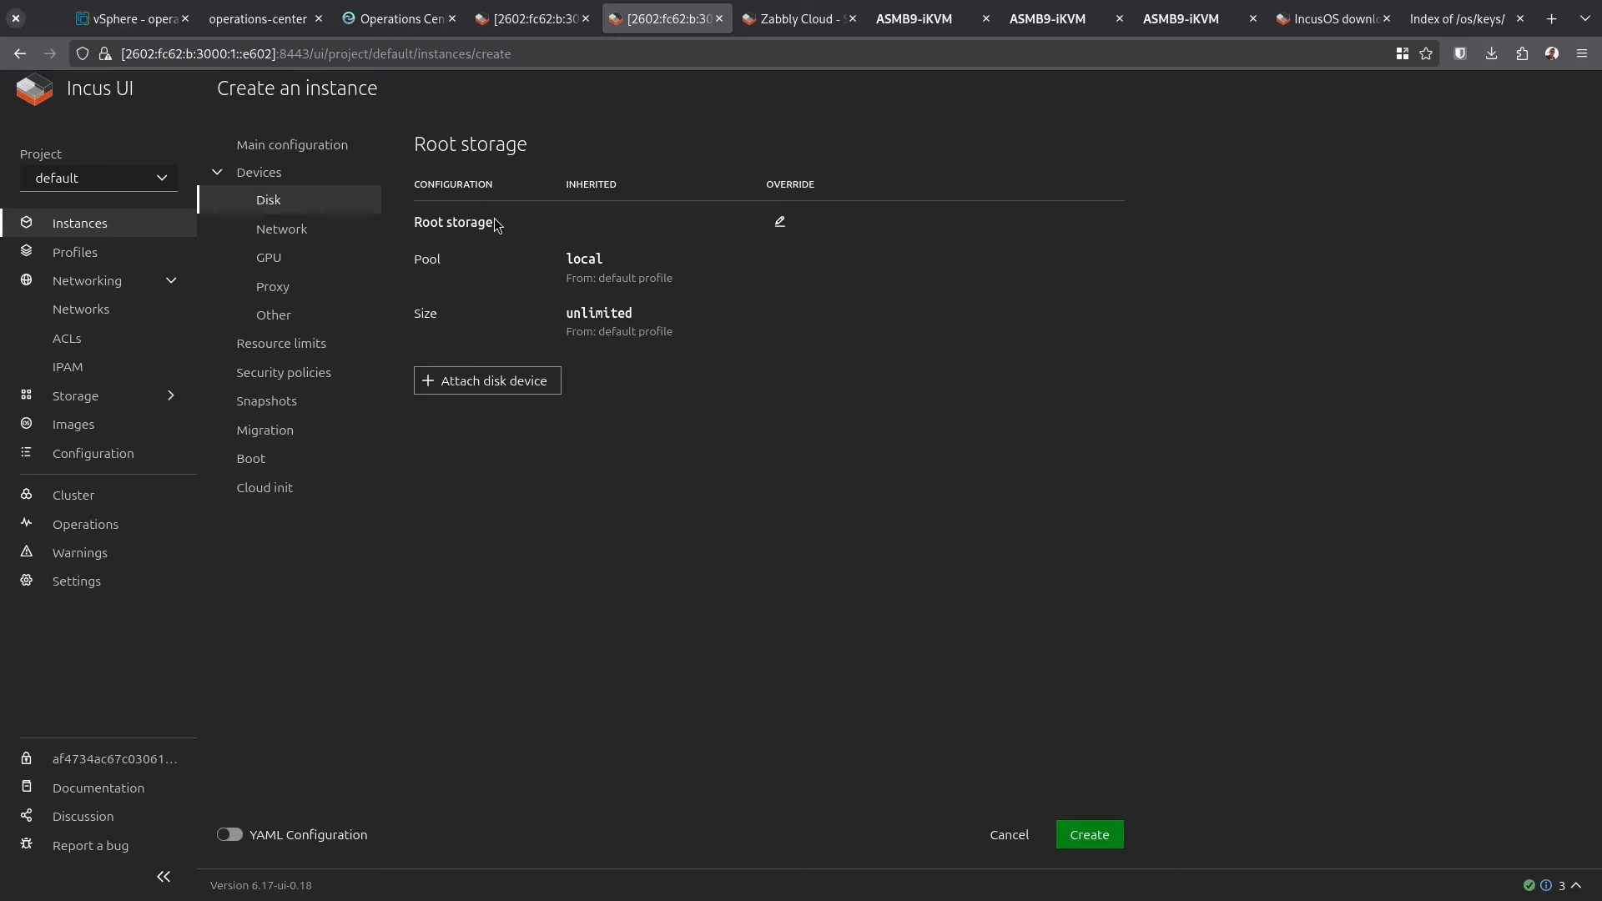
left_click(779, 221)
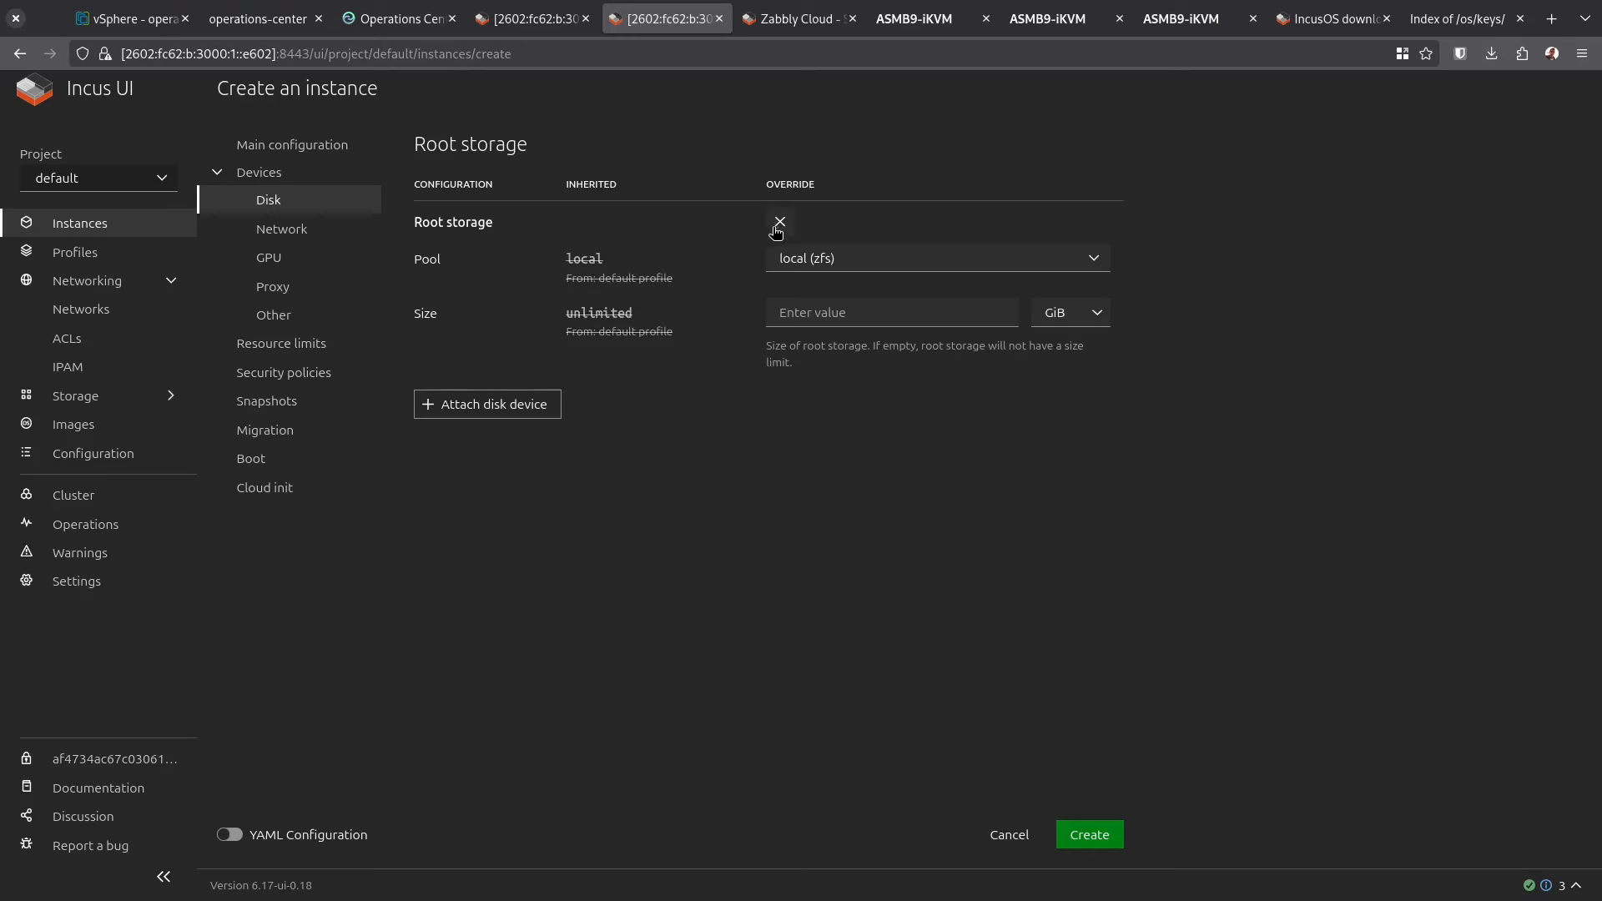
left_click(816, 313)
type("50")
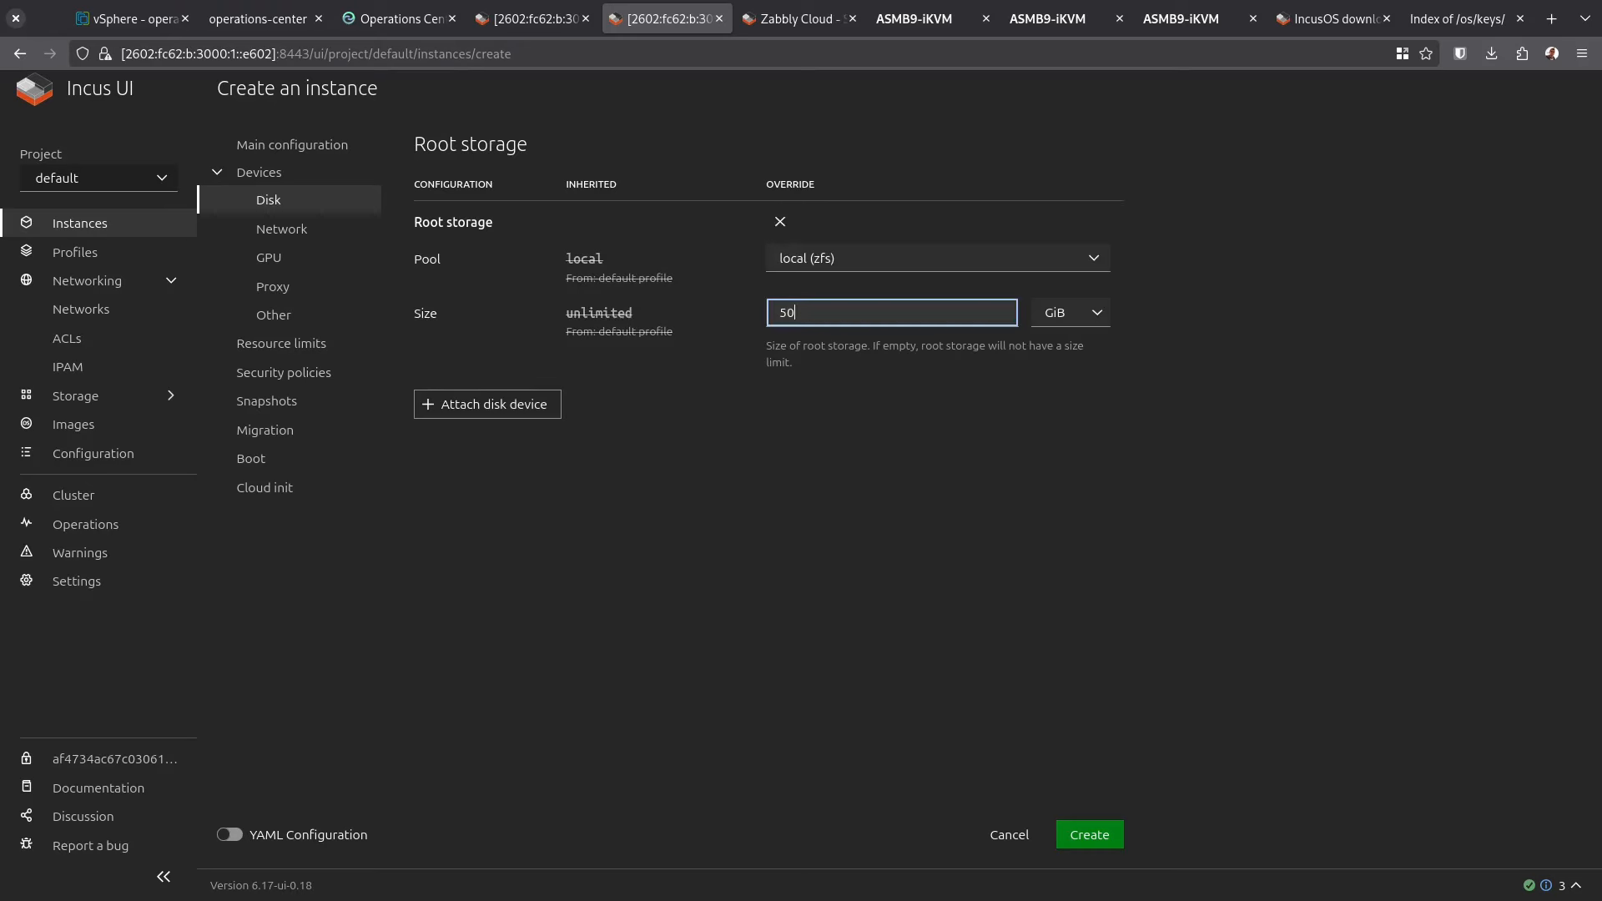
left_click(843, 484)
Attach a network interface named eth0 on VM-network
left_click(292, 231)
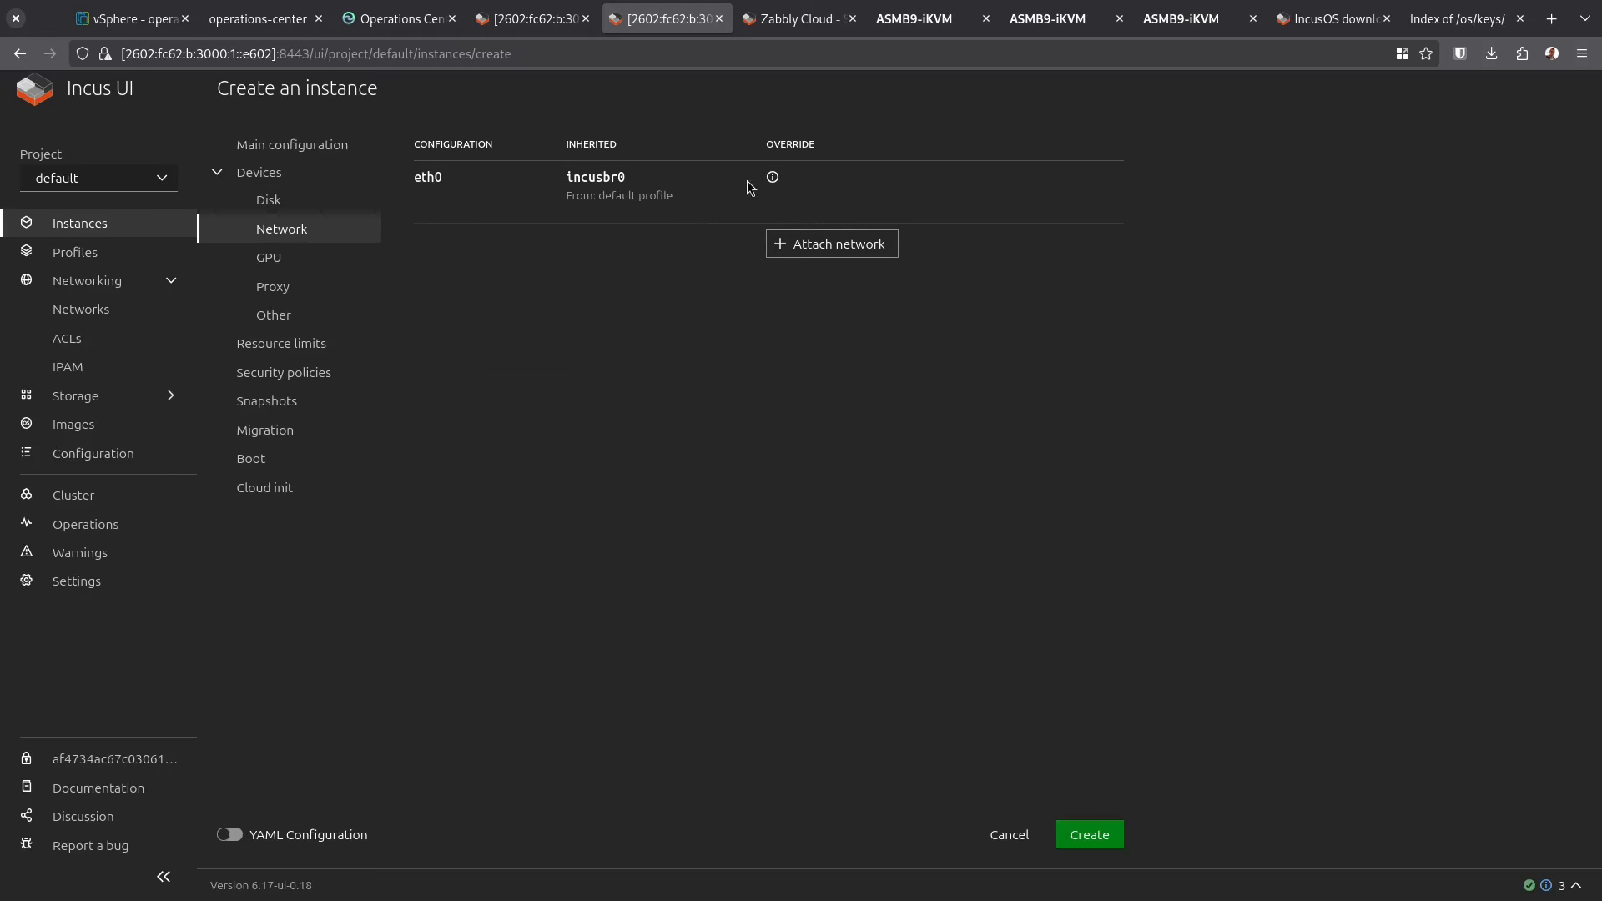
left_click(822, 245)
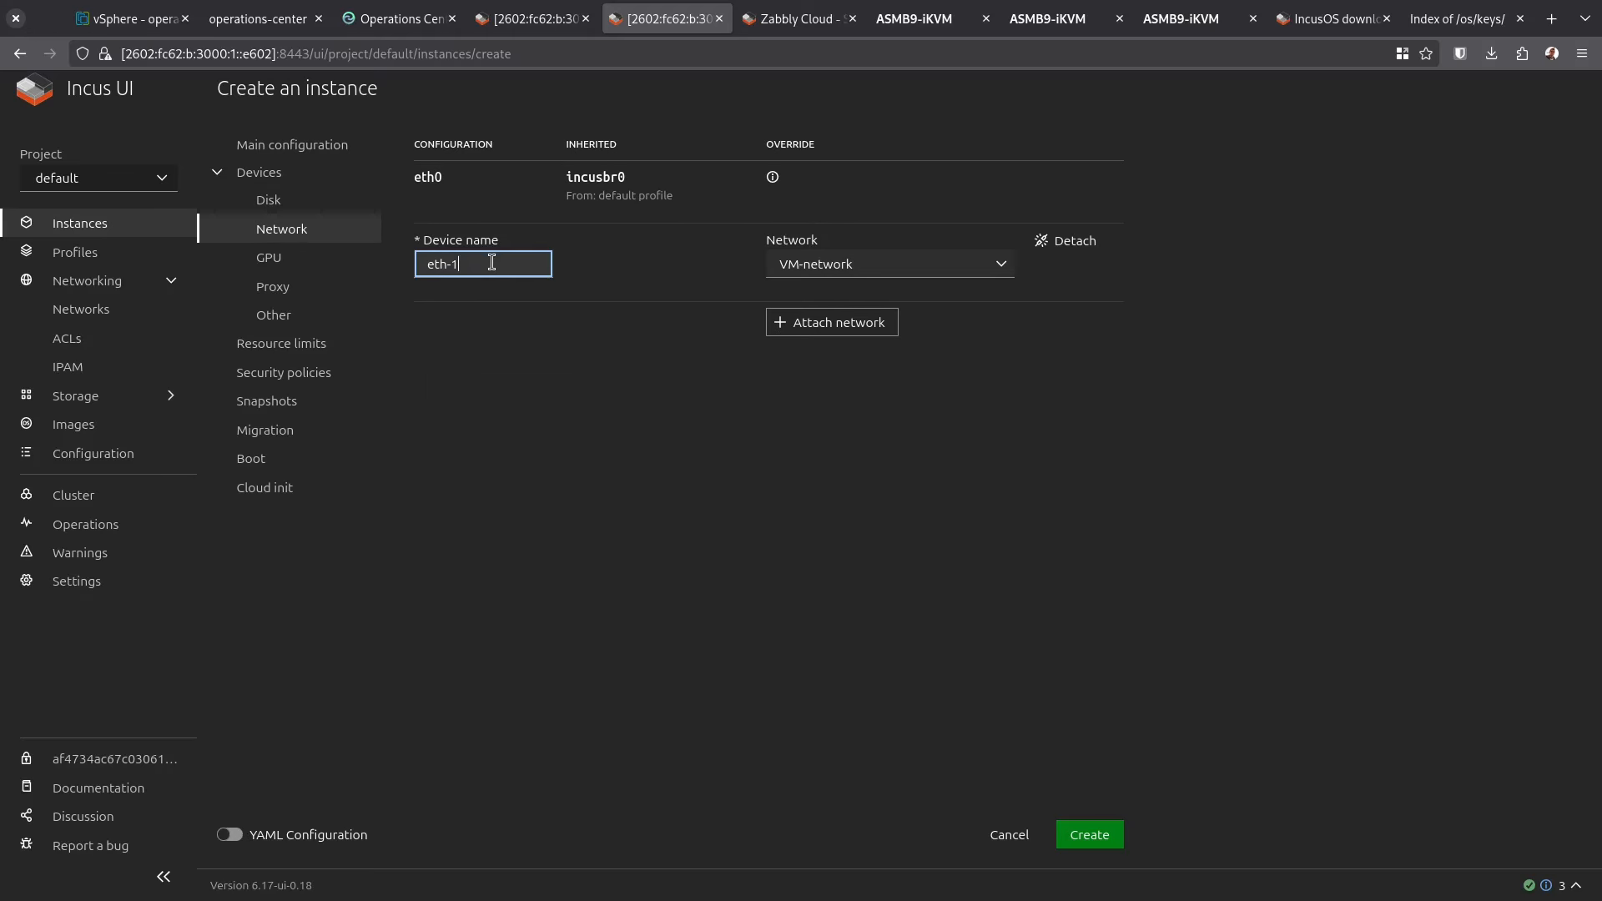
key("BackSpace")
key("BackSpace")
type("0")
key("Tab")
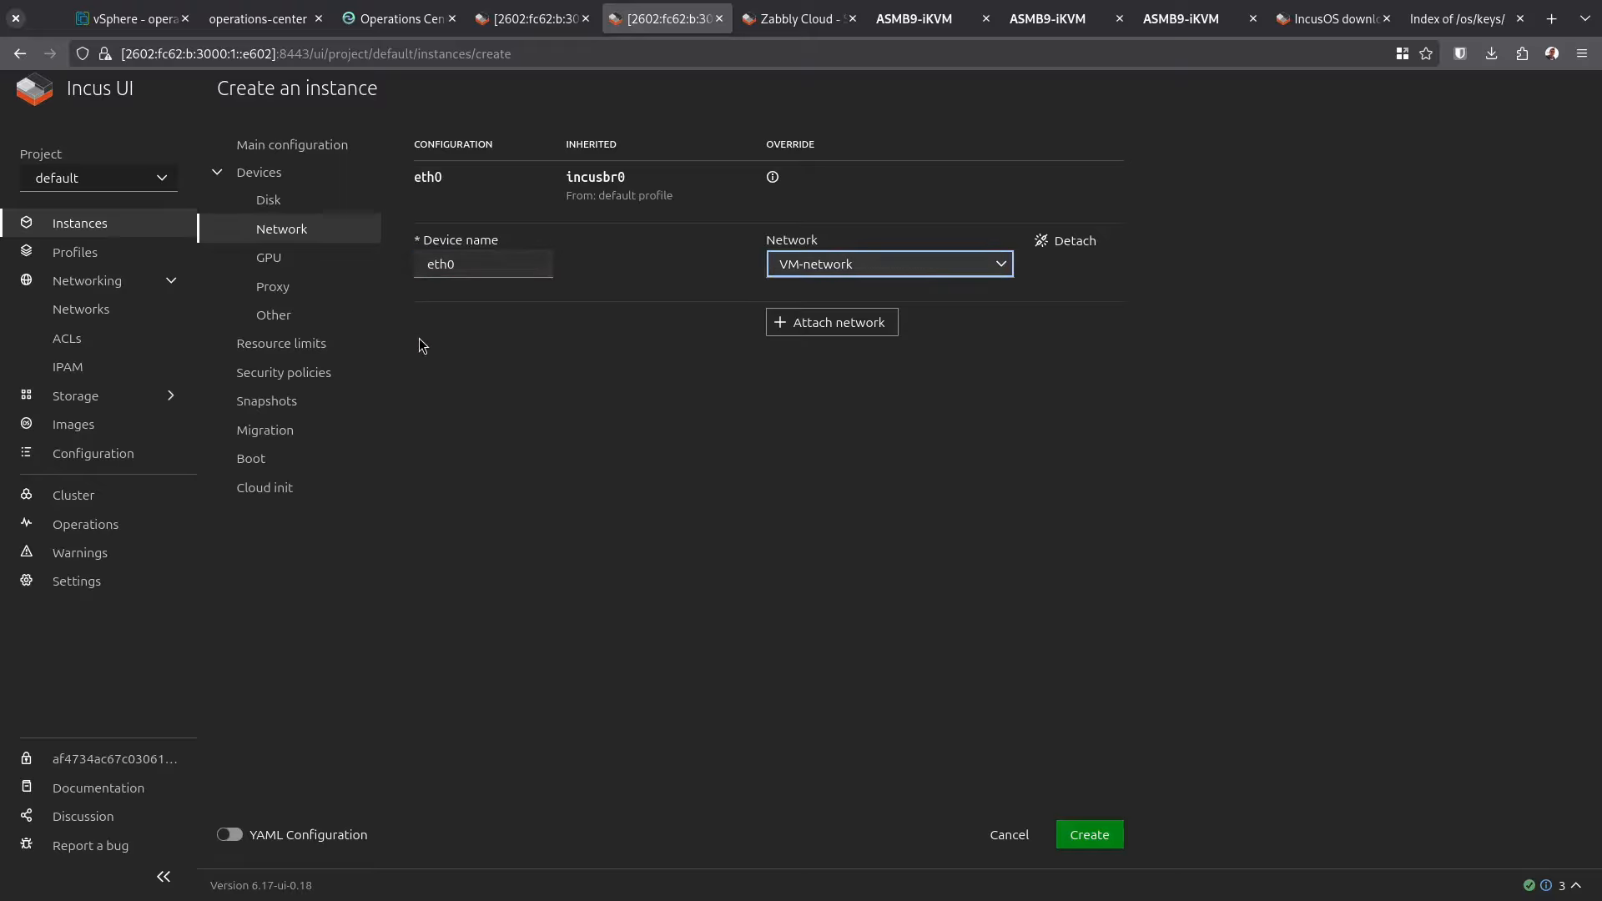
Add a custom TPM device named tpm
left_click(273, 314)
left_click(497, 198)
left_click(660, 236)
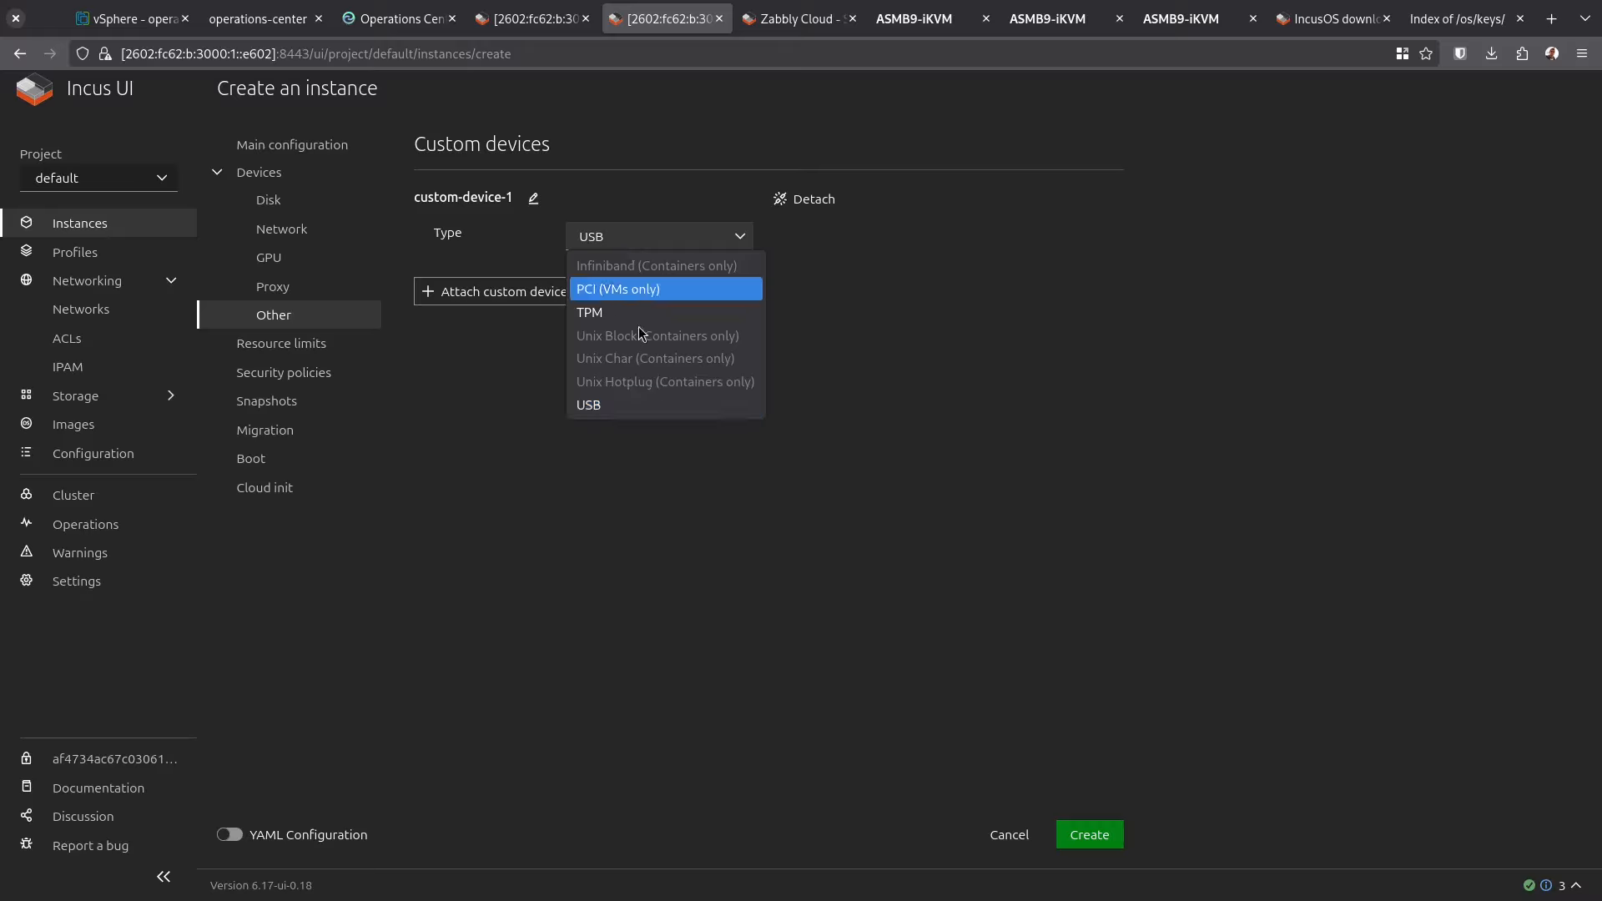
left_click(643, 317)
left_click(535, 201)
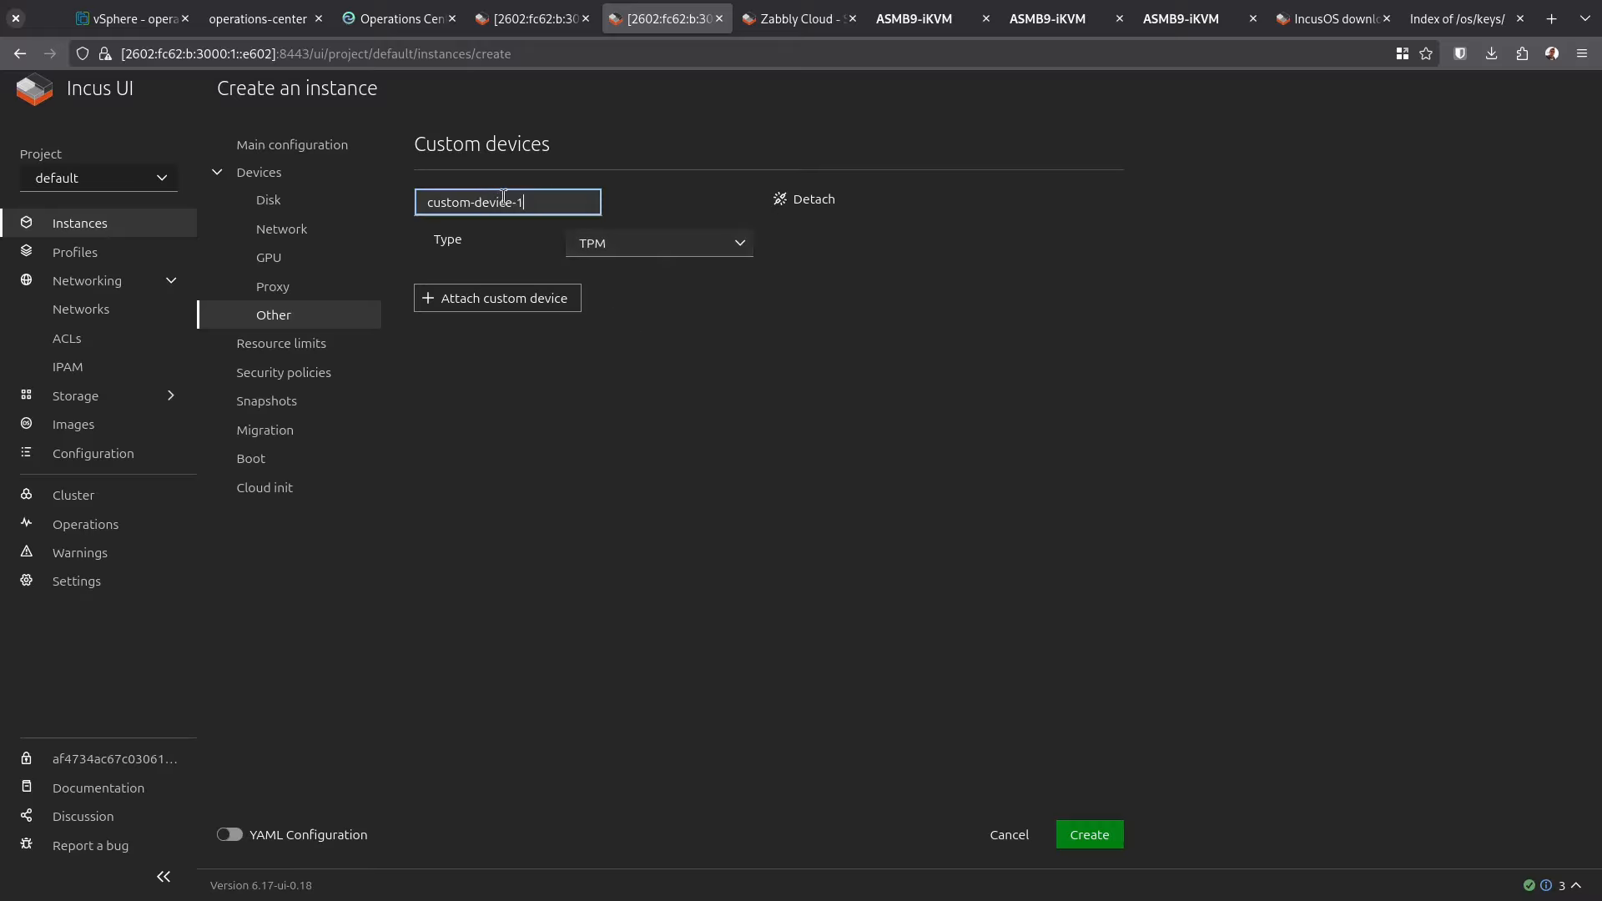
triple_click(492, 201)
type("tpm")
key("Return")
Override secure boot to false, create the migration-manager VM, and start it
left_click(284, 372)
scroll(751, 500, "down", 5)
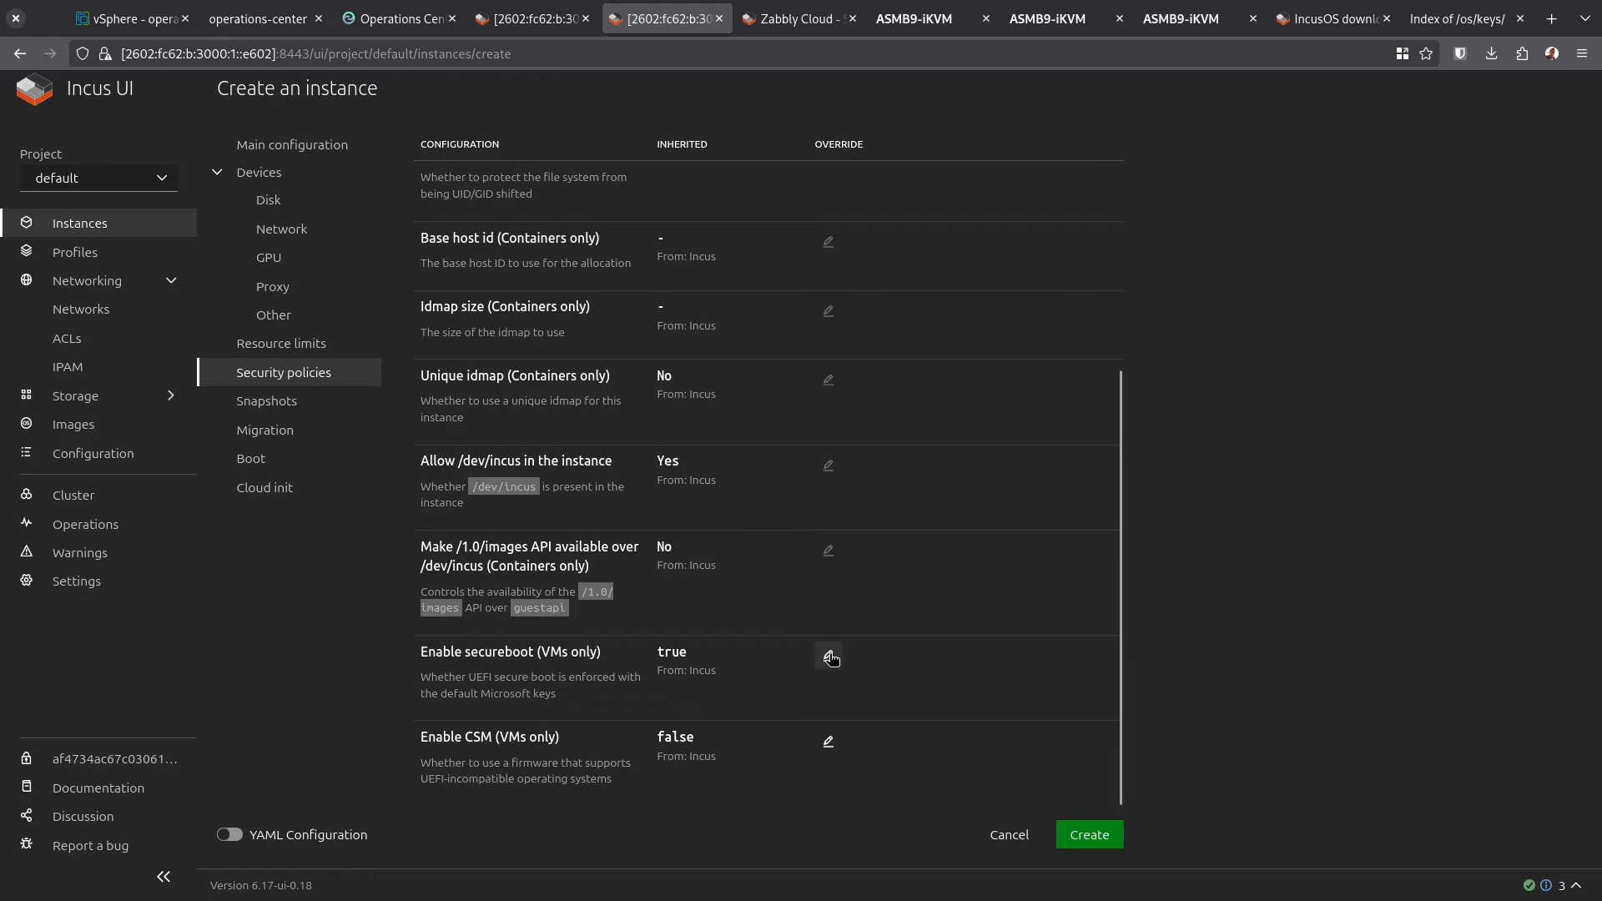
left_click(828, 655)
left_click(862, 667)
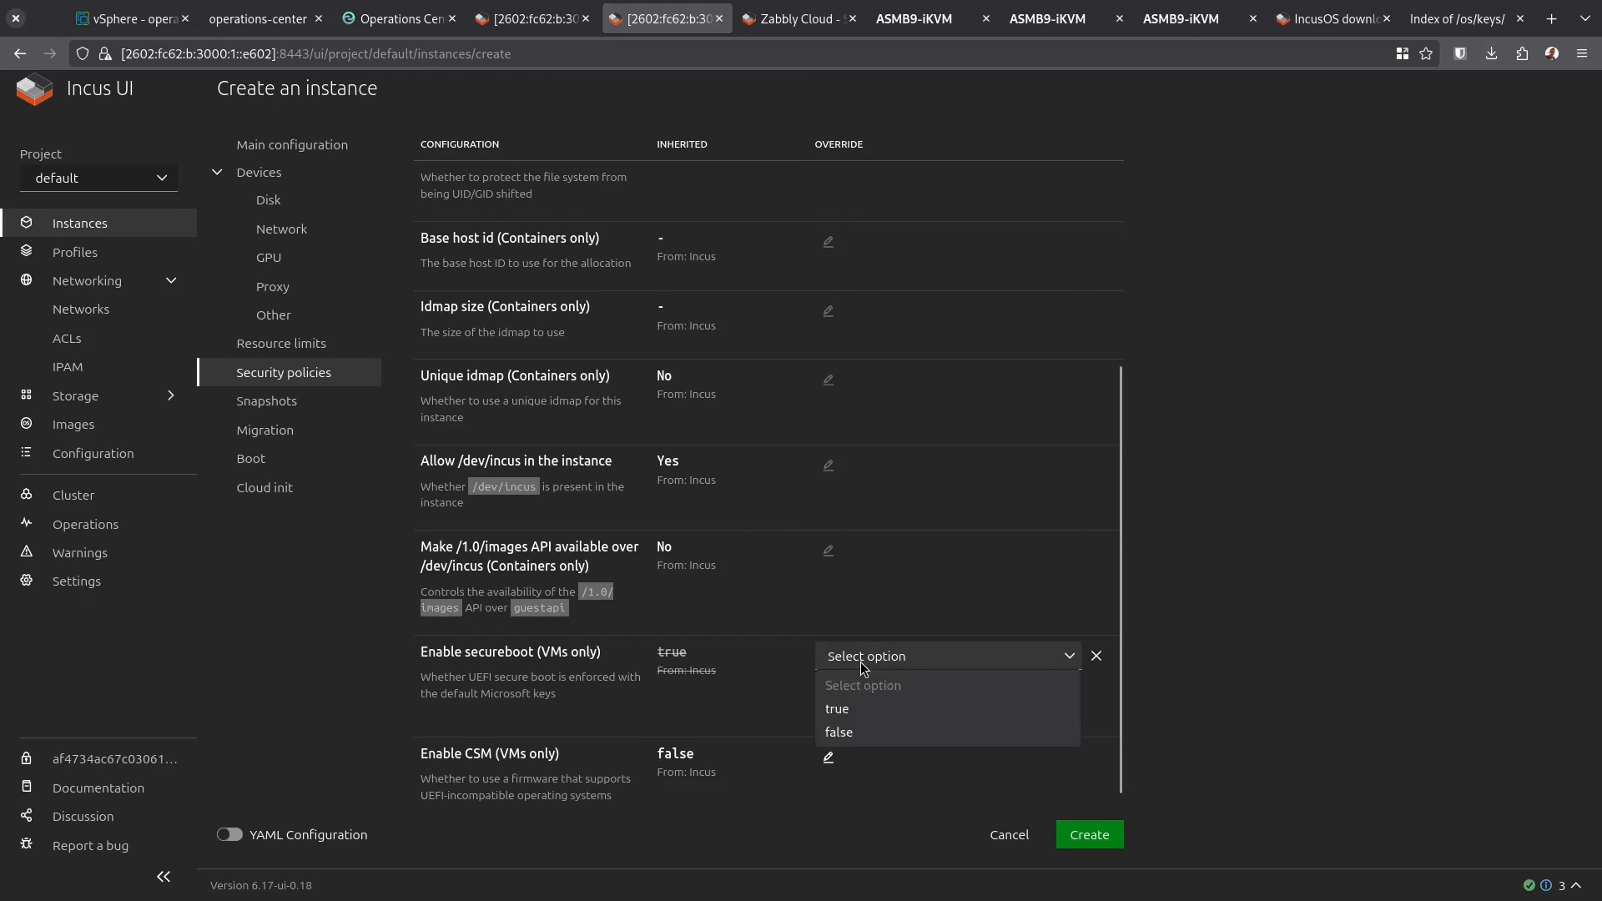
left_click(854, 731)
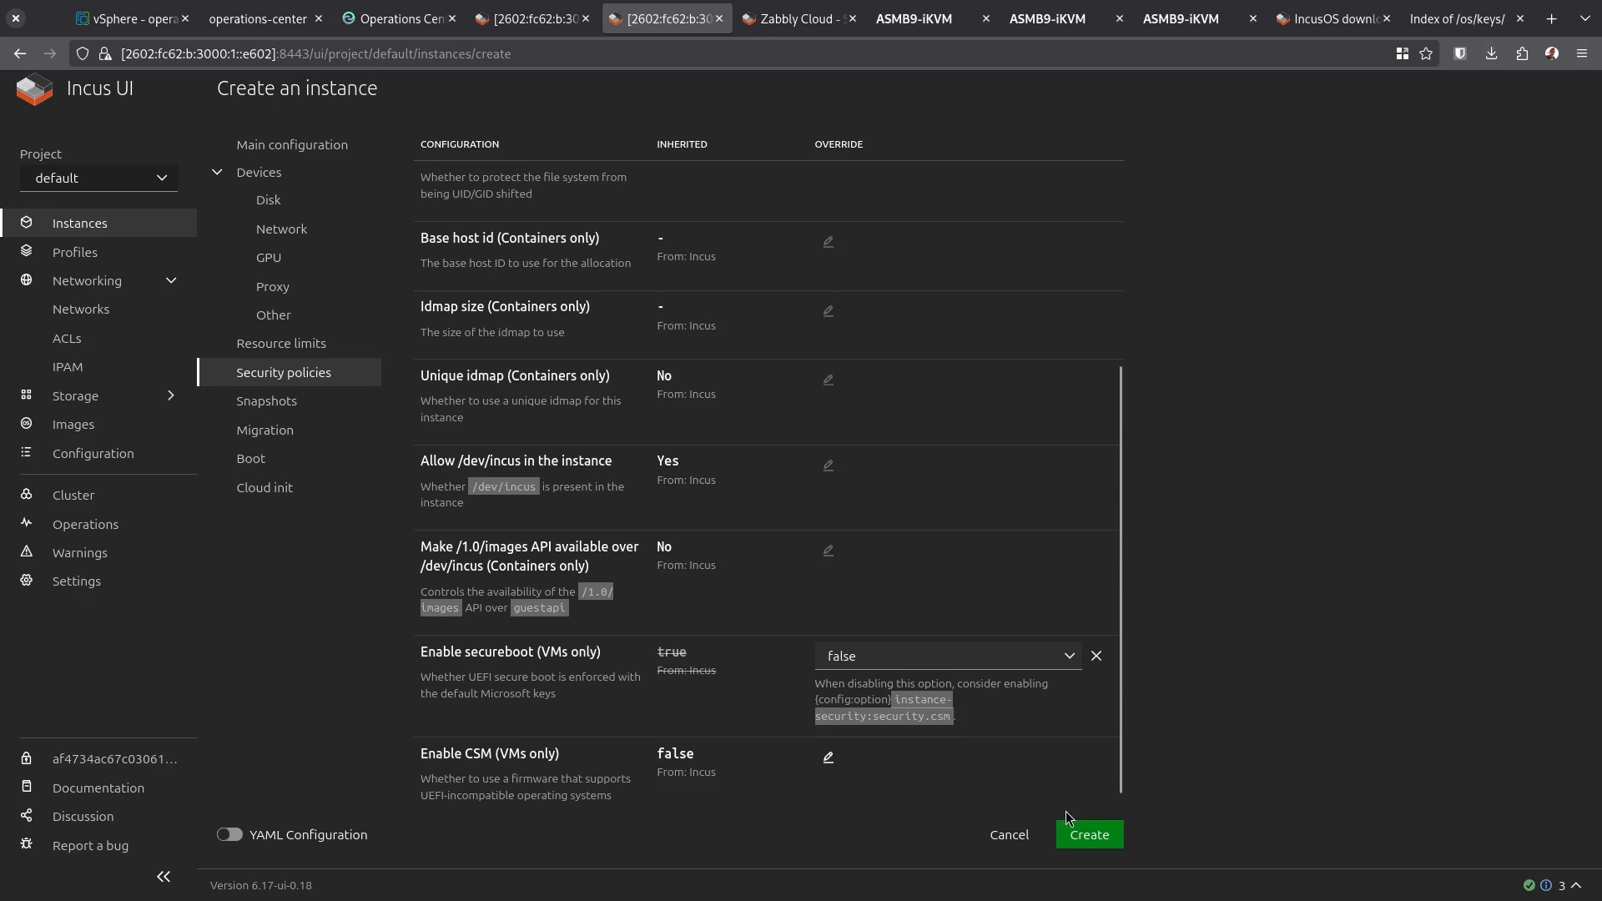
left_click(1085, 835)
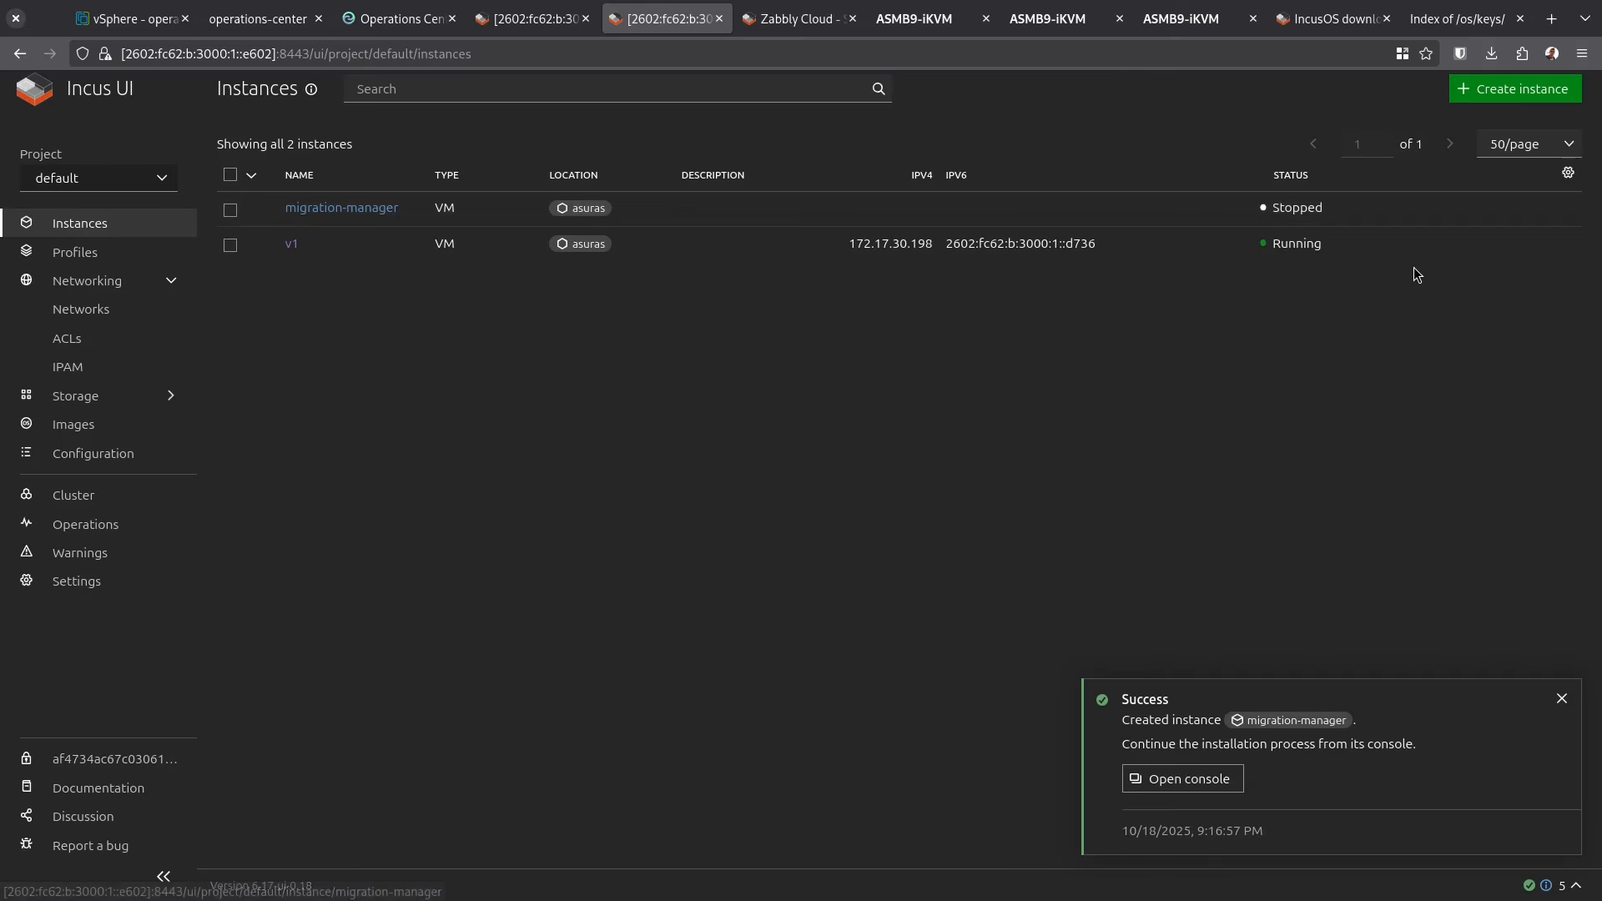
left_click(1407, 209)
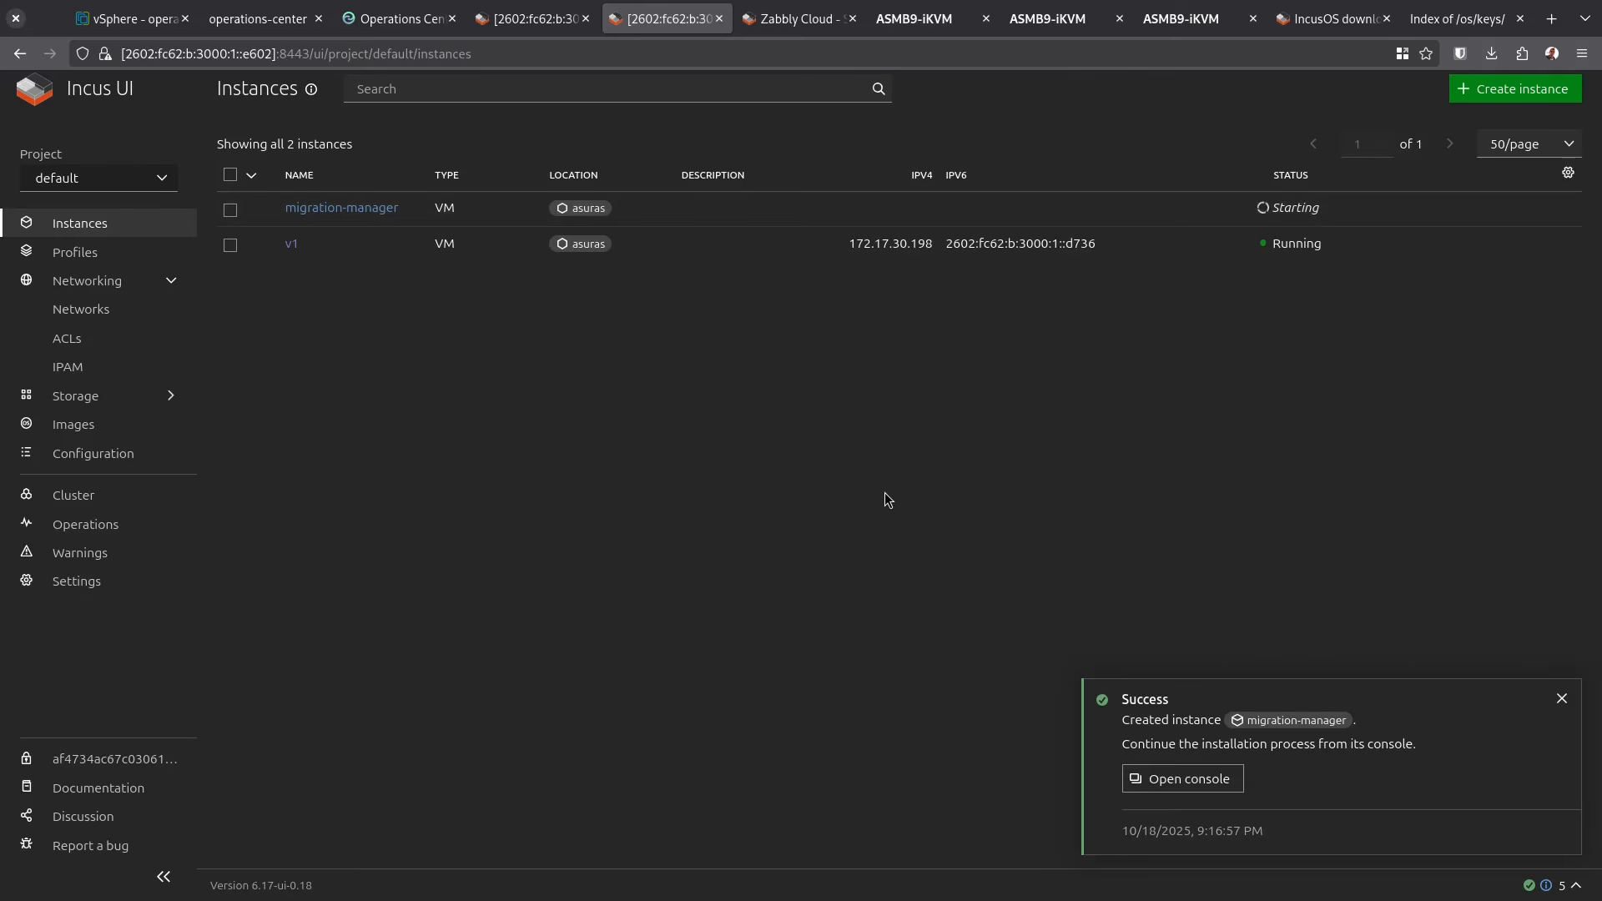
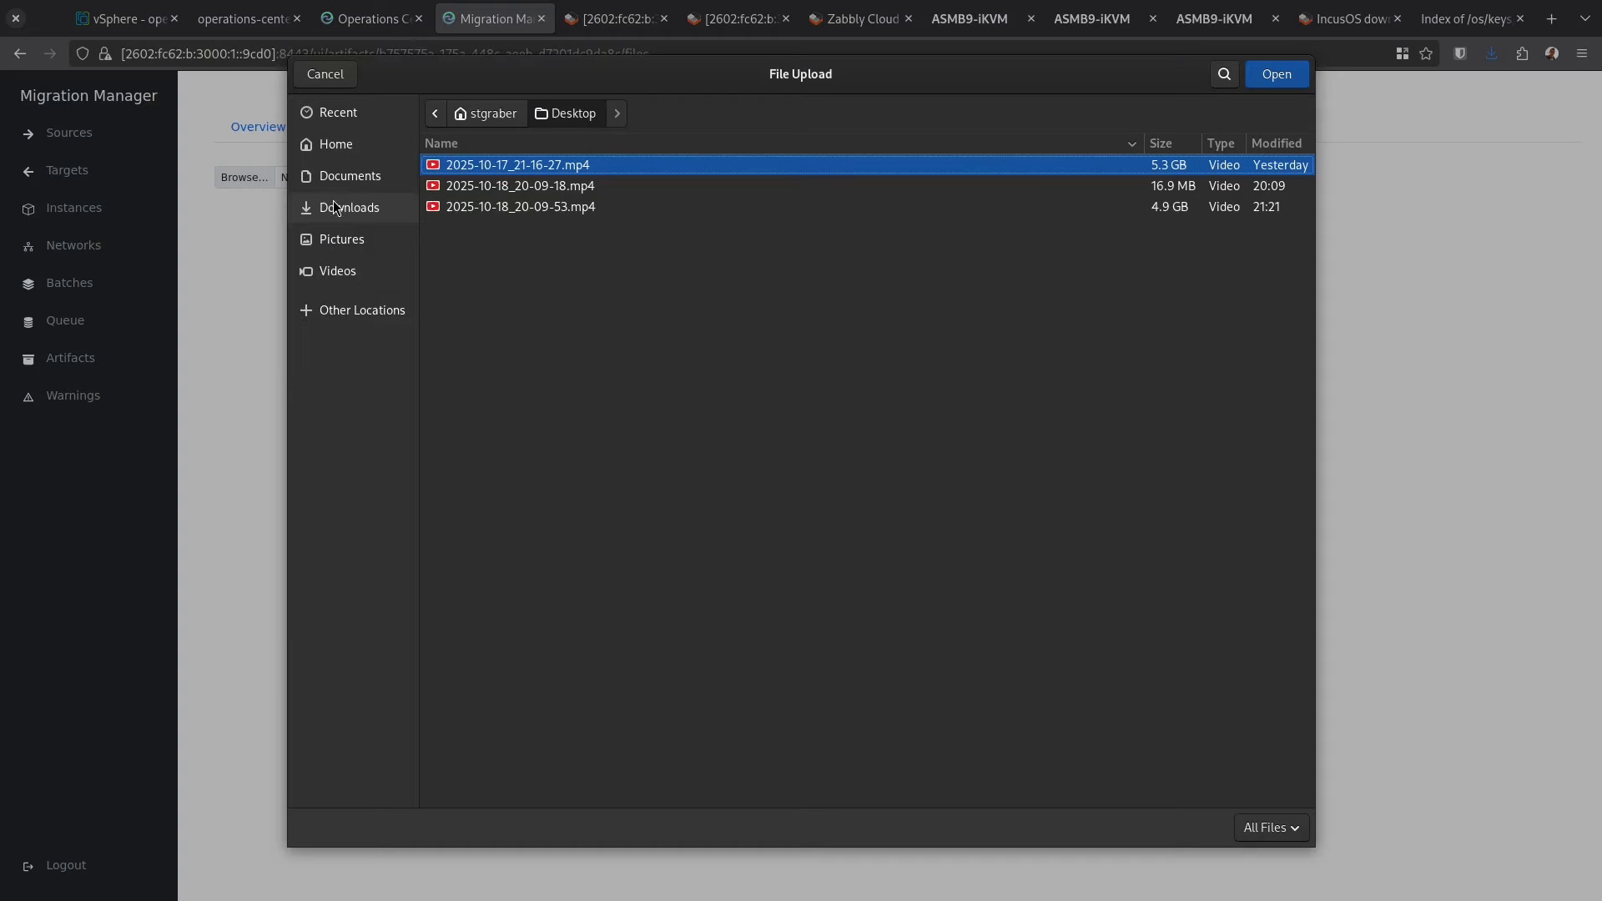
Upload the VMware-vix disklib archive from Downloads and return to the artifacts list
left_click(357, 208)
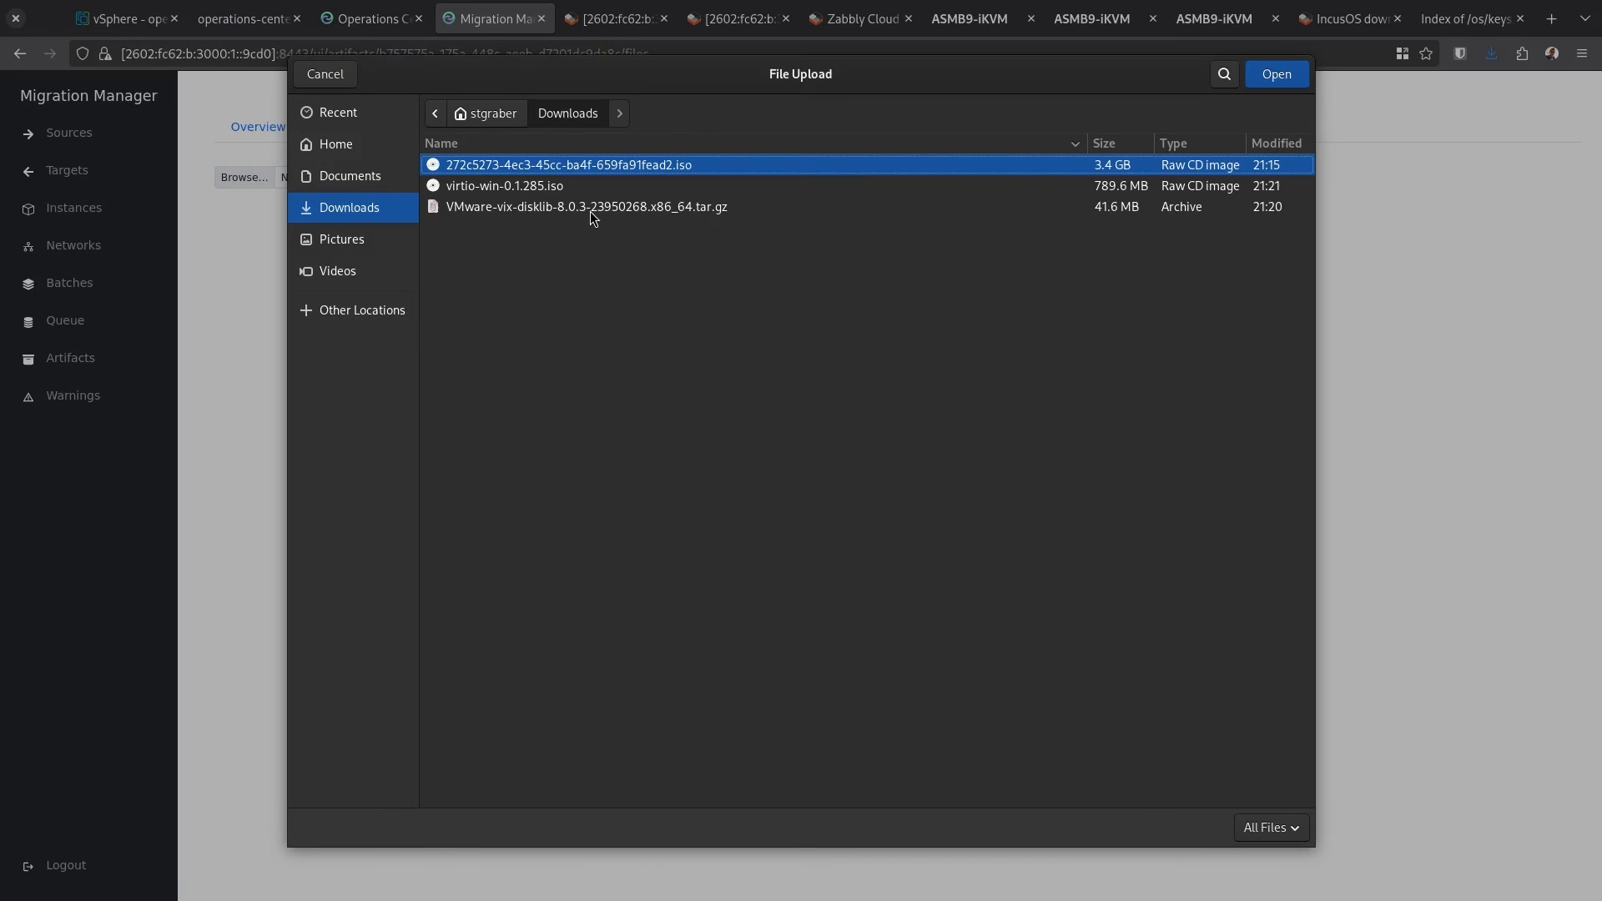
double_click(589, 212)
left_click(488, 178)
left_click(70, 359)
Create a new driver artifact for windows on x86_64
left_click(1523, 104)
left_click(556, 162)
left_click(267, 230)
left_click(556, 434)
left_click(267, 501)
left_click(851, 676)
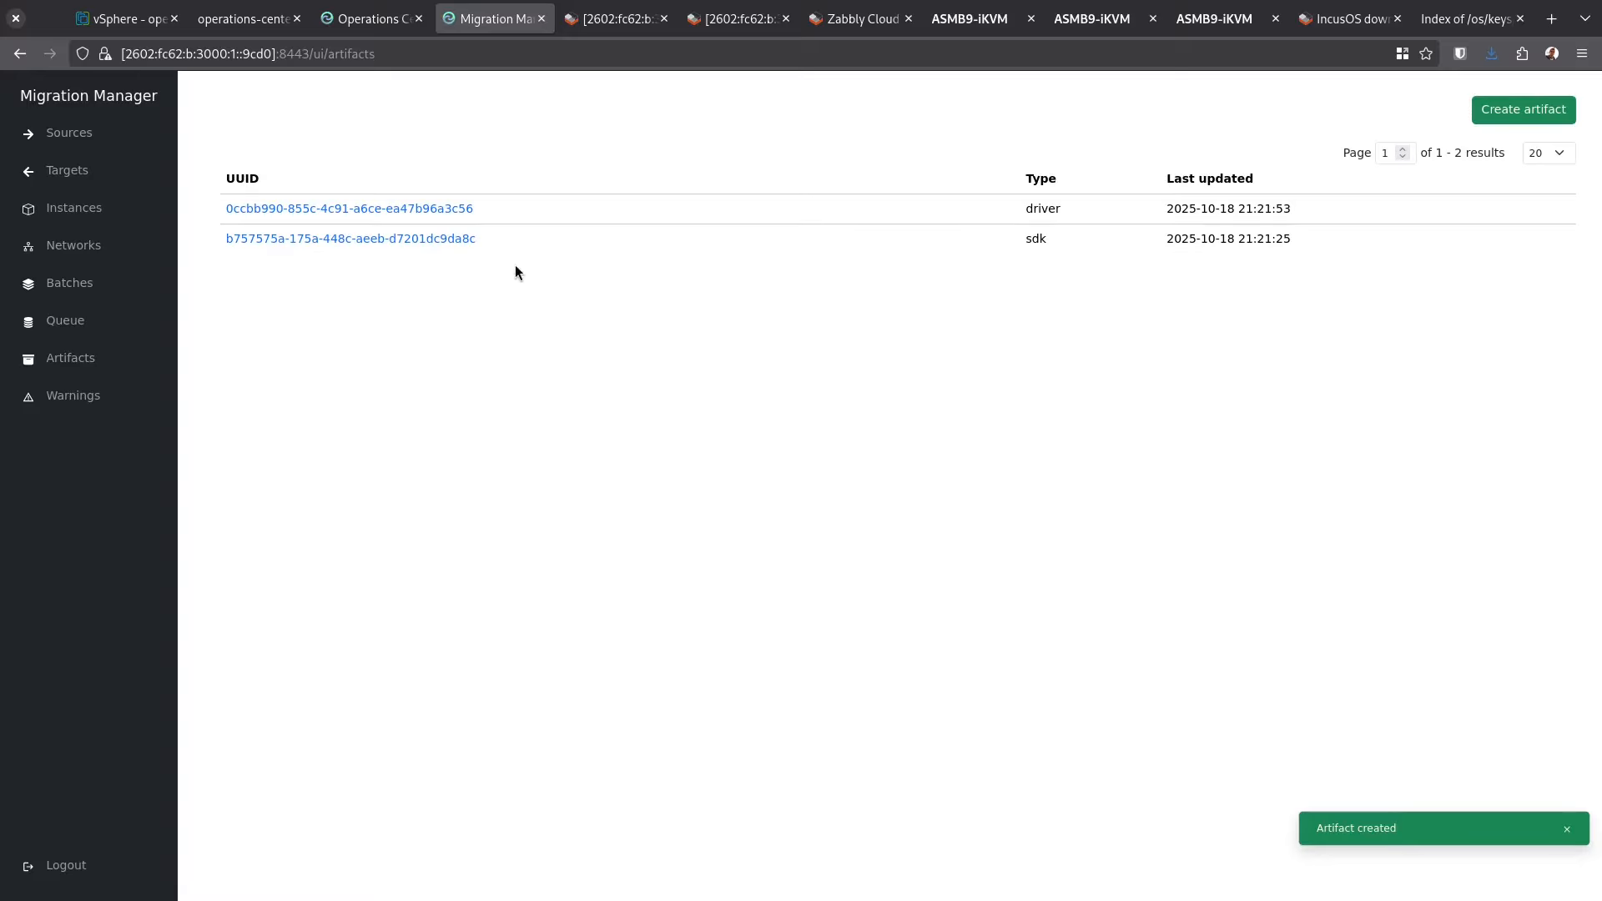
Upload the virtio-win ISO into the driver artifact's files, then return to Artifacts
left_click(400, 209)
left_click(448, 130)
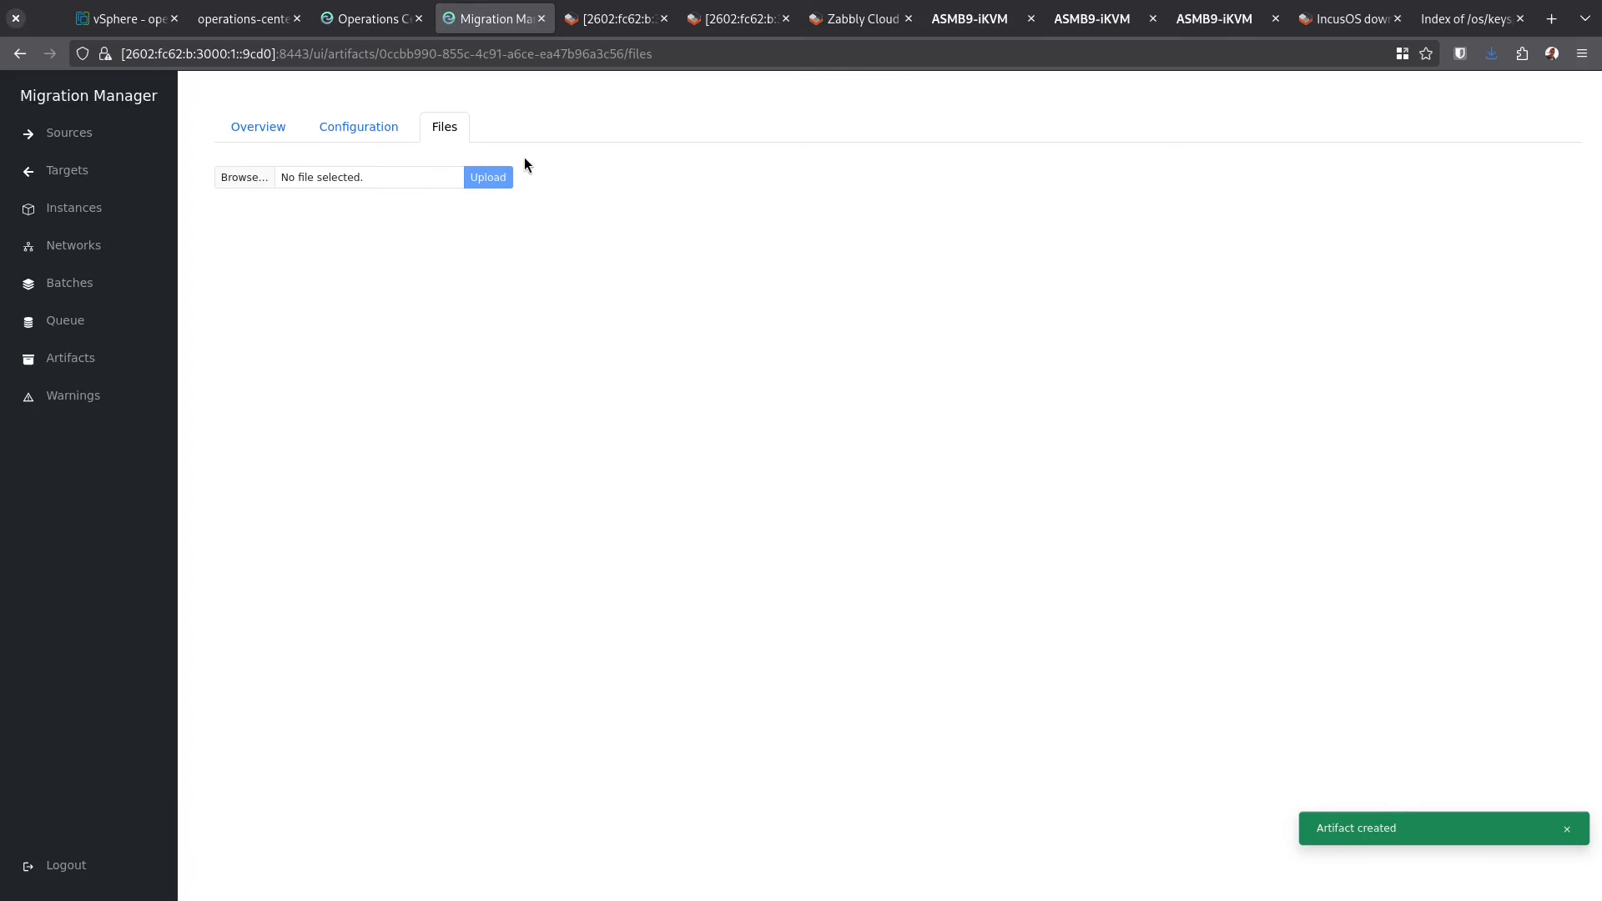
left_click(244, 177)
left_click(492, 179)
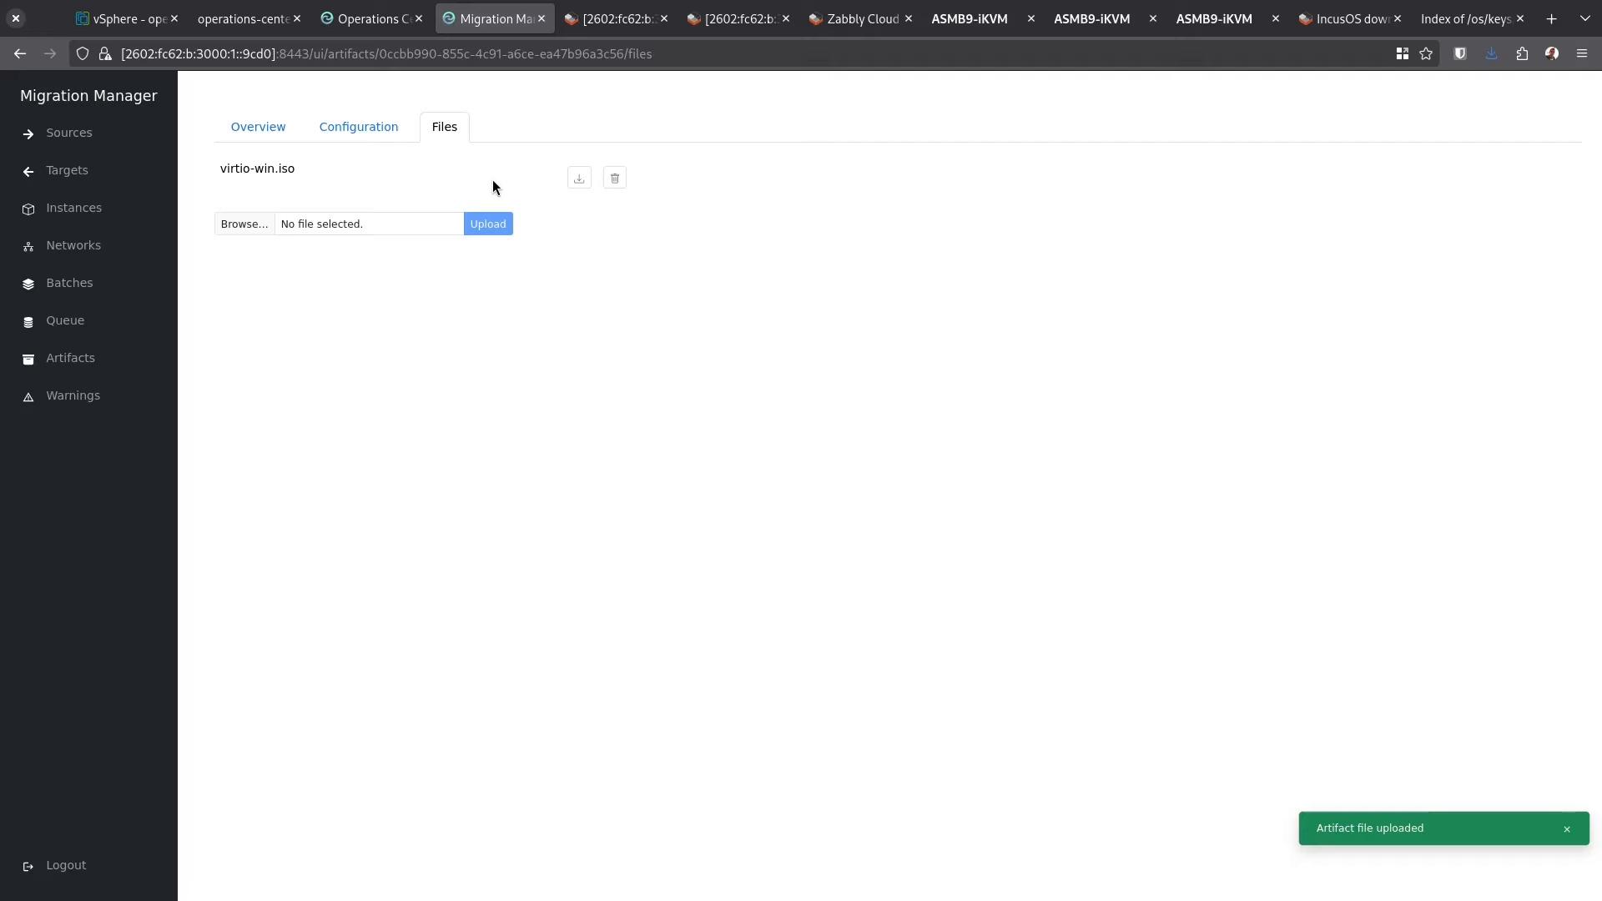
left_click(70, 359)
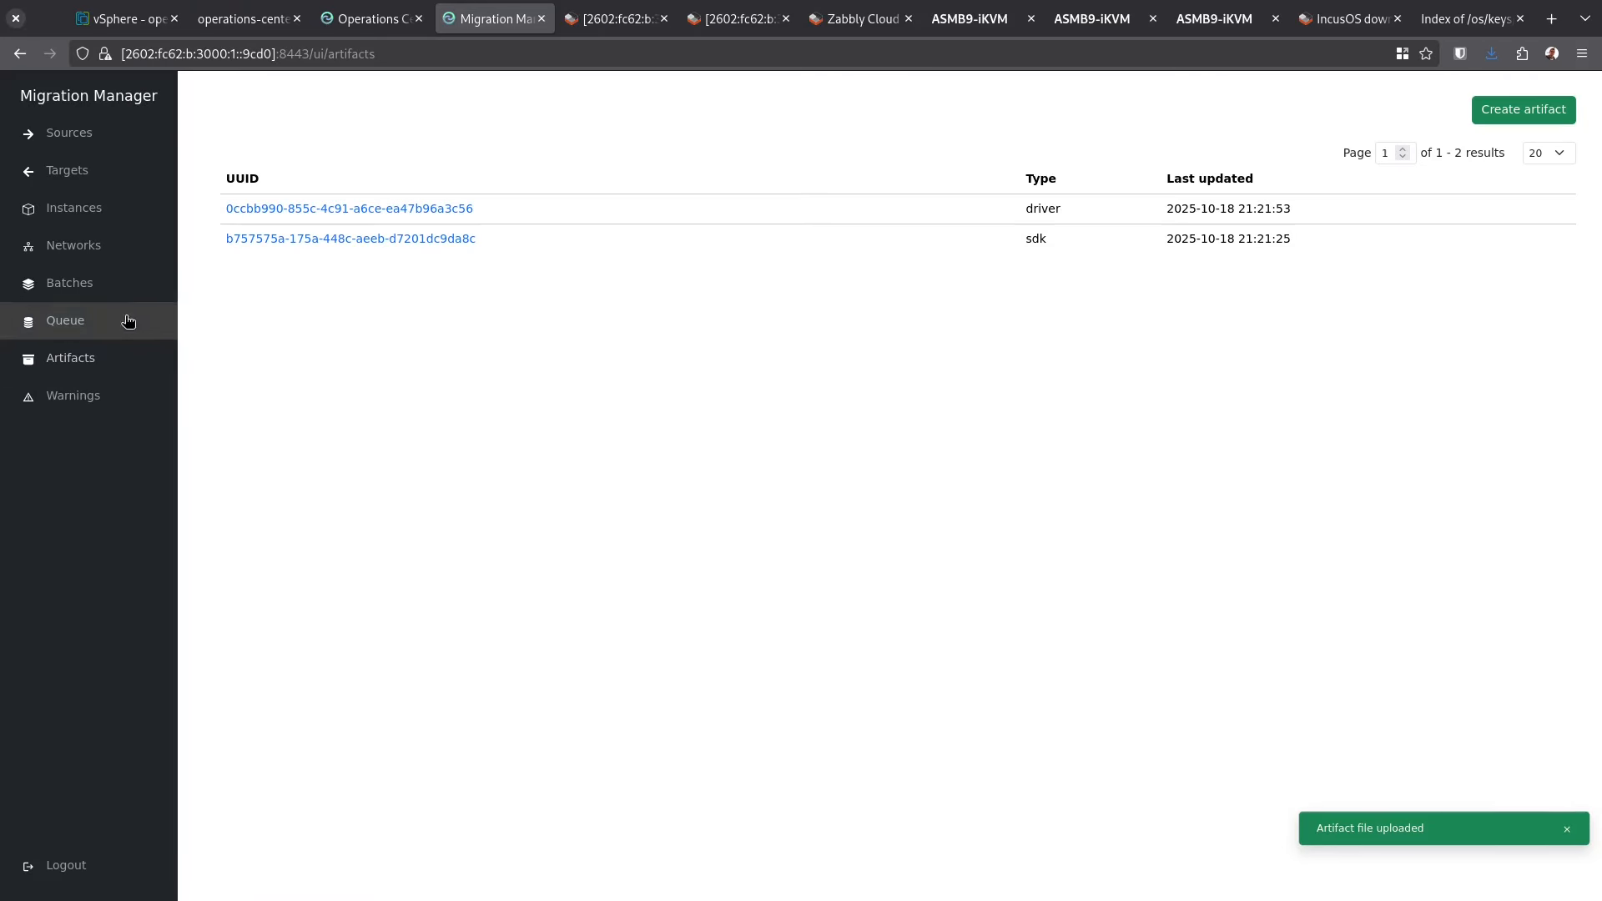
left_click(69, 133)
left_click(1527, 111)
left_click(630, 162)
type("vcenter")
key("Tab")
key("Tab")
type("https://")
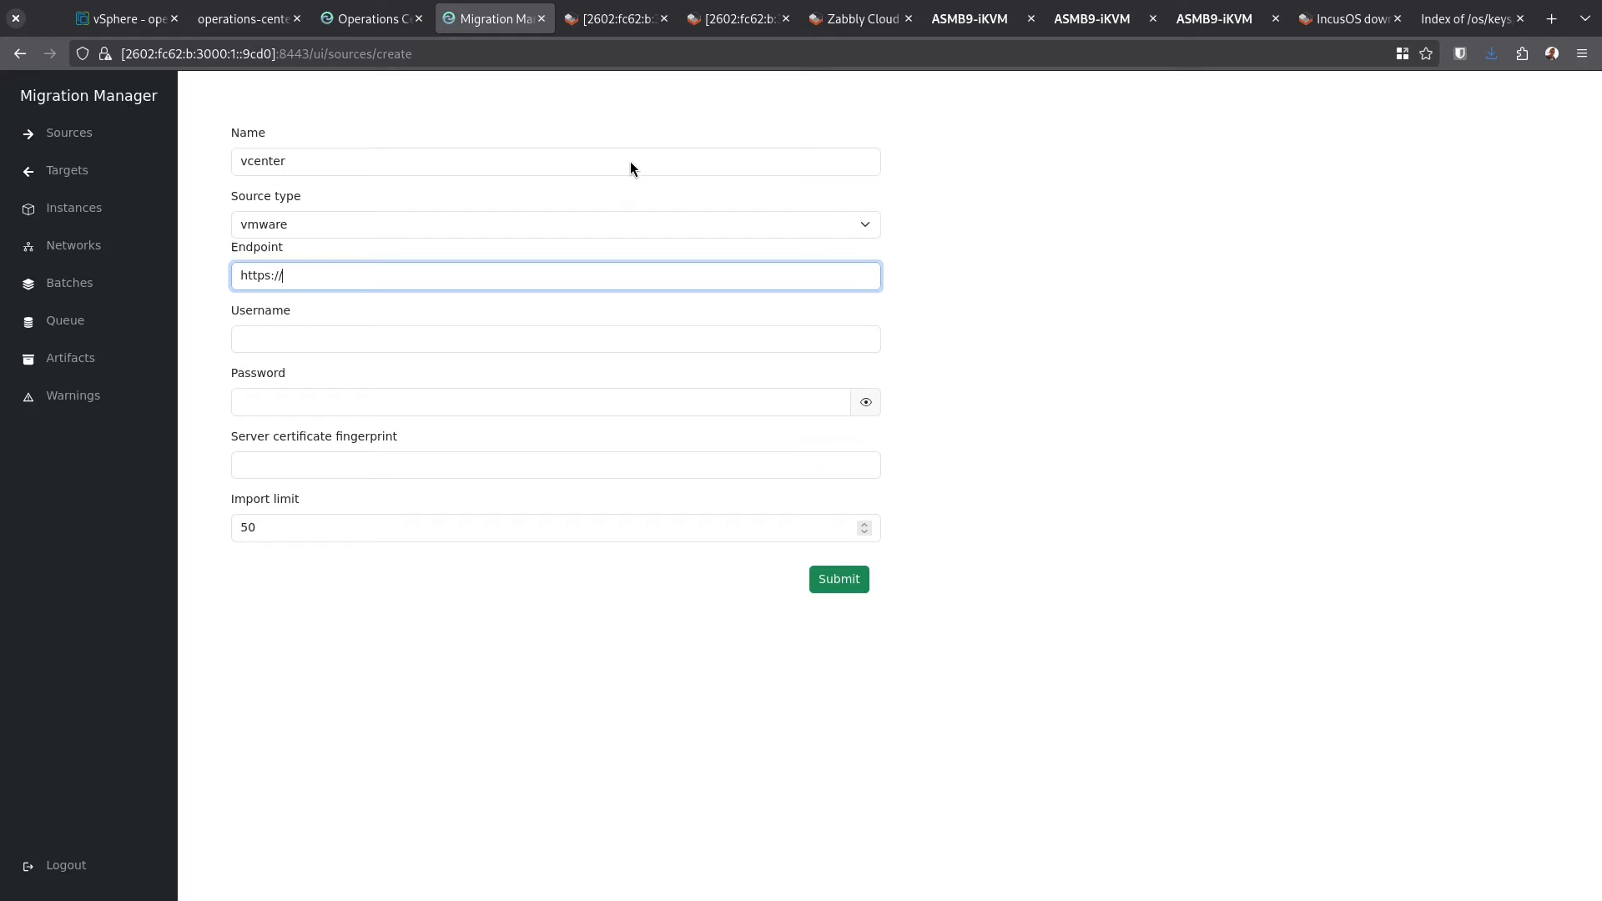
type("172.17.30.203")
Enter the vSphere administrator username and the account password for the vcenter source
key("Tab")
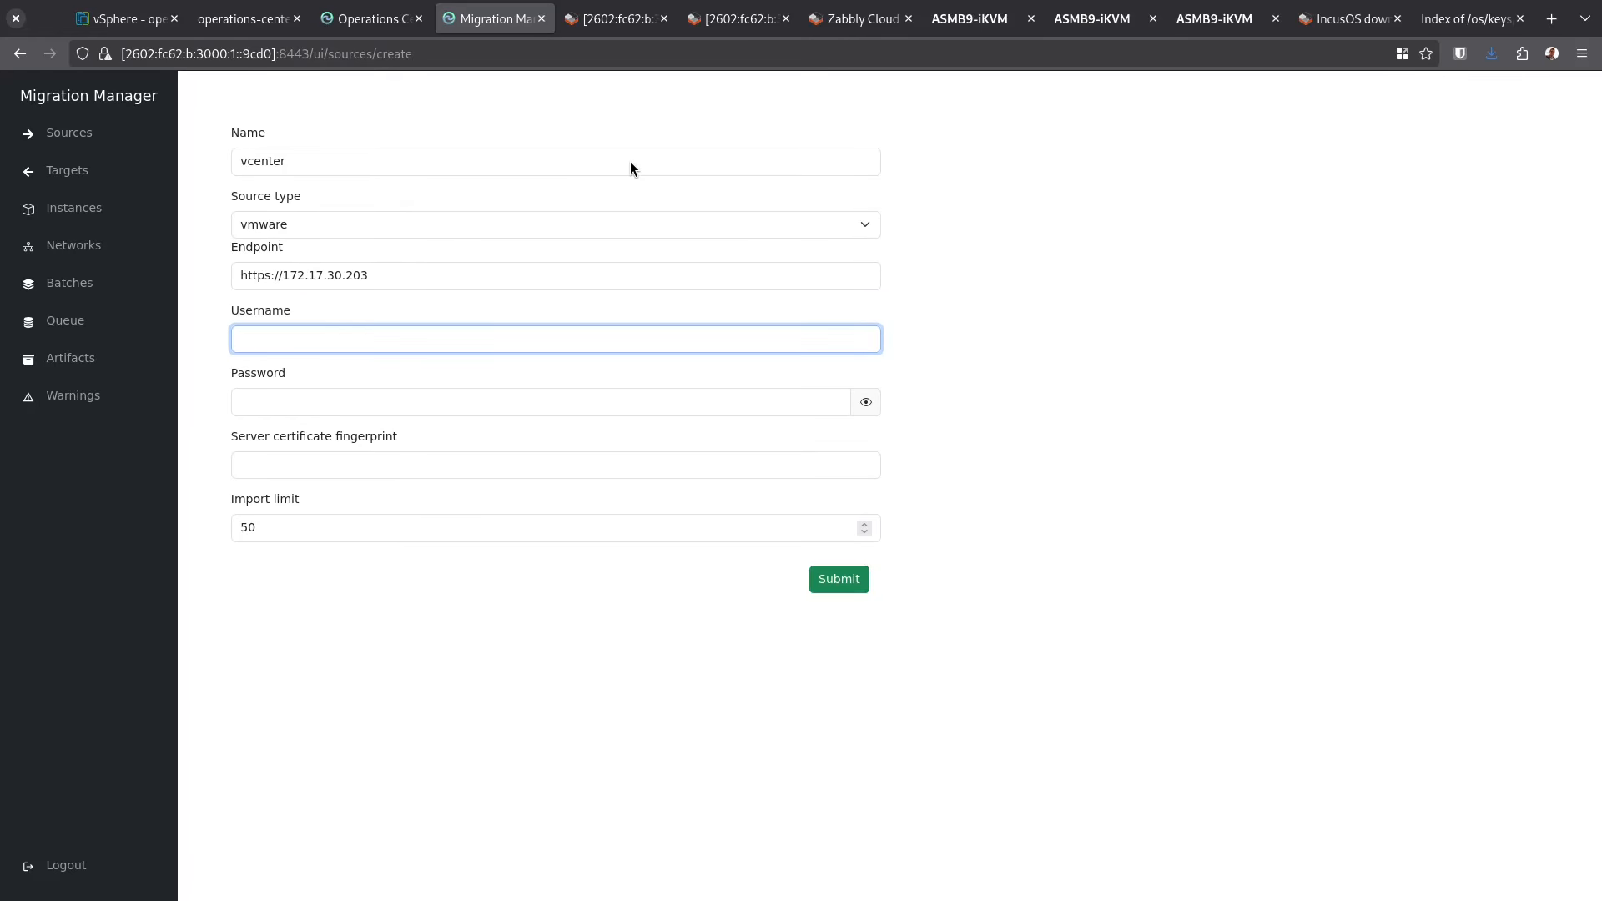
type("Administrator@vsphere.local")
key("Tab")
type("******")
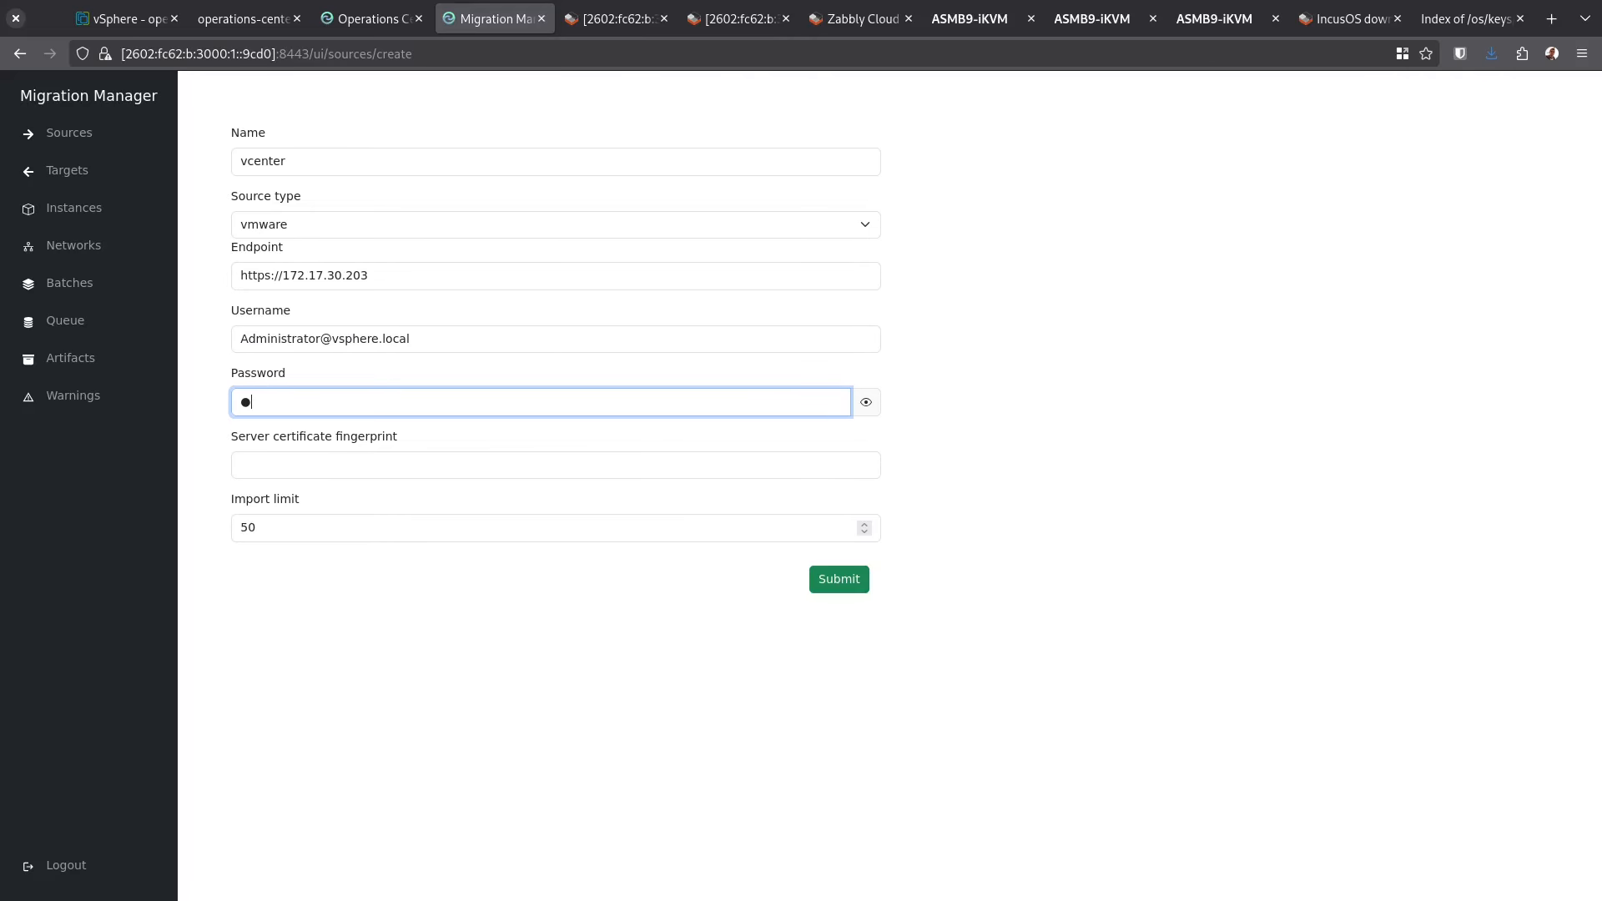
type("******")
Submit the vcenter source, trust its certificate fingerprint, and view its discovered instances
left_click(844, 581)
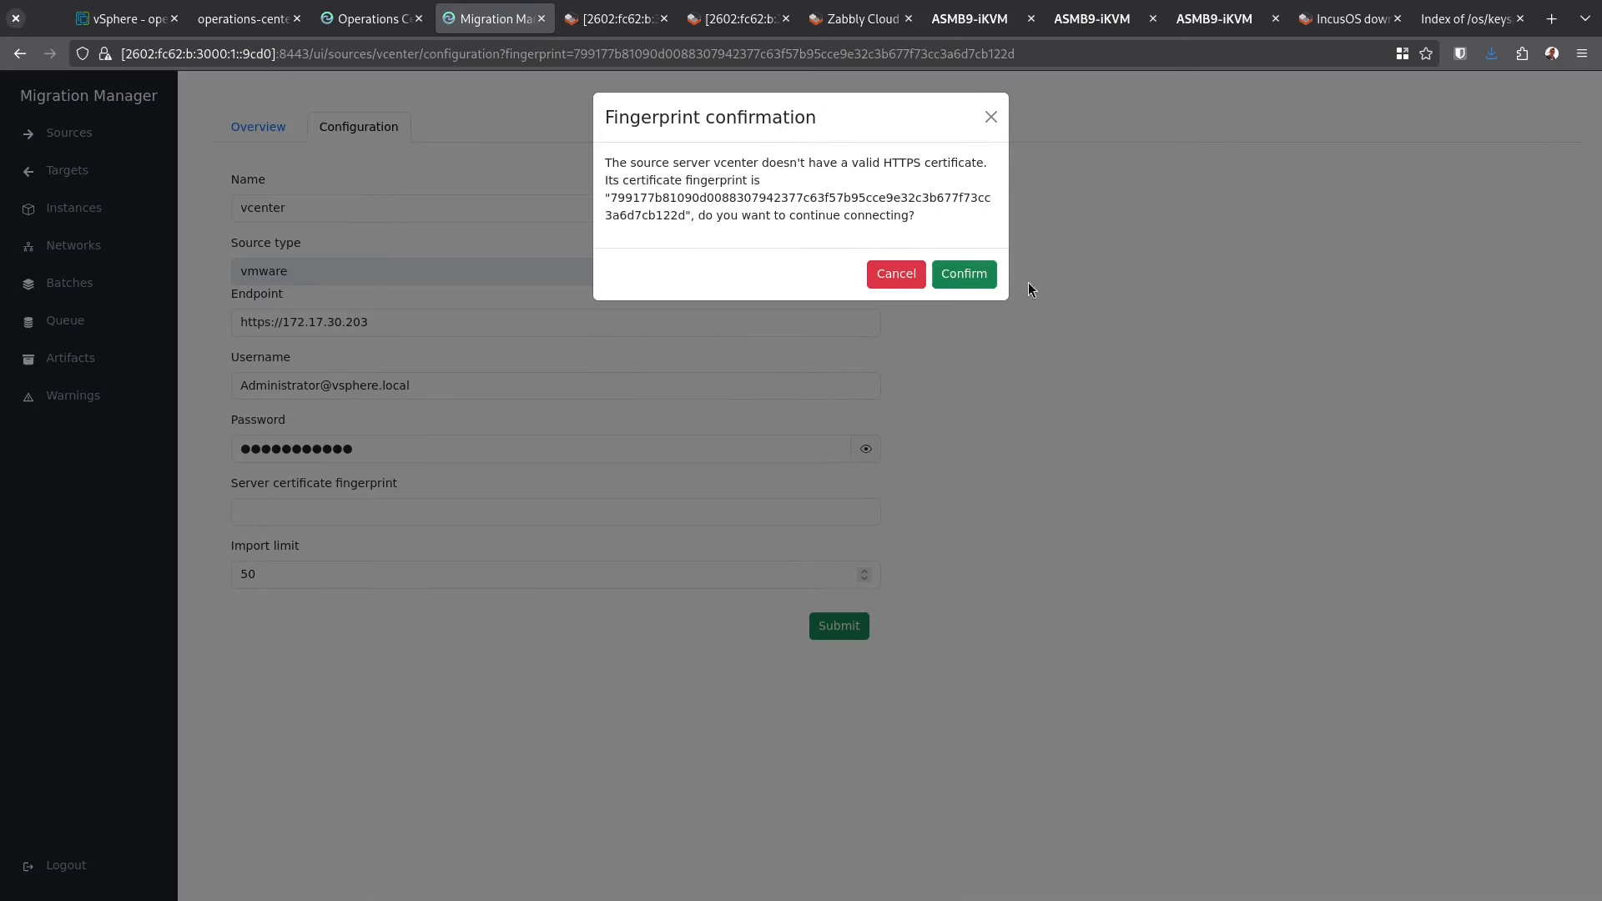
left_click(967, 275)
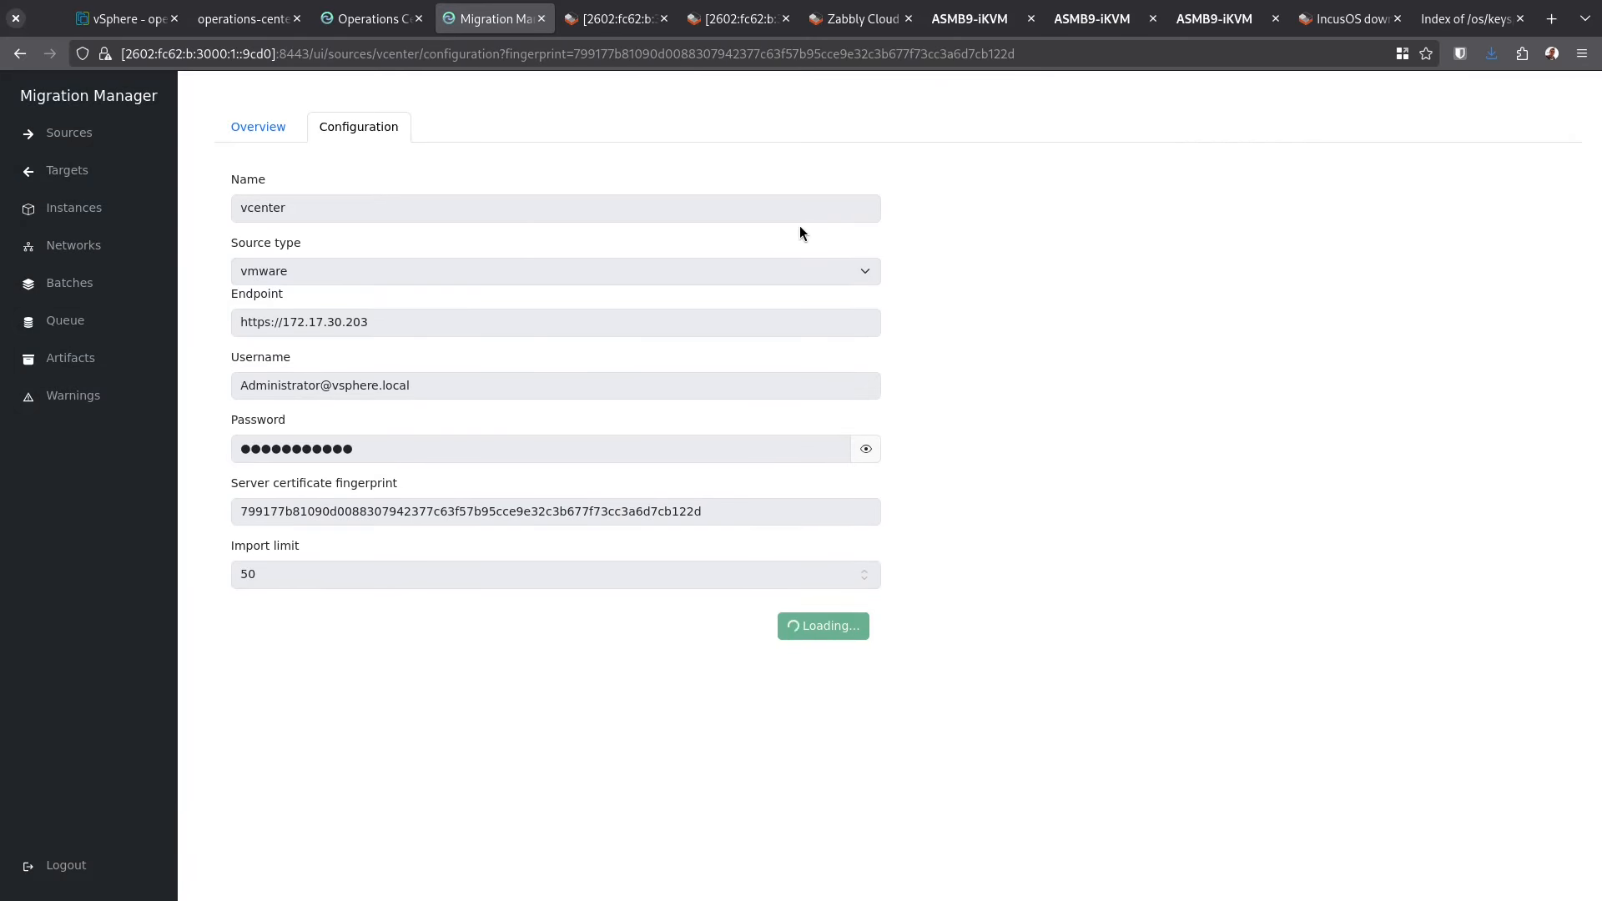
left_click(88, 205)
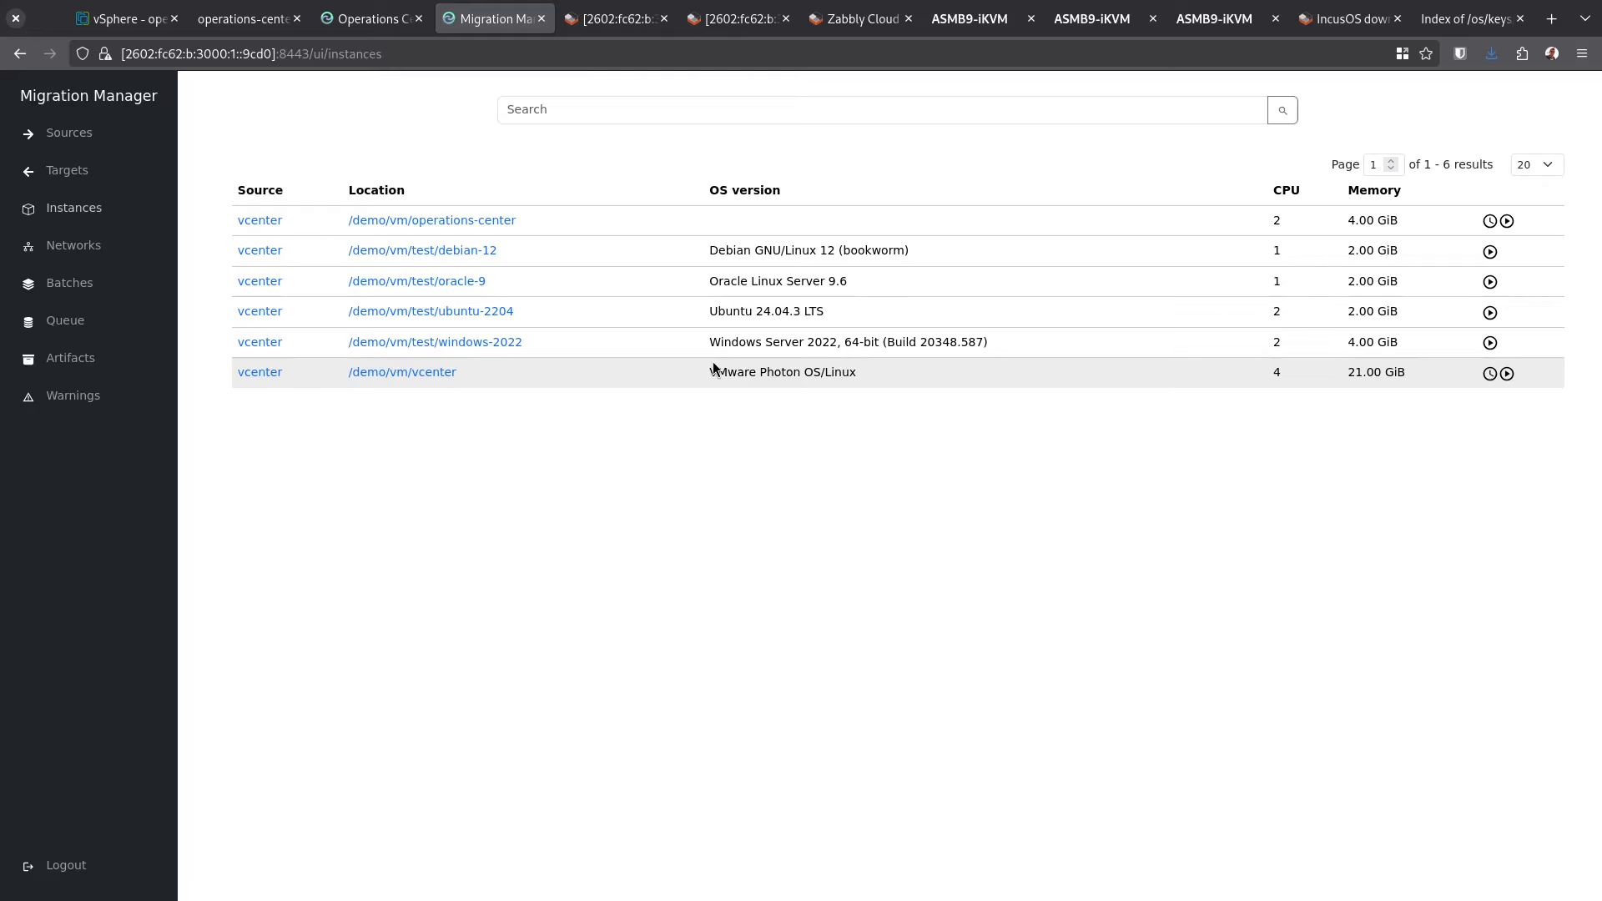
Begin a new target named virtual, keeping type incus and choosing tls authentication
left_click(123, 175)
left_click(1526, 110)
left_click(521, 161)
type("virtual")
key("Tab")
key("Tab")
key("Down")
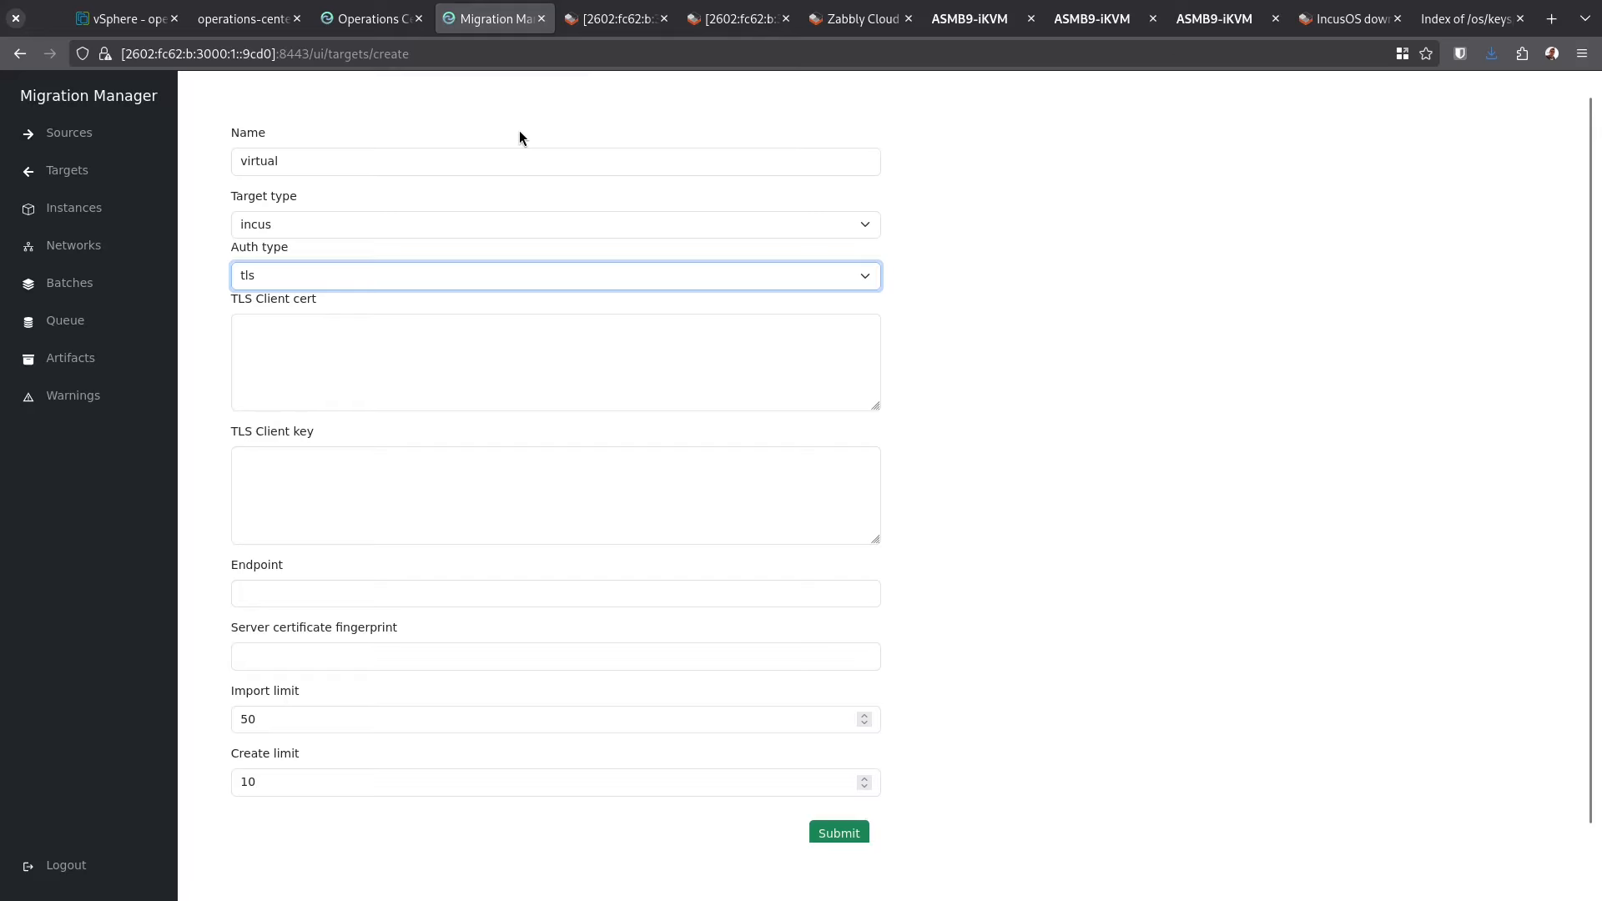
Paste the client certificate from the editor into the TLS Client cert field
left_click(493, 329)
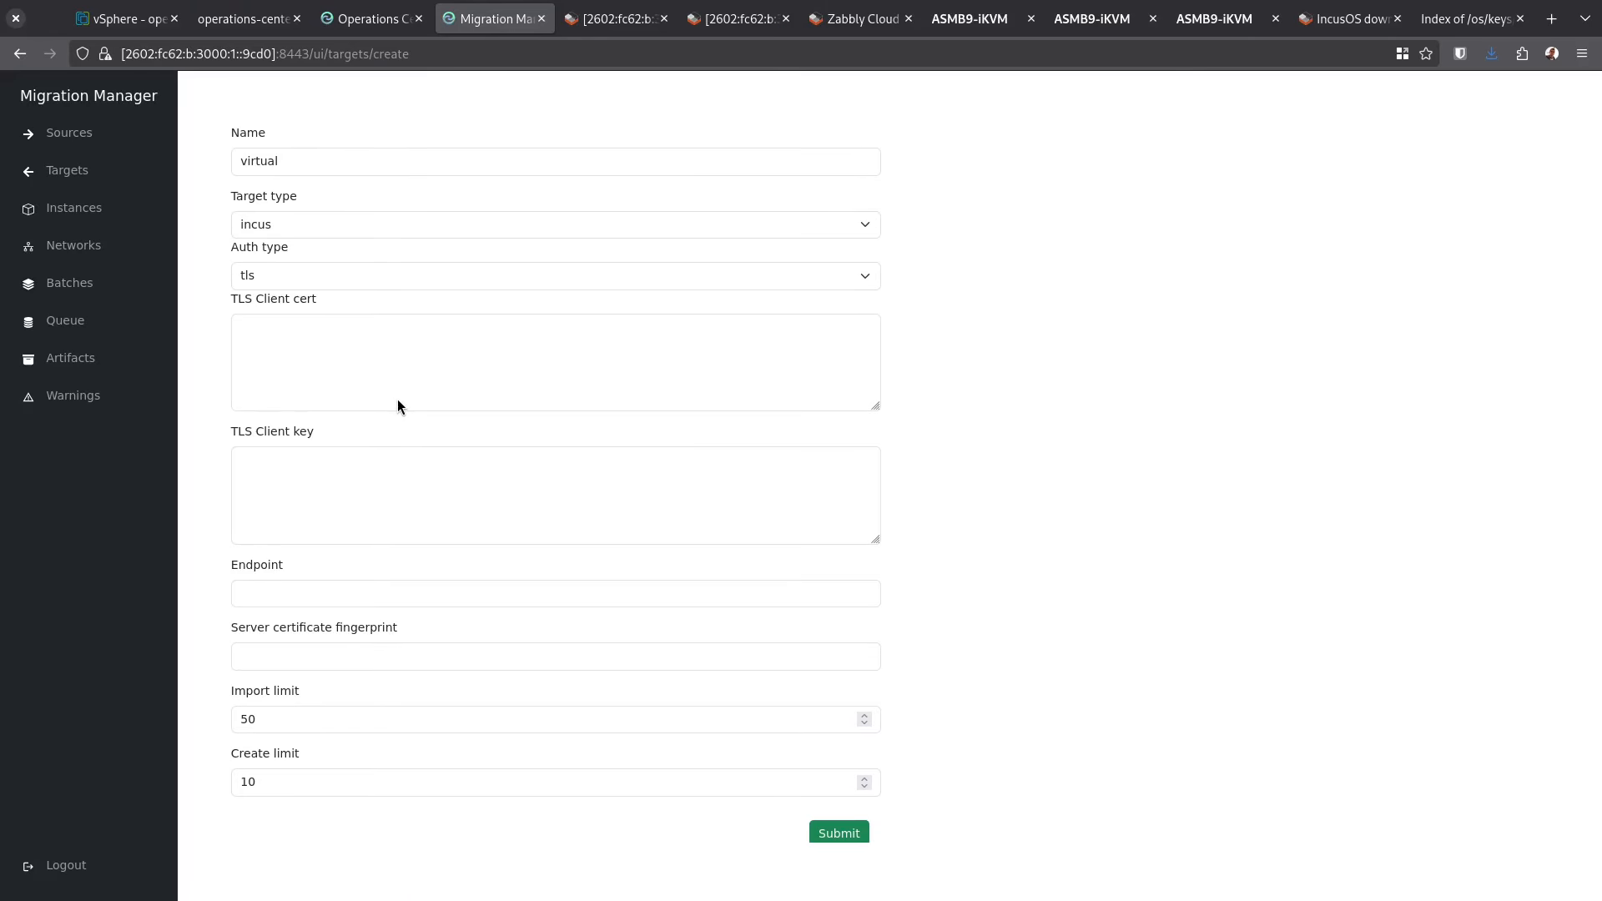
key("alt+Tab")
key("ctrl+a")
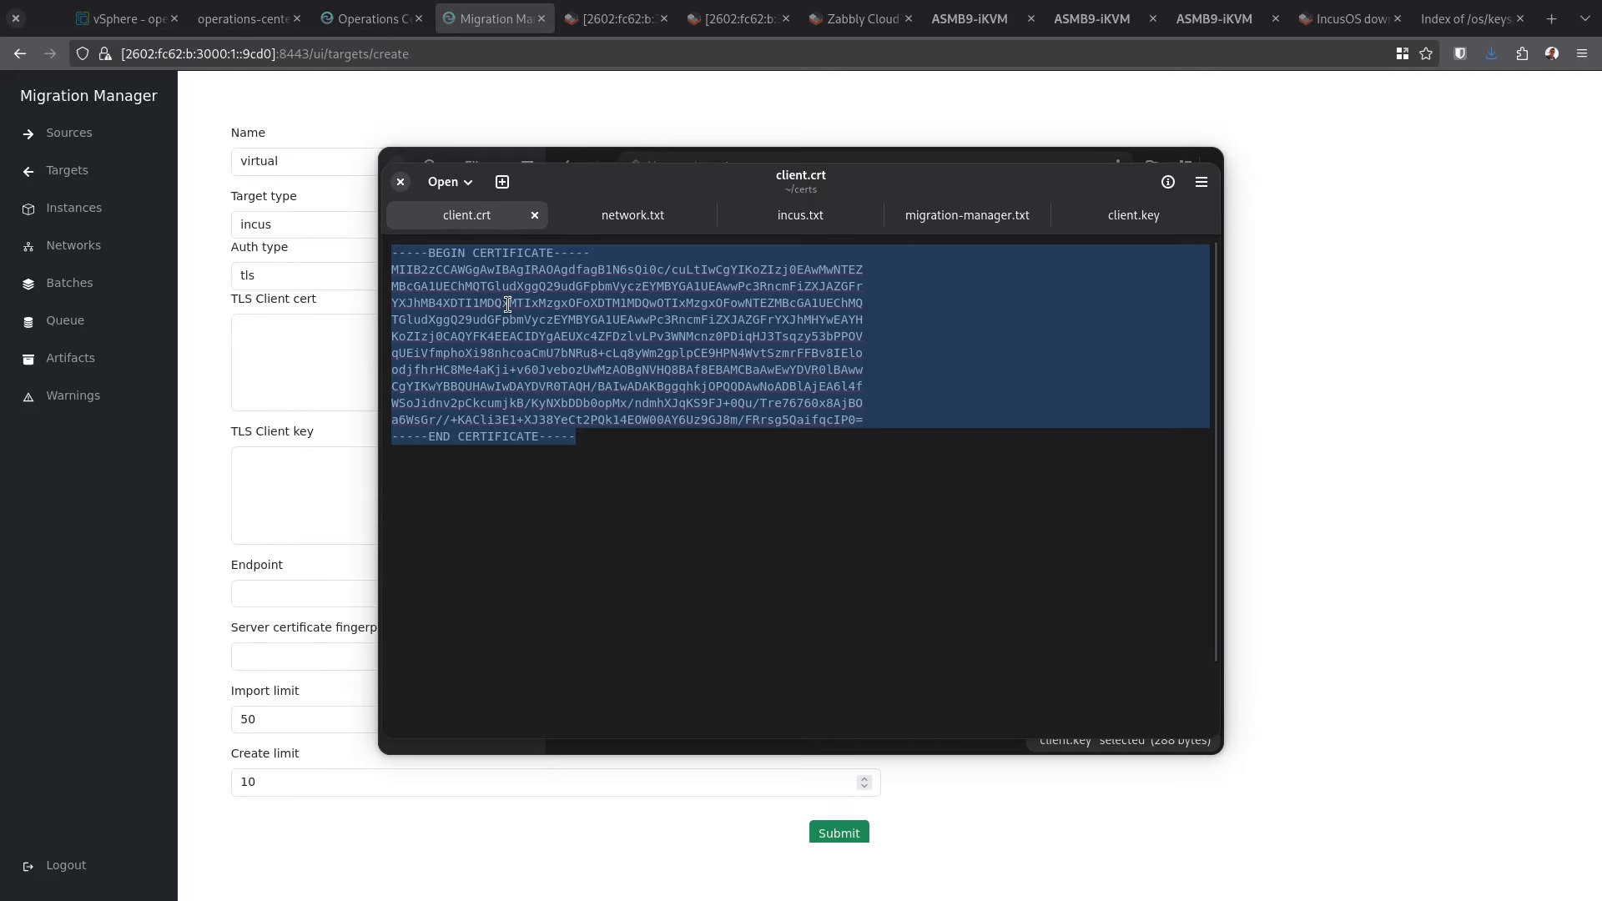
key("ctrl+c")
left_click(323, 390)
key("ctrl+v")
Paste client.key into TLS Client key and the Incus endpoint trimmed to :8443
key("alt+Tab")
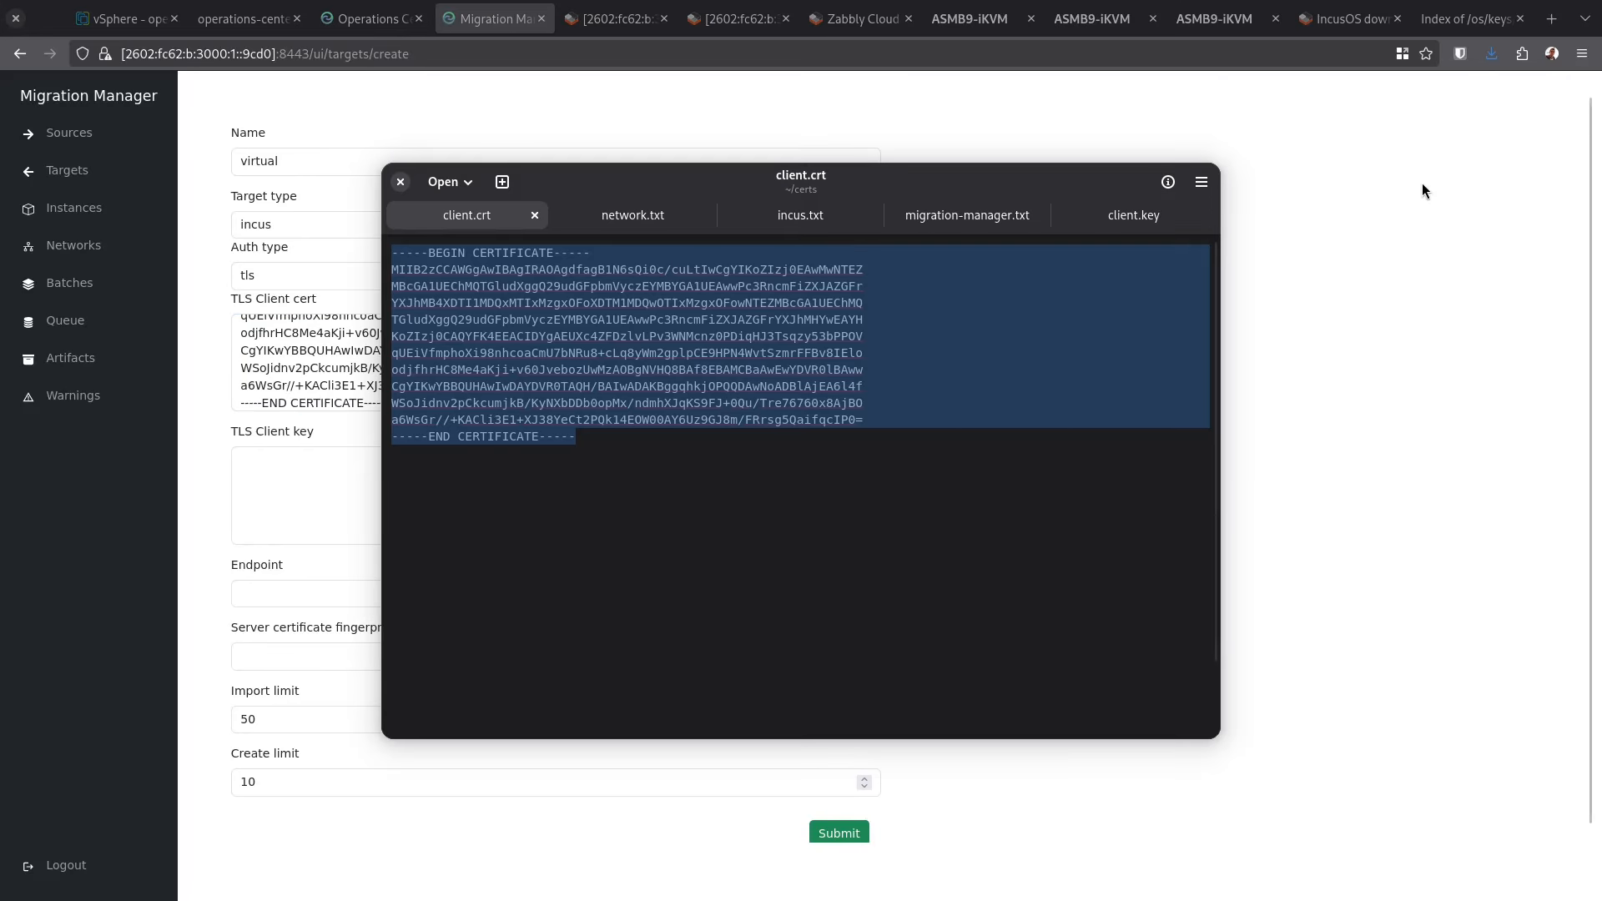
left_click(1164, 216)
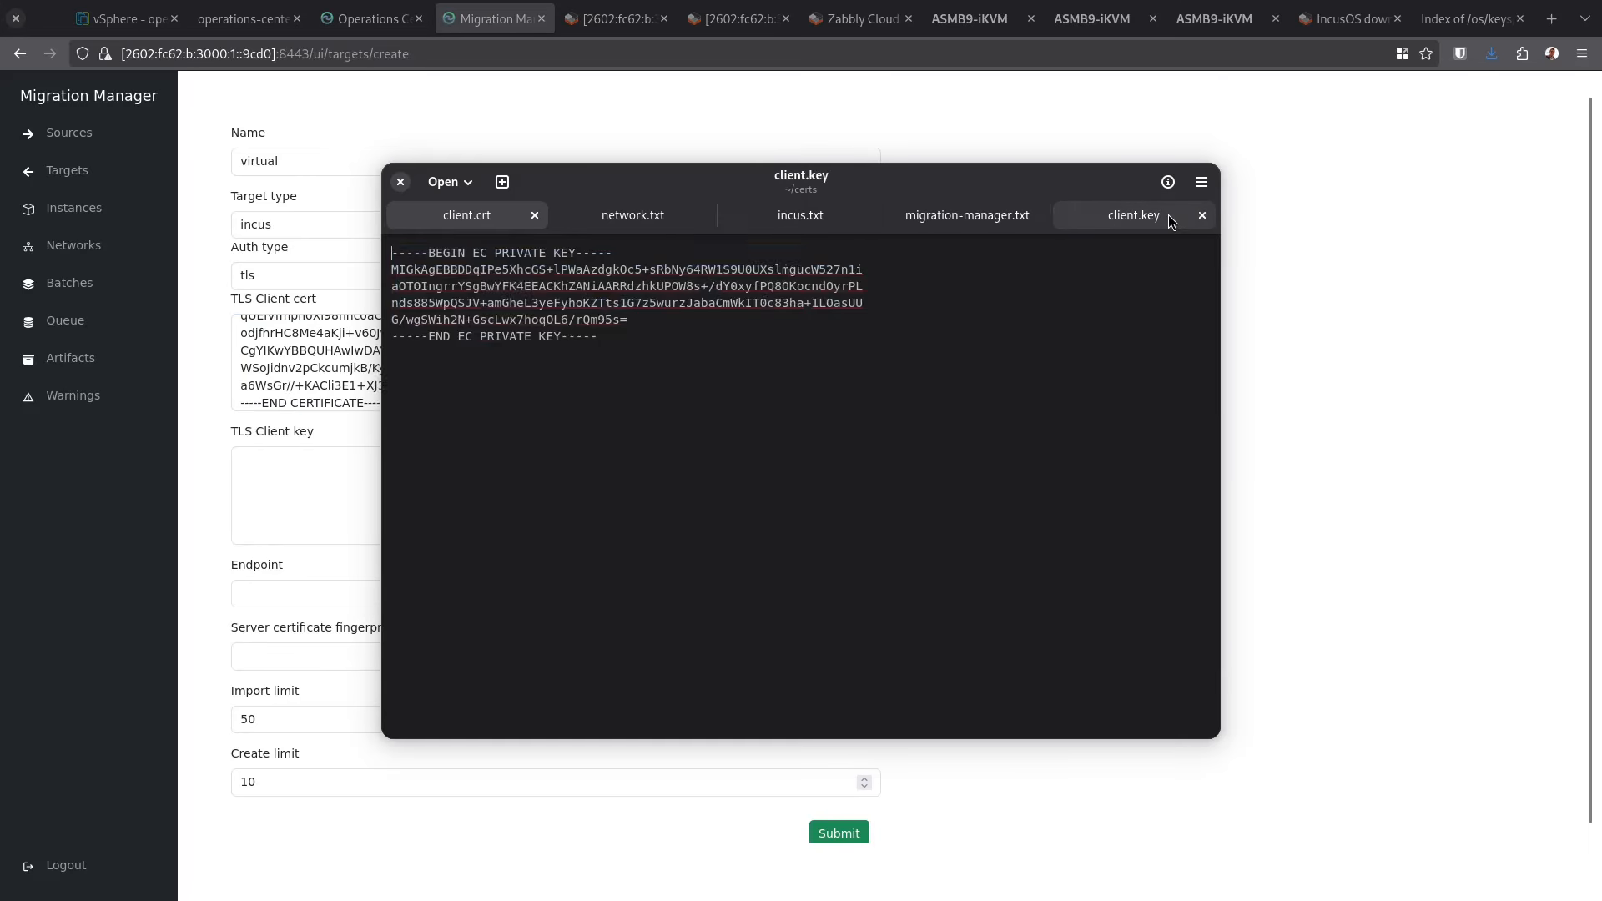
key("ctrl+a")
key("ctrl+c")
key("alt+Tab")
left_click(351, 496)
key("ctrl+v")
left_click(351, 593)
key("ctrl+c")
key("ctrl+v")
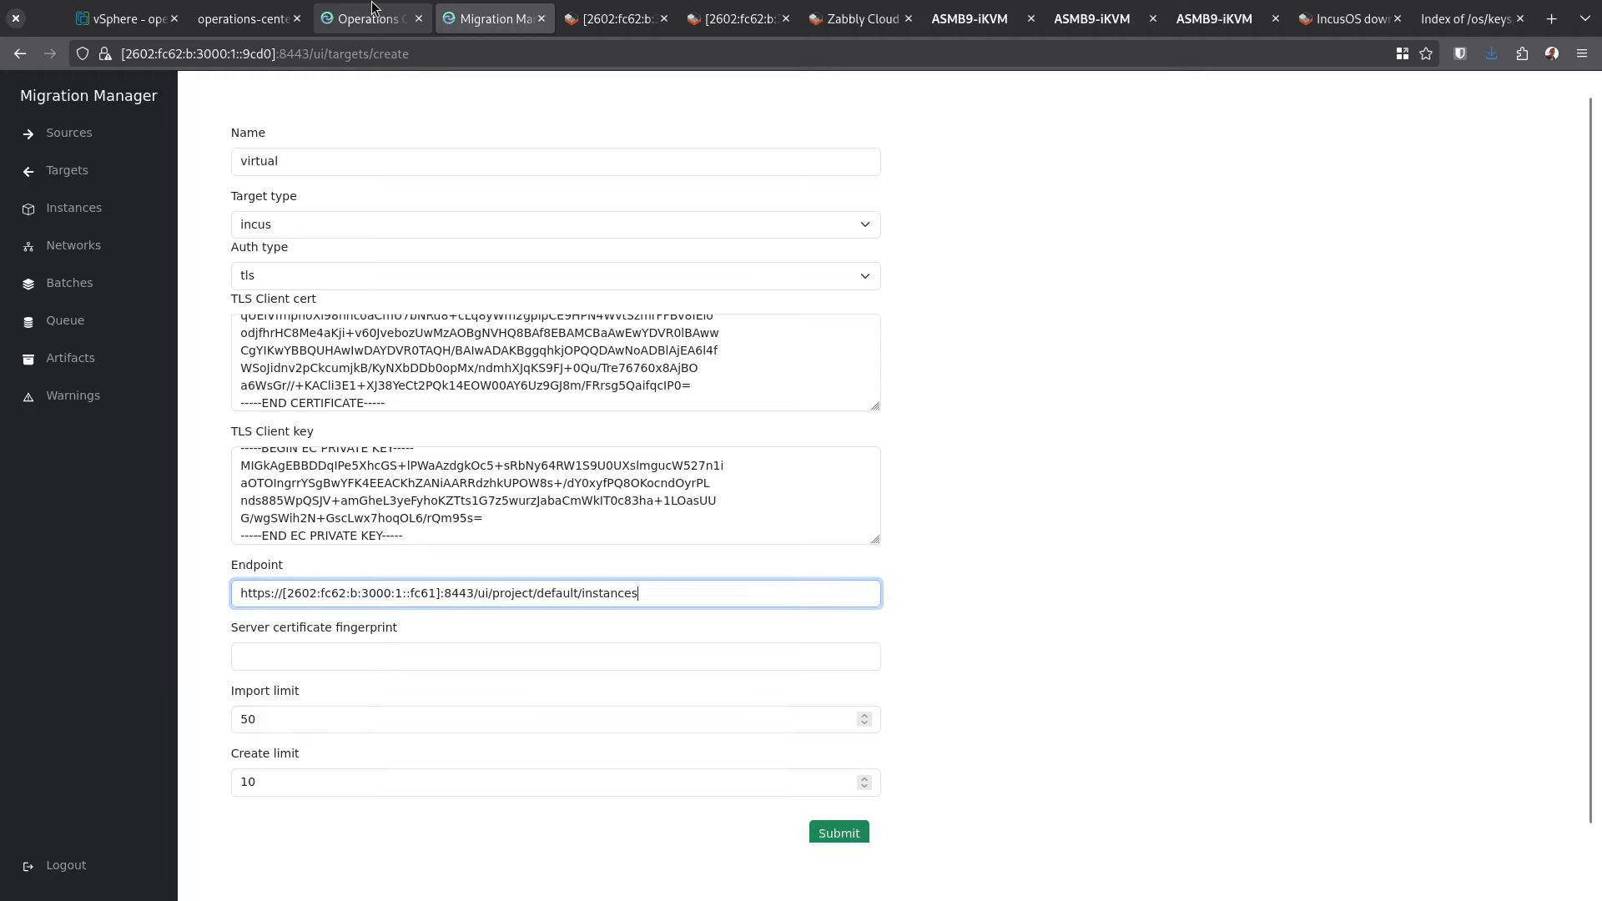
key("BackSpace")
key("BackSpace")
key("BackSpace")
key("BackSpace")
key("BackSpace")
key("BackSpace")
key("BackSpace")
key("BackSpace")
key("BackSpace")
key("BackSpace")
key("BackSpace")
key("BackSpace")
key("BackSpace")
key("BackSpace")
key("BackSpace")
key("BackSpace")
key("BackSpace")
key("BackSpace")
key("BackSpace")
key("BackSpace")
key("BackSpace")
key("BackSpace")
key("BackSpace")
key("BackSpace")
key("BackSpace")
key("BackSpace")
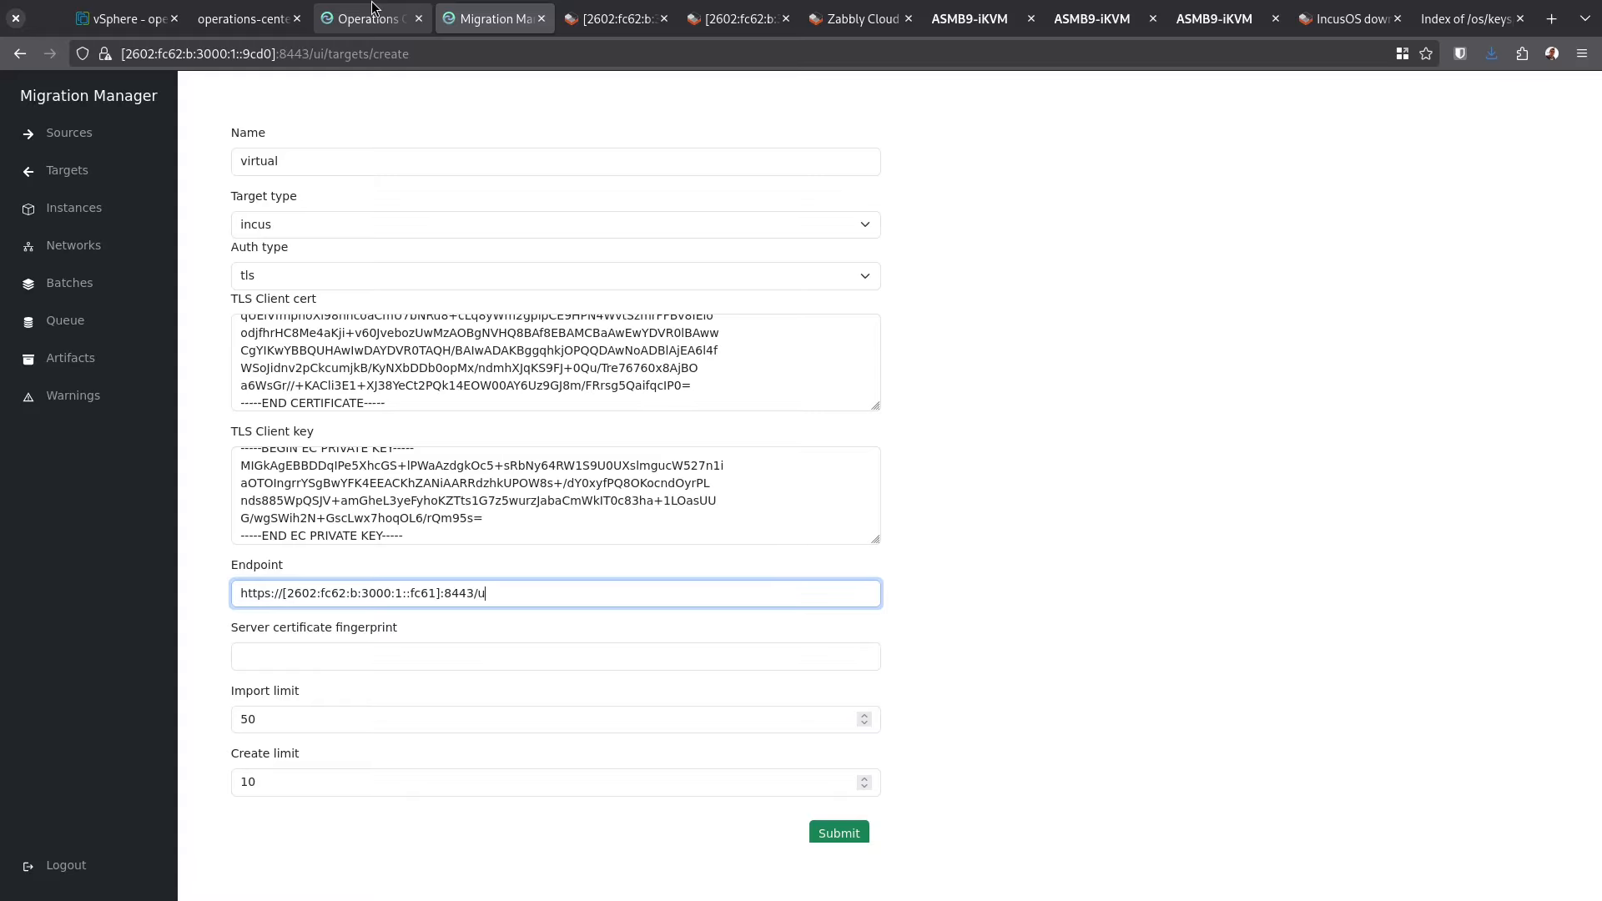
key("Tab")
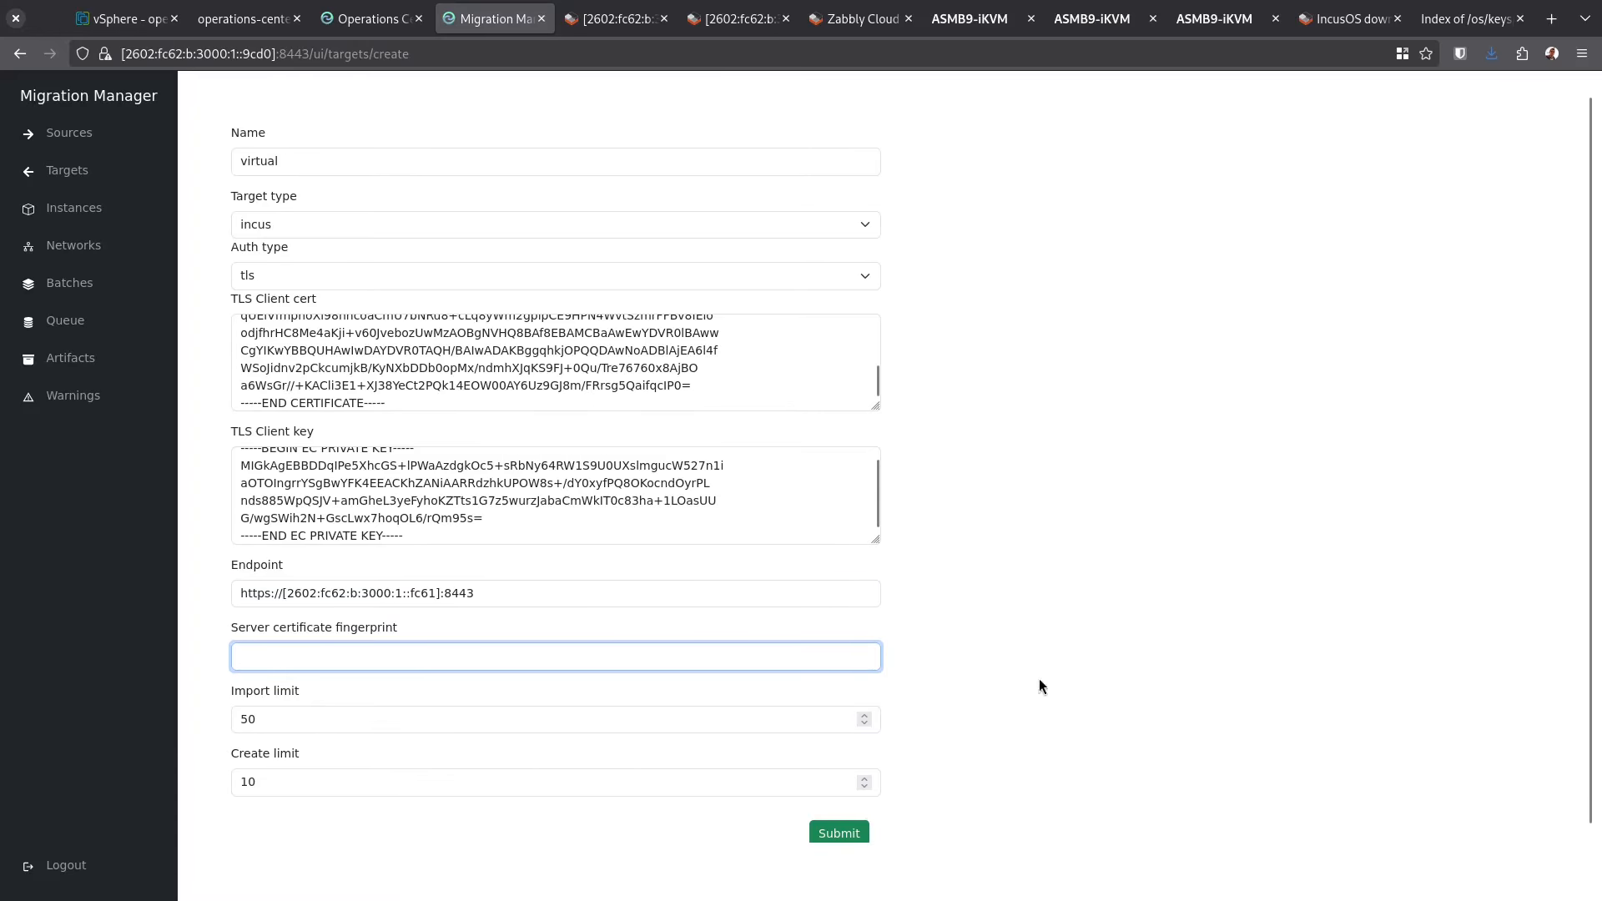
Submit the virtual target, trust its fingerprint, and start a new target named physical
left_click(859, 835)
left_click(1534, 98)
left_click(334, 162)
type("physical")
left_click(325, 224)
left_click(322, 249)
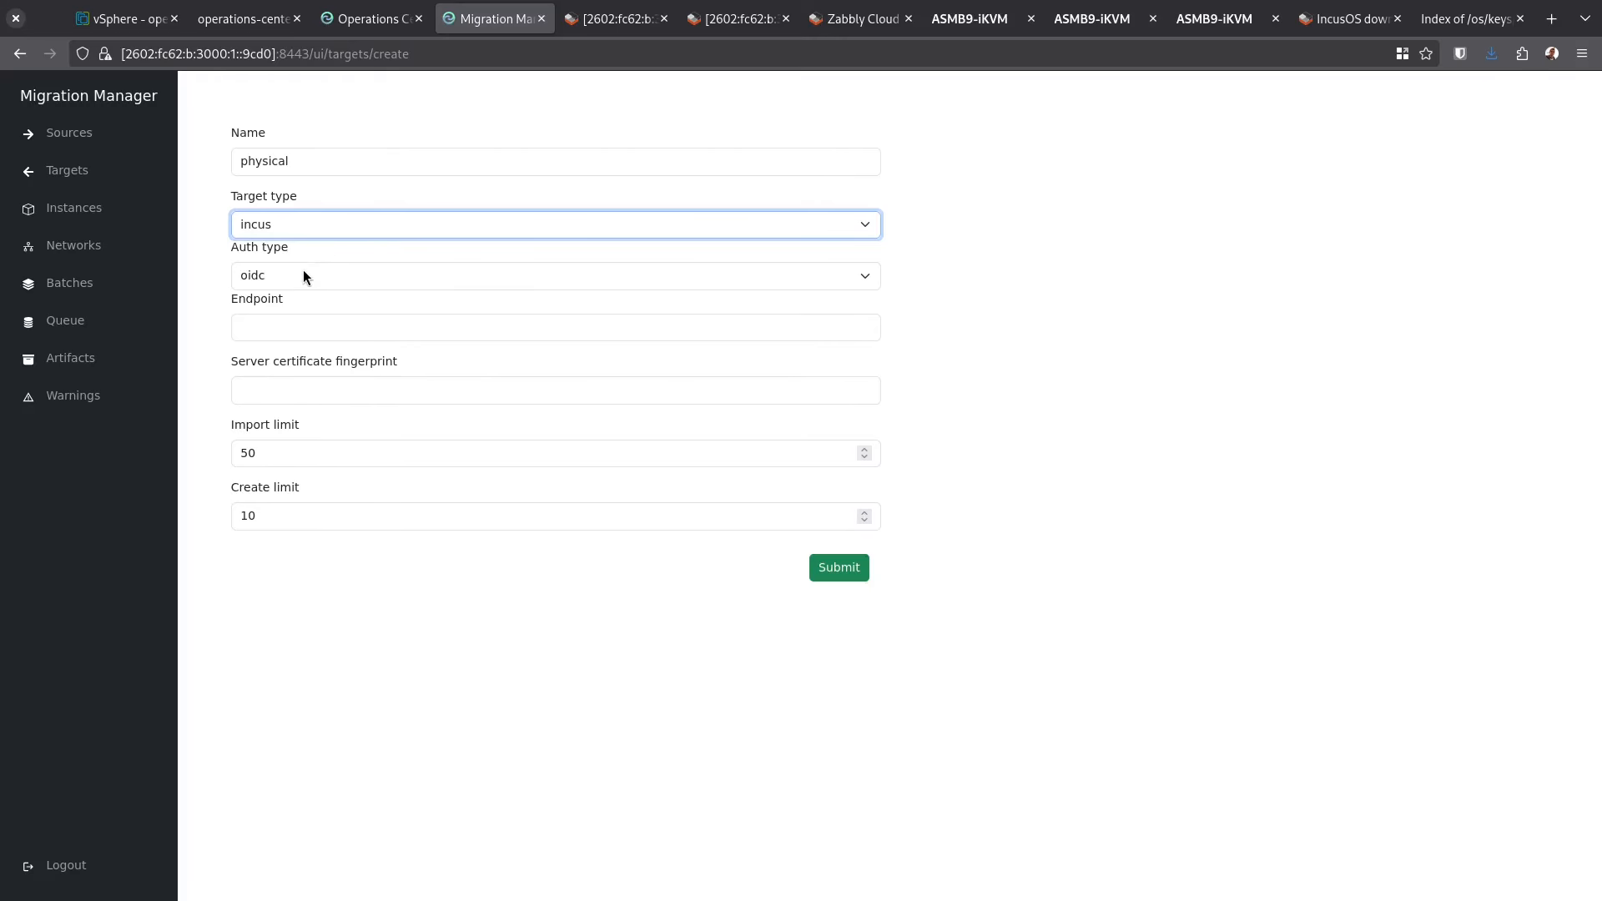
Switch the physical target to tls authentication and paste in the client certificate
left_click(303, 274)
left_click(307, 324)
left_click(376, 355)
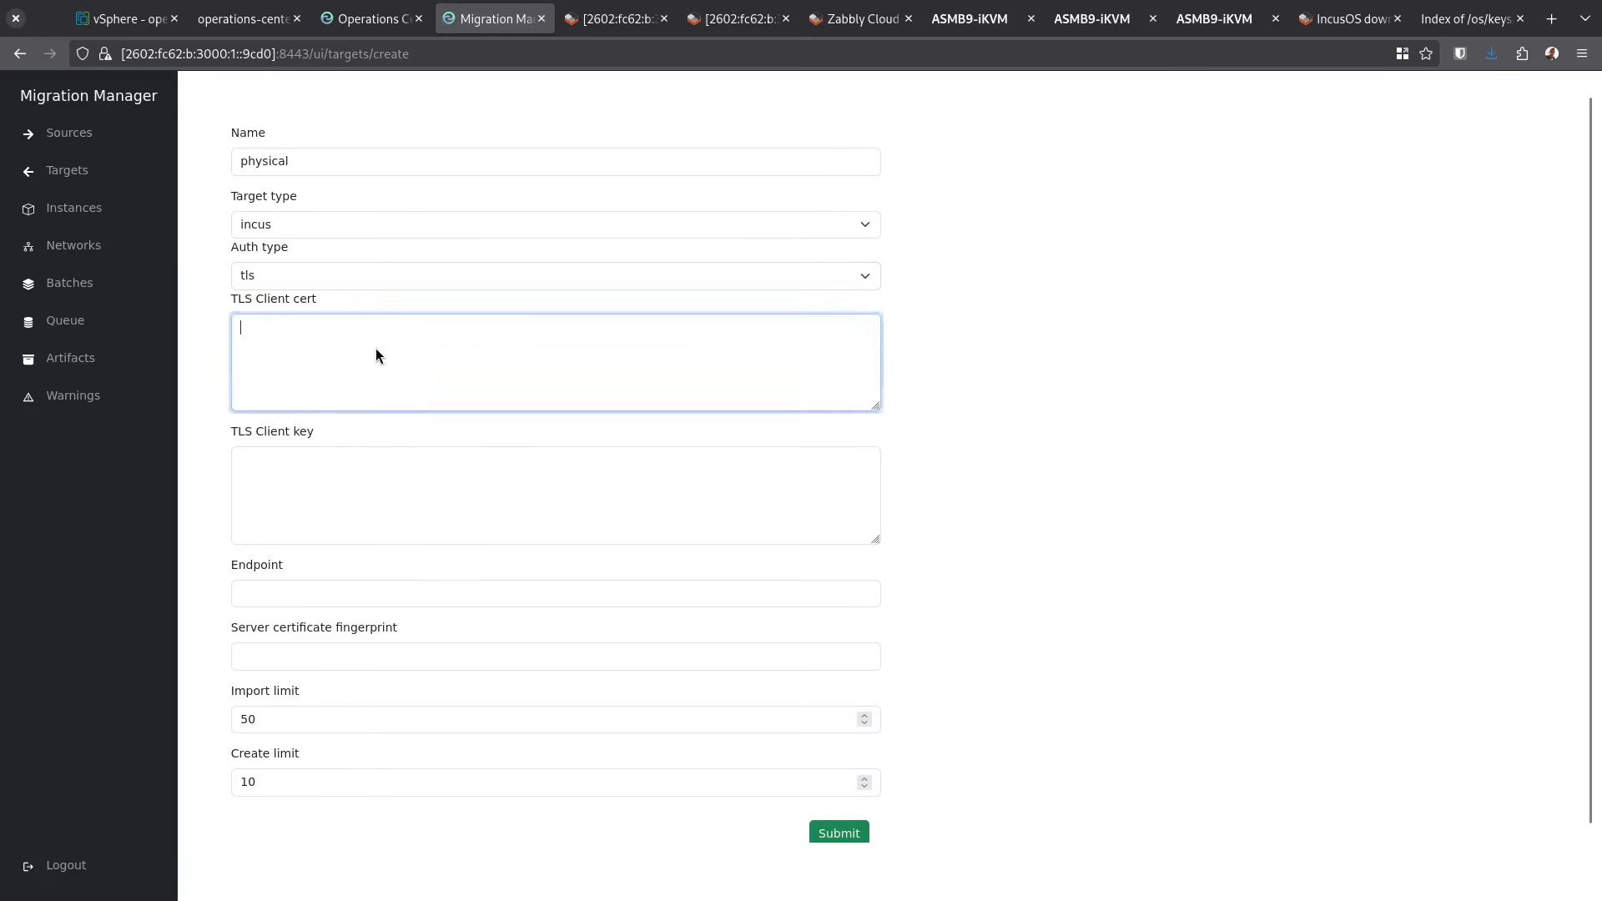
key("alt+Tab")
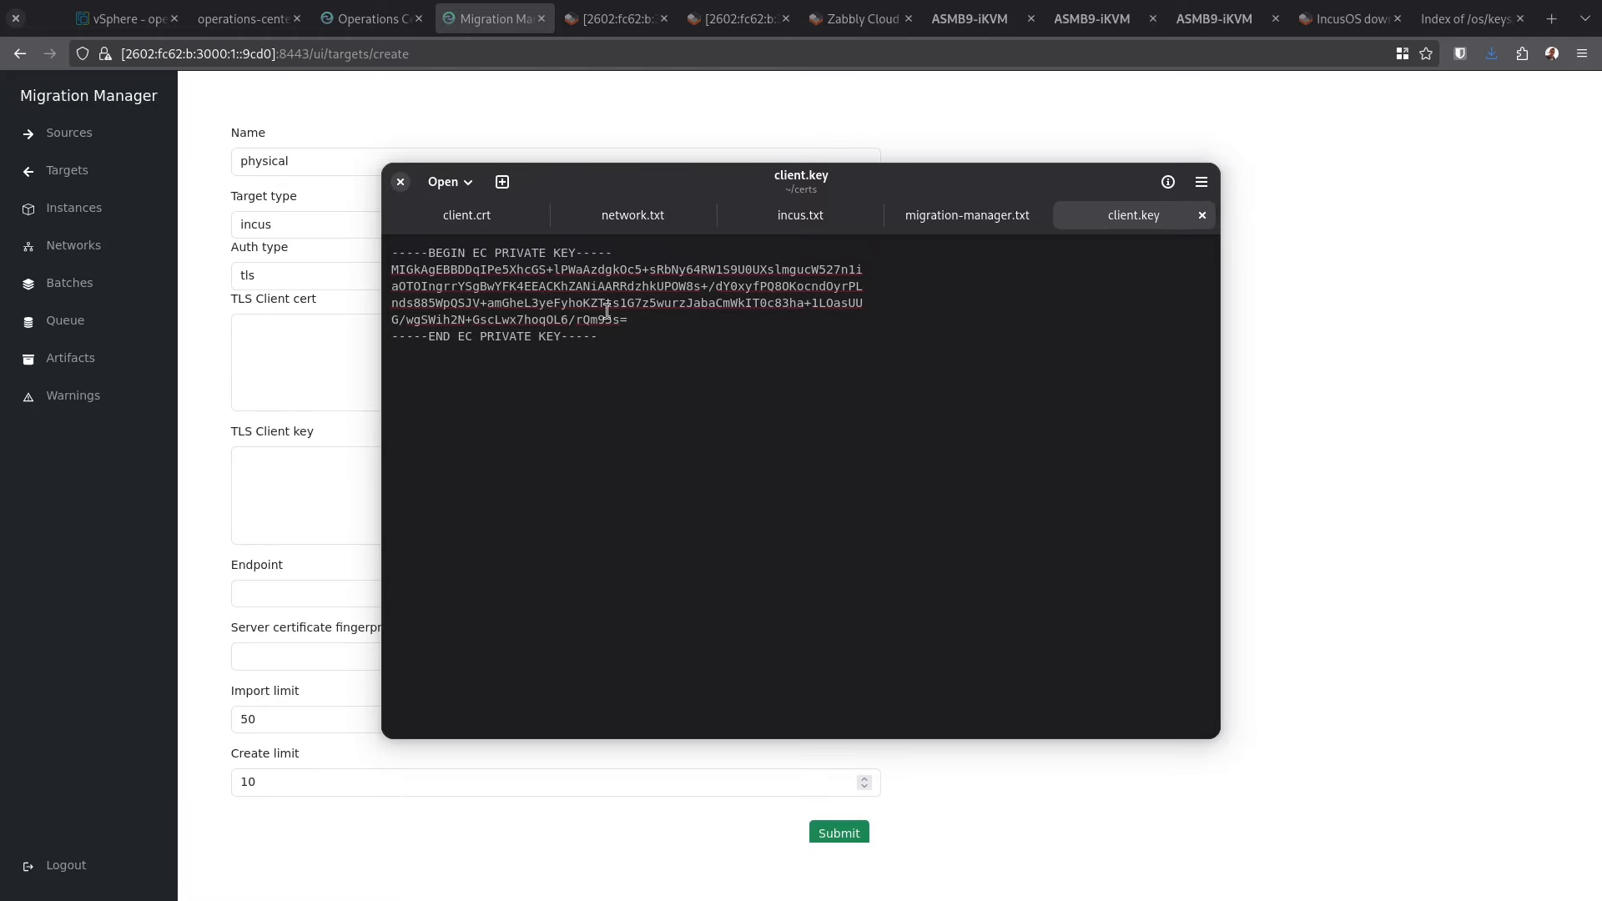
key("alt+1")
key("ctrl+a")
key("ctrl+c")
key("alt+Tab")
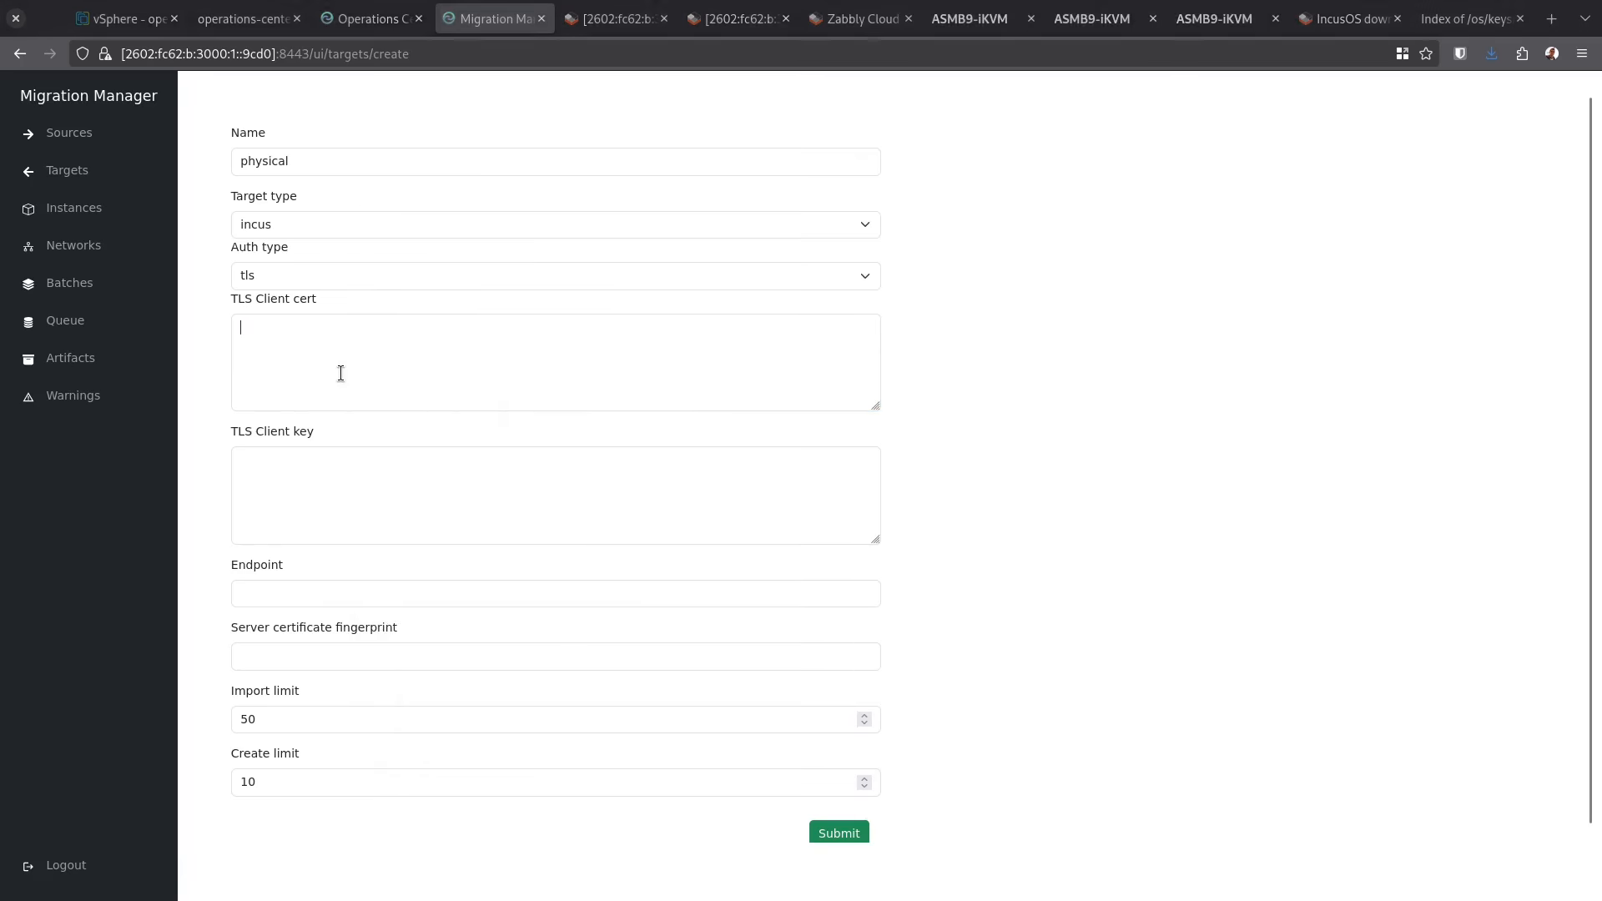
key("ctrl+v")
key("alt+Tab")
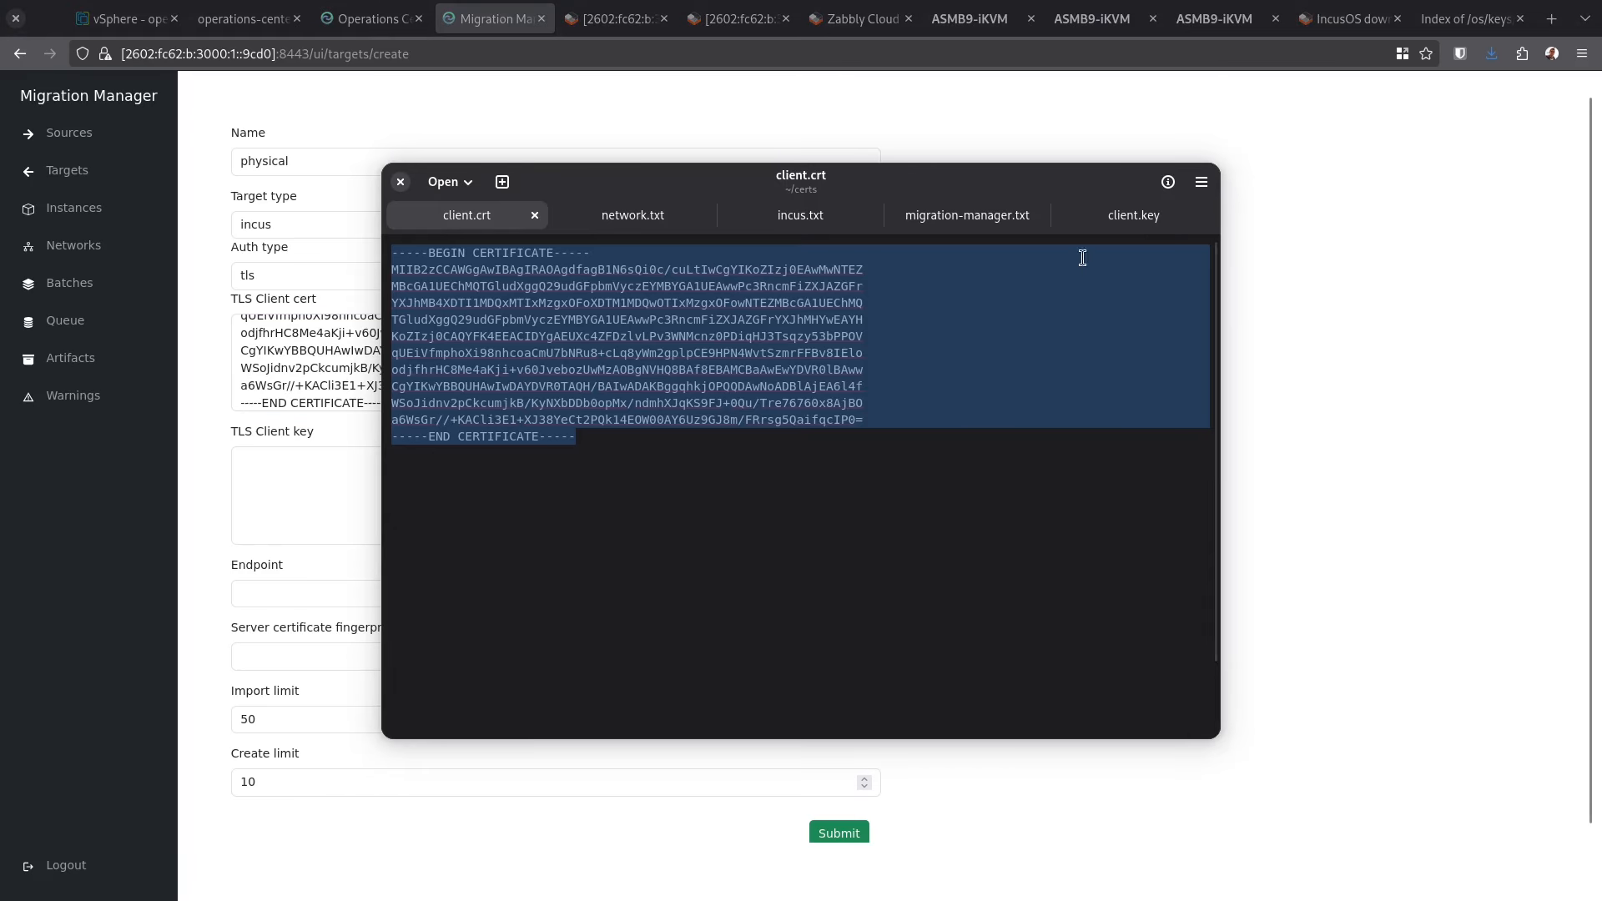
left_click(1150, 222)
key("ctrl+a")
key("ctrl+c")
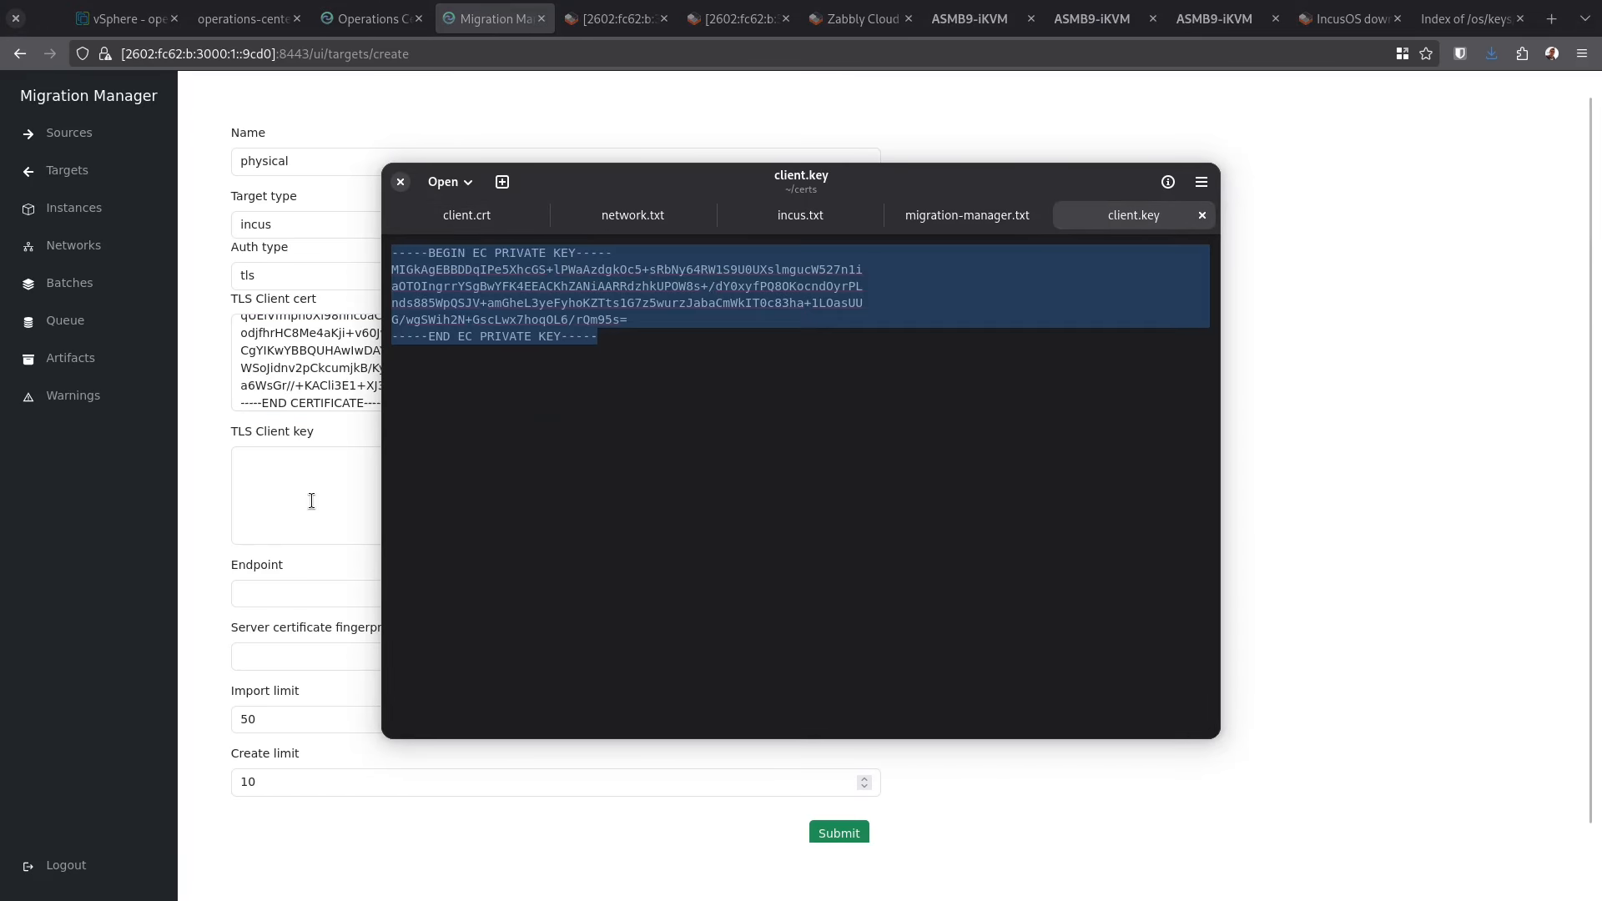
left_click(311, 501)
key("ctrl+v")
left_click(334, 594)
type("https://[2602:fc62:b:3000:1::e602]:8443")
Submit the physical target, trust its fingerprint, and return to the Targets list
left_click(849, 831)
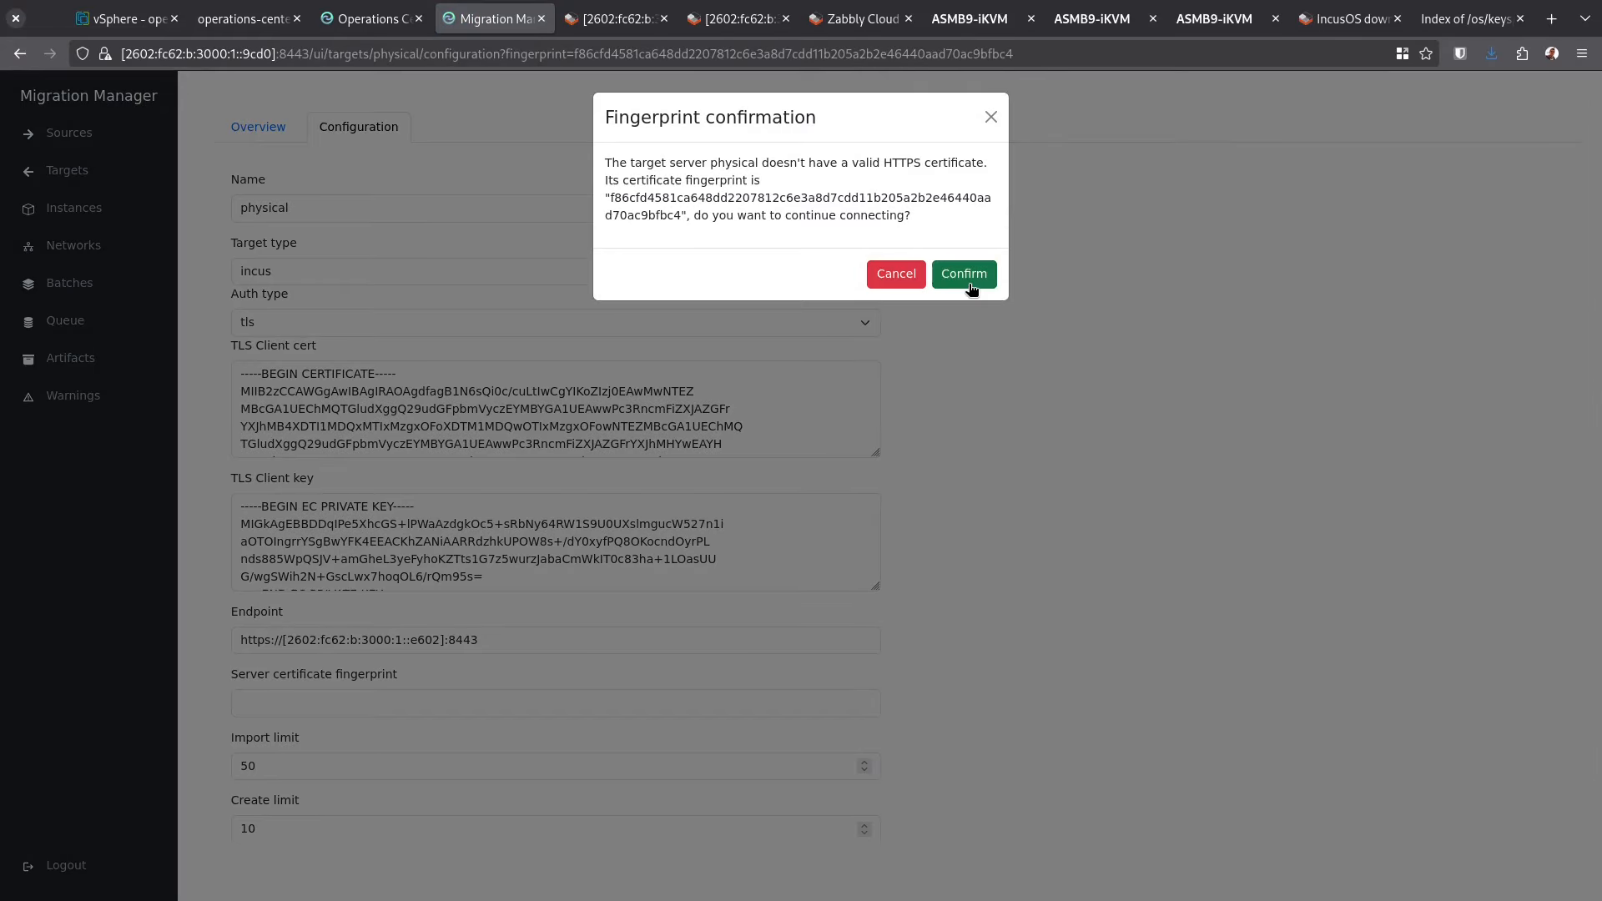
left_click(968, 276)
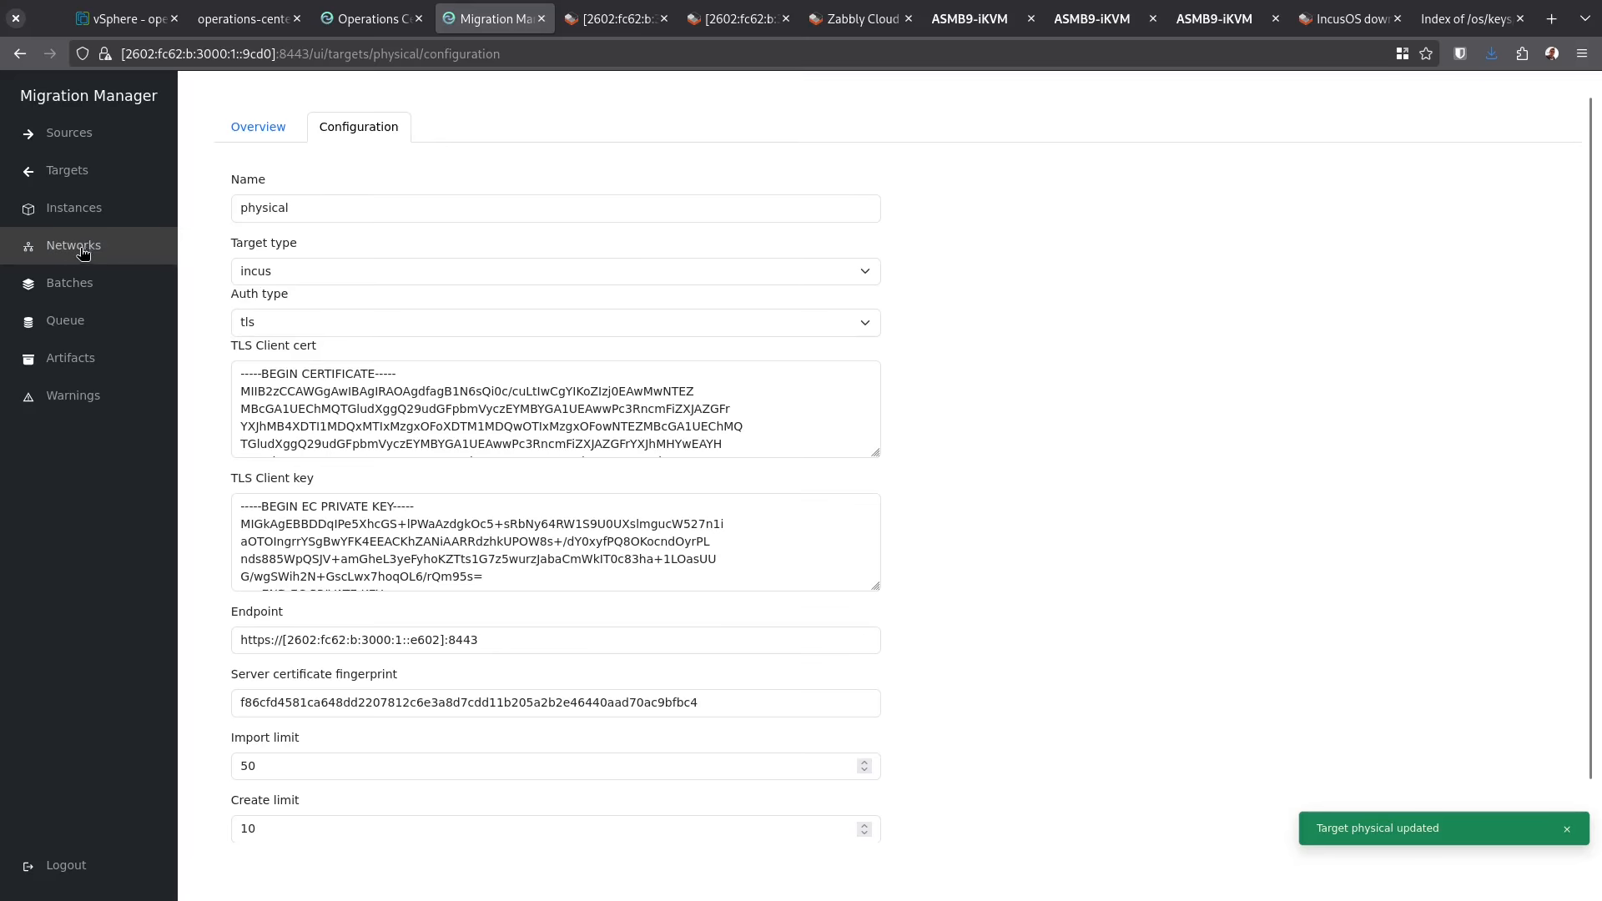
left_click(72, 170)
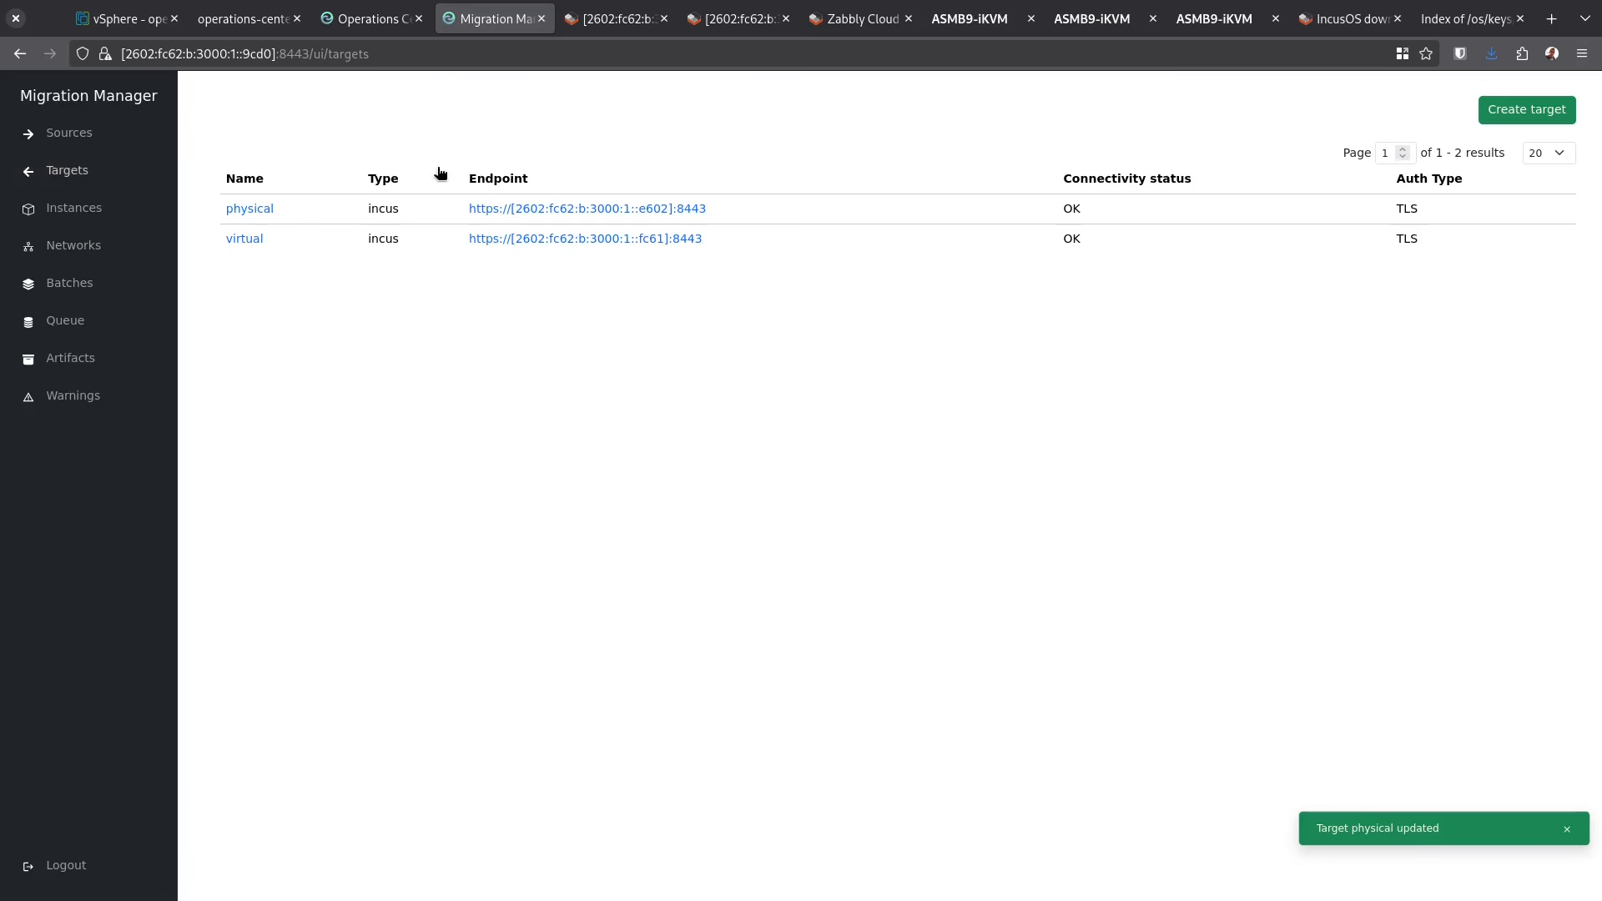